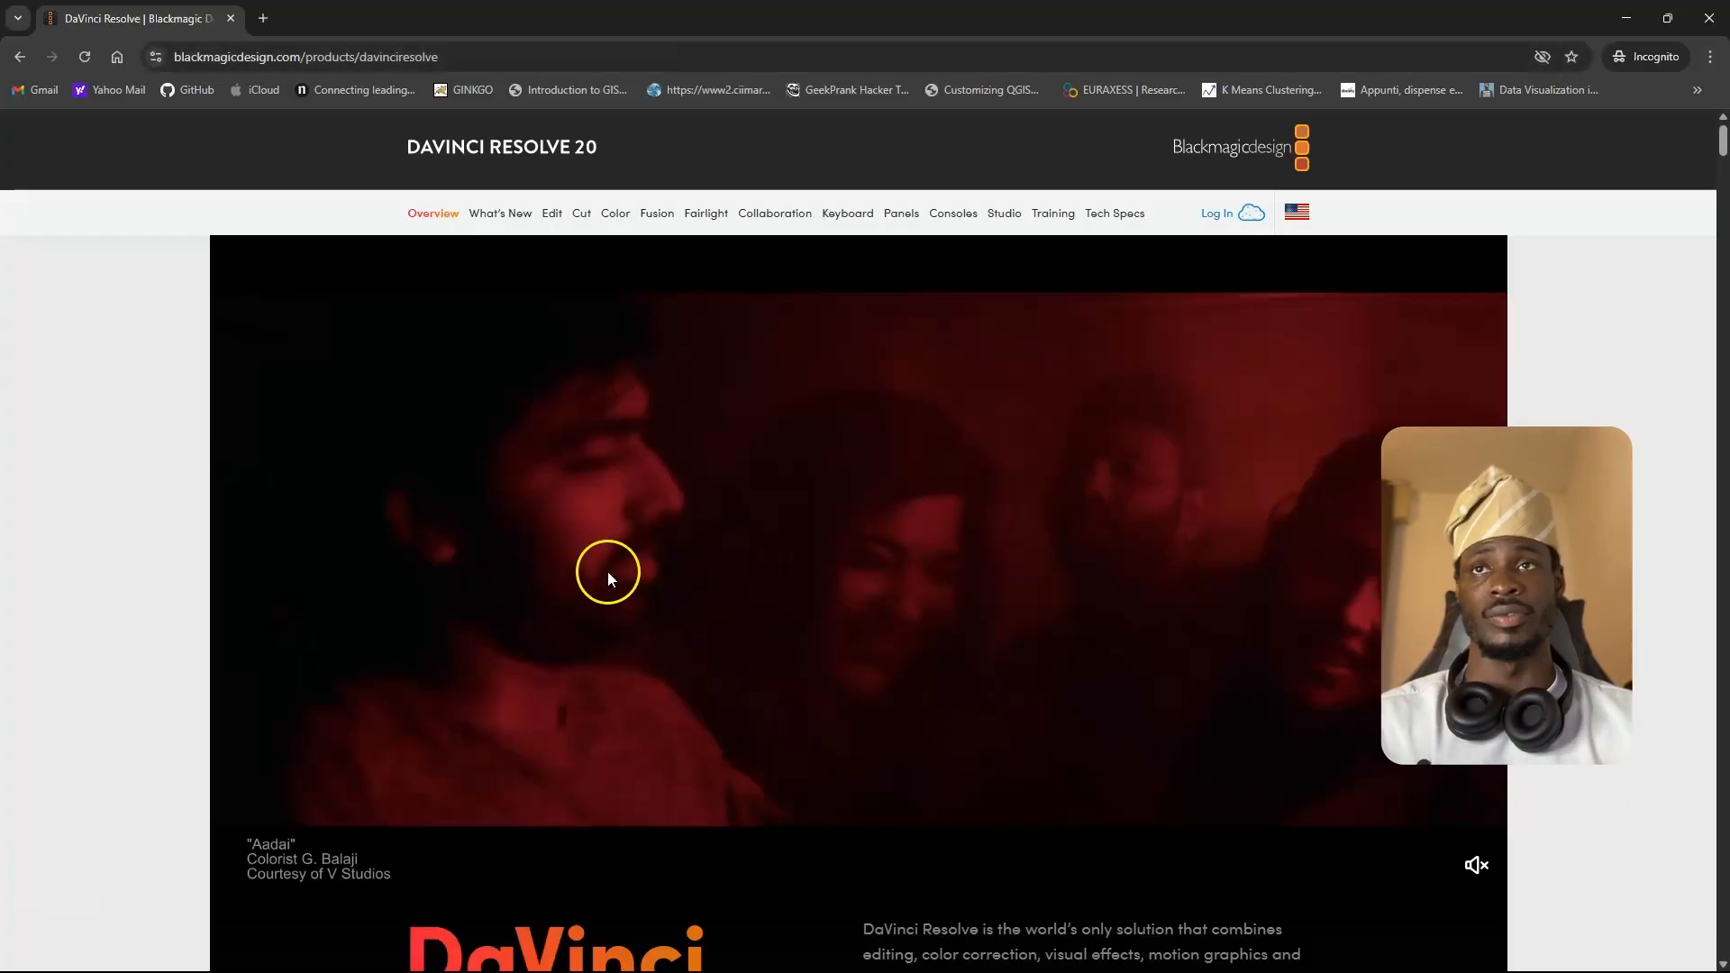
{"action": "scroll", "coordinate": [609, 621], "scroll_direction": "down", "scroll_amount": 4}
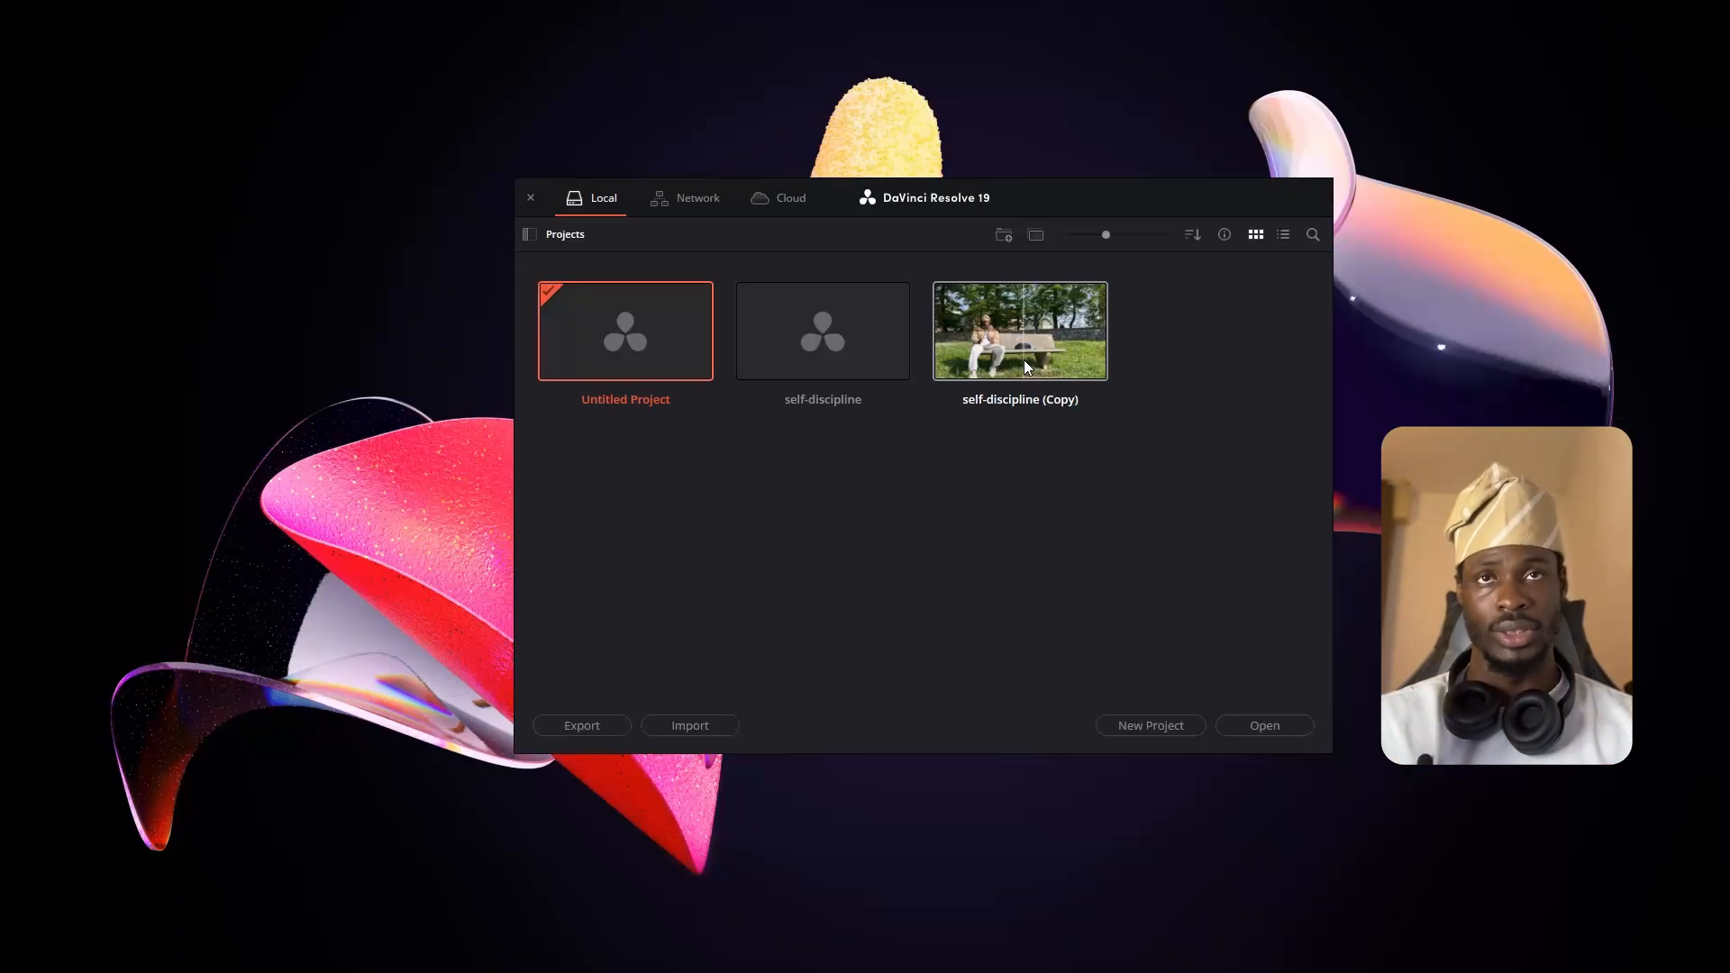
- Open the self-discipline project from the local projects and select the V4 clip in its timeline
{"action": "double_click", "coordinate": [842, 353]}
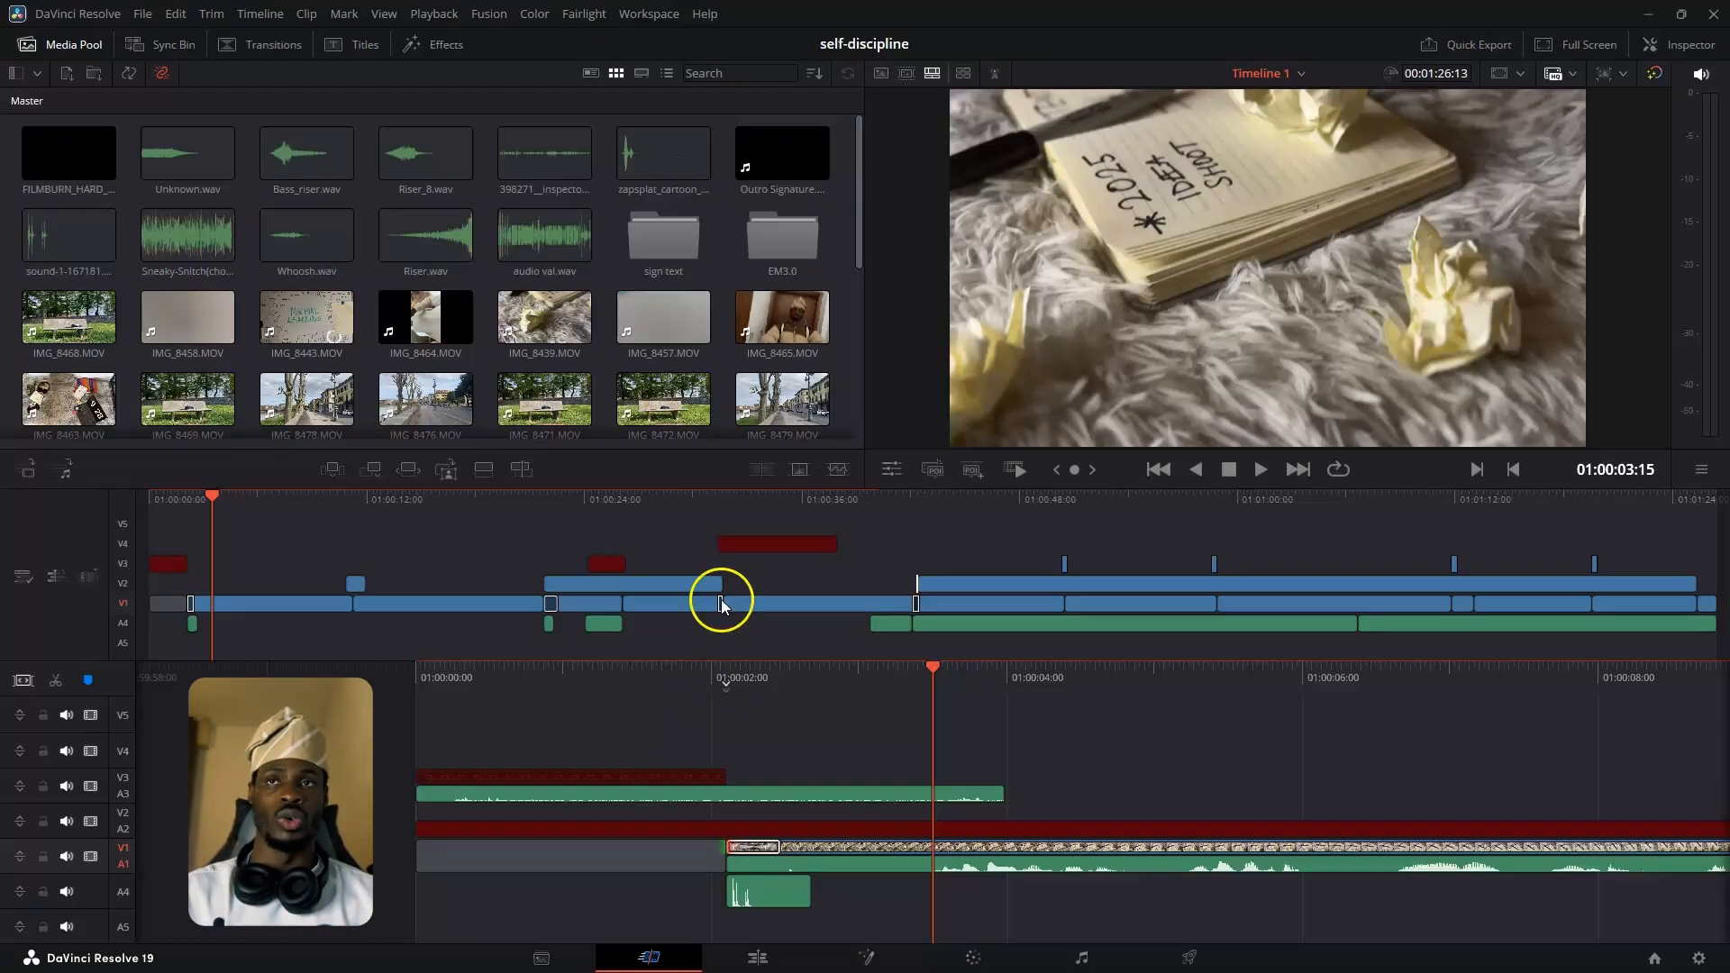
{"action": "left_click", "coordinate": [736, 546]}
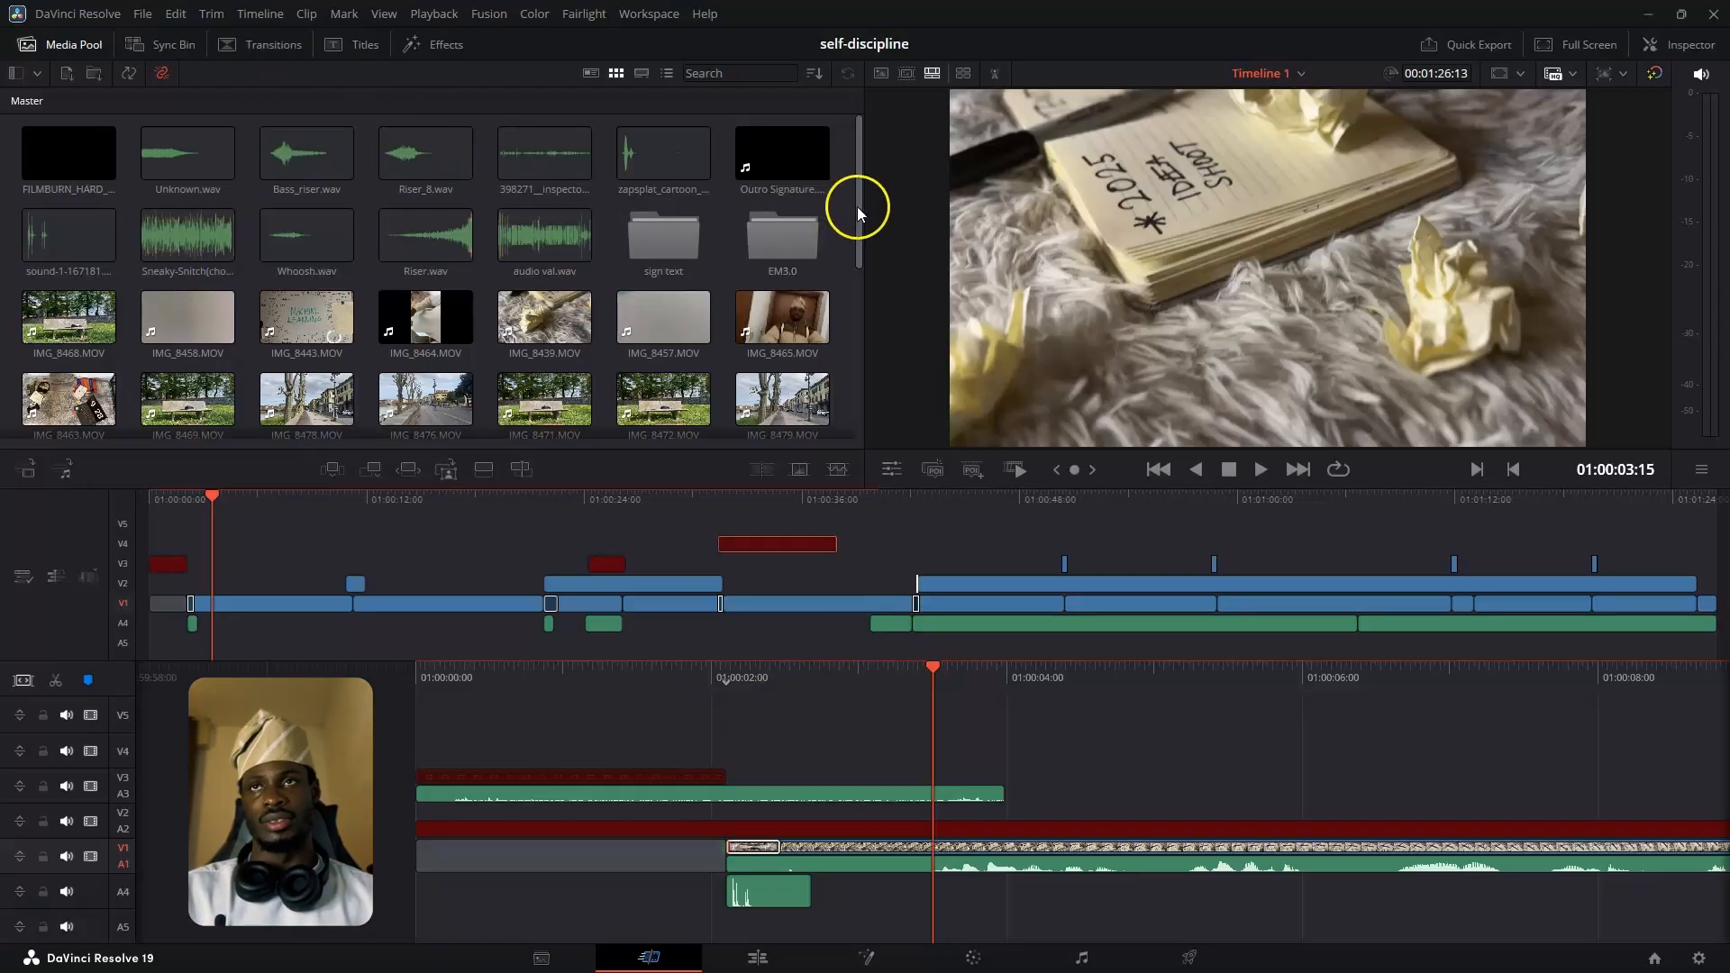
- Preview the IMG_8439.MOV footage from the media pool, scrubbing through to near the clip's end
{"action": "left_click_drag", "start_coordinate": [858, 213], "coordinate": [880, 252]}
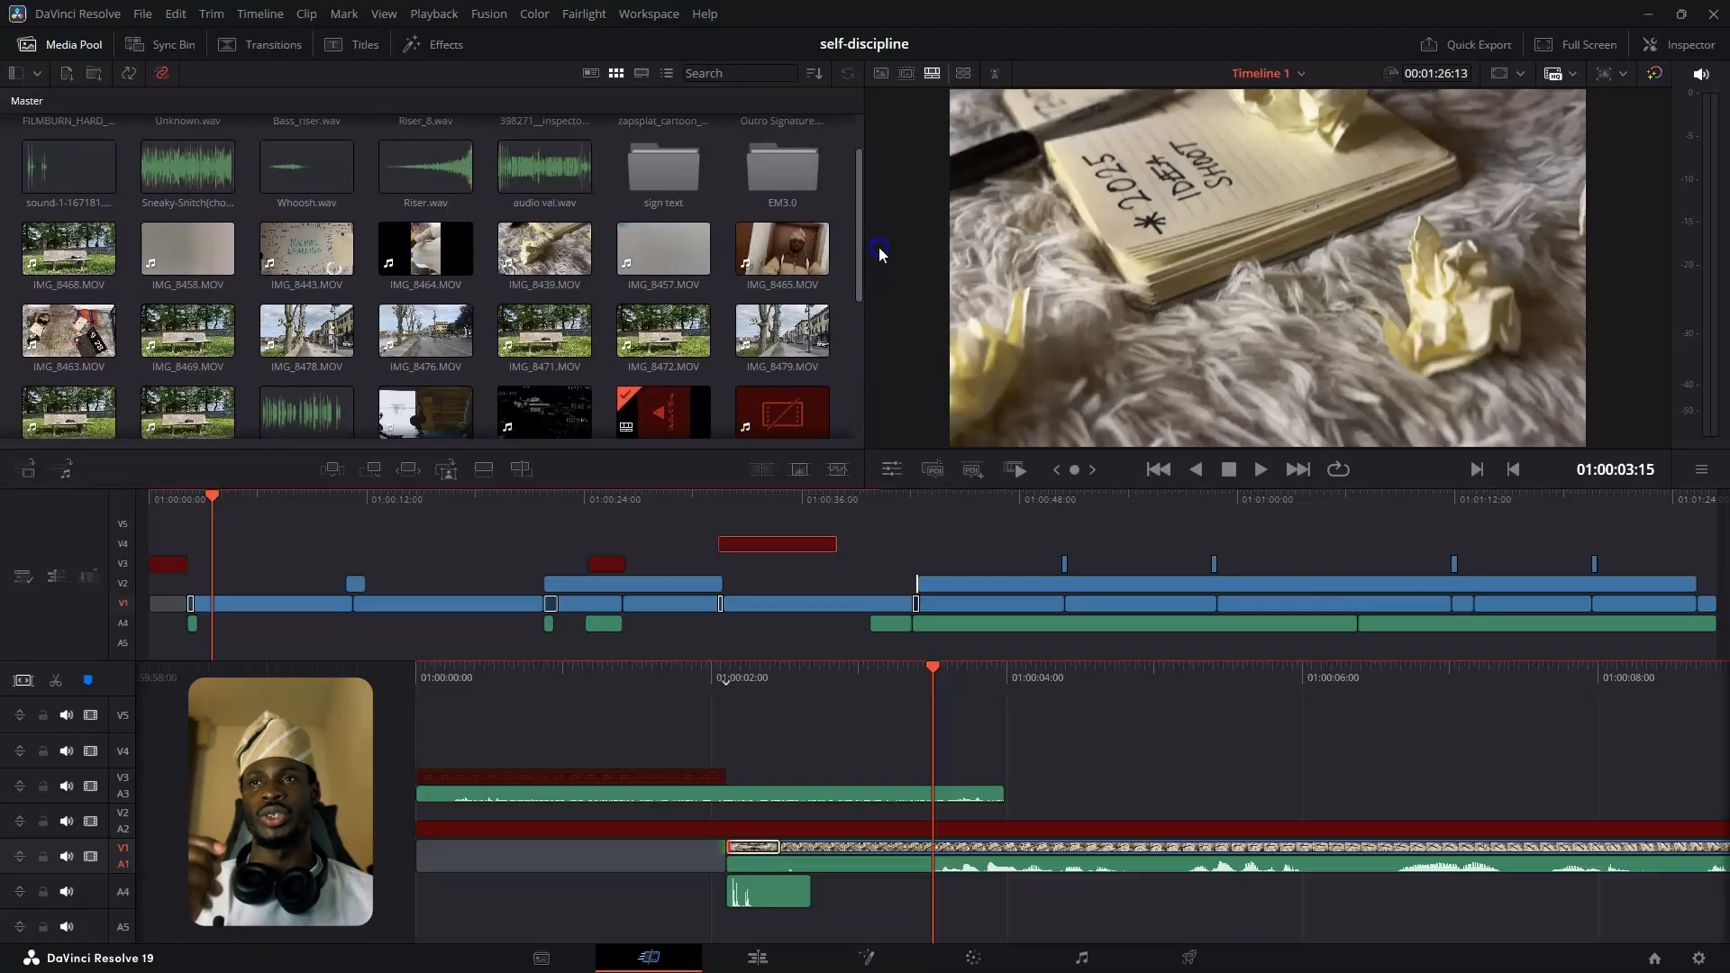
{"action": "left_click", "coordinate": [523, 221]}
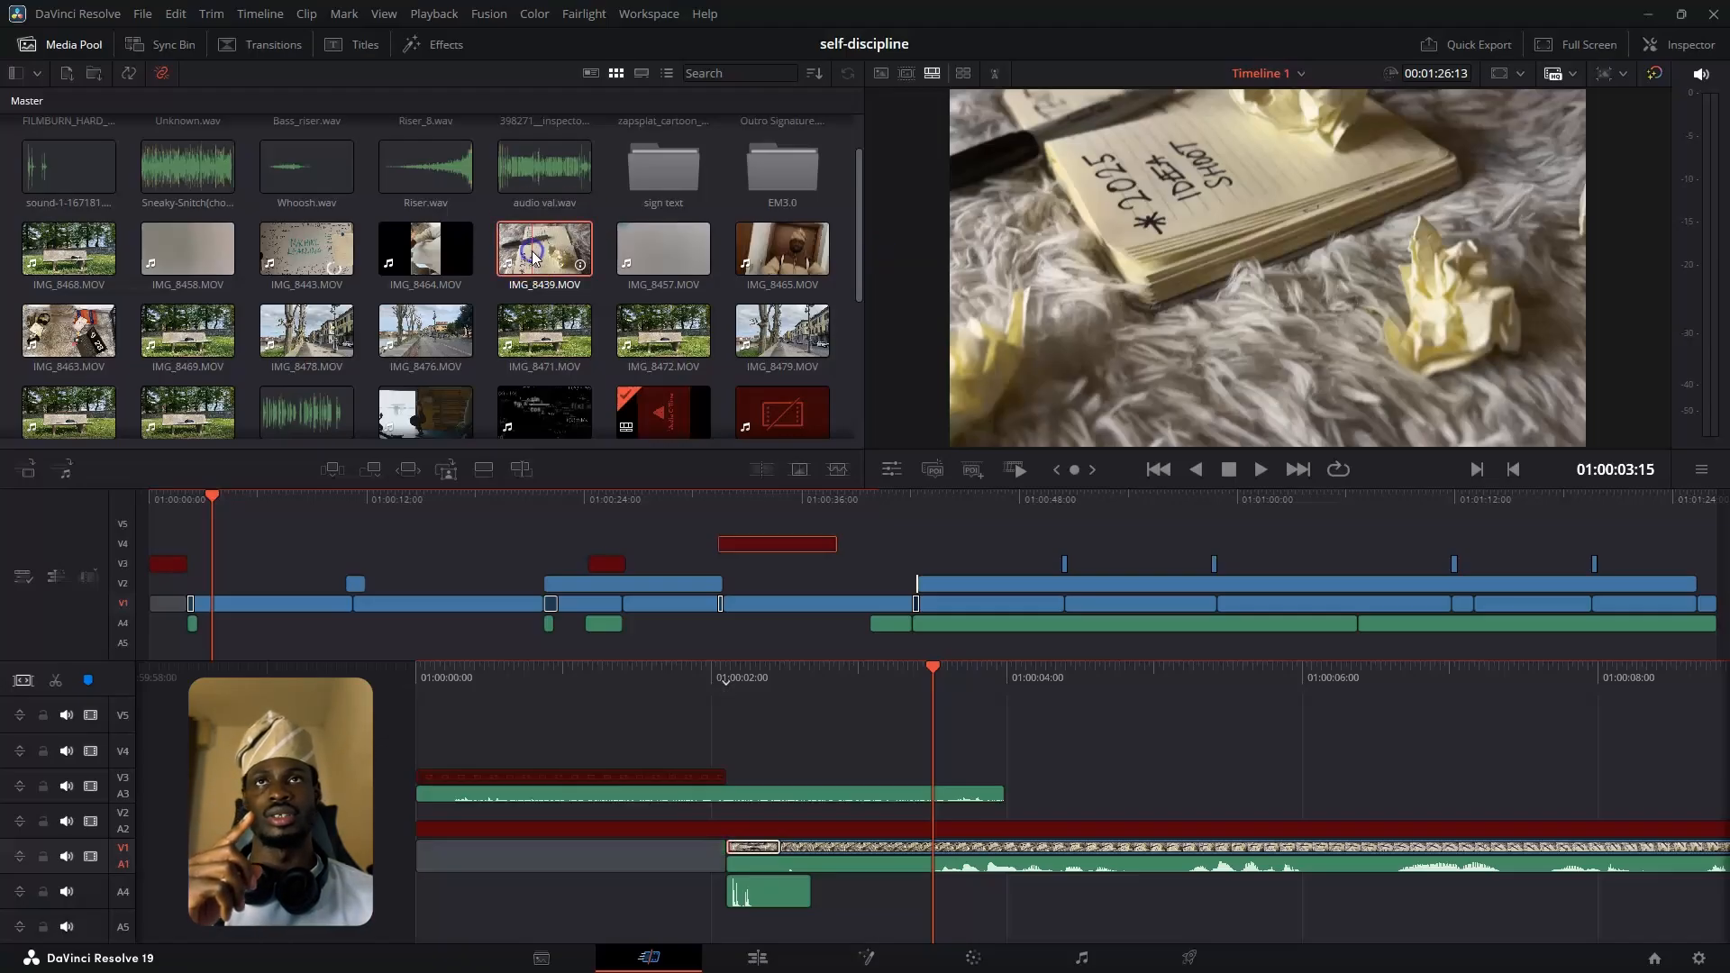
{"action": "double_click", "coordinate": [535, 259]}
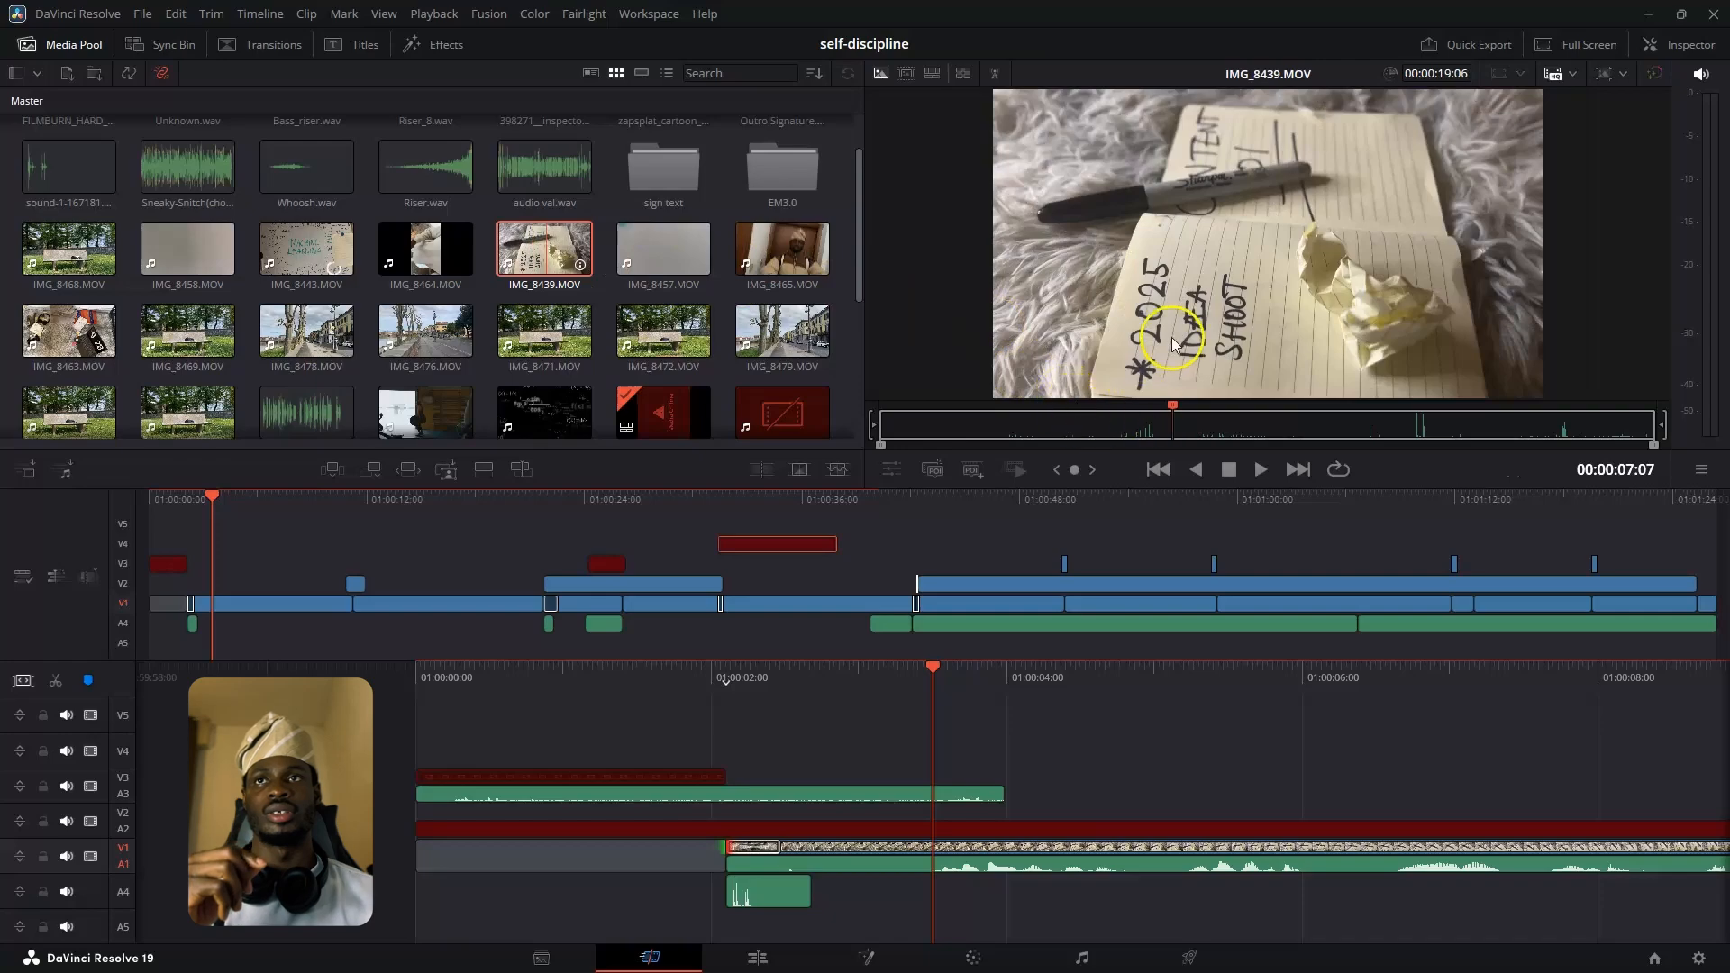
{"action": "left_click", "coordinate": [1569, 424]}
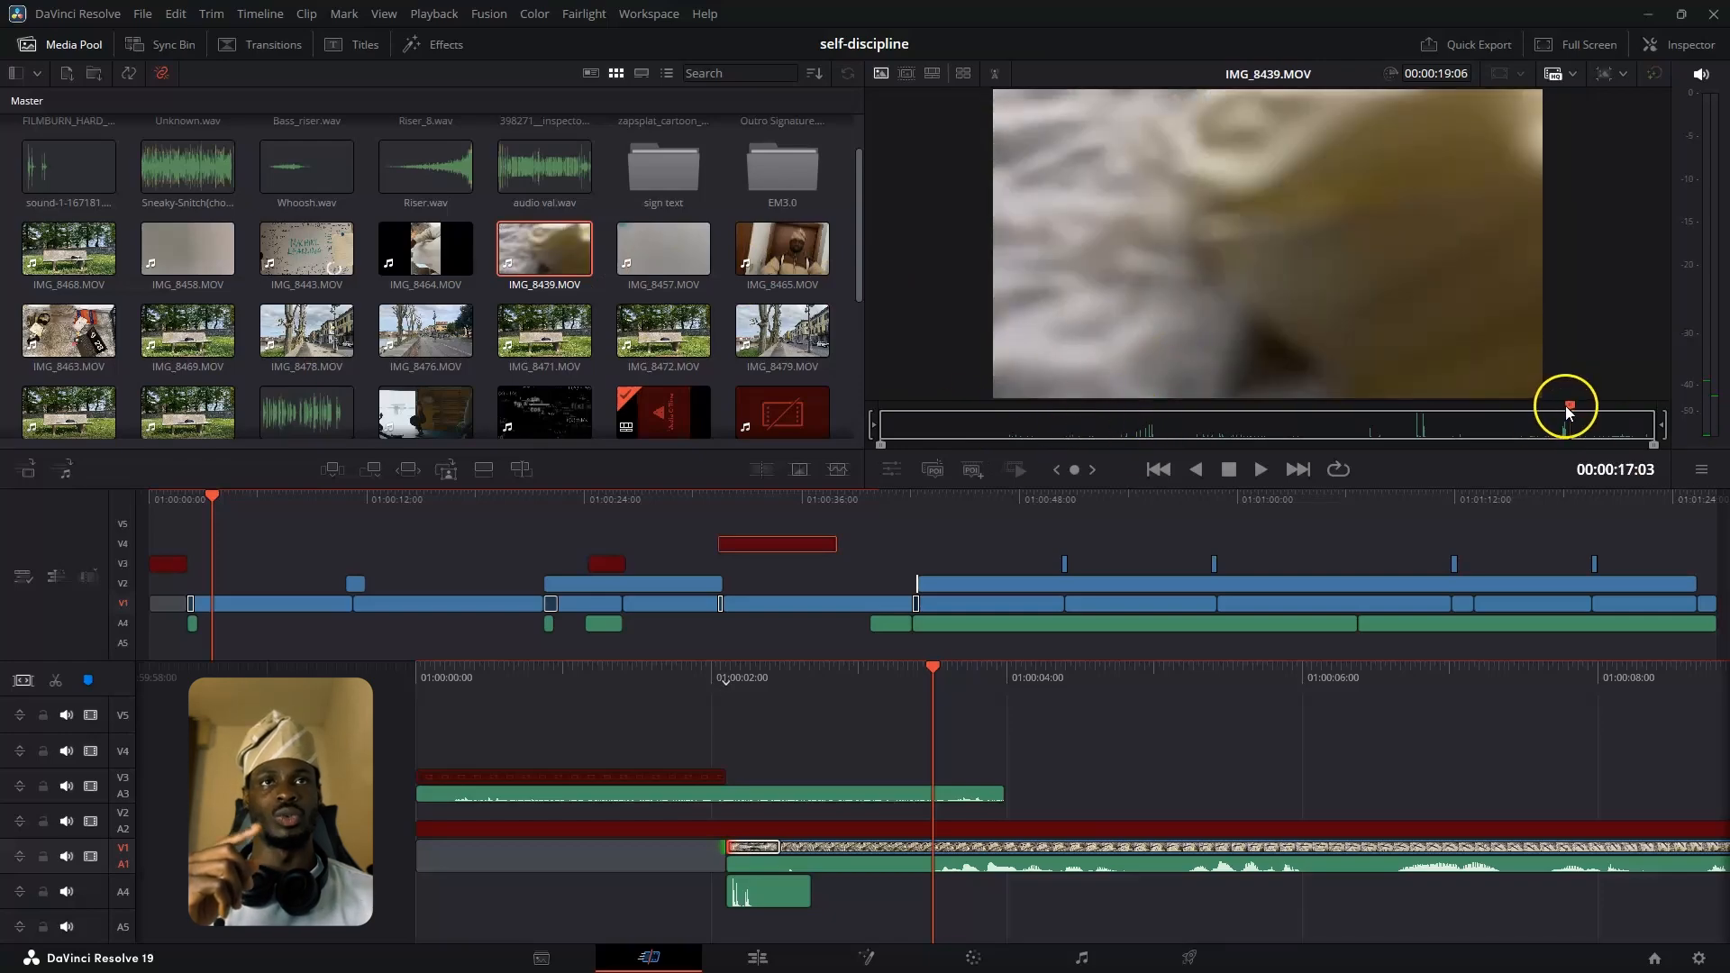
{"action": "left_click_drag", "start_coordinate": [1568, 420], "coordinate": [1613, 420]}
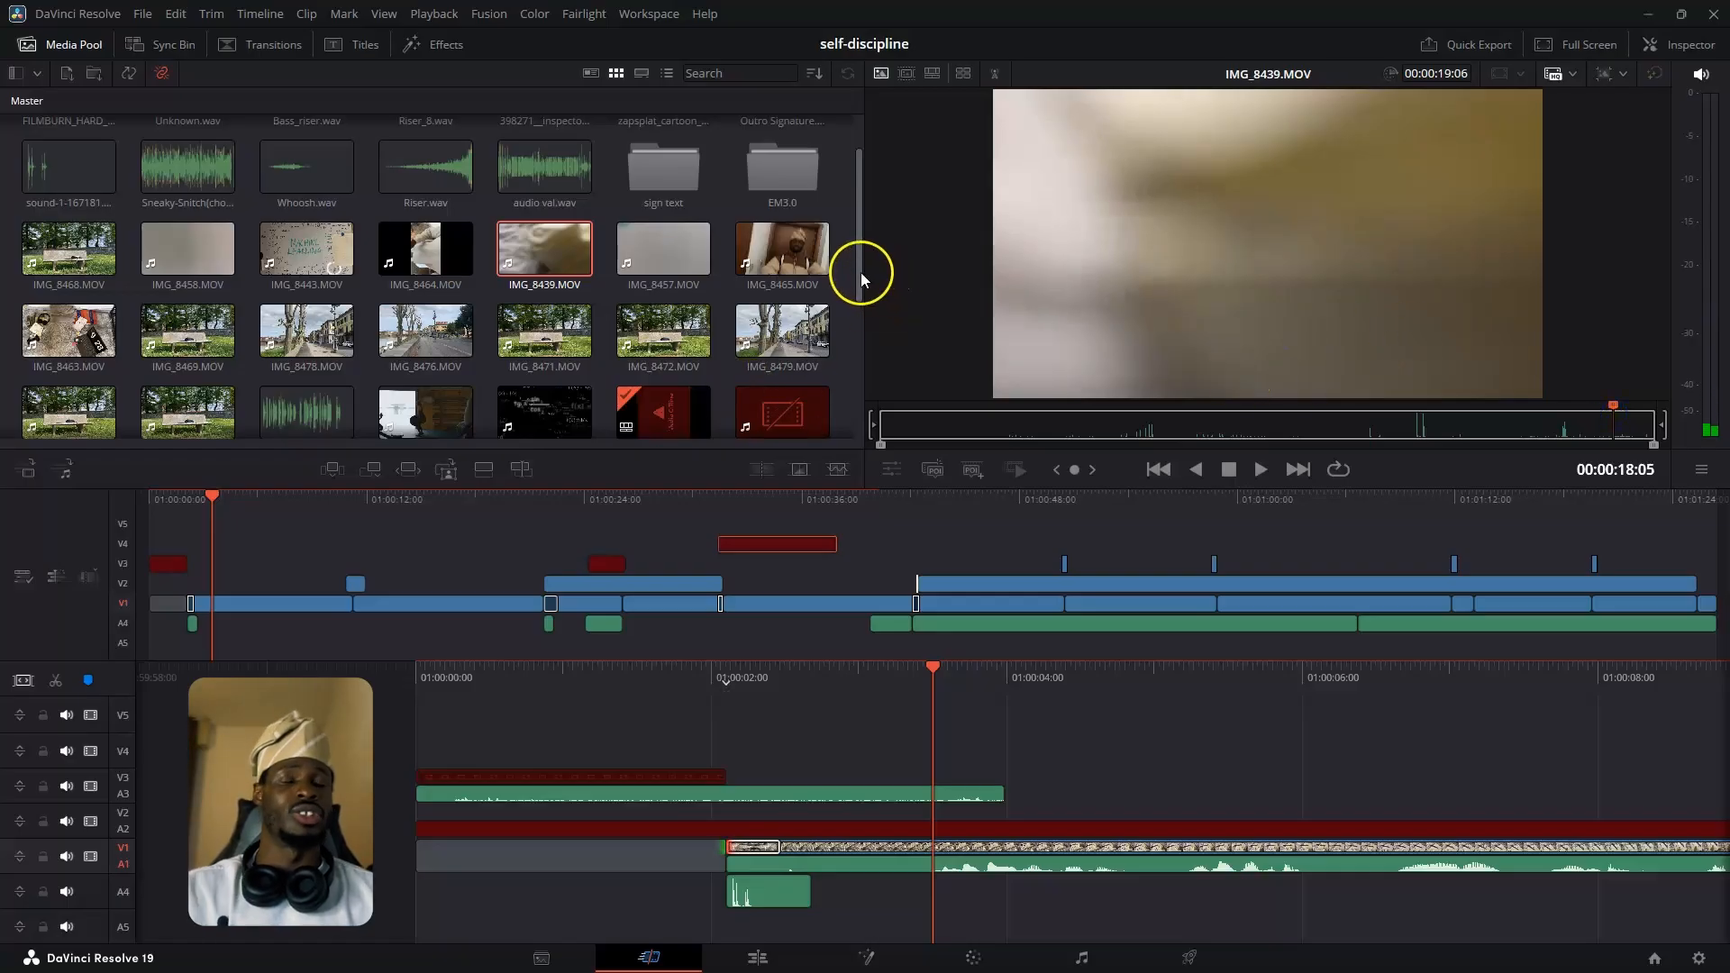
- Preview IMG_8463.MOV, scrubbing from near its start to about 59 seconds in
{"action": "left_click", "coordinate": [65, 356]}
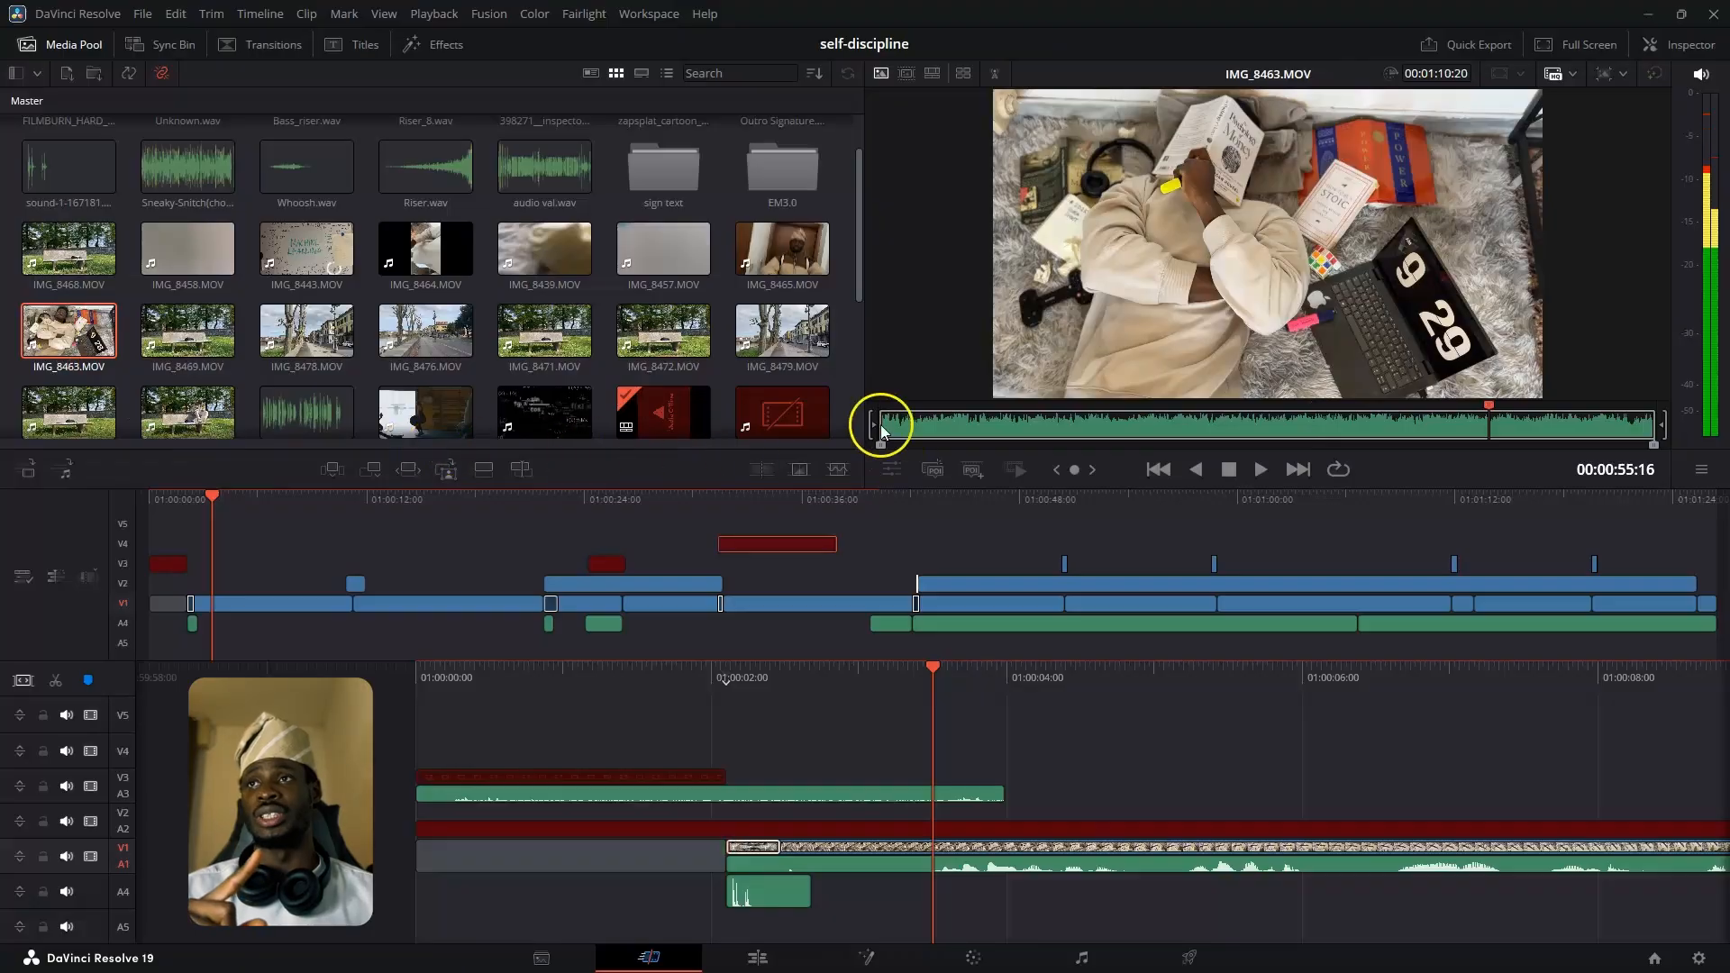
{"action": "left_click_drag", "start_coordinate": [1491, 407], "coordinate": [919, 416]}
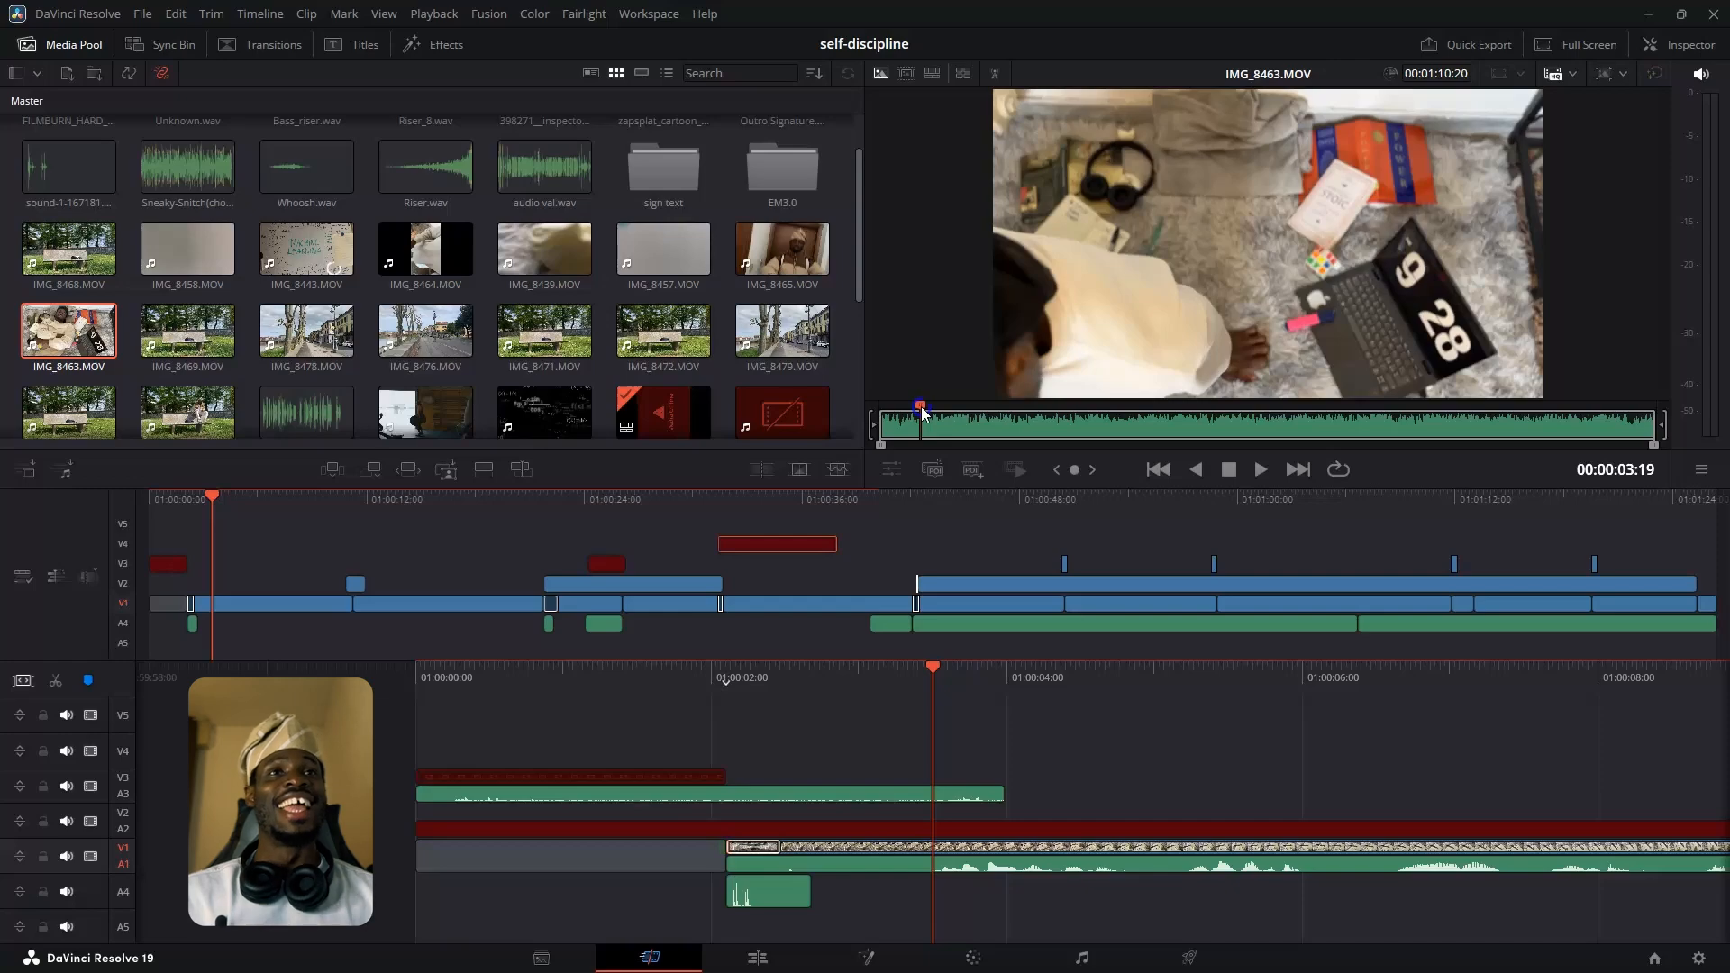
{"action": "mouse_move", "coordinate": [922, 413]}
{"action": "left_mouse_down"}
{"action": "mouse_move", "coordinate": [949, 407]}
{"action": "mouse_move", "coordinate": [921, 407]}
{"action": "left_mouse_up"}
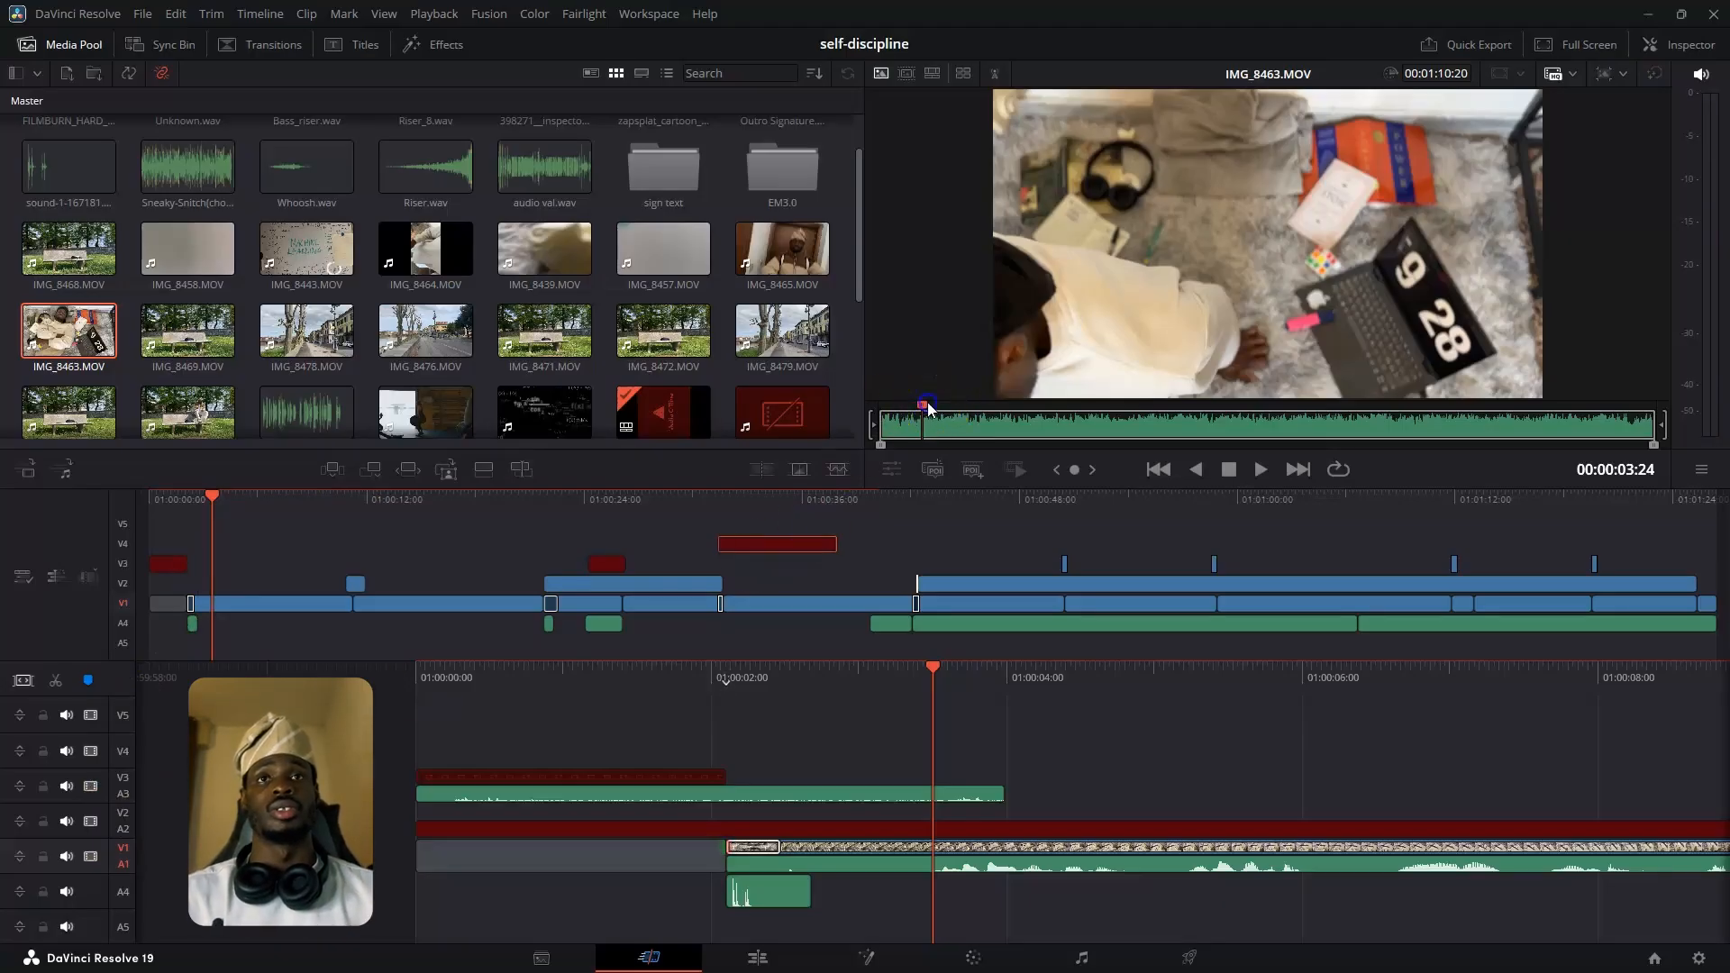
{"action": "left_click_drag", "start_coordinate": [924, 408], "coordinate": [1520, 424]}
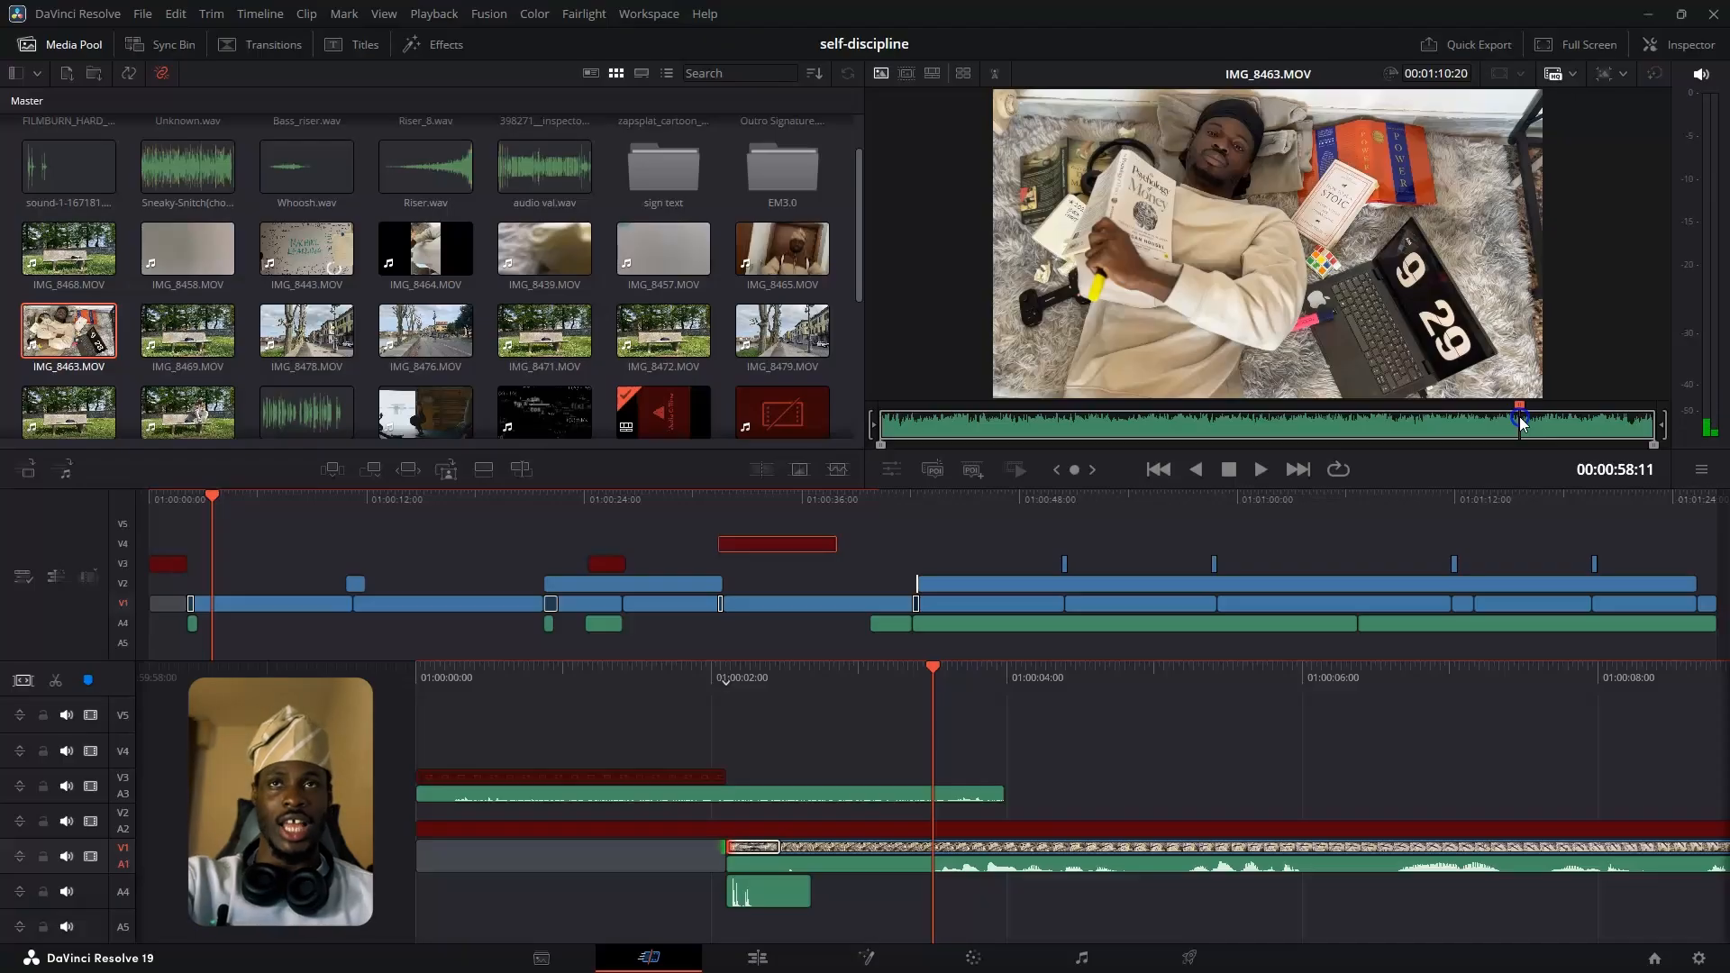
{"action": "left_click_drag", "start_coordinate": [1520, 423], "coordinate": [1528, 423]}
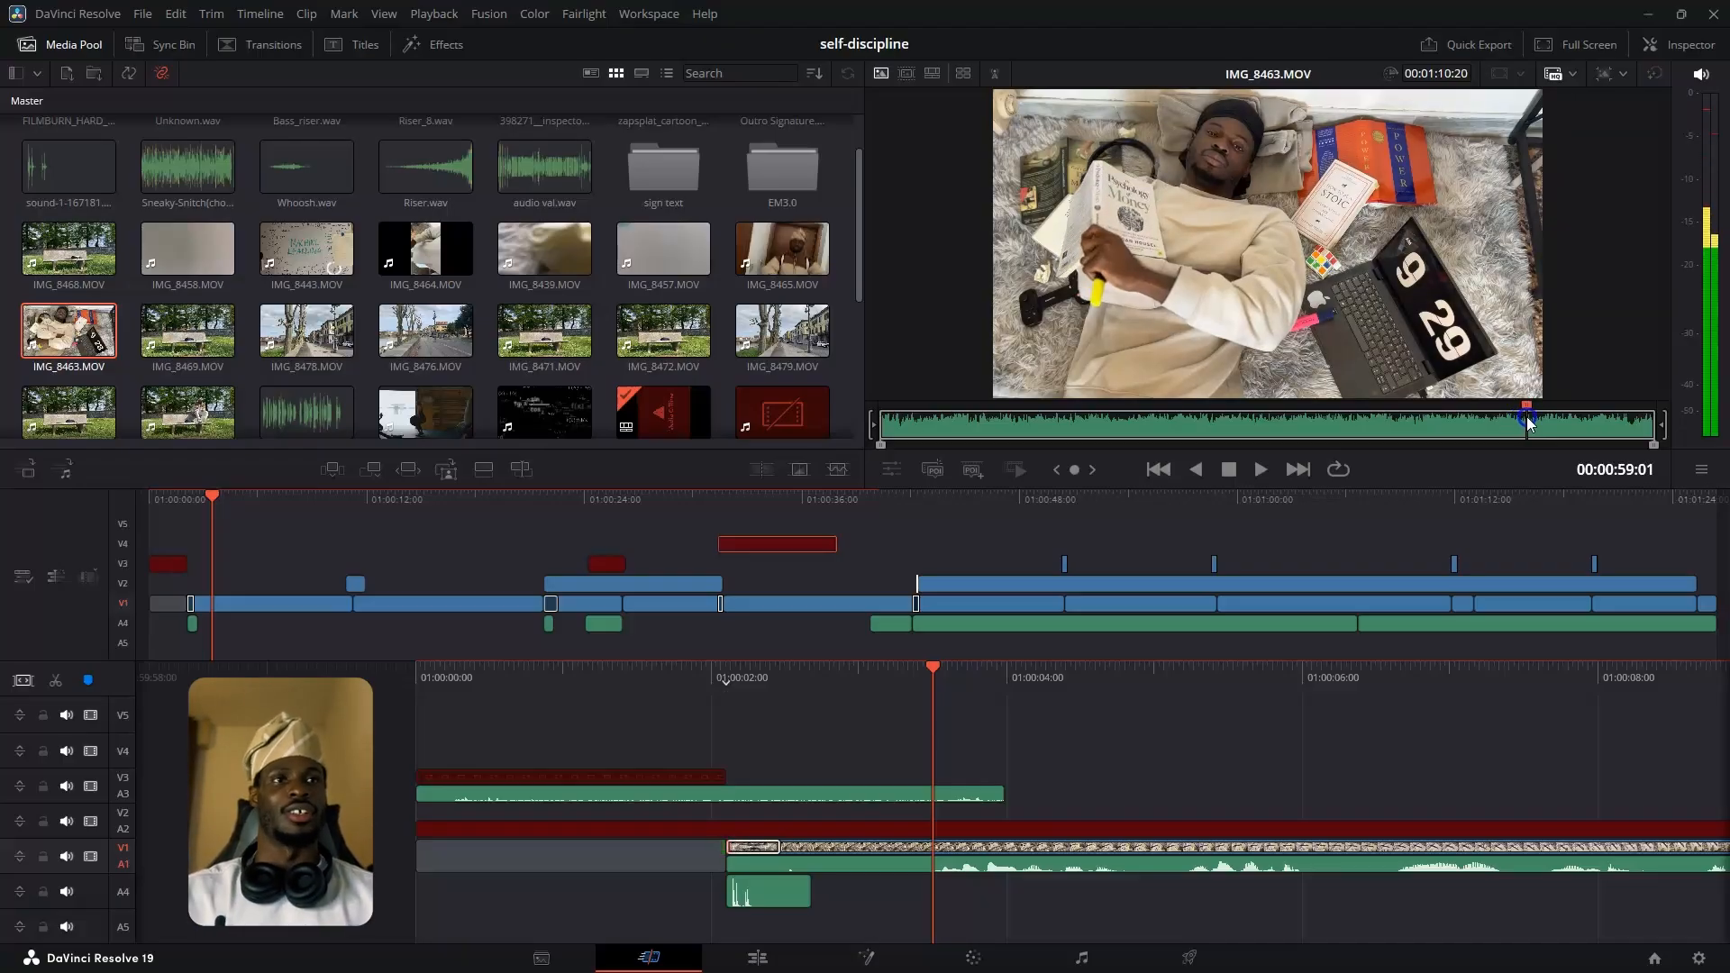
- Preview the park bench footage in IMG_8469.MOV, IMG_8471.MOV and IMG_8472.MOV
{"action": "left_click", "coordinate": [160, 351]}
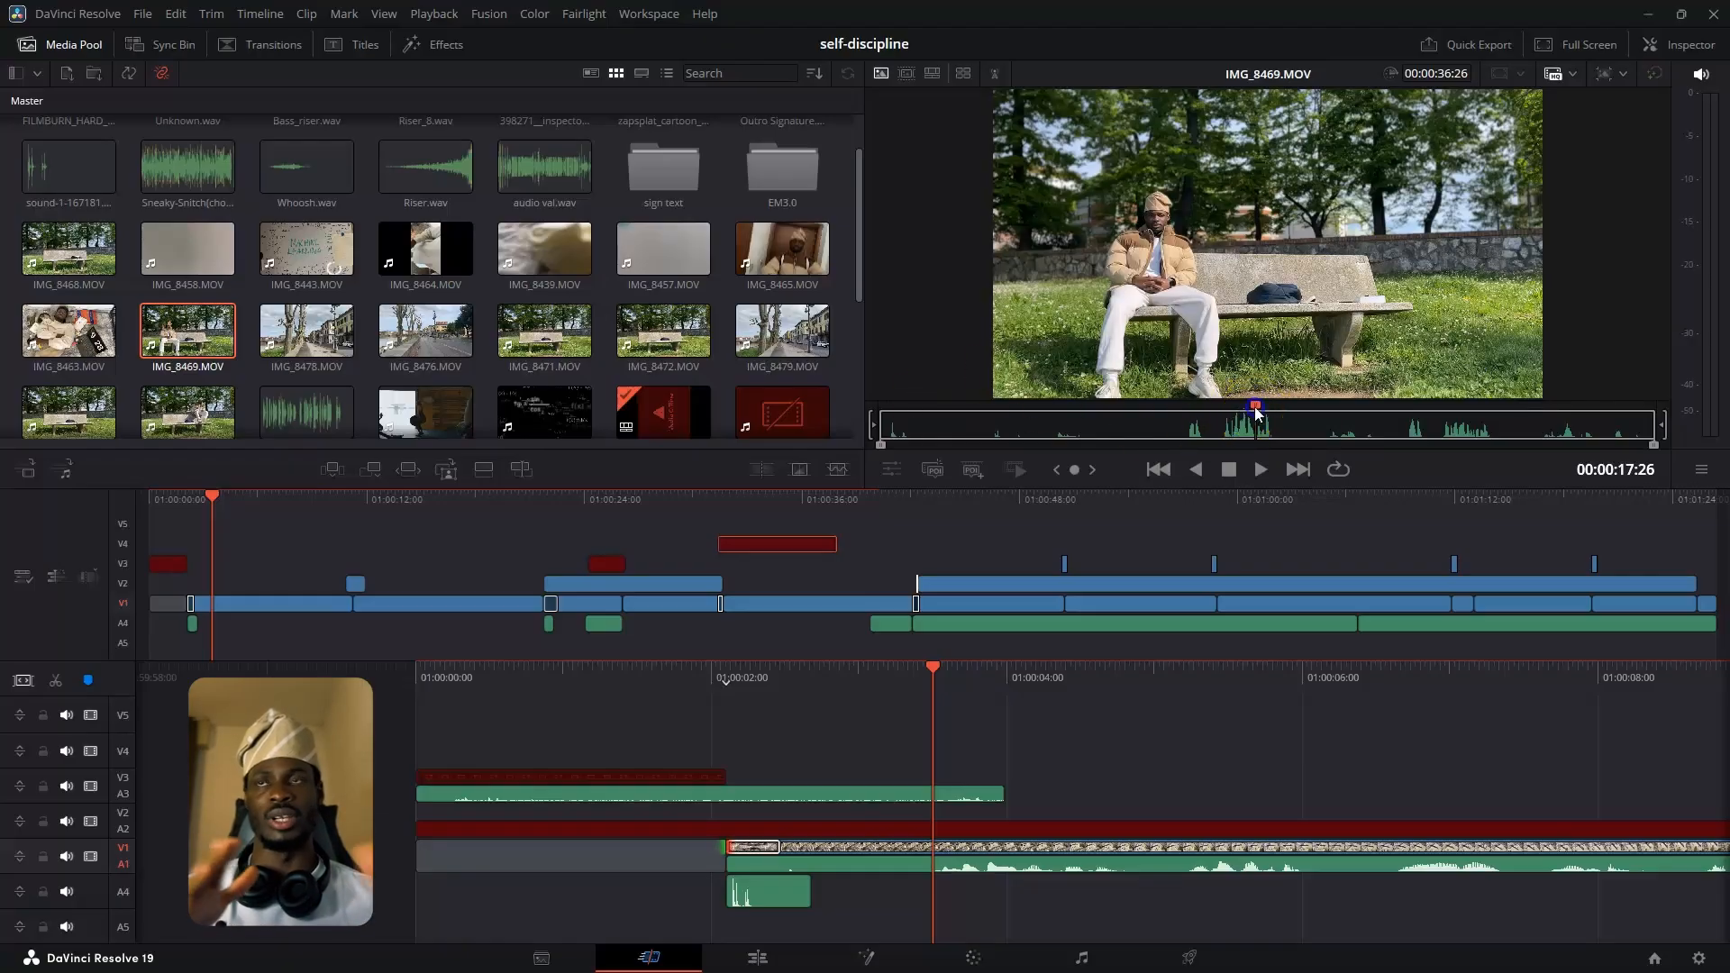
{"action": "left_click_drag", "start_coordinate": [1255, 405], "coordinate": [1433, 419]}
{"action": "left_click", "coordinate": [506, 344]}
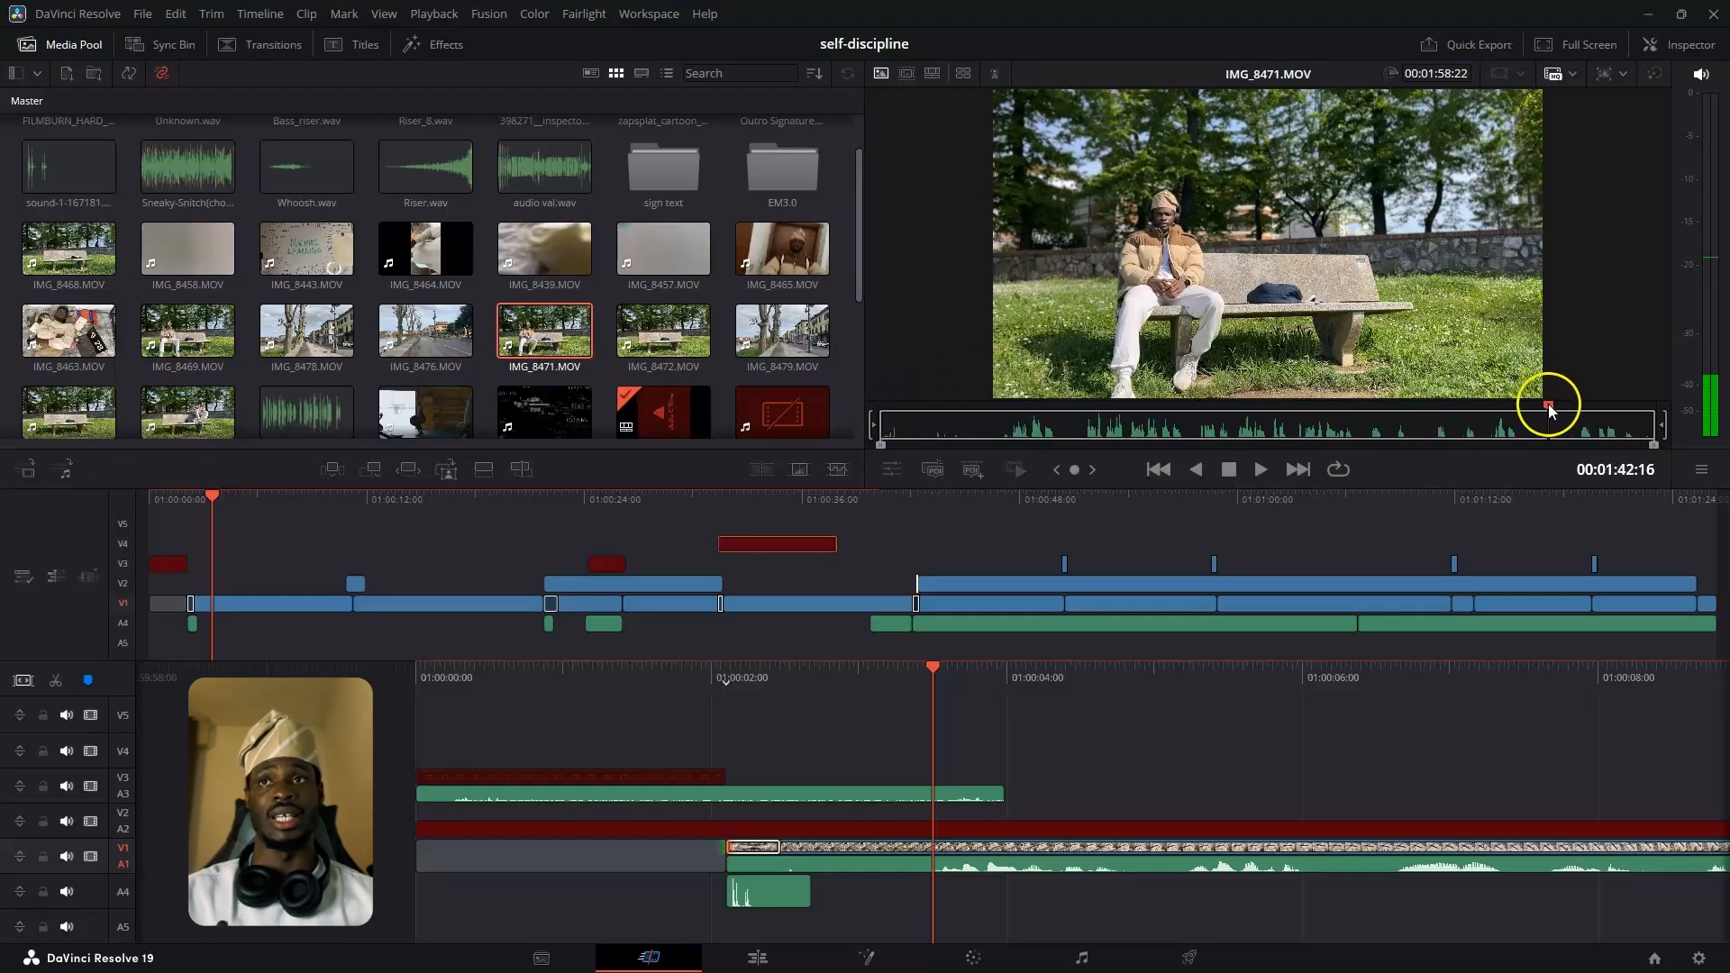
{"action": "left_click_drag", "start_coordinate": [1542, 405], "coordinate": [1127, 413]}
{"action": "left_click", "coordinate": [650, 311]}
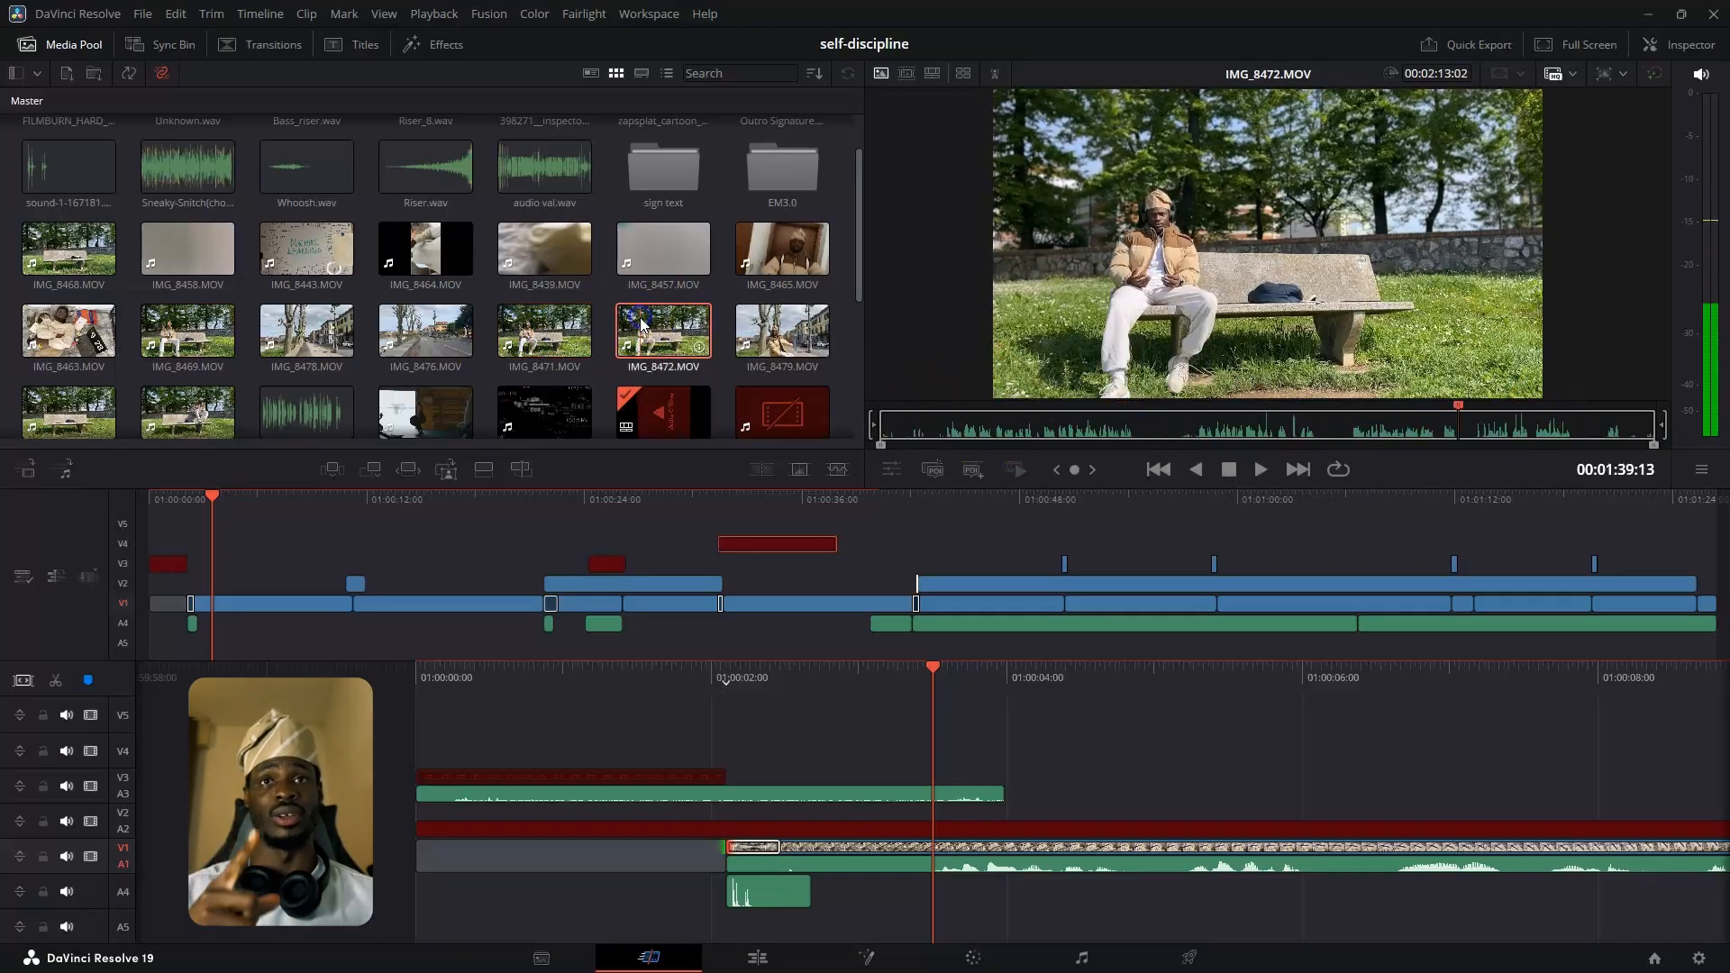
- Preview the bench reading footage in IMG_8473.MOV and the street footage in IMG_8479.MOV
{"action": "left_click_drag", "start_coordinate": [856, 241], "coordinate": [856, 292]}
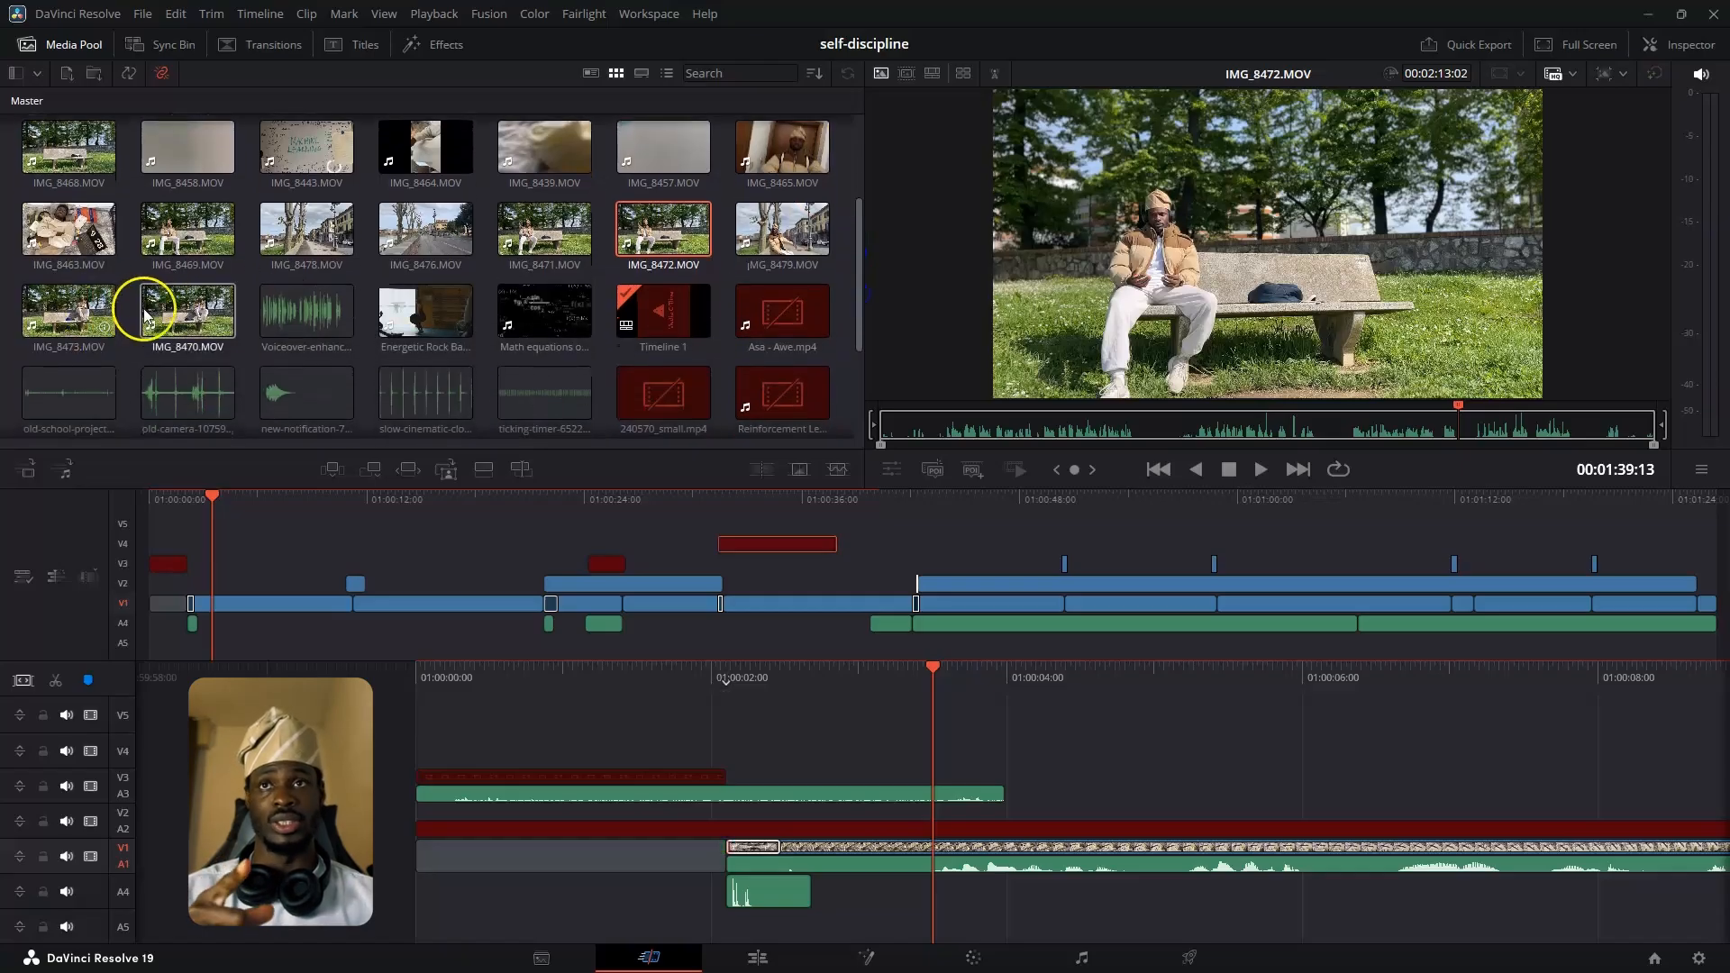
{"action": "left_click", "coordinate": [61, 313]}
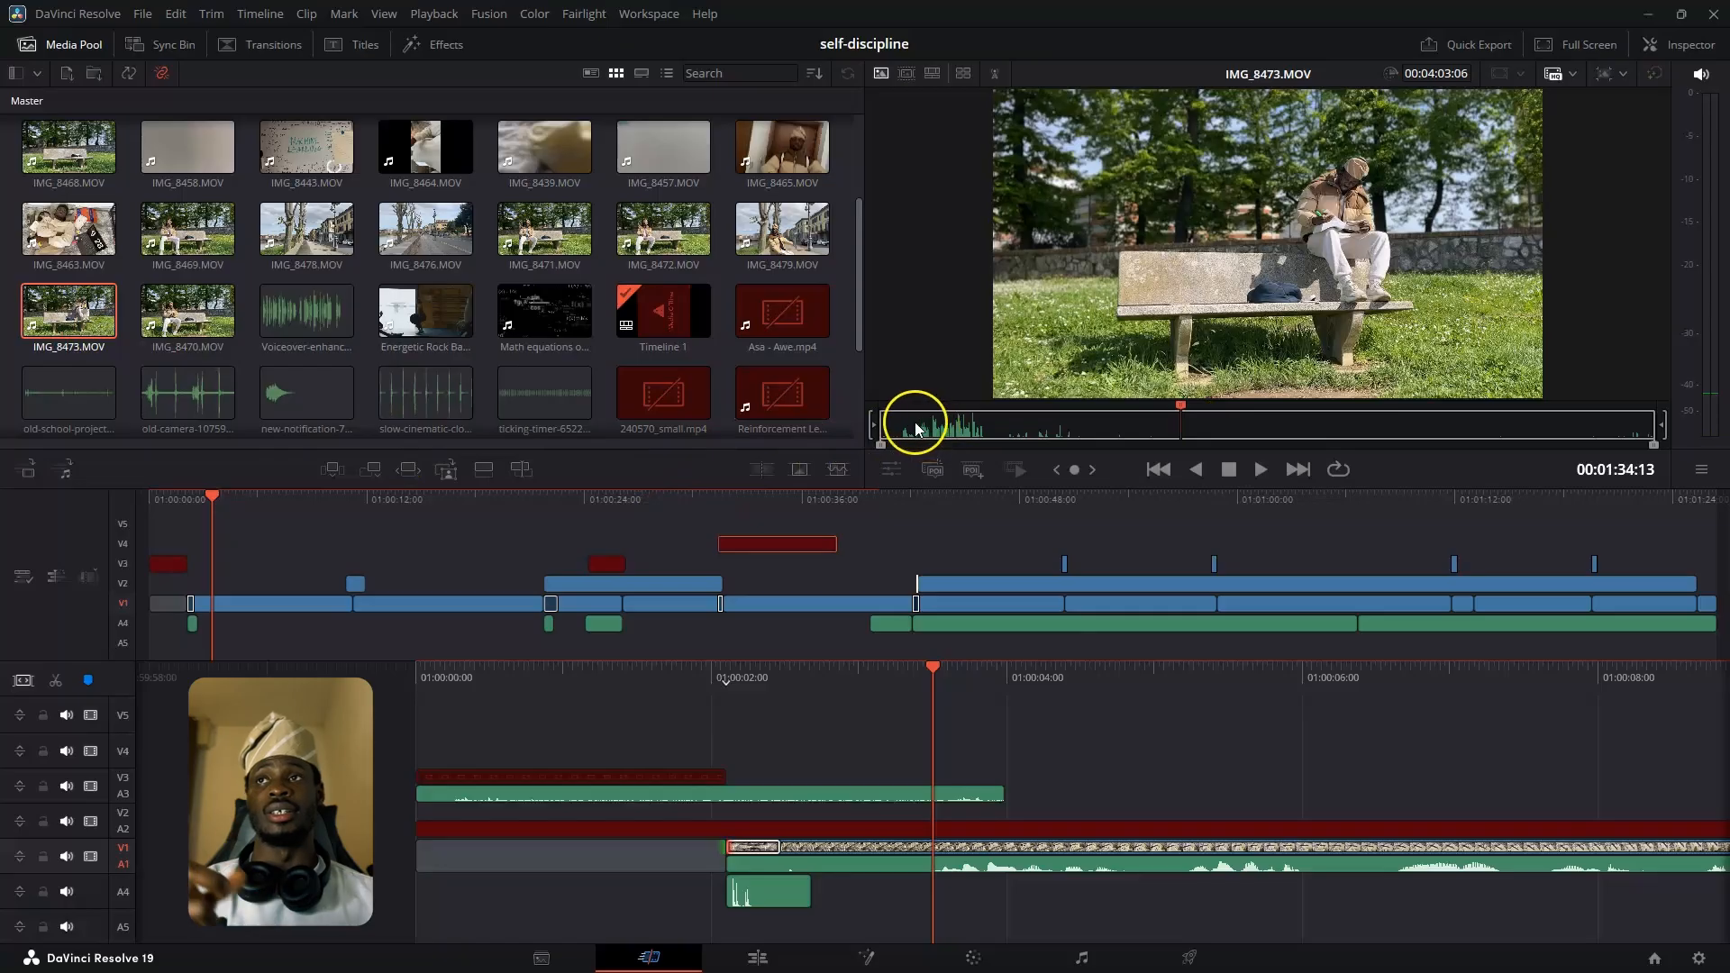
{"action": "left_click_drag", "start_coordinate": [912, 427], "coordinate": [1205, 451]}
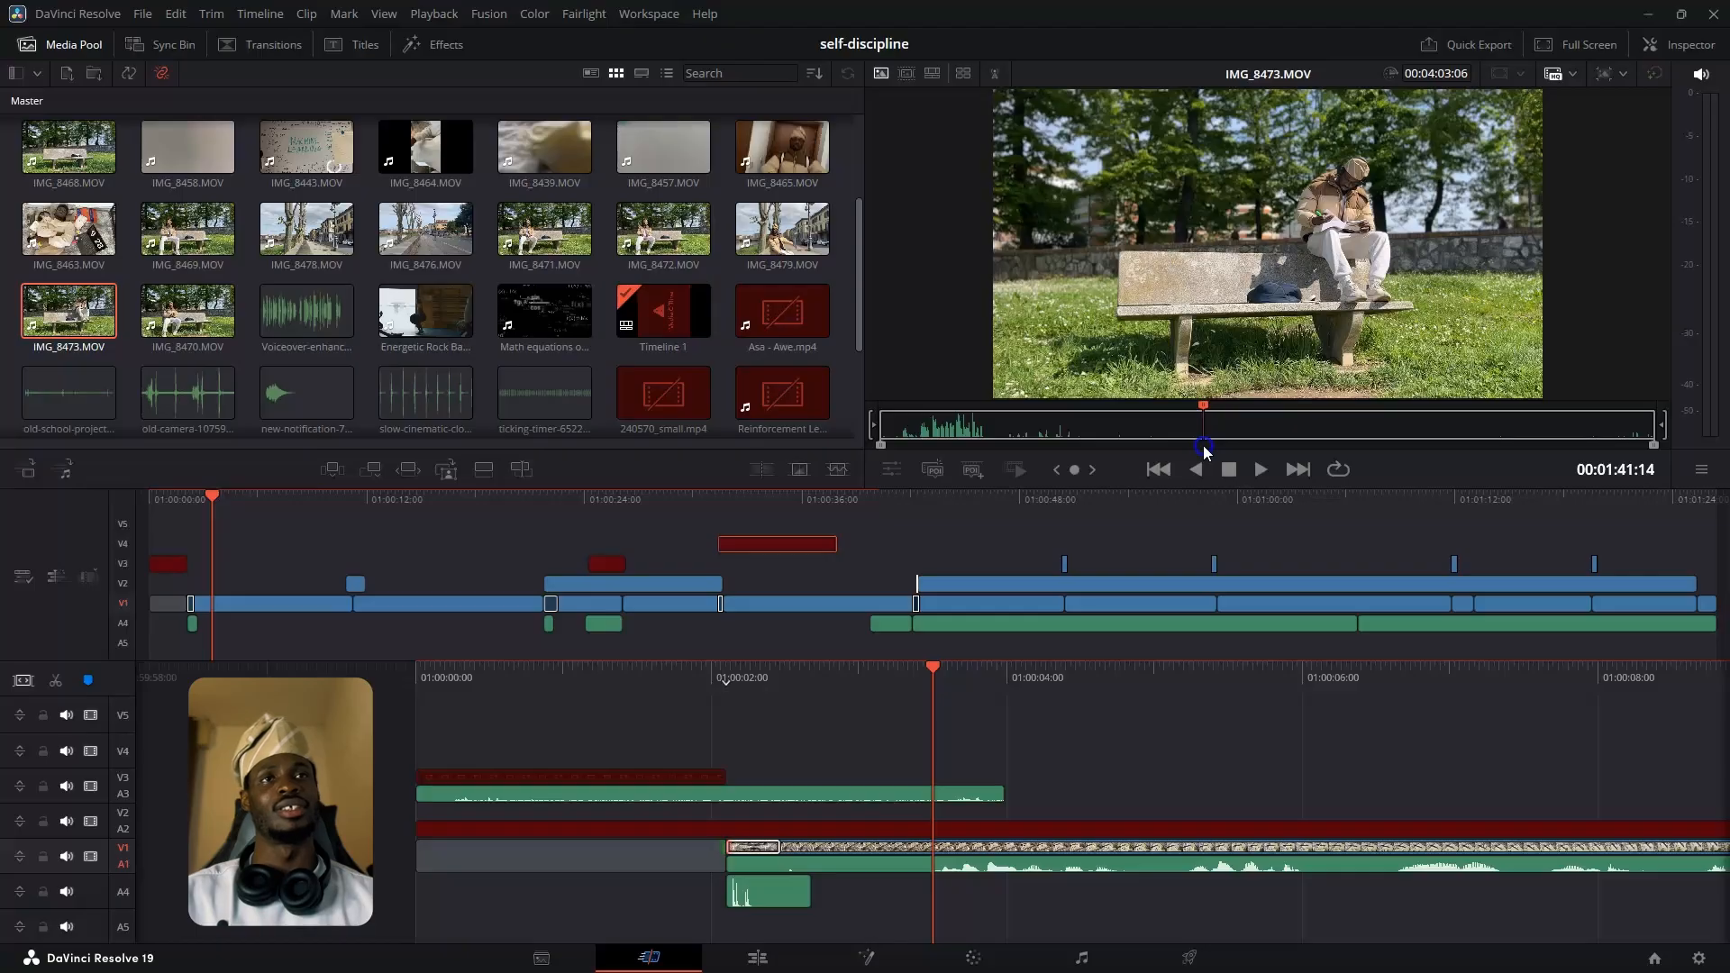
{"action": "left_click_drag", "start_coordinate": [1207, 451], "coordinate": [1352, 426]}
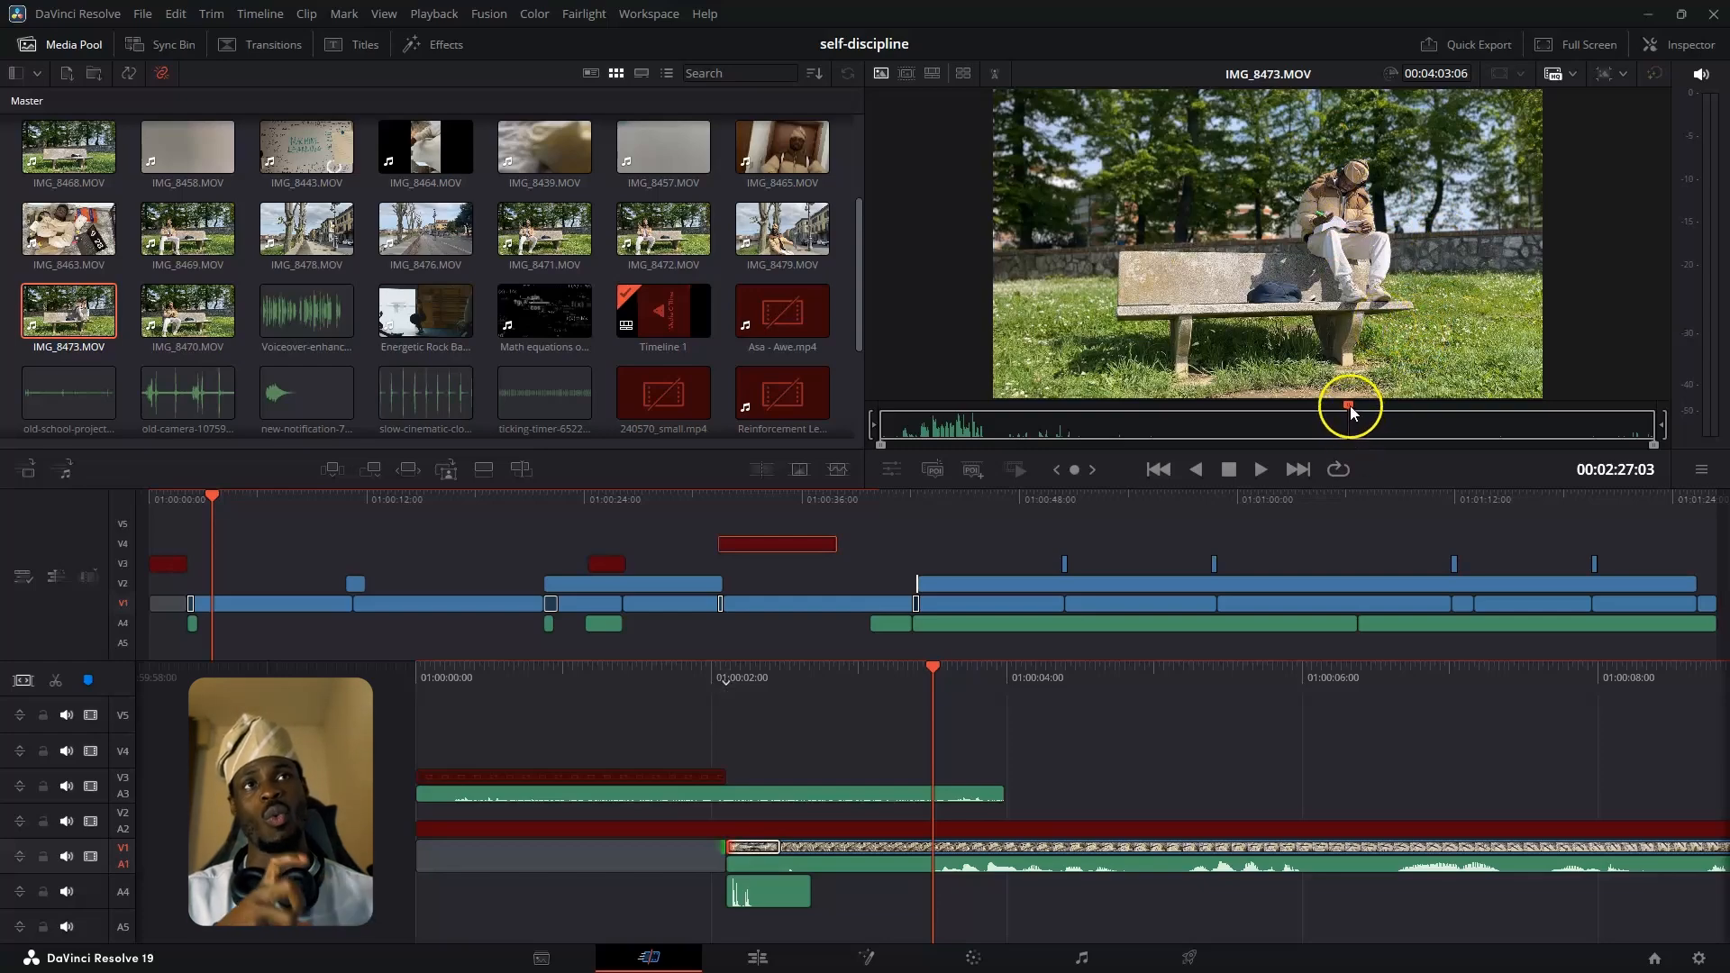
{"action": "left_click_drag", "start_coordinate": [1353, 409], "coordinate": [1462, 406]}
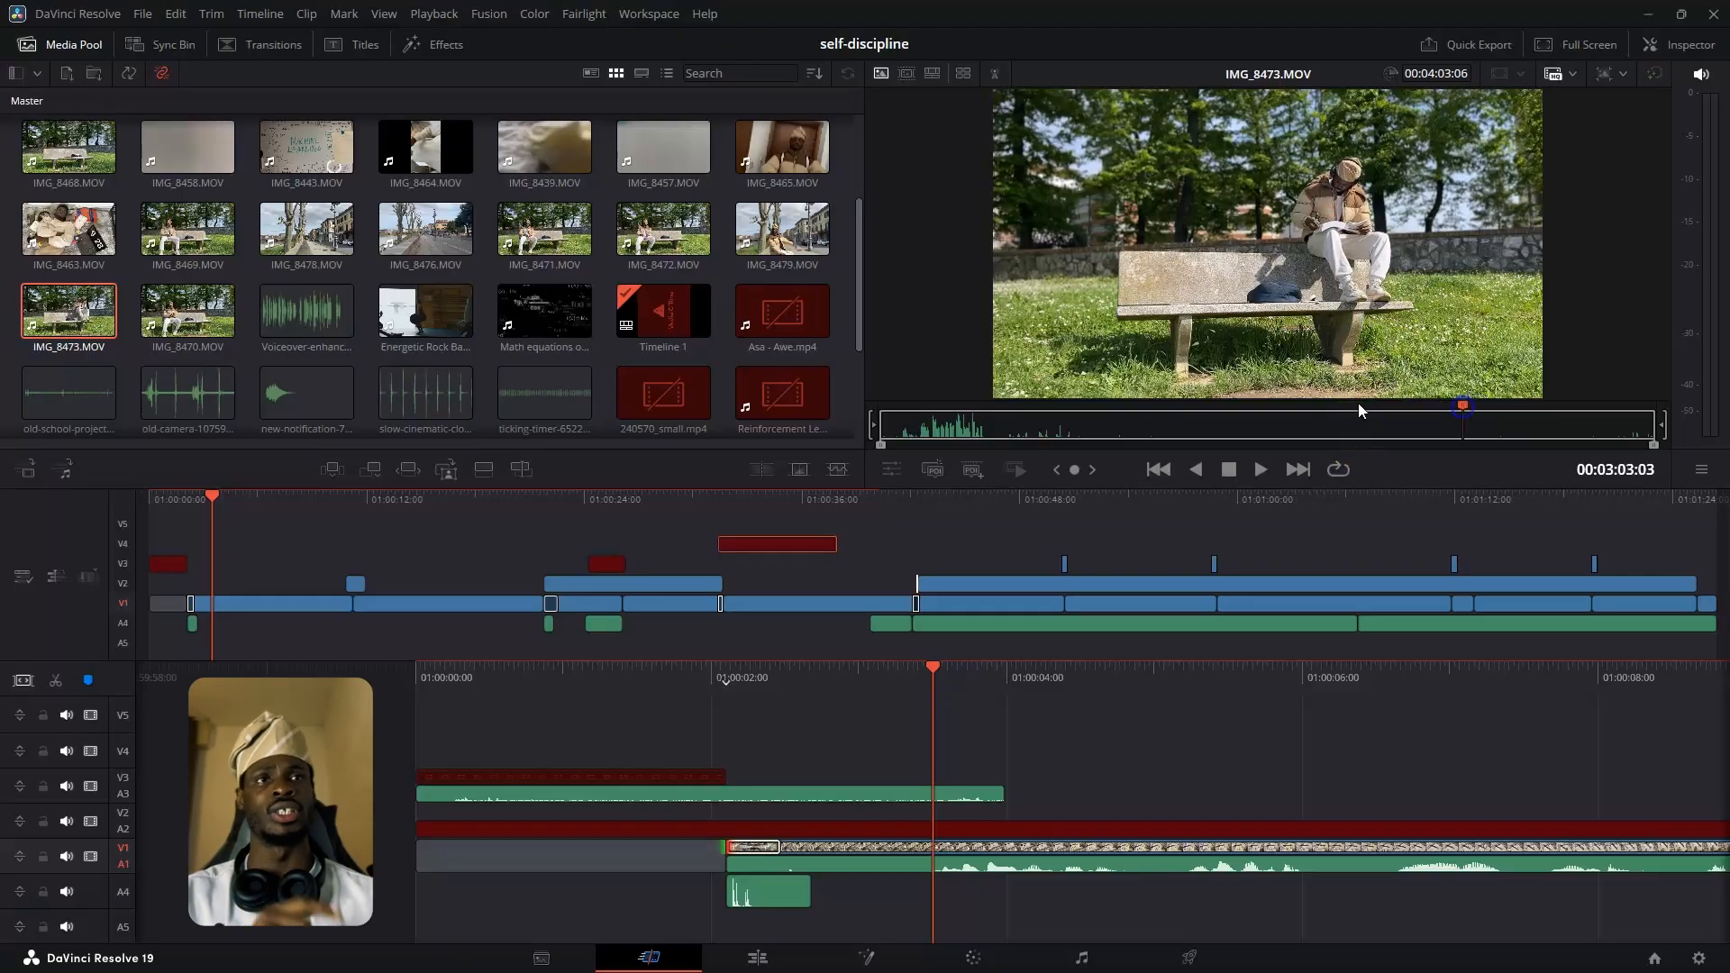
{"action": "left_click", "coordinate": [799, 237]}
{"action": "left_click_drag", "start_coordinate": [921, 427], "coordinate": [981, 415]}
- Preview Fusion Clip 1 from the media pool, scrubbing back and forth through its different poses
{"action": "left_click_drag", "start_coordinate": [853, 274], "coordinate": [858, 351]}
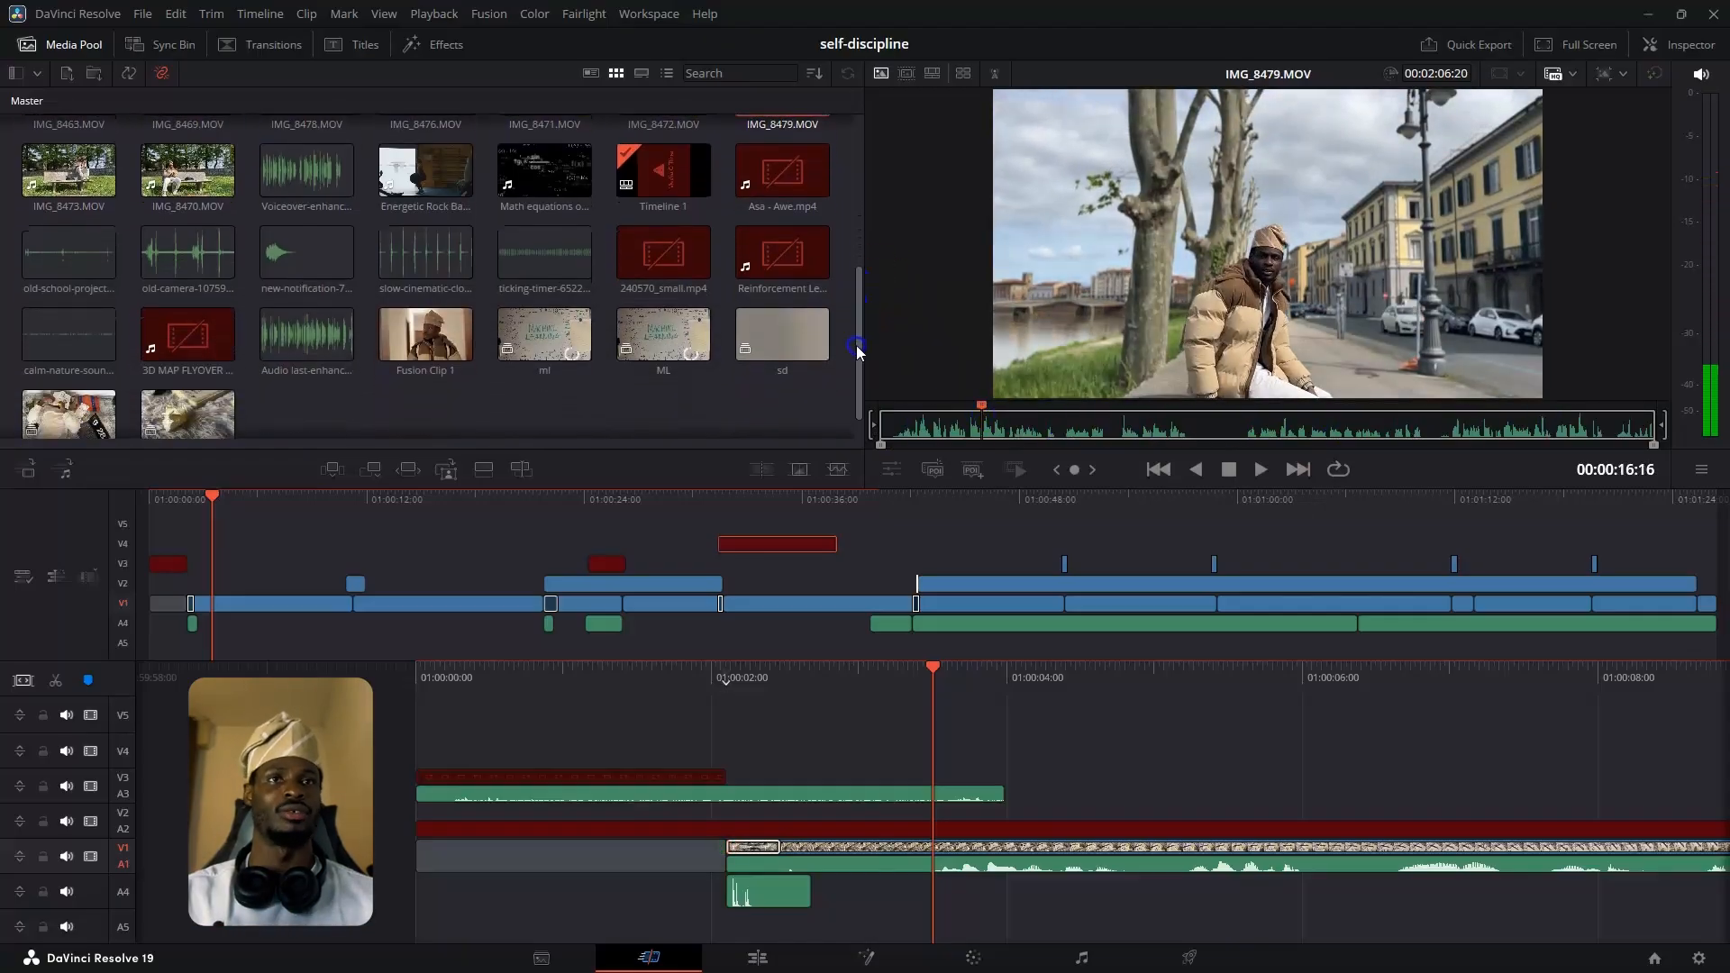
{"action": "left_click", "coordinate": [435, 357]}
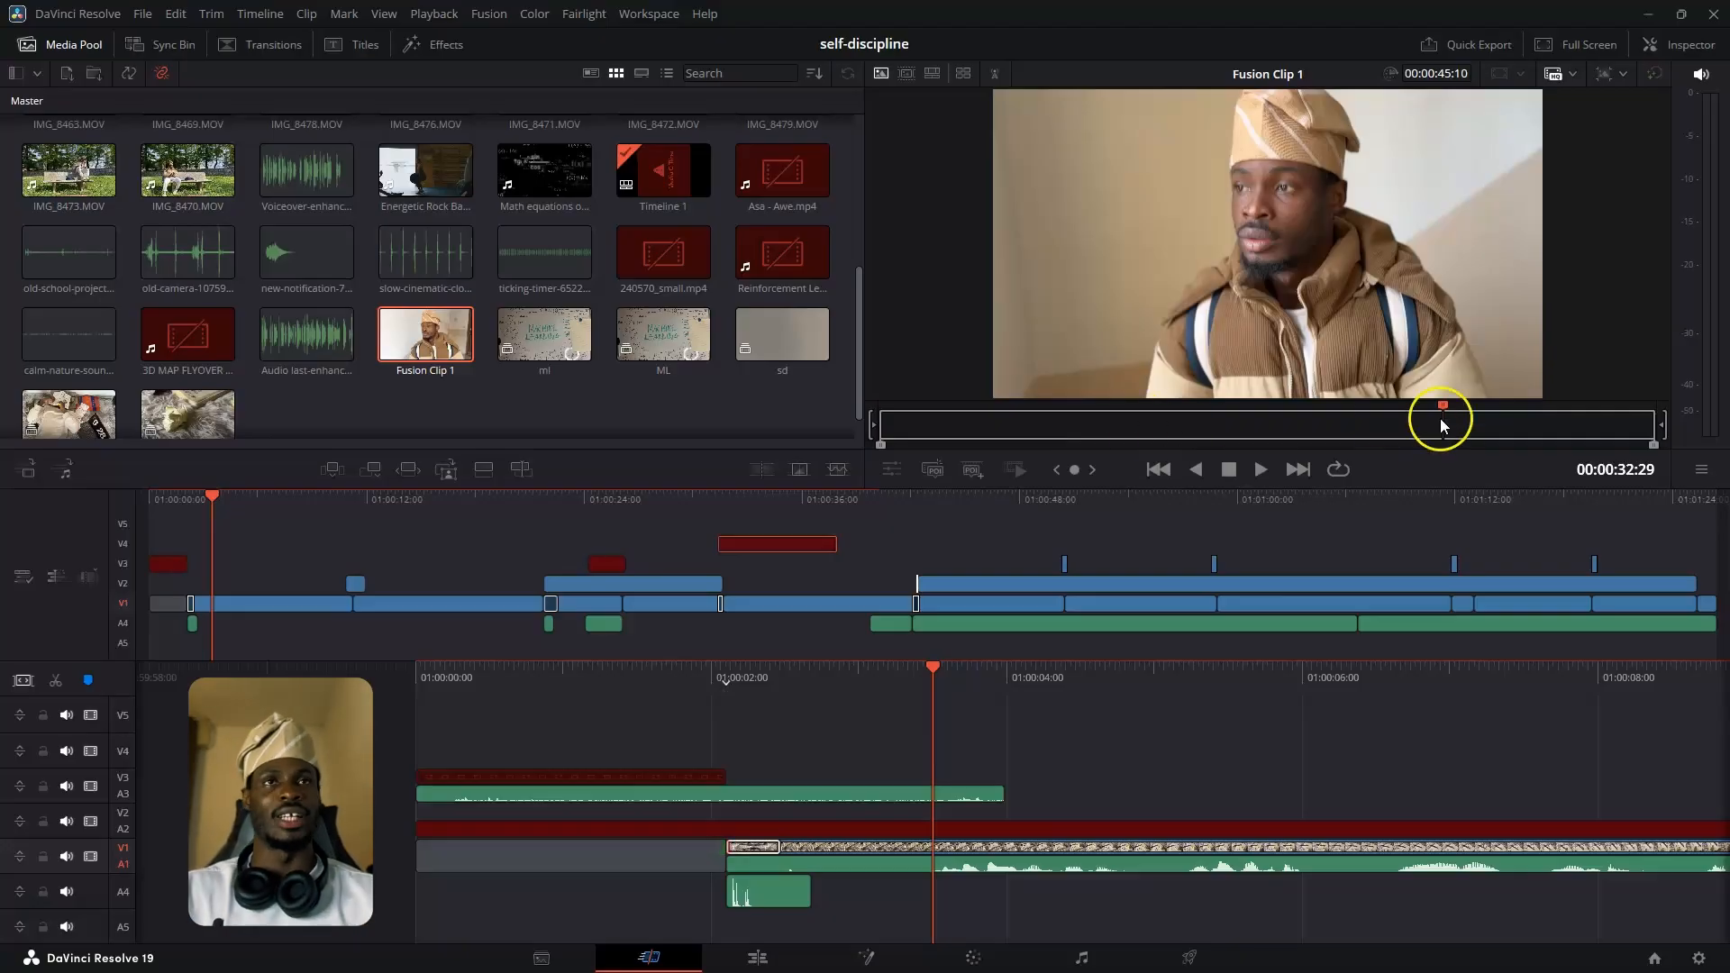
{"action": "left_click_drag", "start_coordinate": [1439, 418], "coordinate": [1182, 426]}
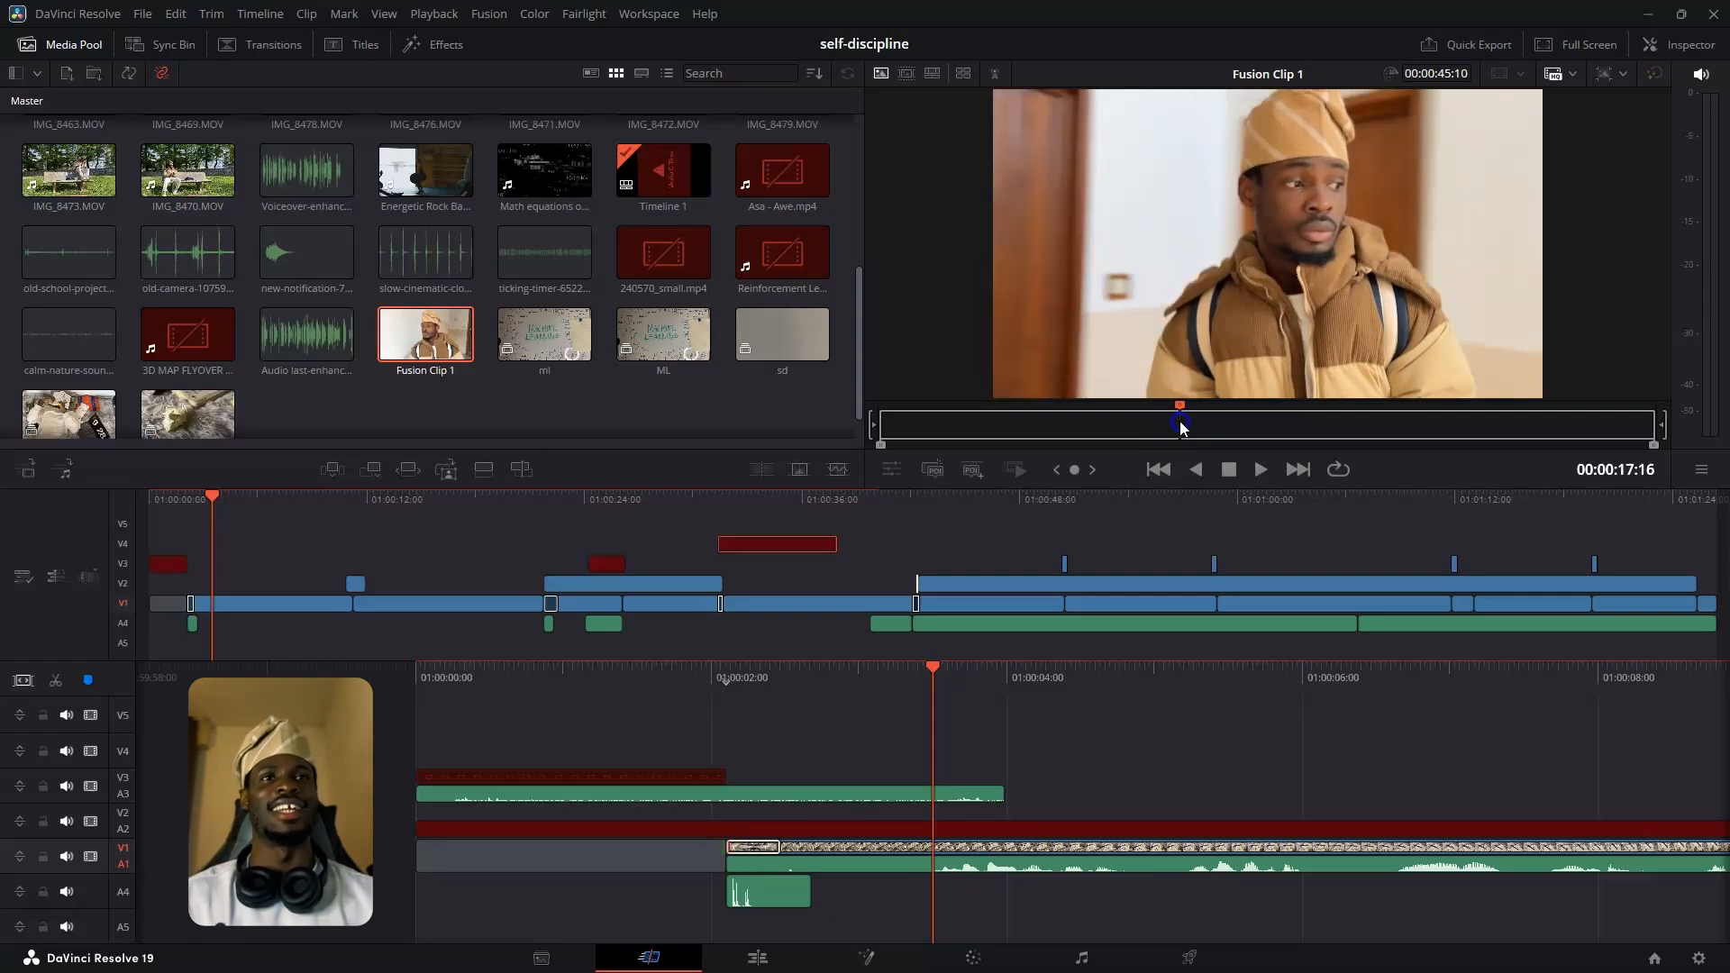
{"action": "left_click_drag", "start_coordinate": [1183, 426], "coordinate": [1545, 414]}
{"action": "left_click", "coordinate": [1452, 421]}
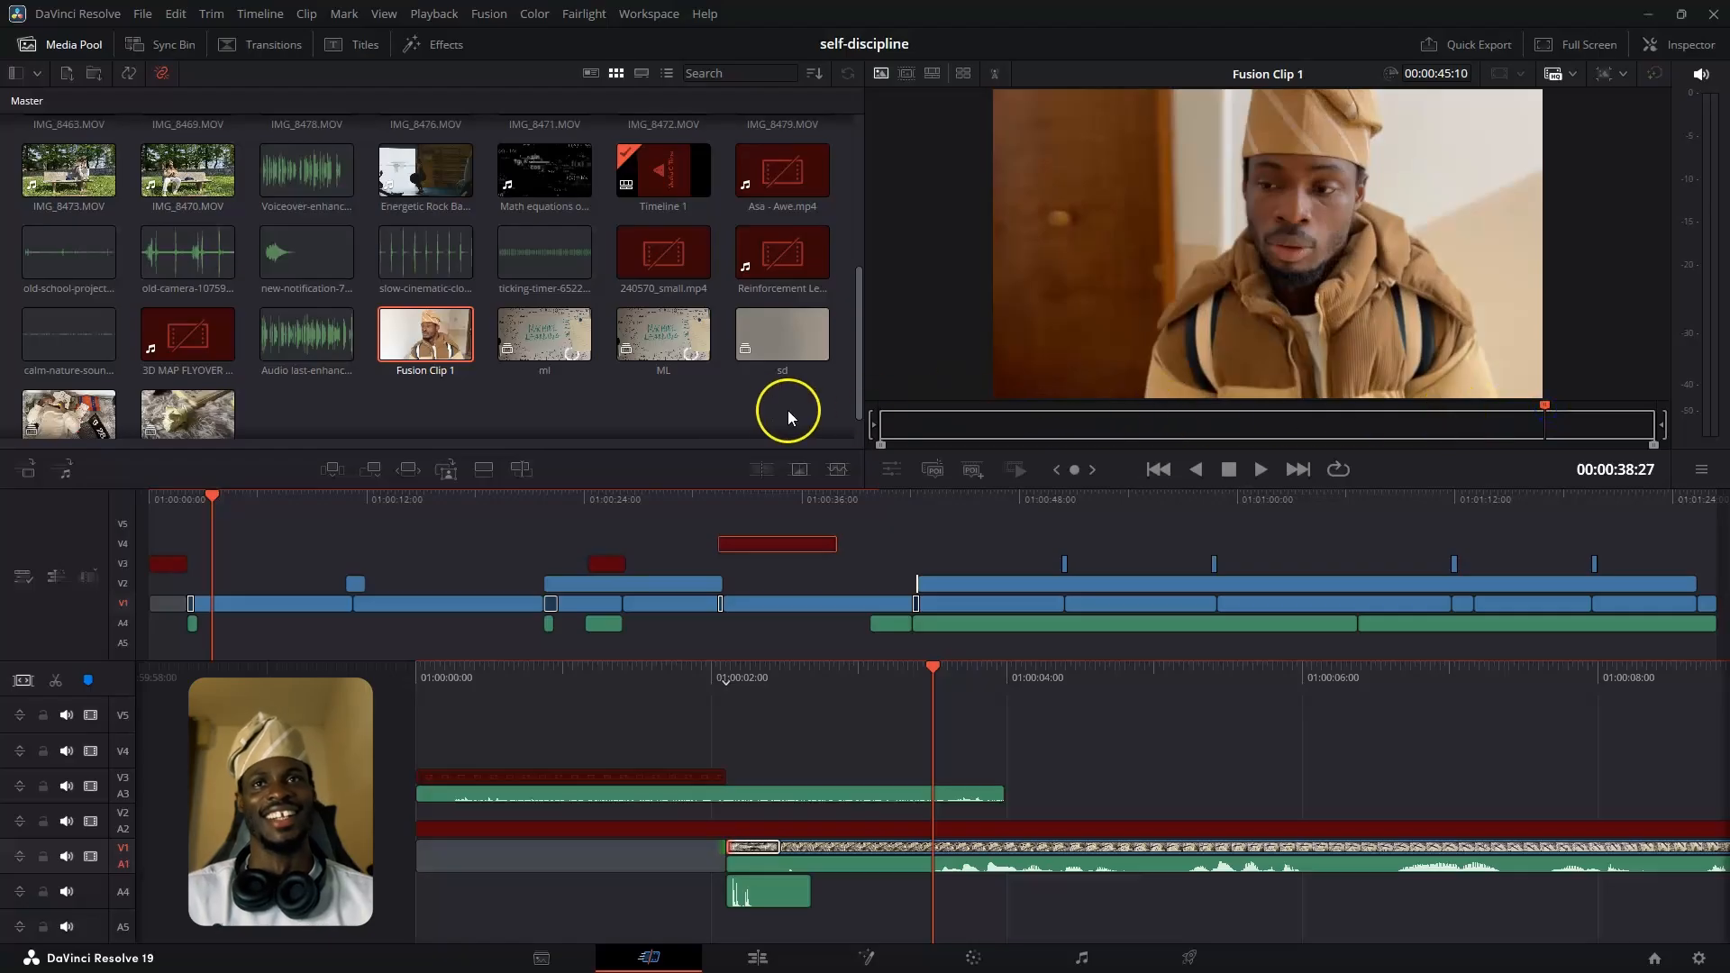
- Preview the ml and sd compound clips, scrubbing through the ml whiteboard zoom and returning sd to its start
{"action": "double_click", "coordinate": [521, 339]}
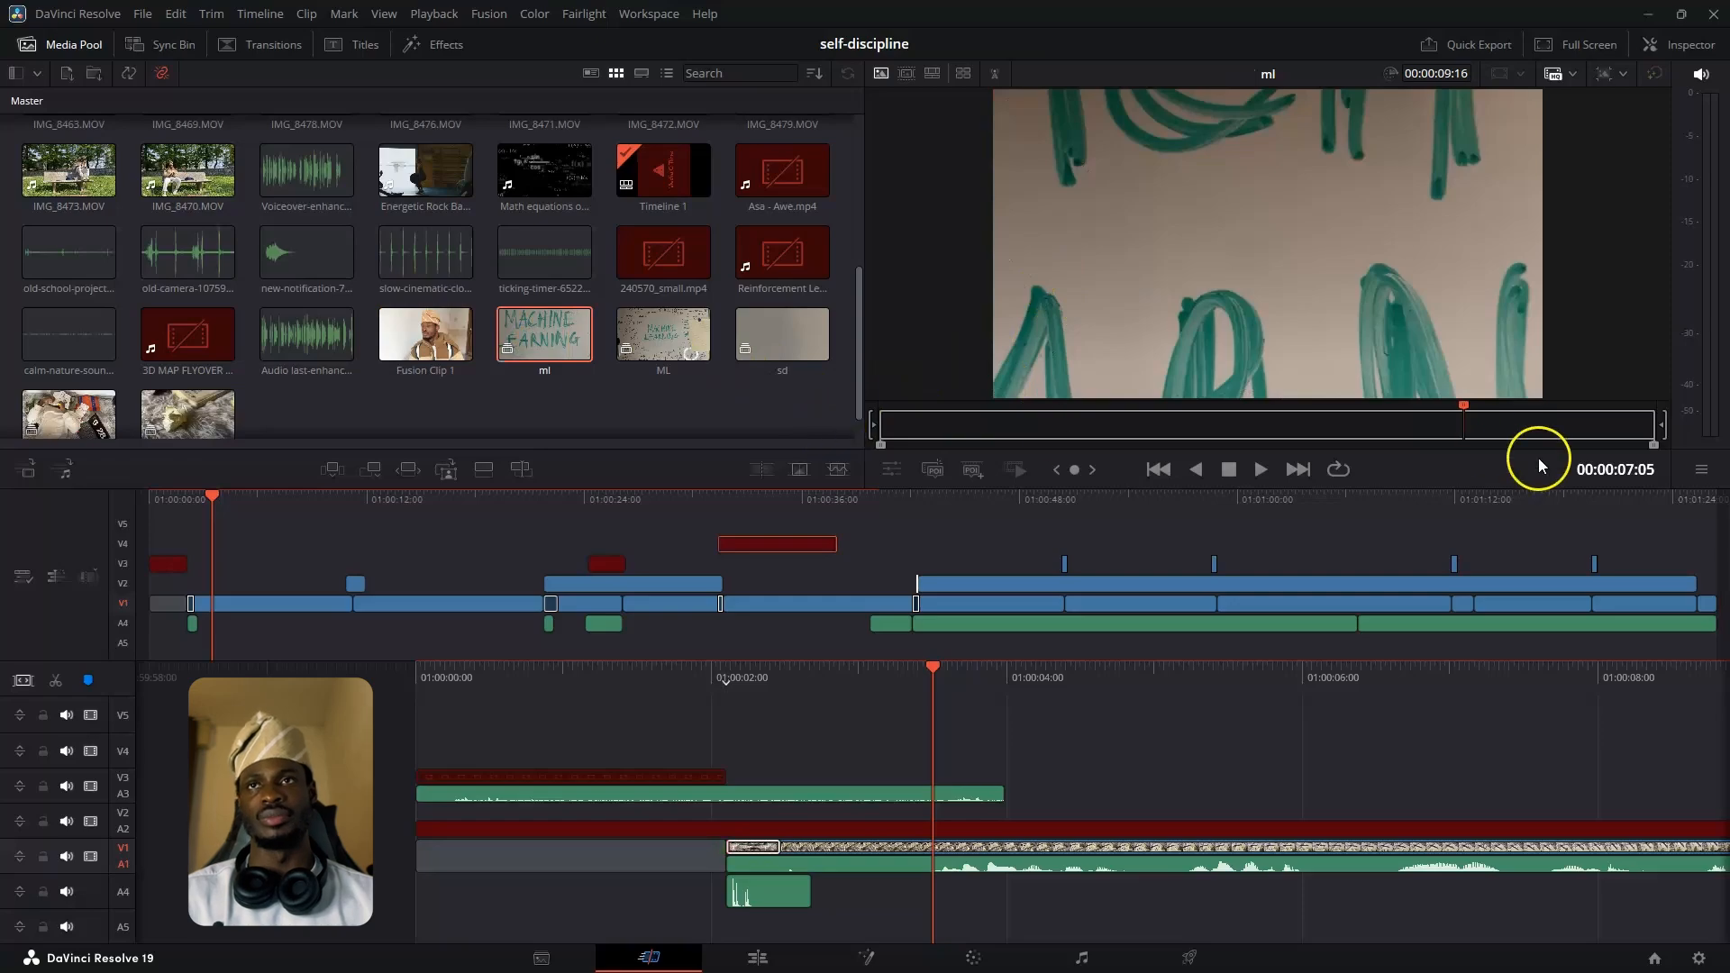
{"action": "left_click_drag", "start_coordinate": [1466, 414], "coordinate": [886, 427]}
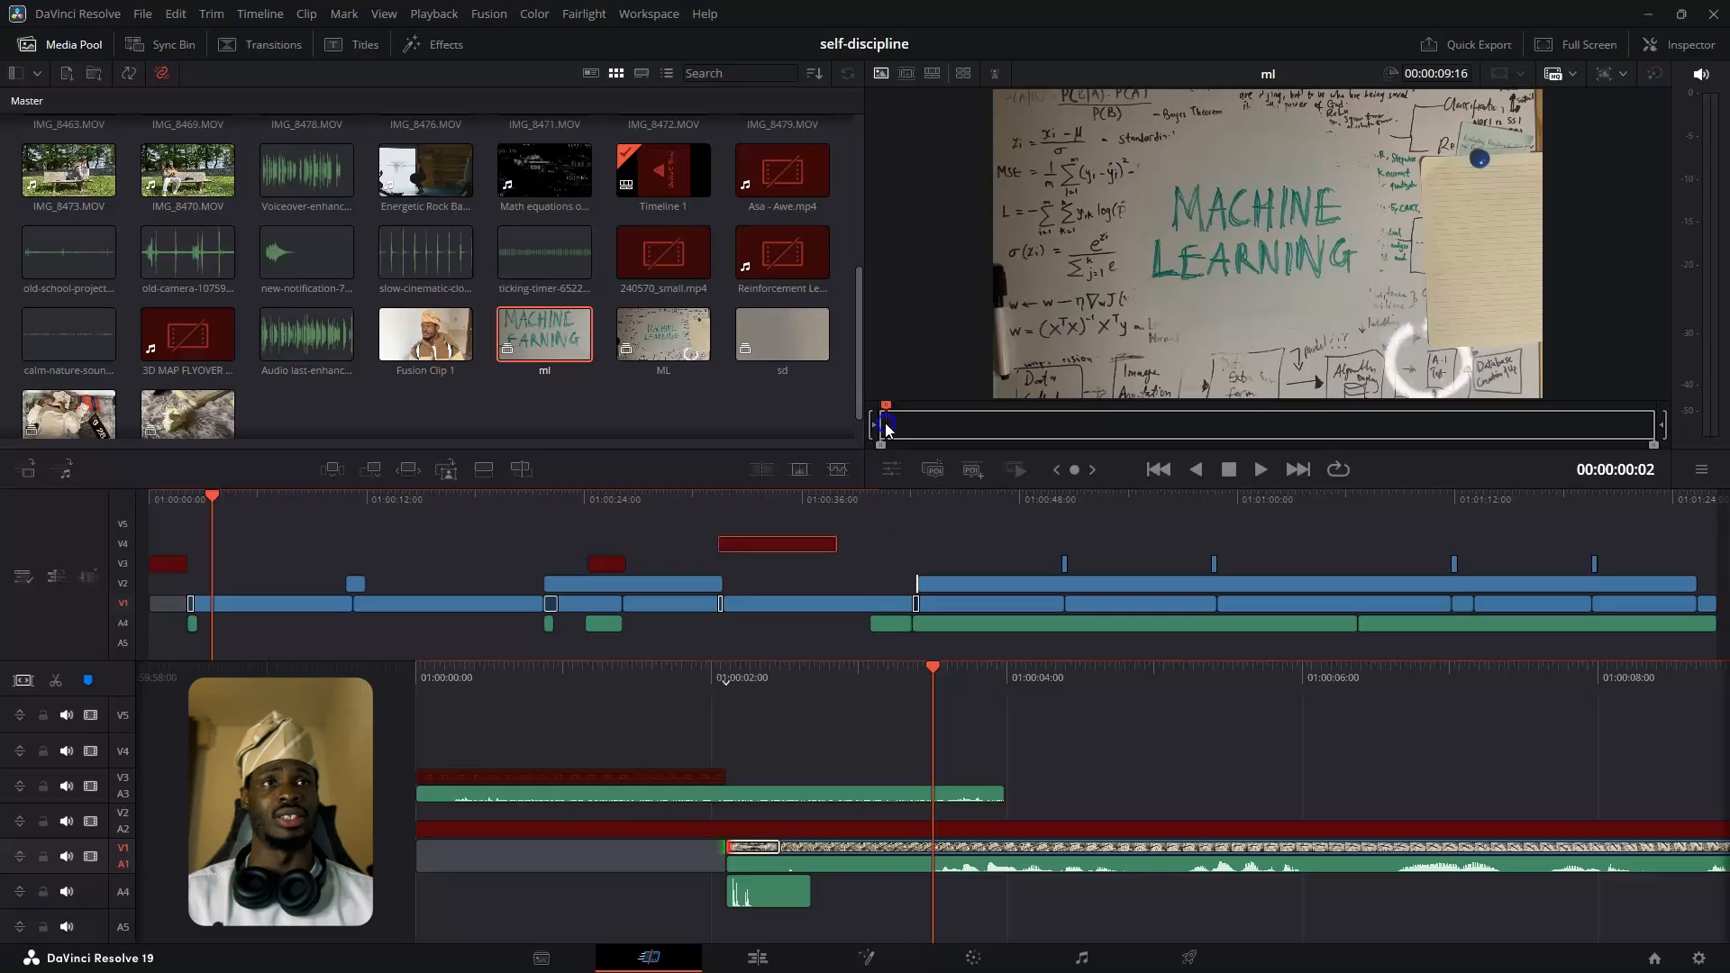
{"action": "left_click_drag", "start_coordinate": [886, 427], "coordinate": [1385, 432]}
{"action": "left_click_drag", "start_coordinate": [1561, 426], "coordinate": [1599, 424]}
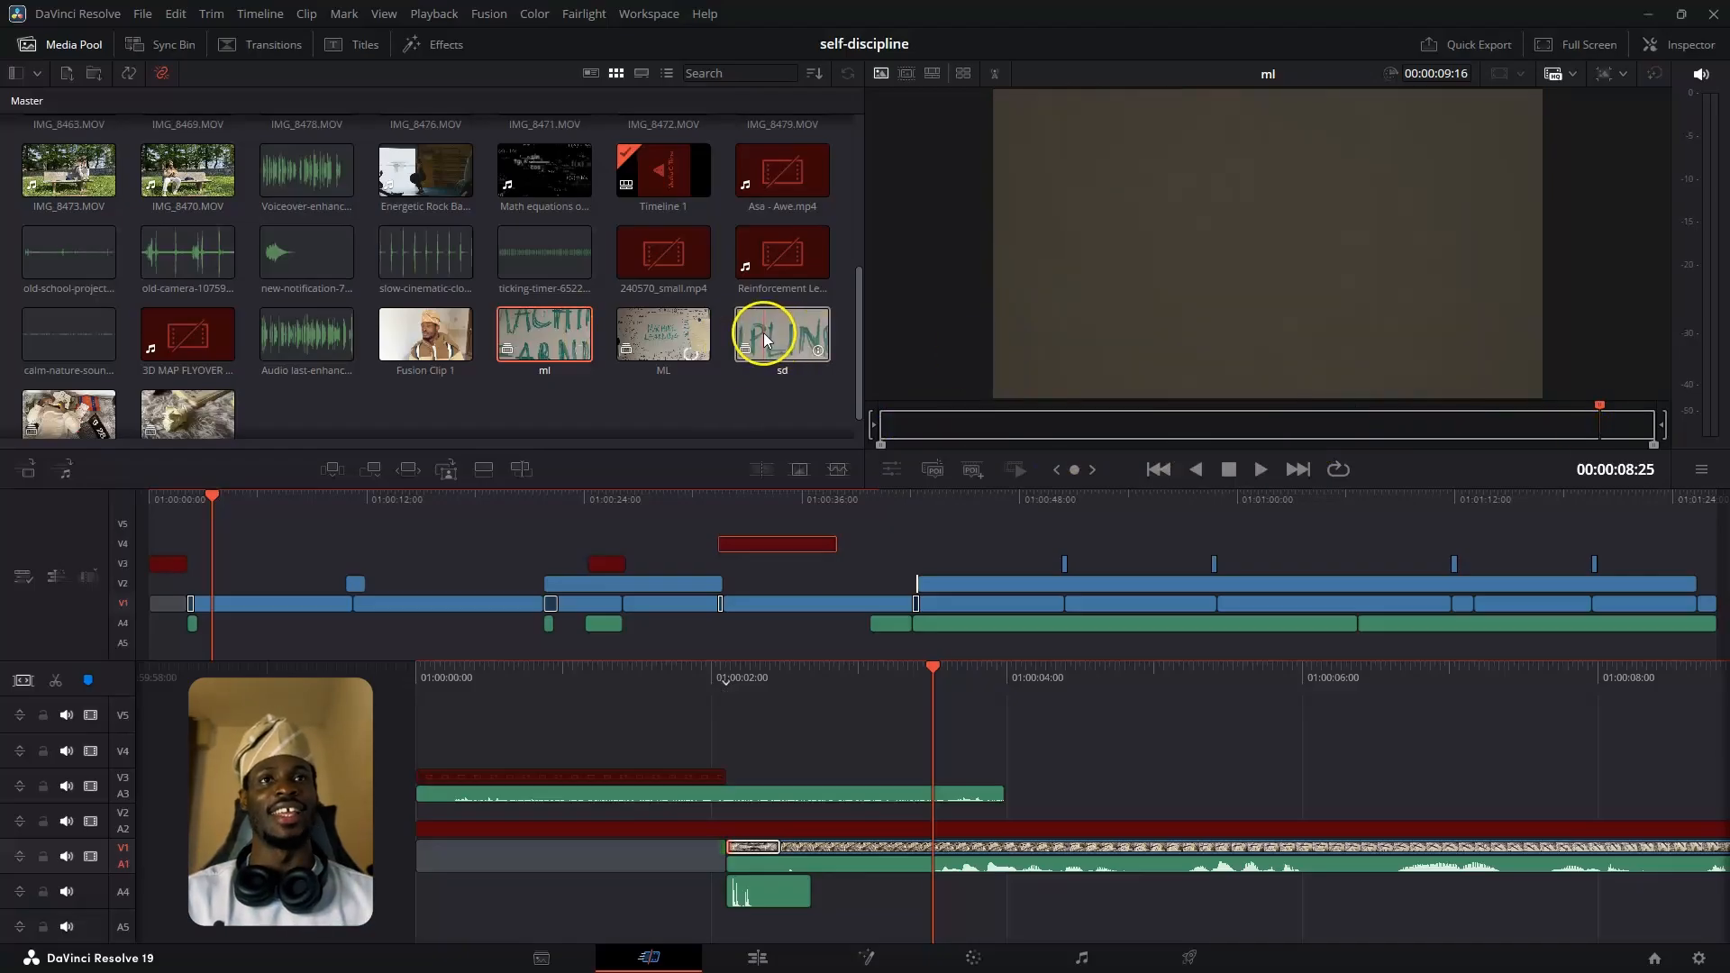
{"action": "left_click", "coordinate": [764, 332]}
{"action": "left_click_drag", "start_coordinate": [907, 425], "coordinate": [817, 412]}
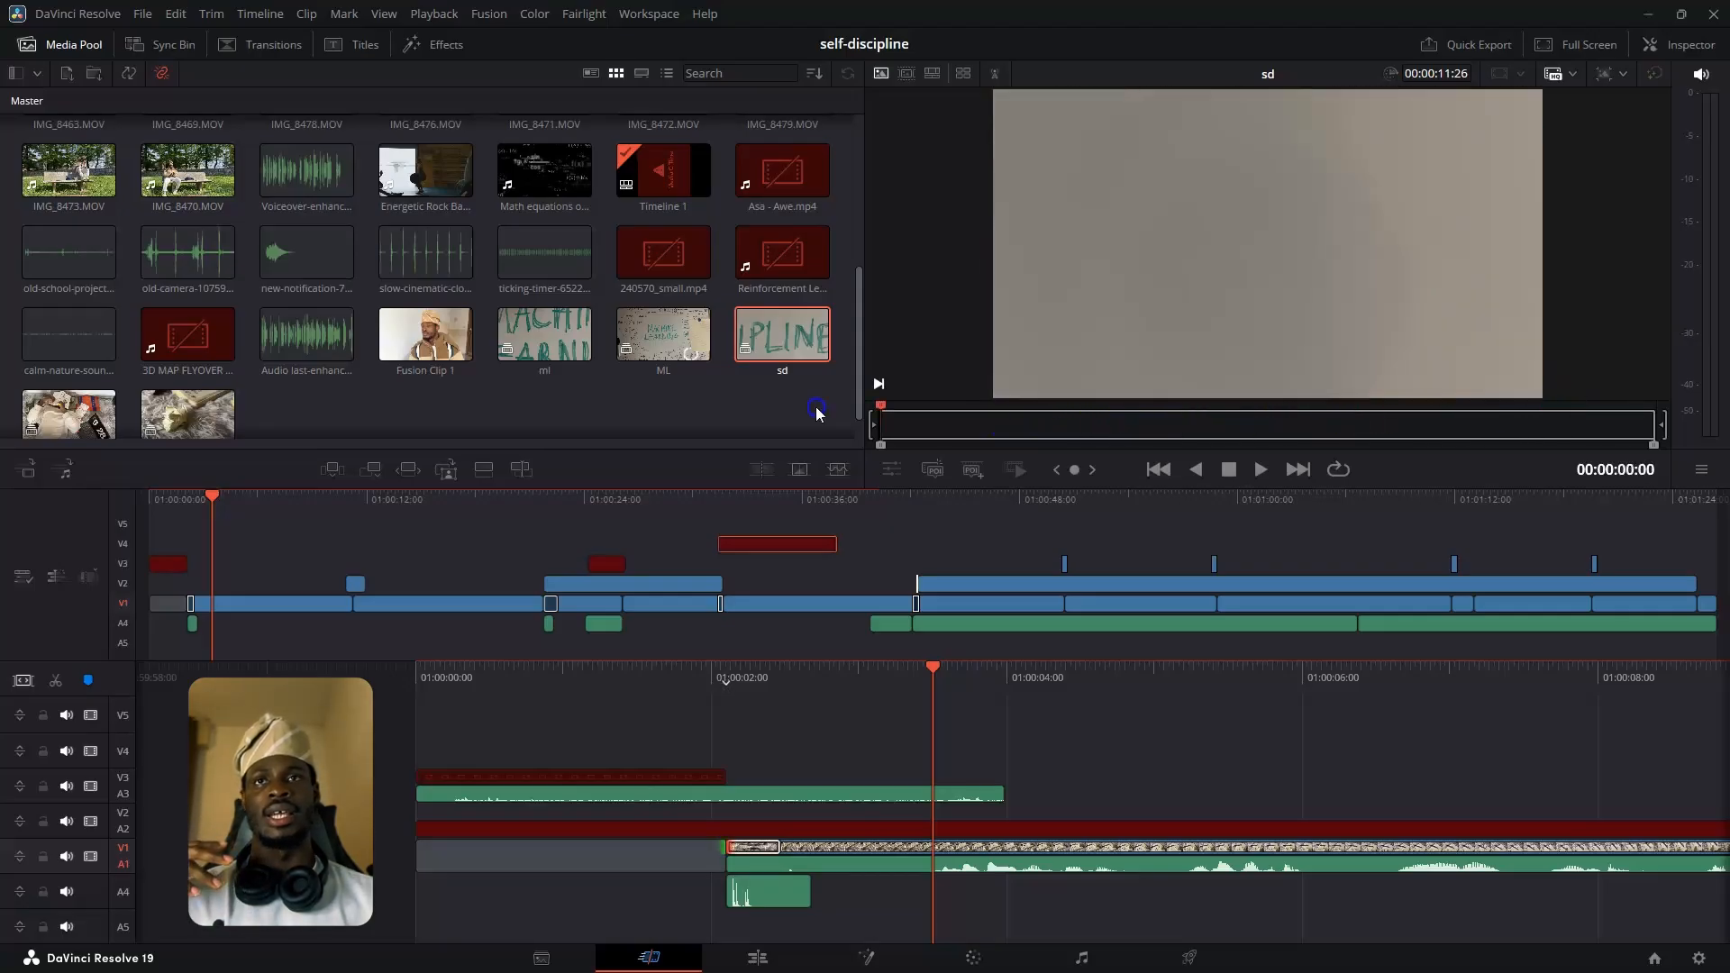
{"action": "left_click_drag", "start_coordinate": [857, 320], "coordinate": [866, 161]}
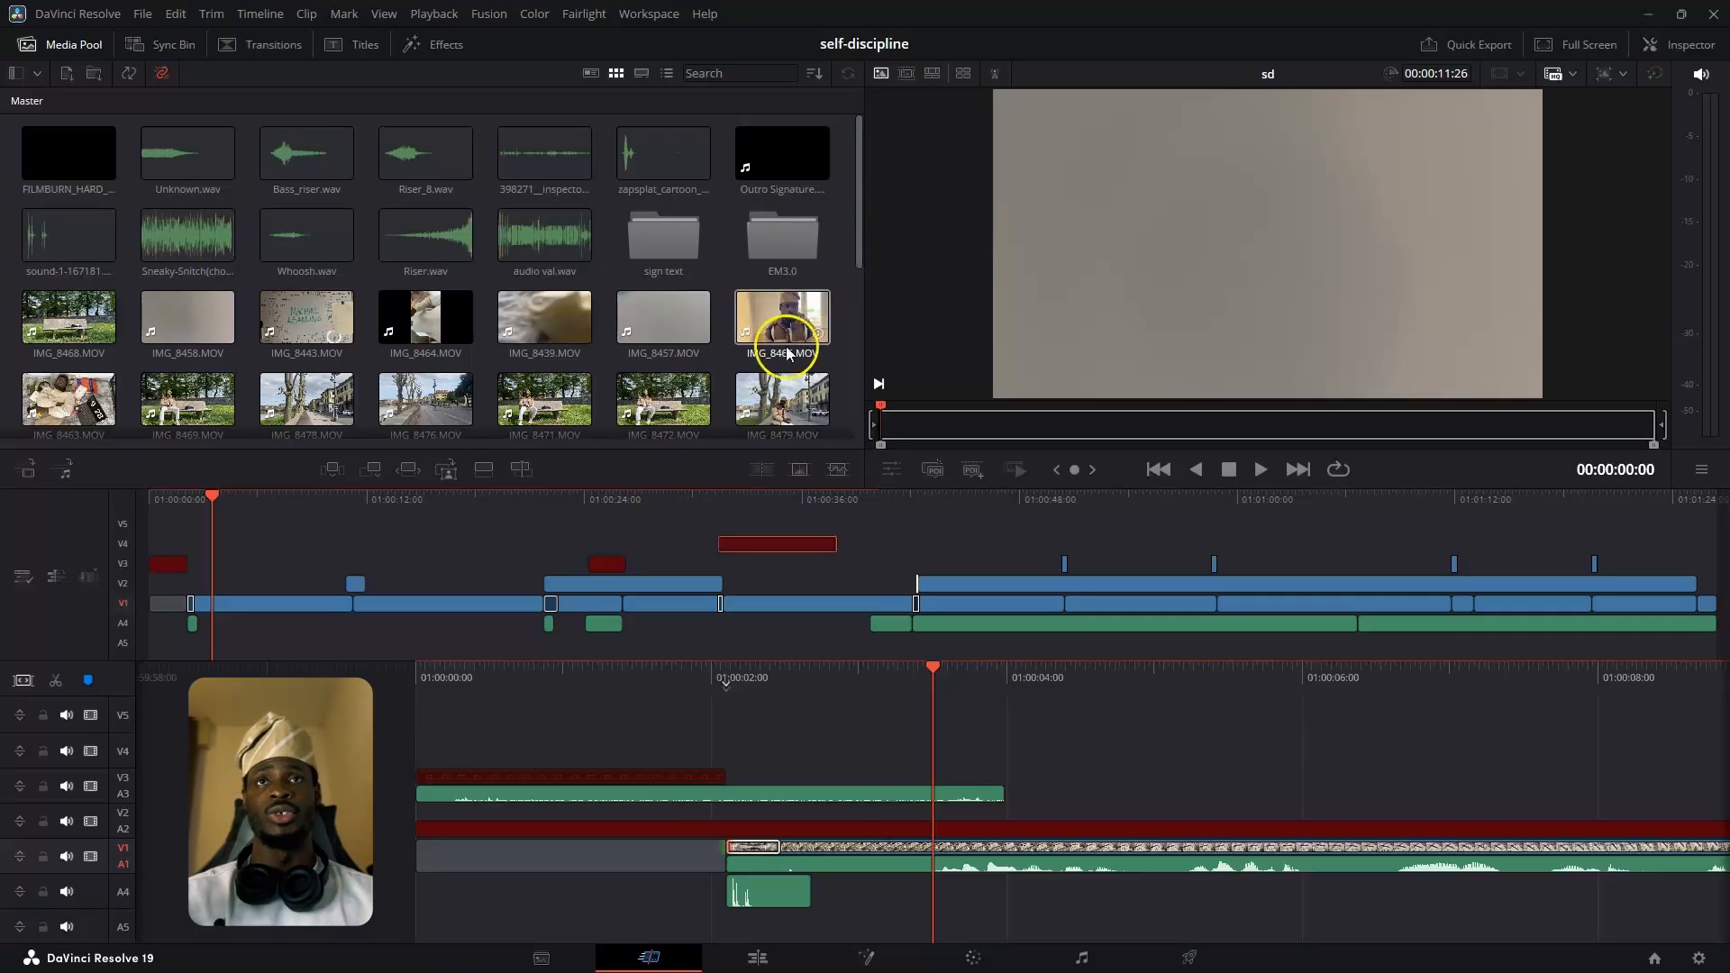
{"action": "left_click_drag", "start_coordinate": [857, 248], "coordinate": [856, 413]}
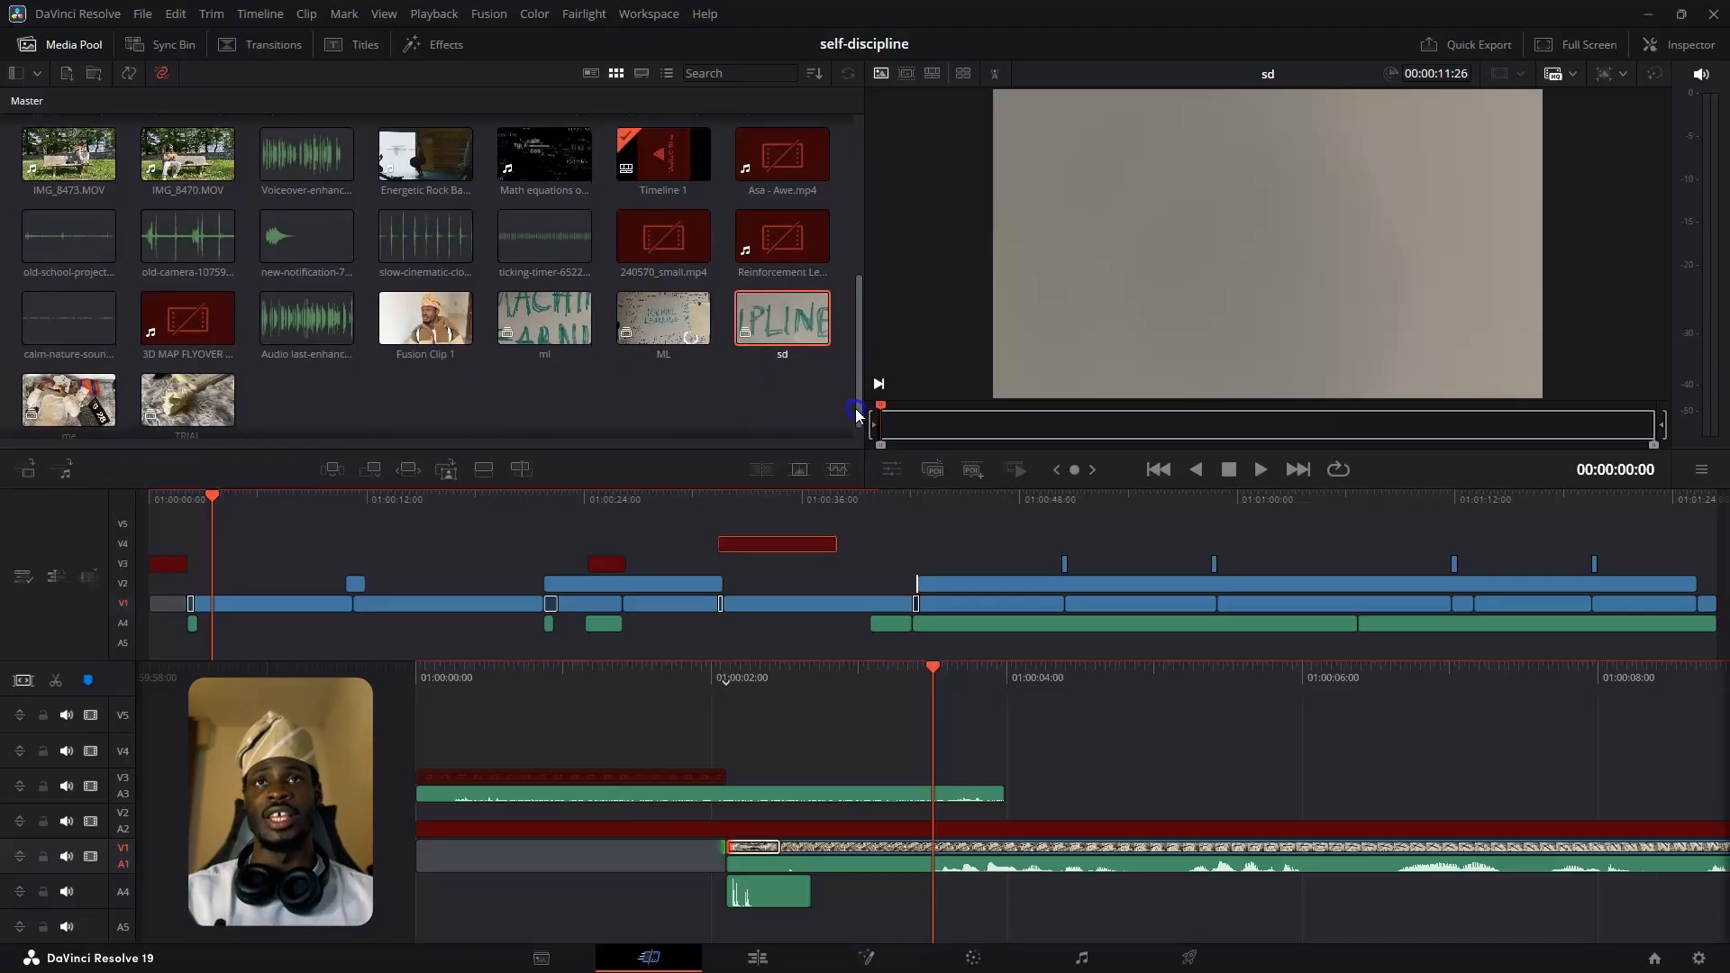
{"action": "left_click_drag", "start_coordinate": [856, 413], "coordinate": [856, 418]}
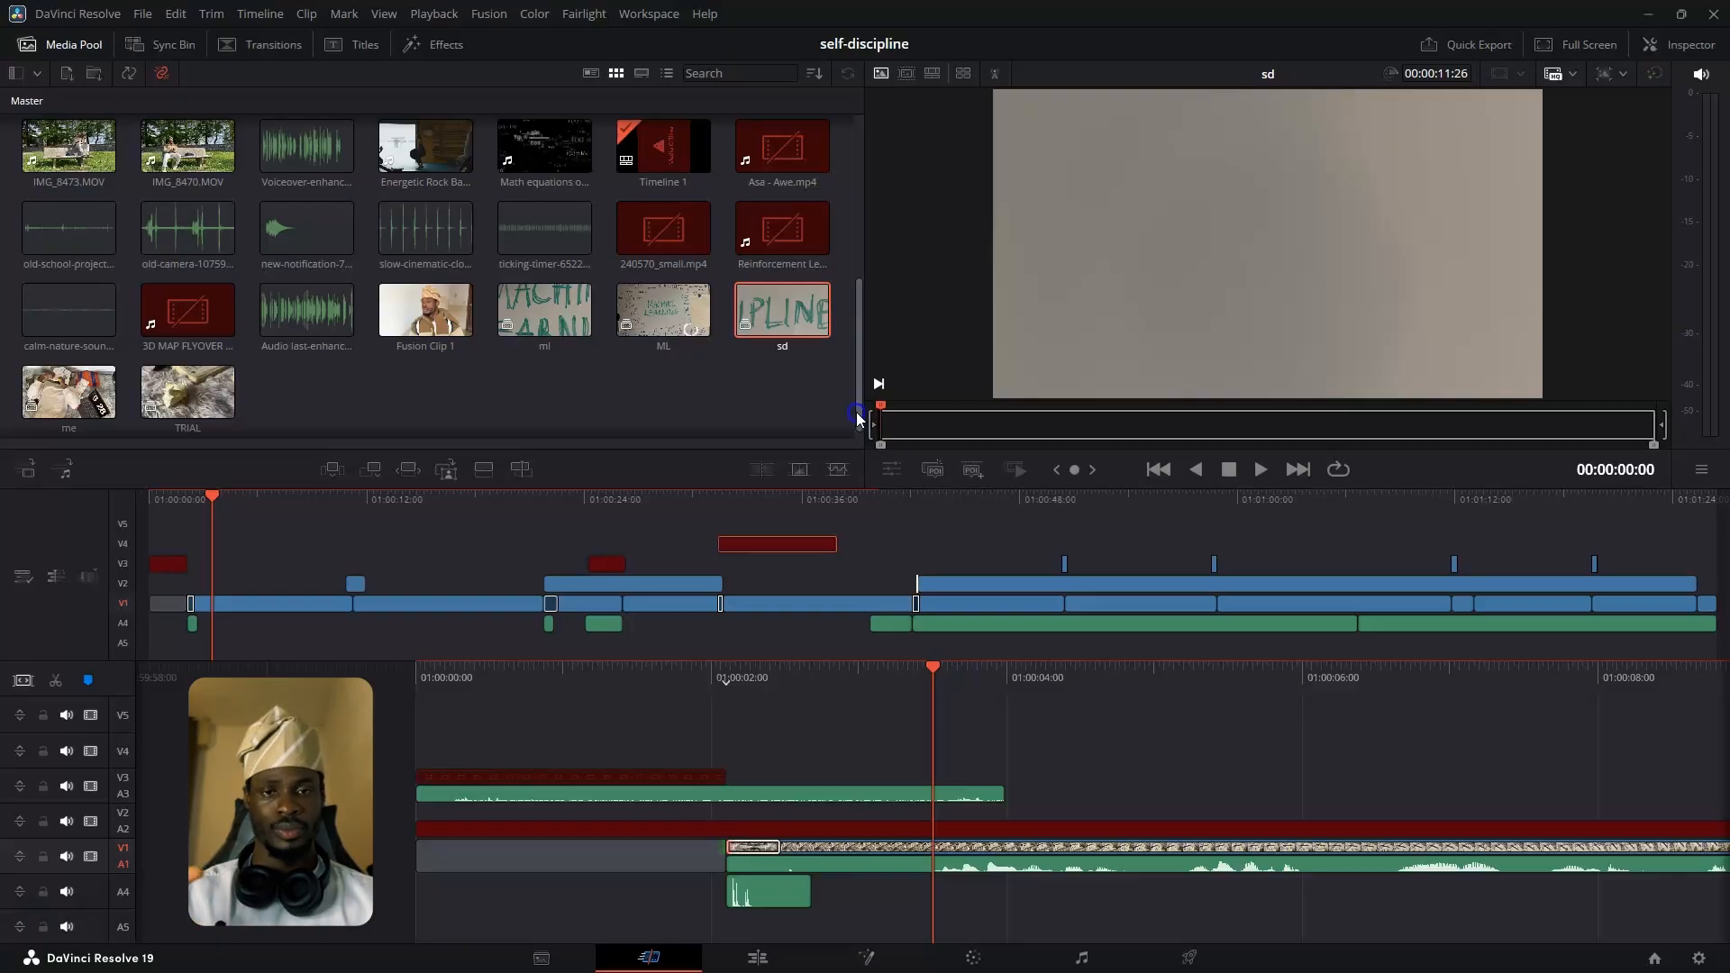
{"action": "left_click_drag", "start_coordinate": [857, 413], "coordinate": [858, 412]}
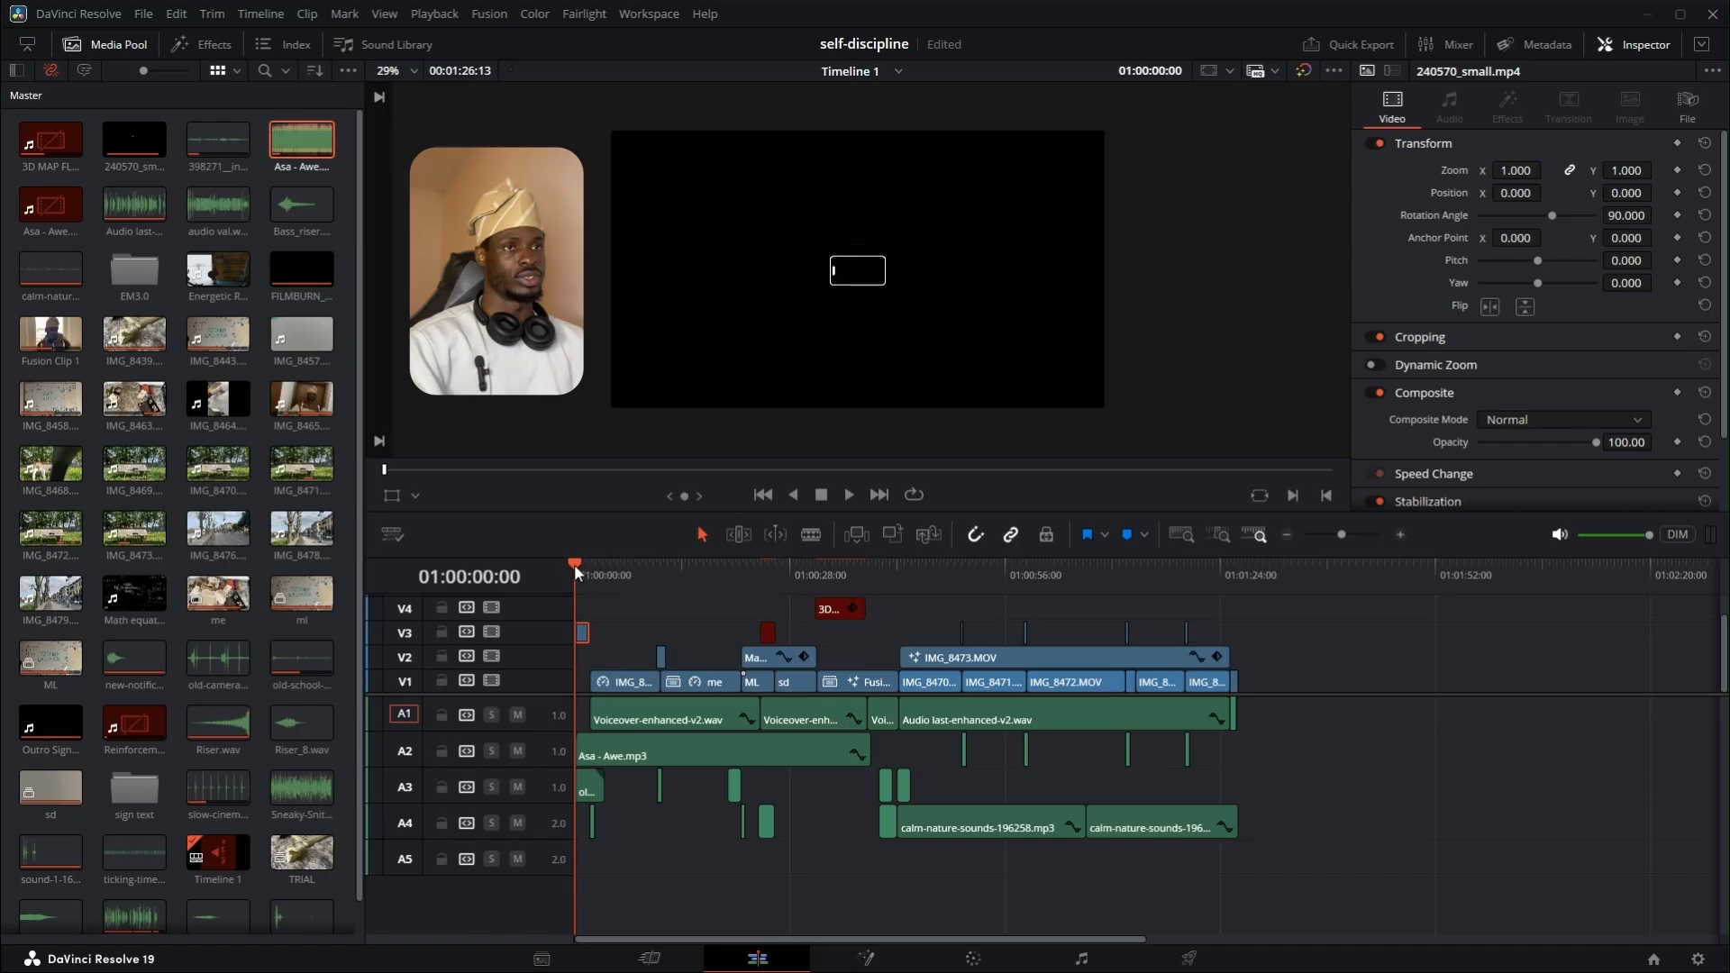
- Zoom in on the timeline's opening and play from 240570_small.mp4 into the start of IMG_8439.MOV, replaying the transition between them
{"action": "left_click_drag", "start_coordinate": [579, 570], "coordinate": [578, 571]}
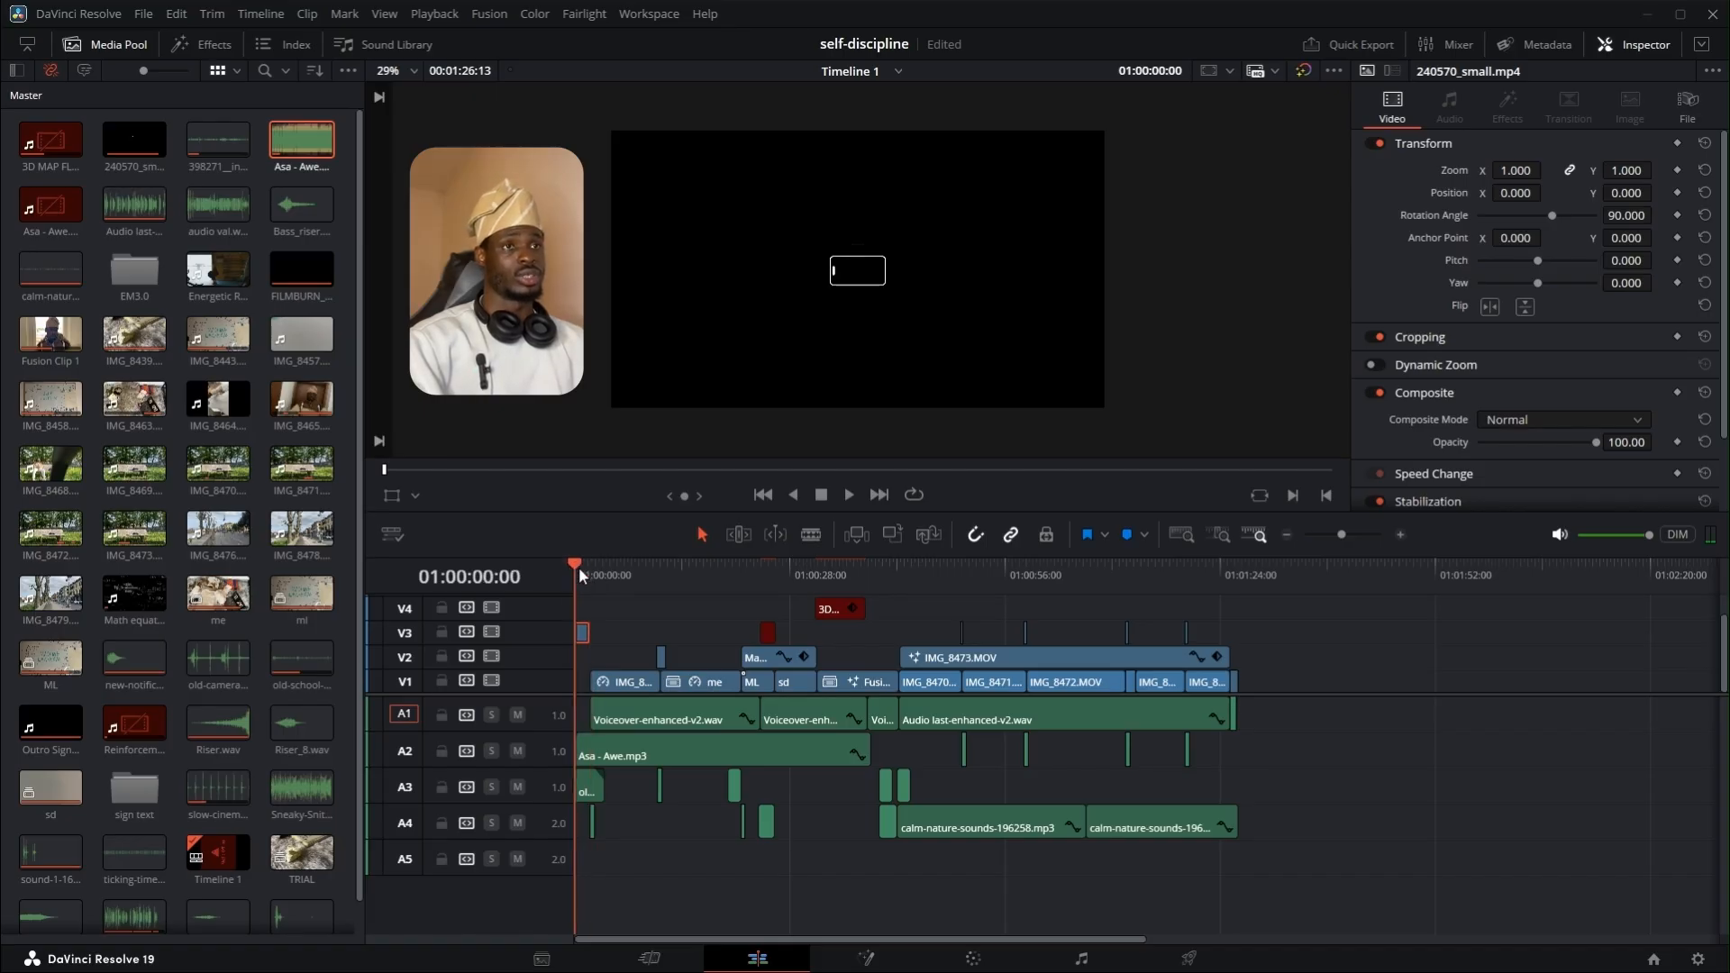
{"action": "scroll", "coordinate": [653, 737], "scroll_direction": "up", "scroll_amount": 5}
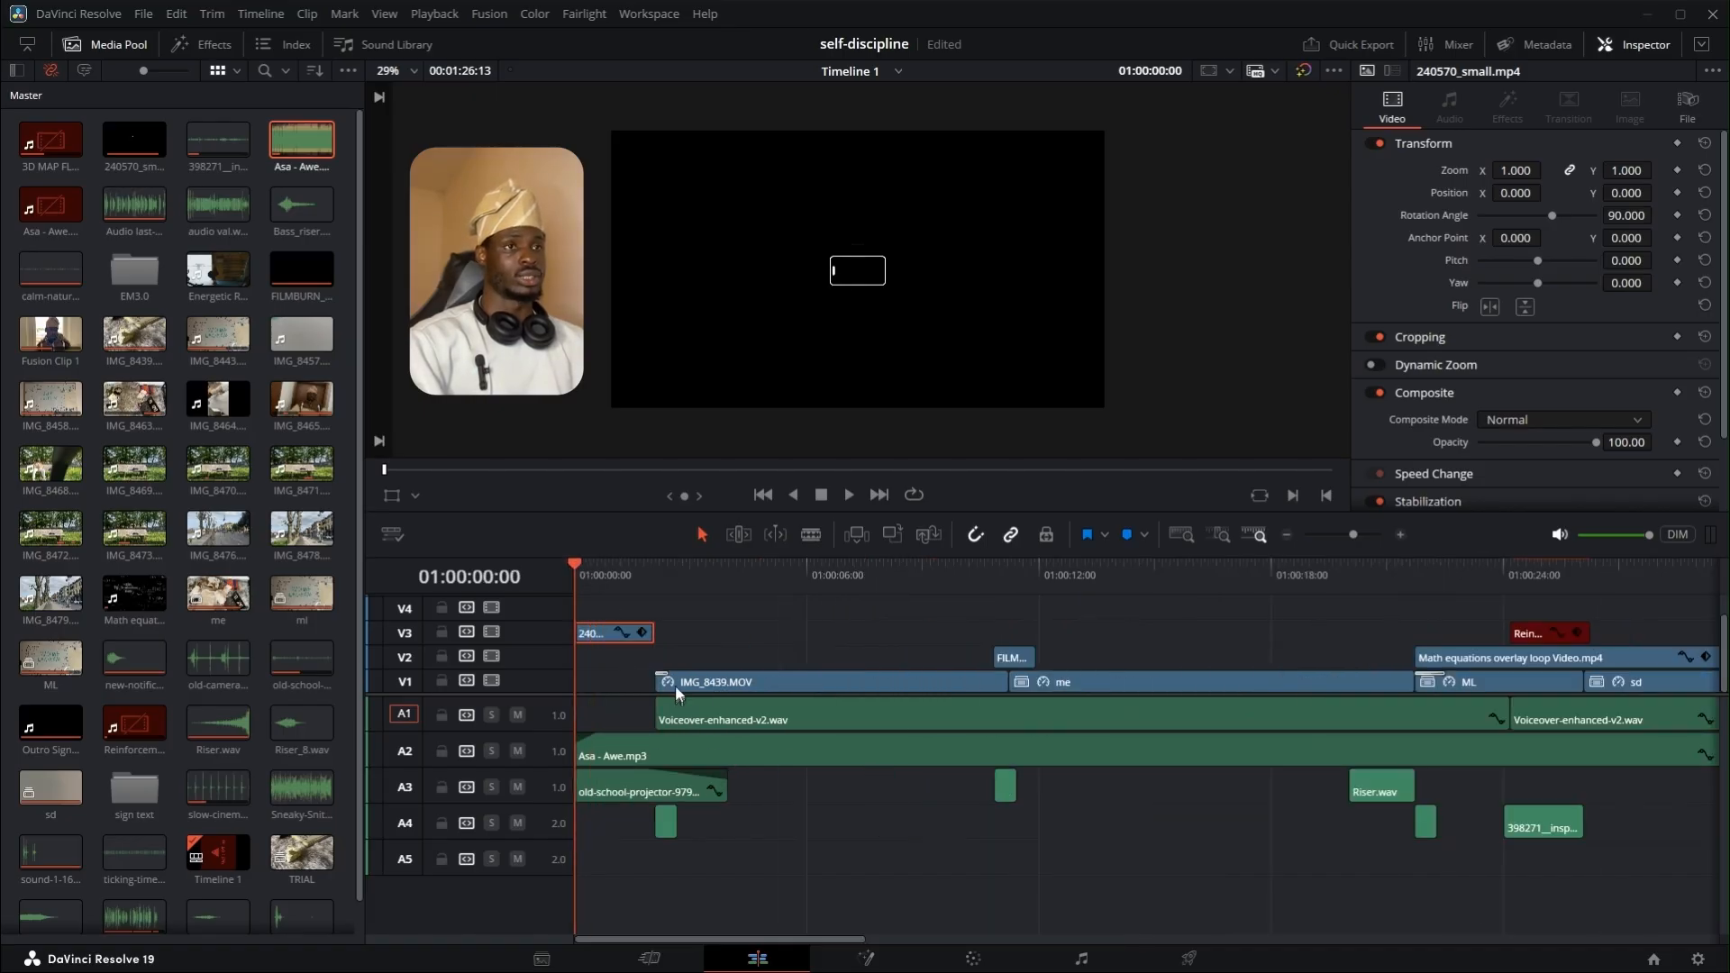
{"action": "mouse_move", "coordinate": [580, 570]}
{"action": "left_mouse_down"}
{"action": "mouse_move", "coordinate": [768, 587]}
{"action": "mouse_move", "coordinate": [568, 601]}
{"action": "left_mouse_up"}
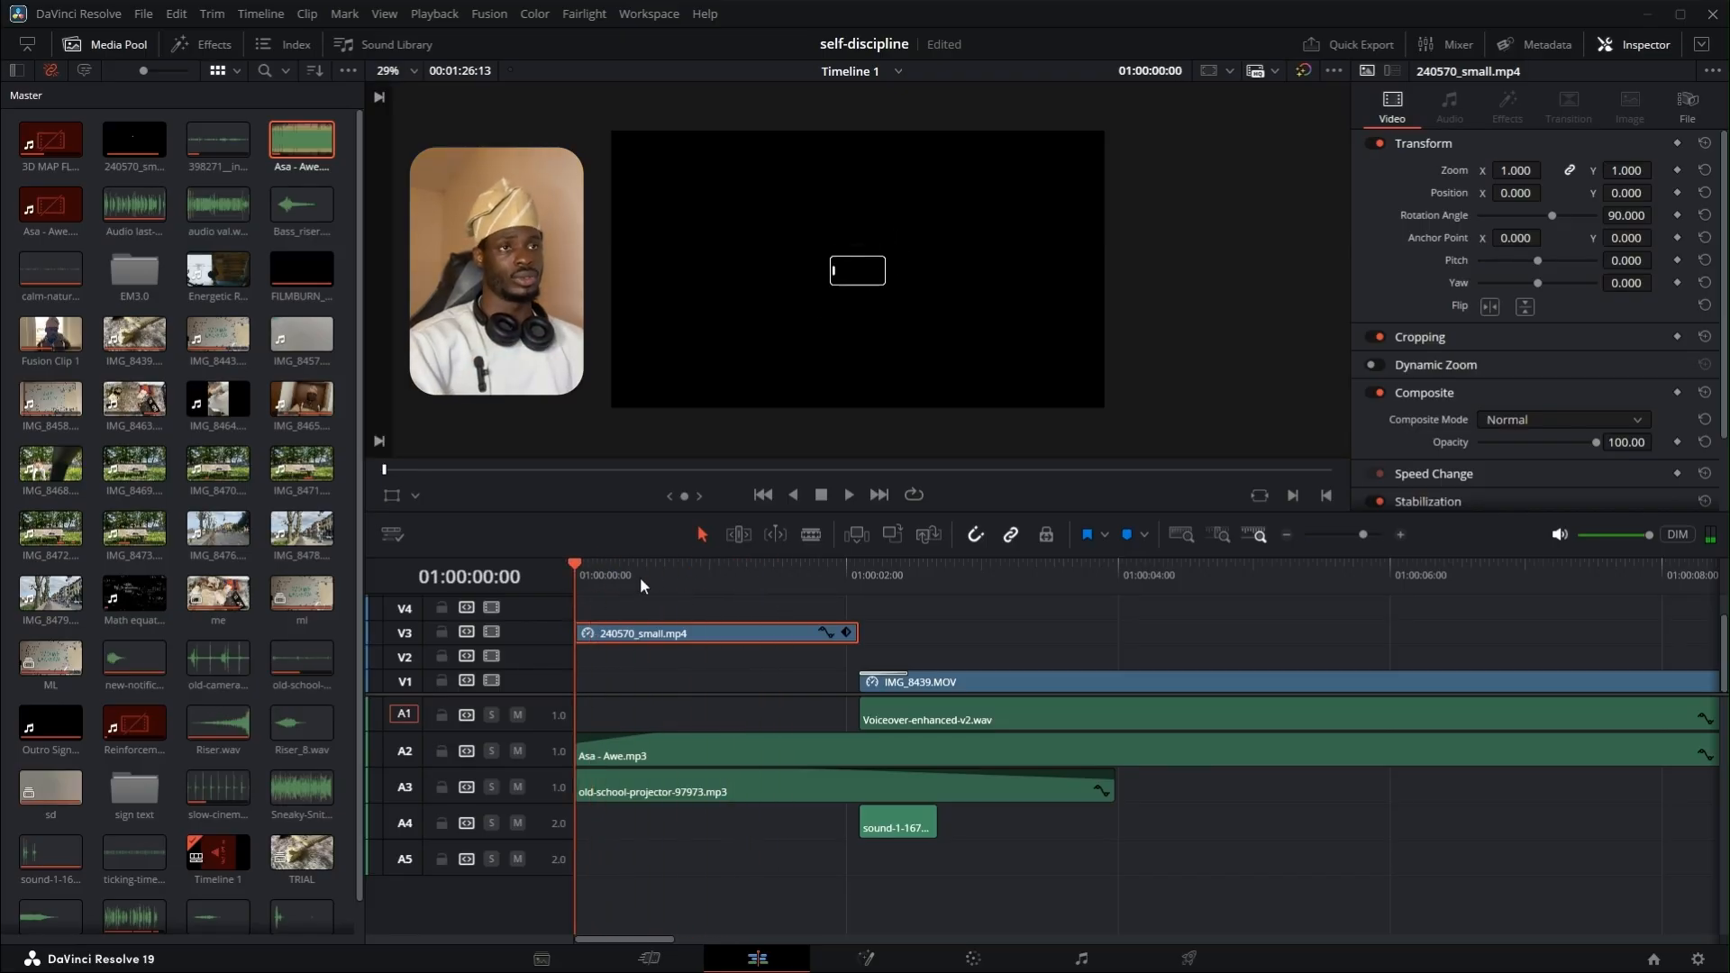
{"action": "key", "text": "space"}
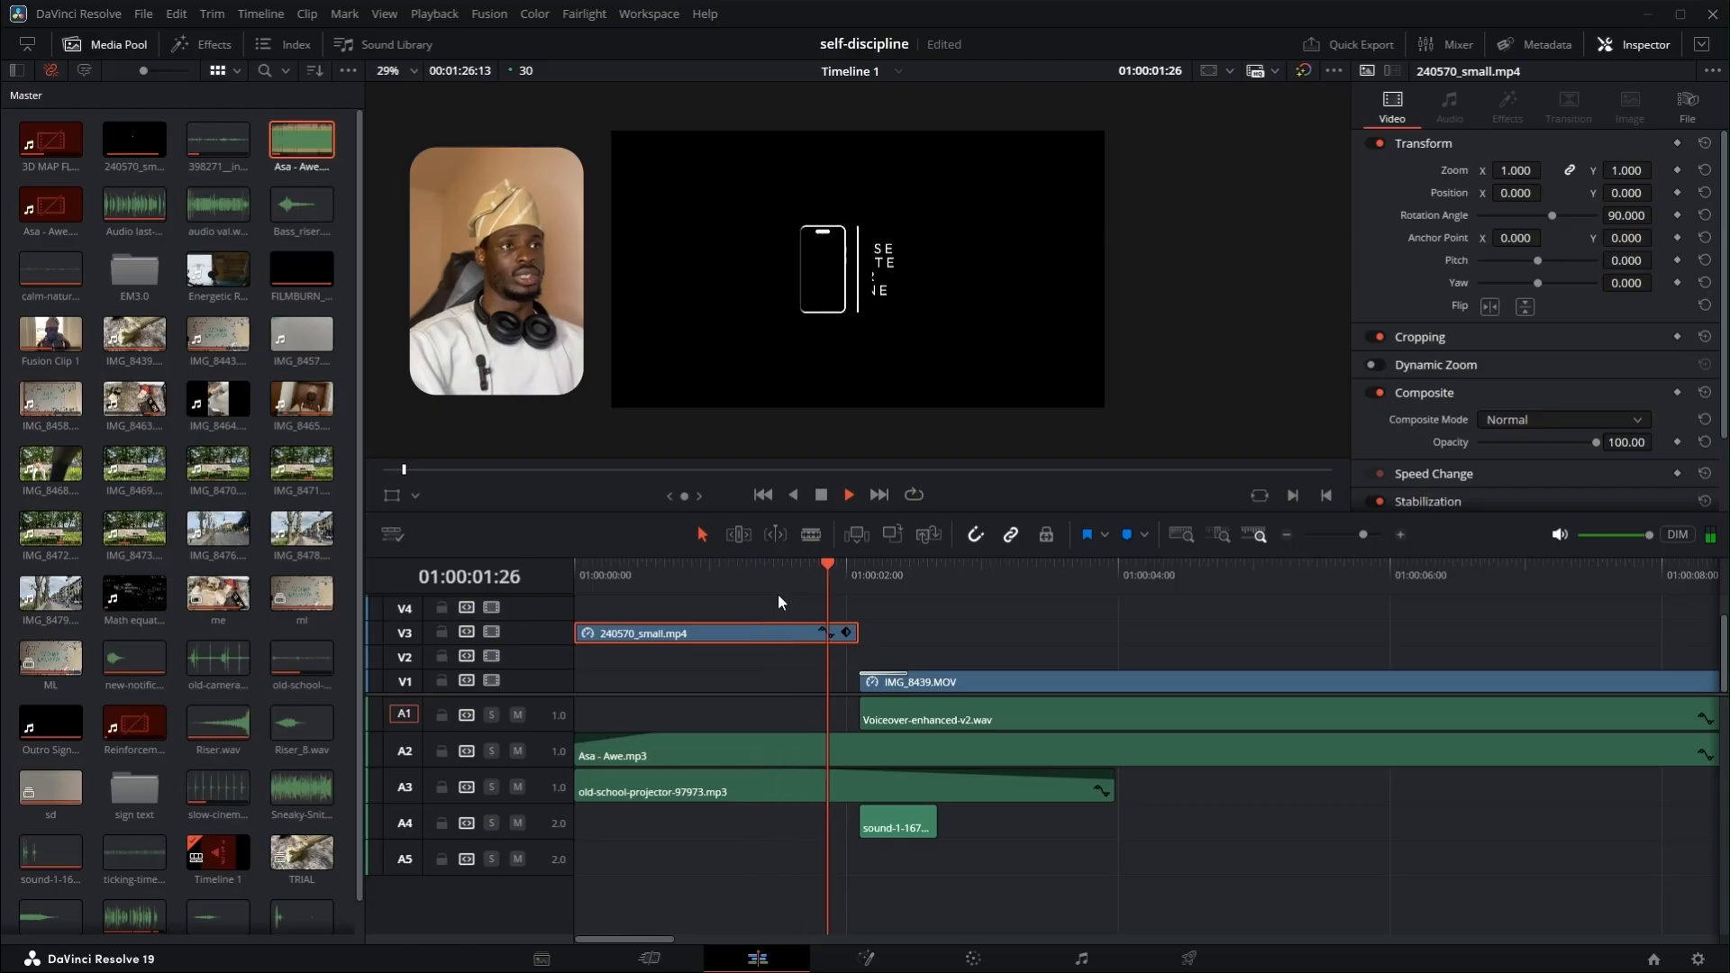
{"action": "key", "text": "space"}
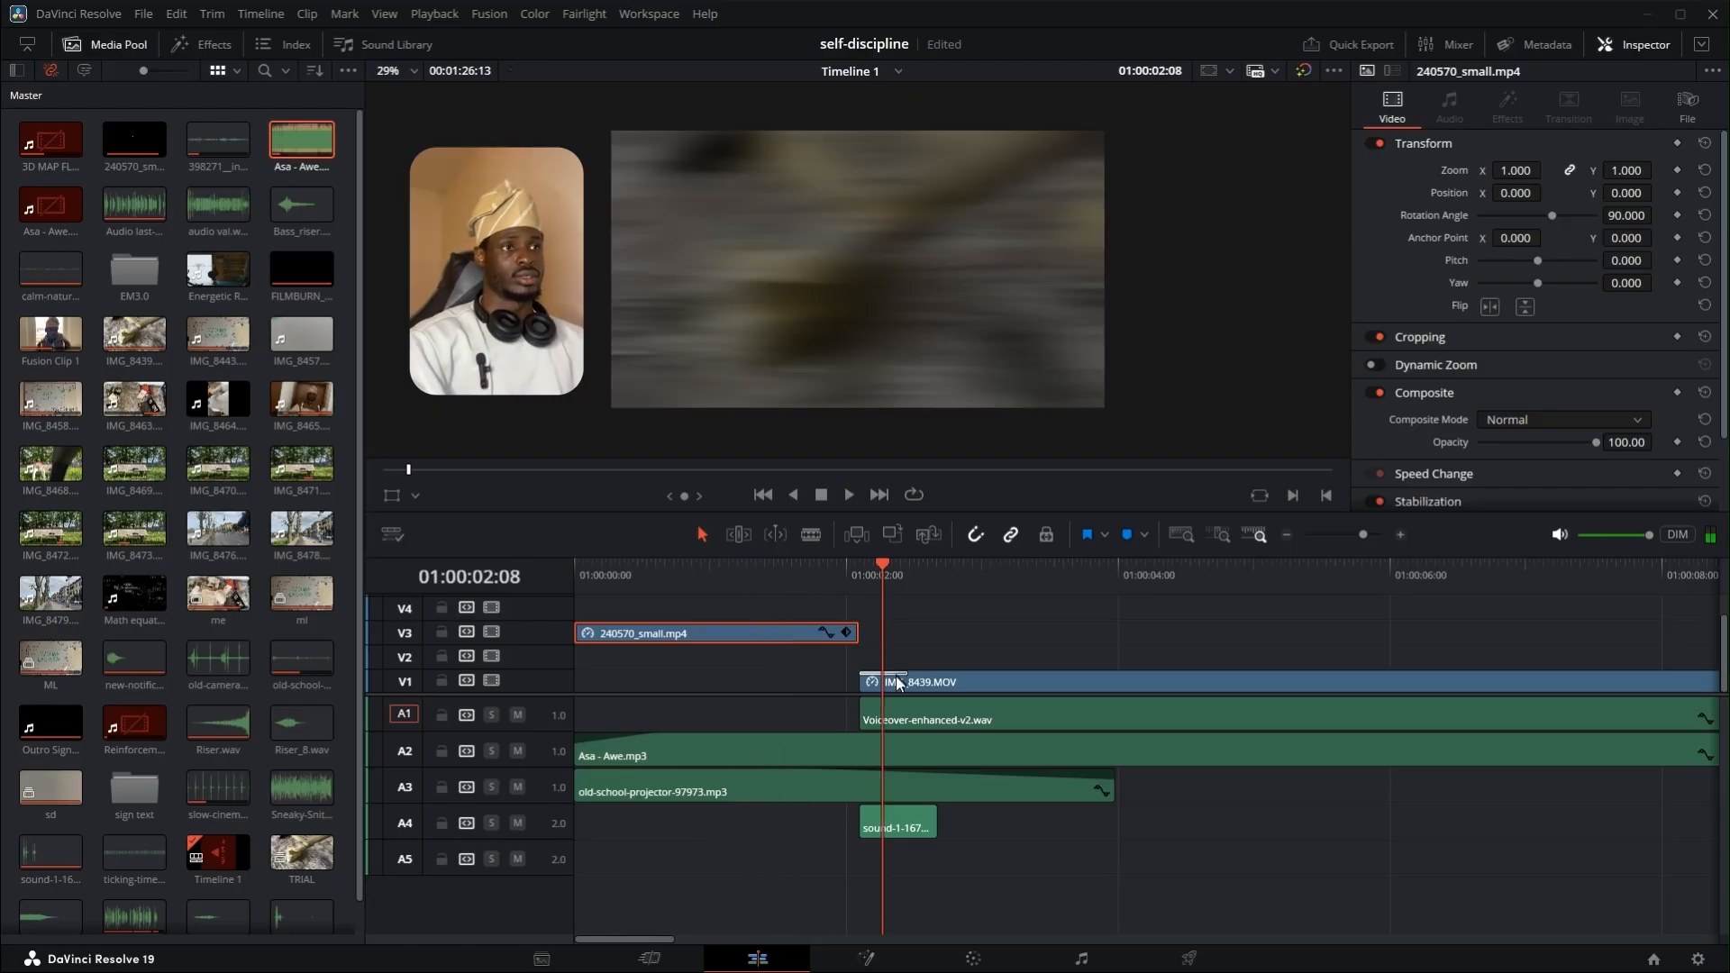
{"action": "left_click", "coordinate": [825, 582]}
{"action": "key", "text": "space"}
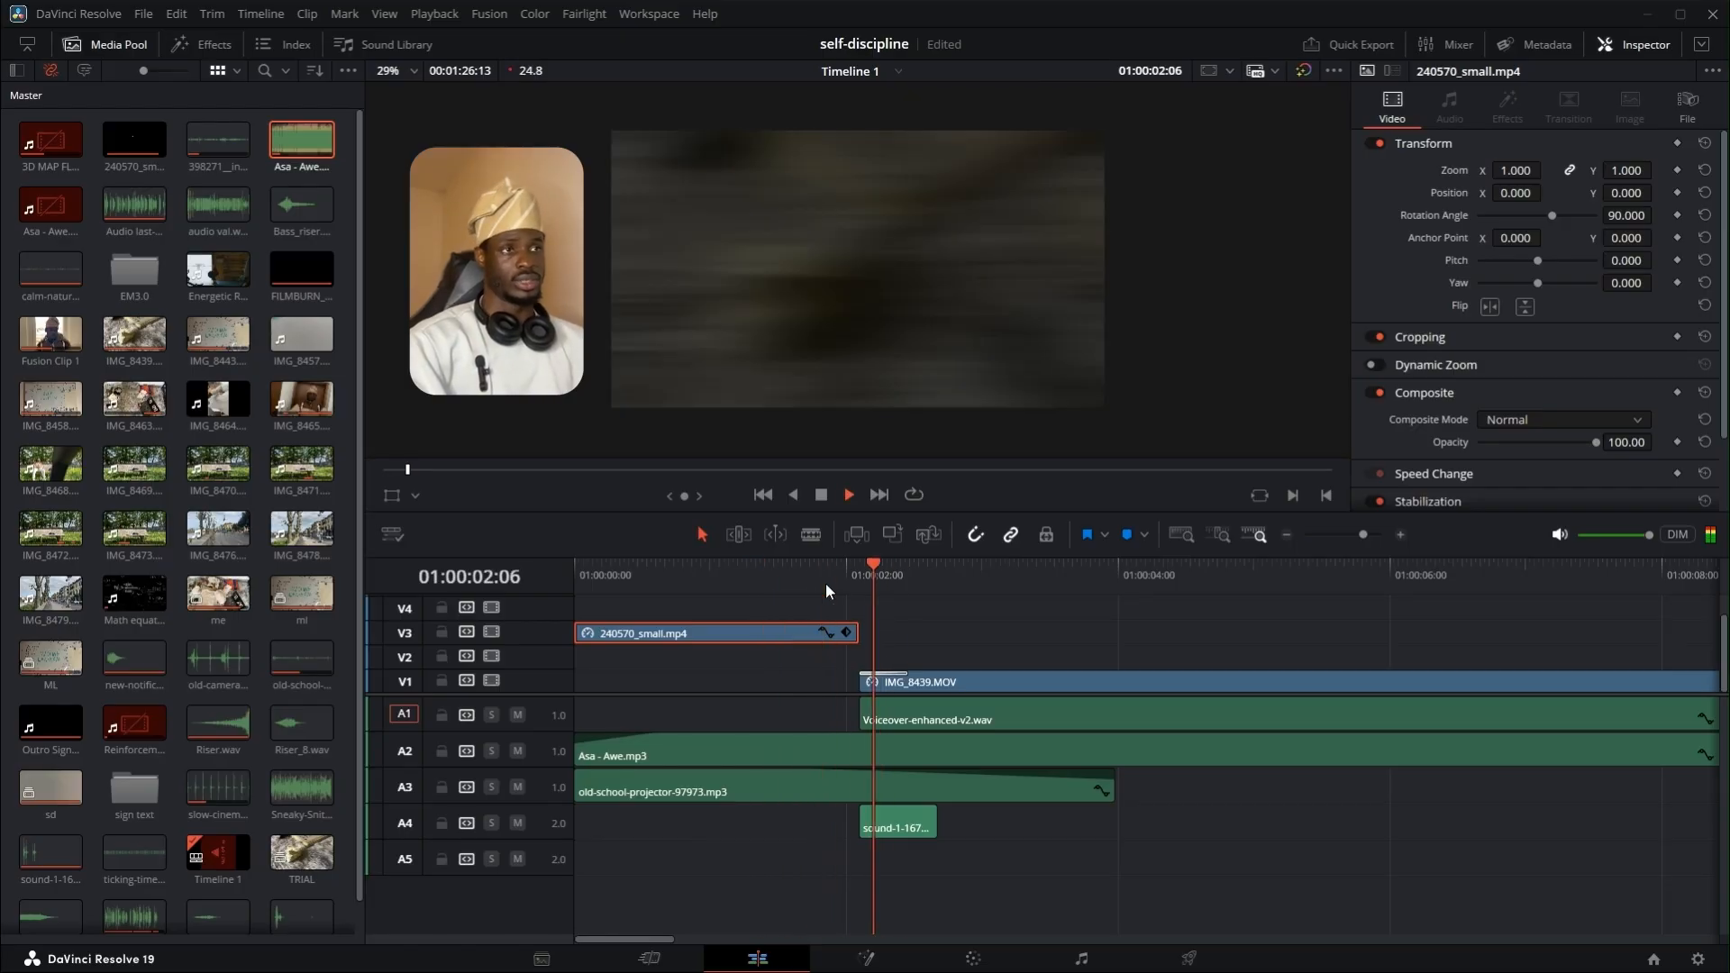
{"action": "key", "text": "space"}
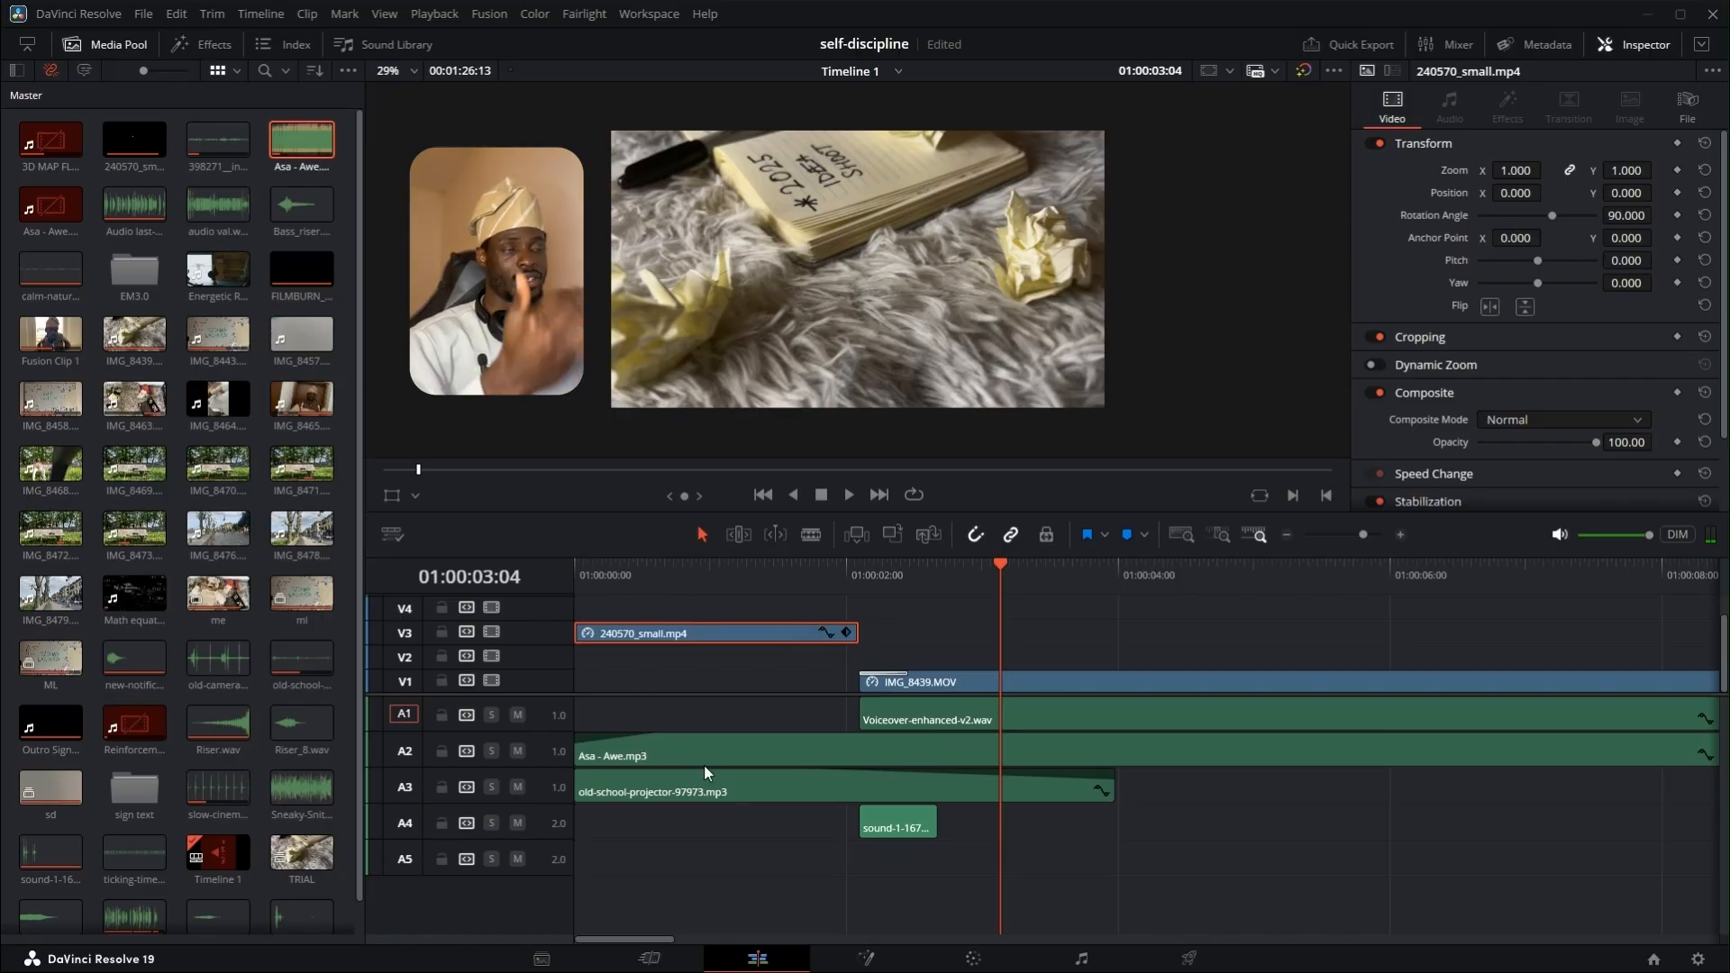
- Select the Asa - Awe.mp3 music clip, enlarge the audio tracks to show their waveforms, and play the opening from the start
{"action": "left_click", "coordinate": [658, 752]}
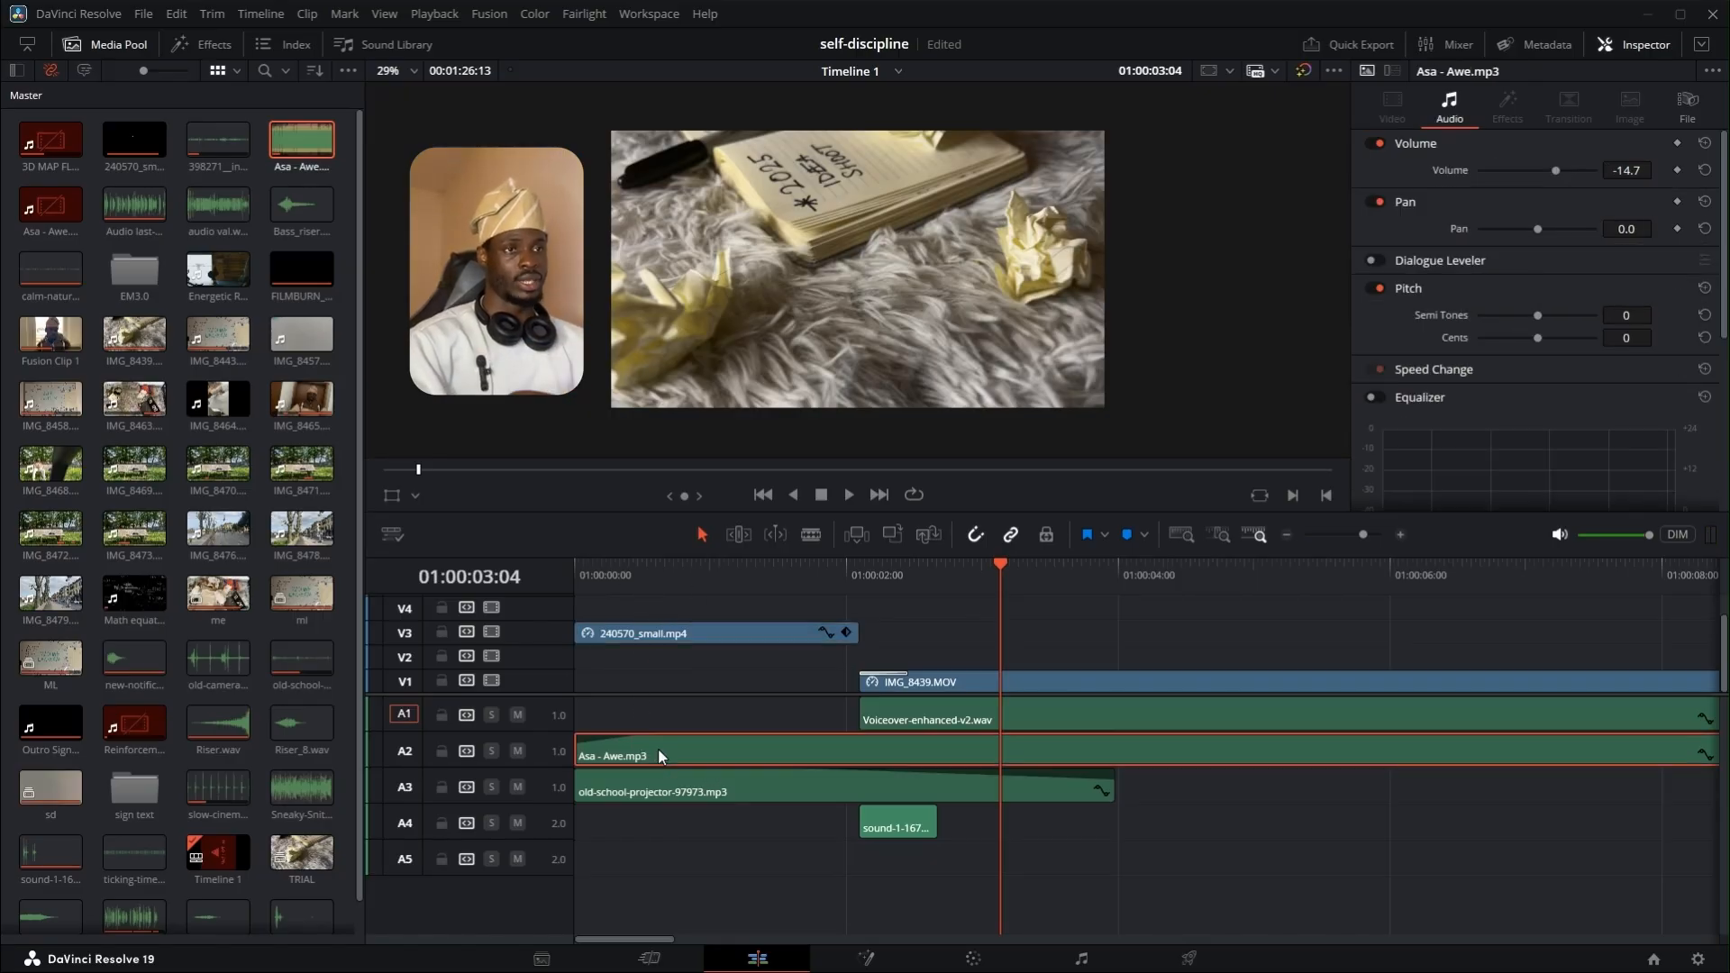
{"action": "scroll", "coordinate": [647, 759], "scroll_direction": "up", "scroll_amount": 5}
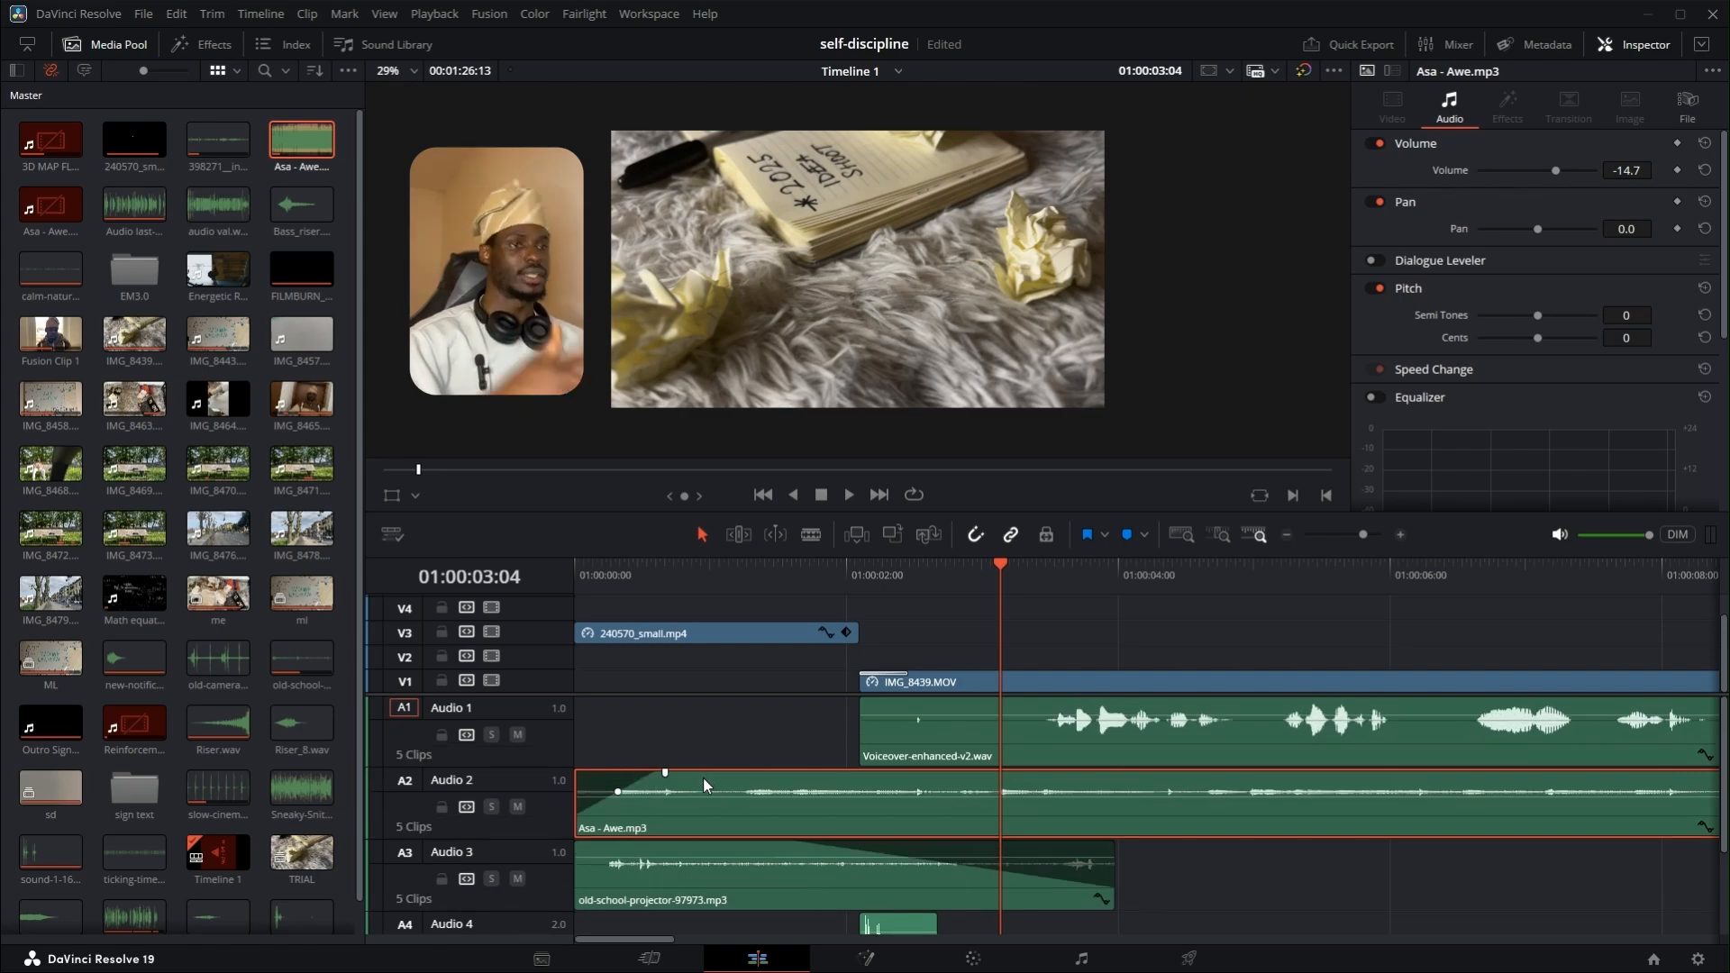
{"action": "left_click", "coordinate": [576, 565]}
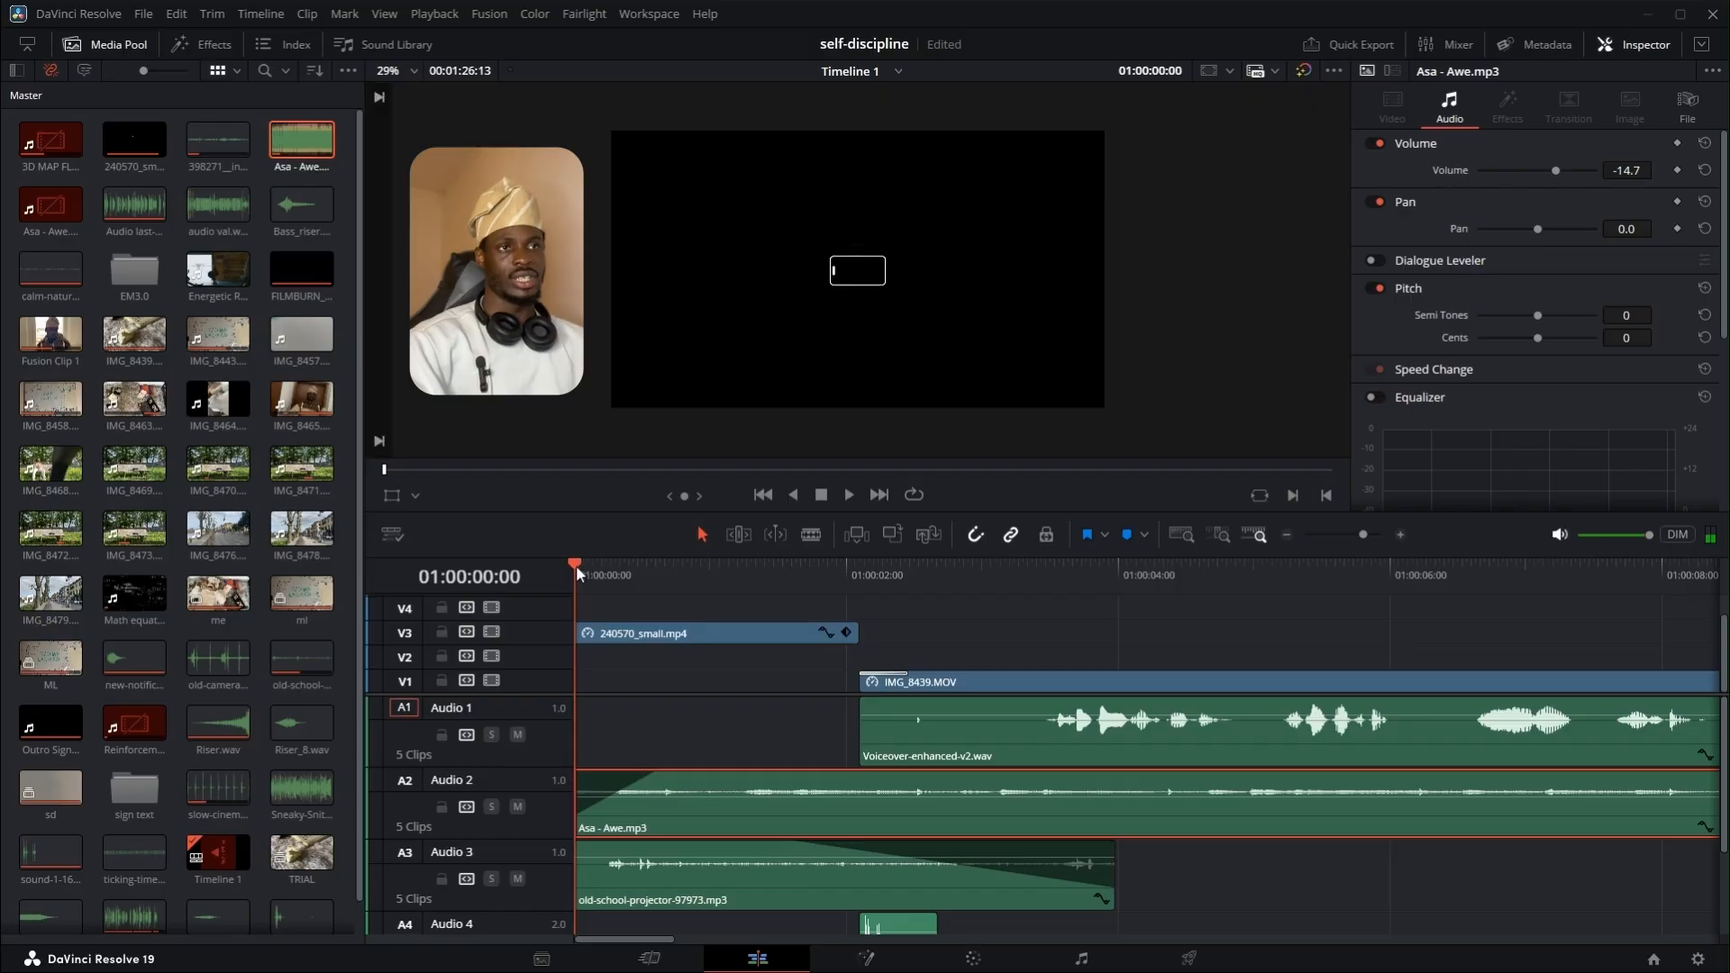
{"action": "key", "text": "space"}
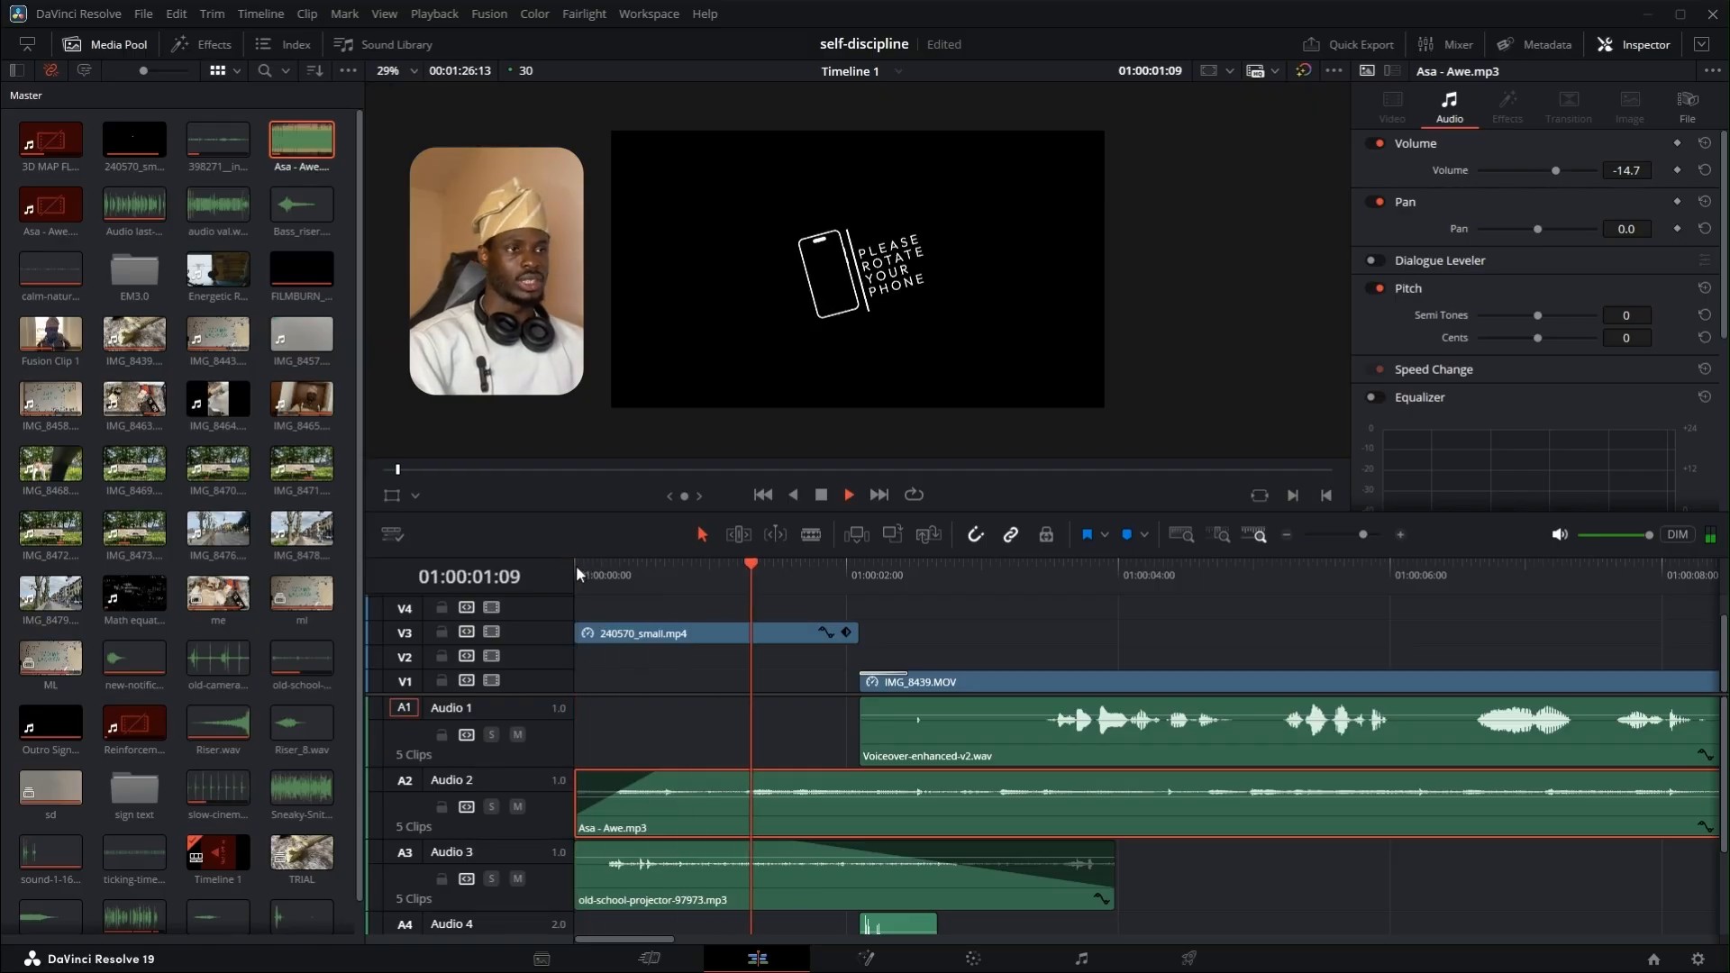
{"action": "key", "text": "space"}
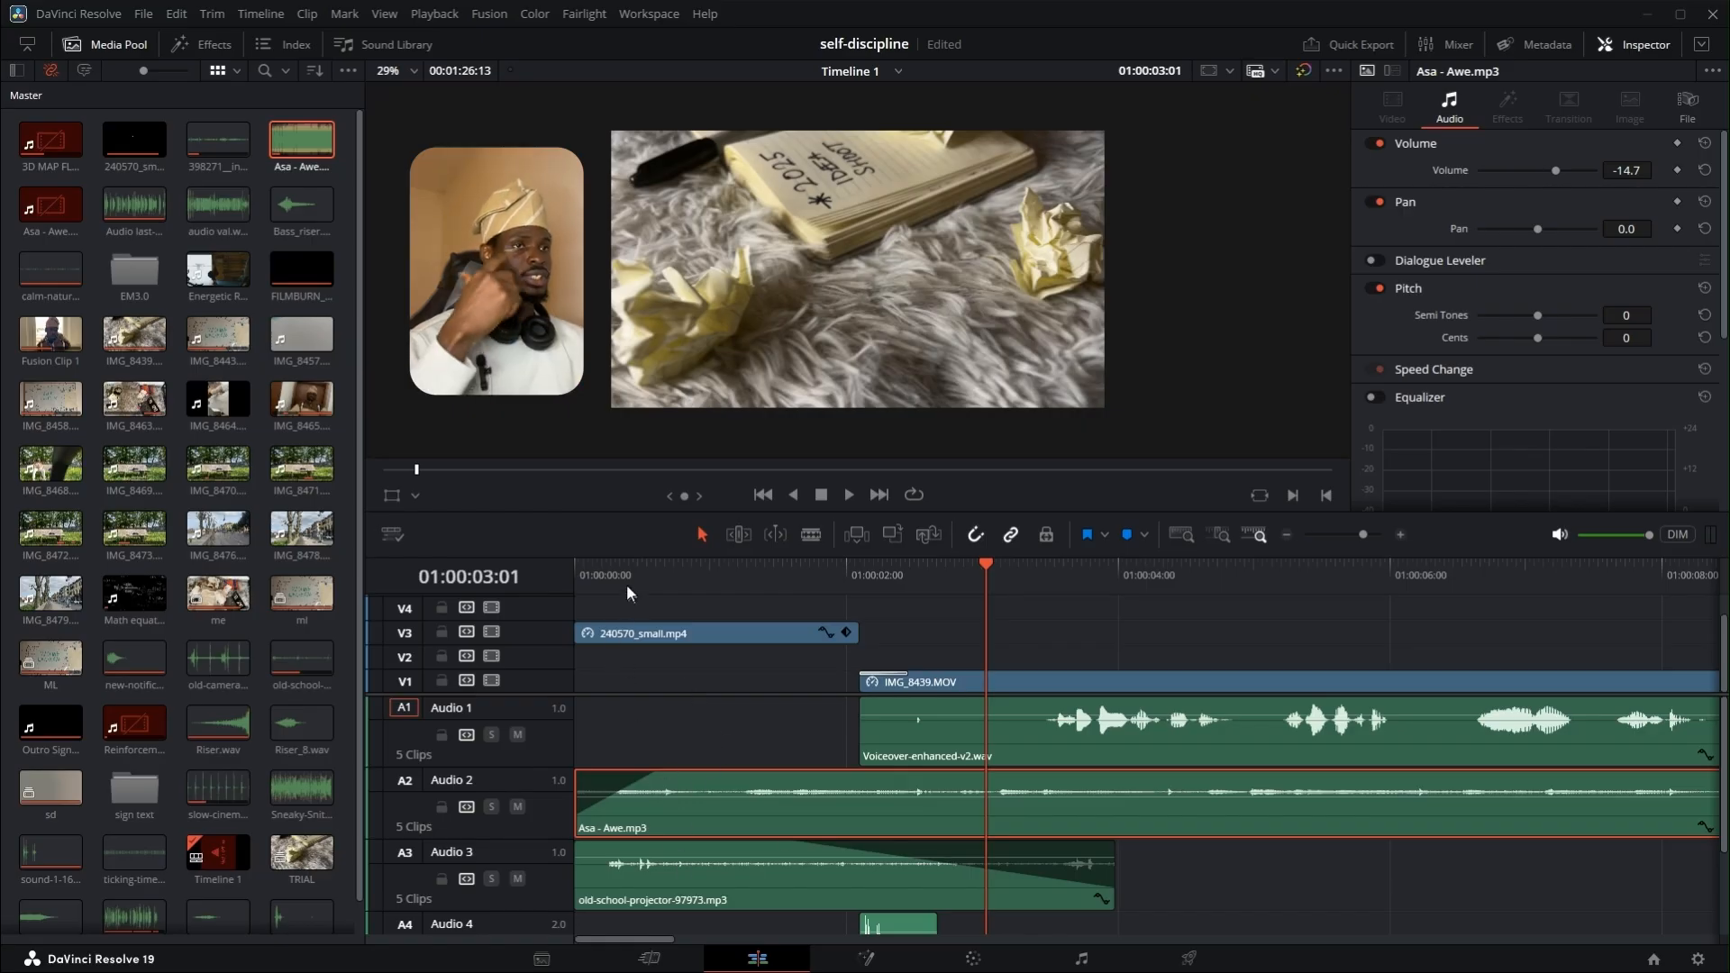
{"action": "left_click_drag", "start_coordinate": [628, 592], "coordinate": [576, 565]}
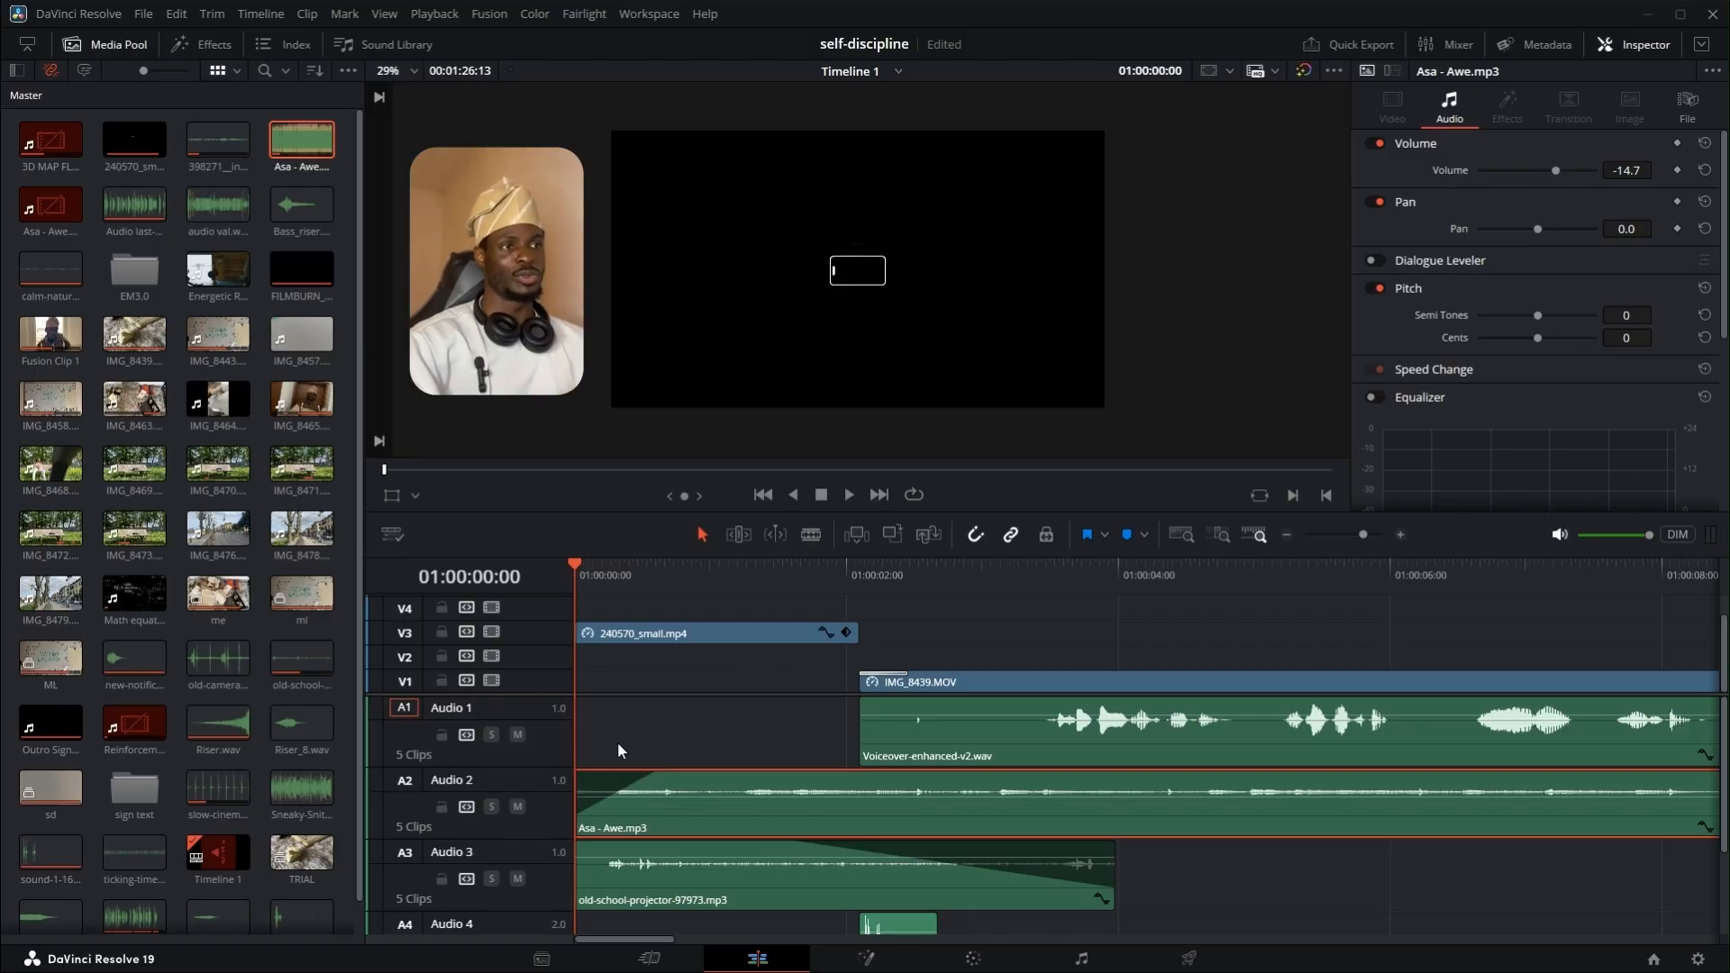
- Mute Audio 1 and Audio 2 and play the opening to hear old-school-projector-97973.mp3 without the voiceover and music
{"action": "left_click", "coordinate": [674, 877]}
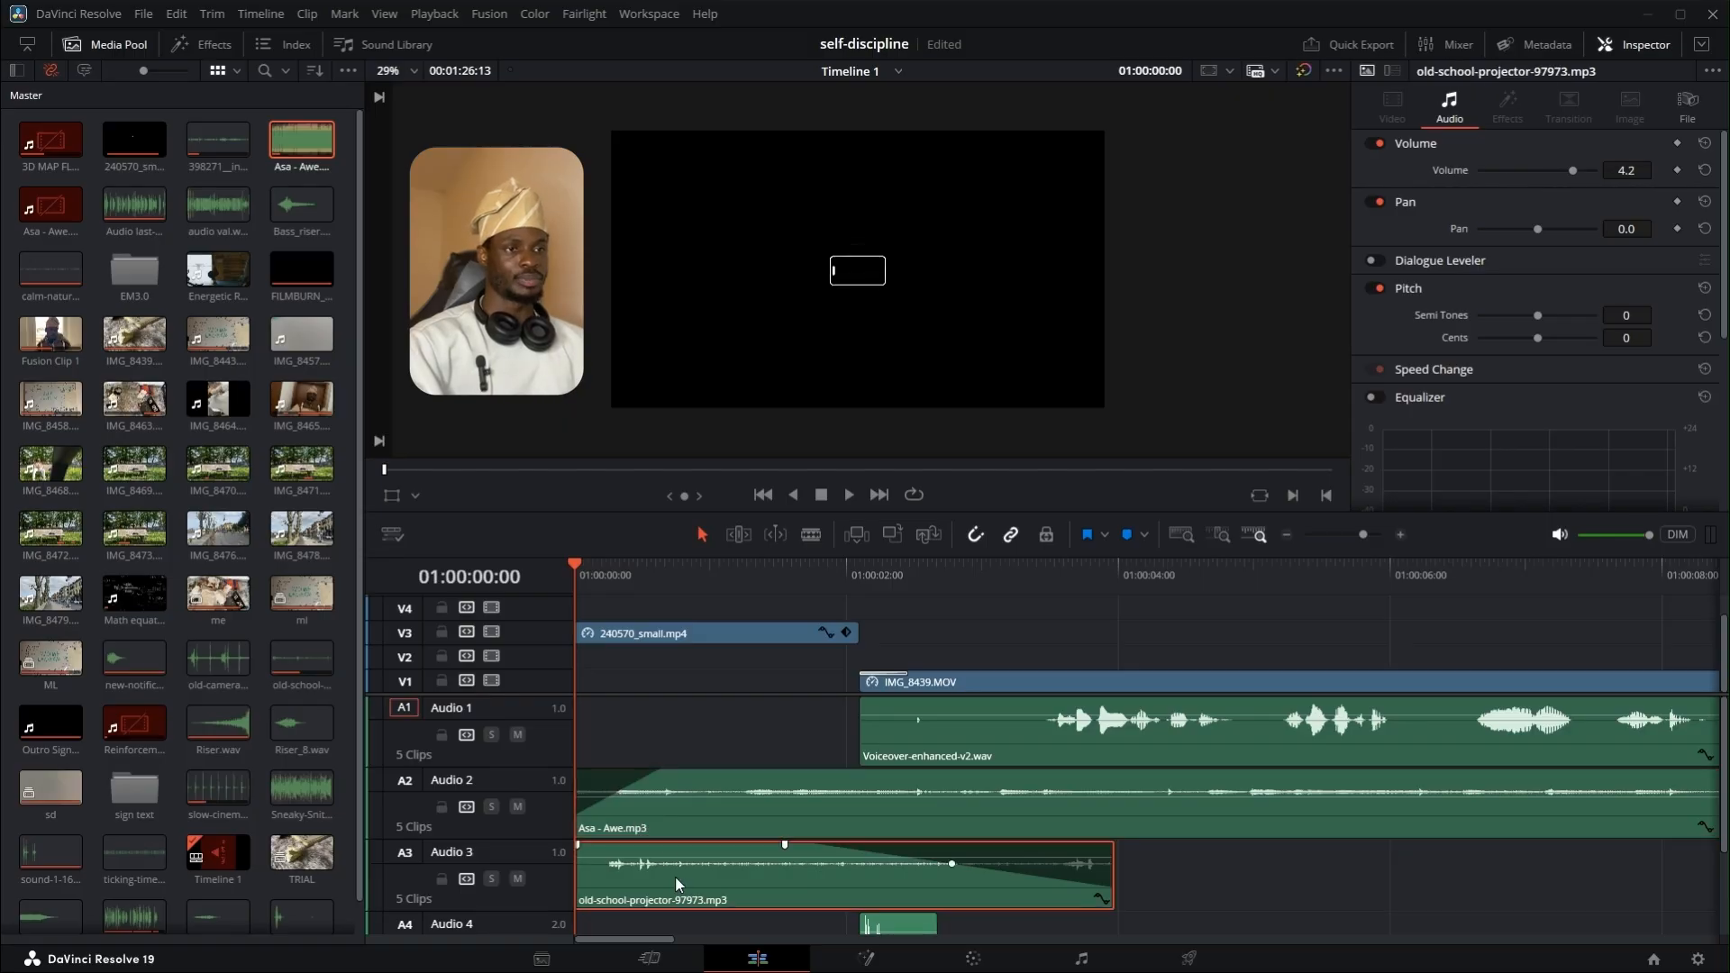
{"action": "left_click", "coordinate": [517, 806]}
{"action": "left_click", "coordinate": [517, 735]}
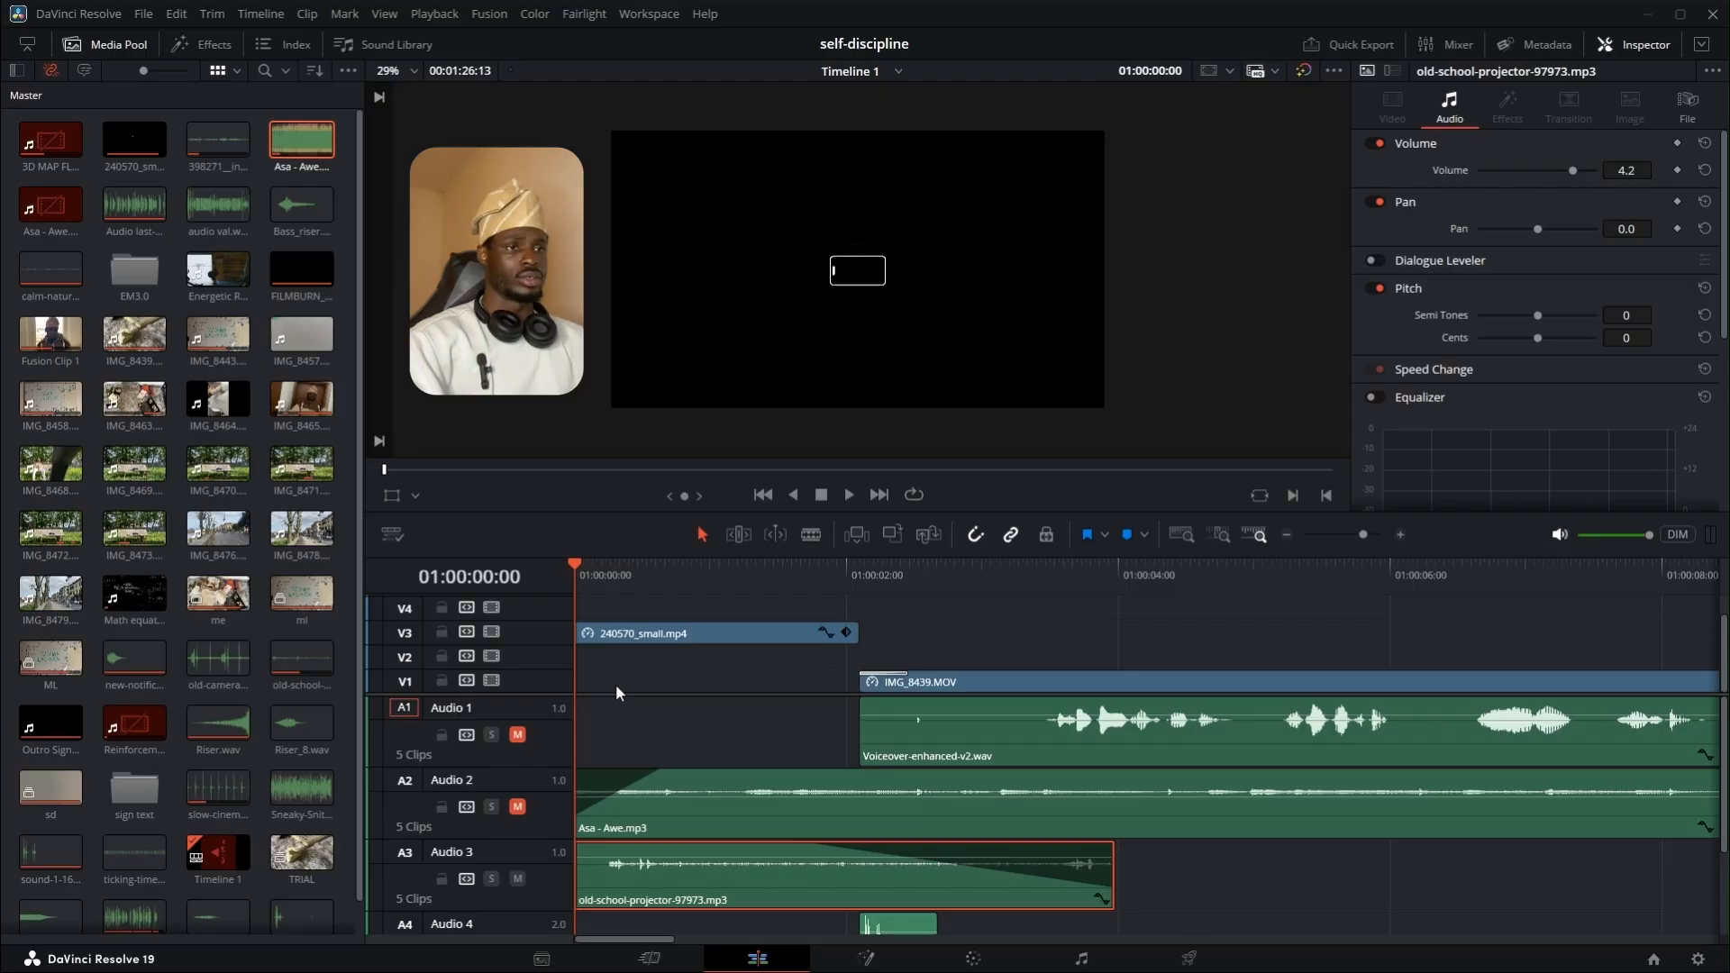
{"action": "key", "text": "space"}
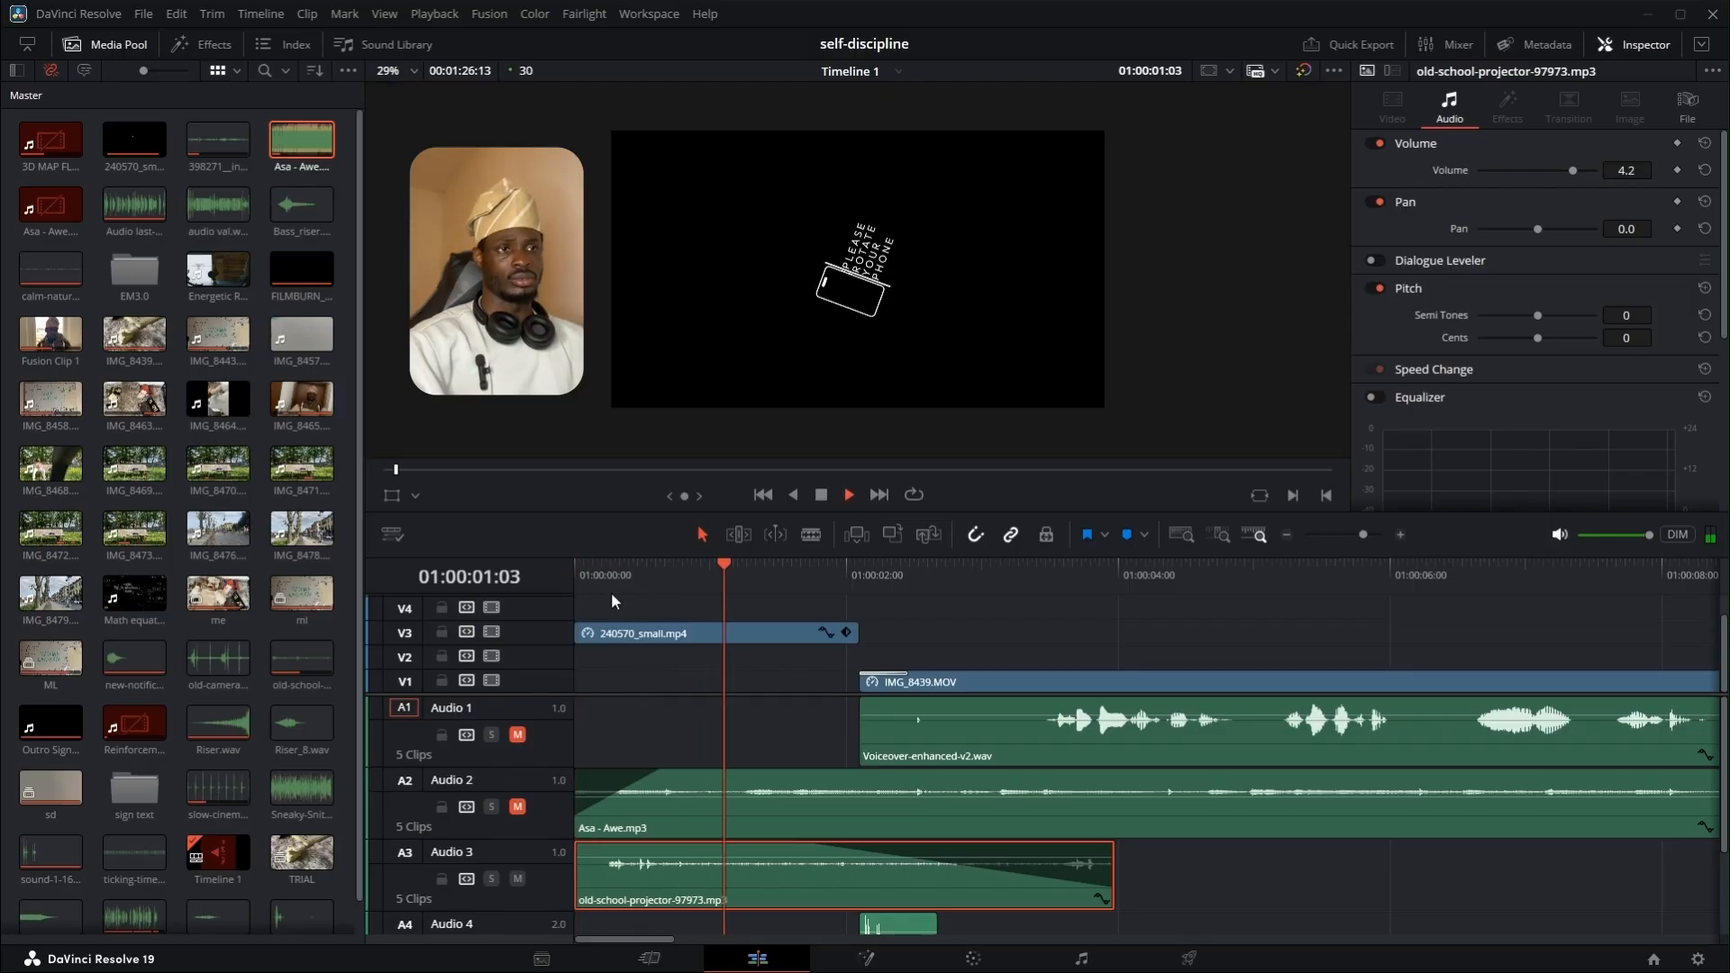
{"action": "key", "text": "space"}
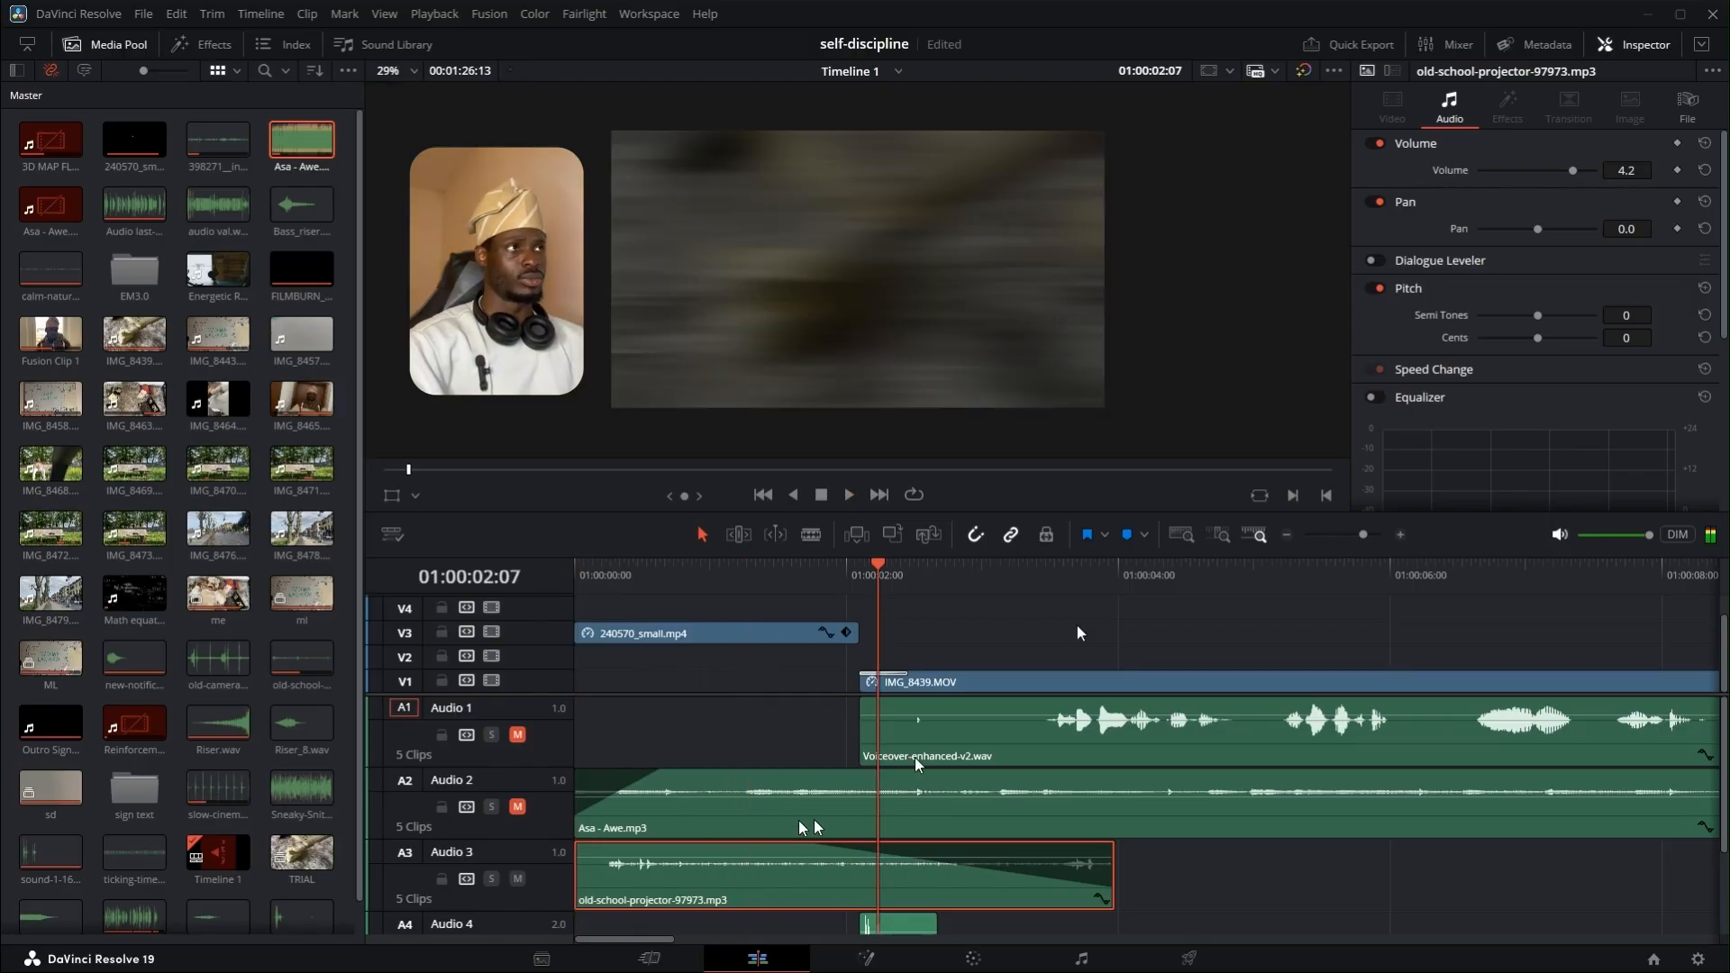
- Raise the old-school-projector-97973.mp3 volume to 30.0, start its fade-out slightly further along, and play the opening from the start
{"action": "left_click_drag", "start_coordinate": [1573, 170], "coordinate": [1632, 176]}
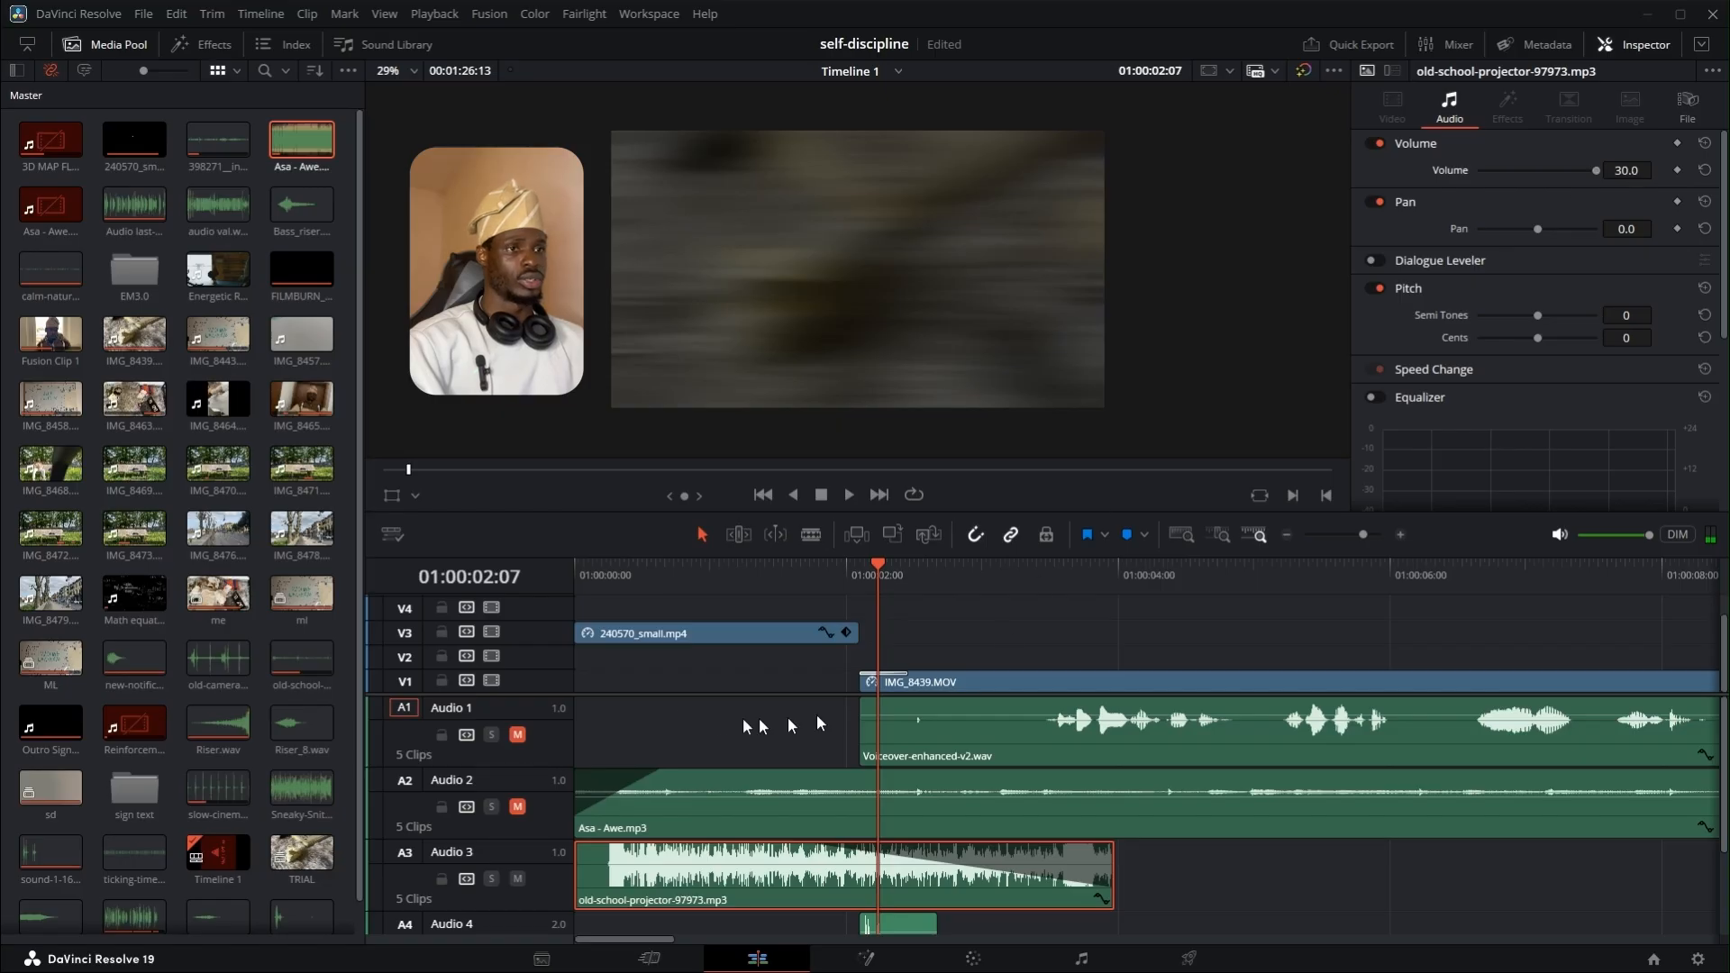
{"action": "left_click", "coordinate": [595, 574]}
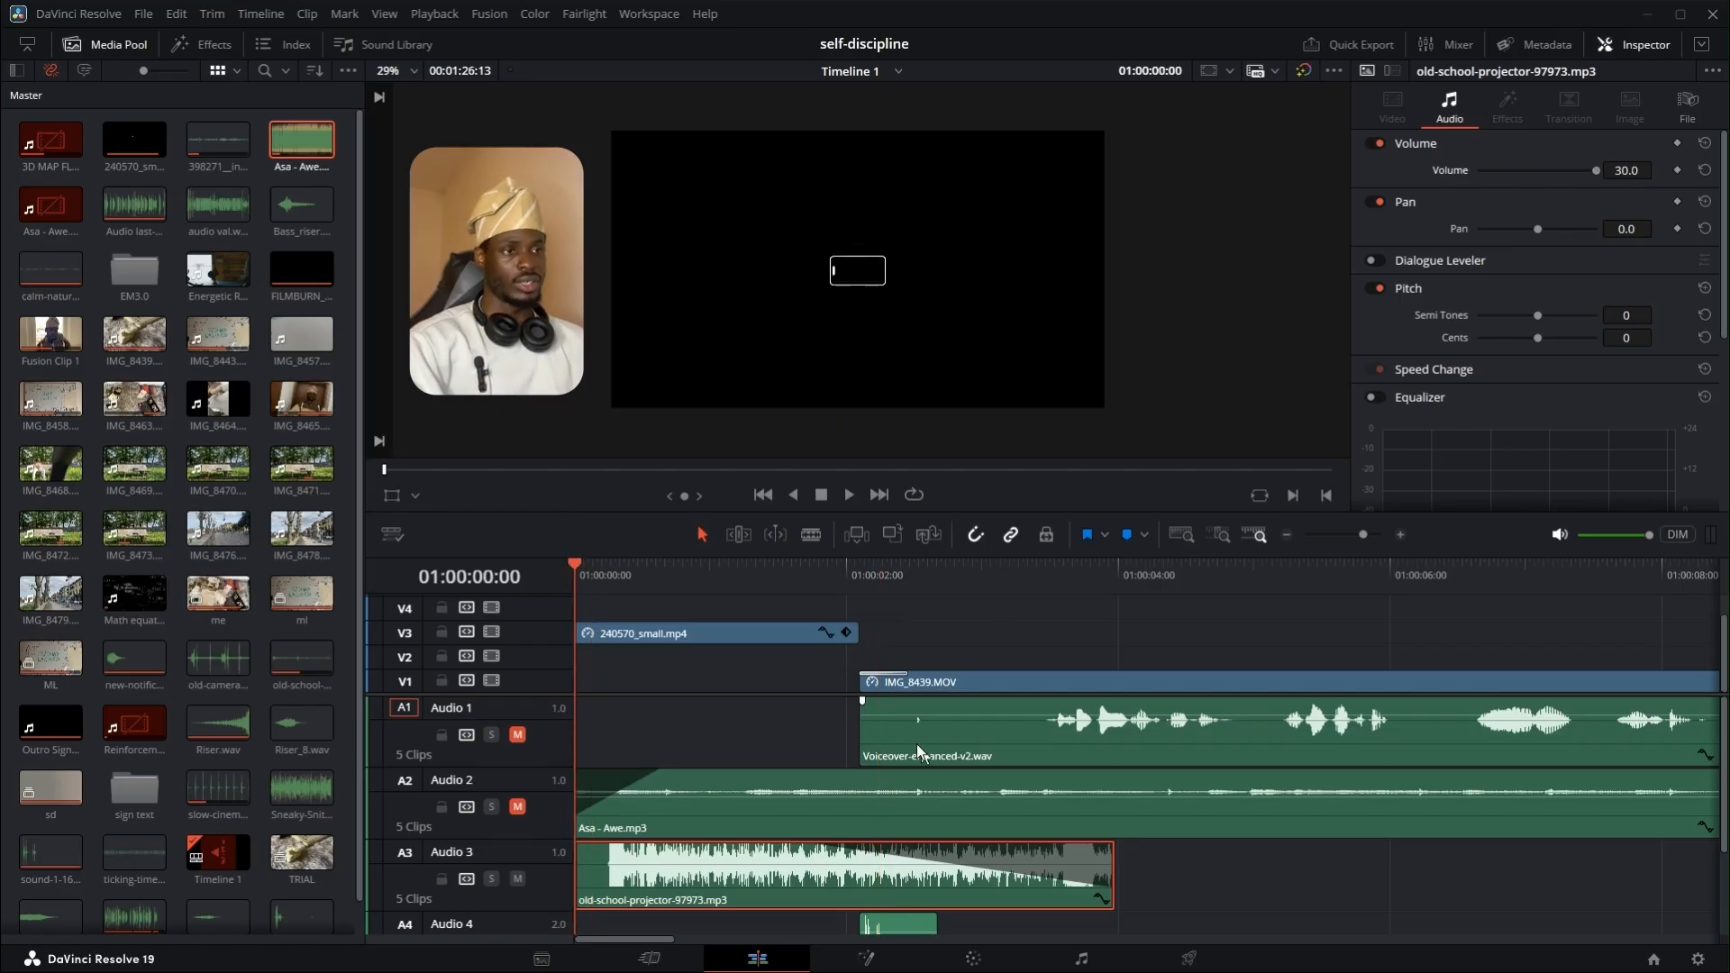
{"action": "left_click_drag", "start_coordinate": [782, 847], "coordinate": [835, 846]}
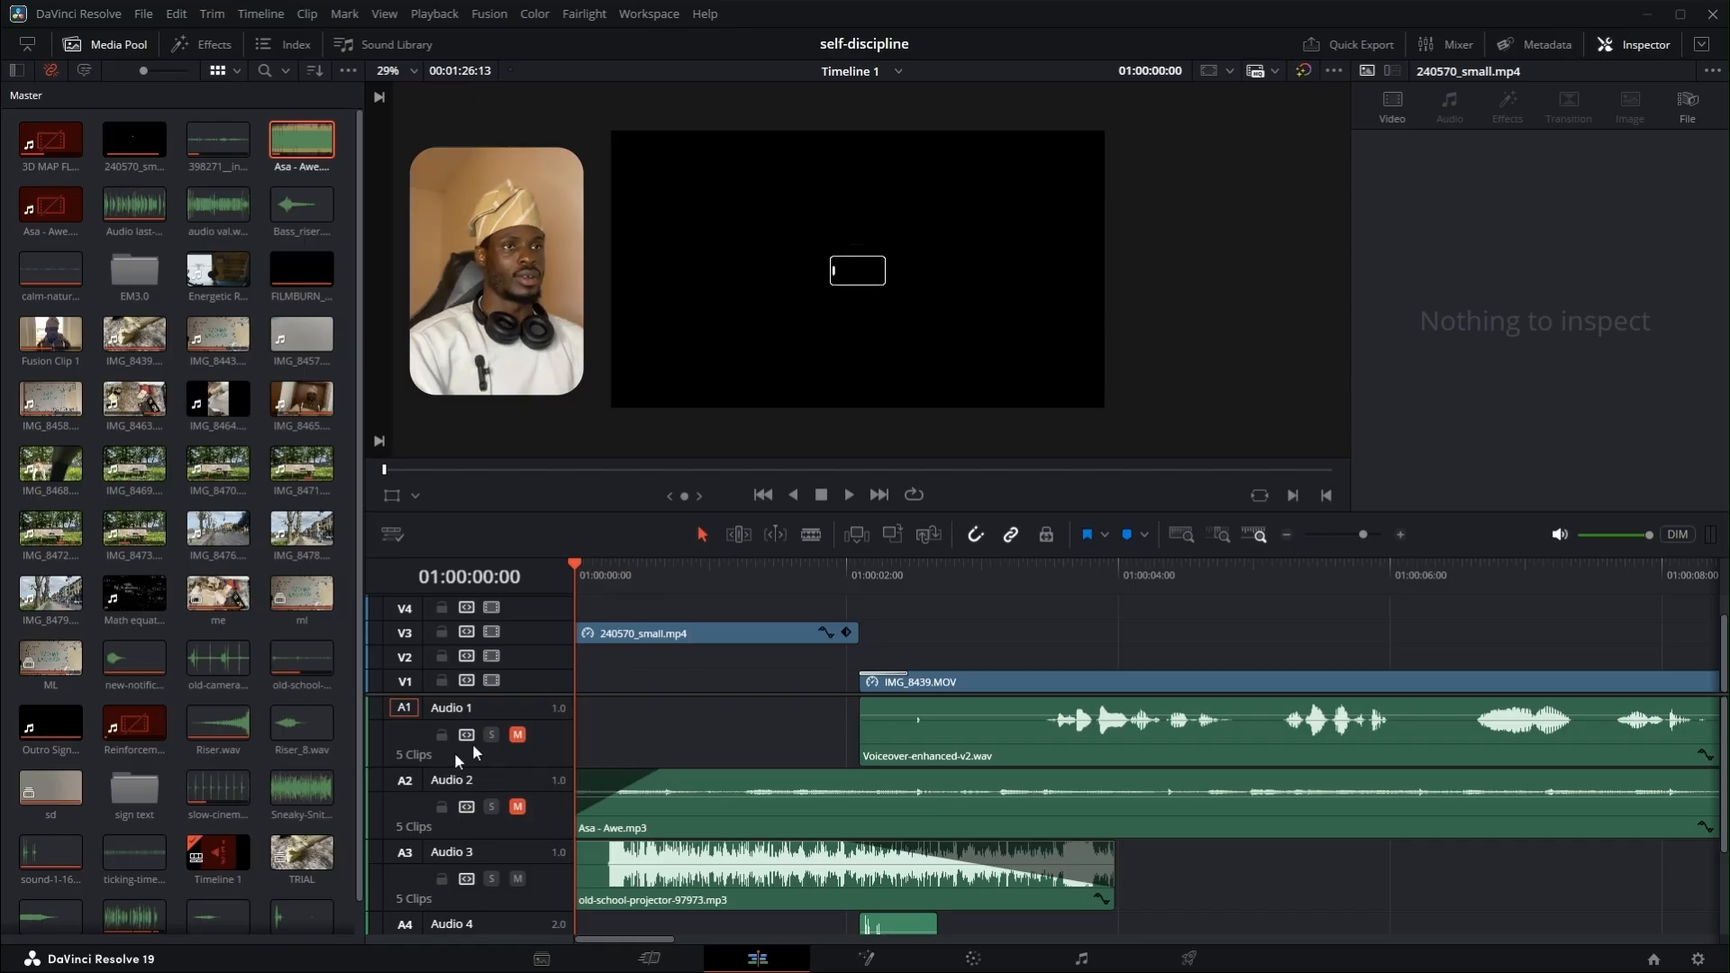
{"action": "key", "text": "space"}
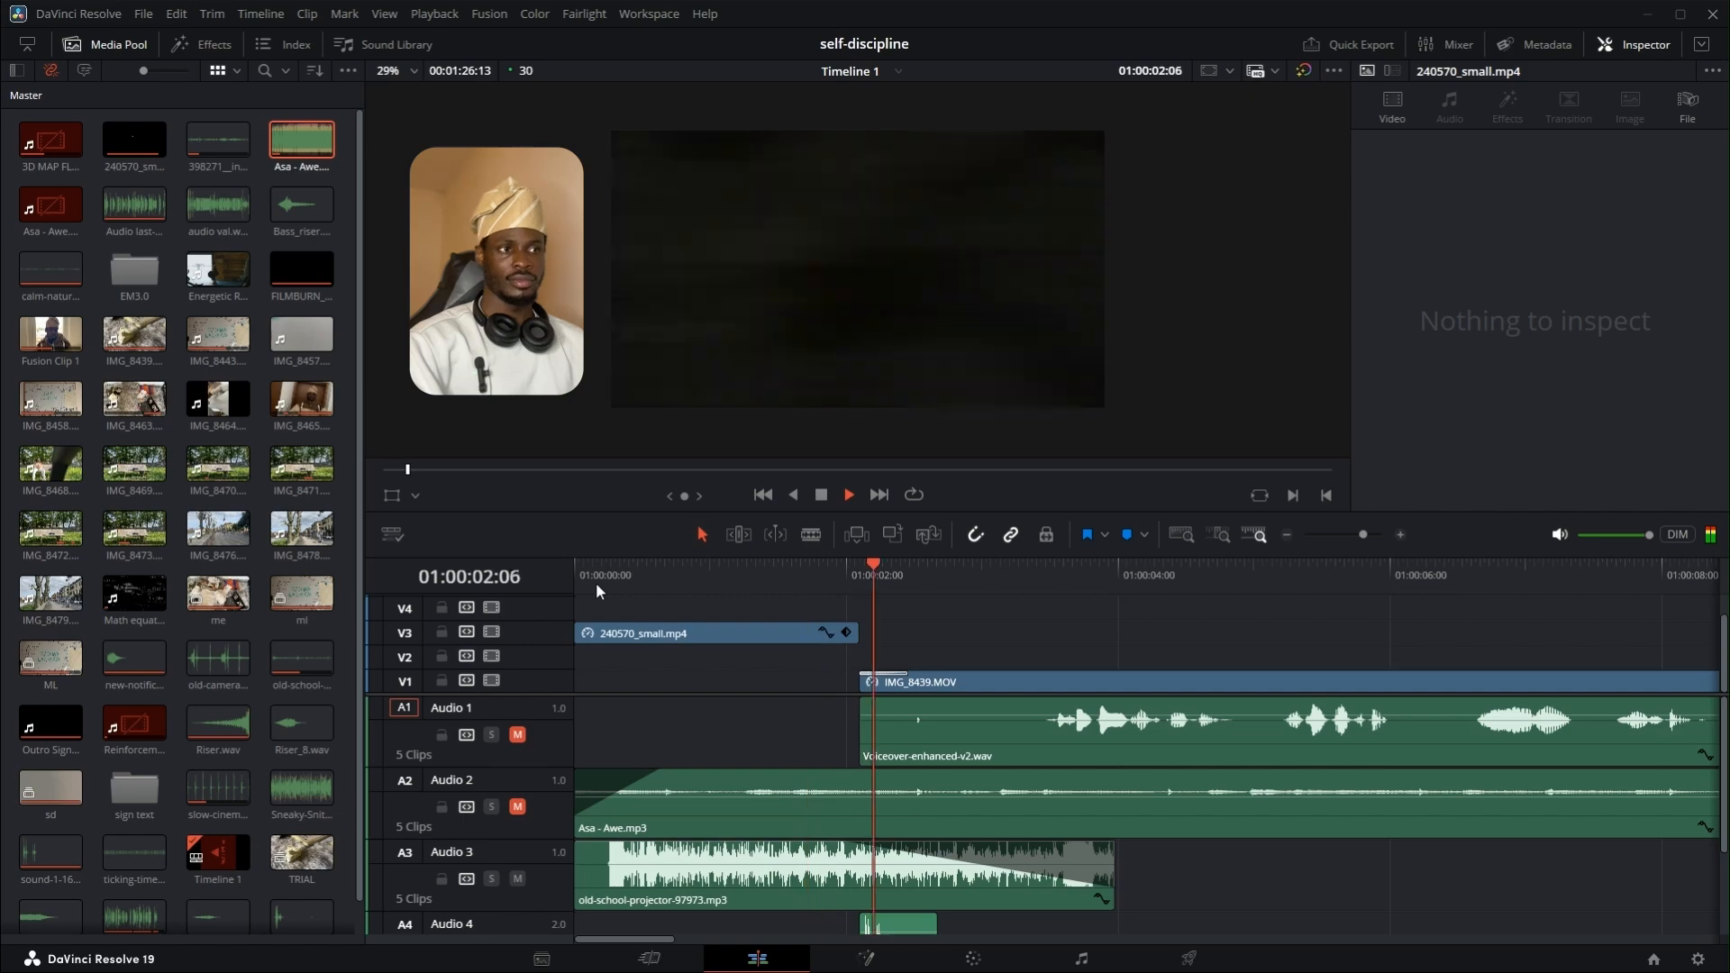
{"action": "key", "text": "space"}
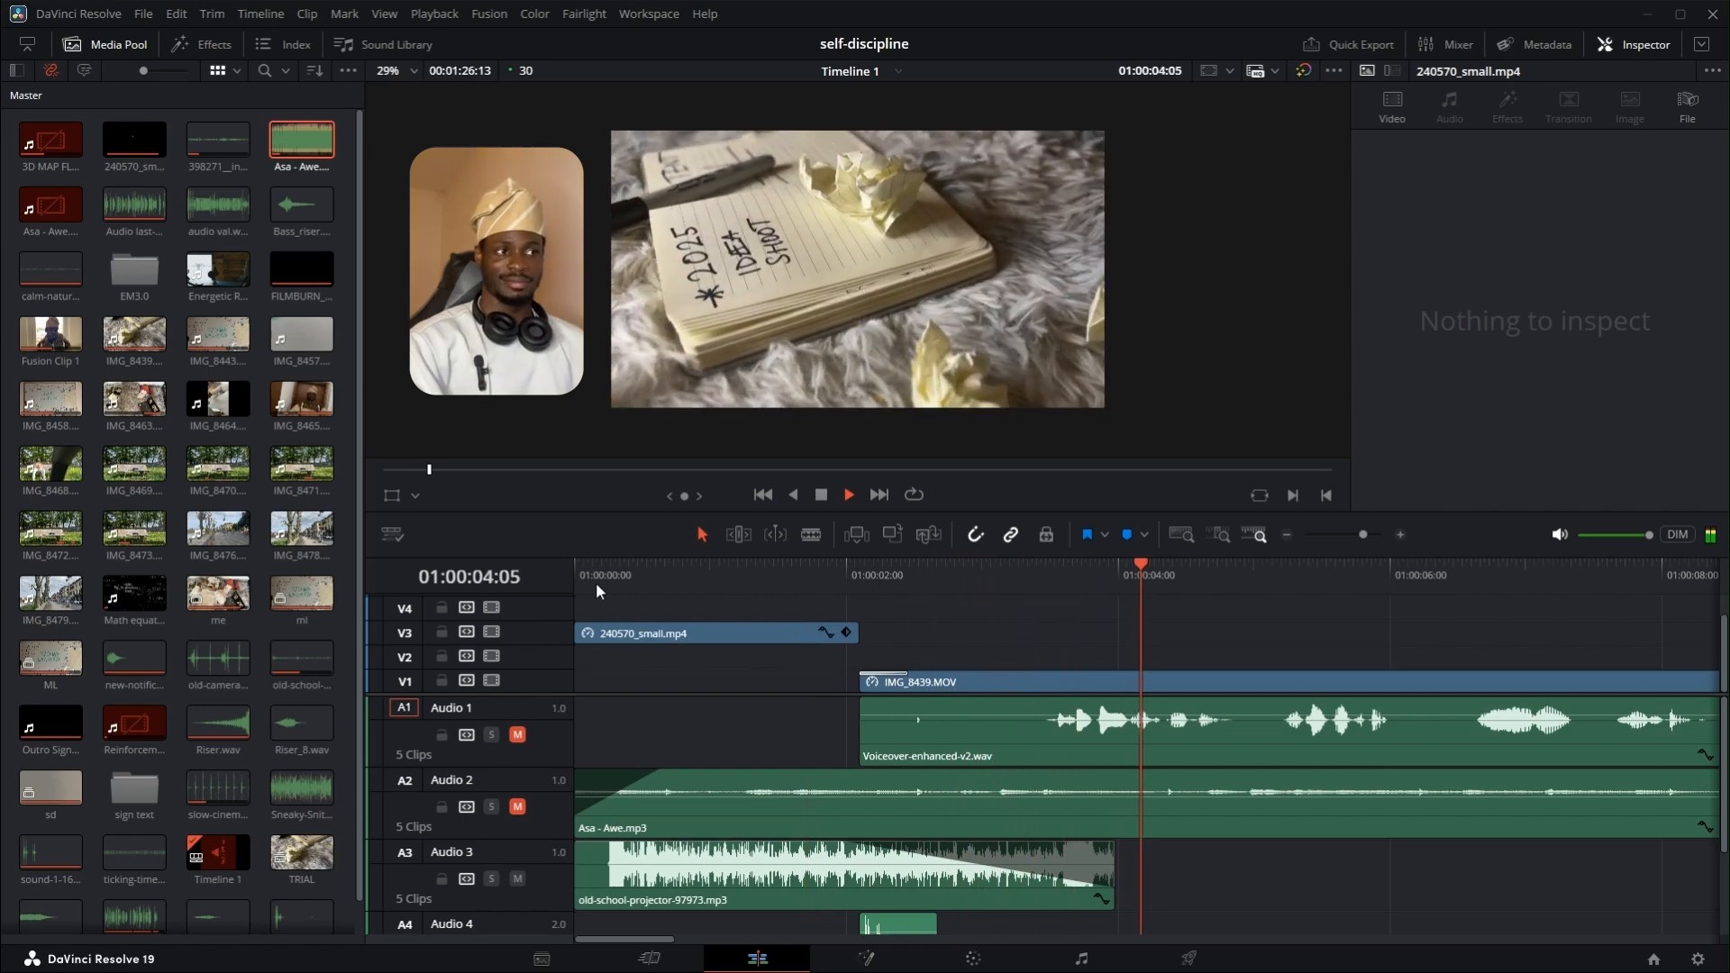
- Unmute Audio 2 while keeping Audio 1 muted, and play the opening to hear the music with the projector sound
{"action": "left_click", "coordinate": [517, 806]}
{"action": "left_click", "coordinate": [517, 734]}
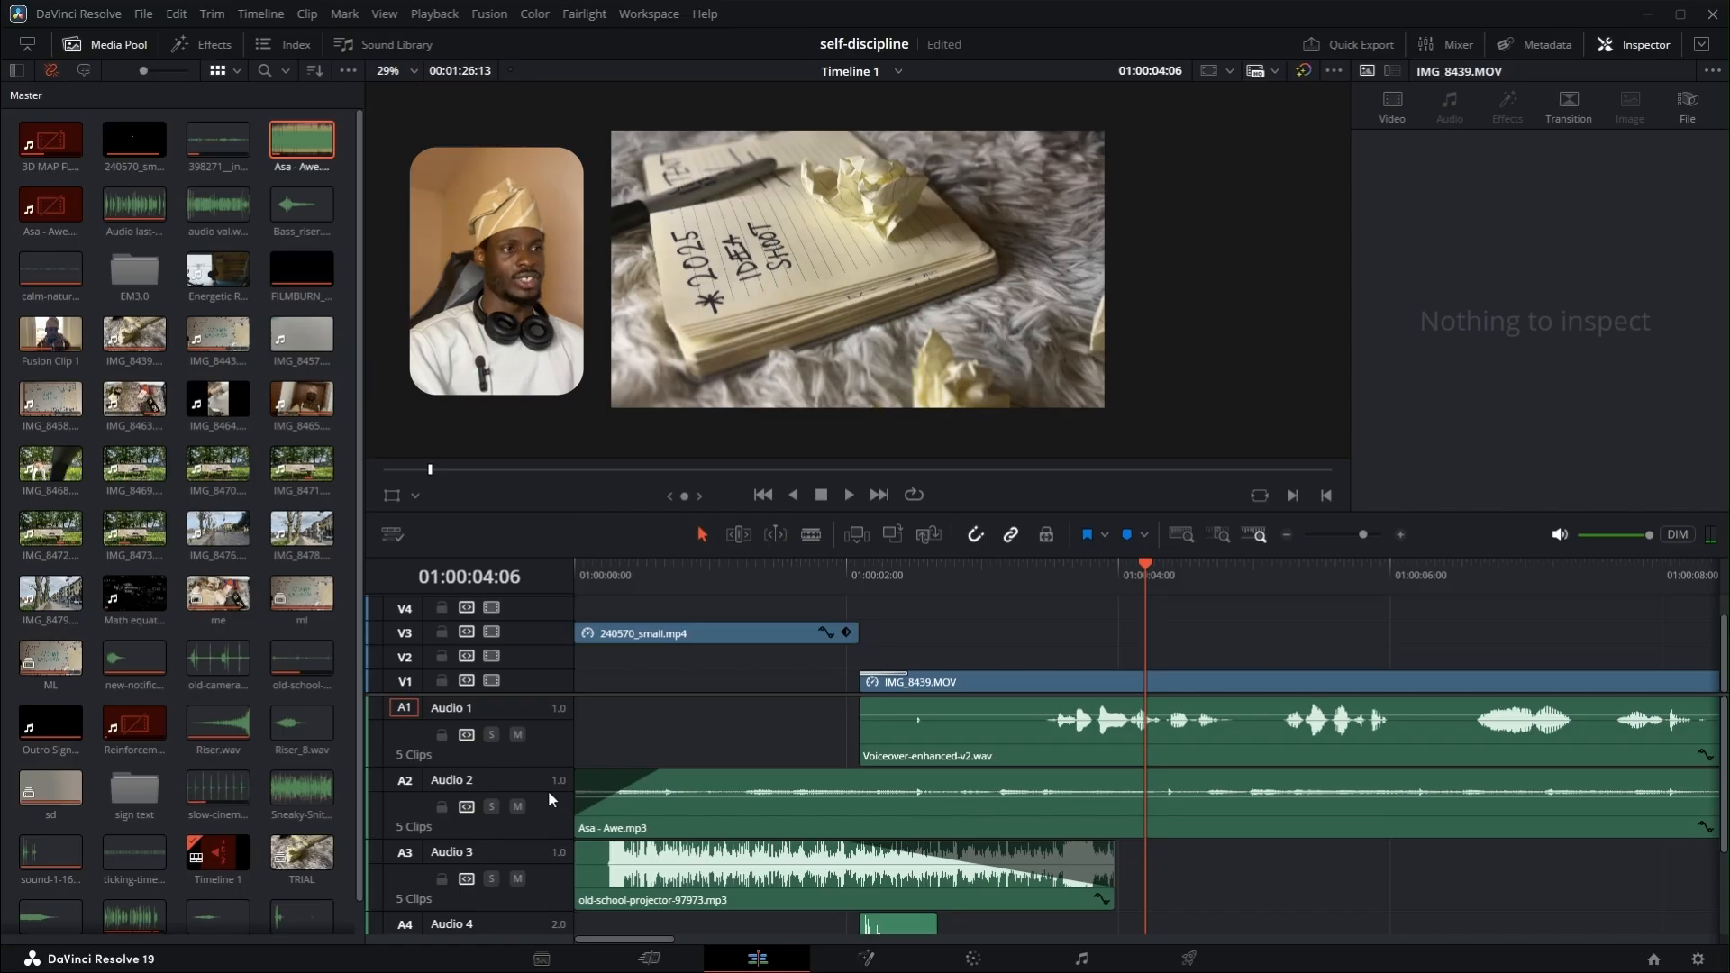
{"action": "left_click", "coordinate": [517, 734]}
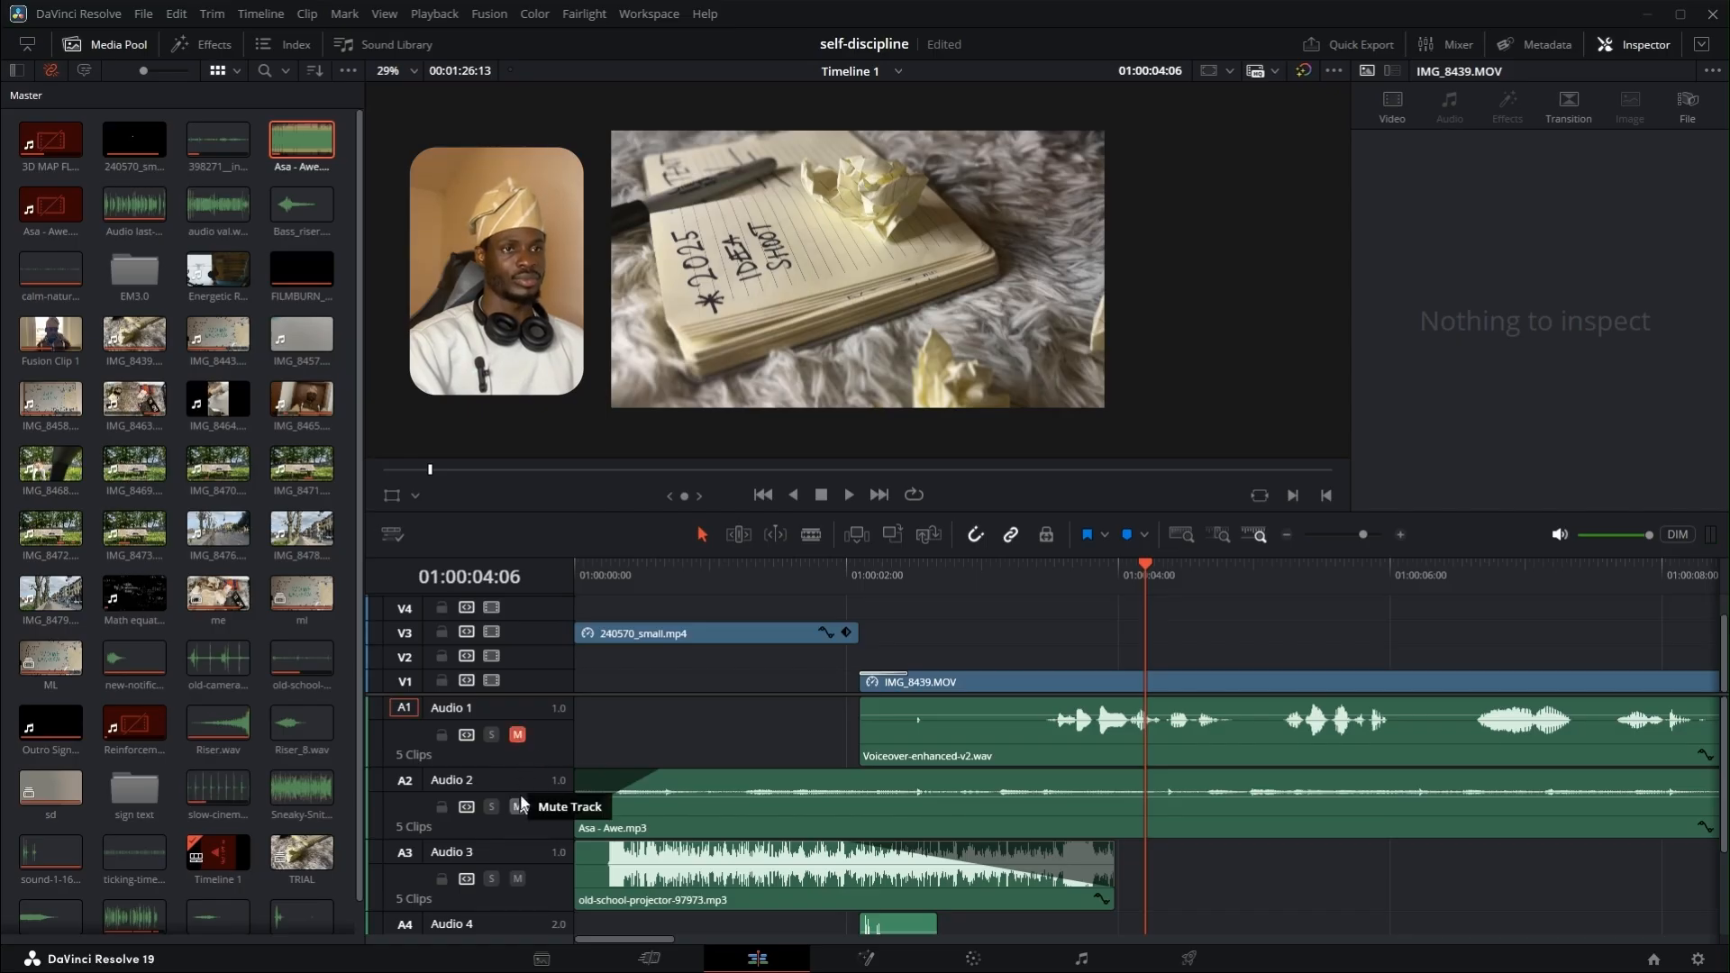
{"action": "left_click_drag", "start_coordinate": [595, 576], "coordinate": [574, 581]}
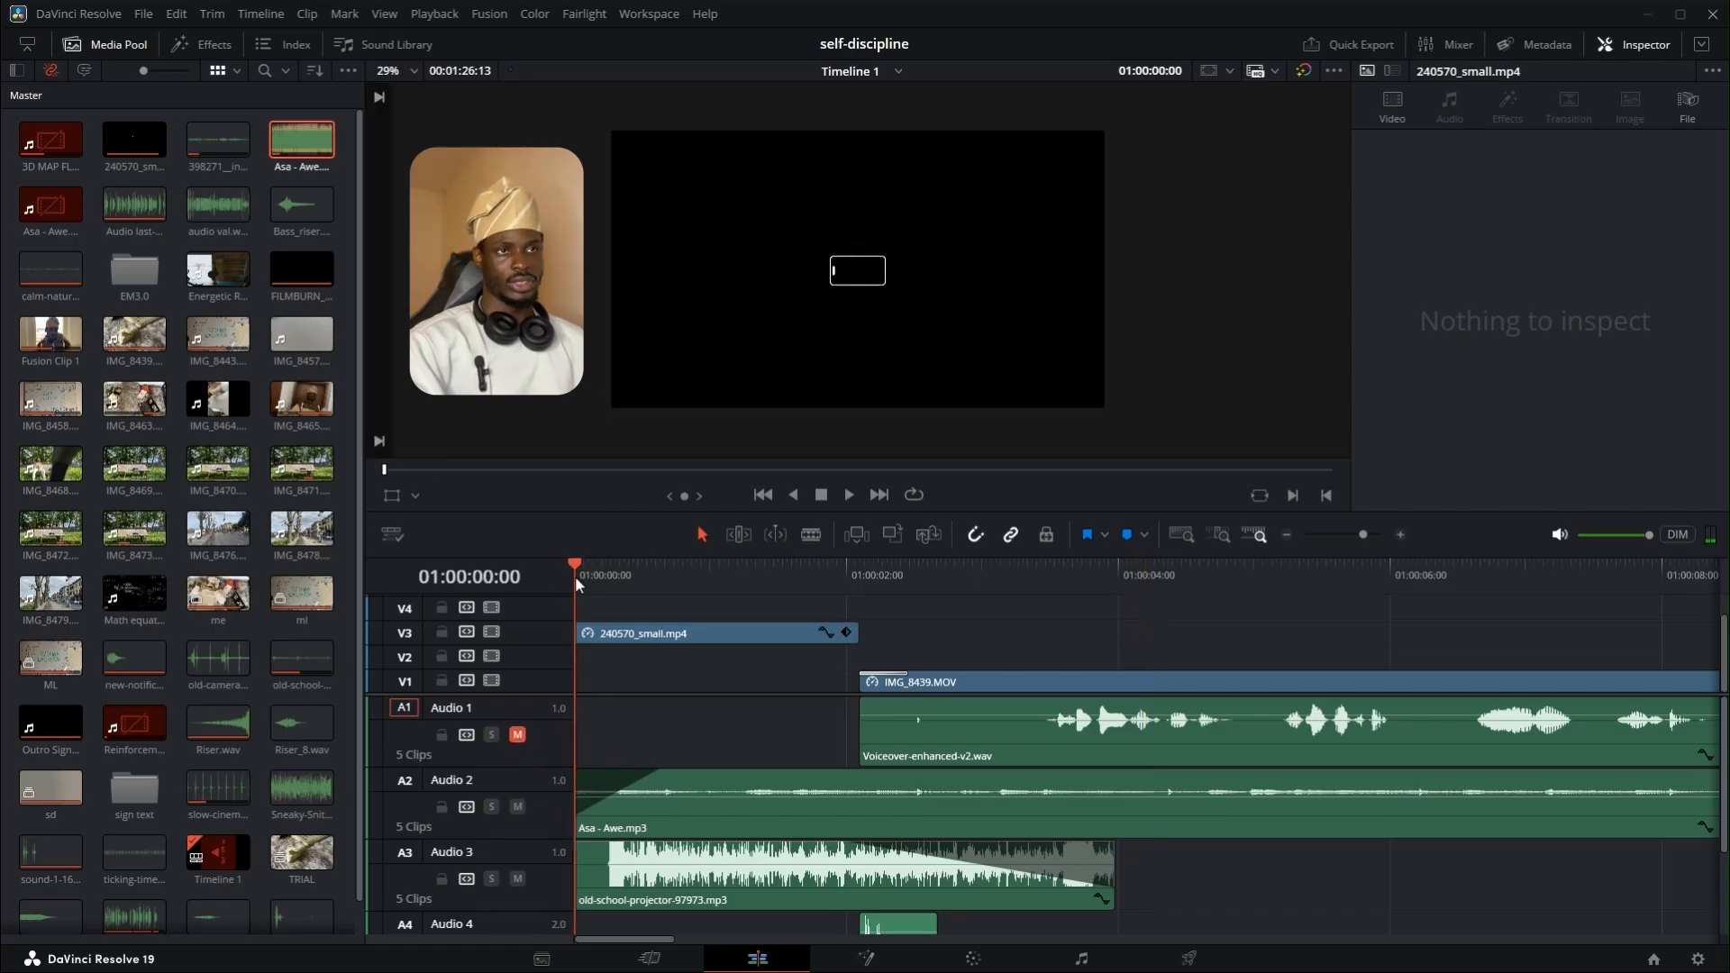
{"action": "key", "text": "space"}
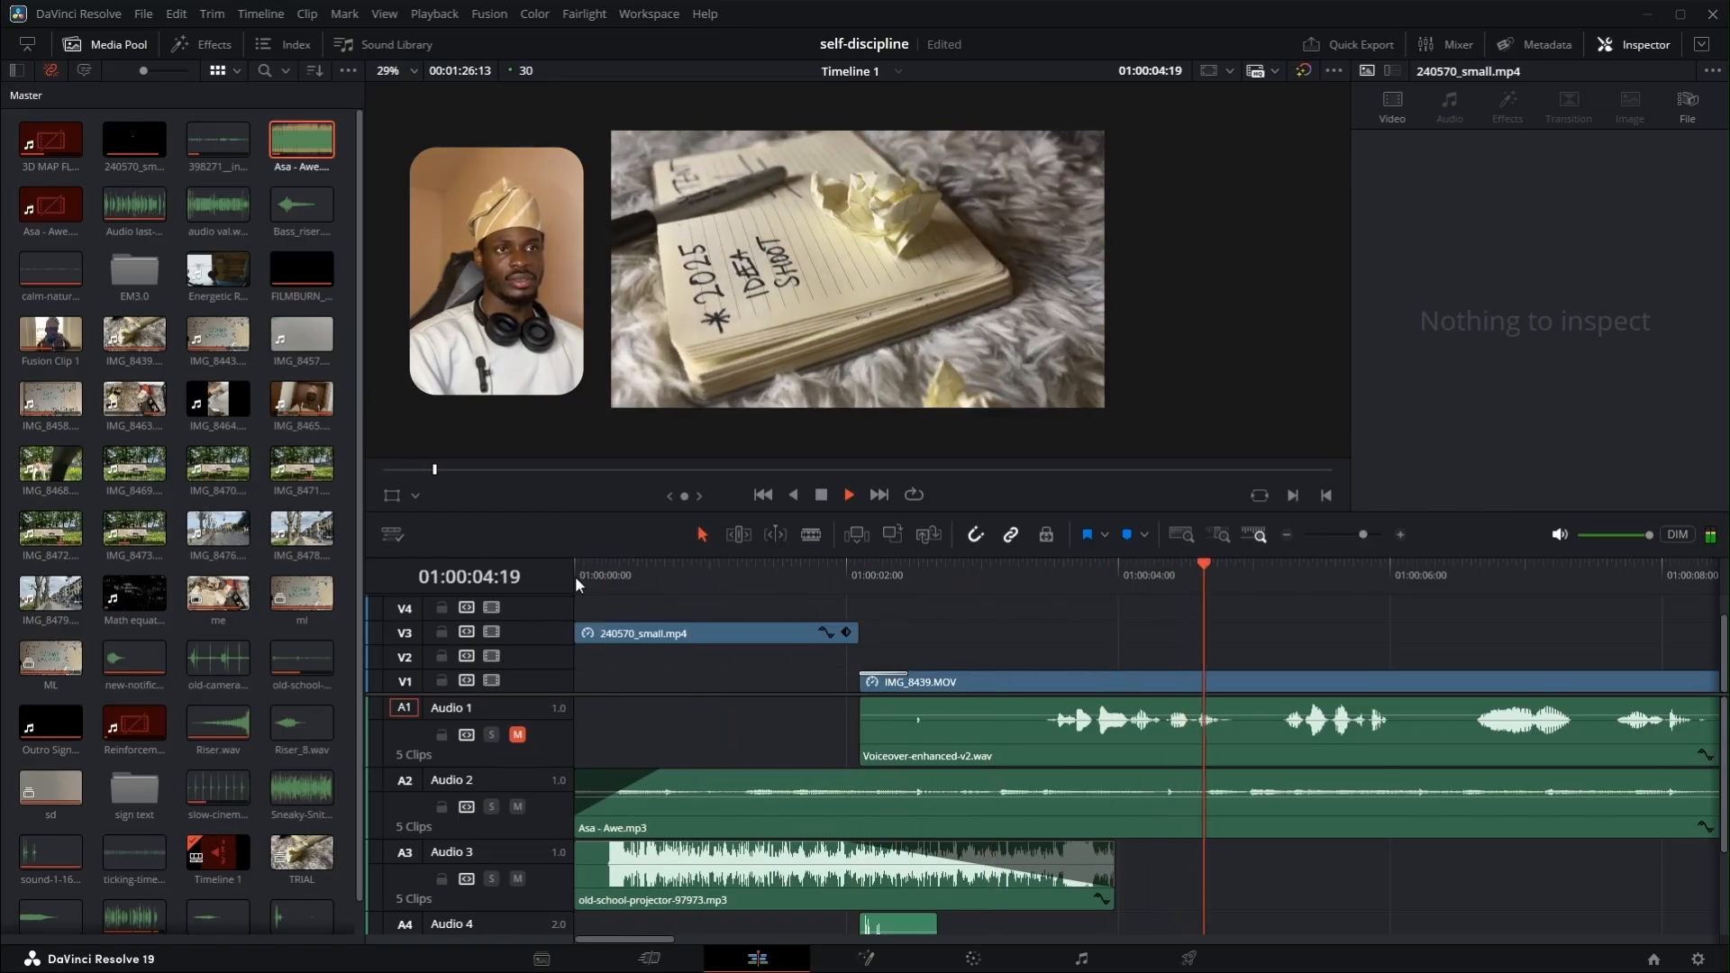
{"action": "key", "text": "space"}
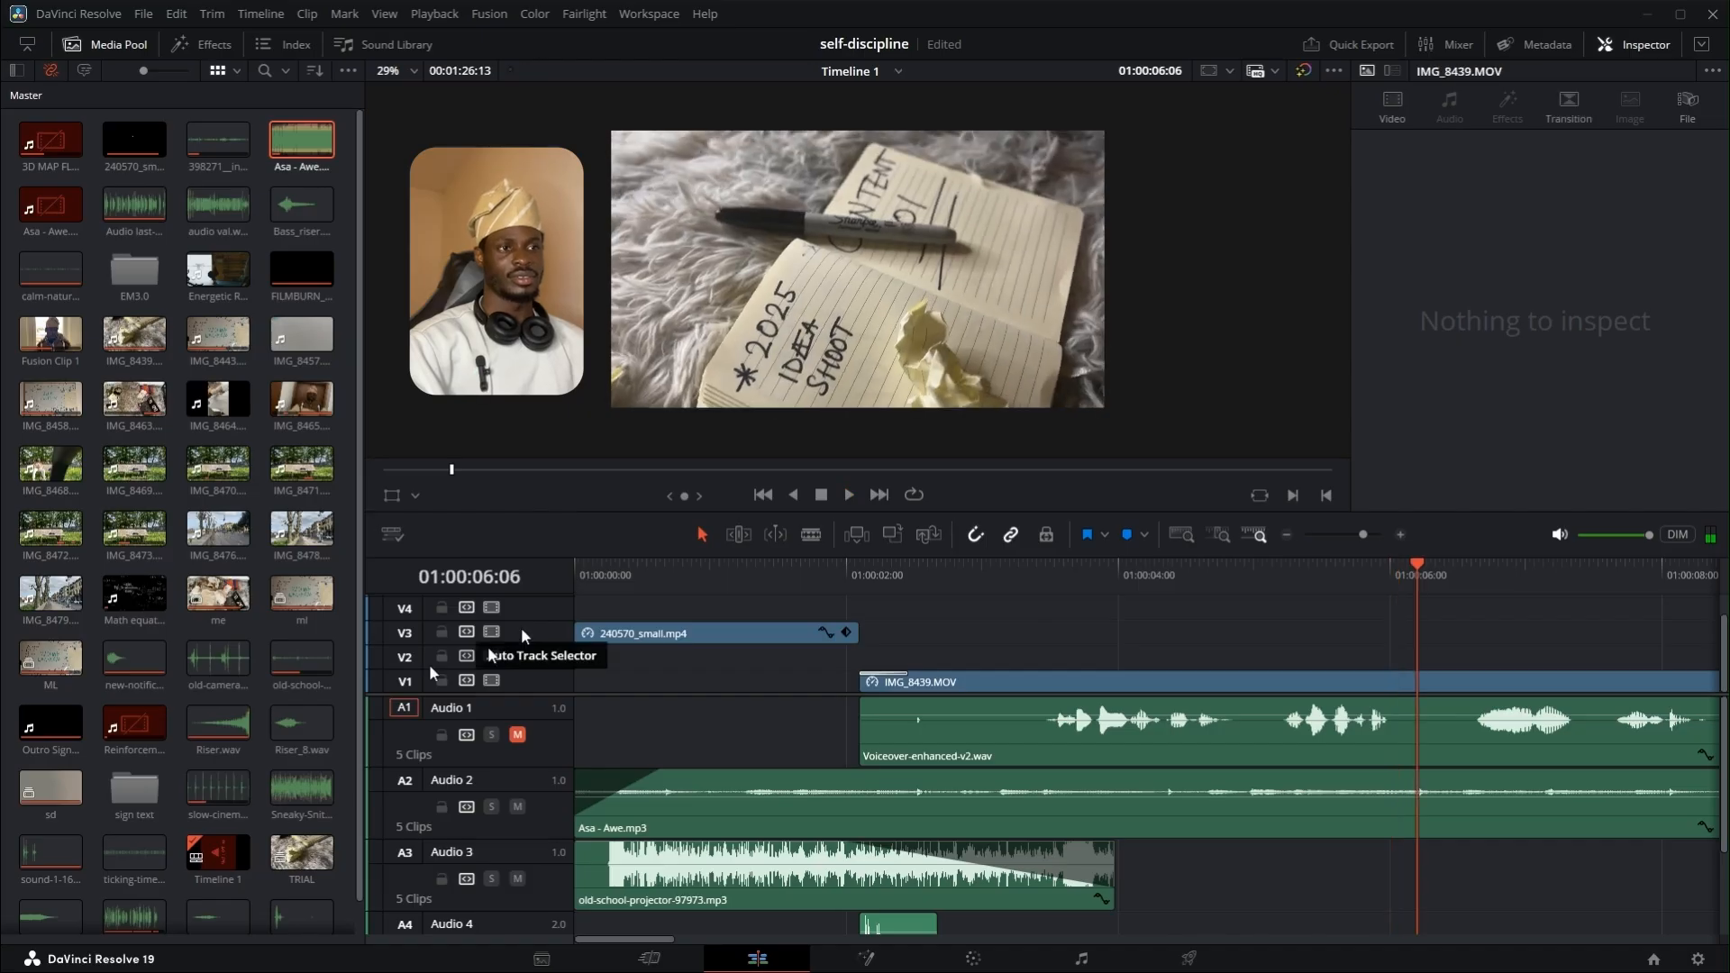
- Set the old-school-projector-97973.mp3 volume to 9.2 and the Asa - Awe.mp3 volume to about -3.1 dB, and play the opening
{"action": "left_click", "coordinate": [665, 888]}
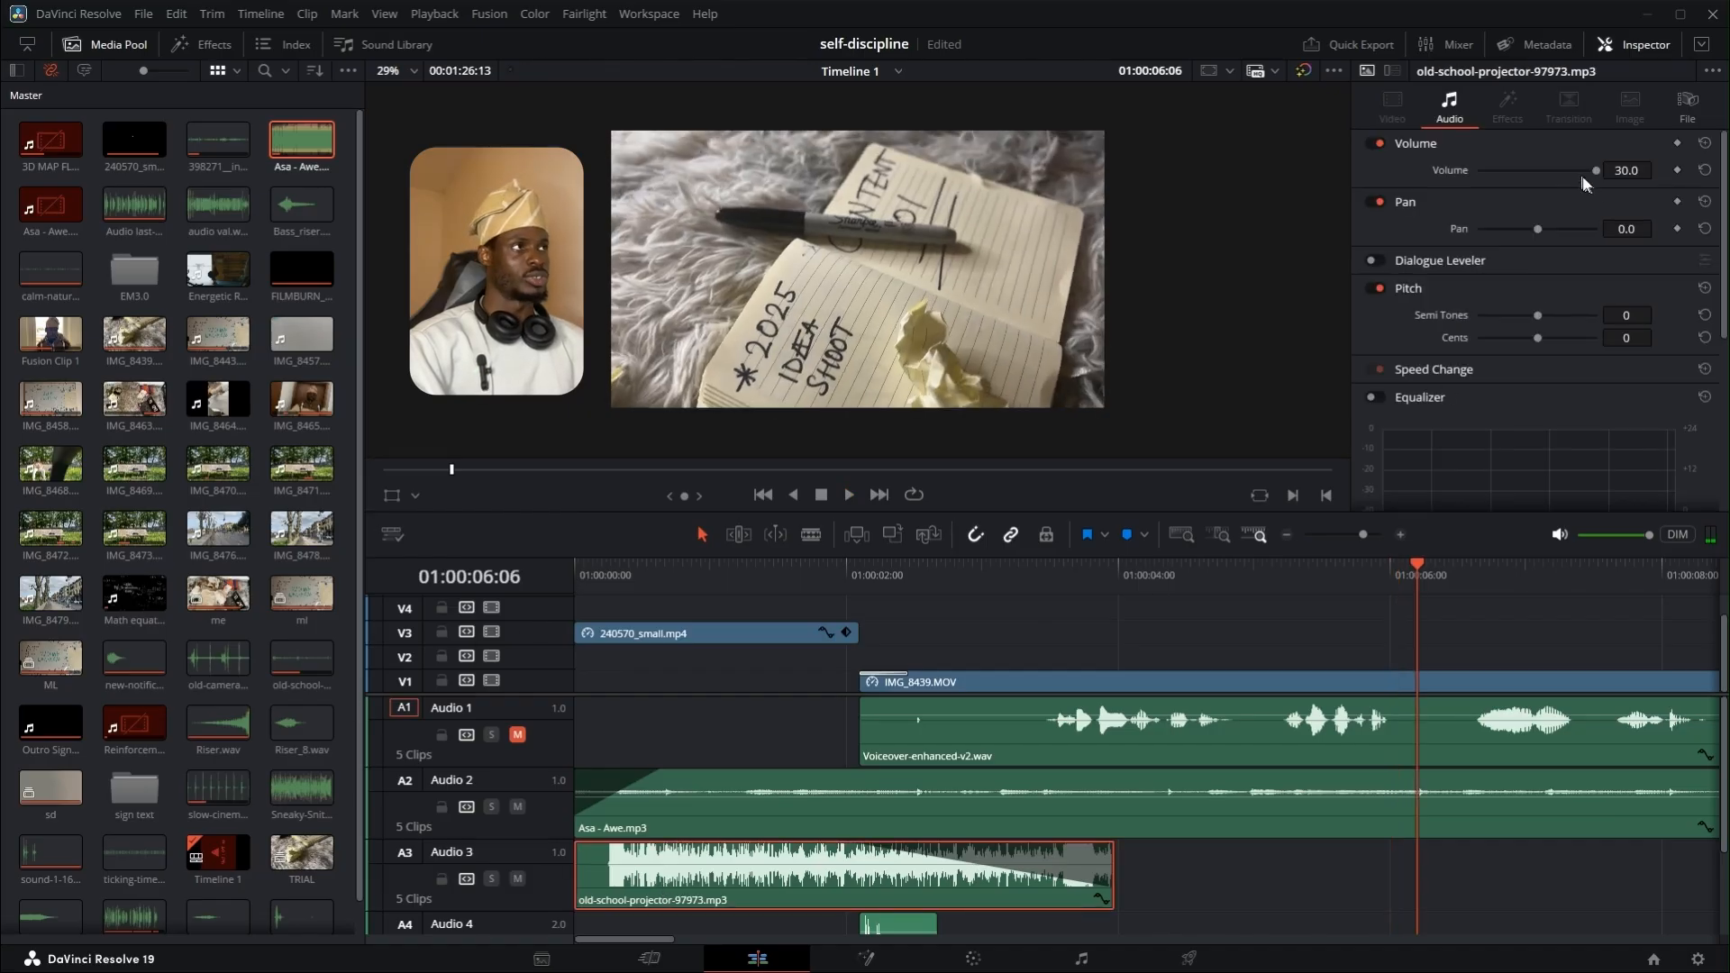
{"action": "left_click_drag", "start_coordinate": [1583, 180], "coordinate": [1577, 171]}
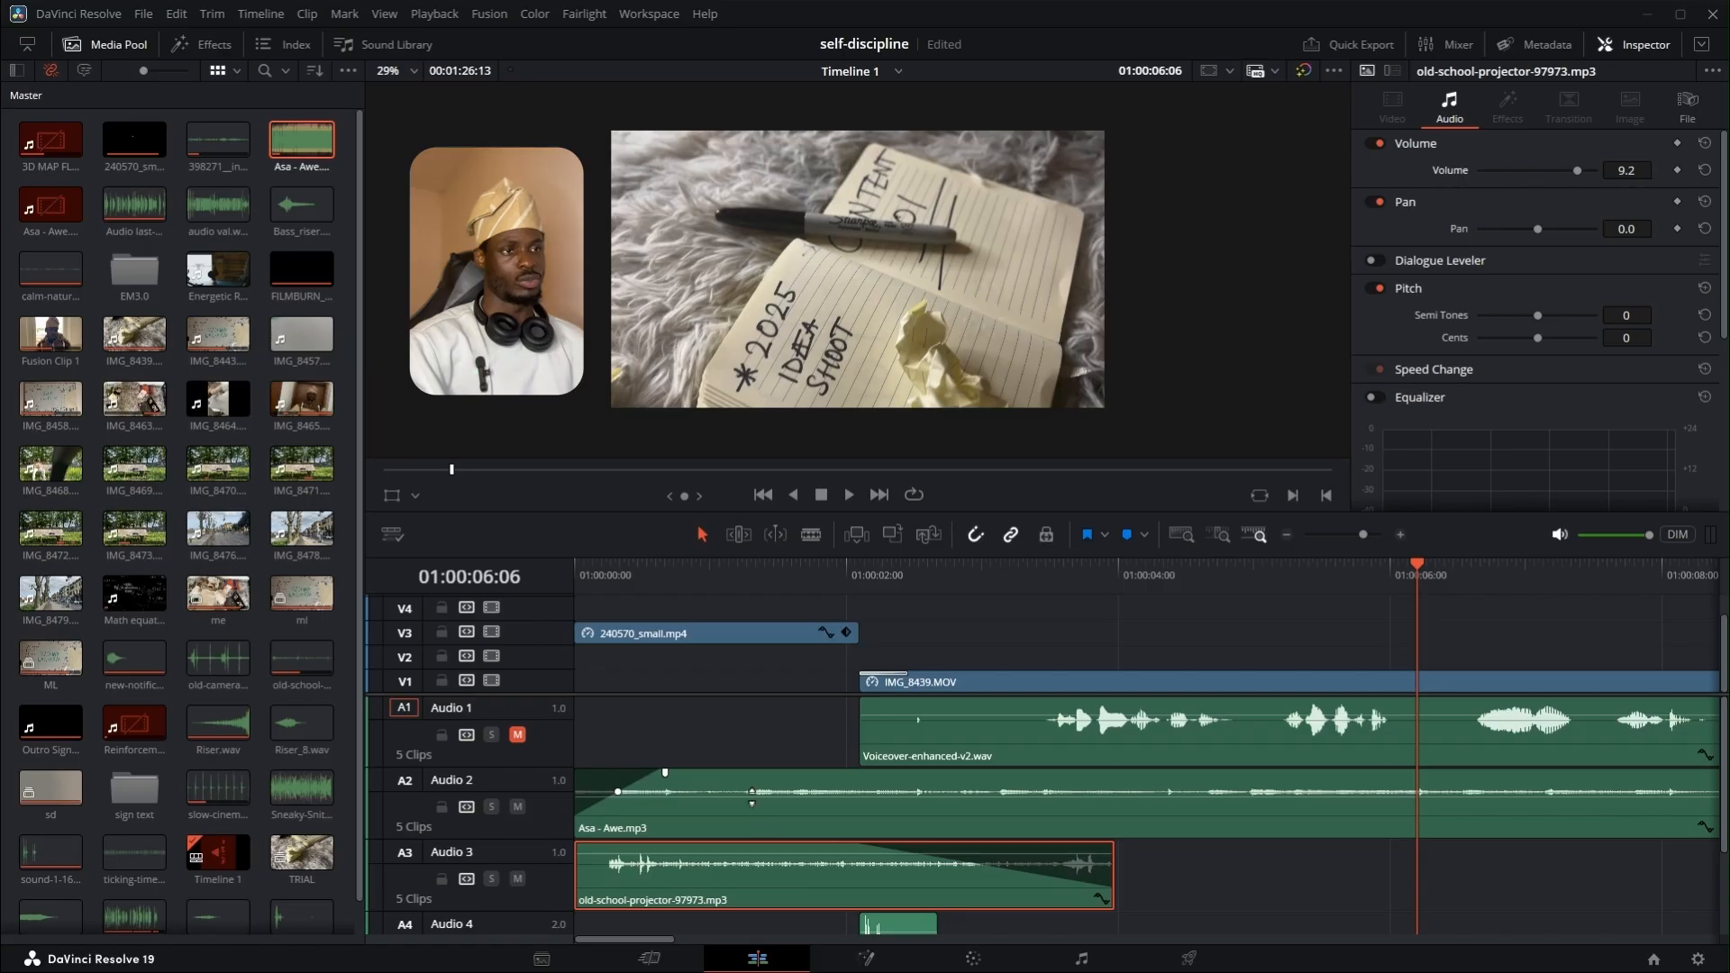
{"action": "mouse_move", "coordinate": [752, 792]}
{"action": "left_mouse_down"}
{"action": "mouse_move", "coordinate": [759, 682]}
{"action": "mouse_move", "coordinate": [757, 790]}
{"action": "left_mouse_up"}
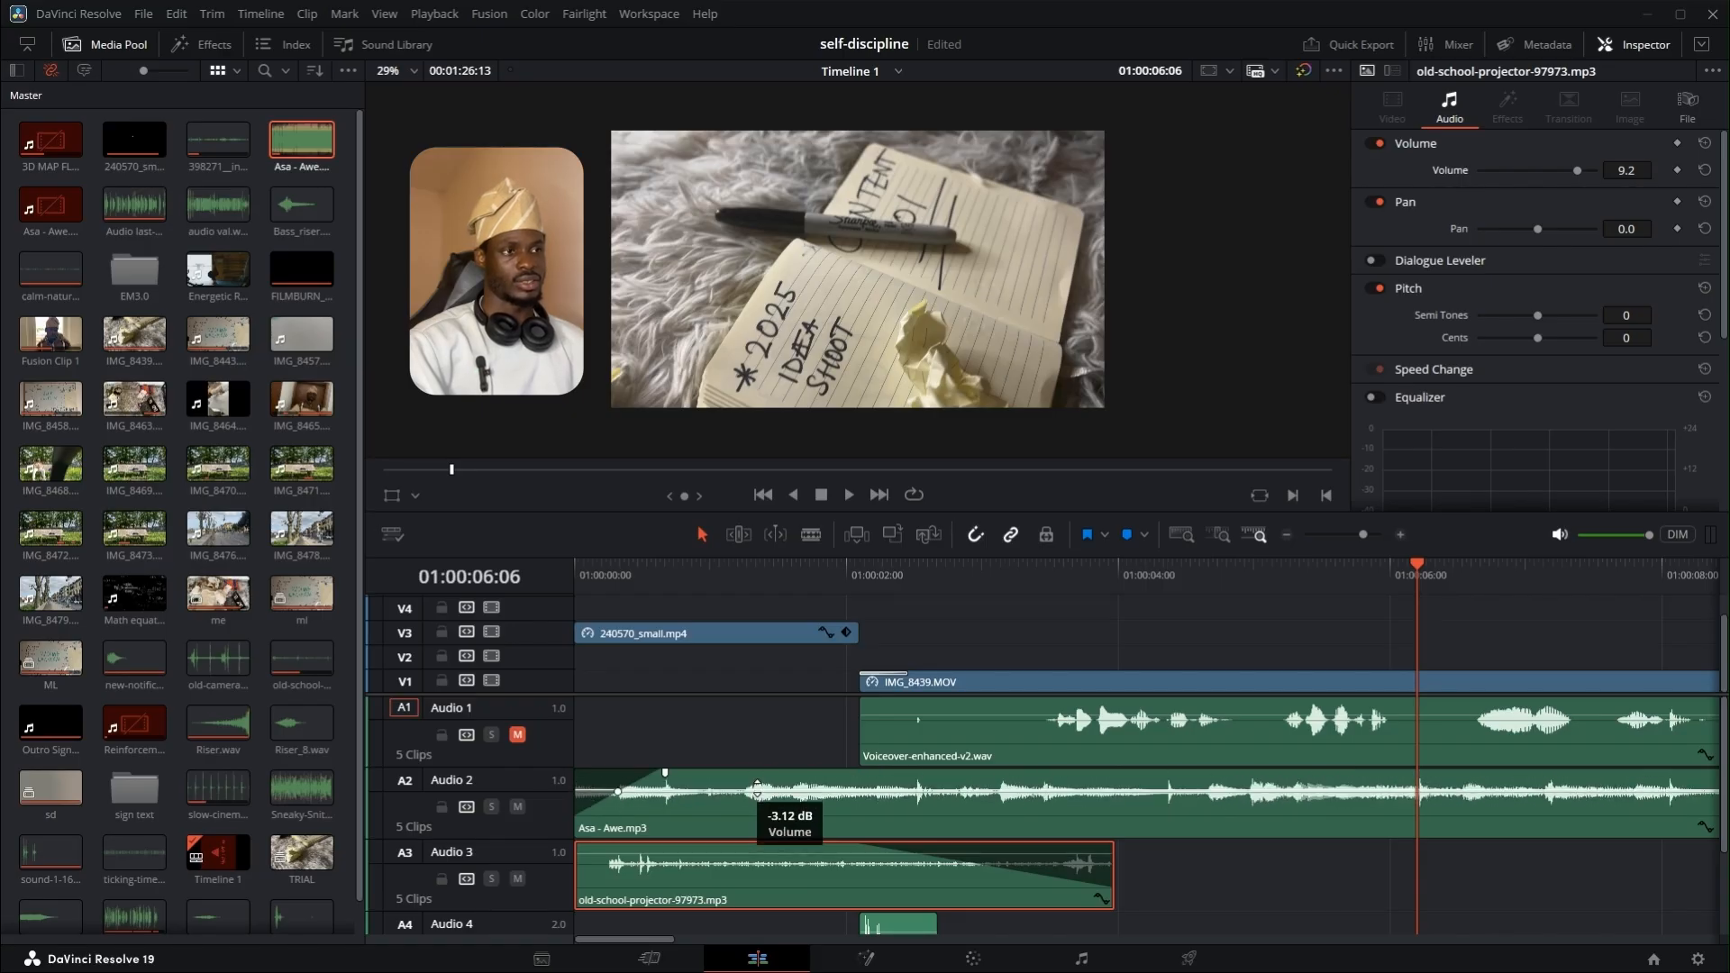
{"action": "left_click_drag", "start_coordinate": [612, 574], "coordinate": [562, 580]}
{"action": "key", "text": "space"}
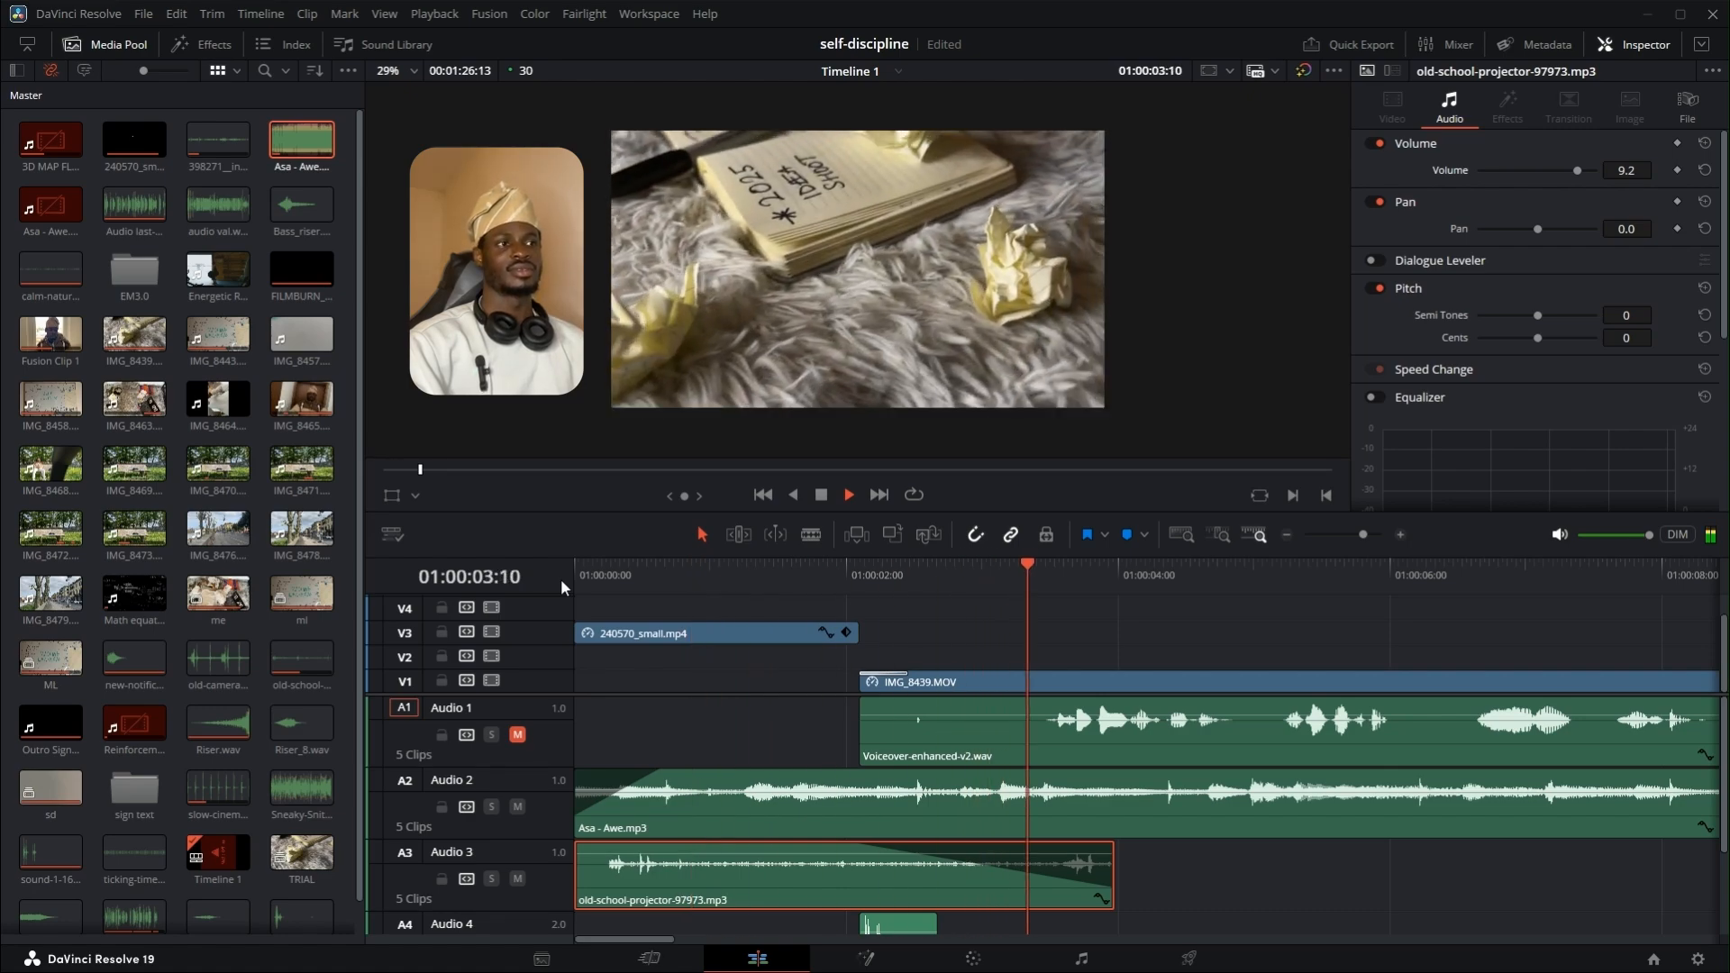
{"action": "key", "text": "space"}
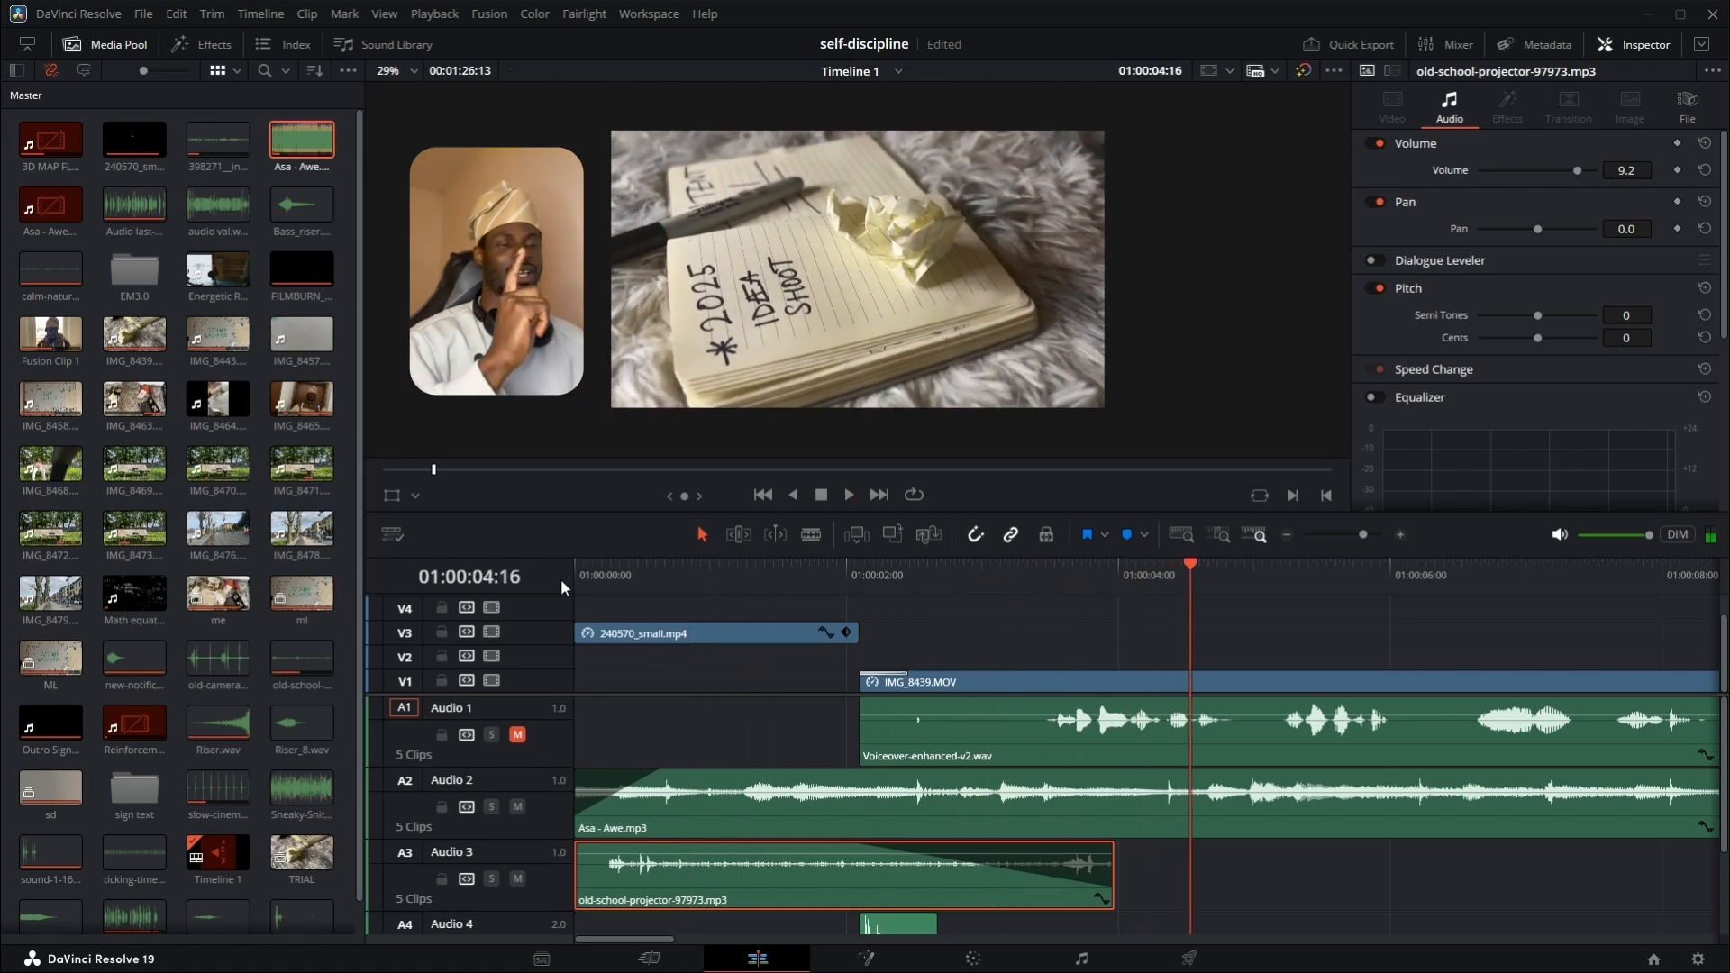
- Check the Asa - Awe.mp3 audio settings, bring Audio 4 into view, and place the playhead at 01:00:01:08 within 240570_small.mp4
{"action": "left_click", "coordinate": [723, 827]}
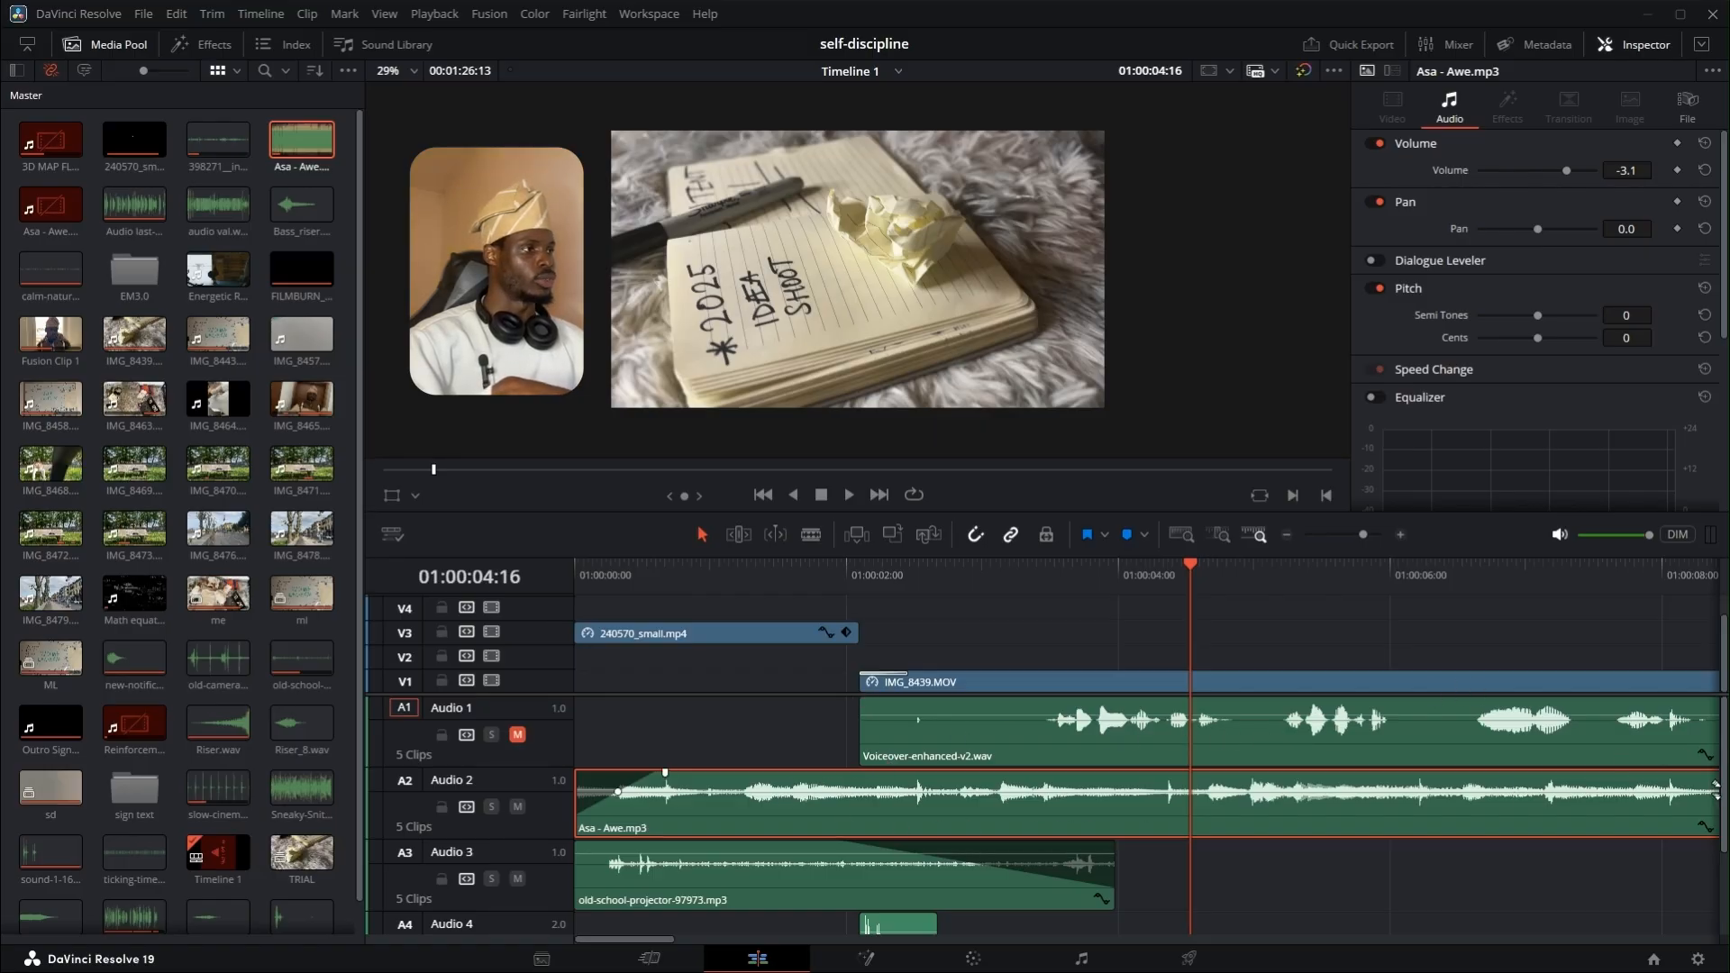
{"action": "scroll", "coordinate": [1722, 802], "scroll_direction": "down", "scroll_amount": 2}
{"action": "scroll", "coordinate": [1722, 855], "scroll_direction": "down", "scroll_amount": 1}
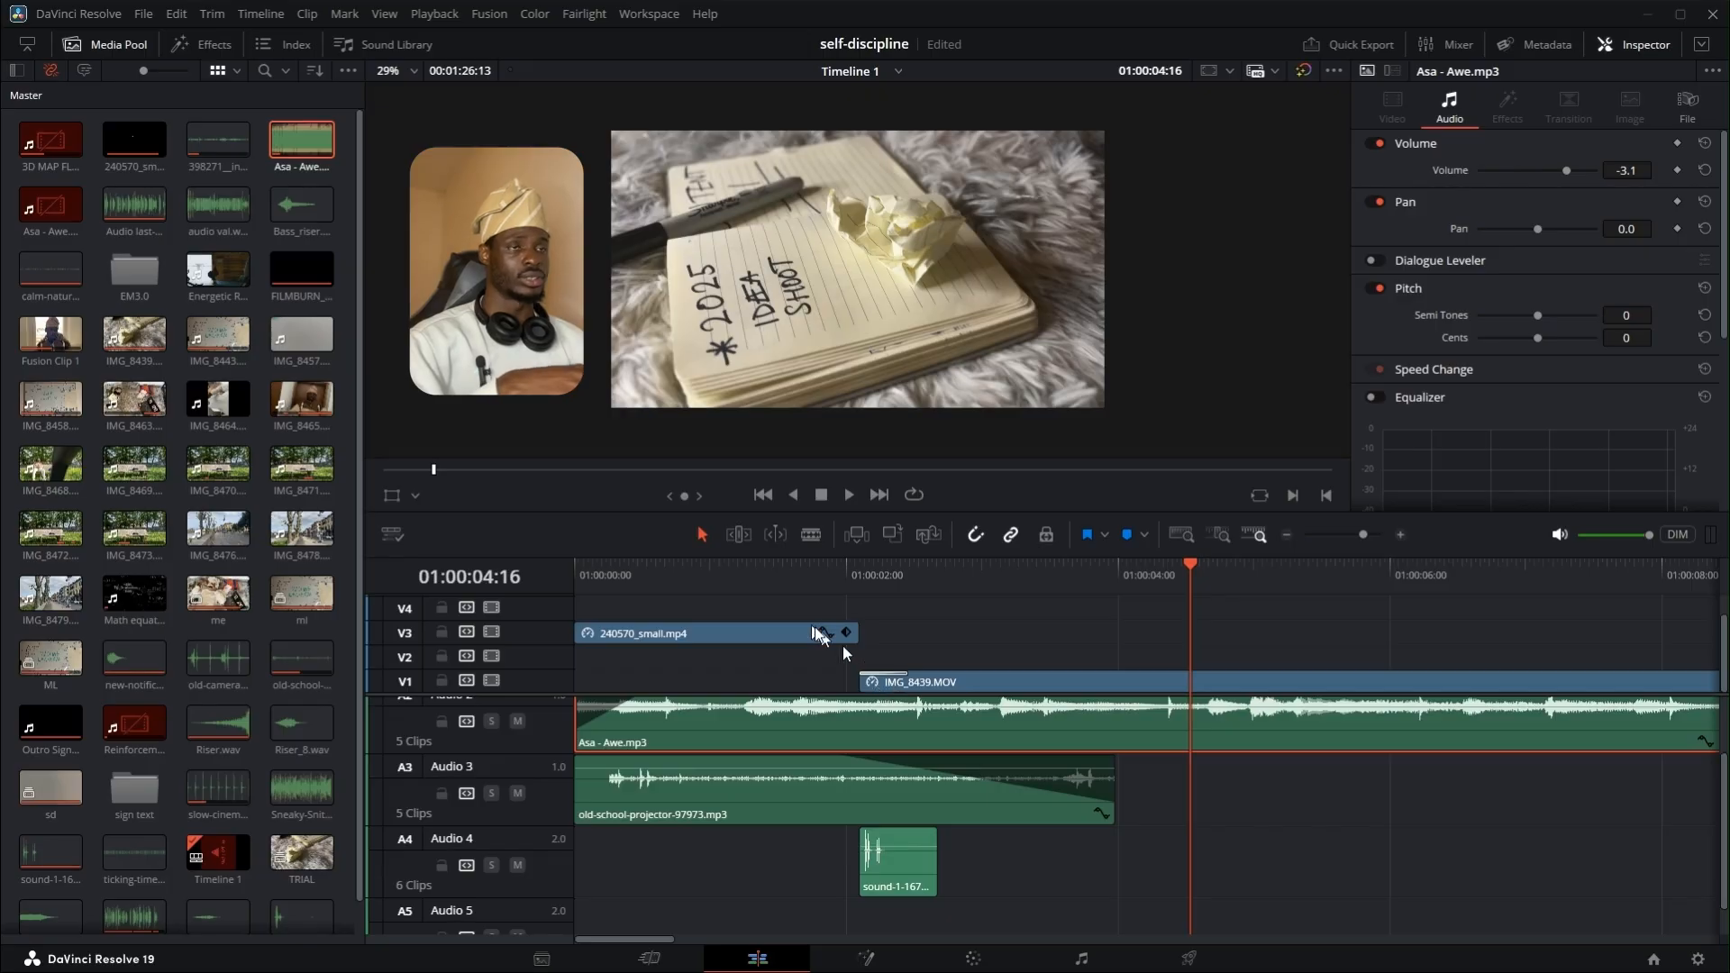
{"action": "left_click", "coordinate": [746, 570]}
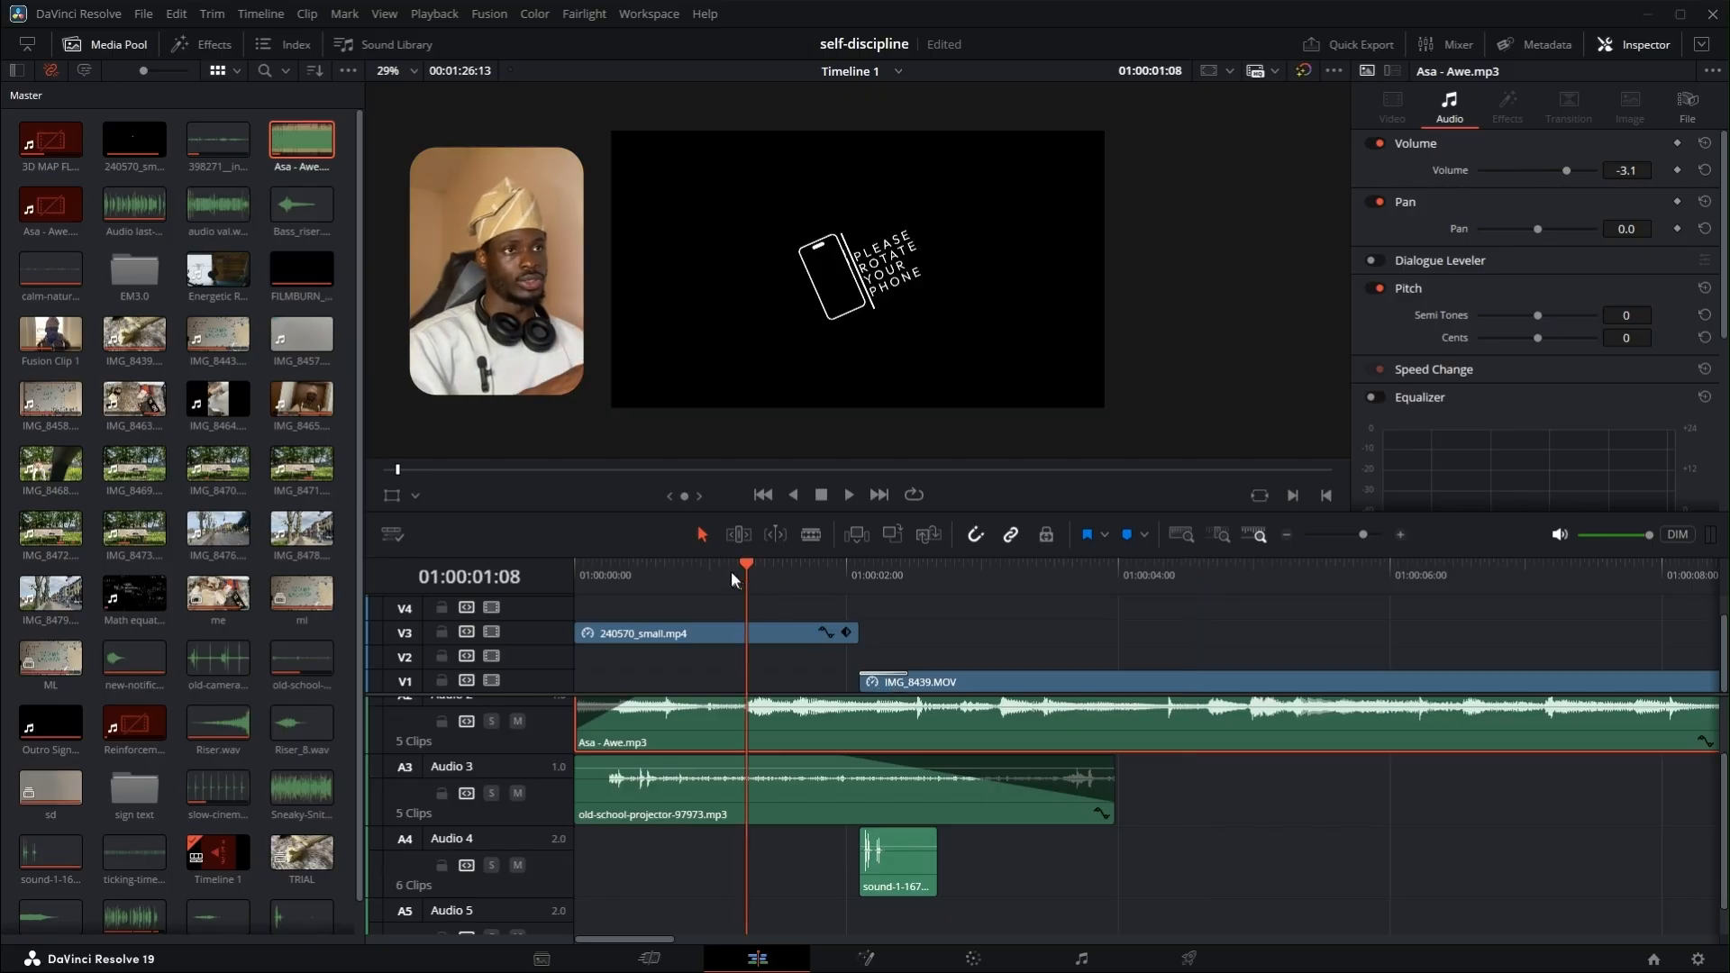
- Place the playhead at 01:00:01:21, select sound-1-167181.mp3 on Audio 4, and mute Audio 2 and Audio 3 to isolate it
{"action": "left_click_drag", "start_coordinate": [746, 565], "coordinate": [807, 658]}
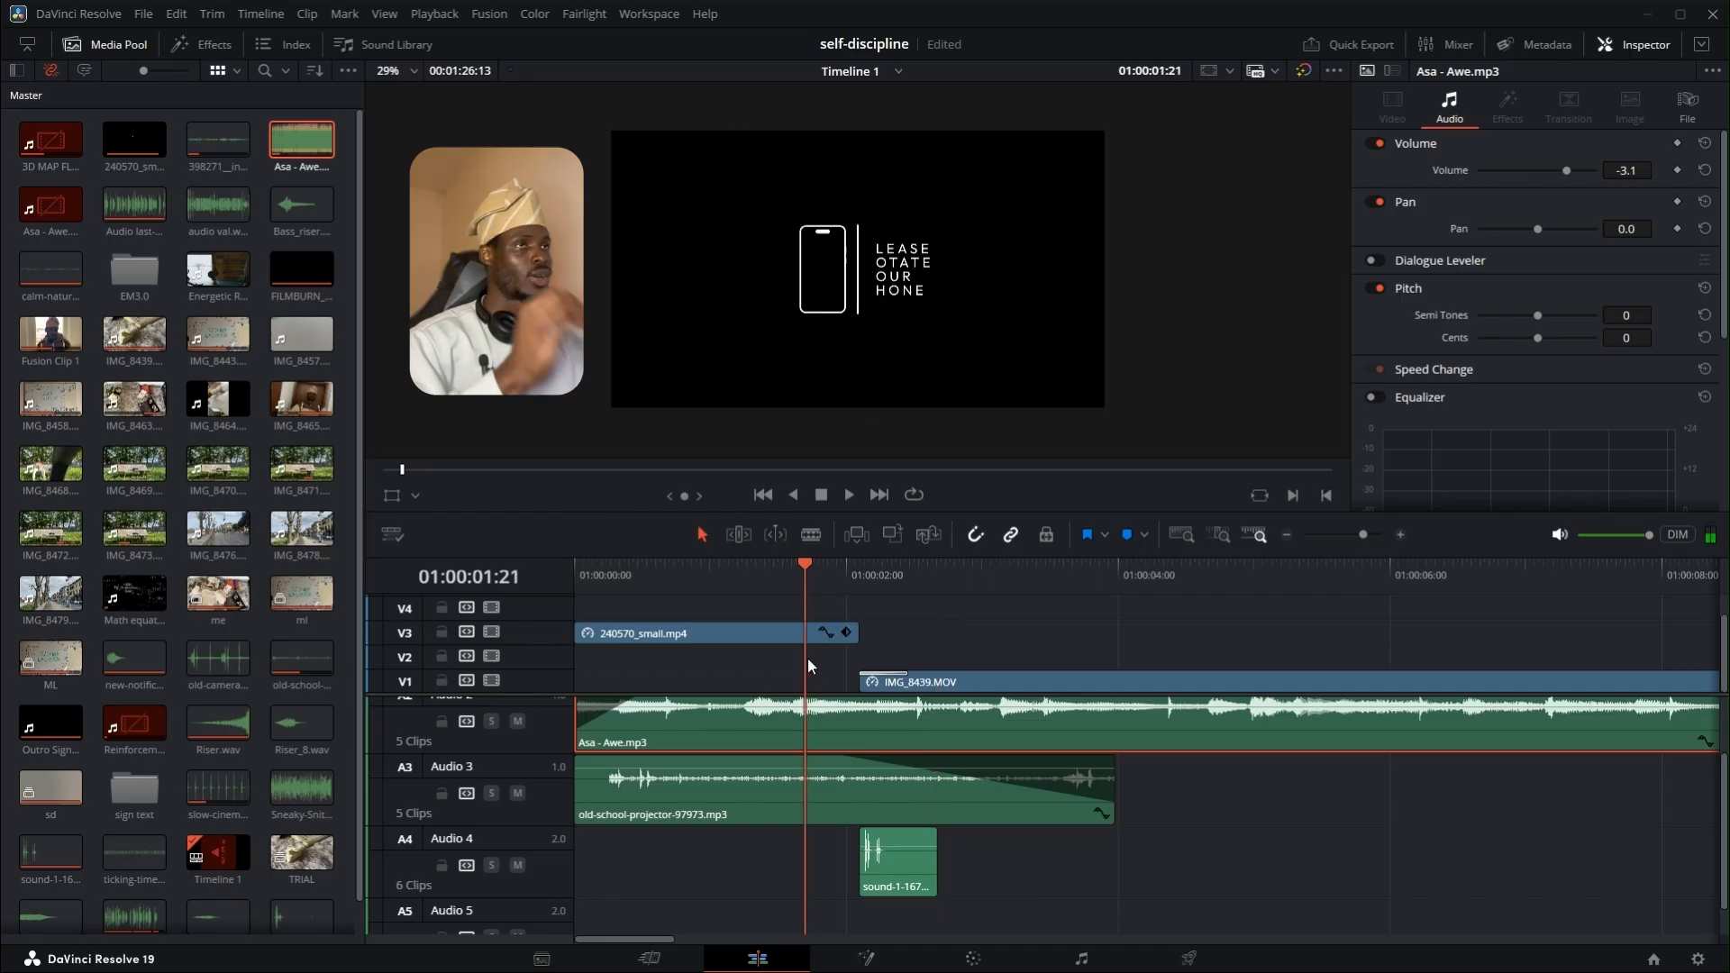
{"action": "left_click", "coordinate": [895, 850]}
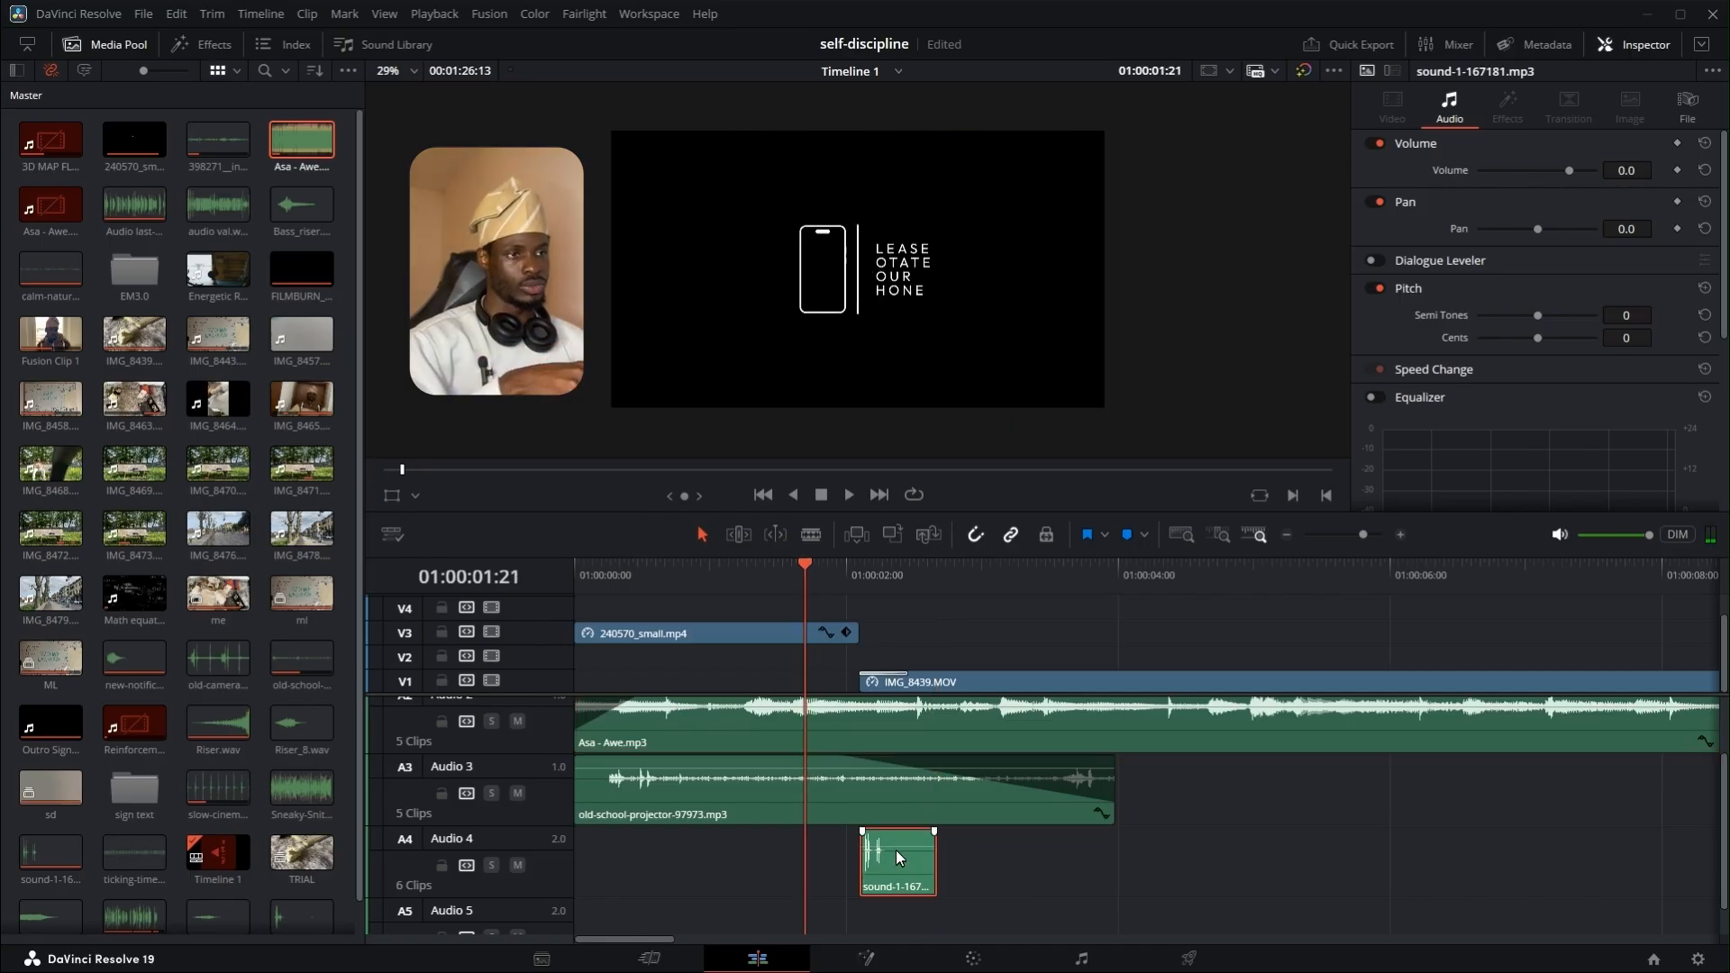
{"action": "left_click", "coordinate": [517, 793]}
{"action": "left_click", "coordinate": [520, 720]}
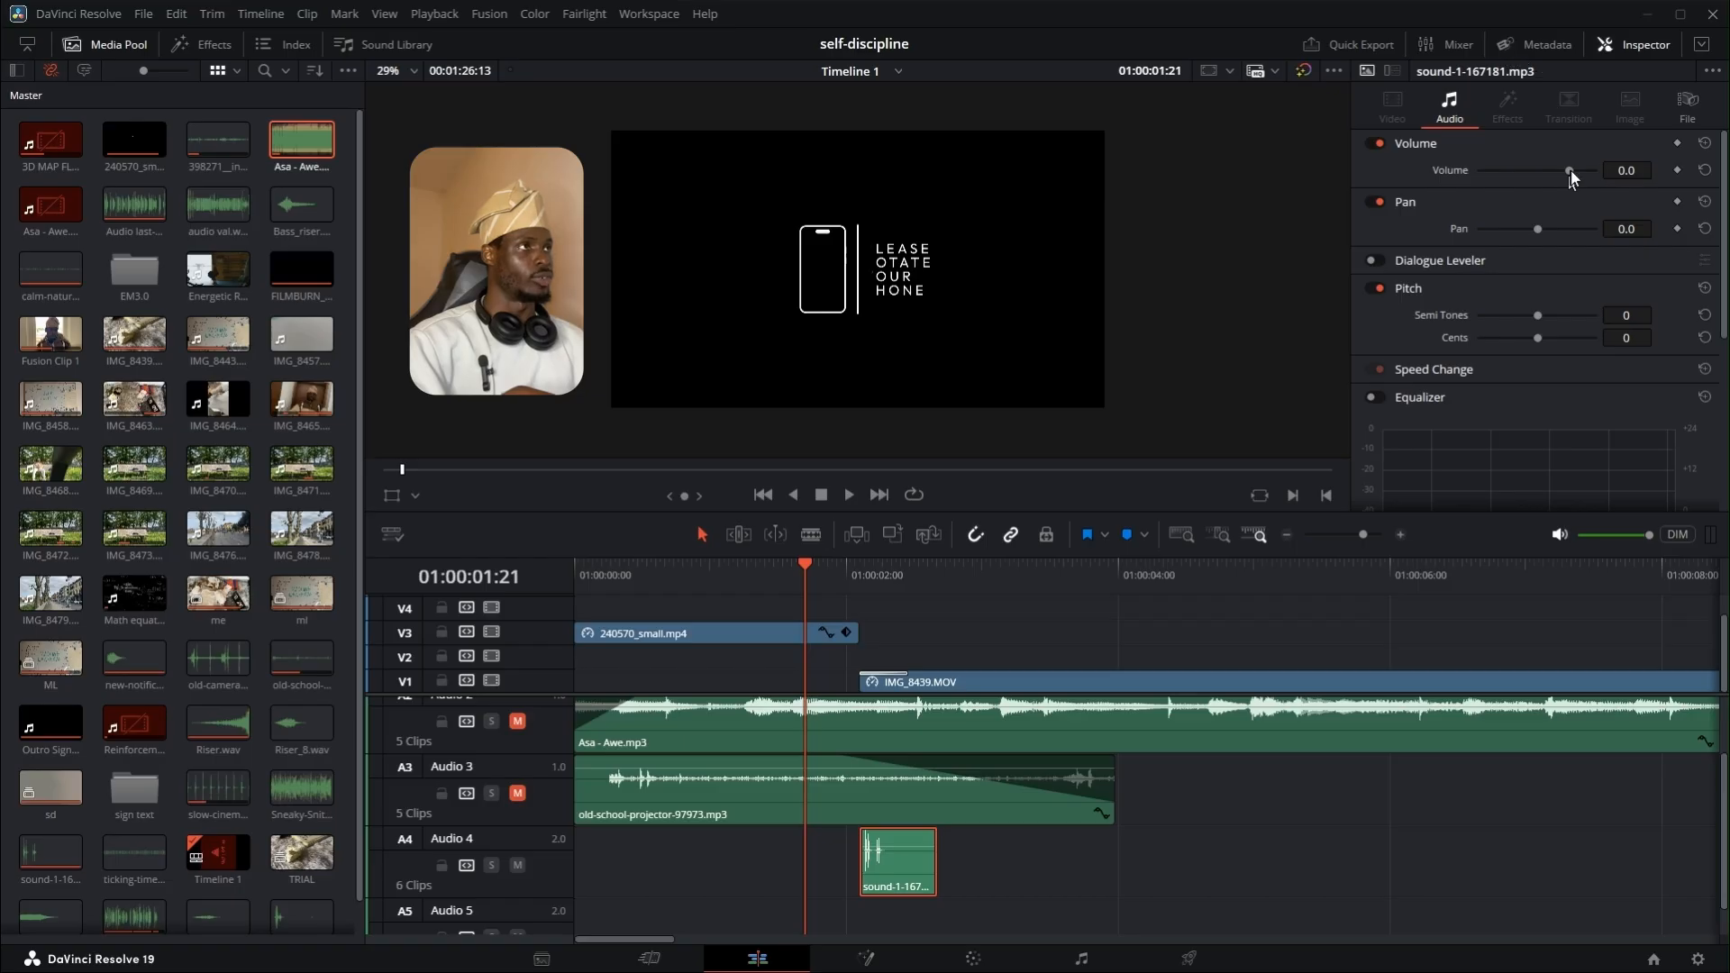
- Set the sound-1-167181.mp3 volume to 14.1 and repeatedly play the transition into IMG_8439.MOV to hear the effect alone
{"action": "left_click_drag", "start_coordinate": [1570, 173], "coordinate": [1581, 170]}
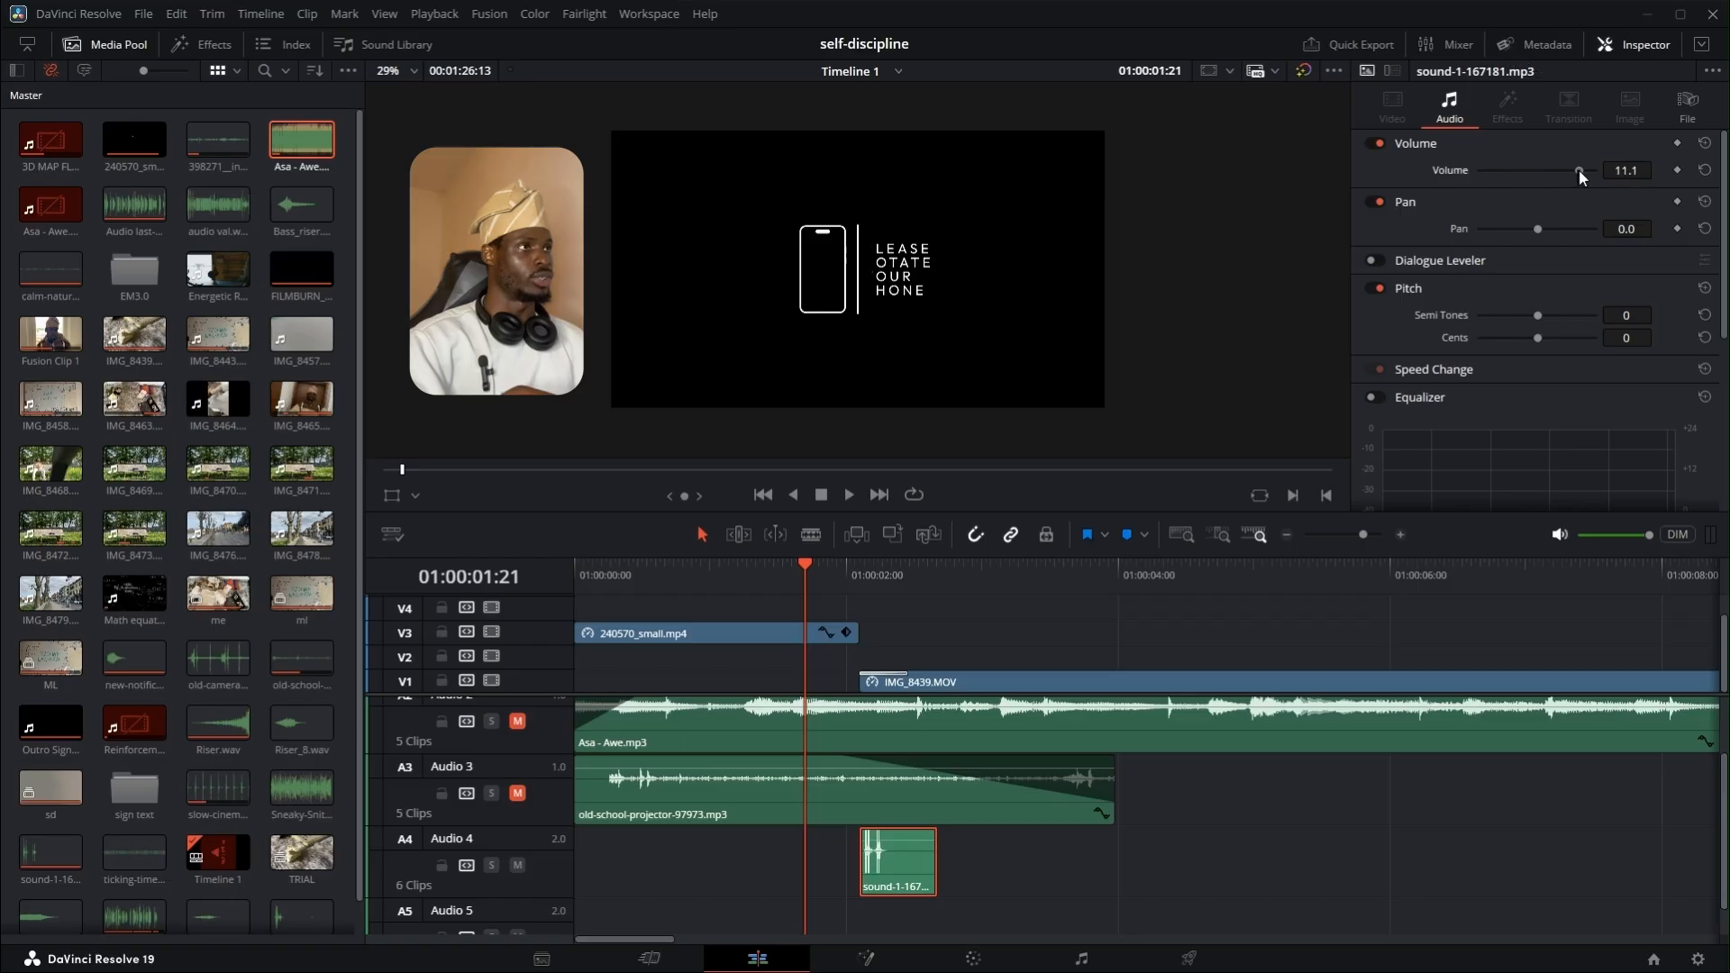
{"action": "left_click", "coordinate": [751, 558]}
{"action": "key", "text": "space"}
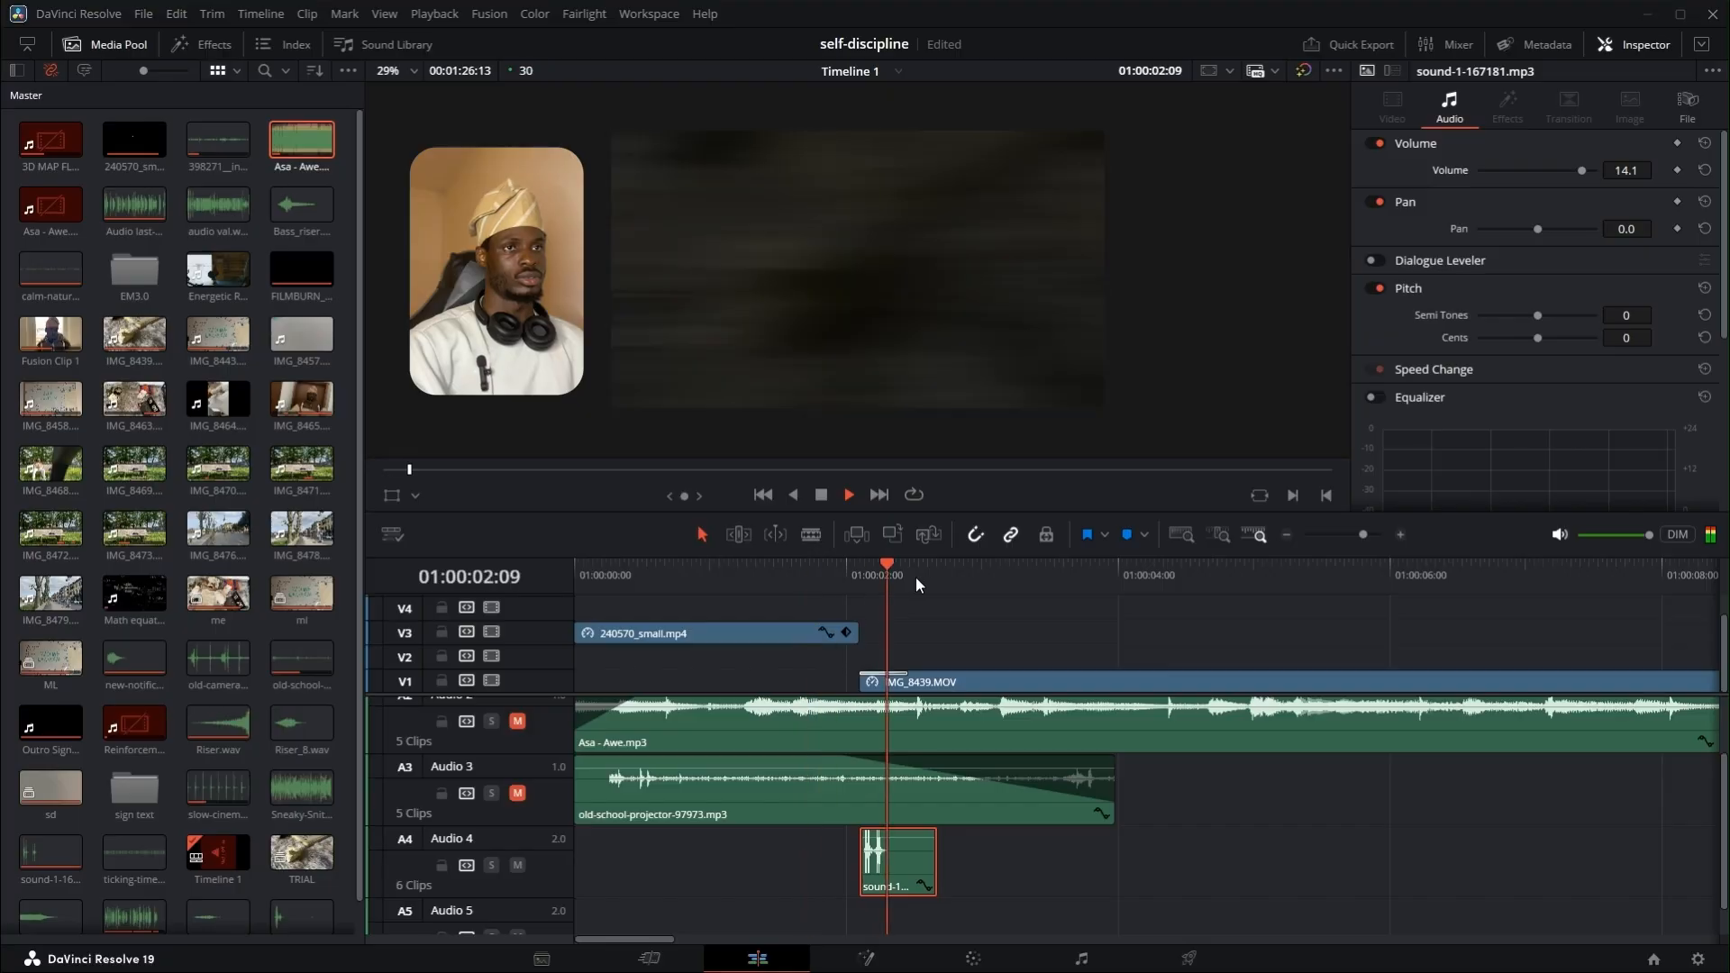
{"action": "key", "text": "space"}
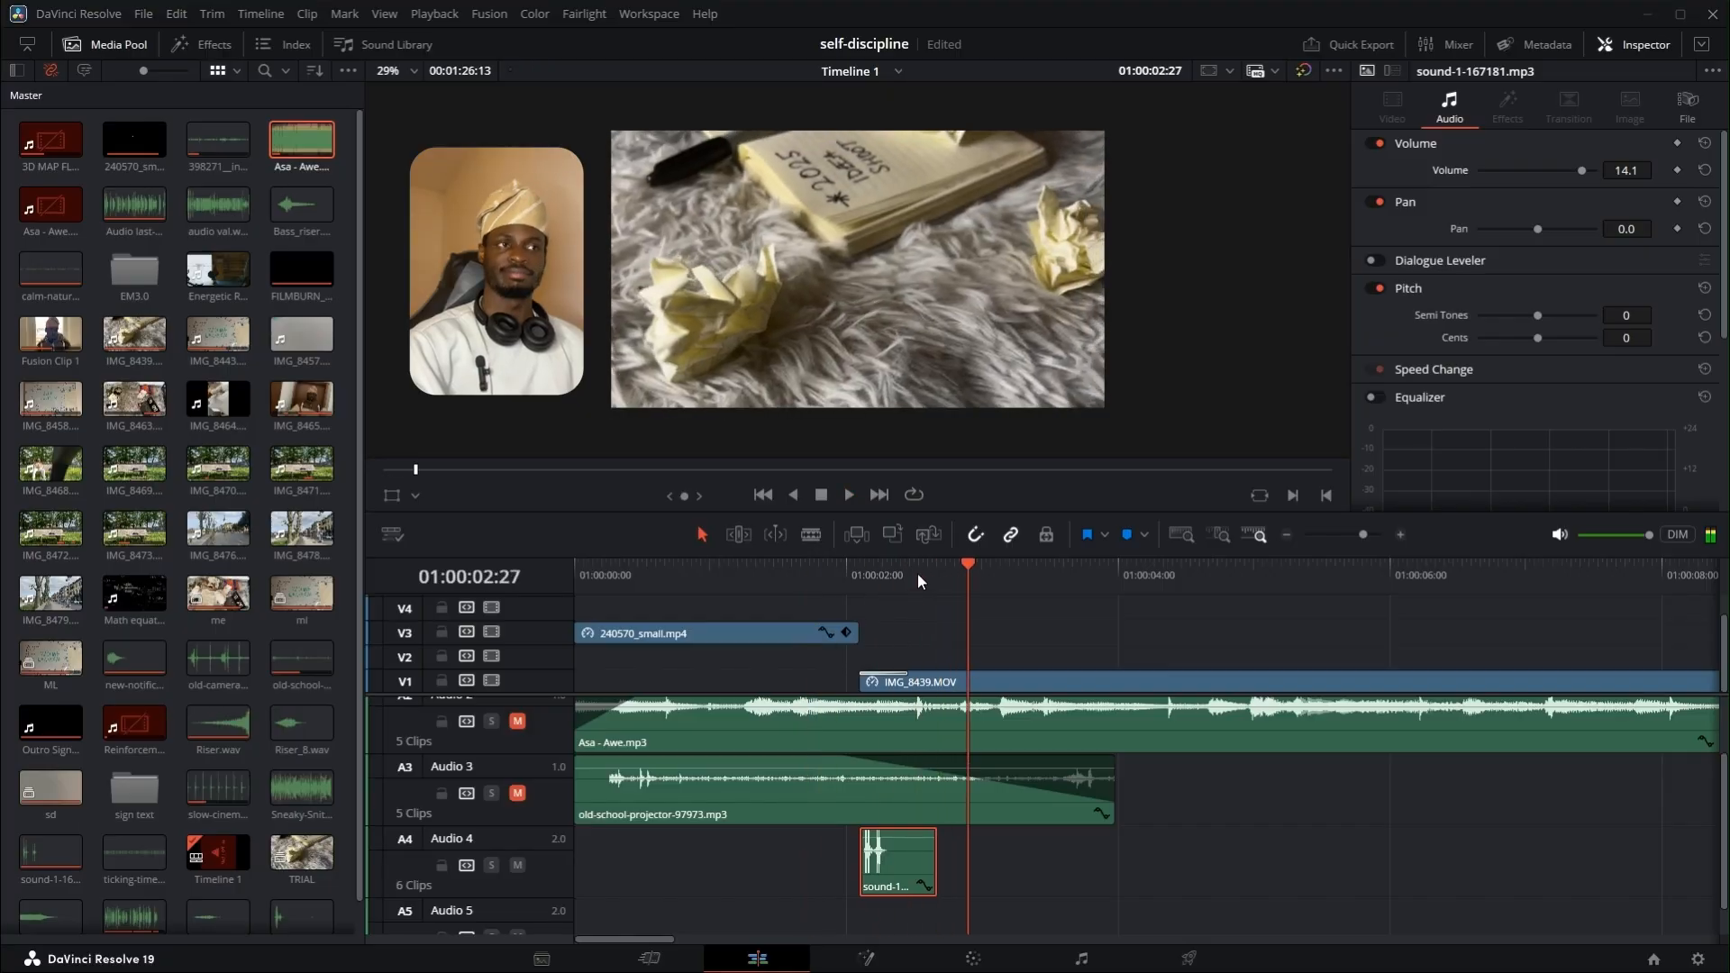
{"action": "left_click", "coordinate": [790, 563]}
{"action": "key", "text": "space"}
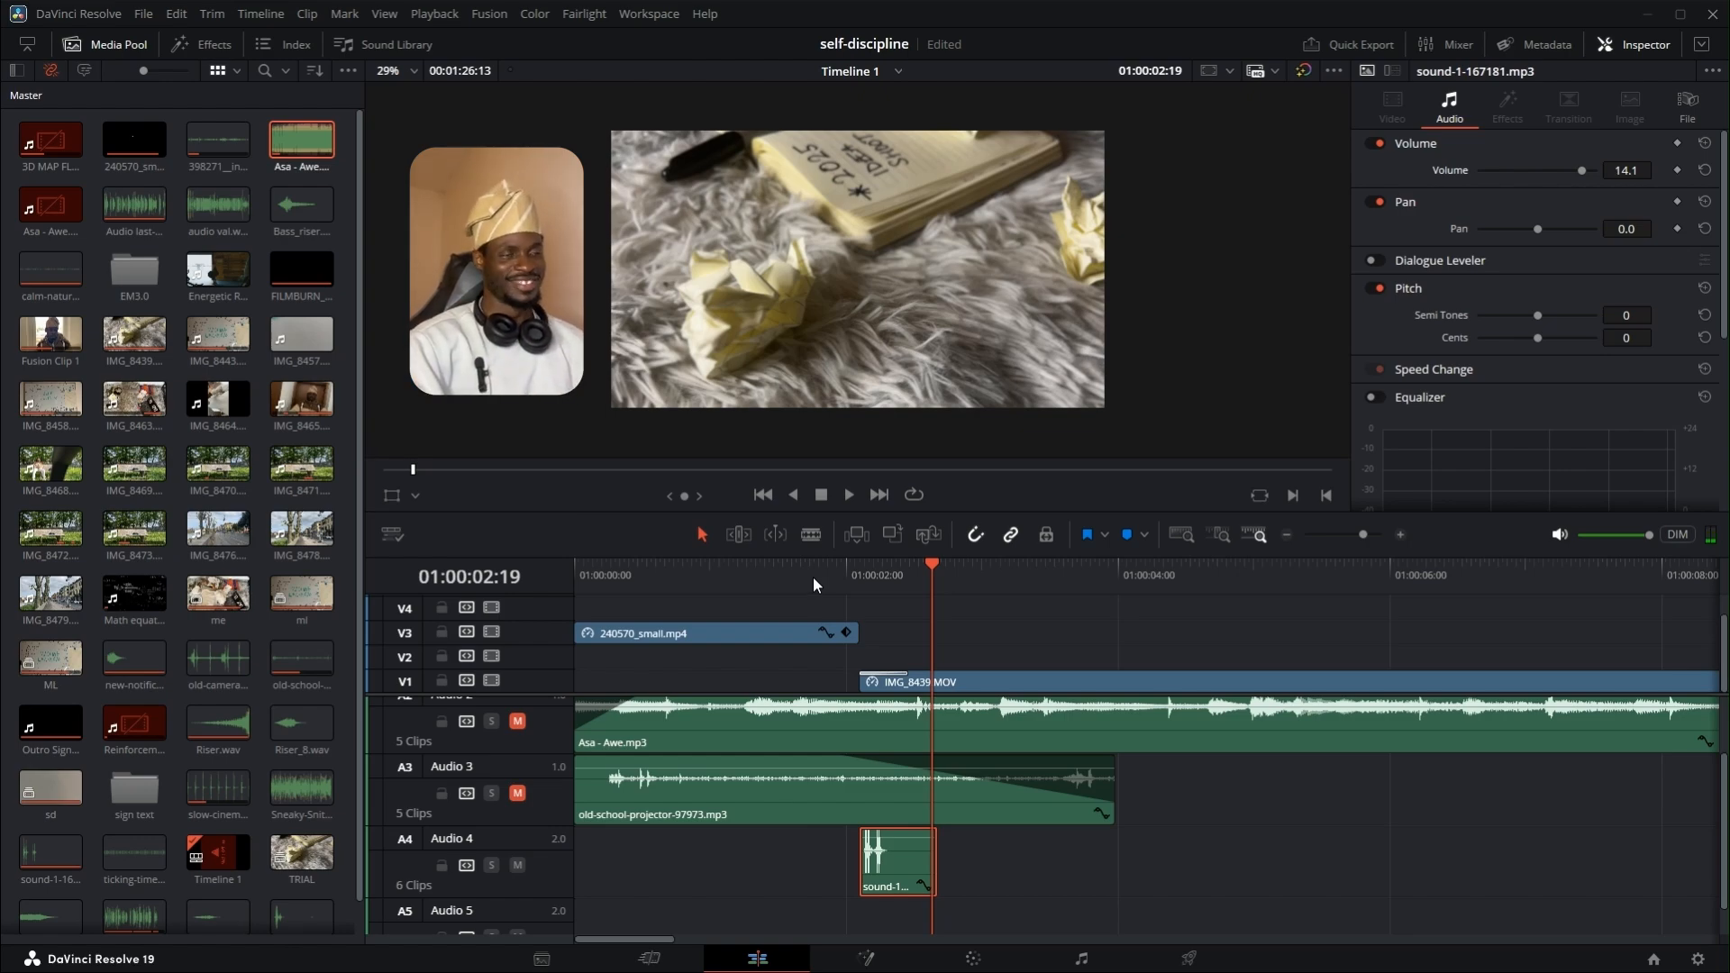
{"action": "left_click", "coordinate": [813, 566]}
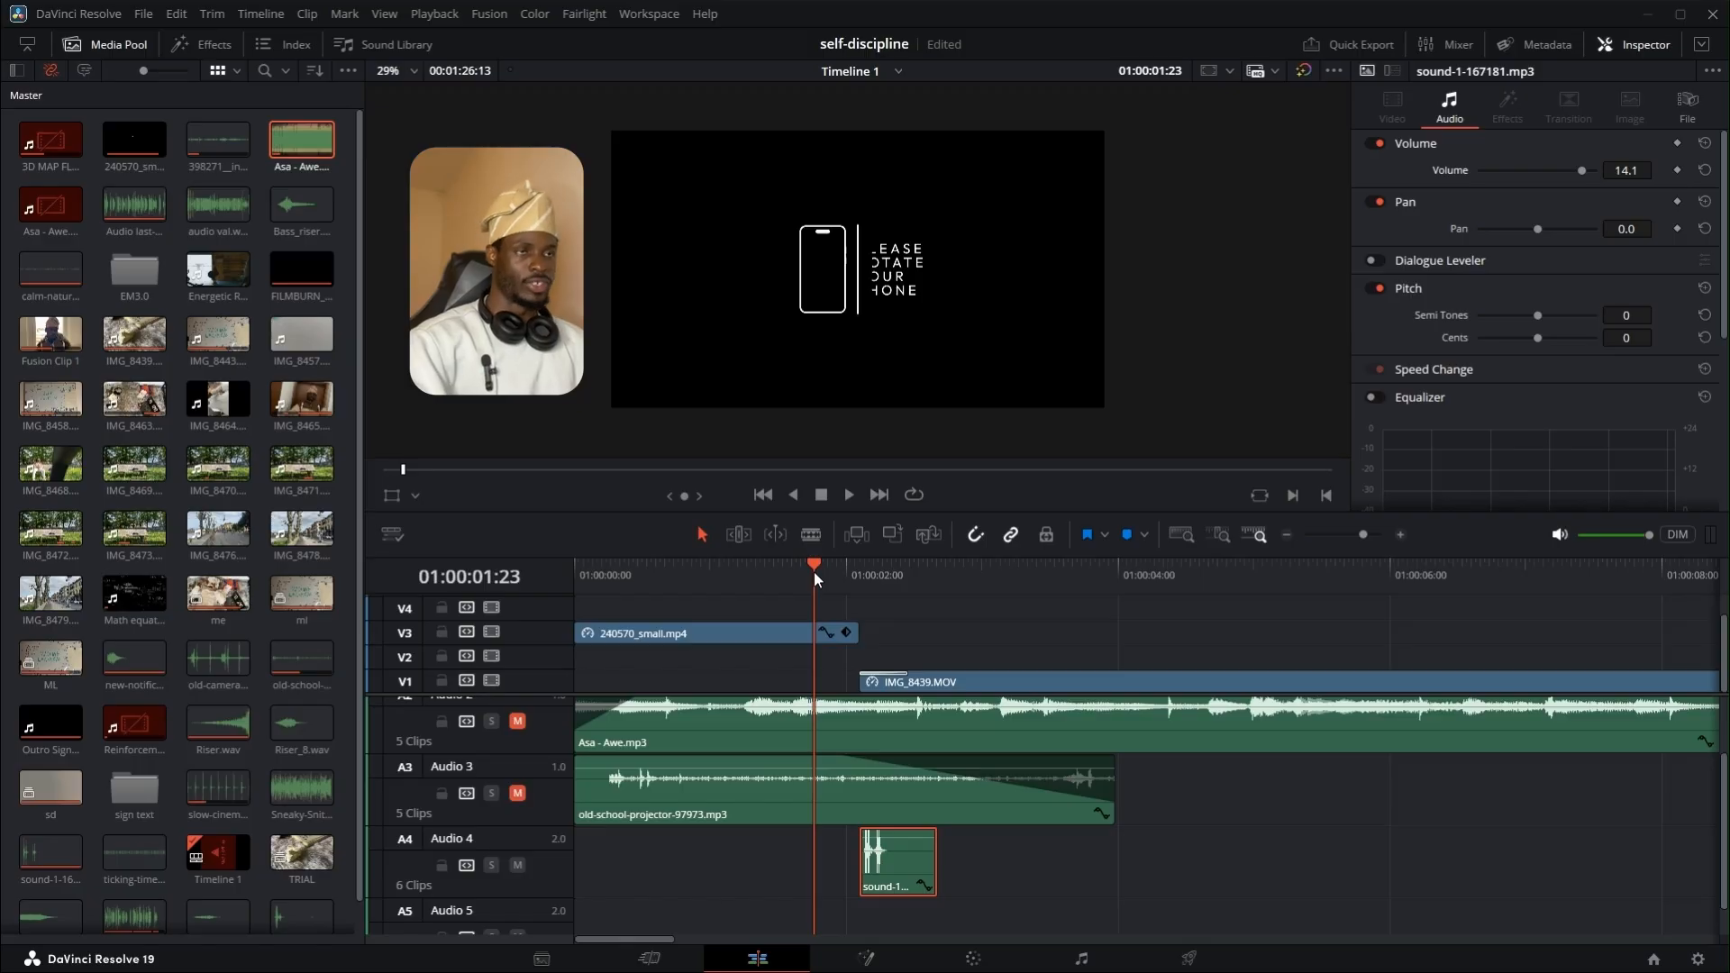
{"action": "key", "text": "space"}
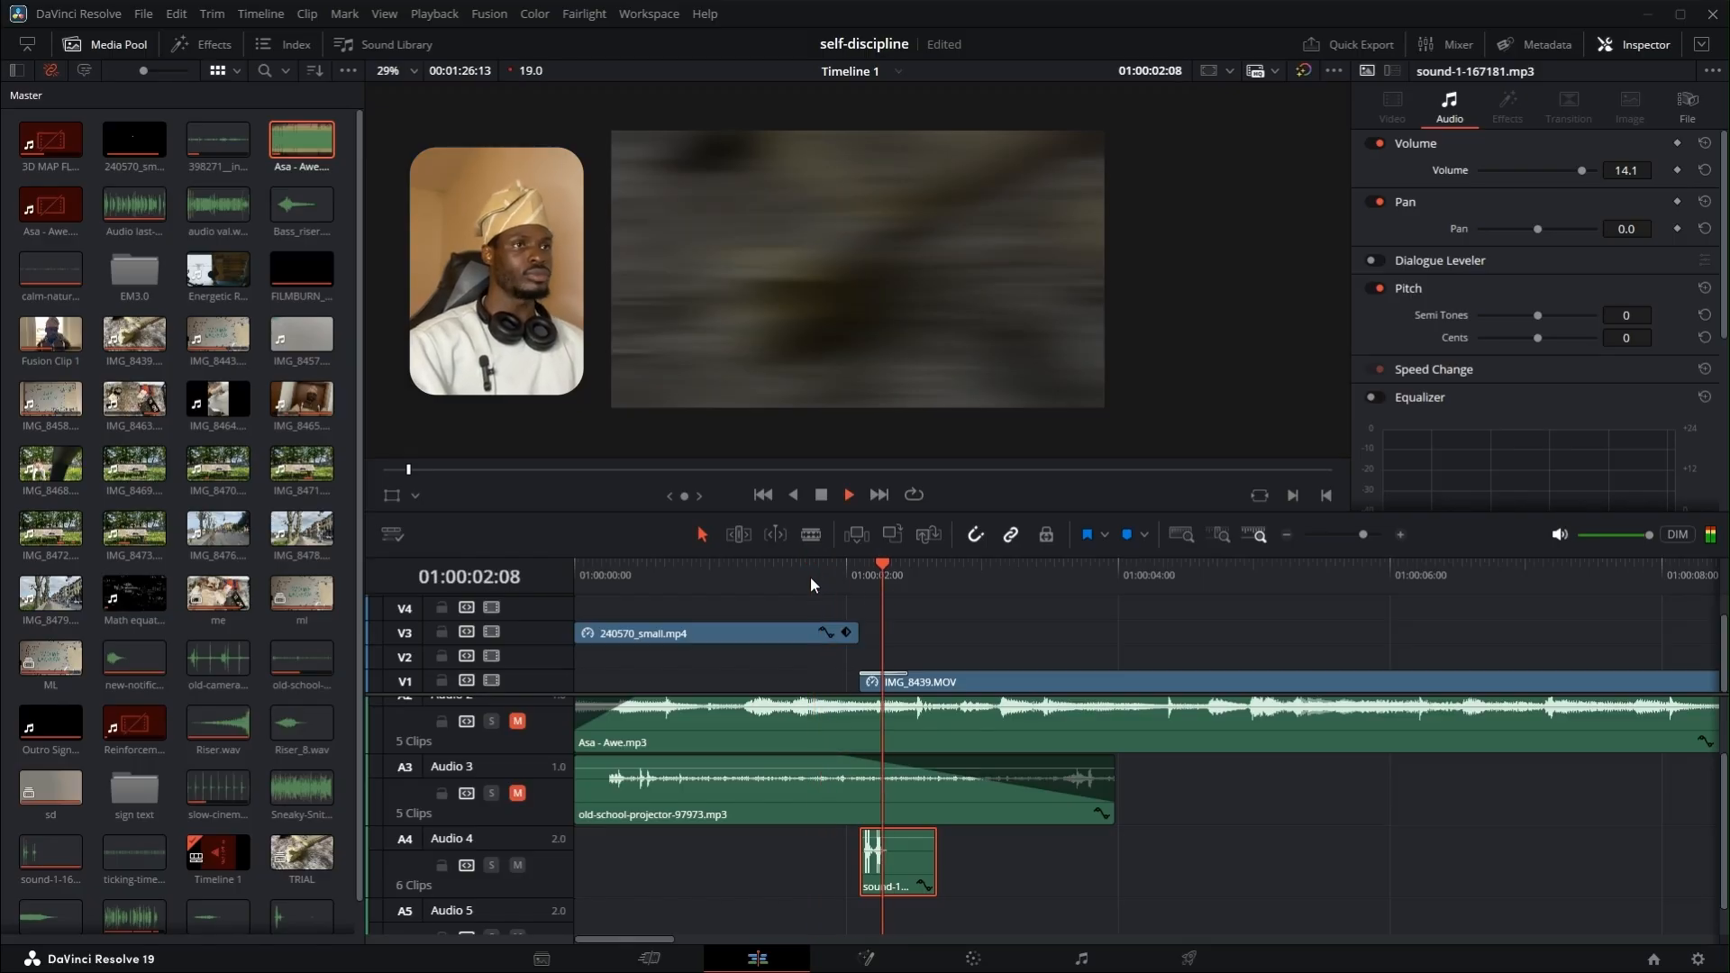
- Unmute Audio 2 and Audio 3, set the sound-1-167181.mp3 volume to -2.8, and play the opening from 01:00:00:06
{"action": "left_click", "coordinate": [519, 721]}
{"action": "left_click", "coordinate": [517, 793]}
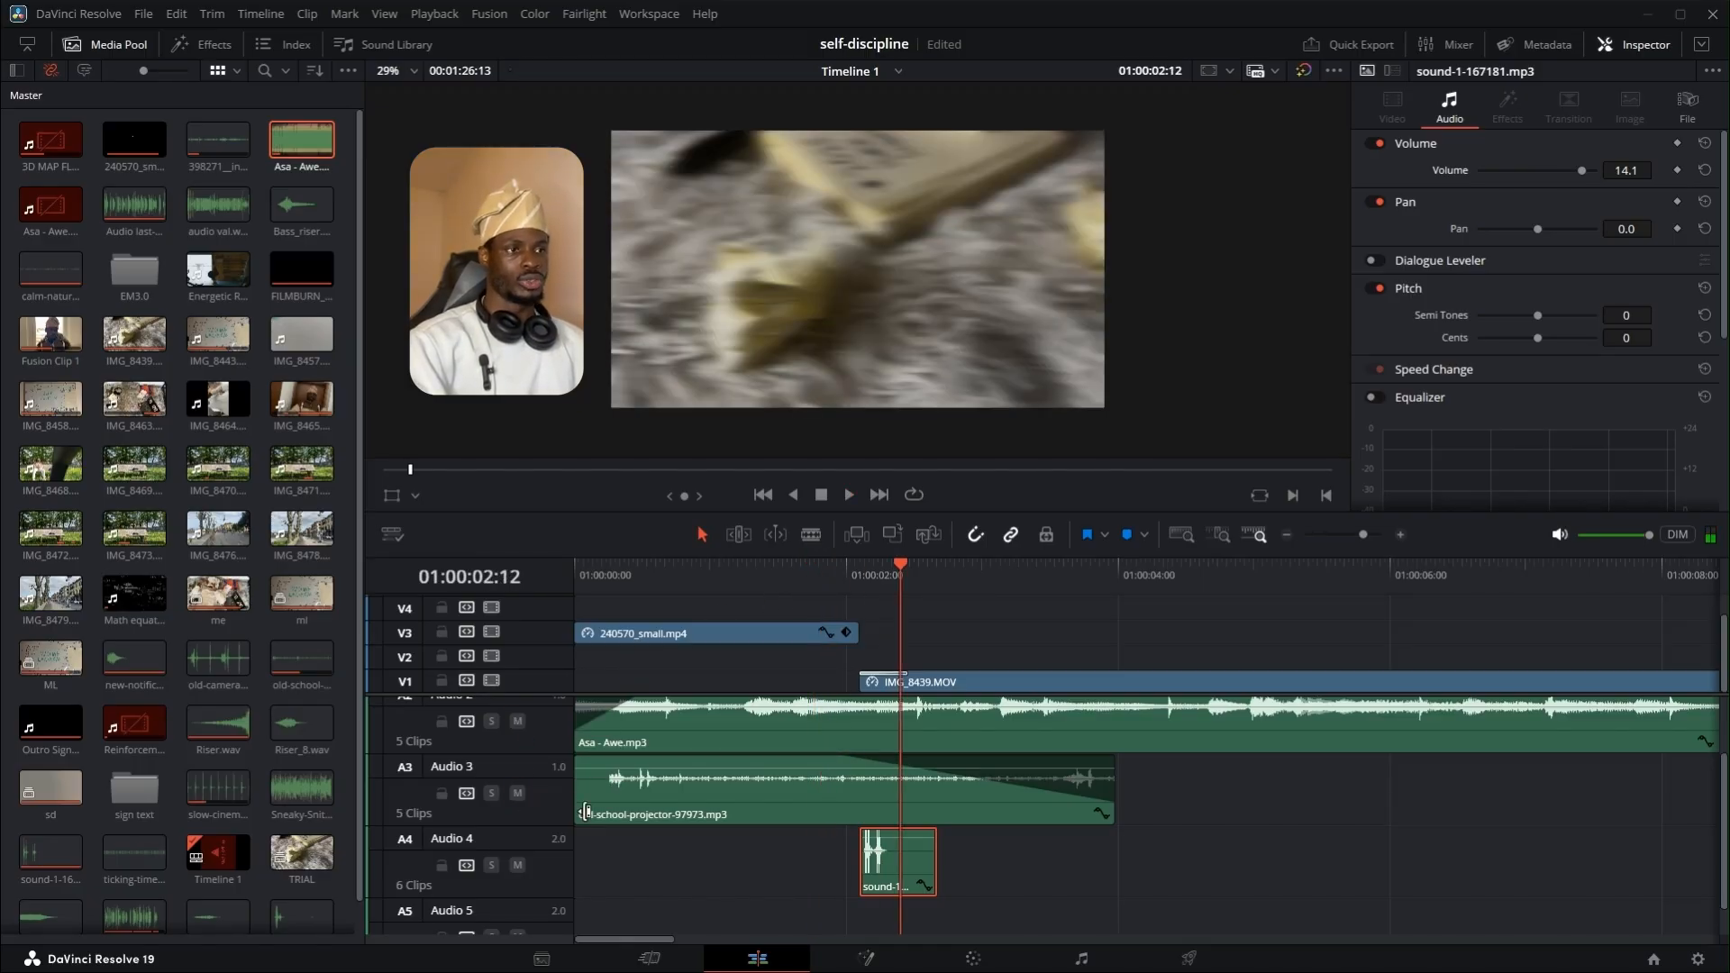
{"action": "left_click_drag", "start_coordinate": [1564, 164], "coordinate": [1566, 170]}
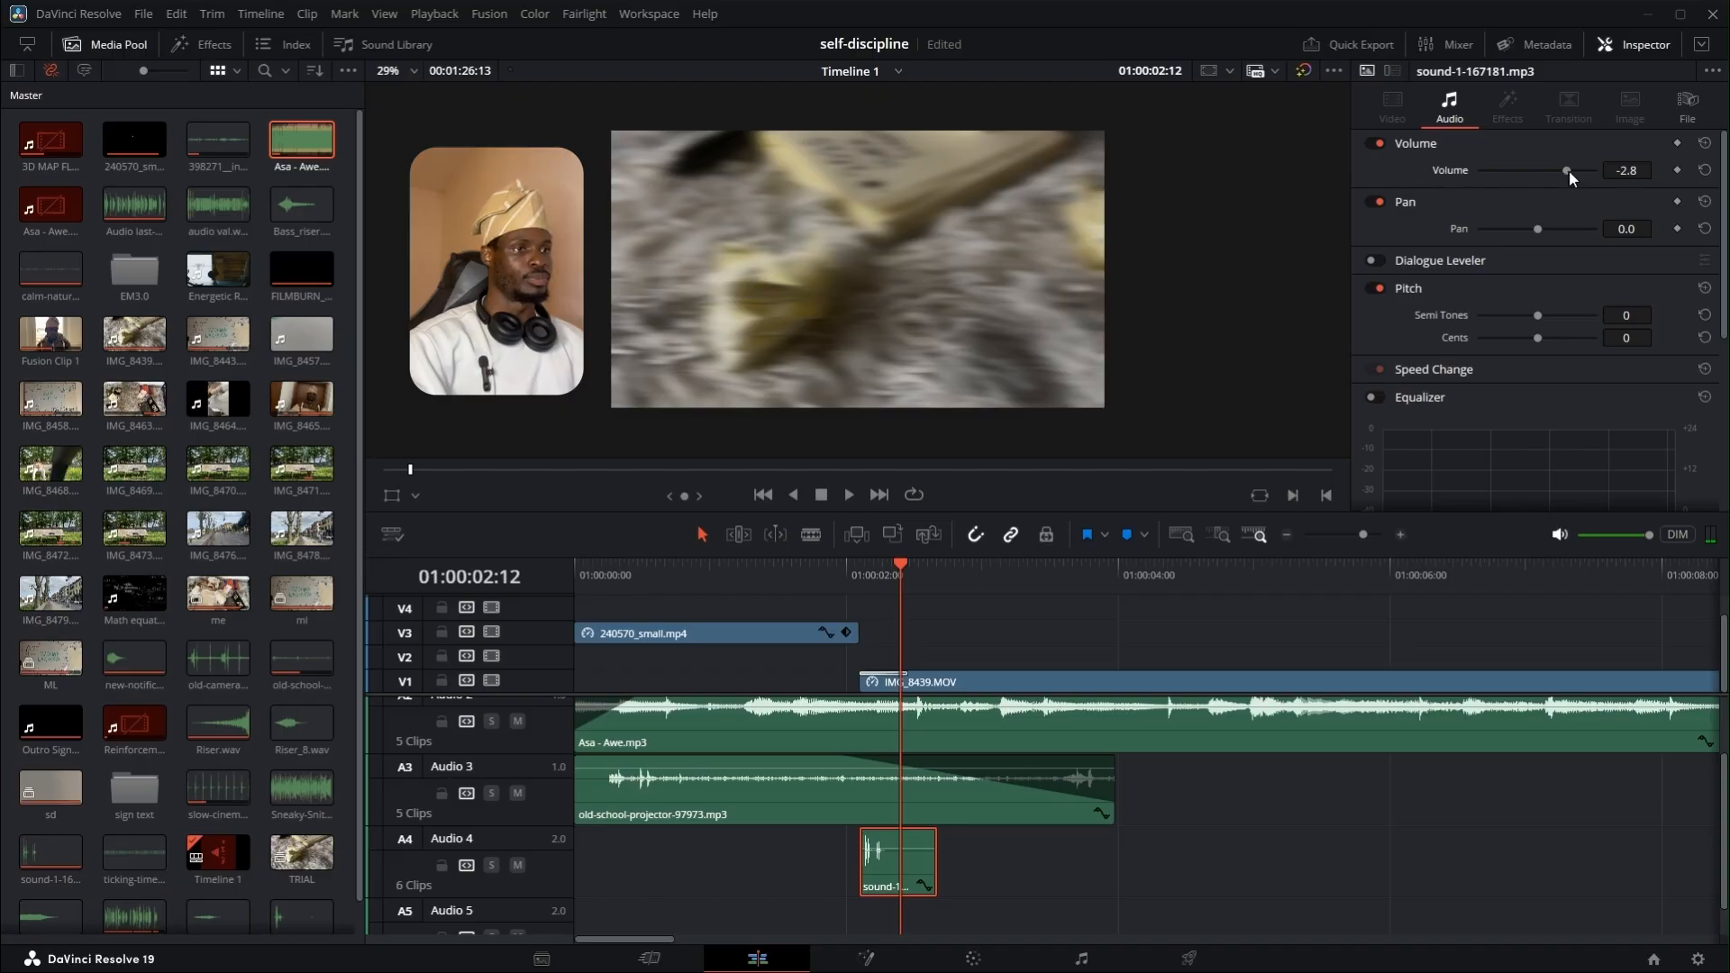
{"action": "left_click", "coordinate": [600, 575]}
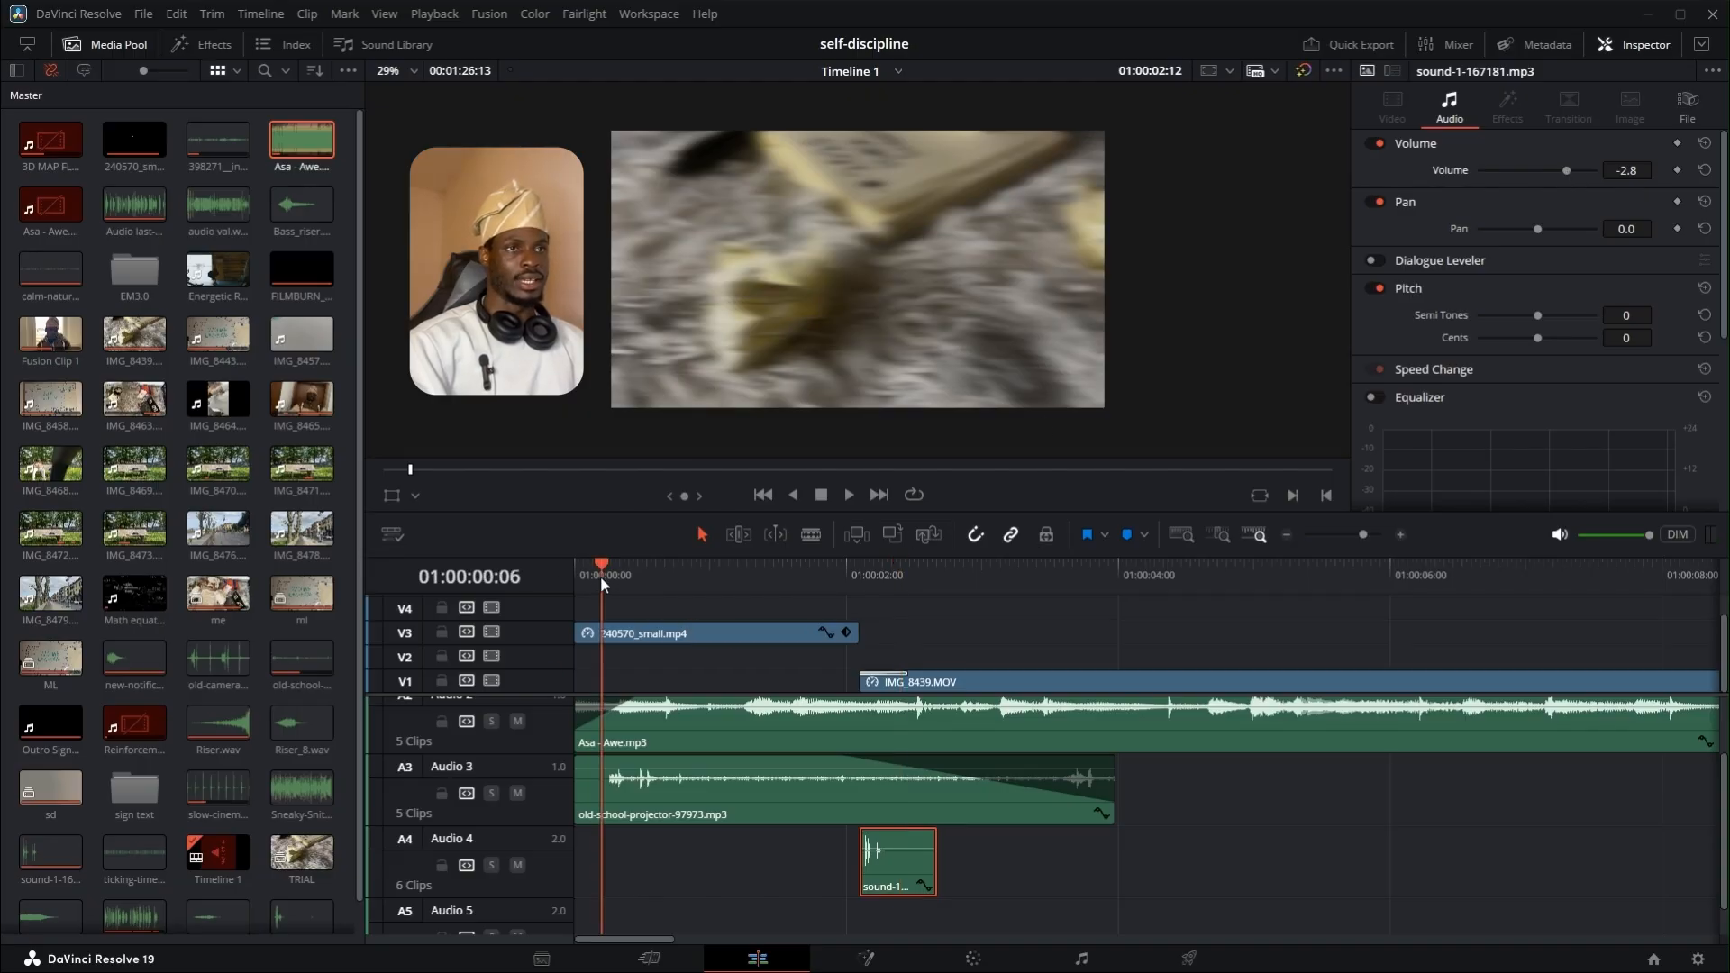
{"action": "key", "text": "space"}
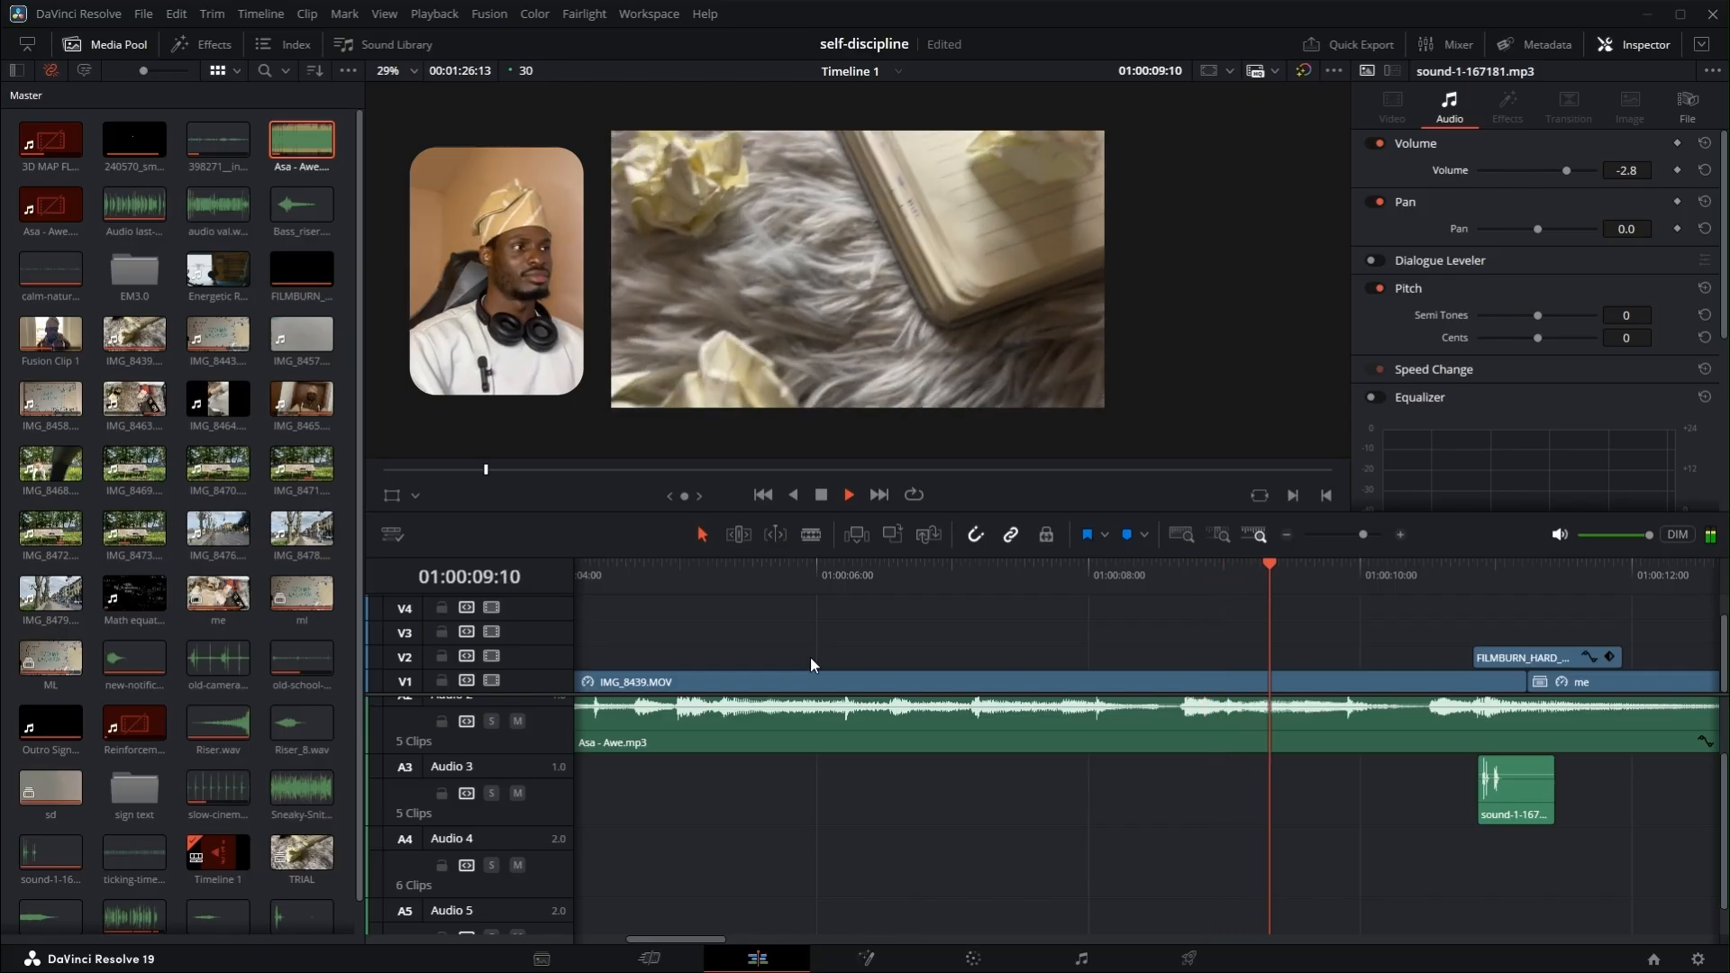
{"action": "key", "text": "space"}
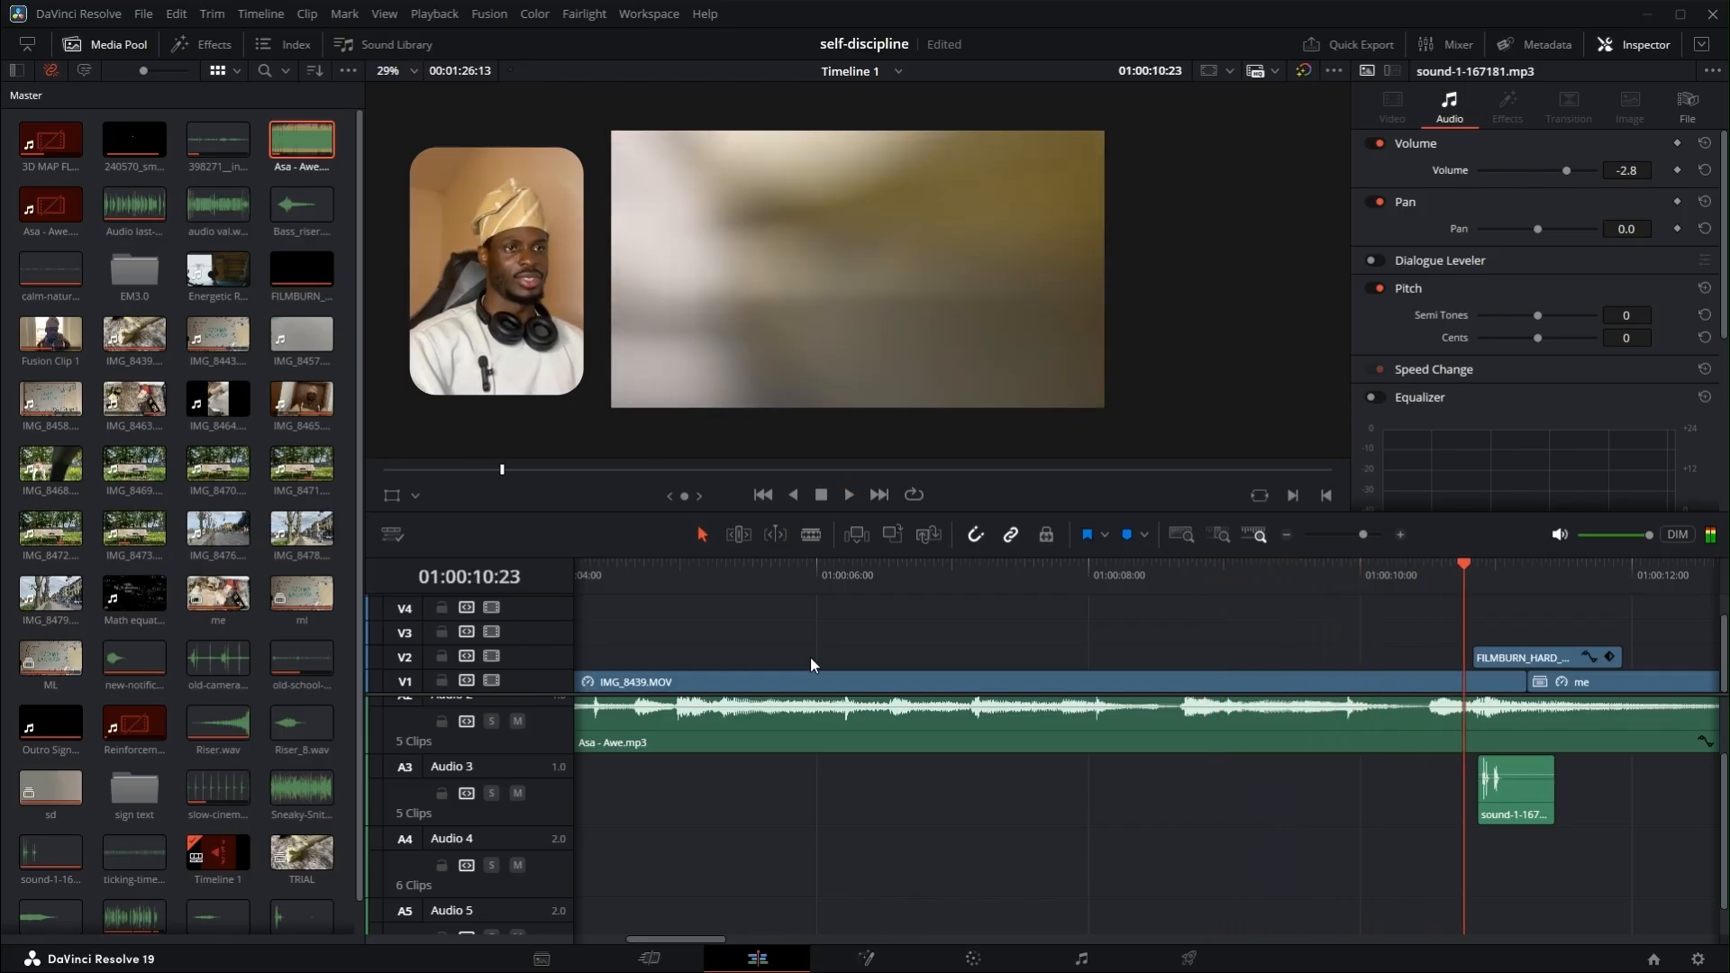
- Select the first Voiceover-enhanced-v2.wav clip on Audio 1 and return the playhead to the timeline start
{"action": "scroll", "coordinate": [495, 793], "scroll_direction": "up", "scroll_amount": 2}
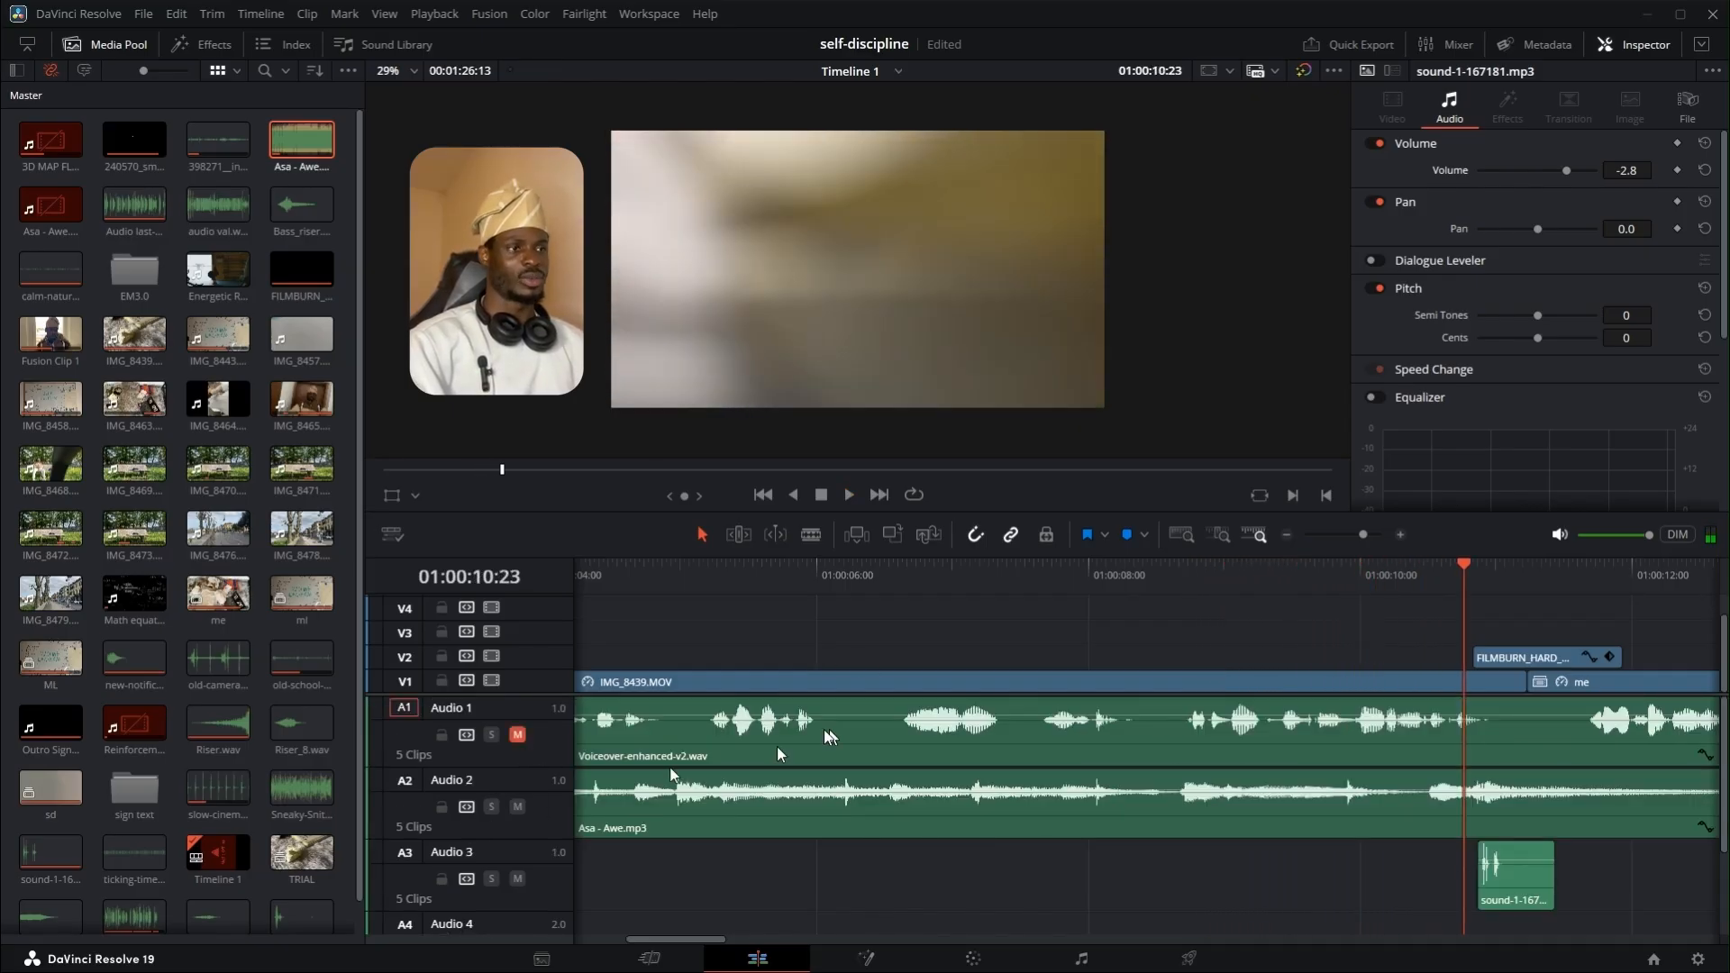
{"action": "left_click_drag", "start_coordinate": [695, 938], "coordinate": [570, 940]}
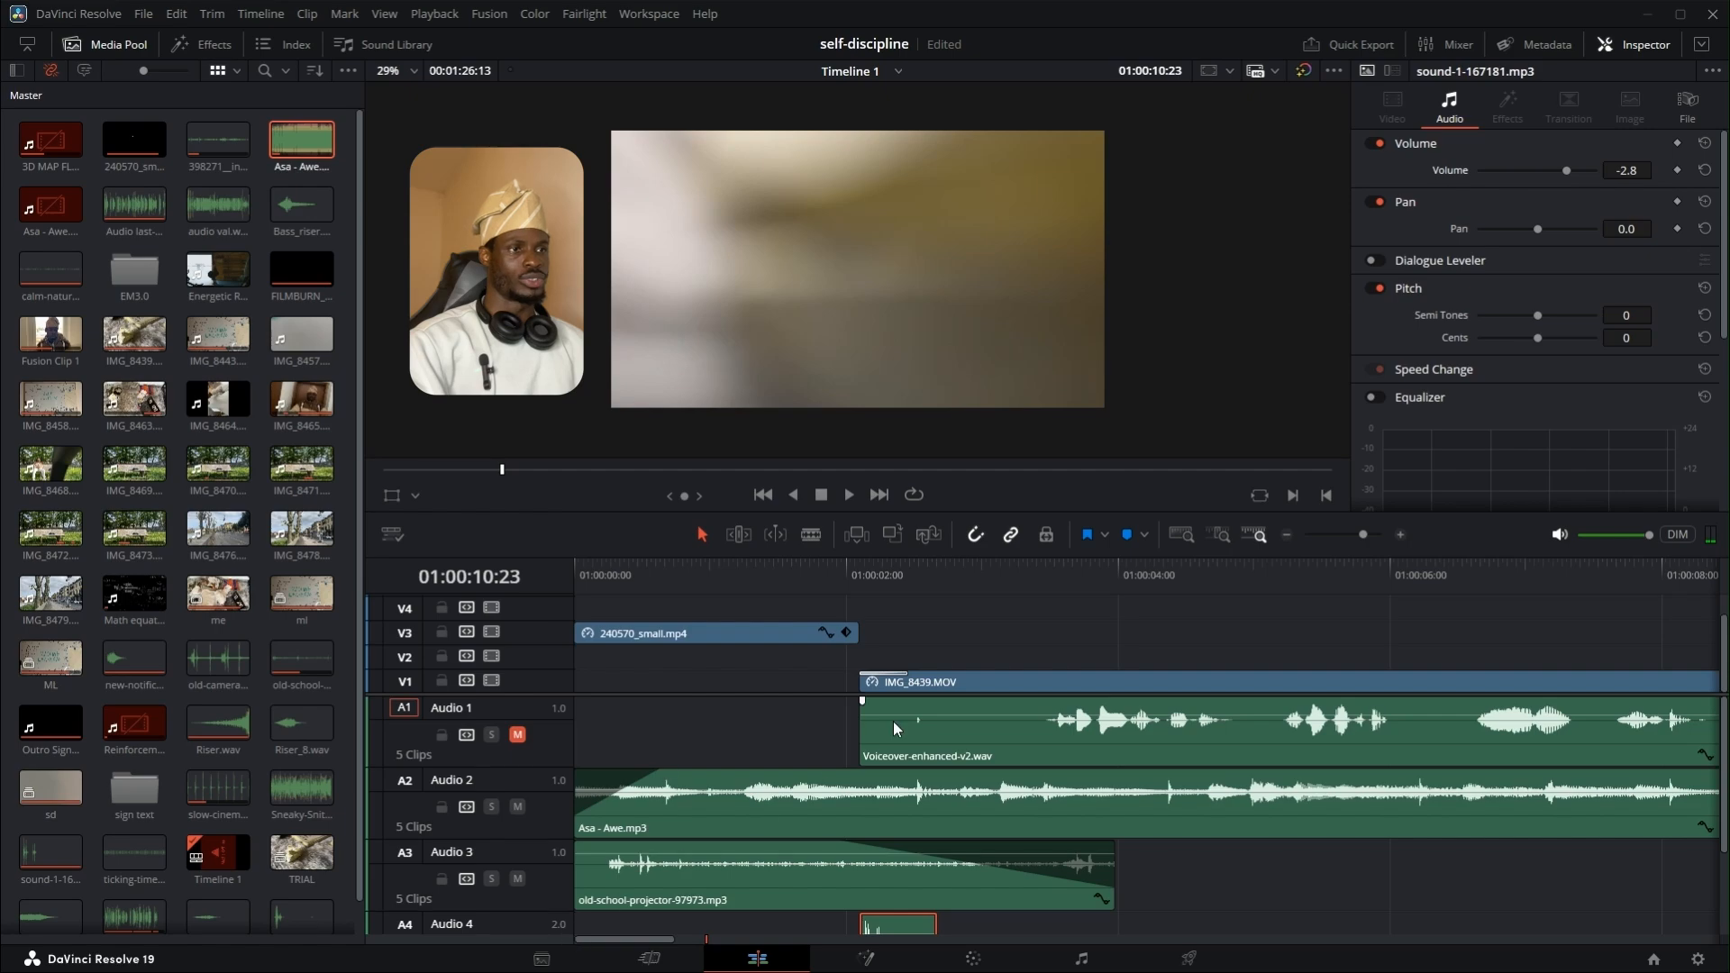
{"action": "left_click", "coordinate": [922, 732]}
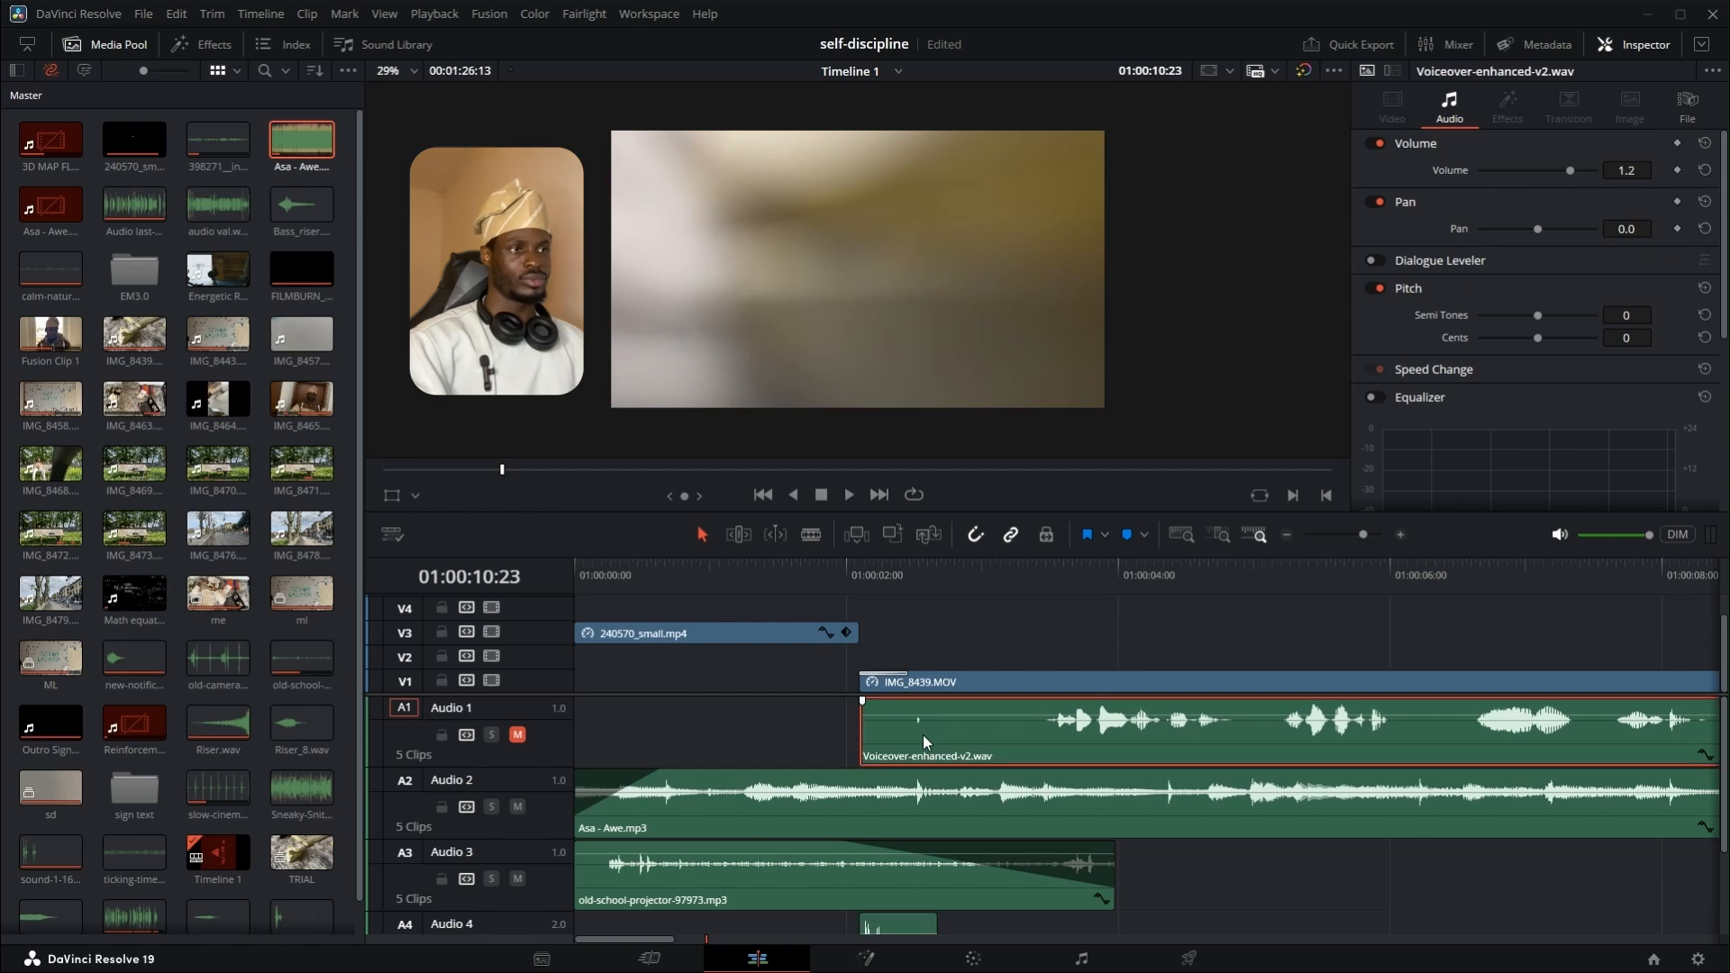
{"action": "left_click", "coordinate": [691, 570]}
{"action": "left_click_drag", "start_coordinate": [691, 573], "coordinate": [578, 576]}
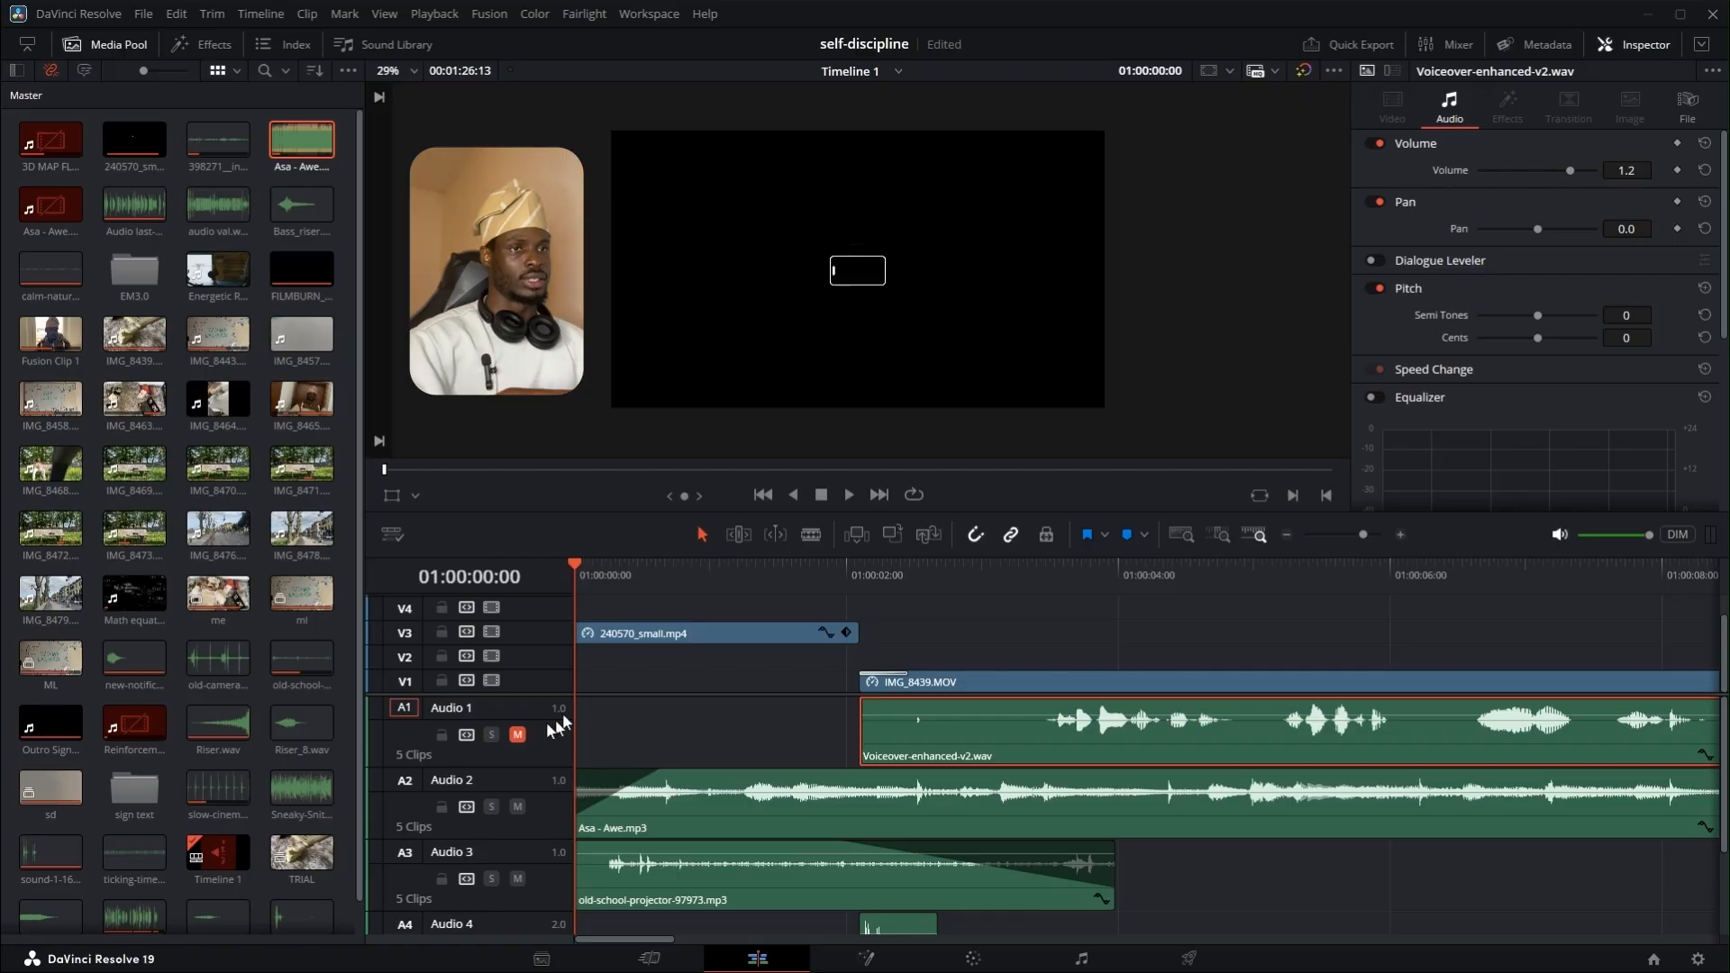
- Mute Audio 2 and Audio 3 and unmute Audio 1 to isolate the voiceover
{"action": "left_click", "coordinate": [518, 808]}
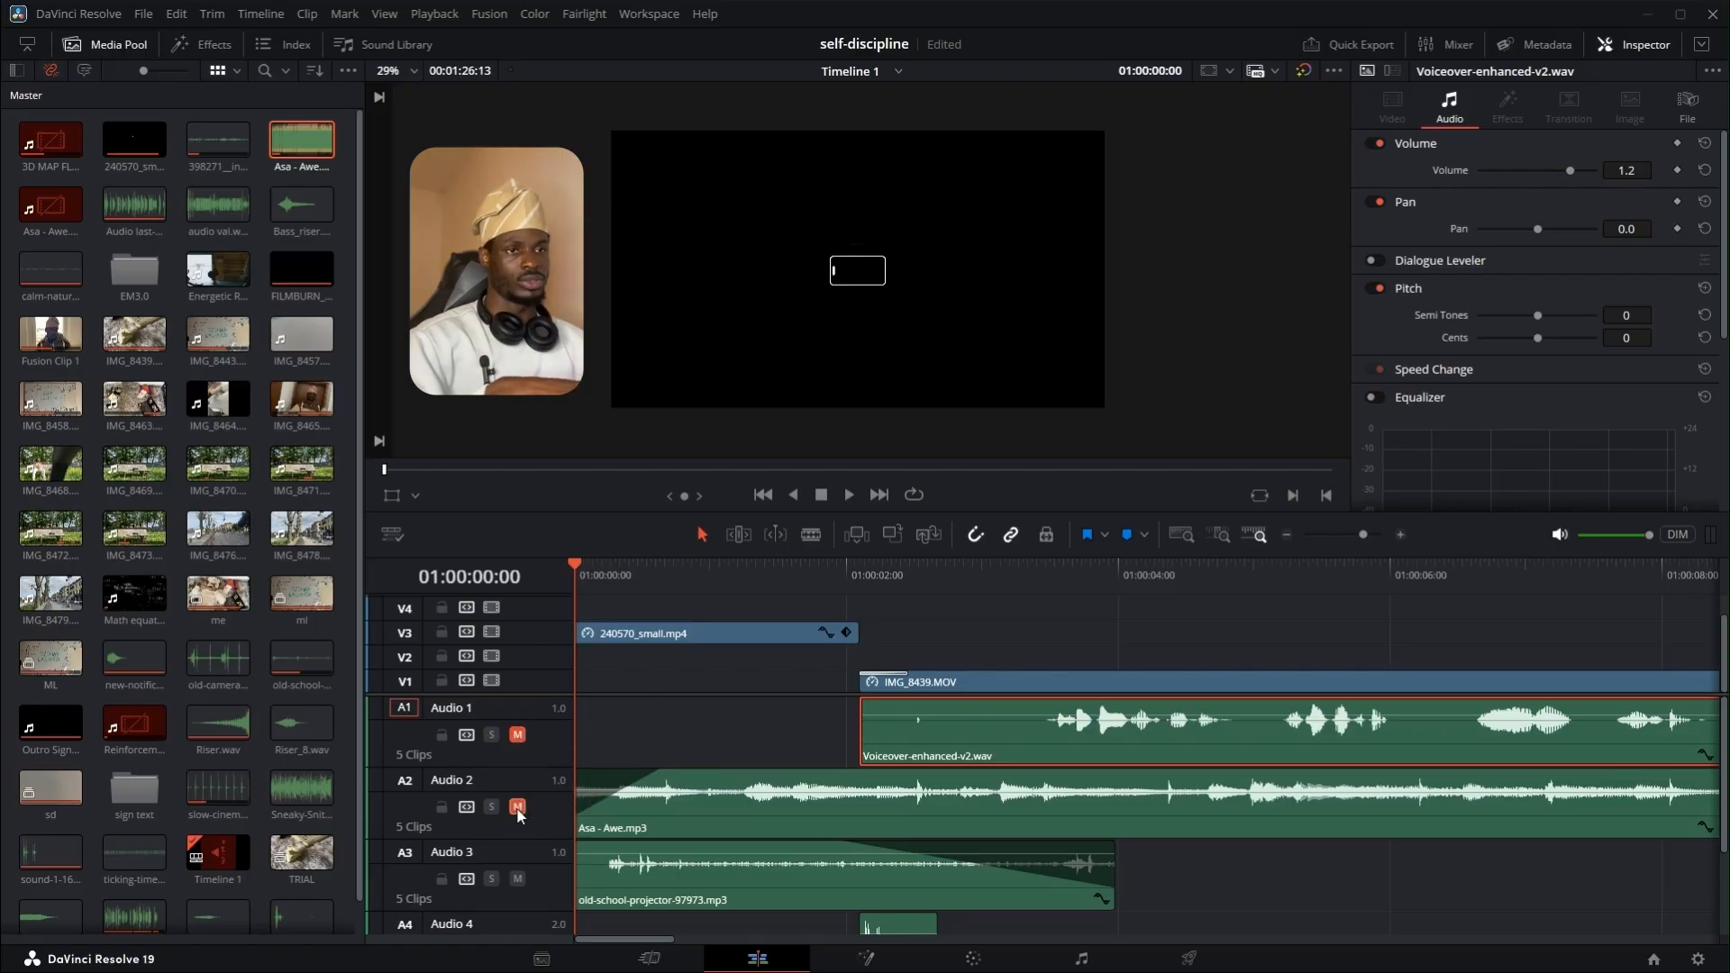
{"action": "left_click", "coordinate": [518, 879]}
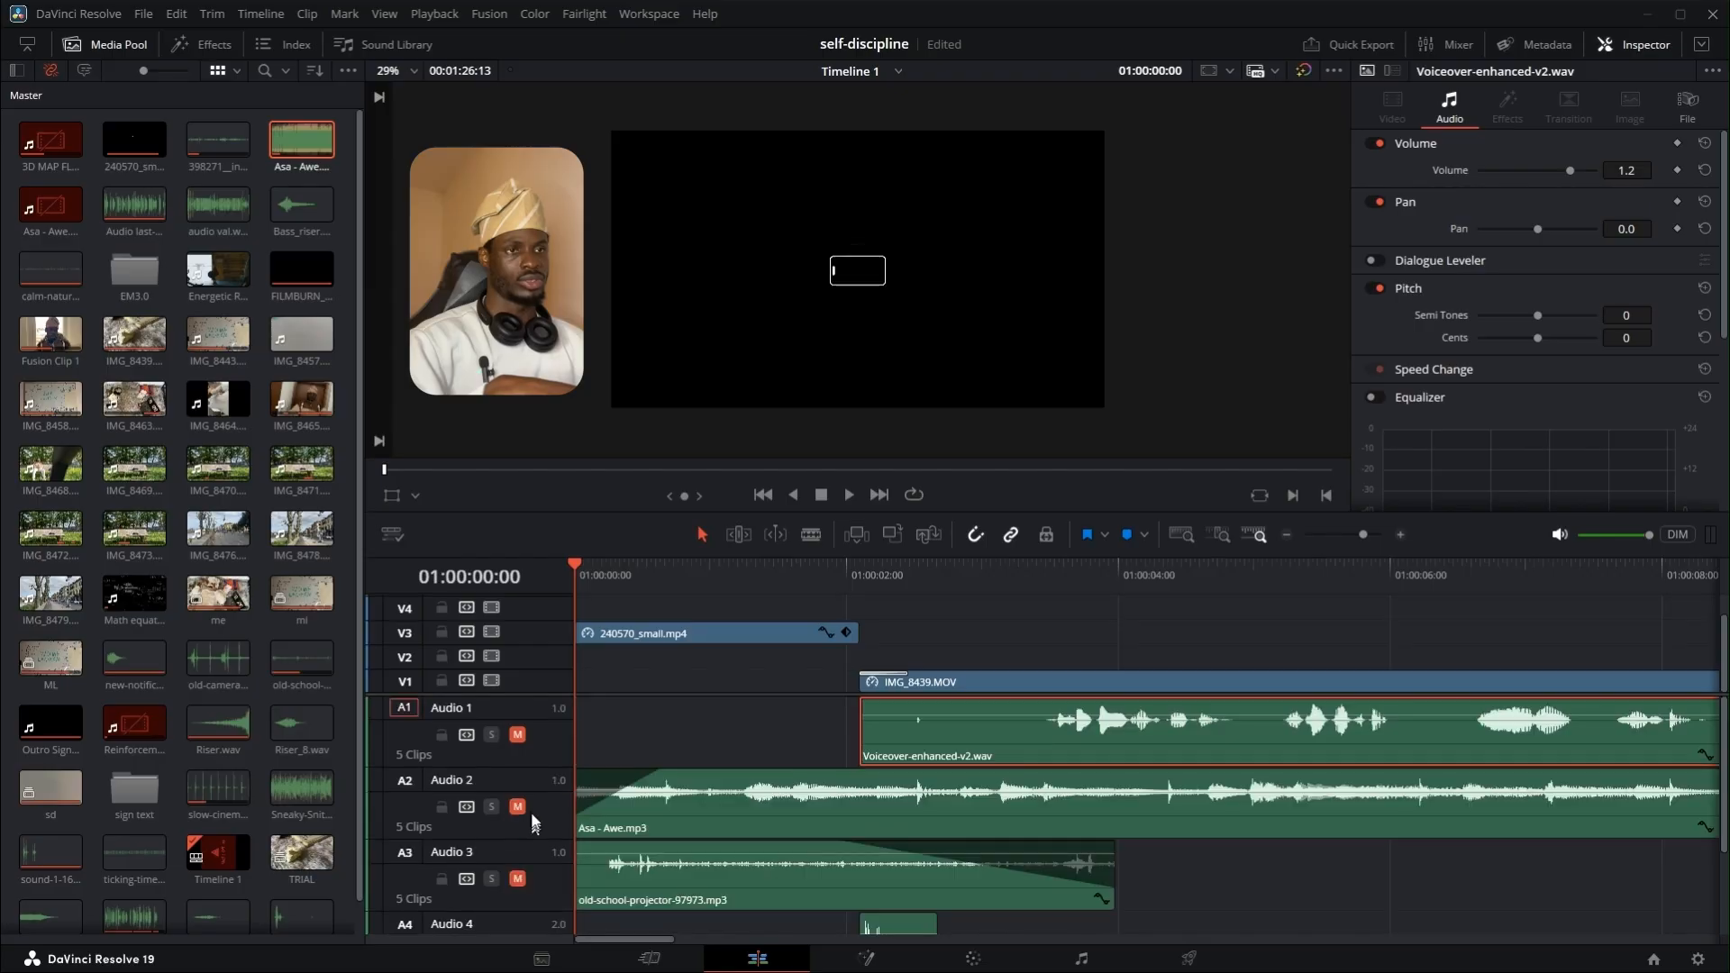
{"action": "left_click", "coordinate": [517, 735]}
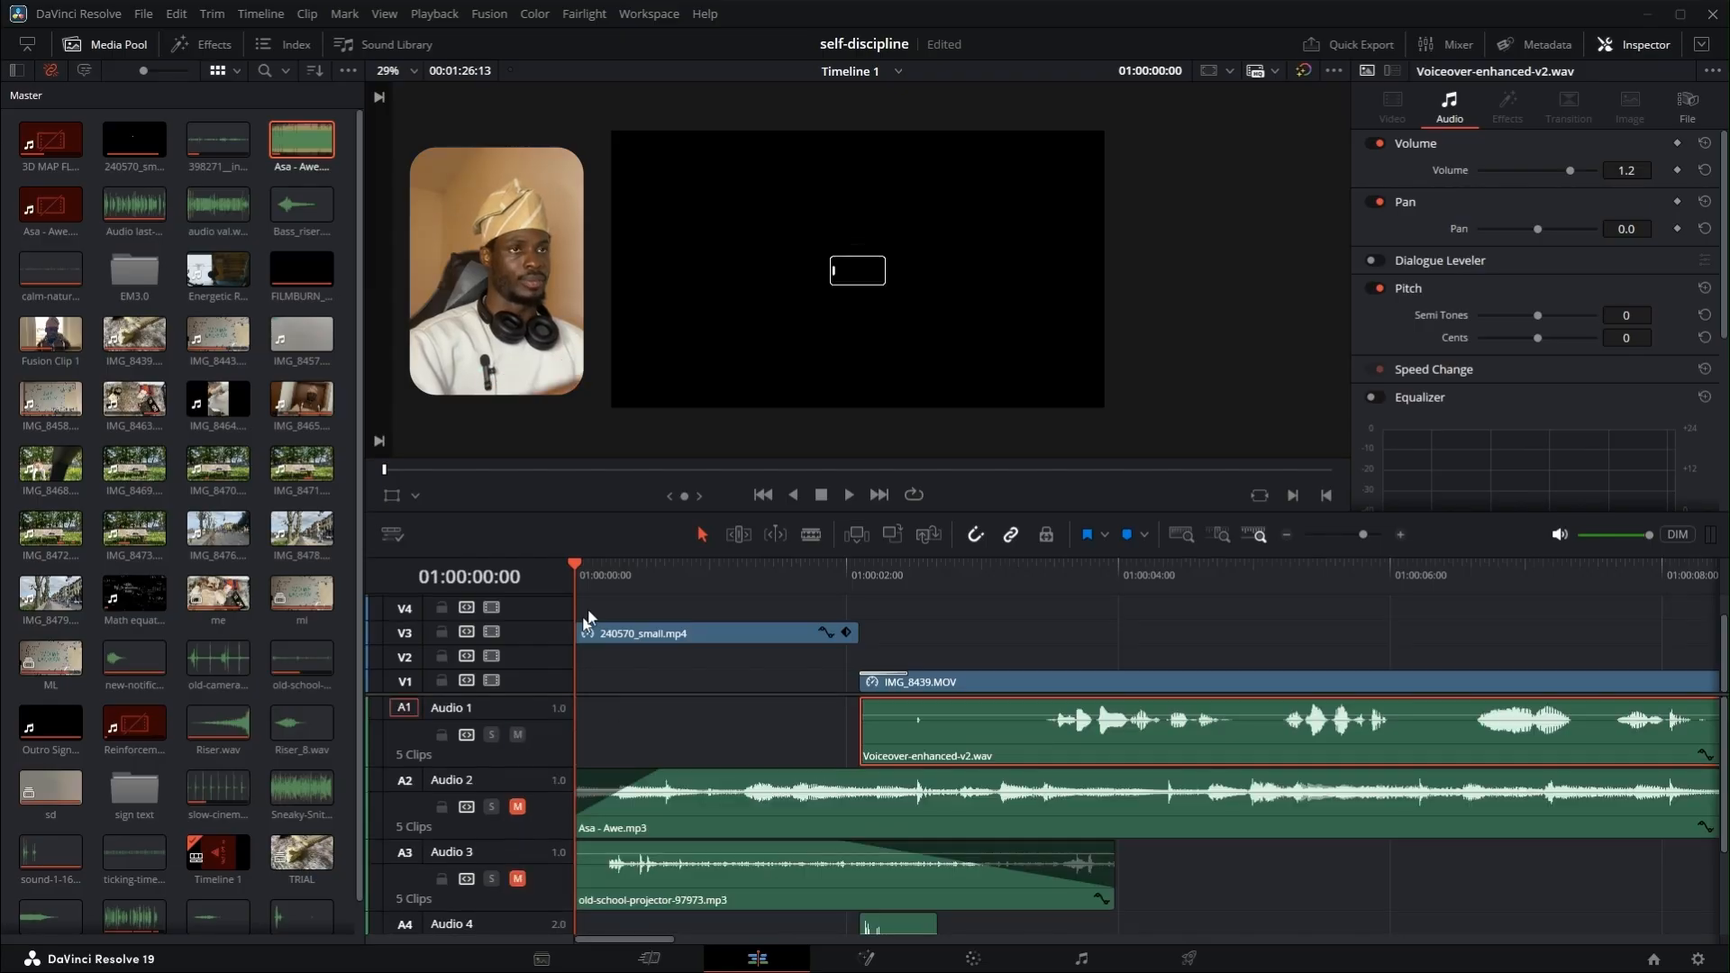
- Play the voiceover from just before IMG_8439.MOV begins, stop at 01:00:08:25, and save the project
{"action": "left_click_drag", "start_coordinate": [759, 567], "coordinate": [838, 568]}
{"action": "key", "text": "space"}
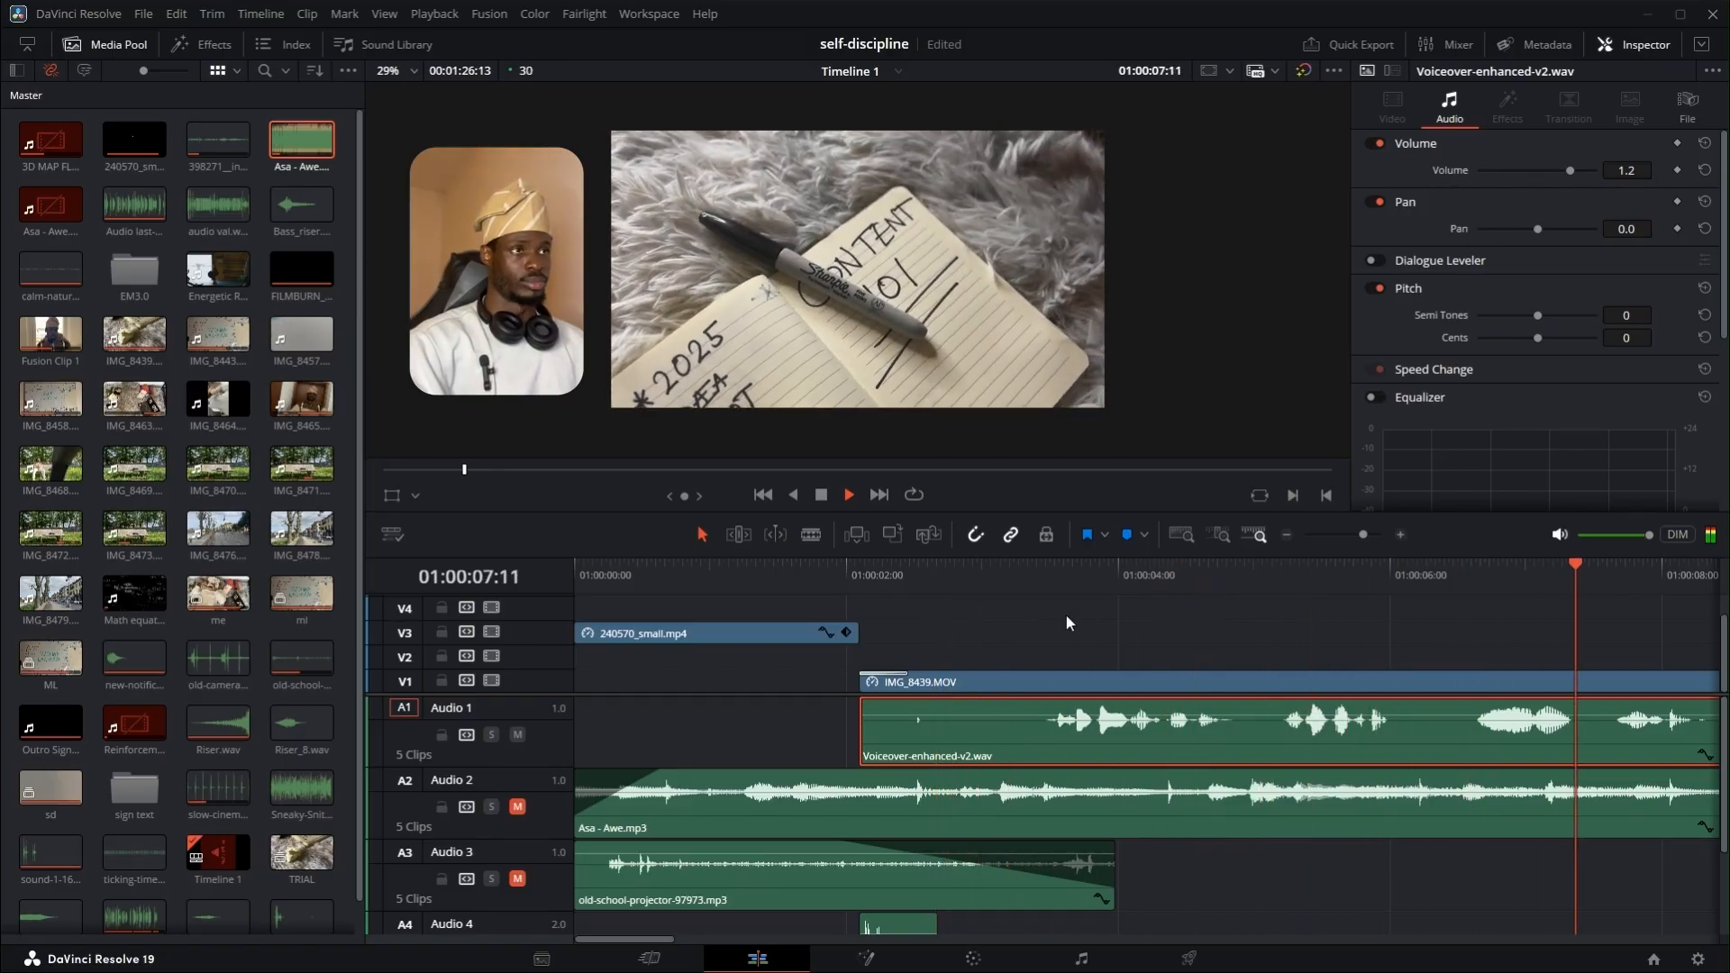
{"action": "key", "text": "space"}
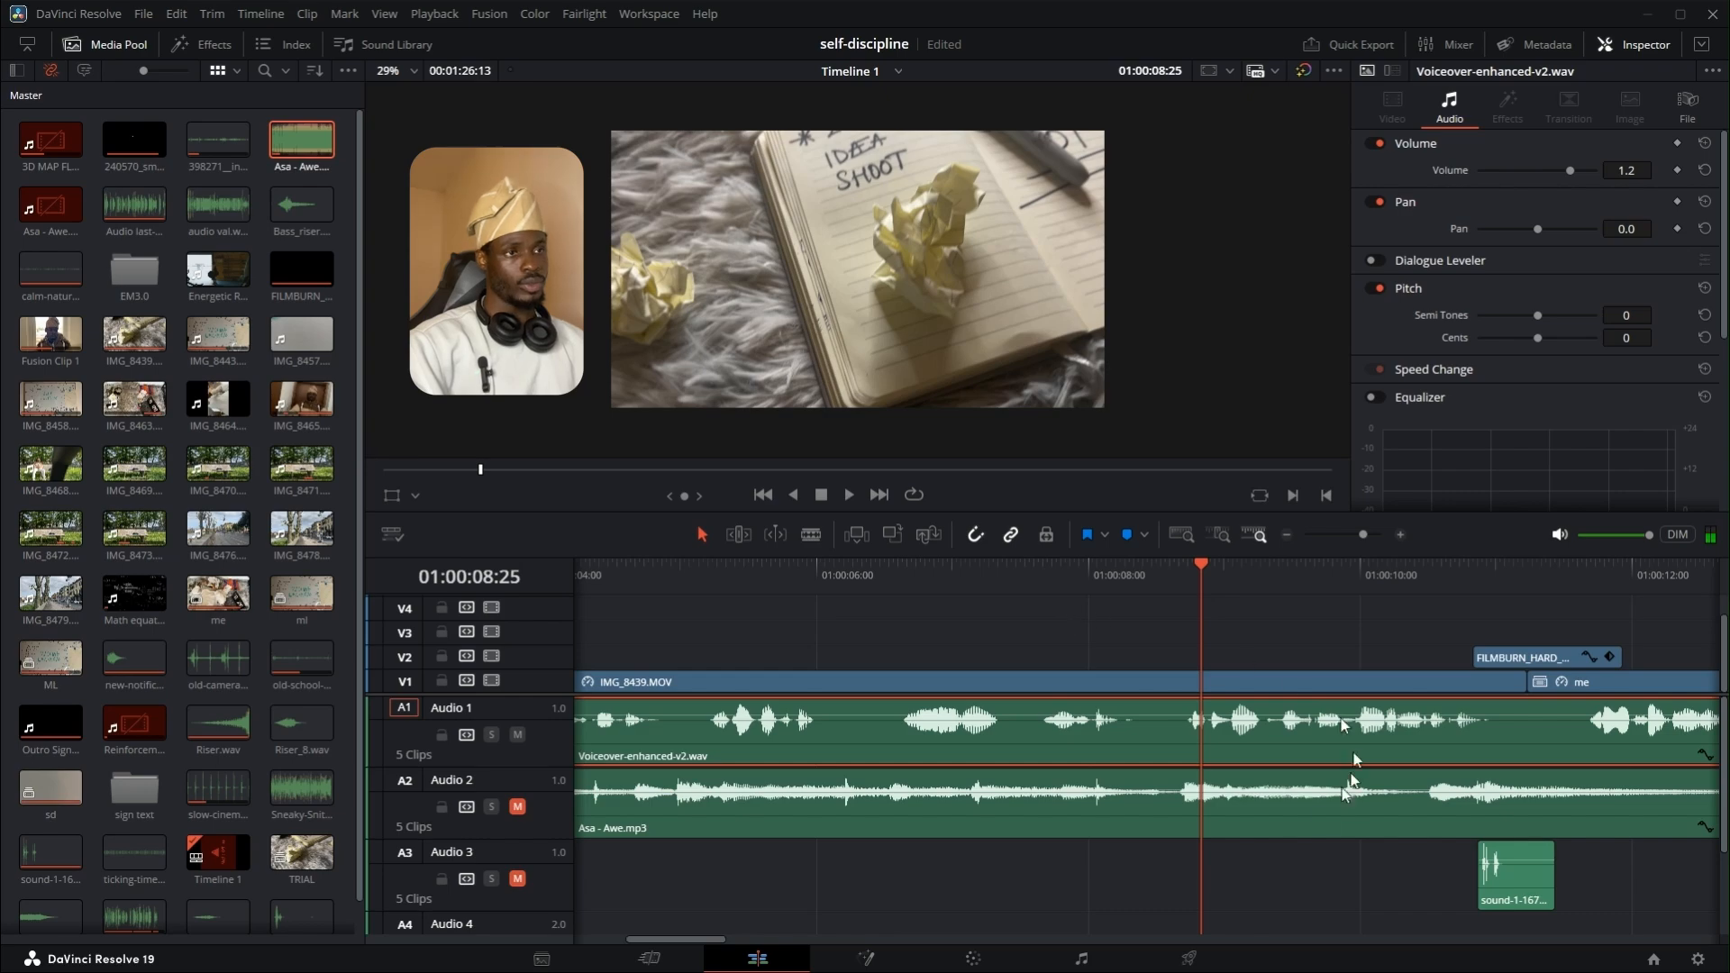
{"action": "key", "text": "ctrl+s"}
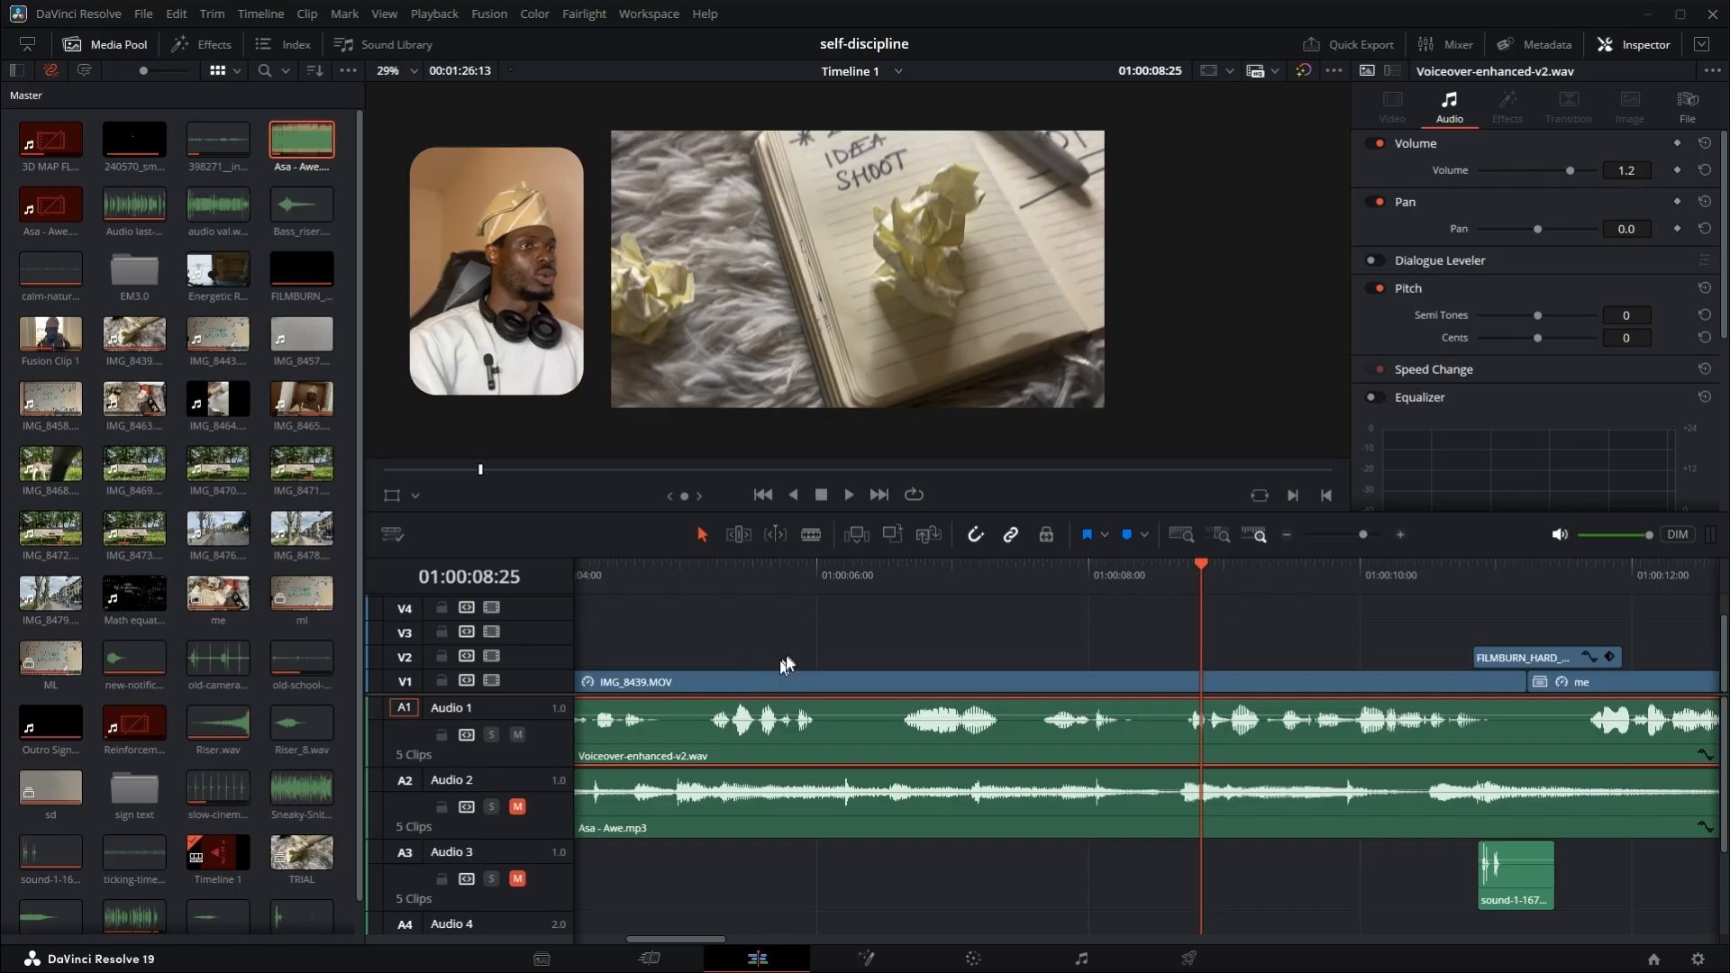
- Reduce the audio track heights so Audio 1 through Audio 5 fit in view, mute Audio 4, and select the Audio 1 track
{"action": "scroll", "coordinate": [886, 706], "scroll_direction": "down", "scroll_amount": 4}
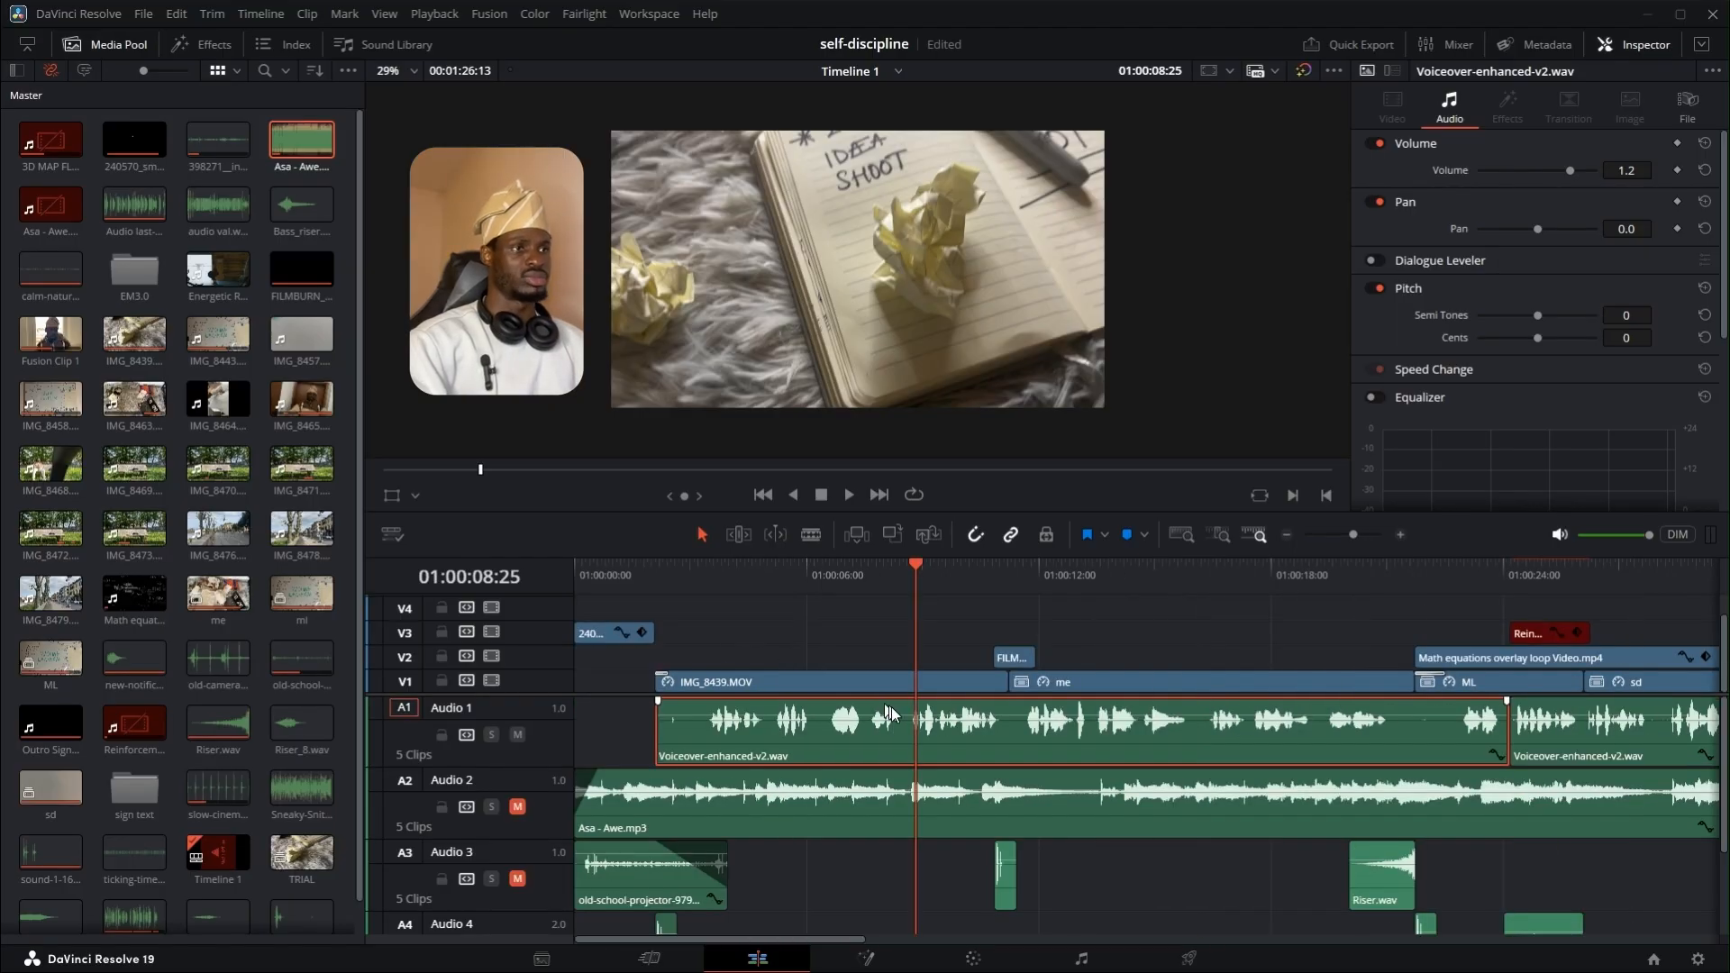
{"action": "scroll", "coordinate": [890, 708], "scroll_direction": "down", "scroll_amount": 2}
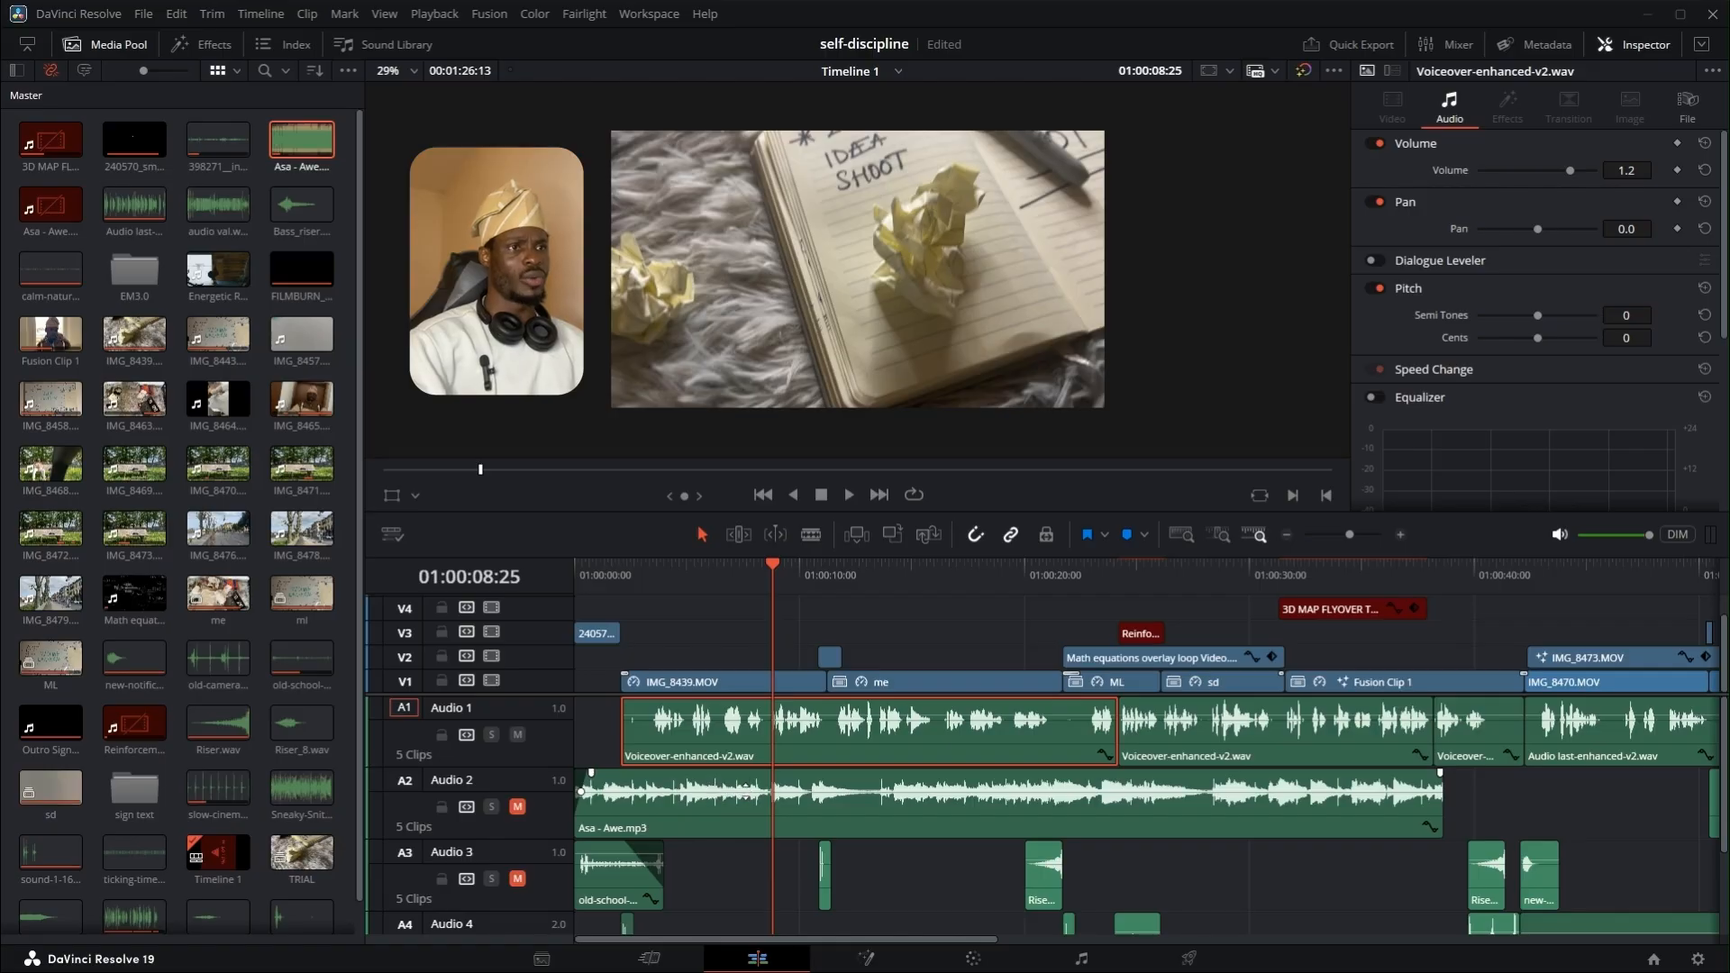
{"action": "scroll", "coordinate": [765, 786], "scroll_direction": "down", "scroll_amount": 3, "text": "shift"}
{"action": "scroll", "coordinate": [771, 787], "scroll_direction": "down", "scroll_amount": 2, "text": "shift"}
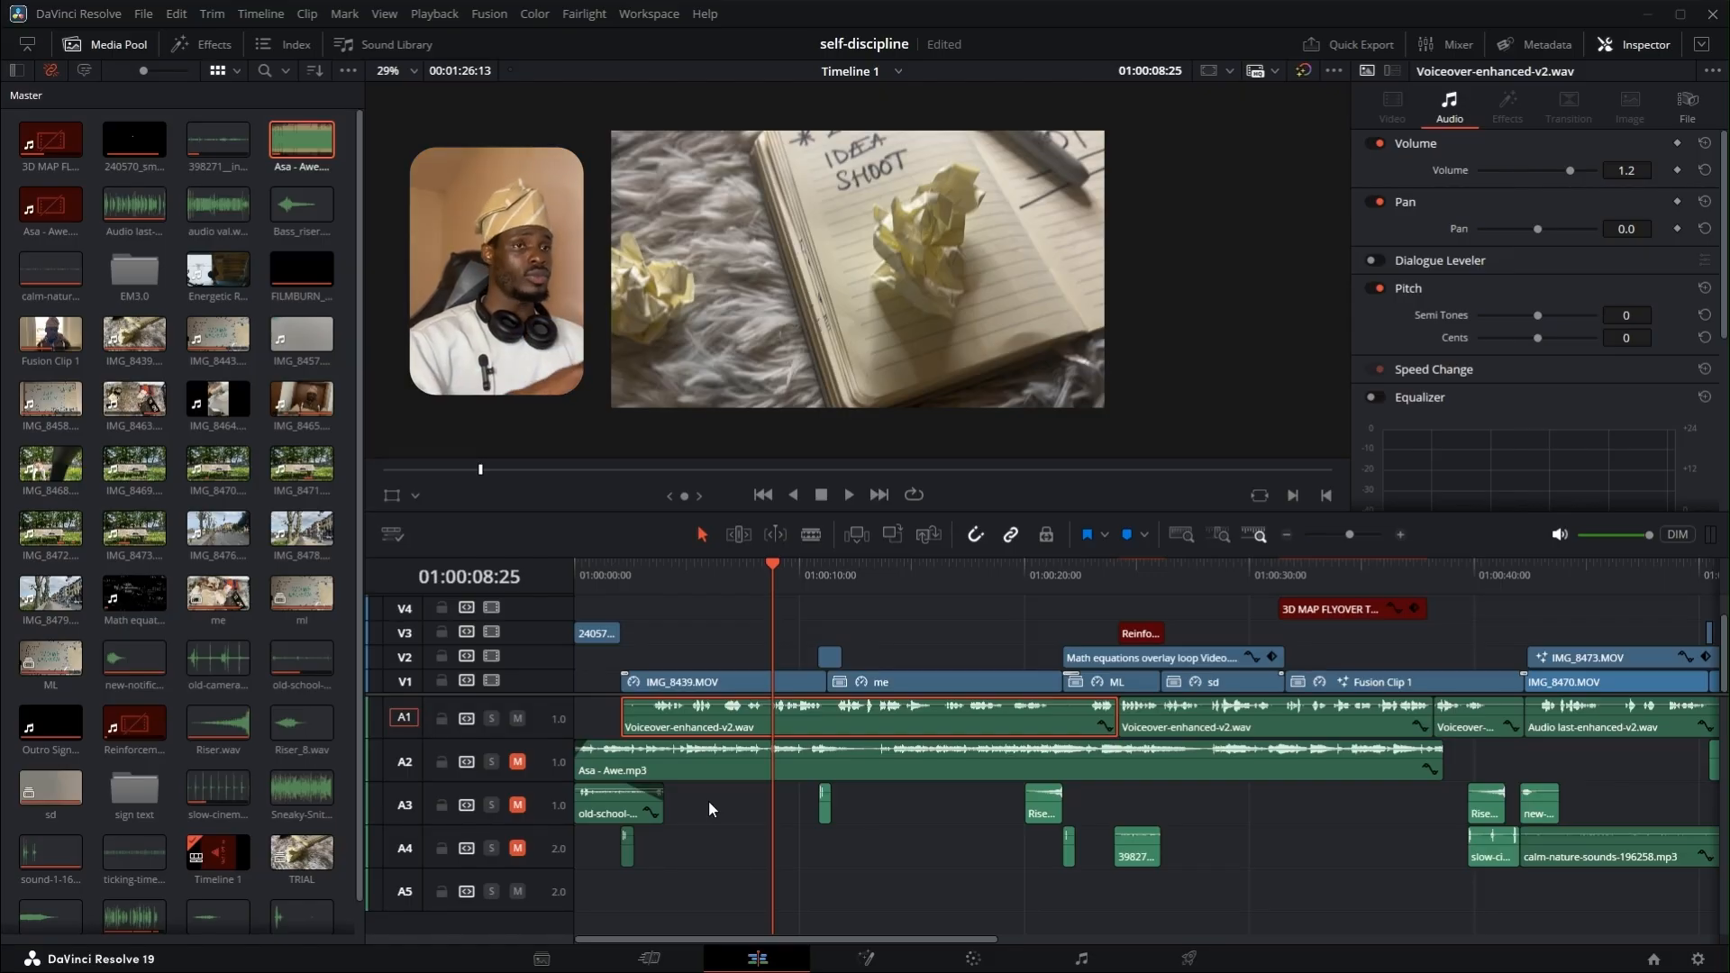
{"action": "left_click", "coordinate": [538, 715]}
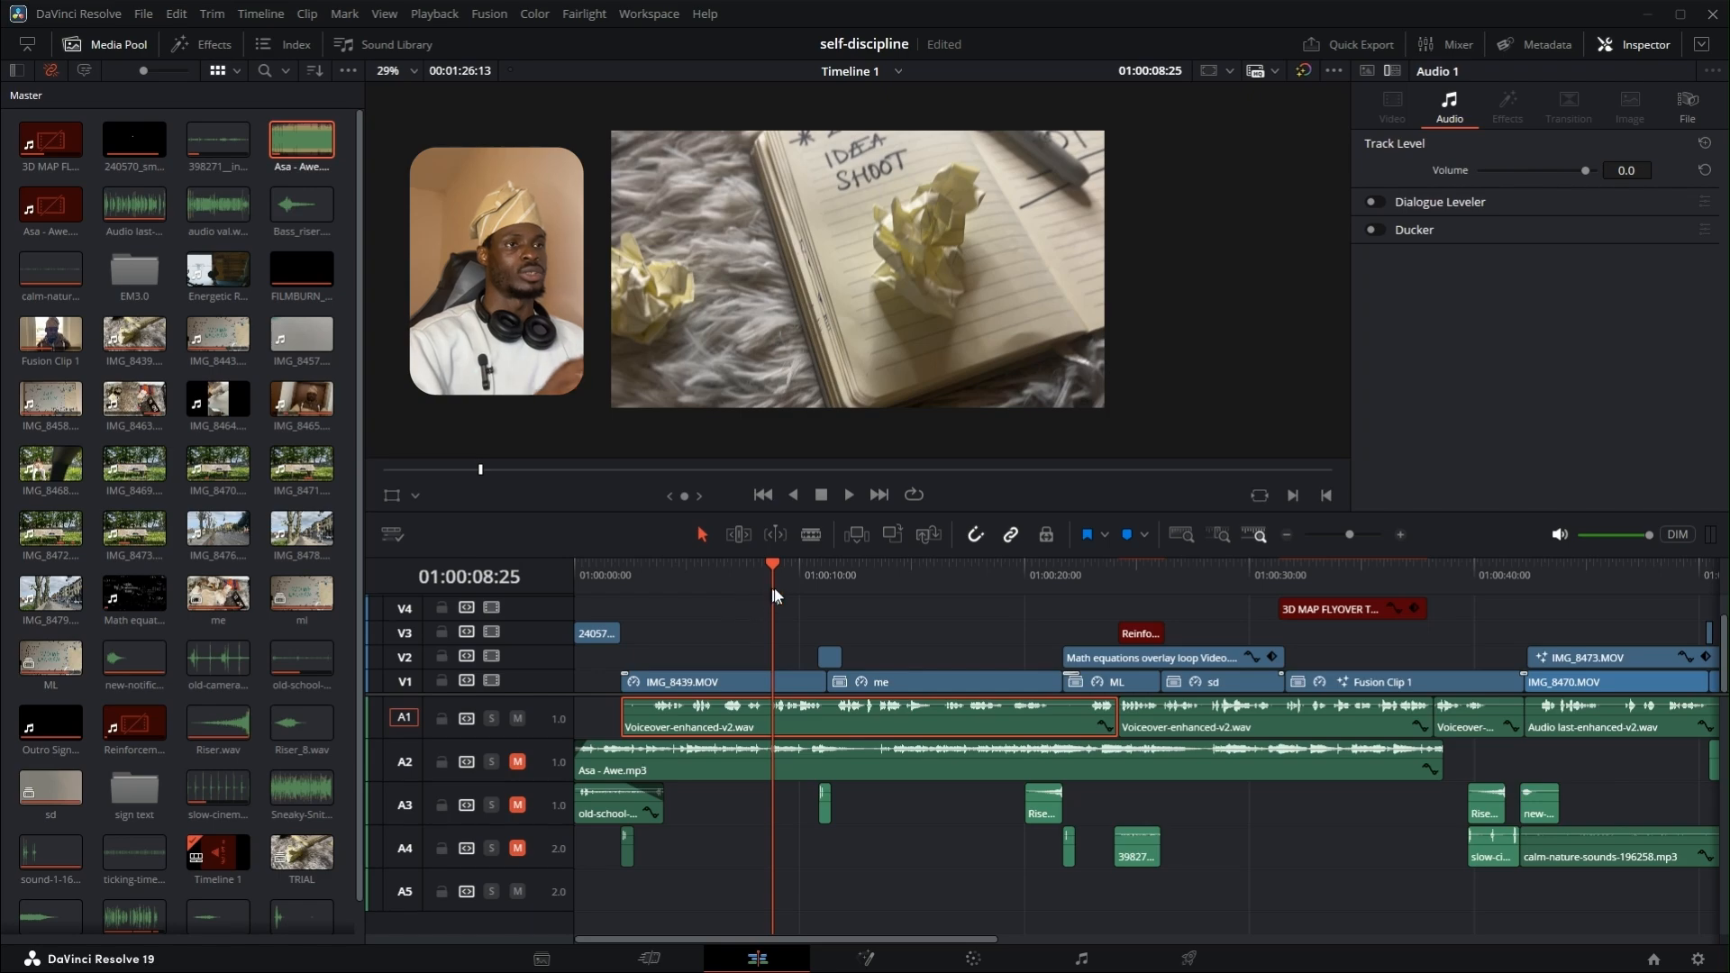
- Place the playhead at 01:00:10:19, just before the FILMBURN overlay on V2 between IMG_8439.MOV and the me clip
{"action": "mouse_move", "coordinate": [775, 567]}
{"action": "left_mouse_down"}
{"action": "mouse_move", "coordinate": [832, 584]}
{"action": "mouse_move", "coordinate": [803, 584]}
{"action": "left_mouse_up"}
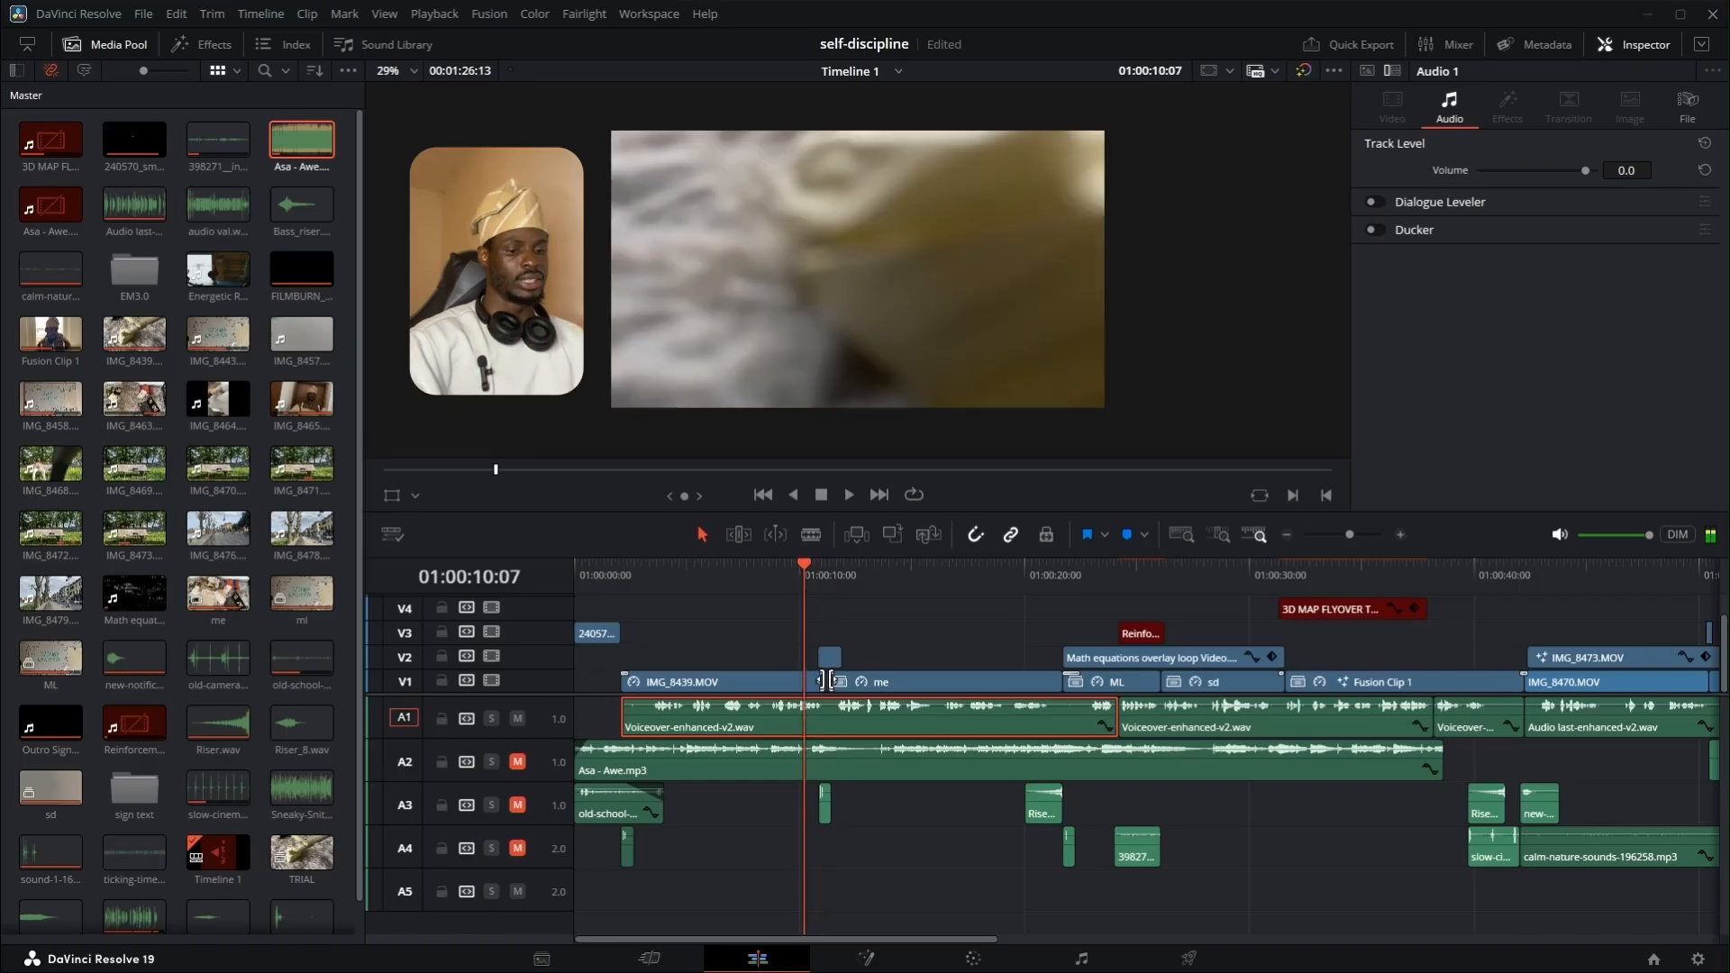
{"action": "scroll", "coordinate": [785, 657], "scroll_direction": "up", "scroll_amount": 3}
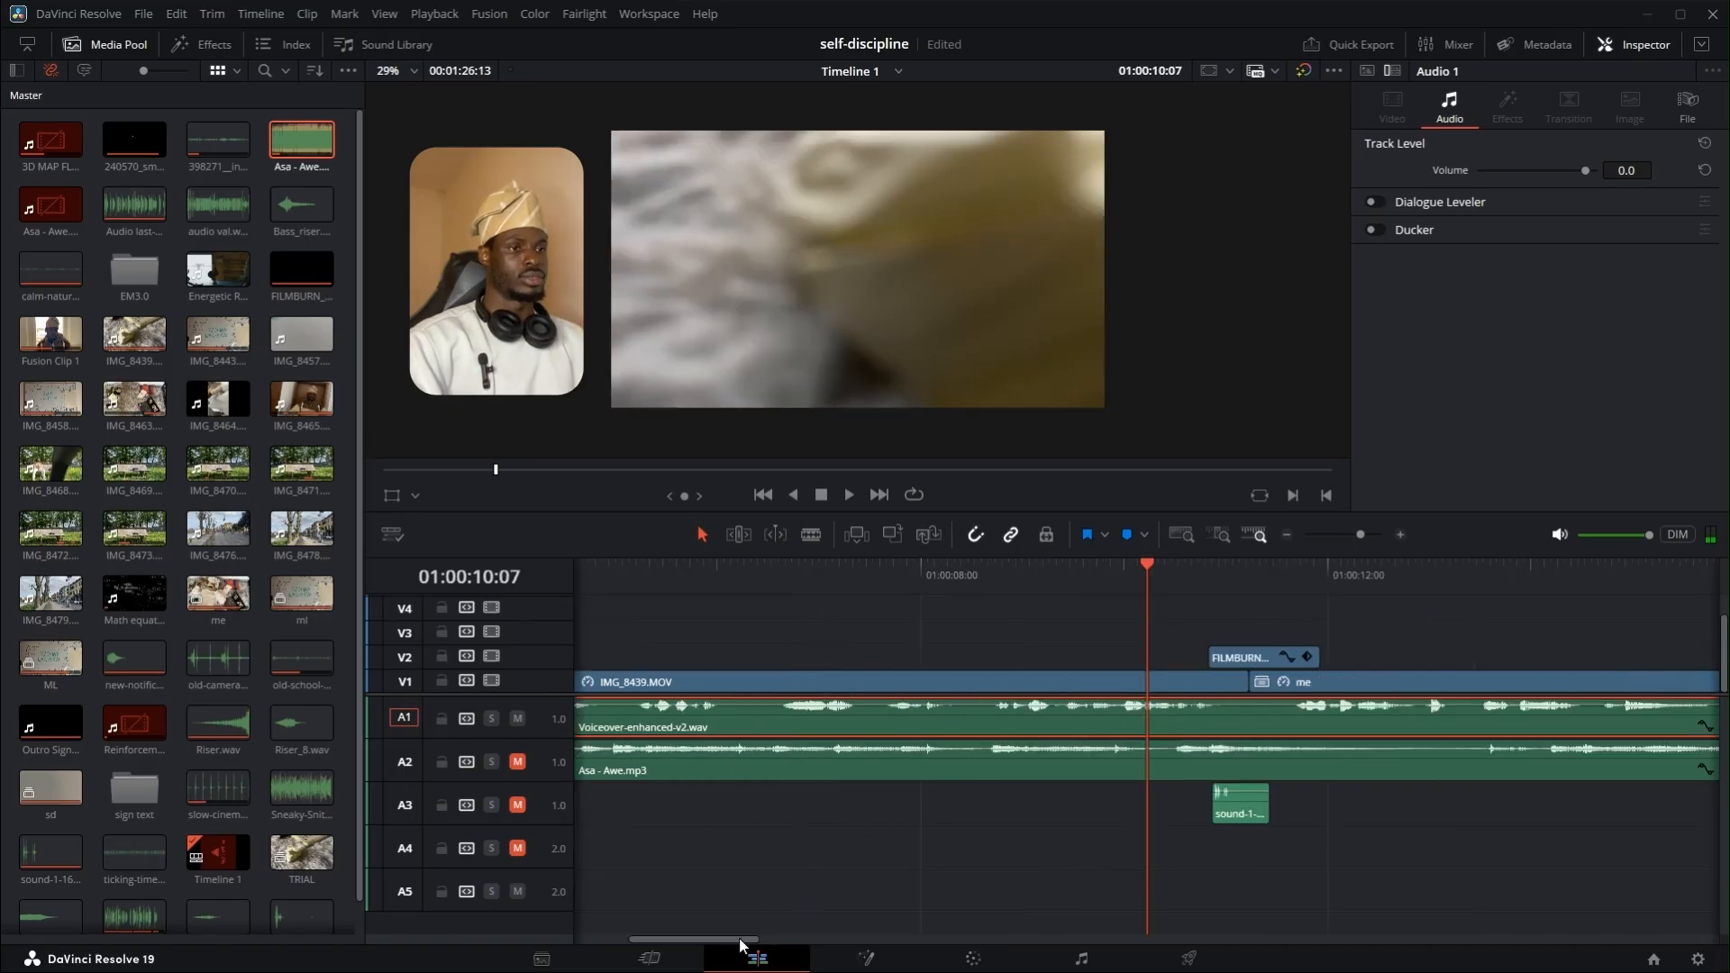
{"action": "scroll", "coordinate": [755, 946], "scroll_direction": "right", "scroll_amount": 2}
{"action": "left_click_drag", "start_coordinate": [755, 946], "coordinate": [784, 942]}
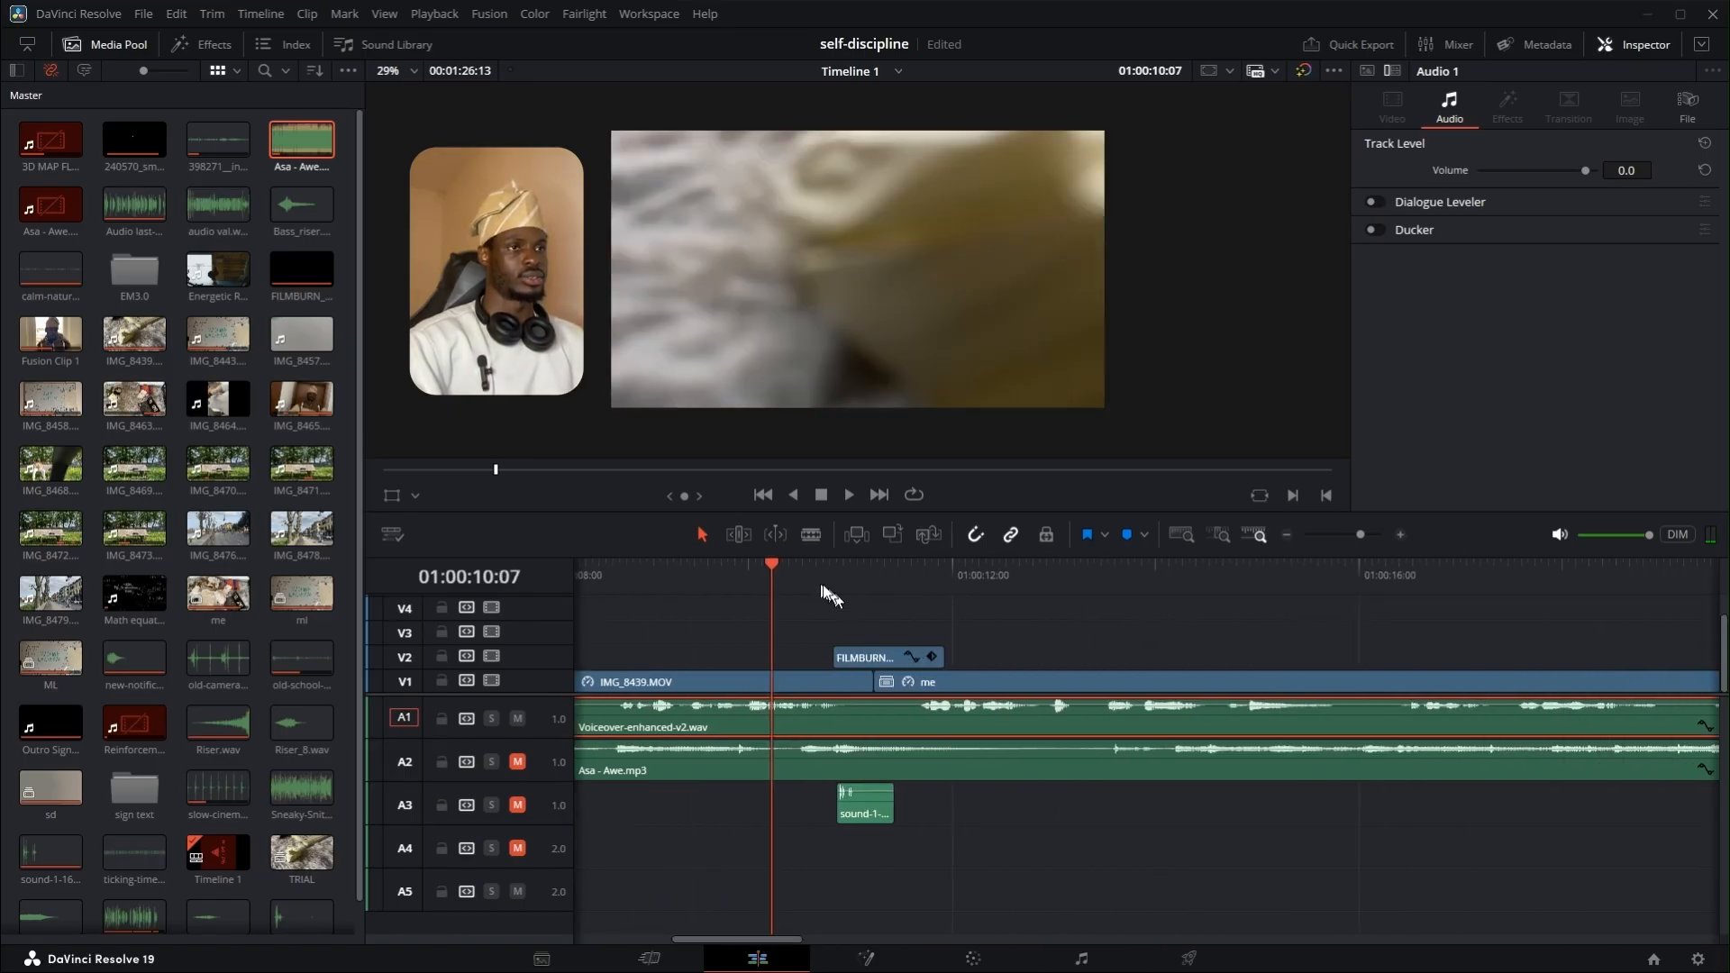
{"action": "left_click_drag", "start_coordinate": [780, 570], "coordinate": [812, 605]}
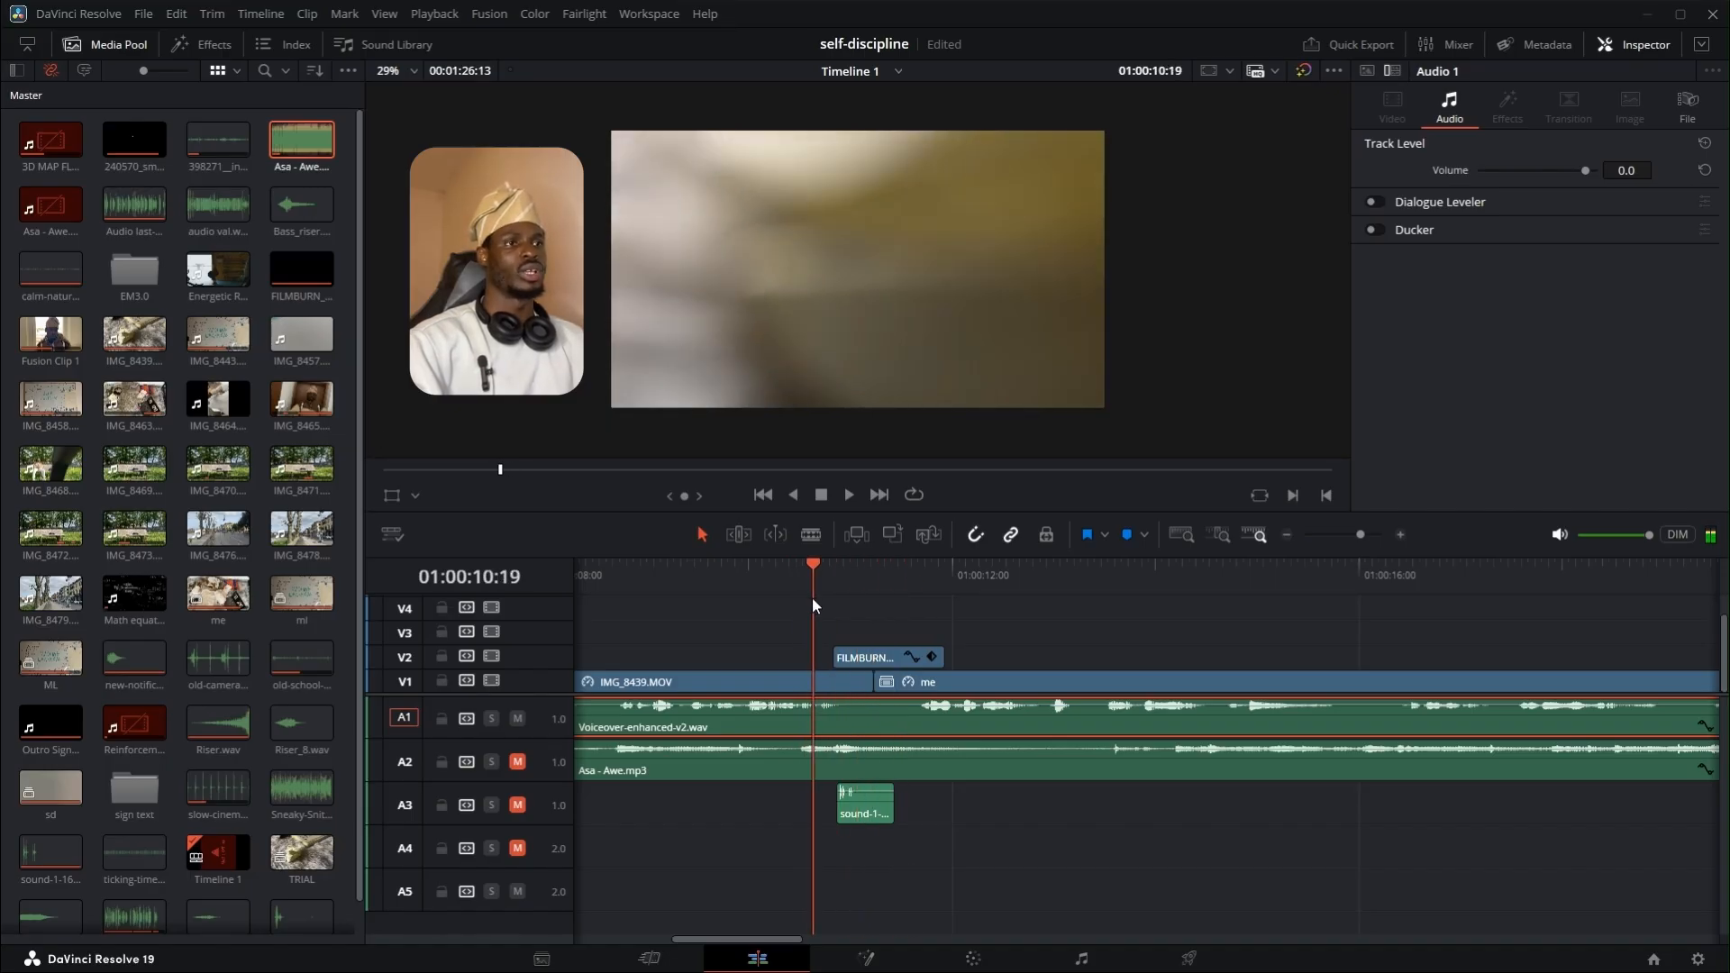
- Temporarily disable V1 to scrub through the FILMBURN overlay on its own, re-enable V1, and place the playhead at 01:00:10:03
{"action": "left_click", "coordinate": [492, 681]}
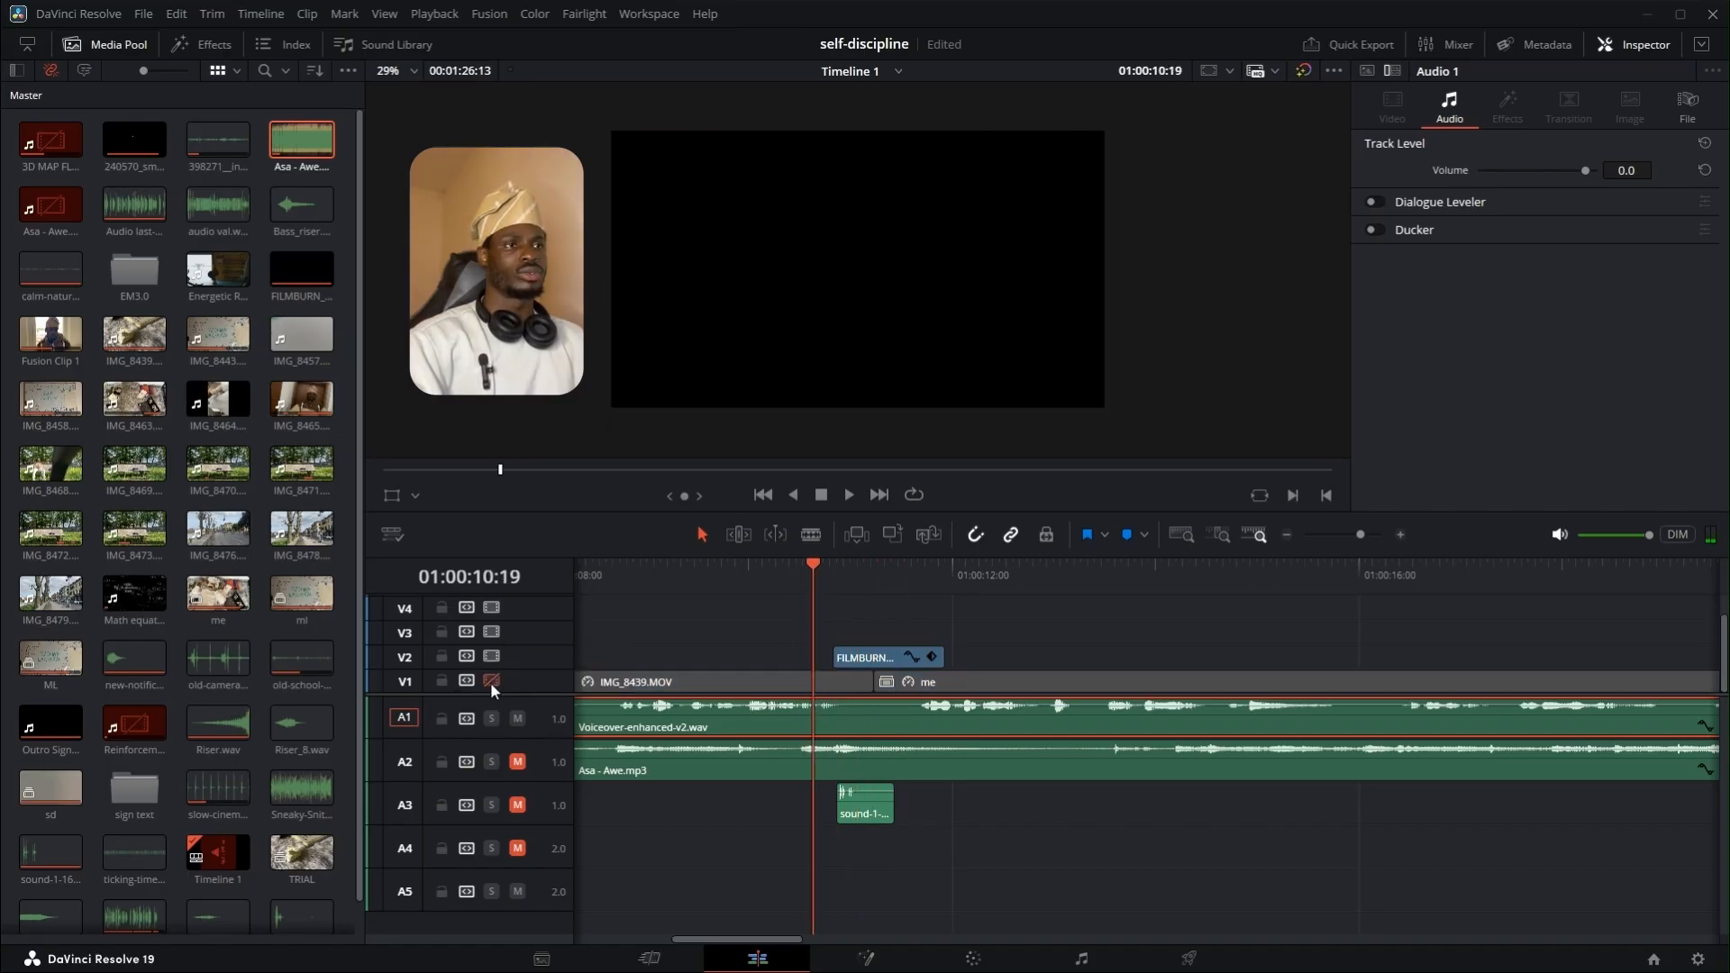
{"action": "left_click", "coordinate": [816, 568]}
{"action": "left_click_drag", "start_coordinate": [817, 569], "coordinate": [905, 595]}
{"action": "left_click_drag", "start_coordinate": [856, 602], "coordinate": [807, 625]}
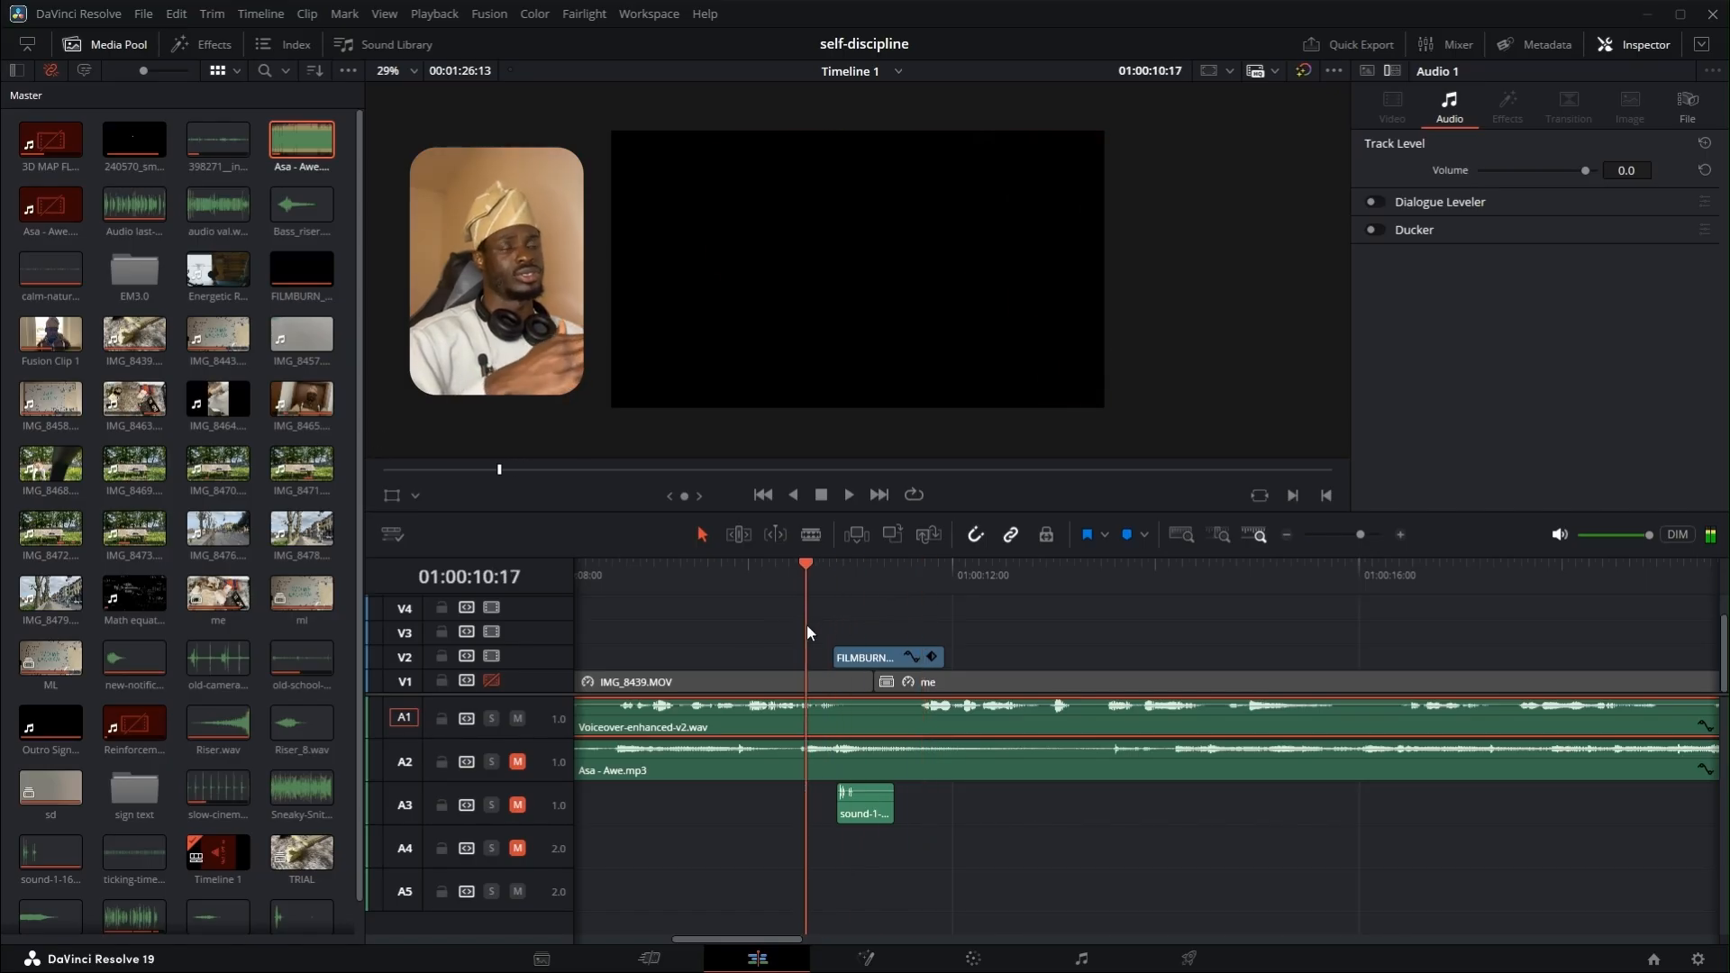
{"action": "left_click", "coordinate": [492, 680]}
{"action": "mouse_move", "coordinate": [764, 577]}
{"action": "left_mouse_down"}
{"action": "mouse_move", "coordinate": [716, 575]}
{"action": "mouse_move", "coordinate": [759, 590]}
{"action": "left_mouse_up"}
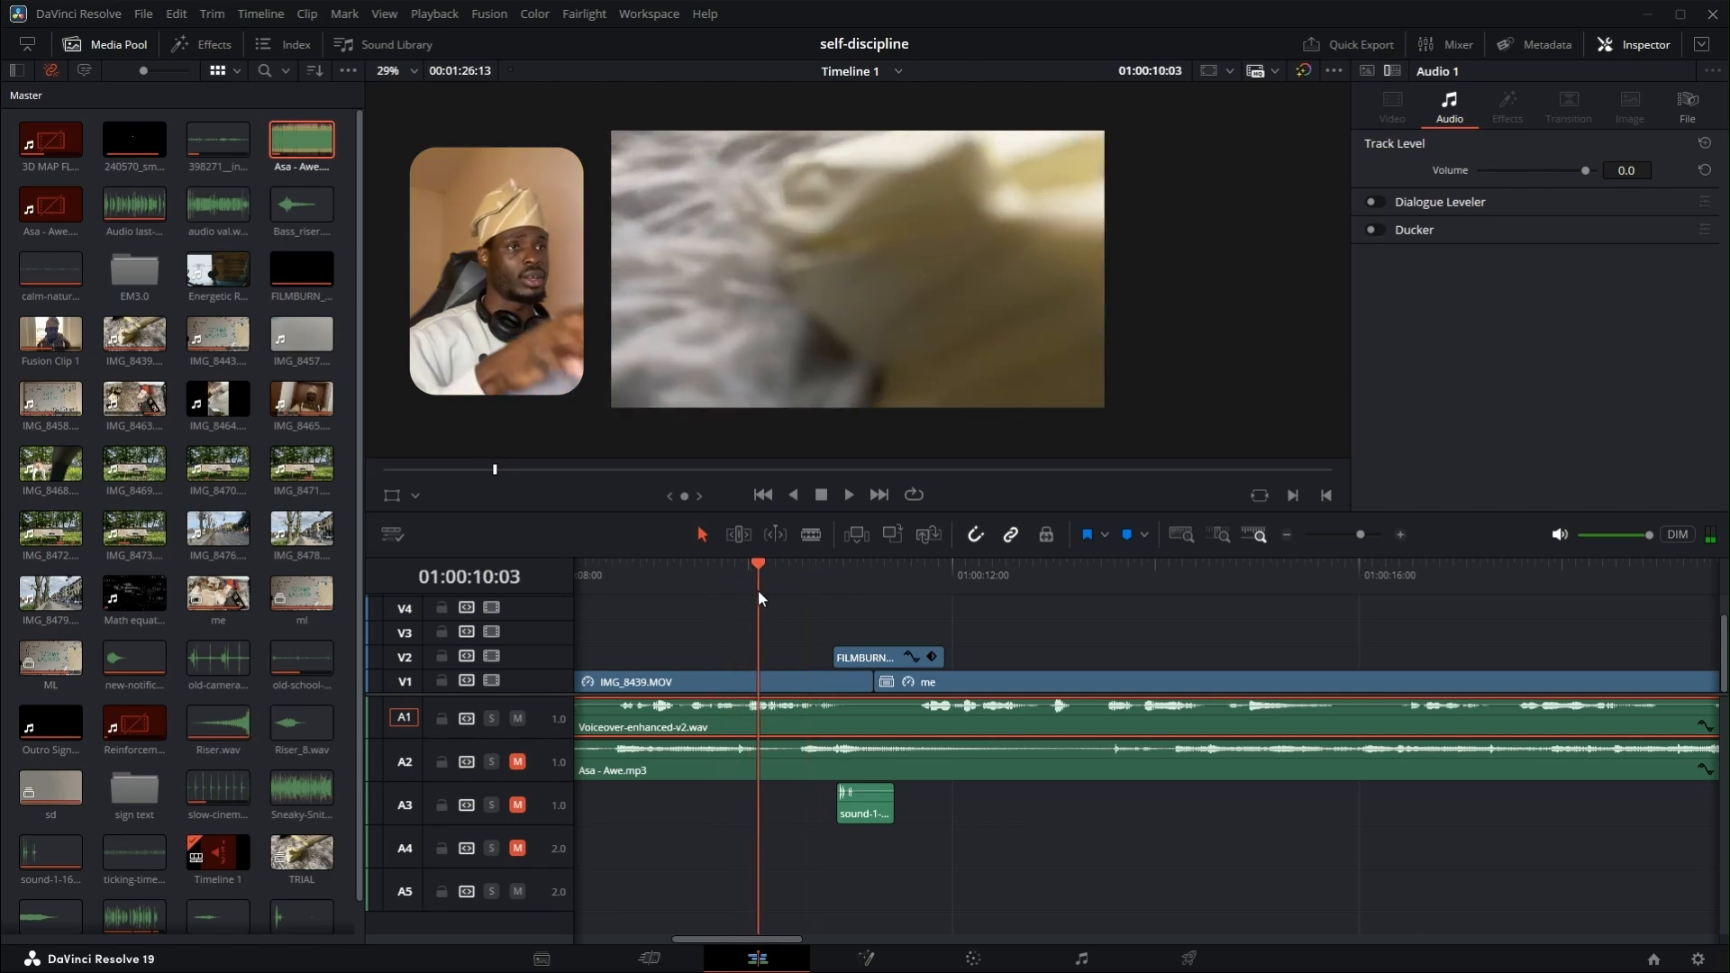
- Scrub across the FILMBURN overlay on V2 and play the transition from 01:00:10:15 with Audio 2, Audio 3 and Audio 4 muted
{"action": "left_click_drag", "start_coordinate": [759, 589], "coordinate": [938, 594]}
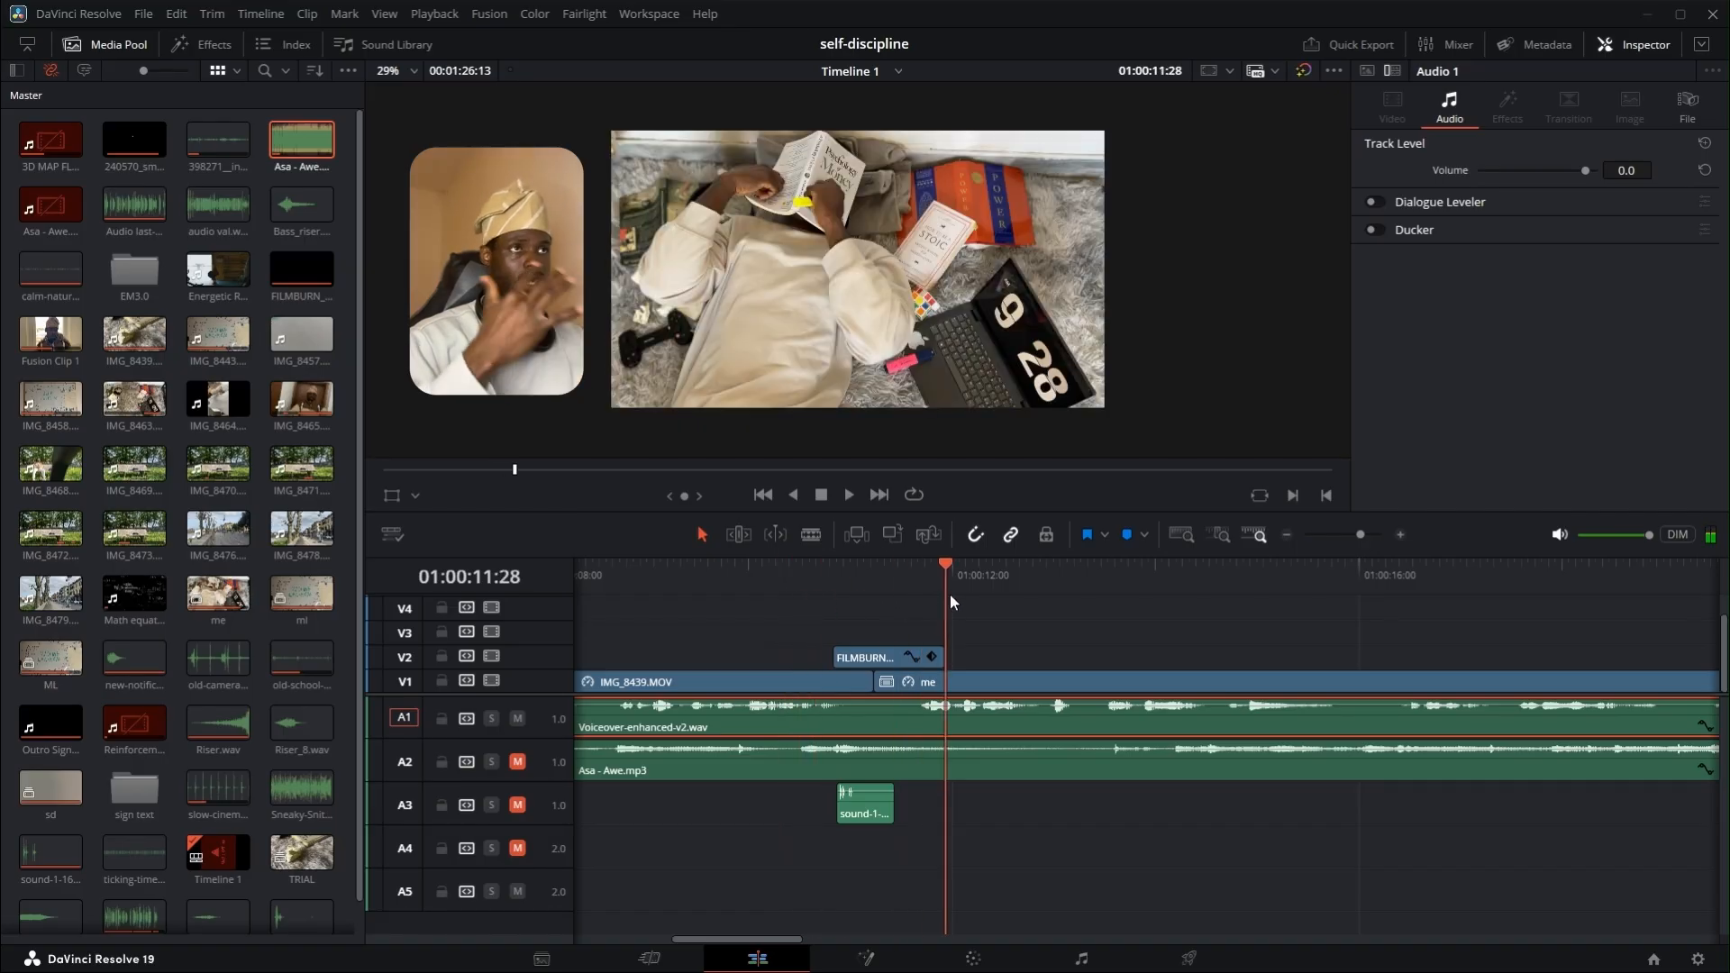
{"action": "left_click_drag", "start_coordinate": [950, 593], "coordinate": [798, 645]}
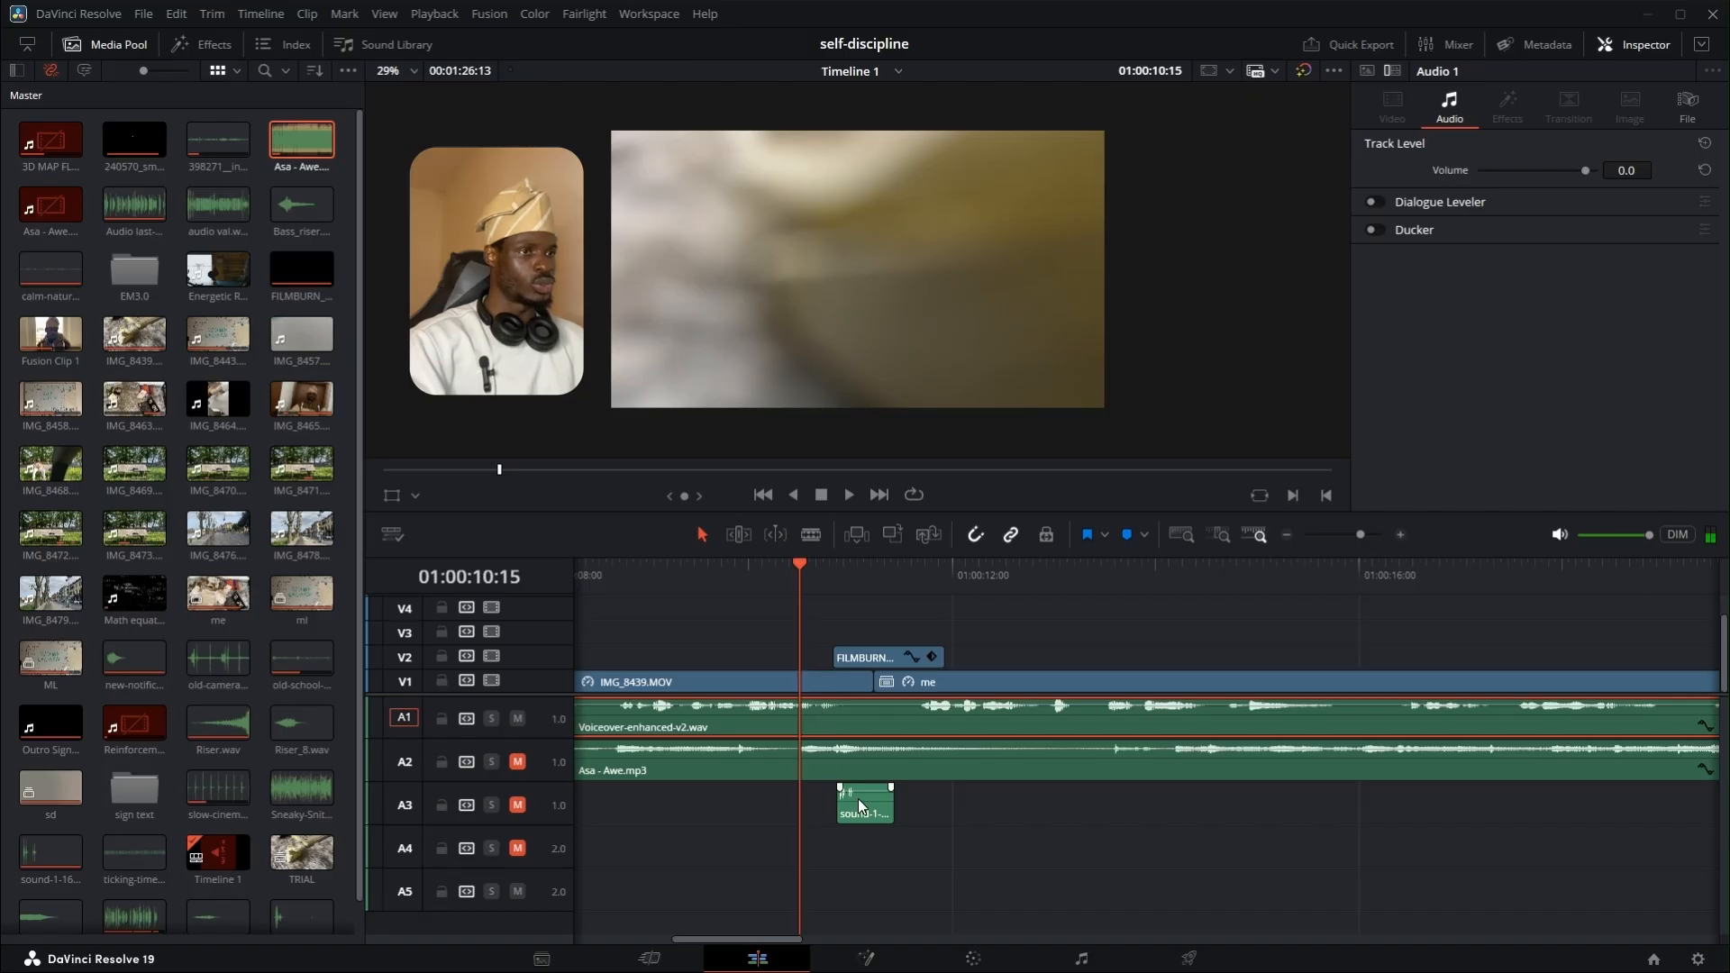
{"action": "key", "text": "space"}
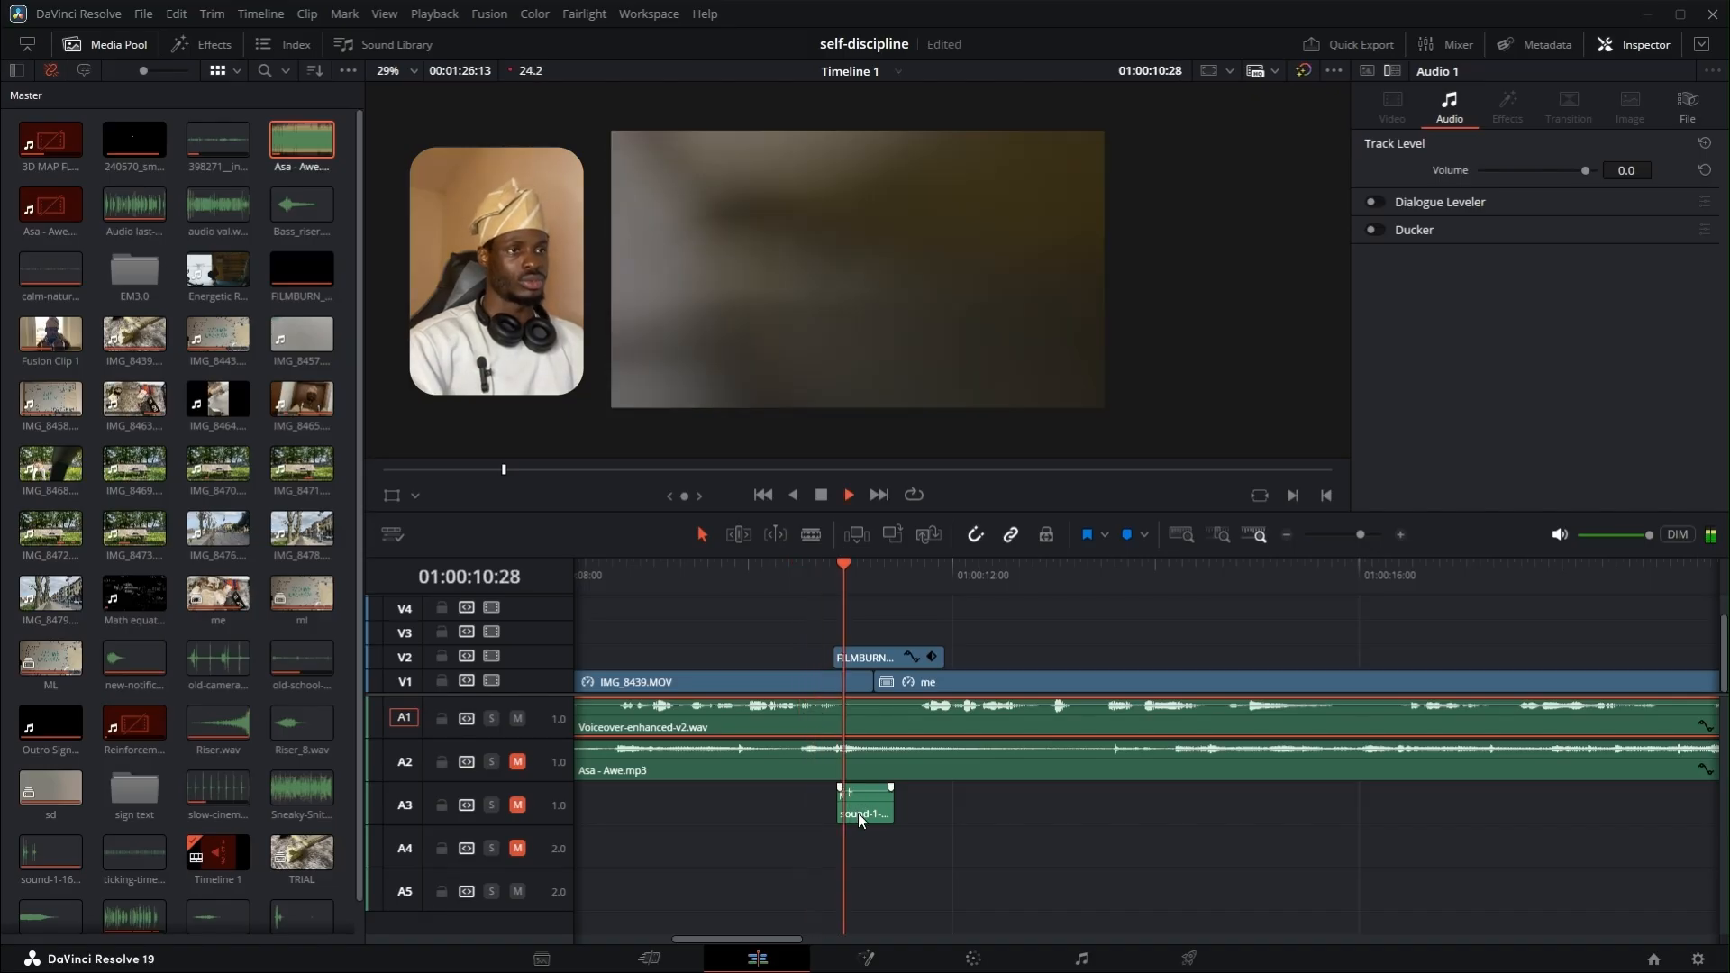
{"action": "key", "text": "space"}
- Unmute Audio 3 and Audio 2, and play the FILMBURN transition twice from just before the overlay, stopping at 01:00:12:26
{"action": "left_click", "coordinate": [517, 805]}
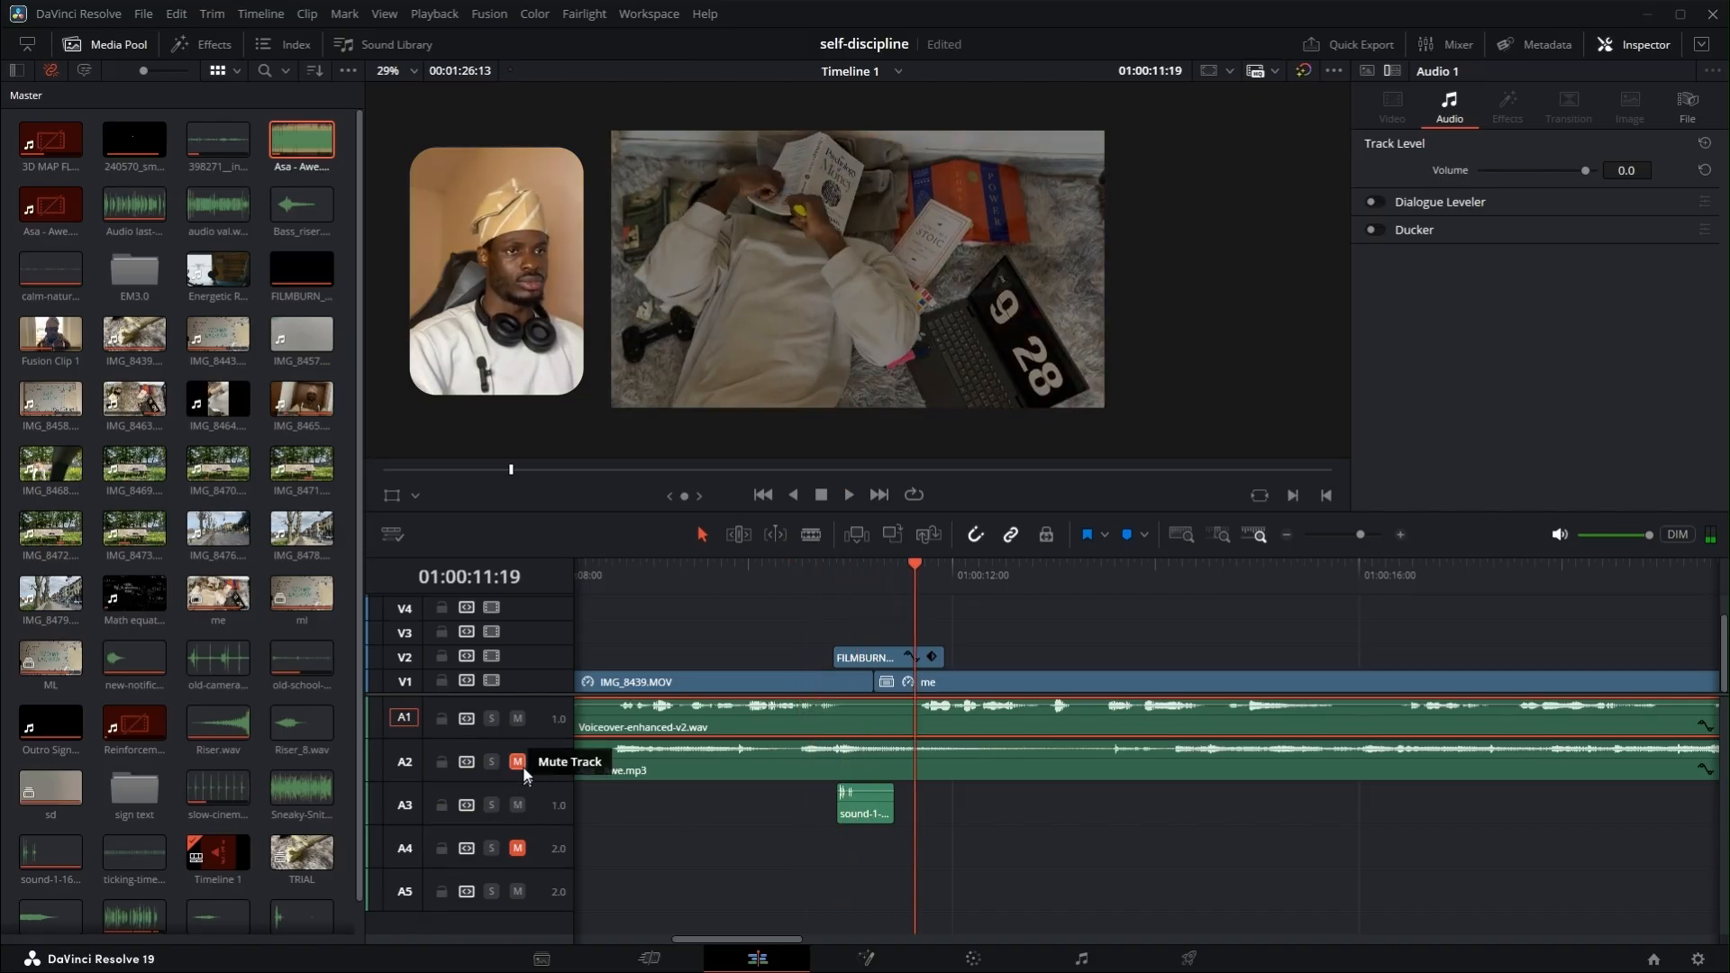
{"action": "left_click", "coordinate": [790, 576]}
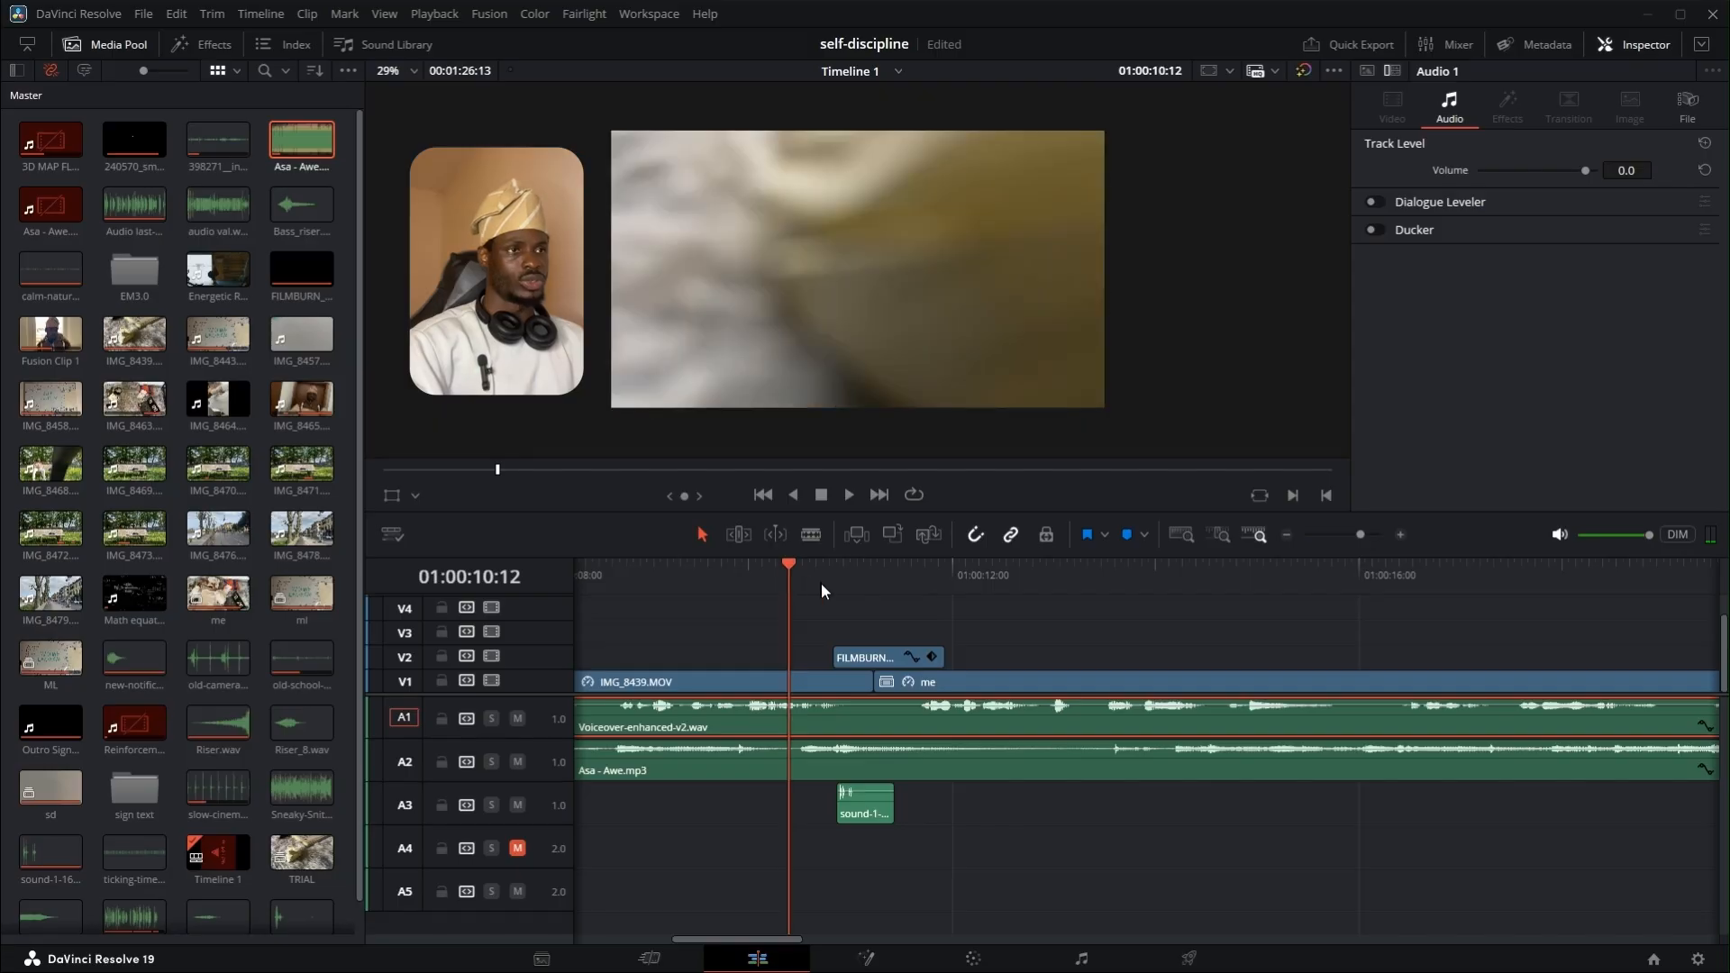
{"action": "key", "text": "space"}
{"action": "key", "text": "space"}
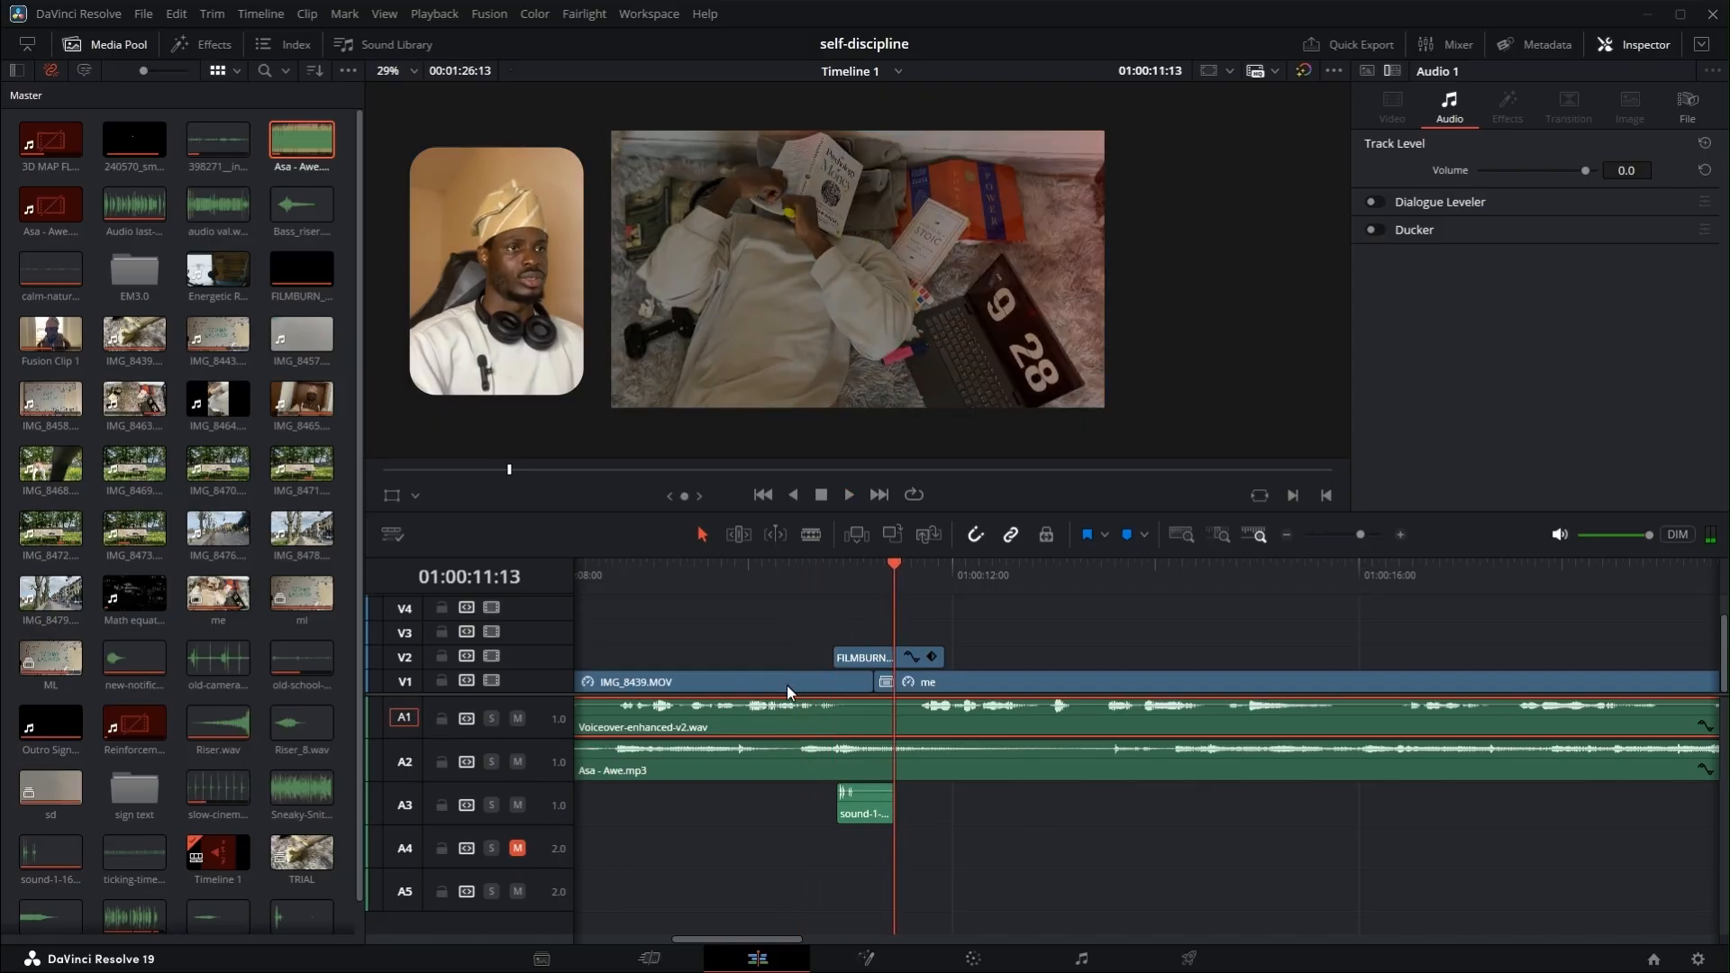
{"action": "left_click", "coordinate": [803, 581]}
{"action": "key", "text": "space"}
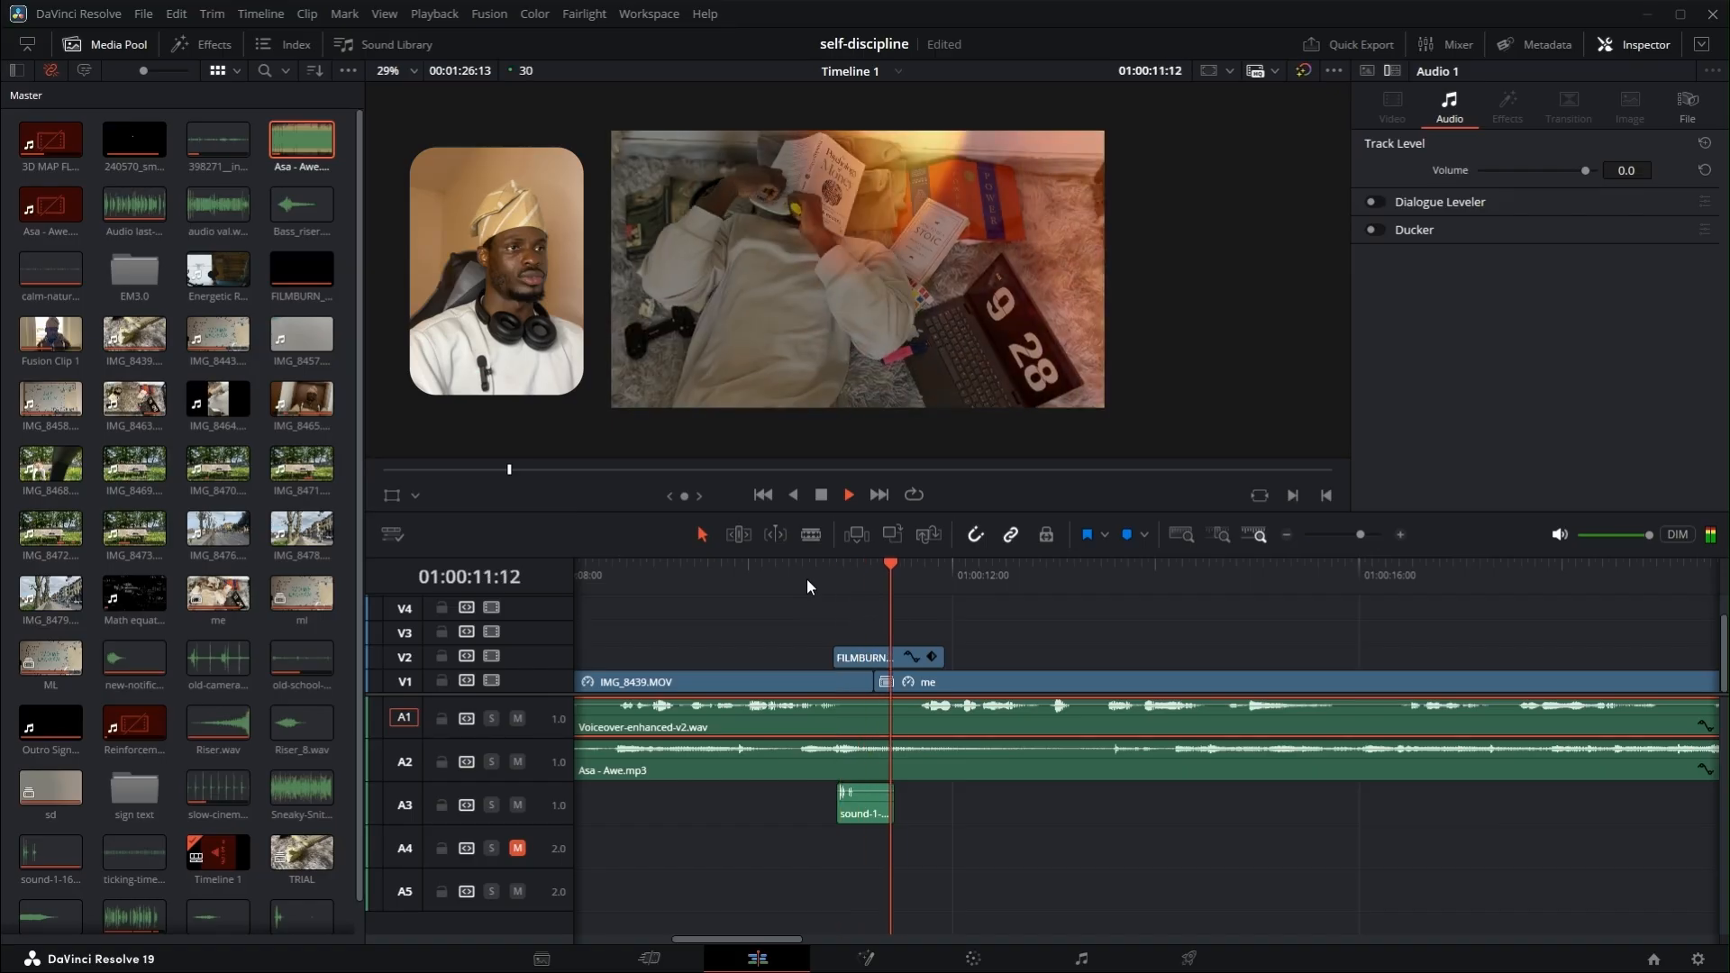
{"action": "key", "text": "space"}
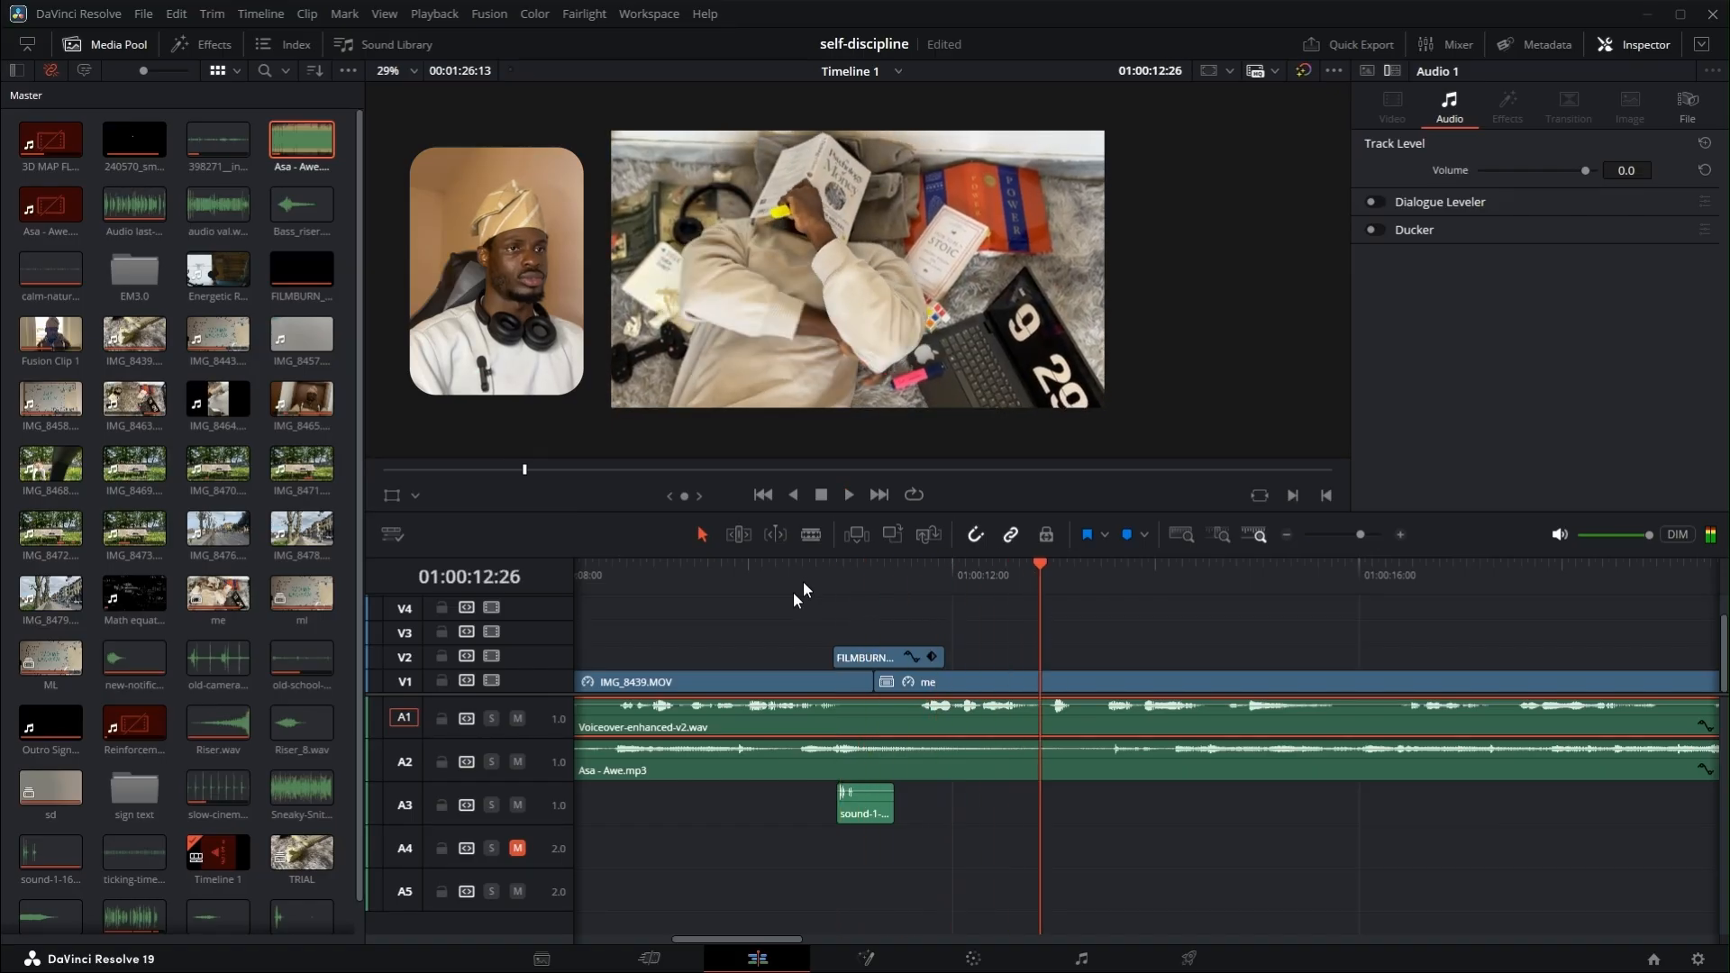
- Mute Audio 1 and Audio 2, and set the volume of the sound-1-167181.mp3 clip under the FILMBURN overlay to 16.1
{"action": "left_click", "coordinate": [518, 718]}
{"action": "left_click", "coordinate": [517, 761]}
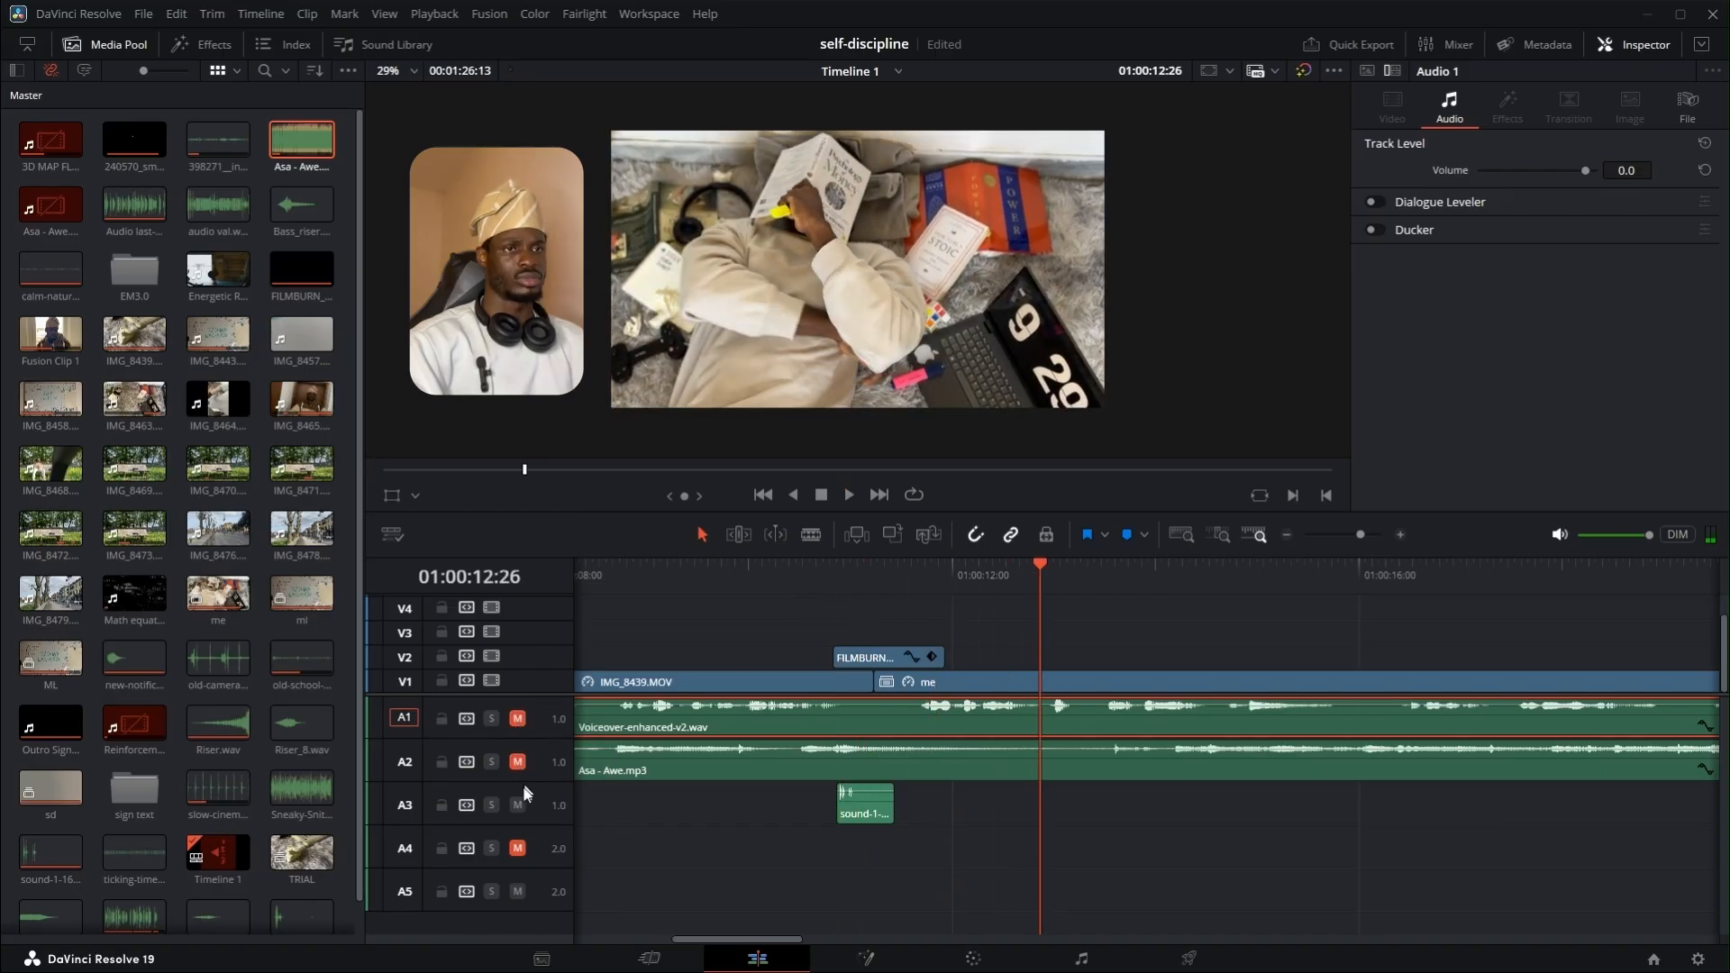
{"action": "left_click", "coordinate": [744, 570]}
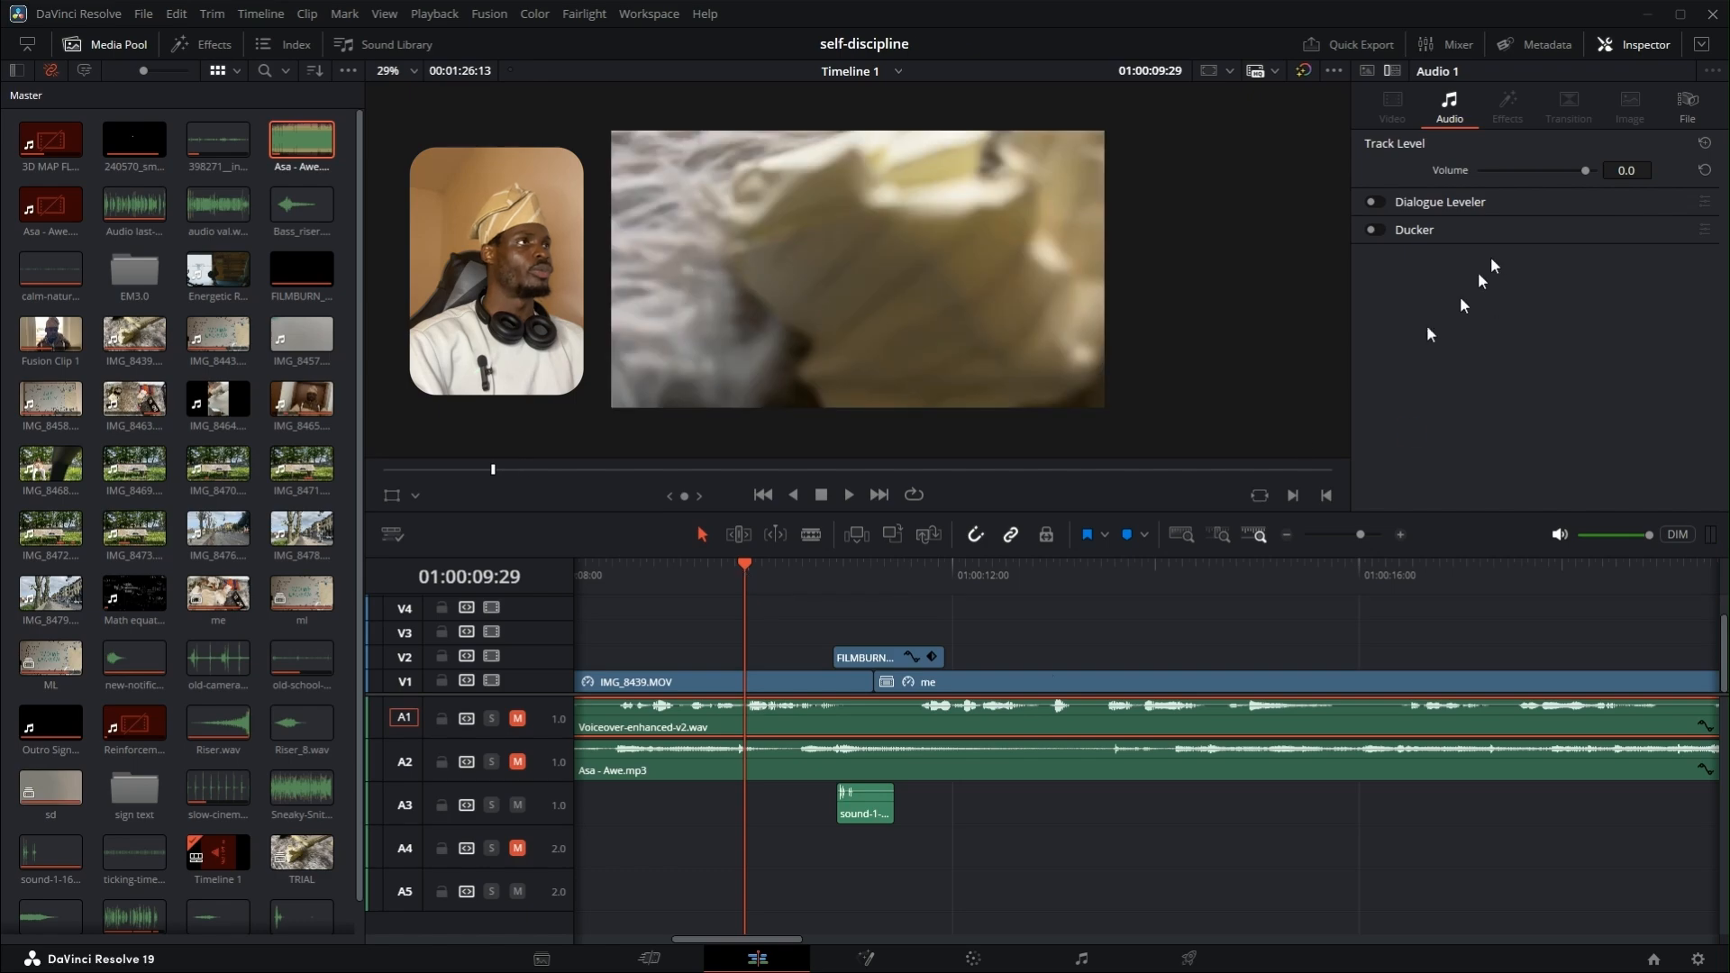
{"action": "left_click", "coordinate": [857, 815]}
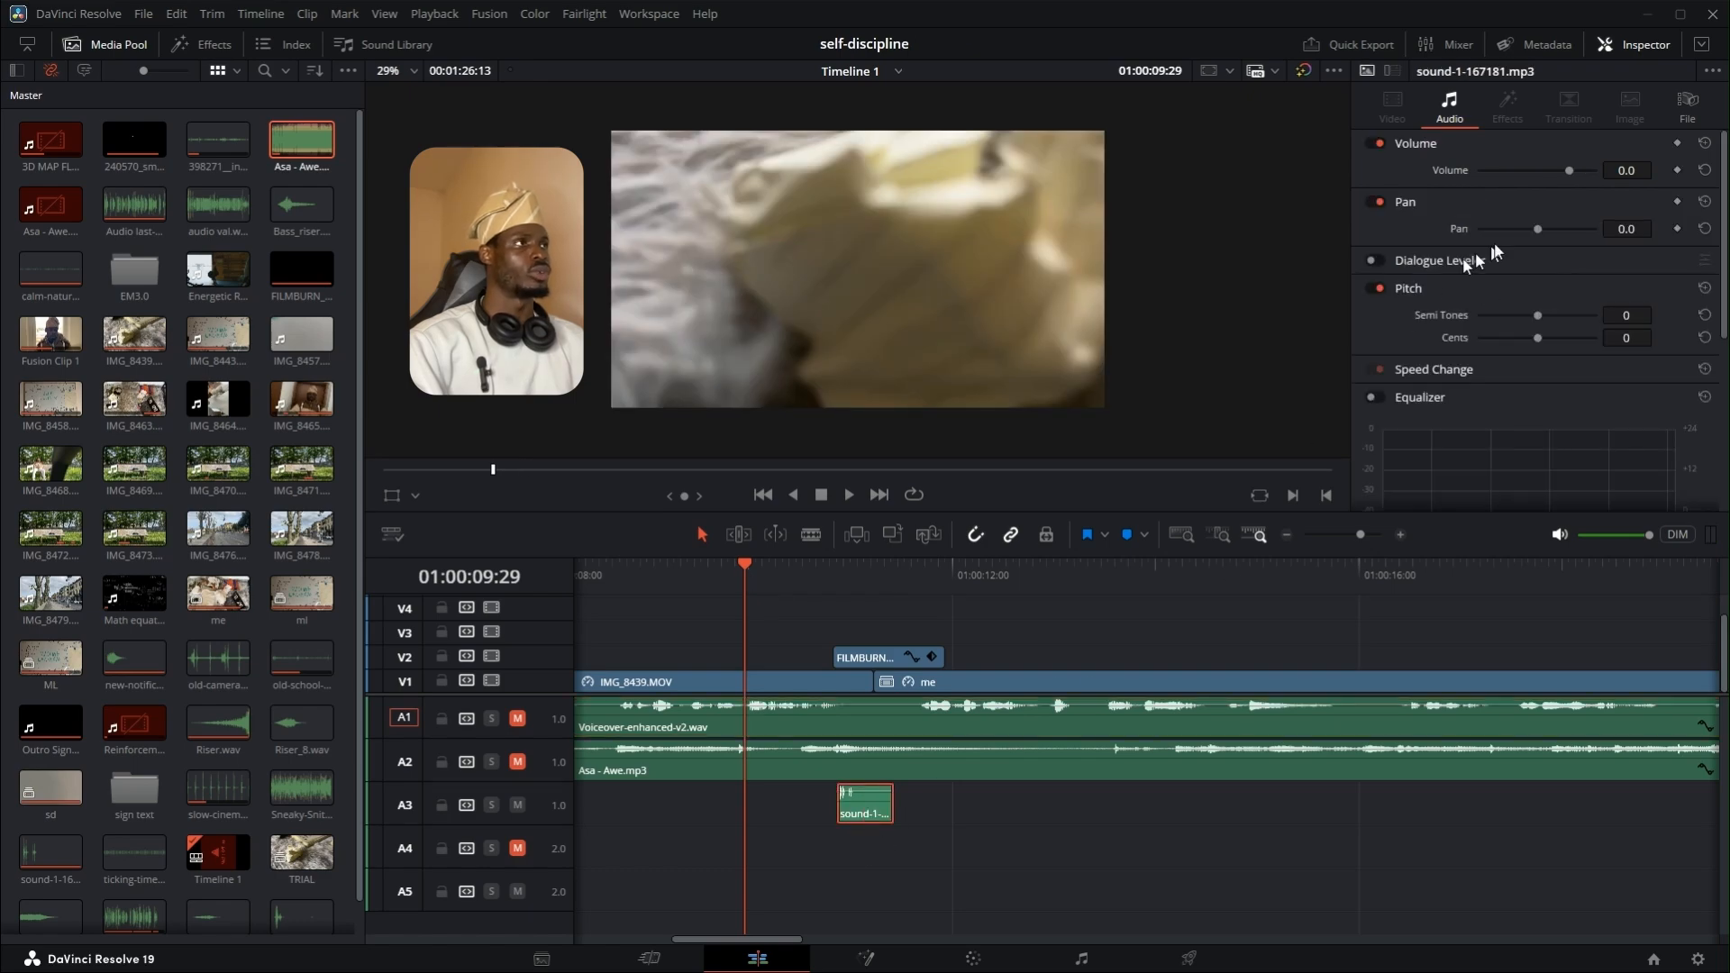
{"action": "left_click_drag", "start_coordinate": [1567, 170], "coordinate": [1583, 176]}
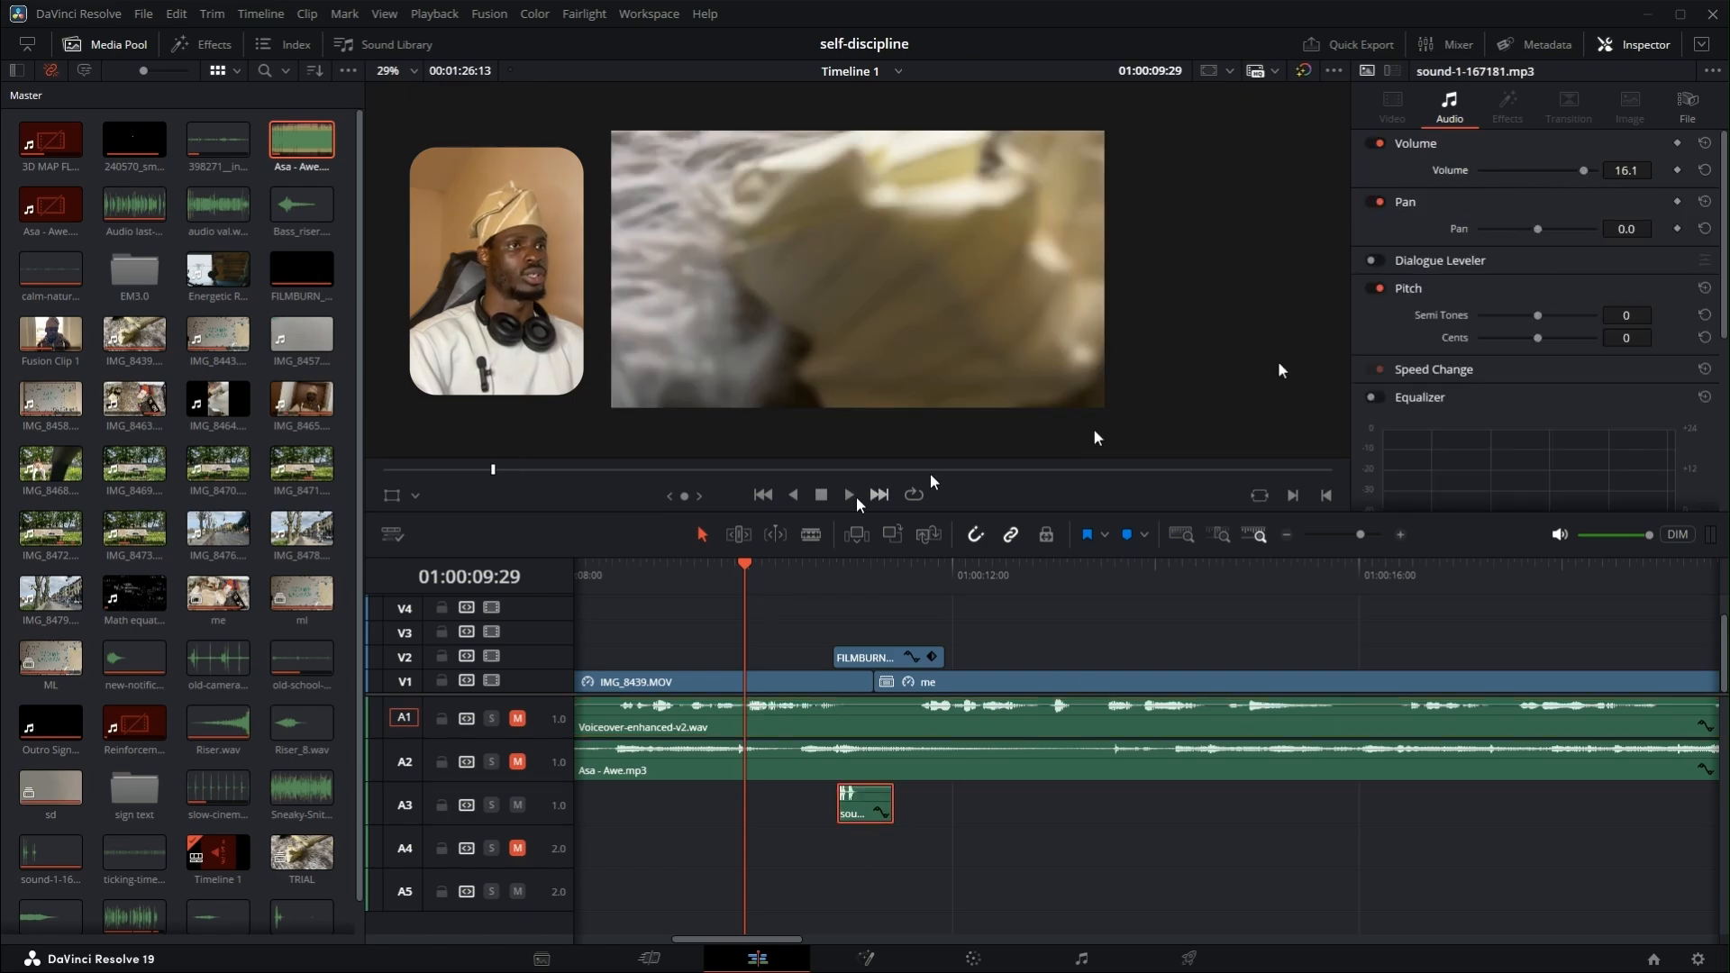
- Play the louder sound-1-167181.mp3 effect from before the FILMBURN overlay to 01:00:12:08, and place the playhead at 01:00:11:04
{"action": "left_click", "coordinate": [721, 568]}
{"action": "key", "text": "space"}
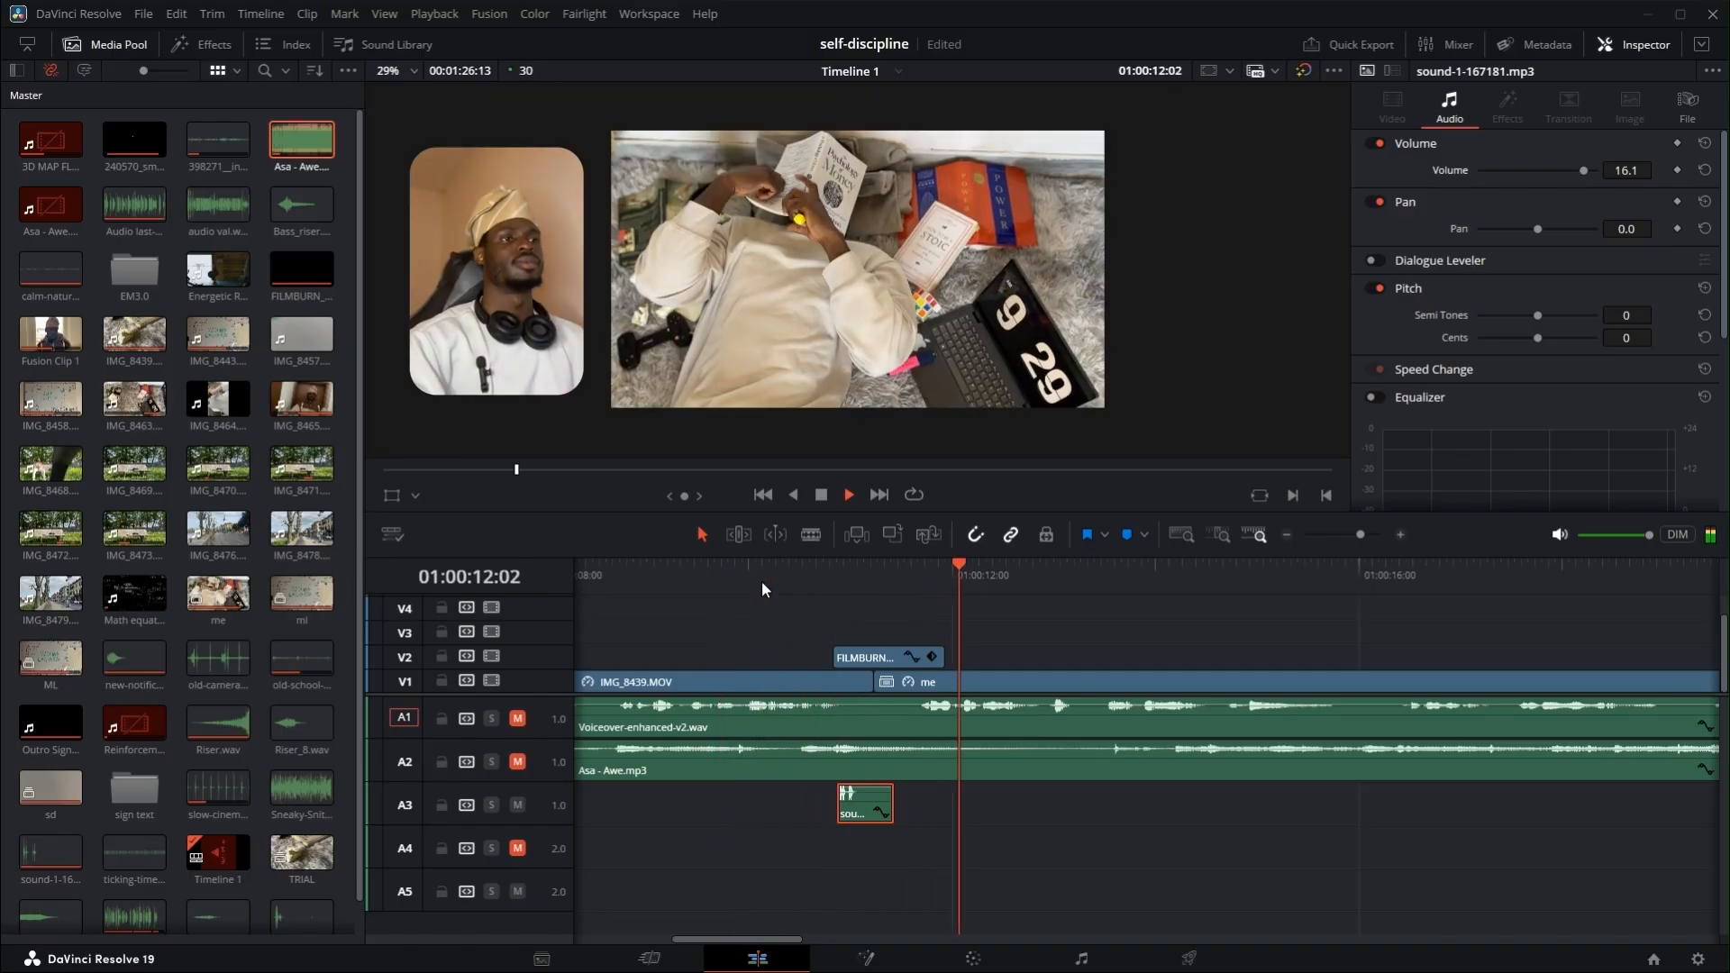
{"action": "key", "text": "space"}
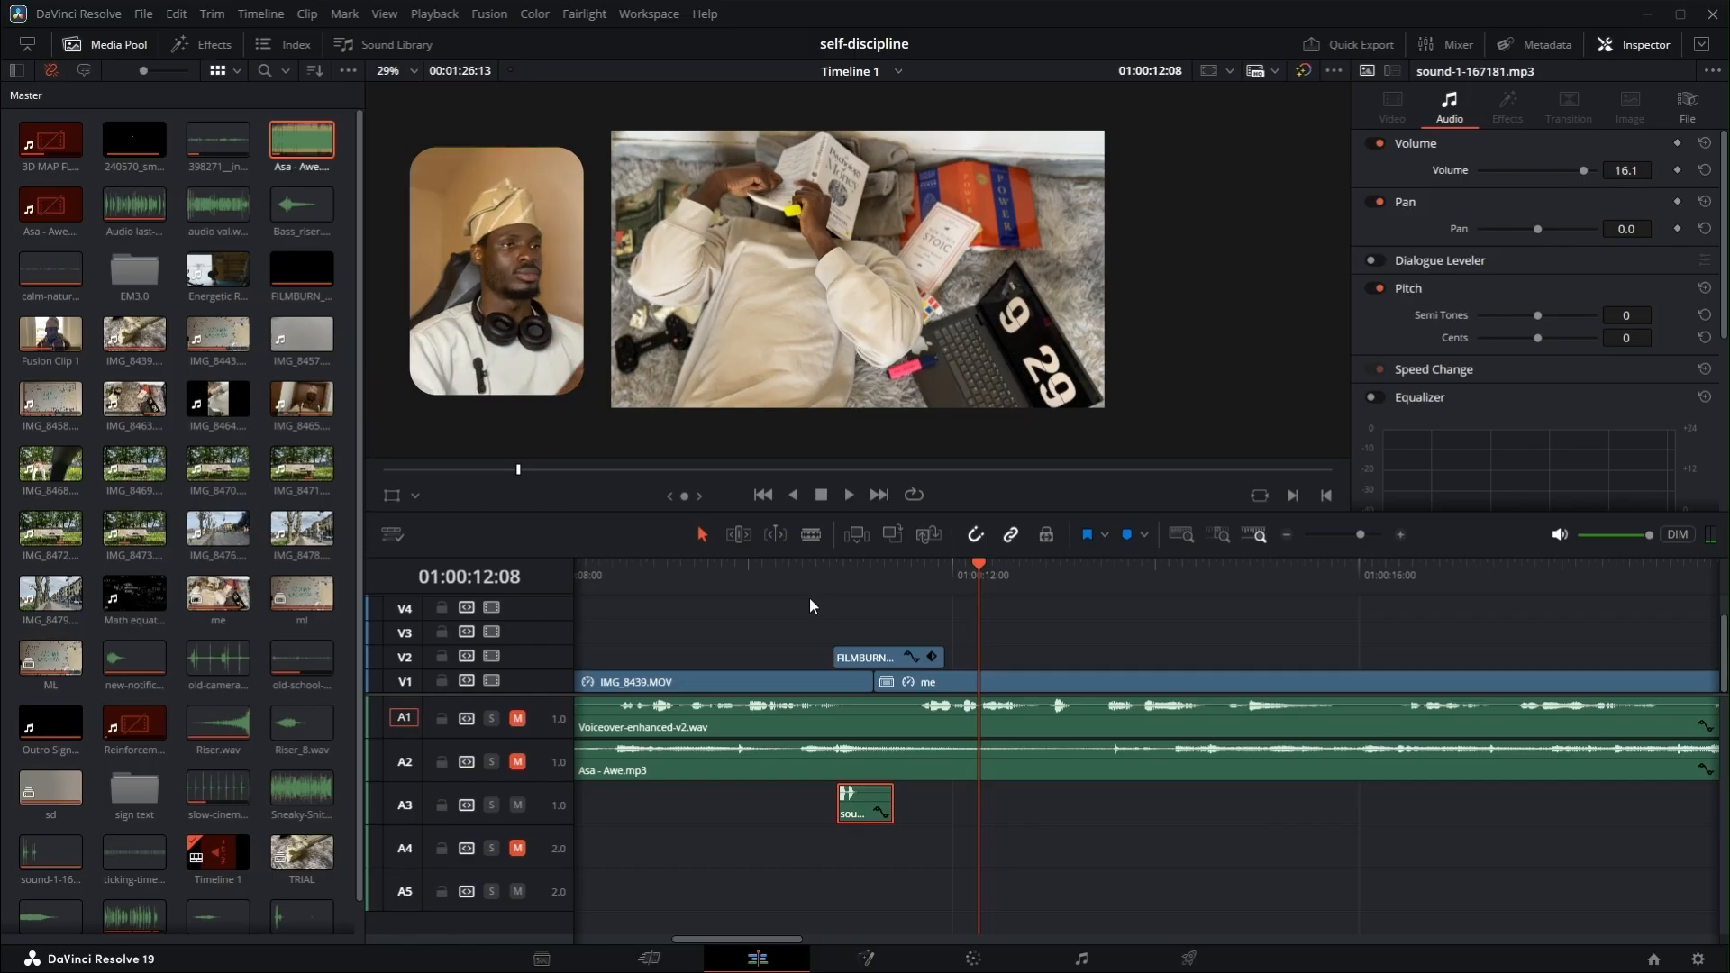
{"action": "left_click", "coordinate": [743, 575]}
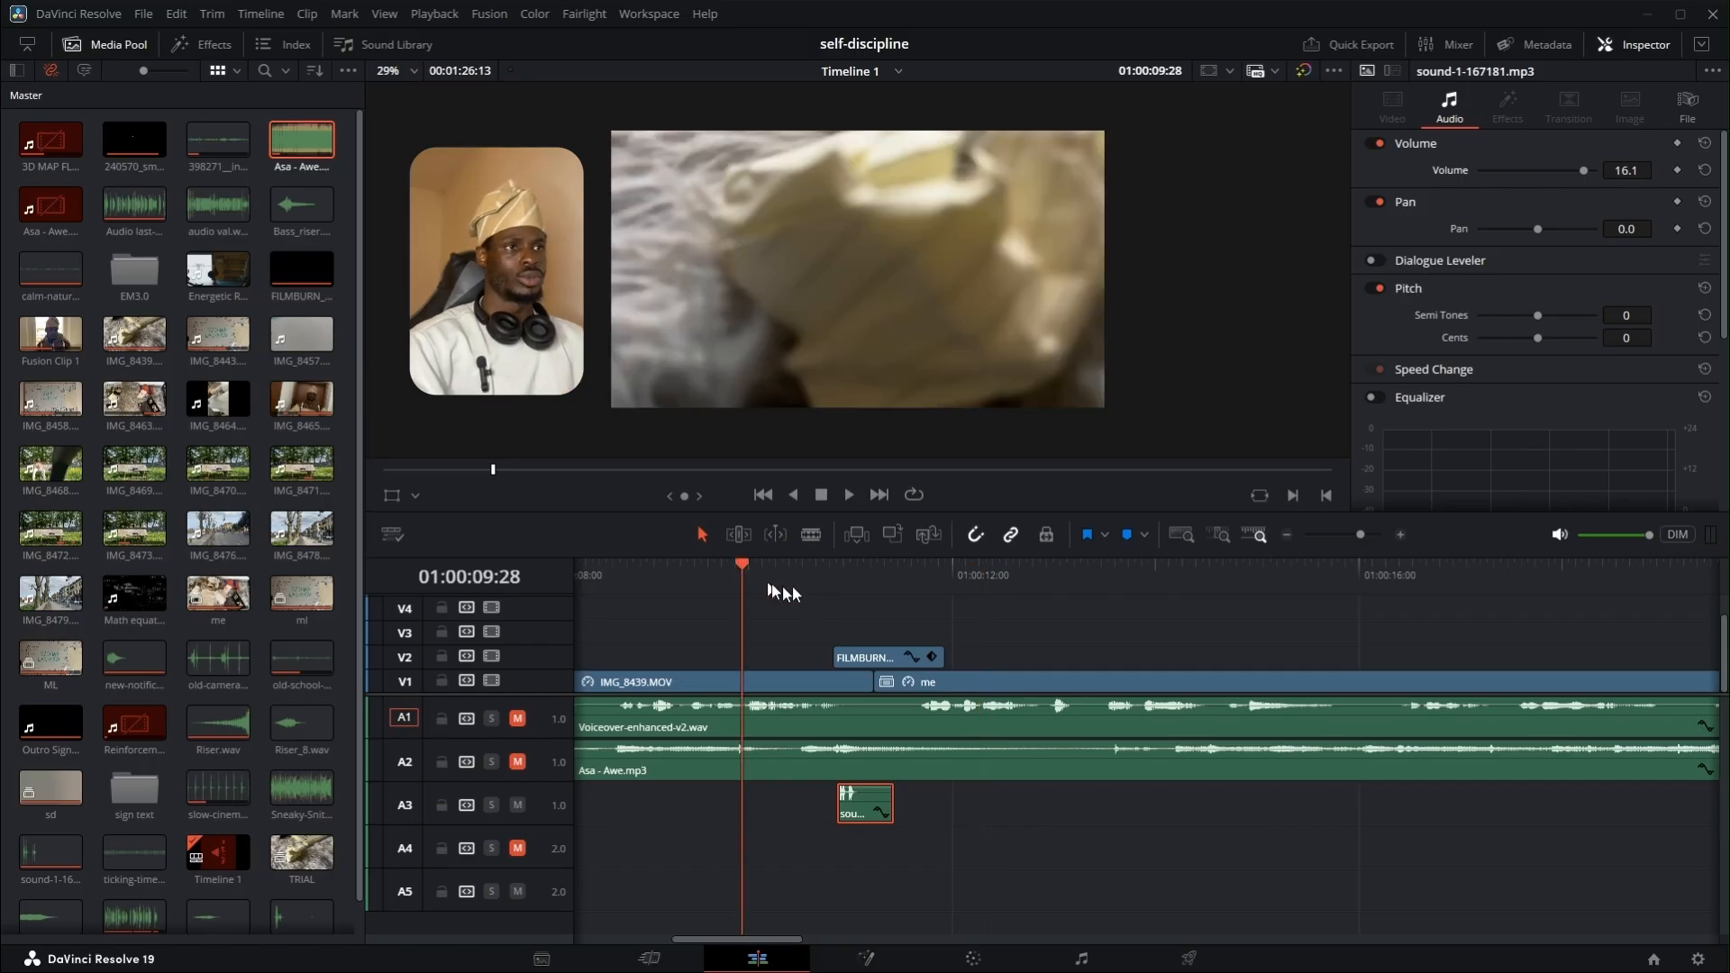
{"action": "left_click", "coordinate": [863, 577]}
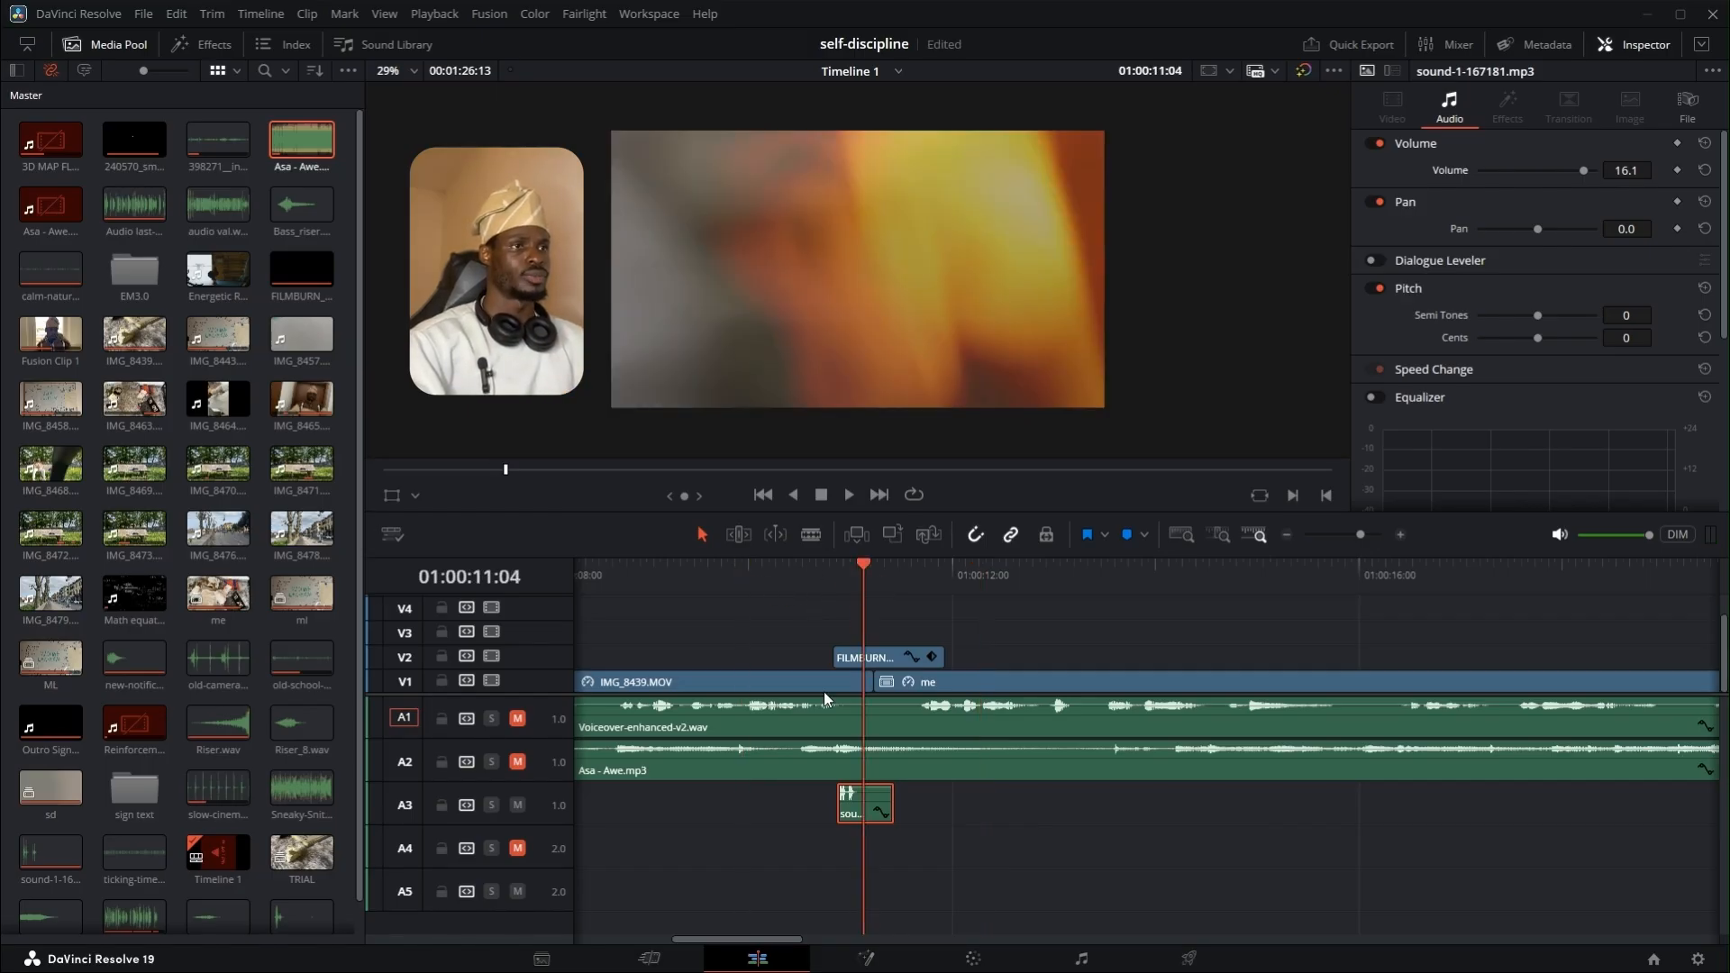
- Play the me clip from about 01:00:12:00 to 01:00:18:19, and deselect the sound effect clip
{"action": "left_click_drag", "start_coordinate": [745, 939], "coordinate": [758, 939]}
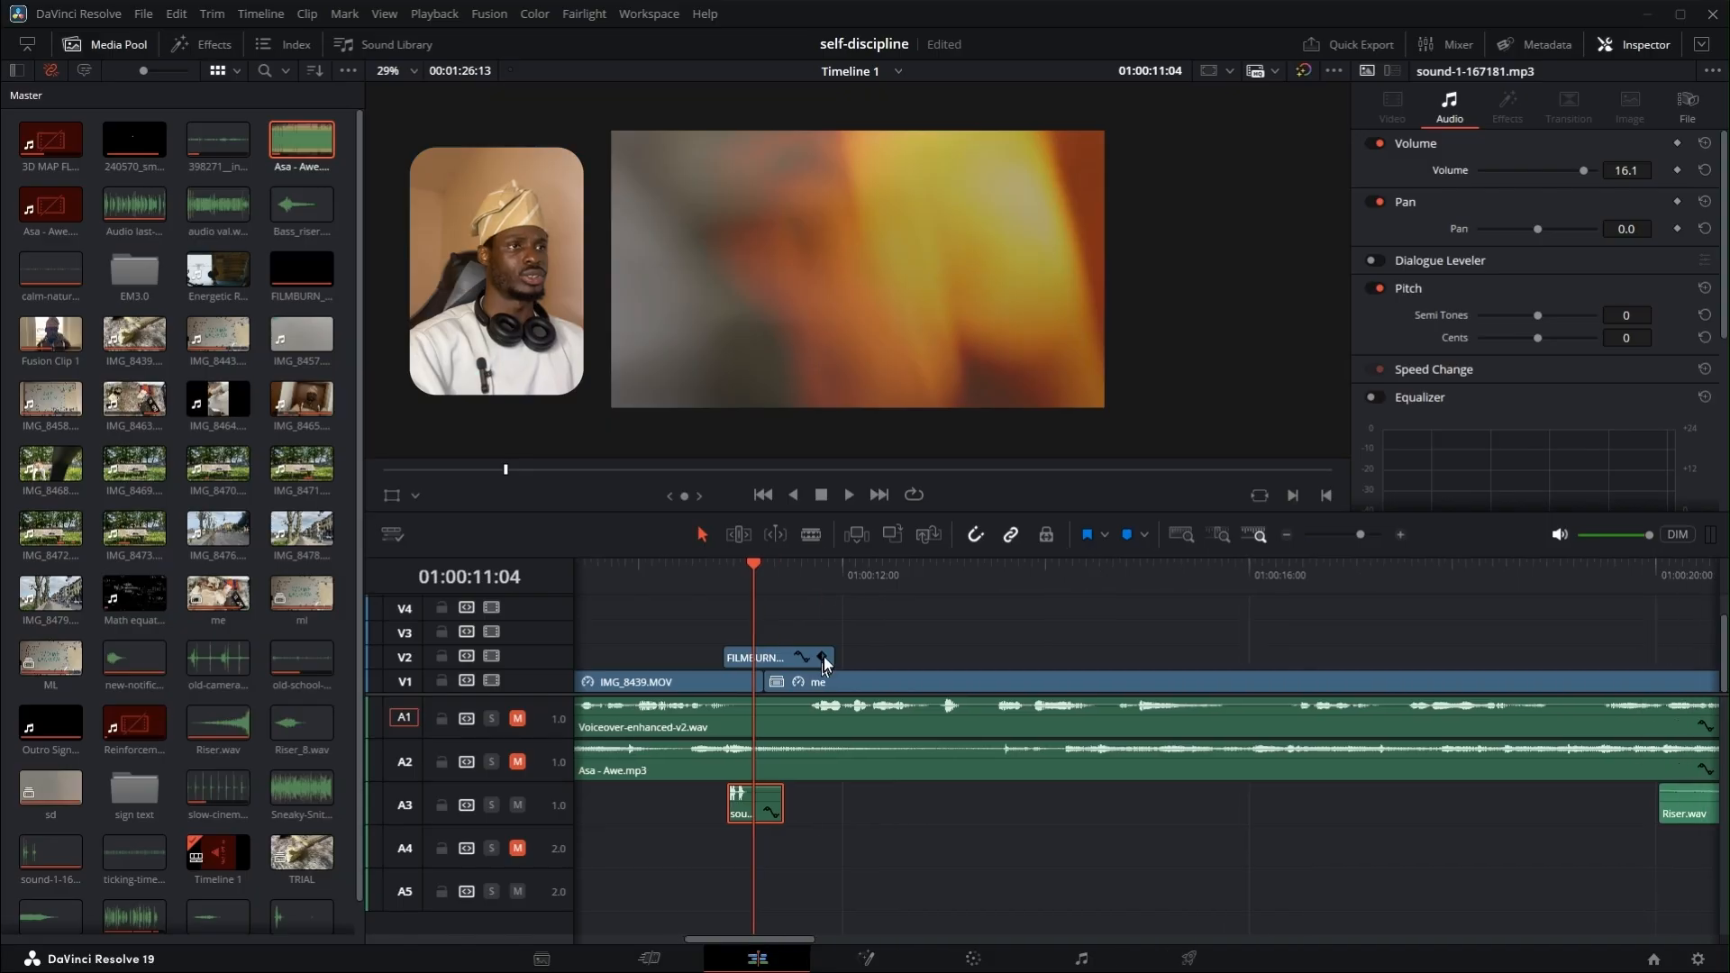
{"action": "left_click", "coordinate": [848, 574]}
{"action": "key", "text": "space"}
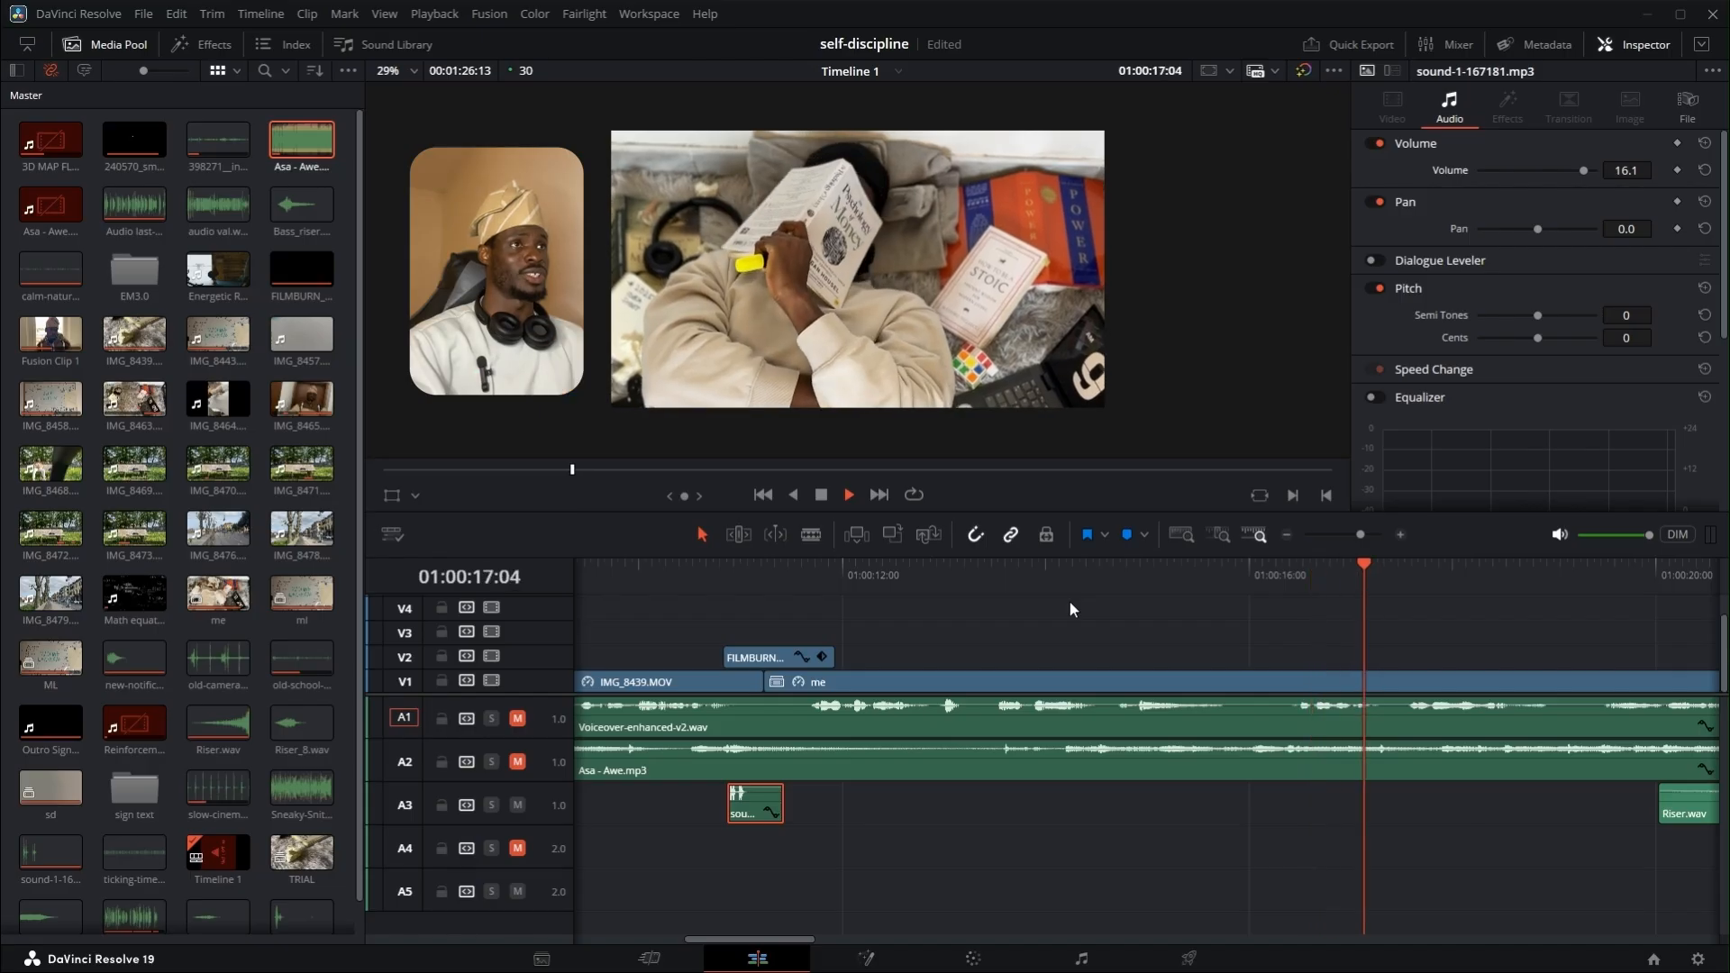
{"action": "key", "text": "space"}
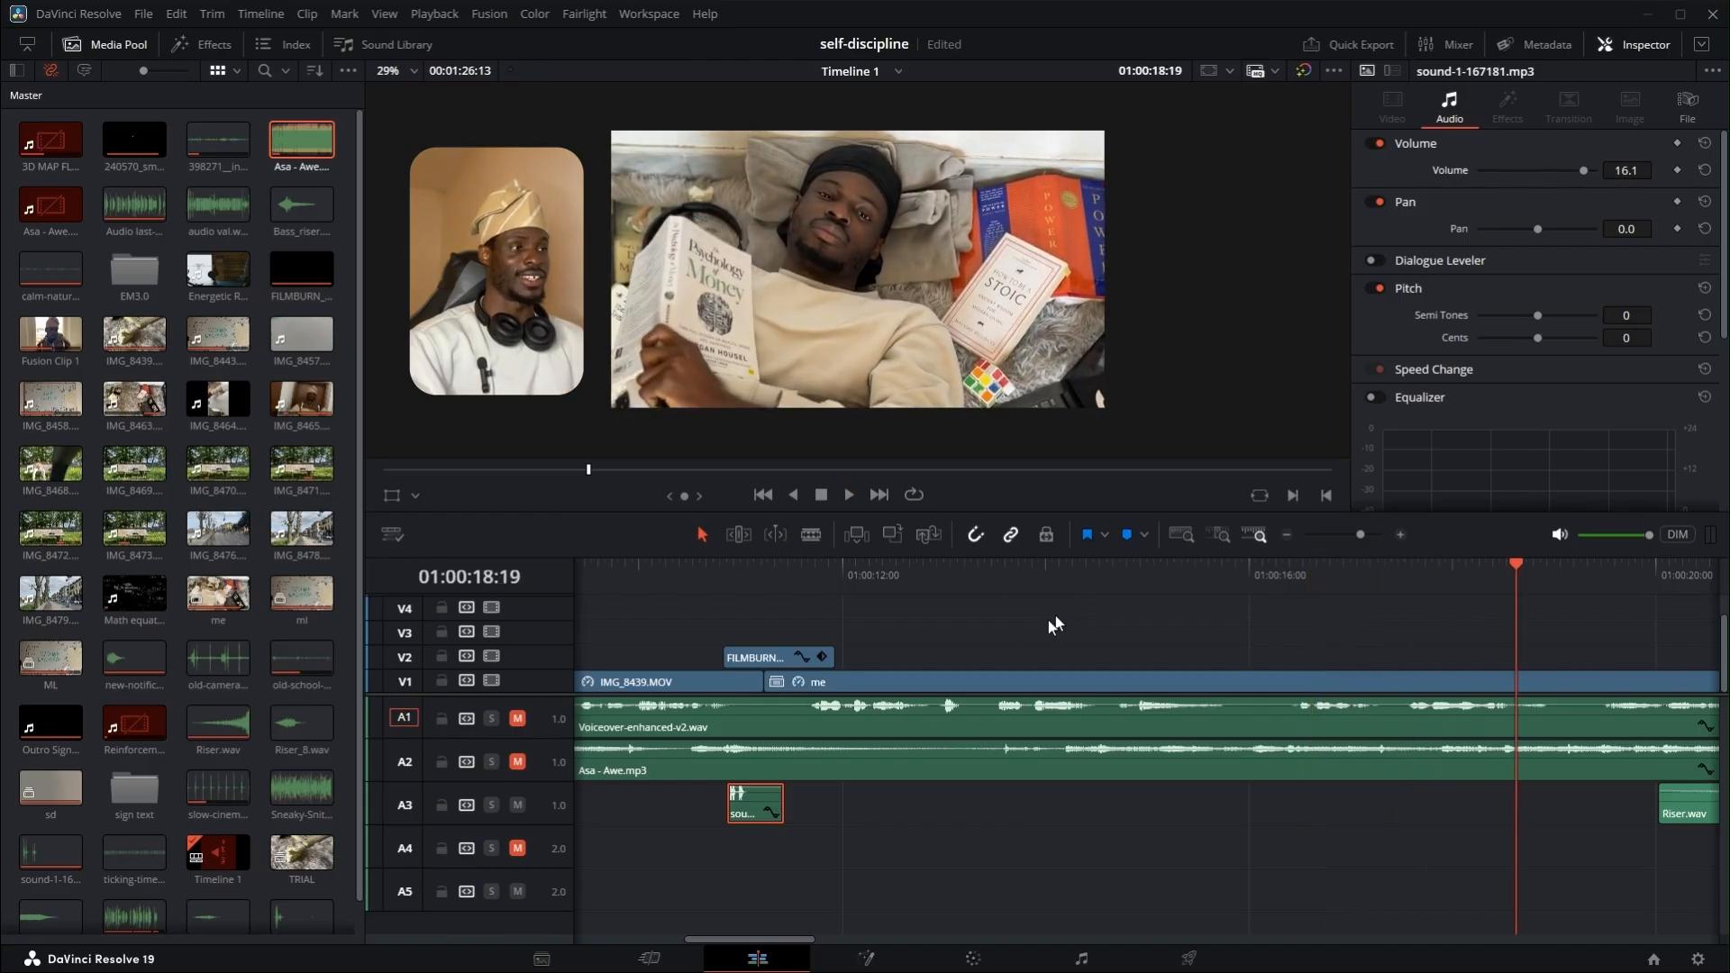
{"action": "left_click", "coordinate": [795, 934]}
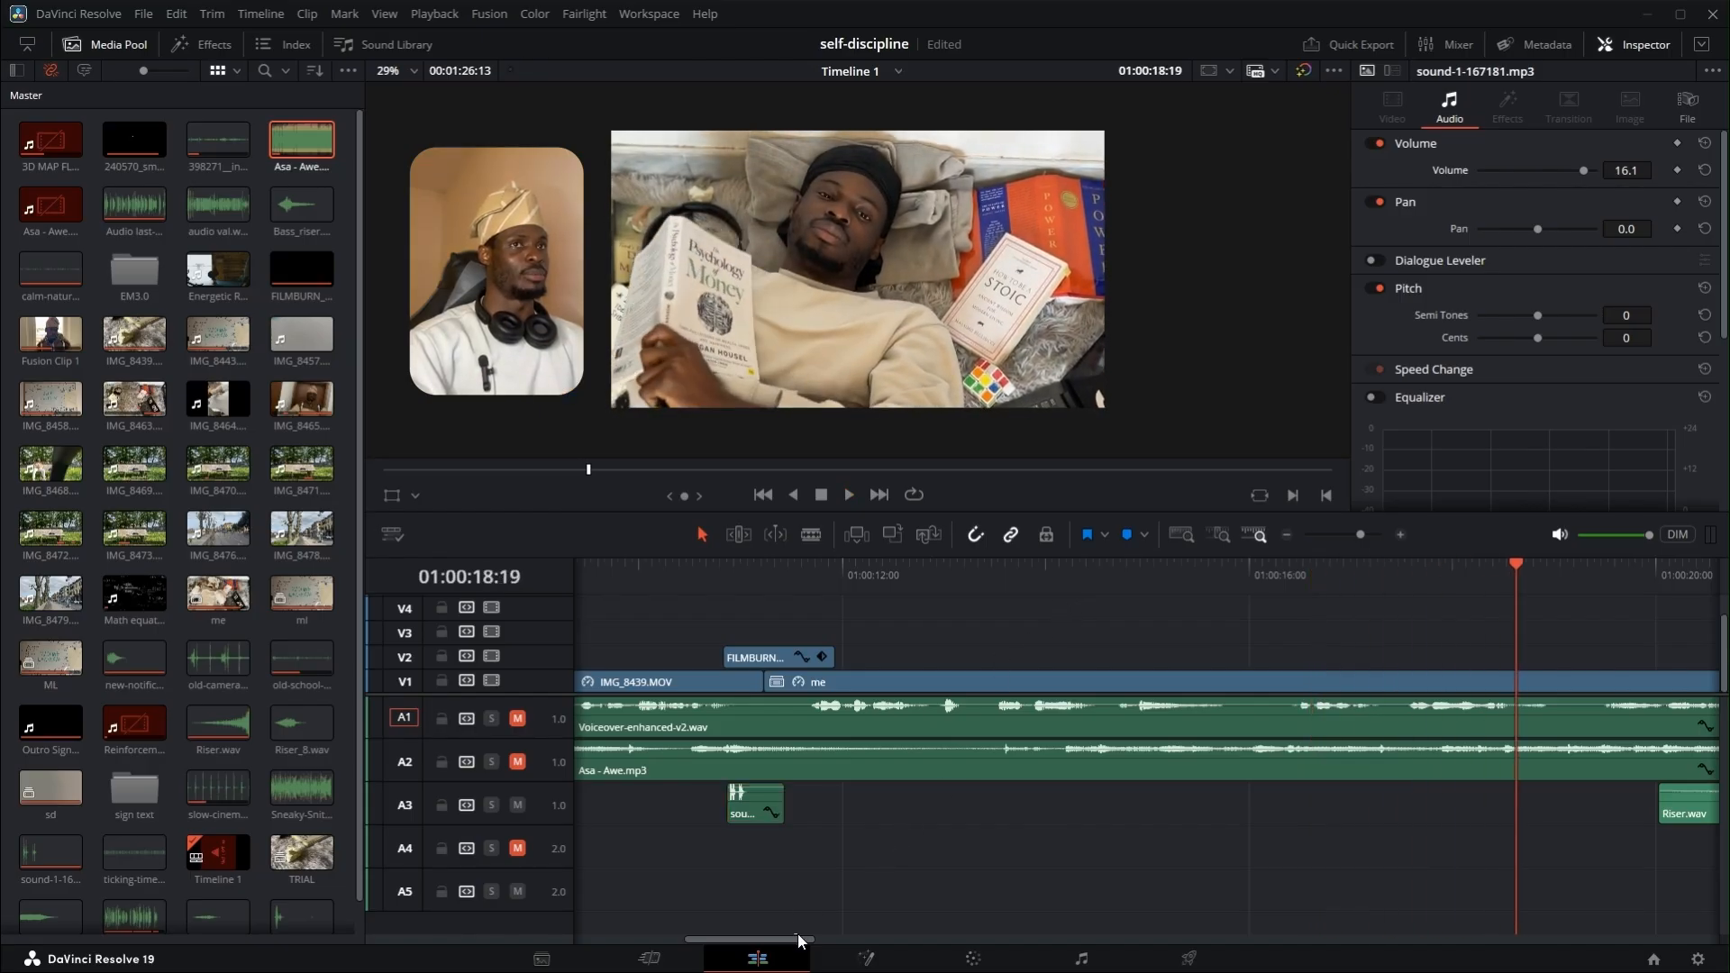
- Open the effects library and browse its Resolve FX filters
{"action": "left_click", "coordinate": [213, 45]}
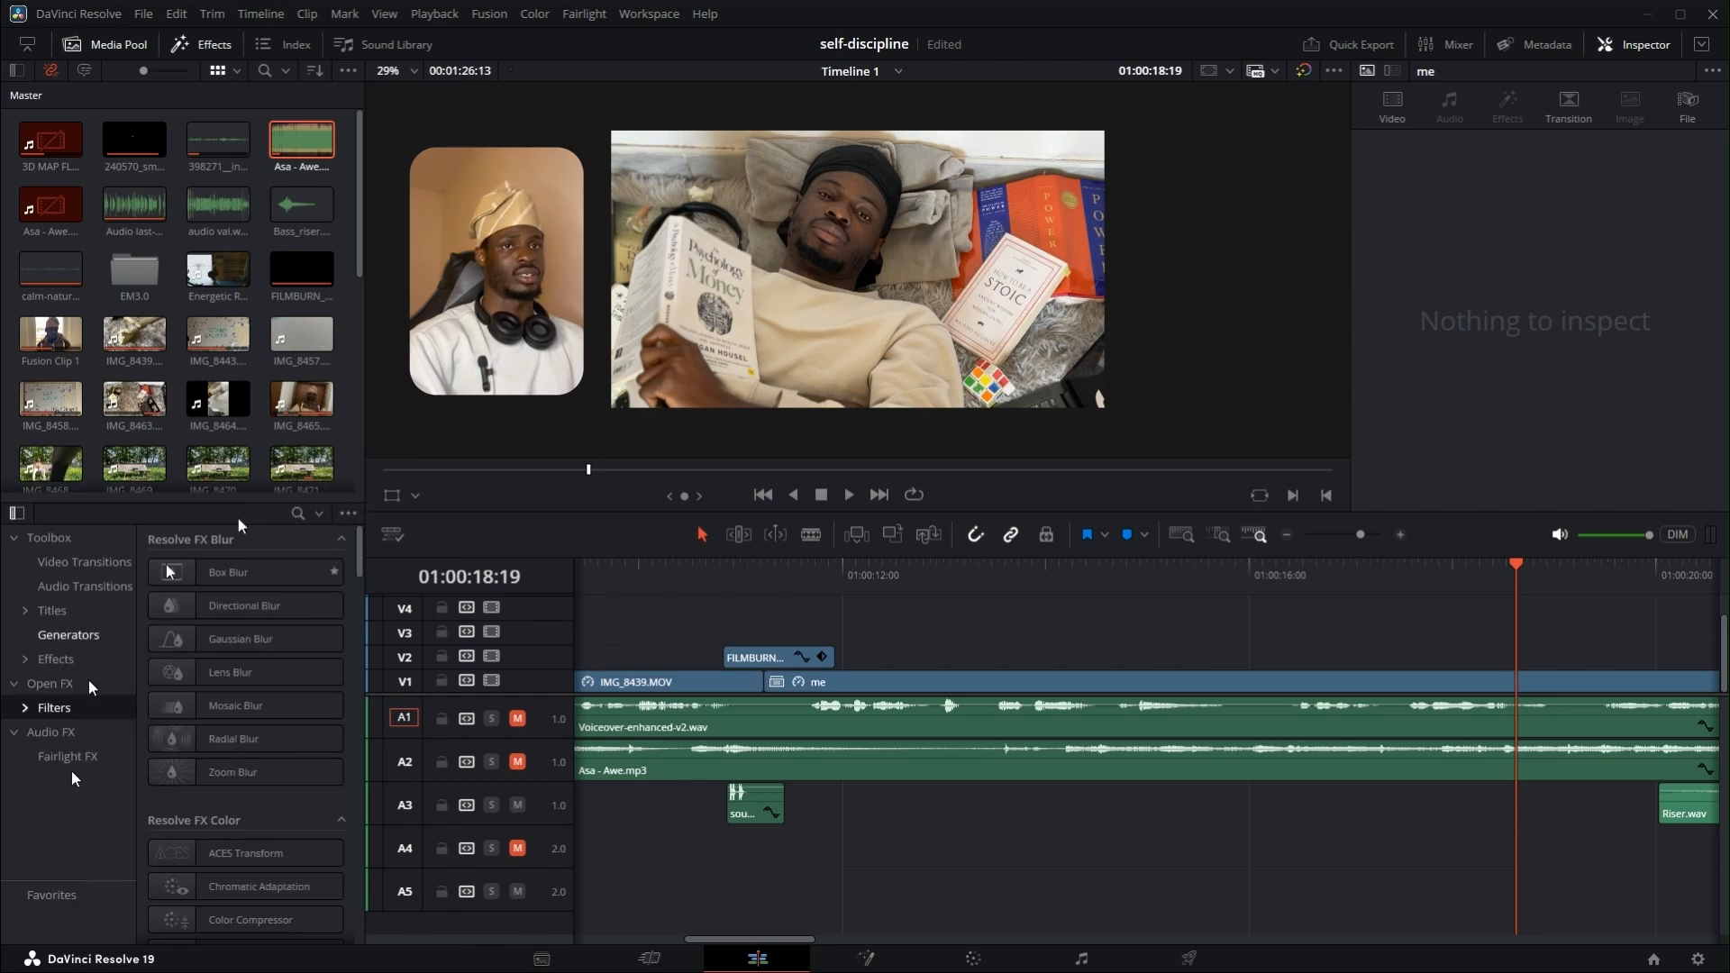
{"action": "scroll", "coordinate": [225, 739], "scroll_direction": "down", "scroll_amount": 10}
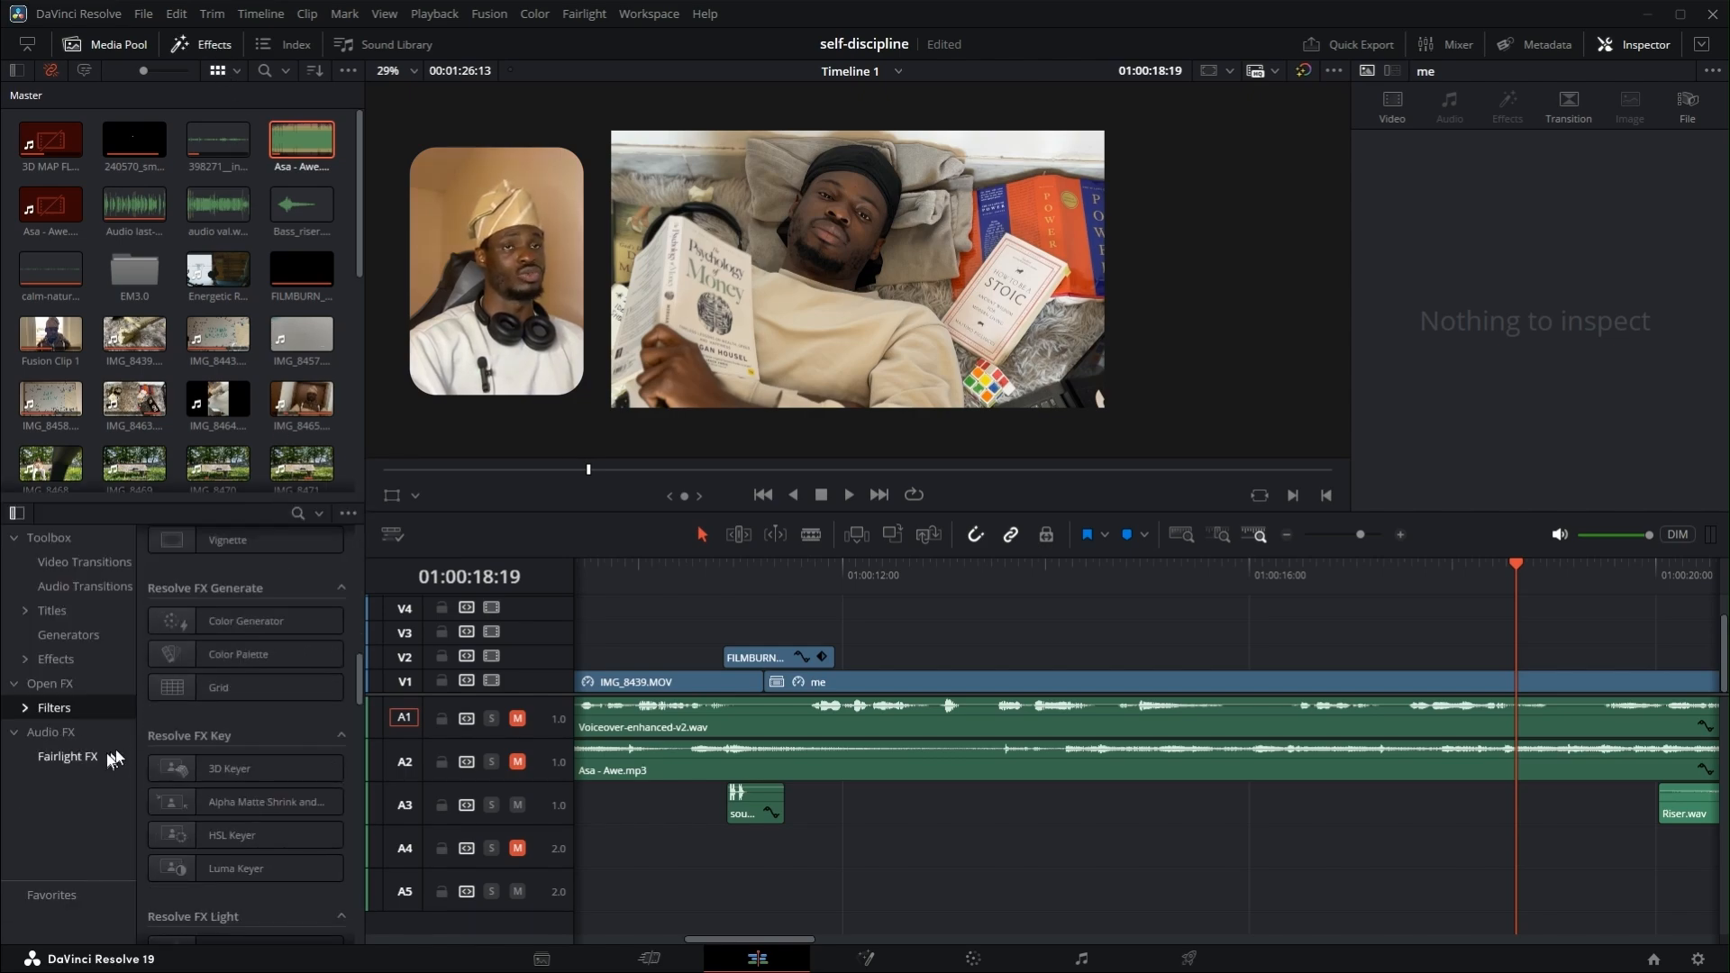
{"action": "scroll", "coordinate": [245, 698], "scroll_direction": "up", "scroll_amount": 10}
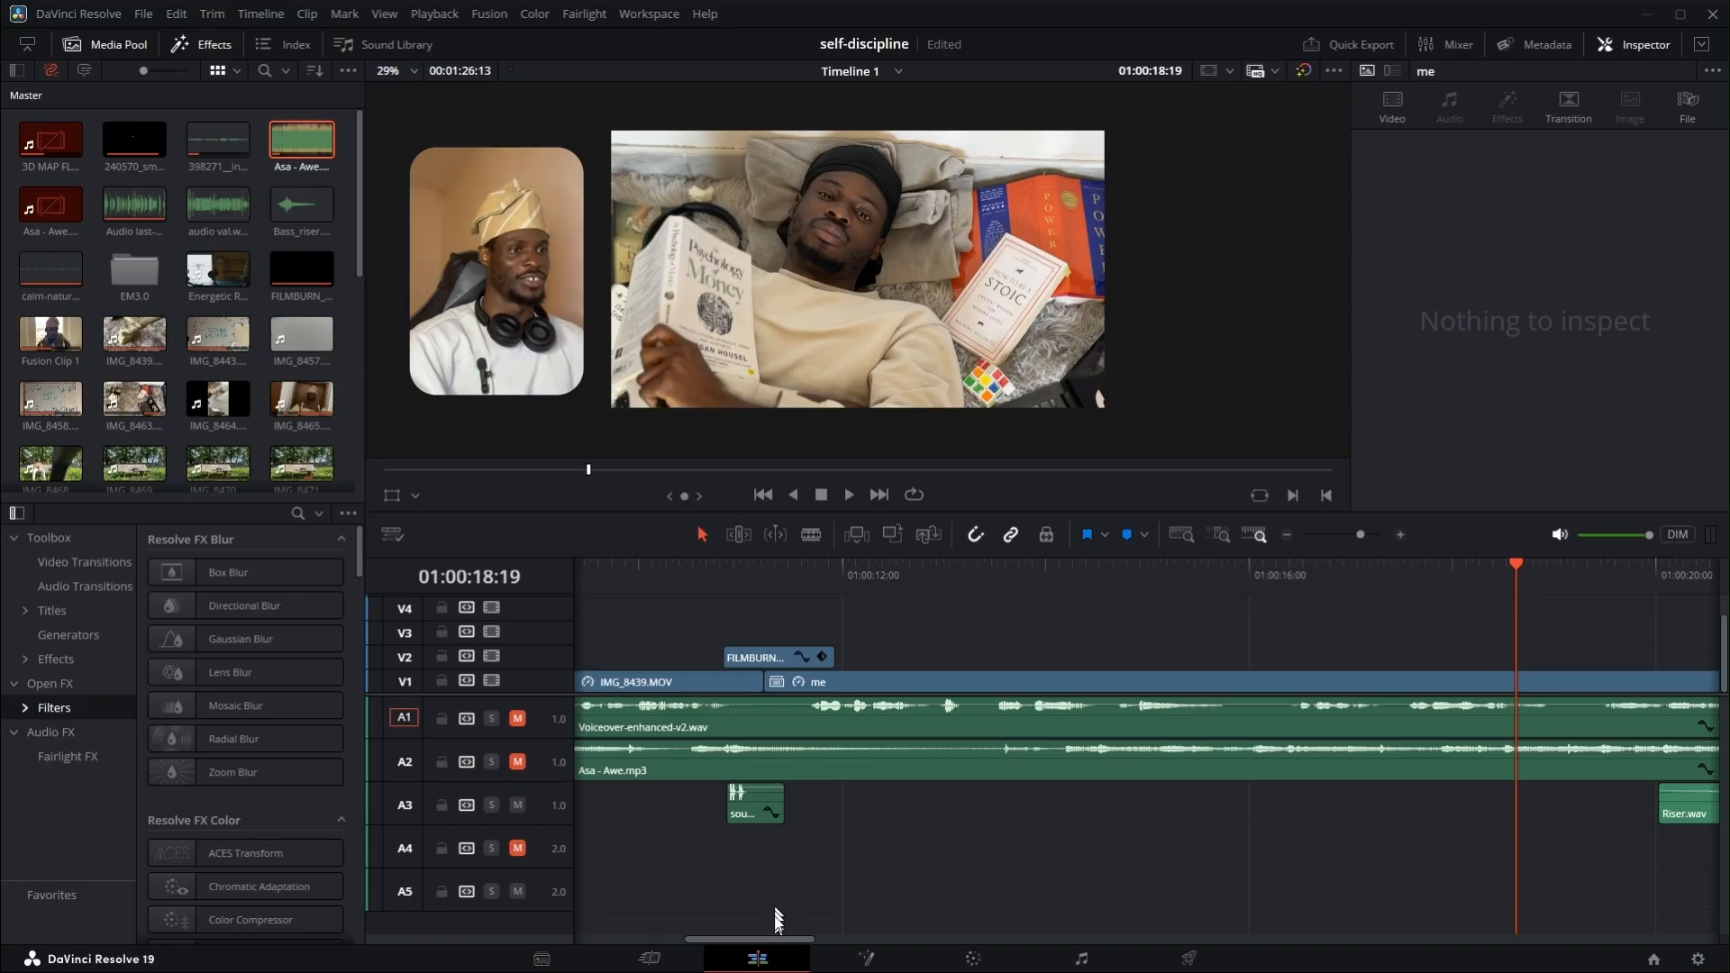
- Place the playhead at 01:00:19:18 and raise the volume of Riser.wav on Audio 3 to 19.1
{"action": "left_click_drag", "start_coordinate": [775, 937], "coordinate": [867, 917]}
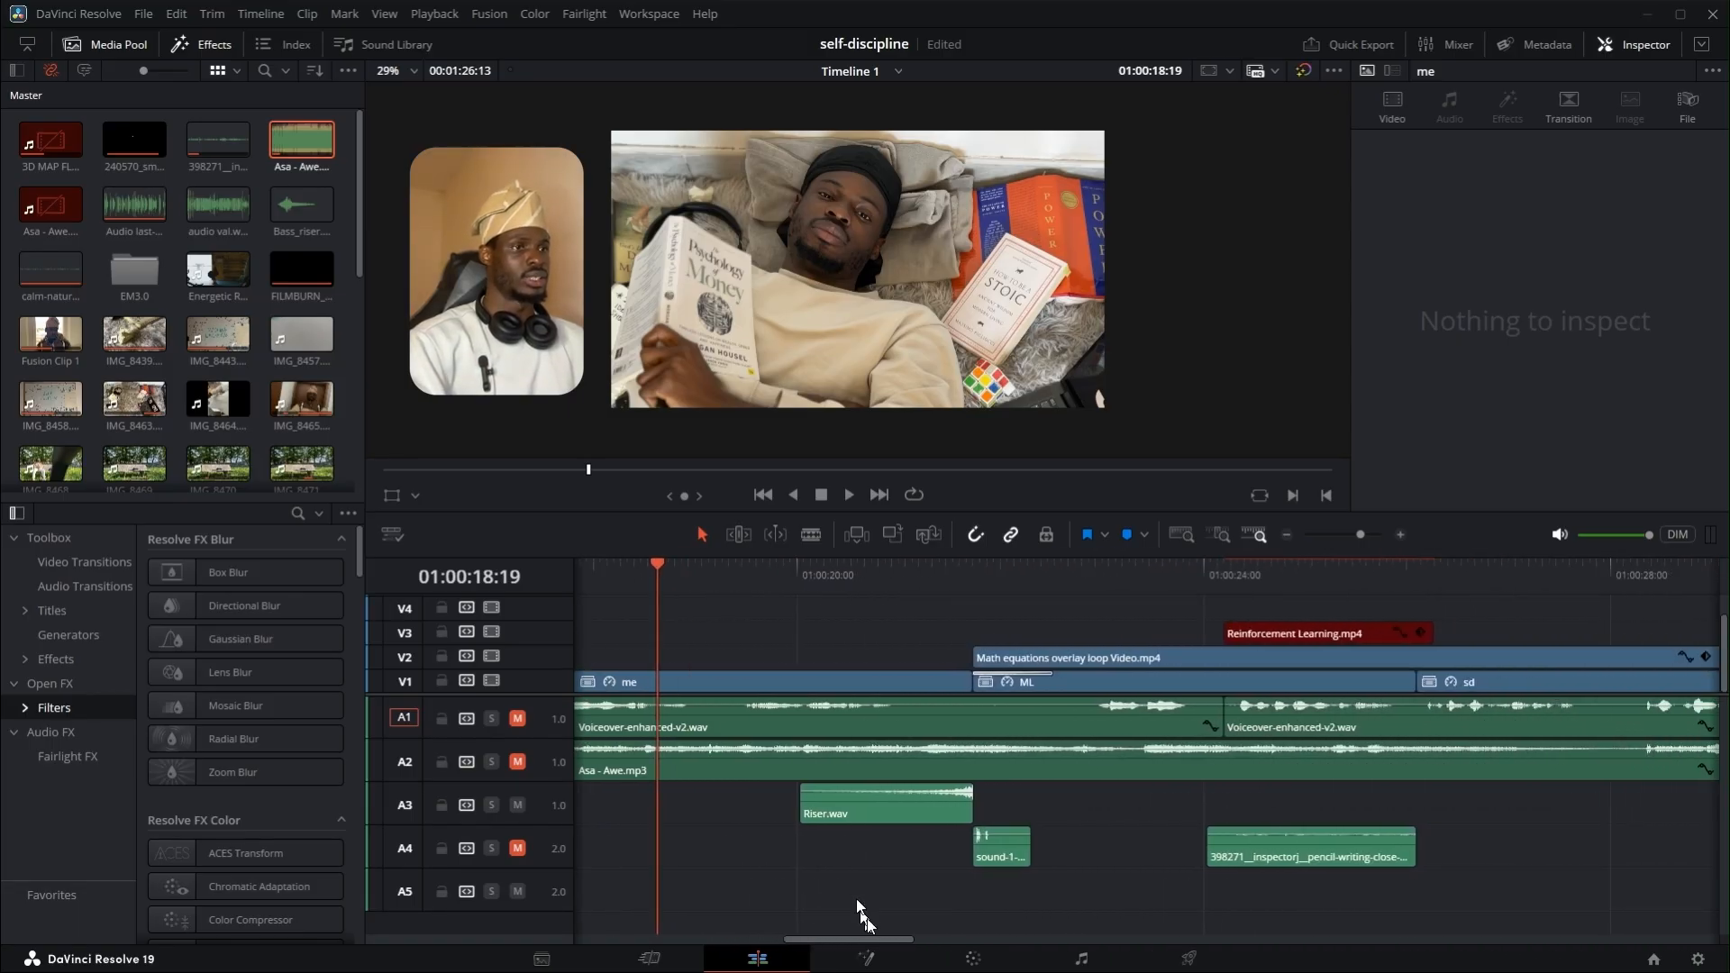
{"action": "left_click", "coordinate": [756, 594]}
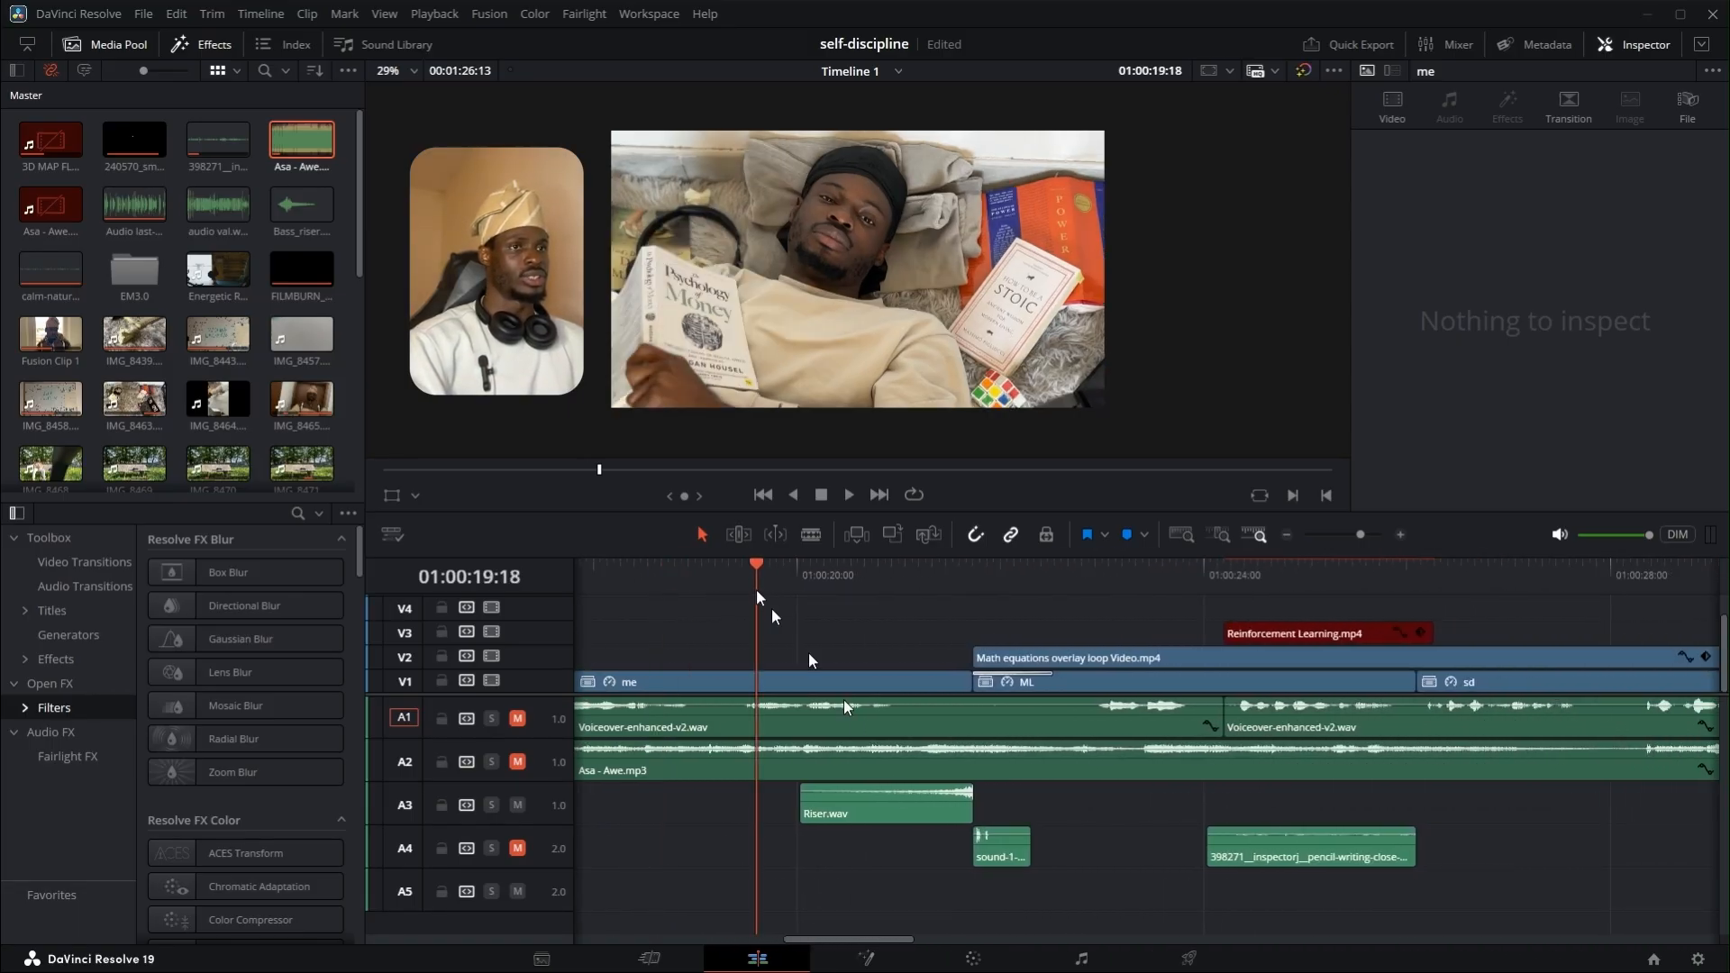
{"action": "left_click", "coordinate": [856, 811]}
{"action": "left_click_drag", "start_coordinate": [1568, 170], "coordinate": [1585, 171]}
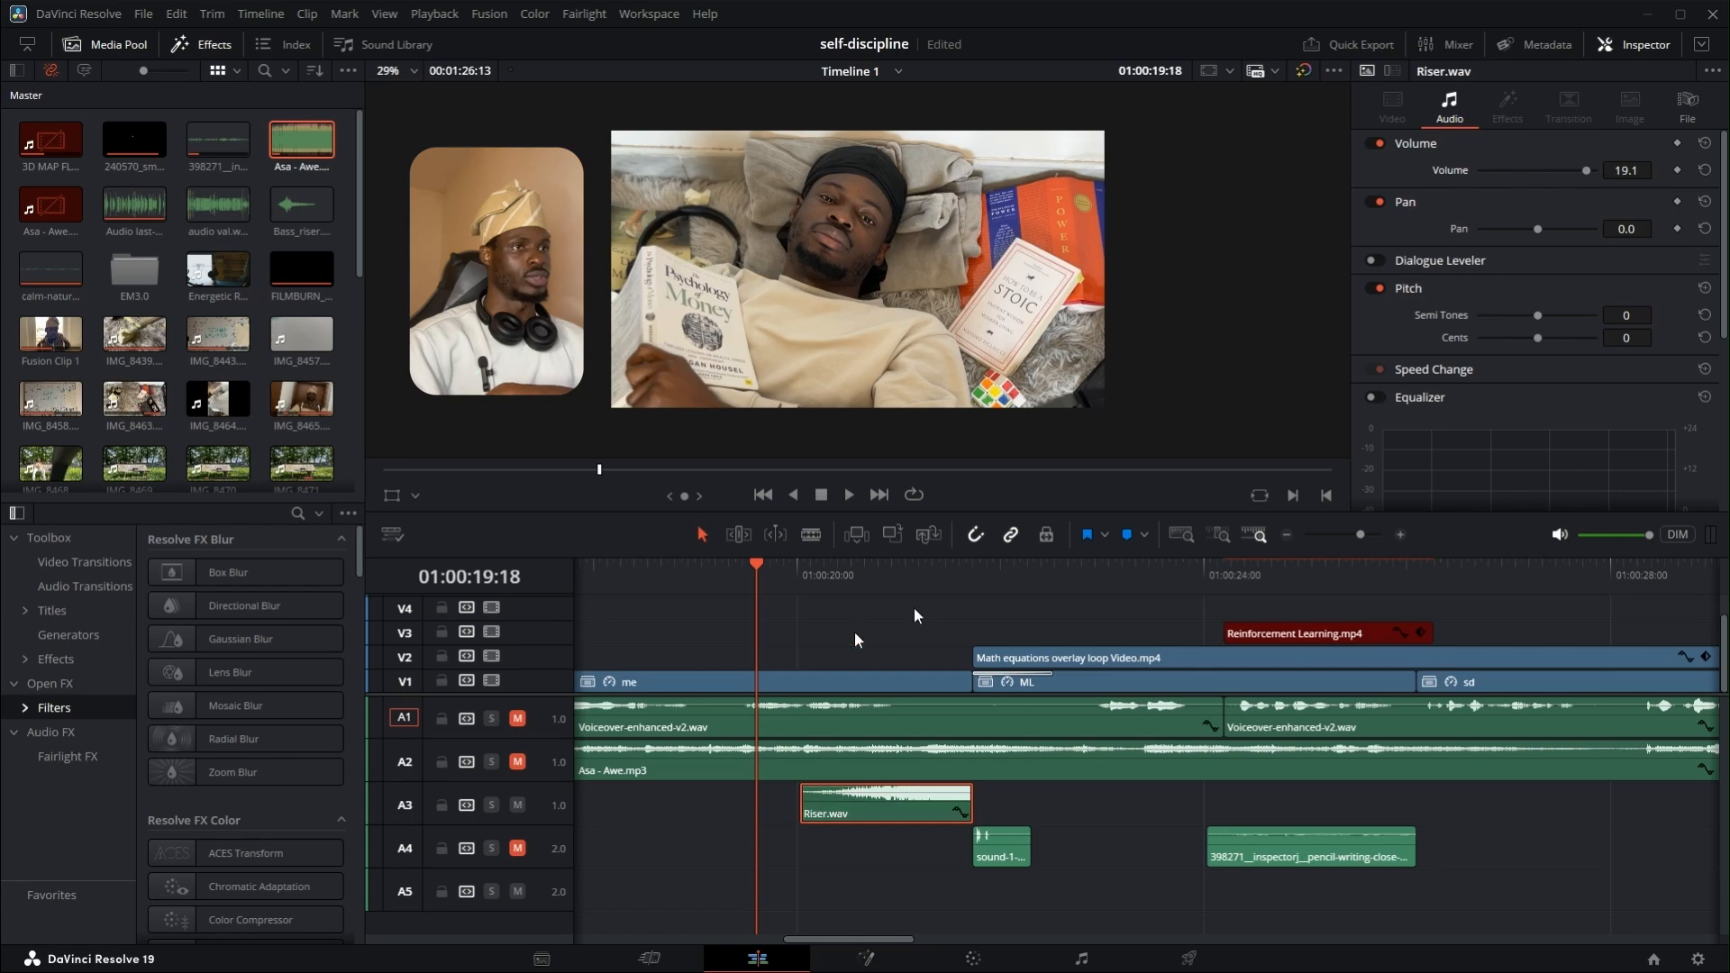
- Play Riser.wav from 01:00:19:01 up to the ML clip at 01:00:21:22, and lower its volume to 6.2
{"action": "left_click", "coordinate": [699, 565]}
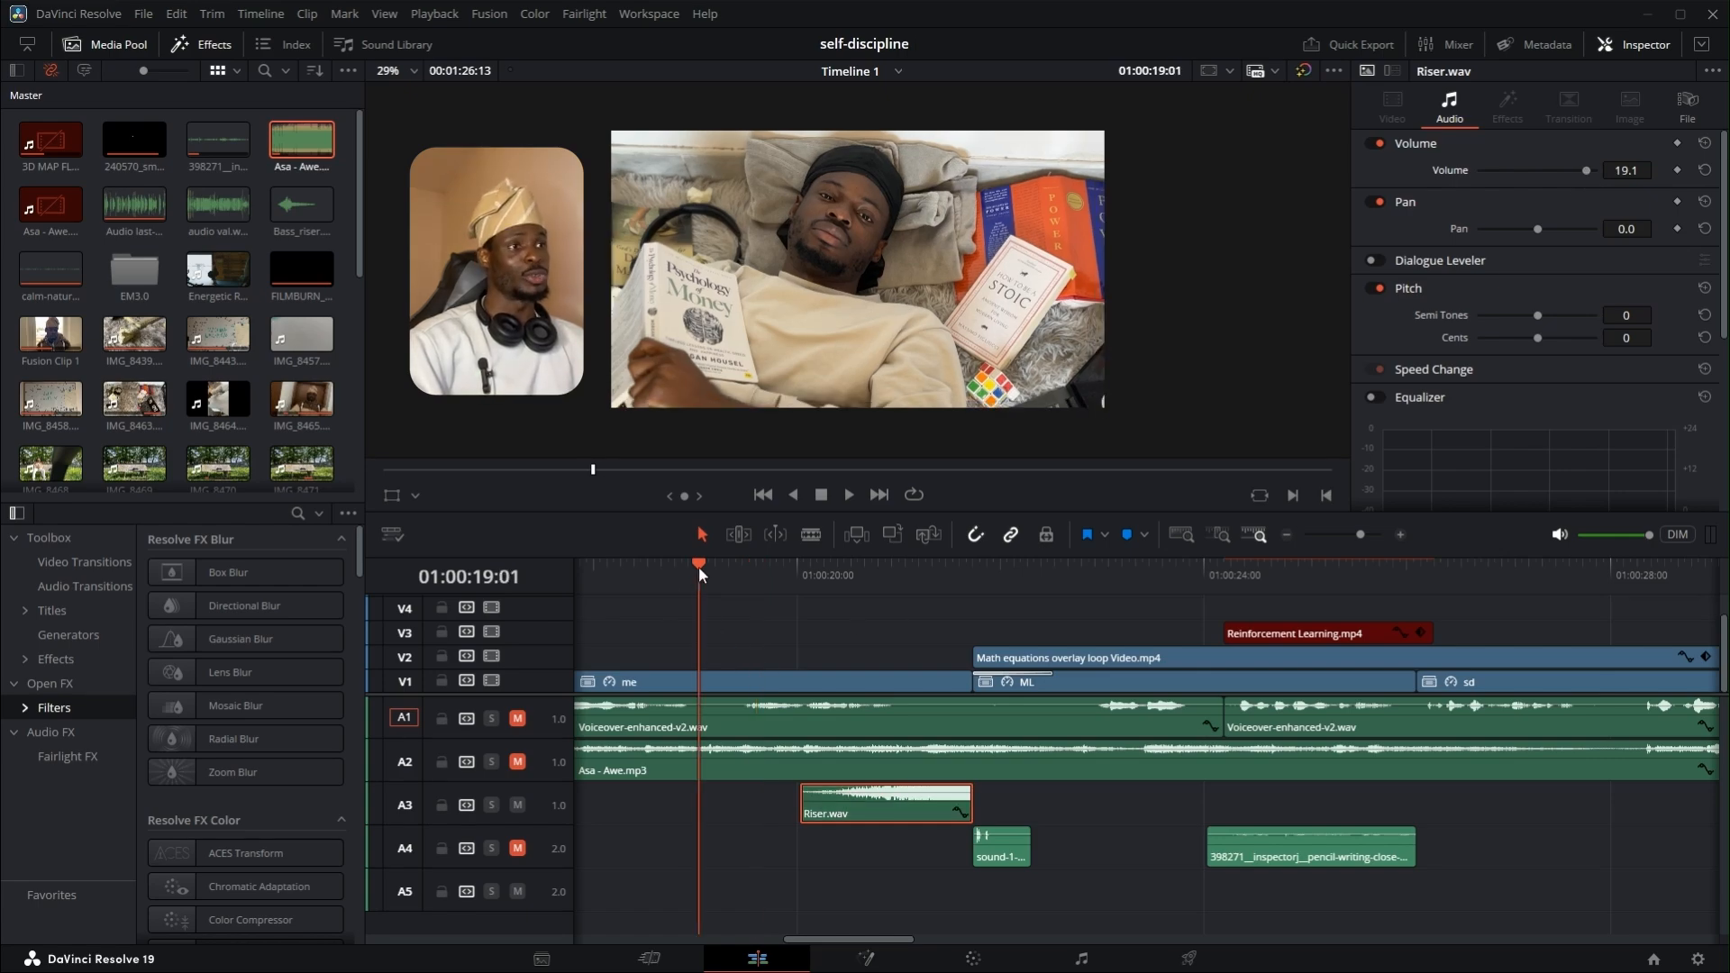
{"action": "key", "text": "space"}
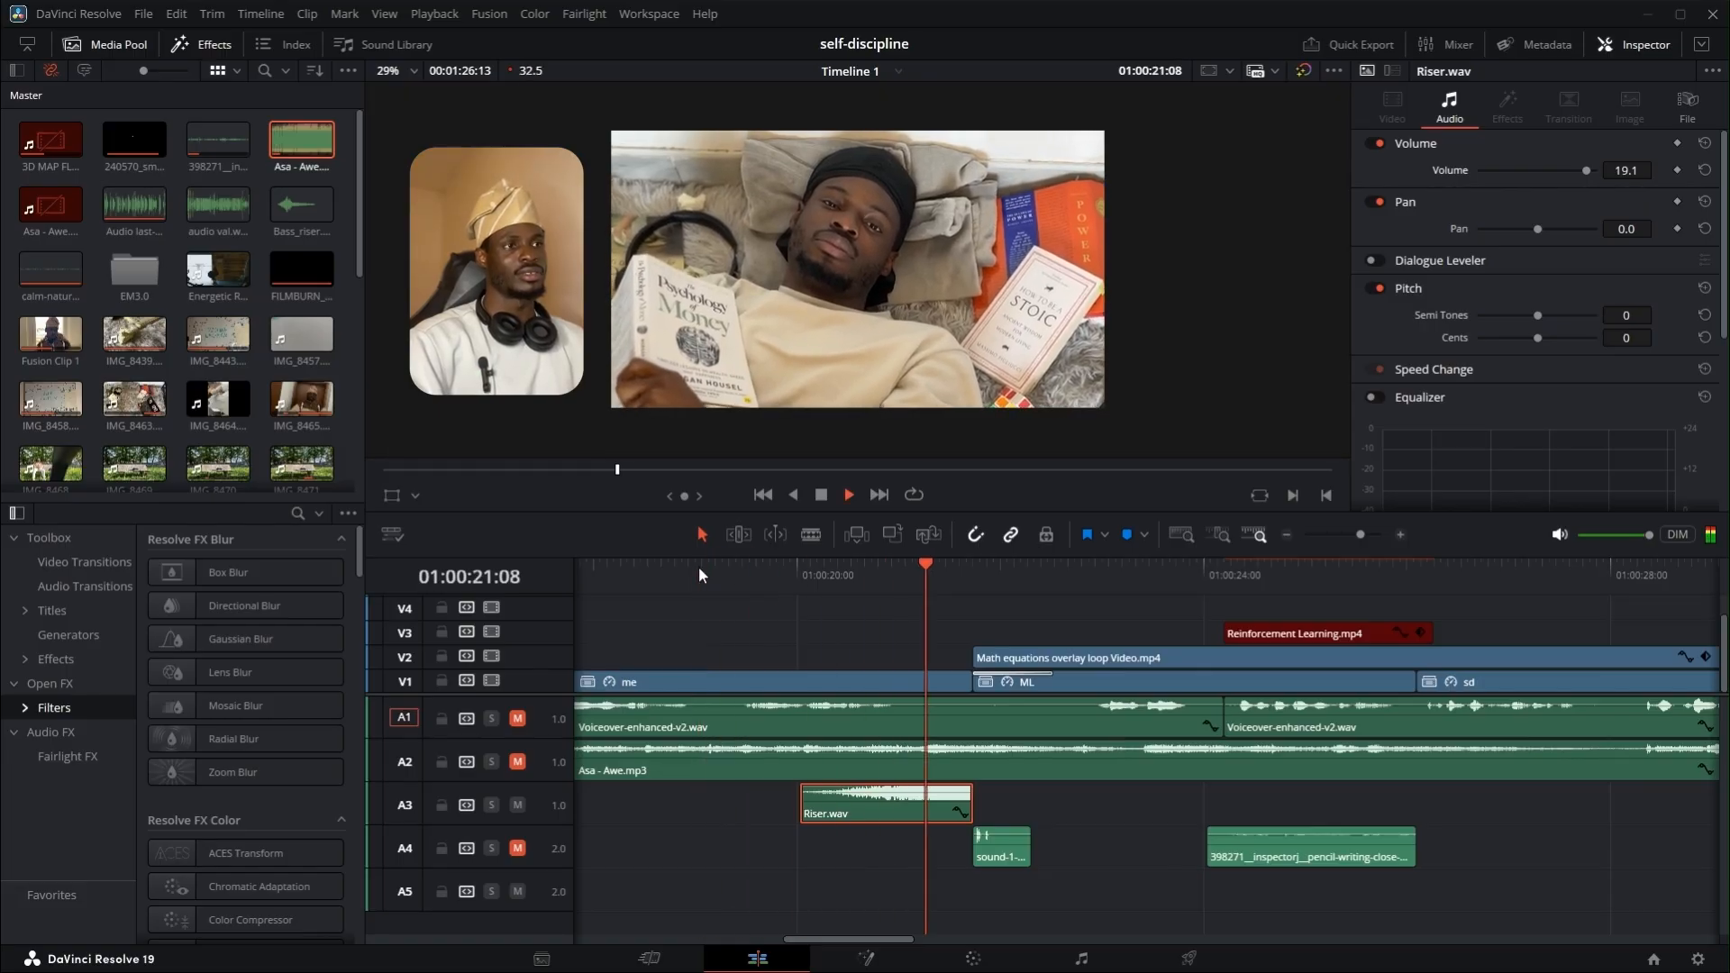
{"action": "key", "text": "space"}
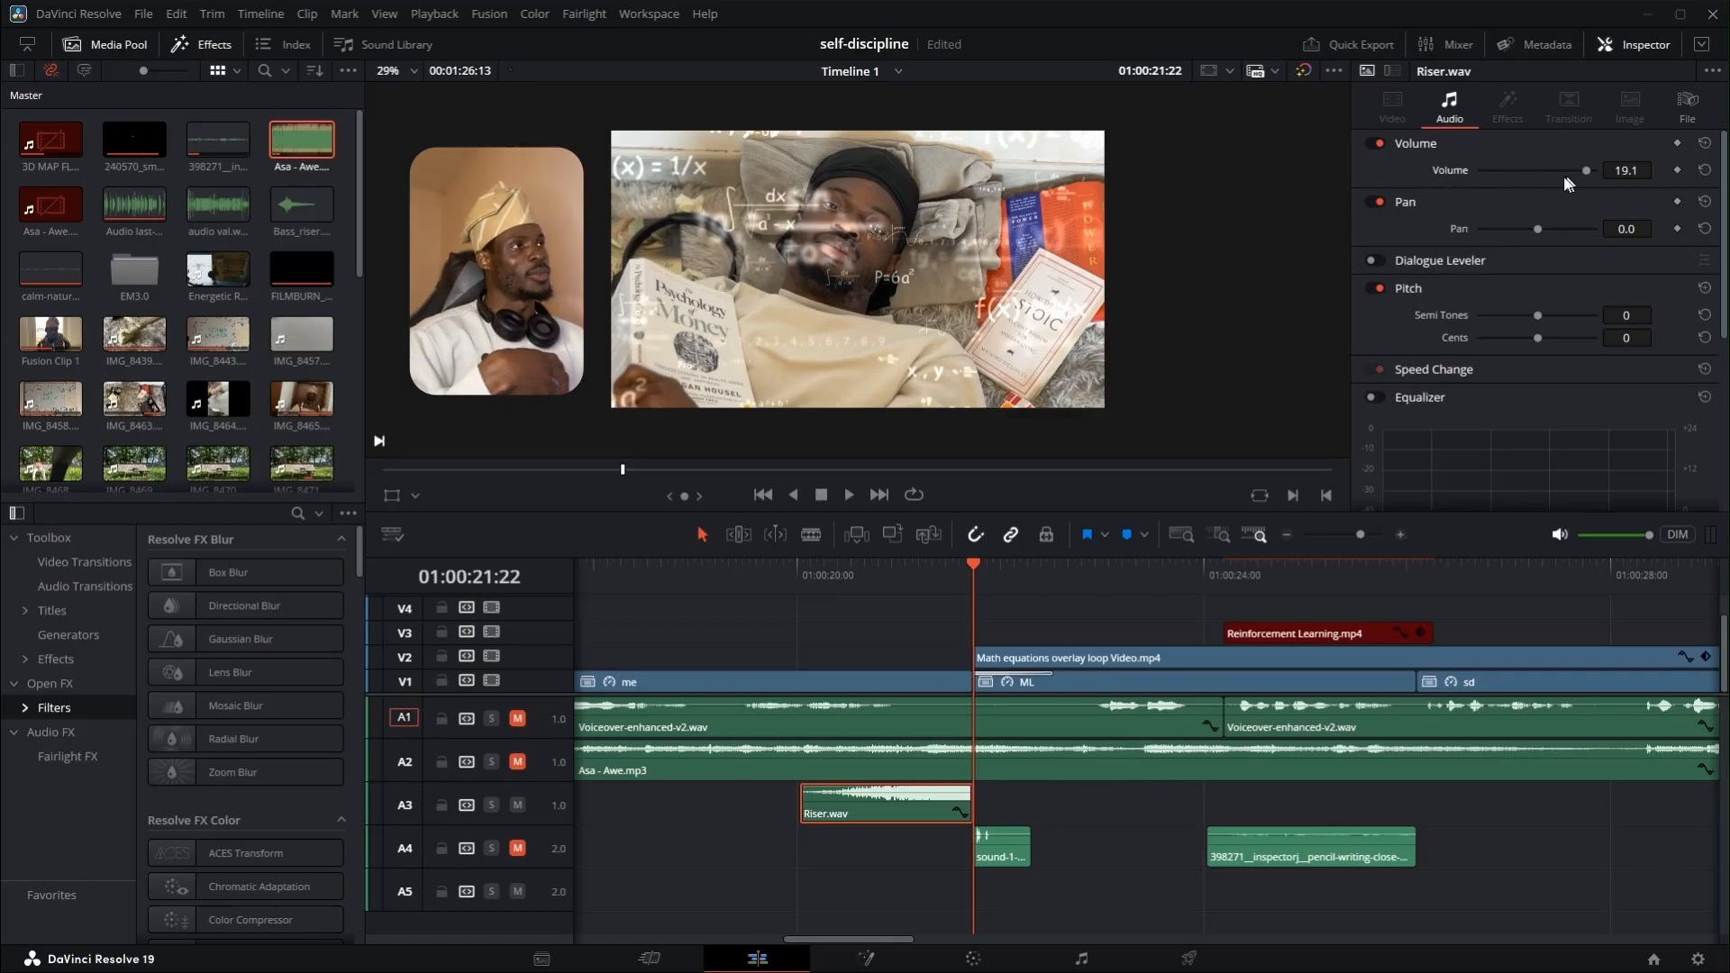
{"action": "left_click_drag", "start_coordinate": [1586, 170], "coordinate": [1575, 178]}
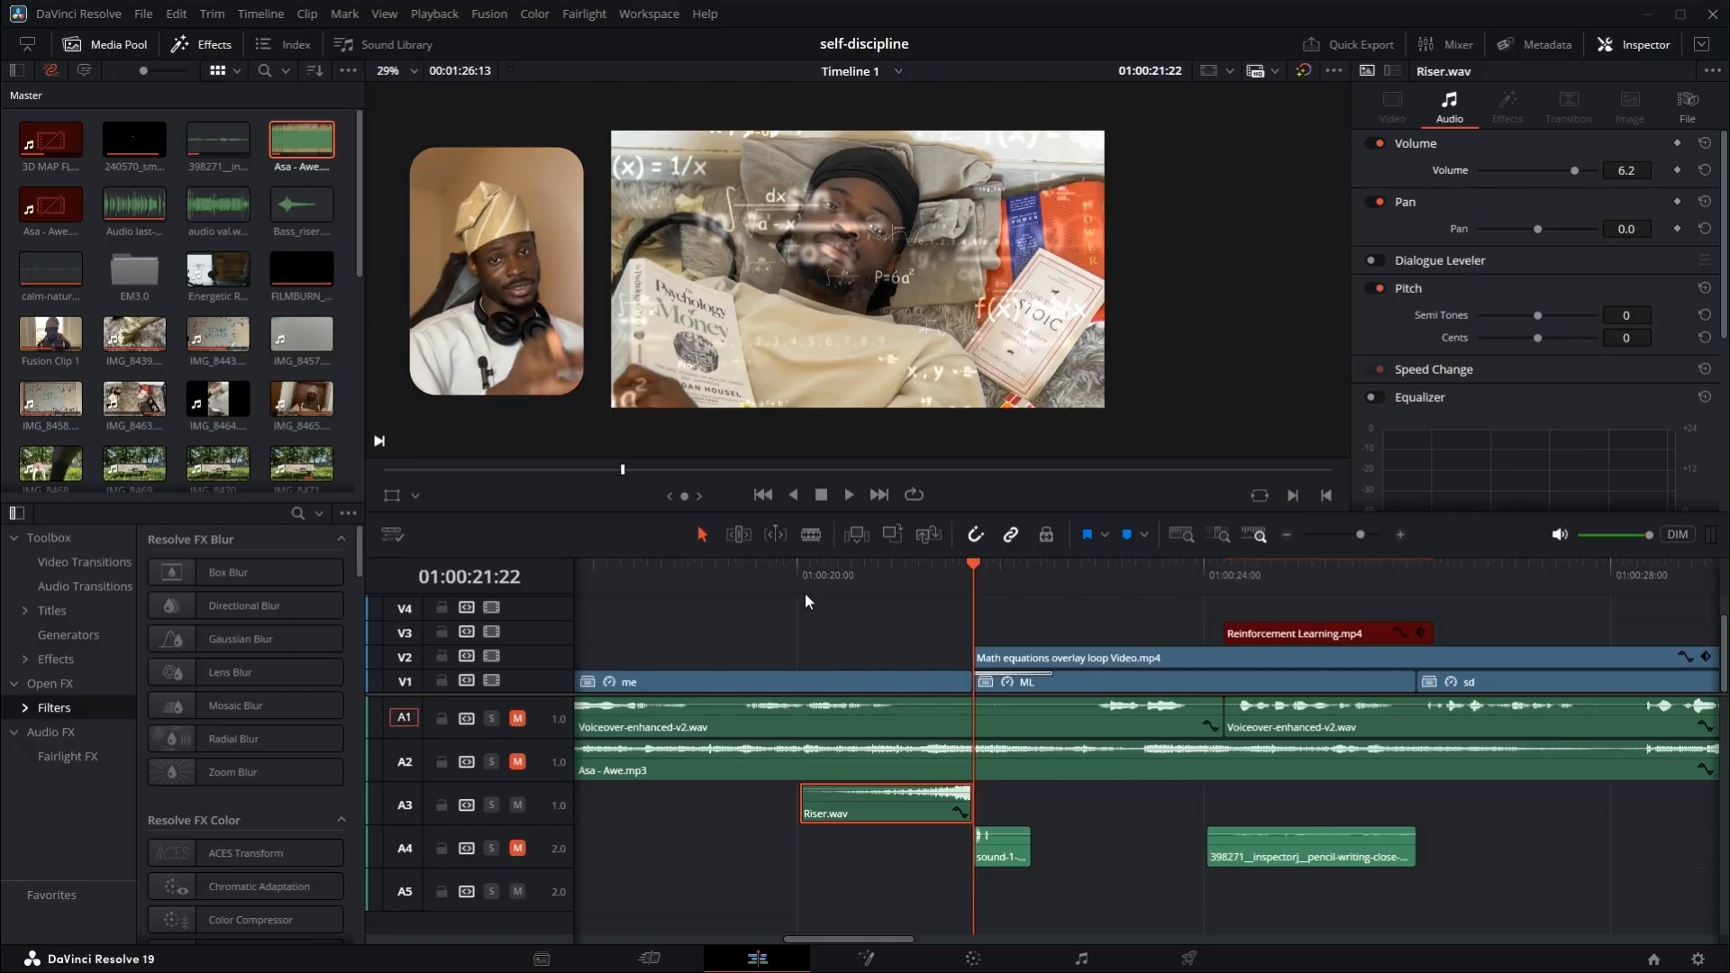
- Select sound-1-167181.mp3 on Audio 4, heighten the audio tracks, and play from 01:00:20:01 to 01:00:22:18
{"action": "left_click", "coordinate": [800, 569]}
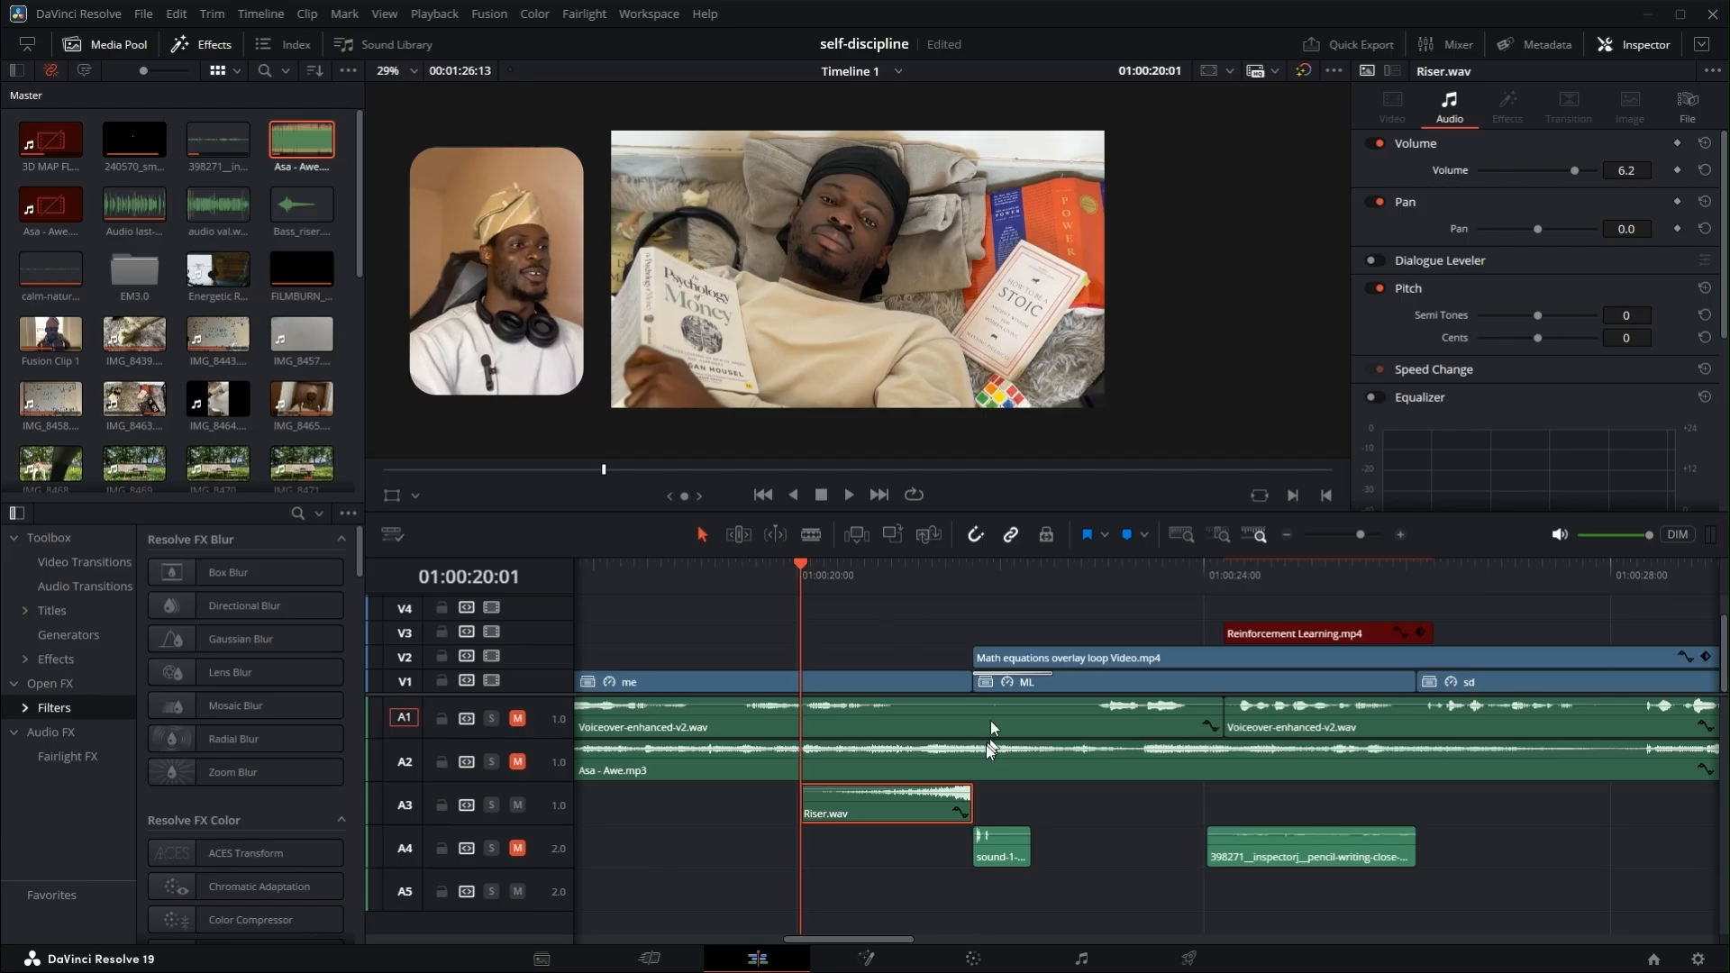
{"action": "left_click", "coordinate": [1002, 854]}
{"action": "scroll", "coordinate": [1004, 860], "scroll_direction": "up", "scroll_amount": 2, "text": "shift"}
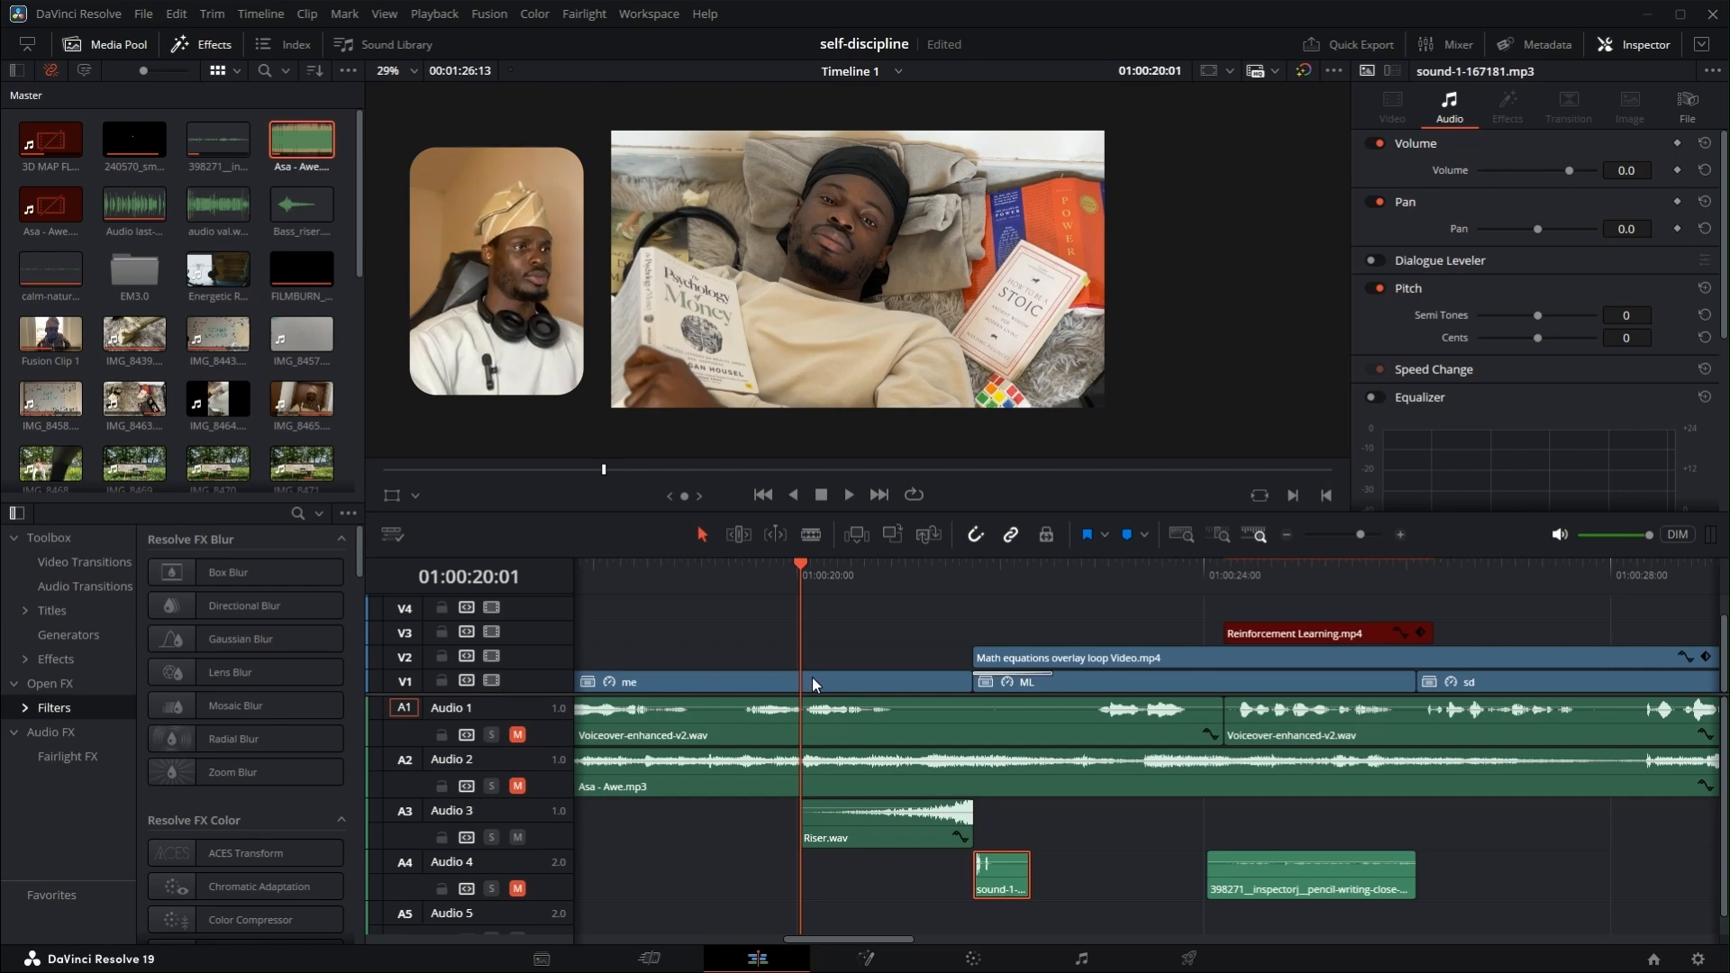
{"action": "key", "text": "space"}
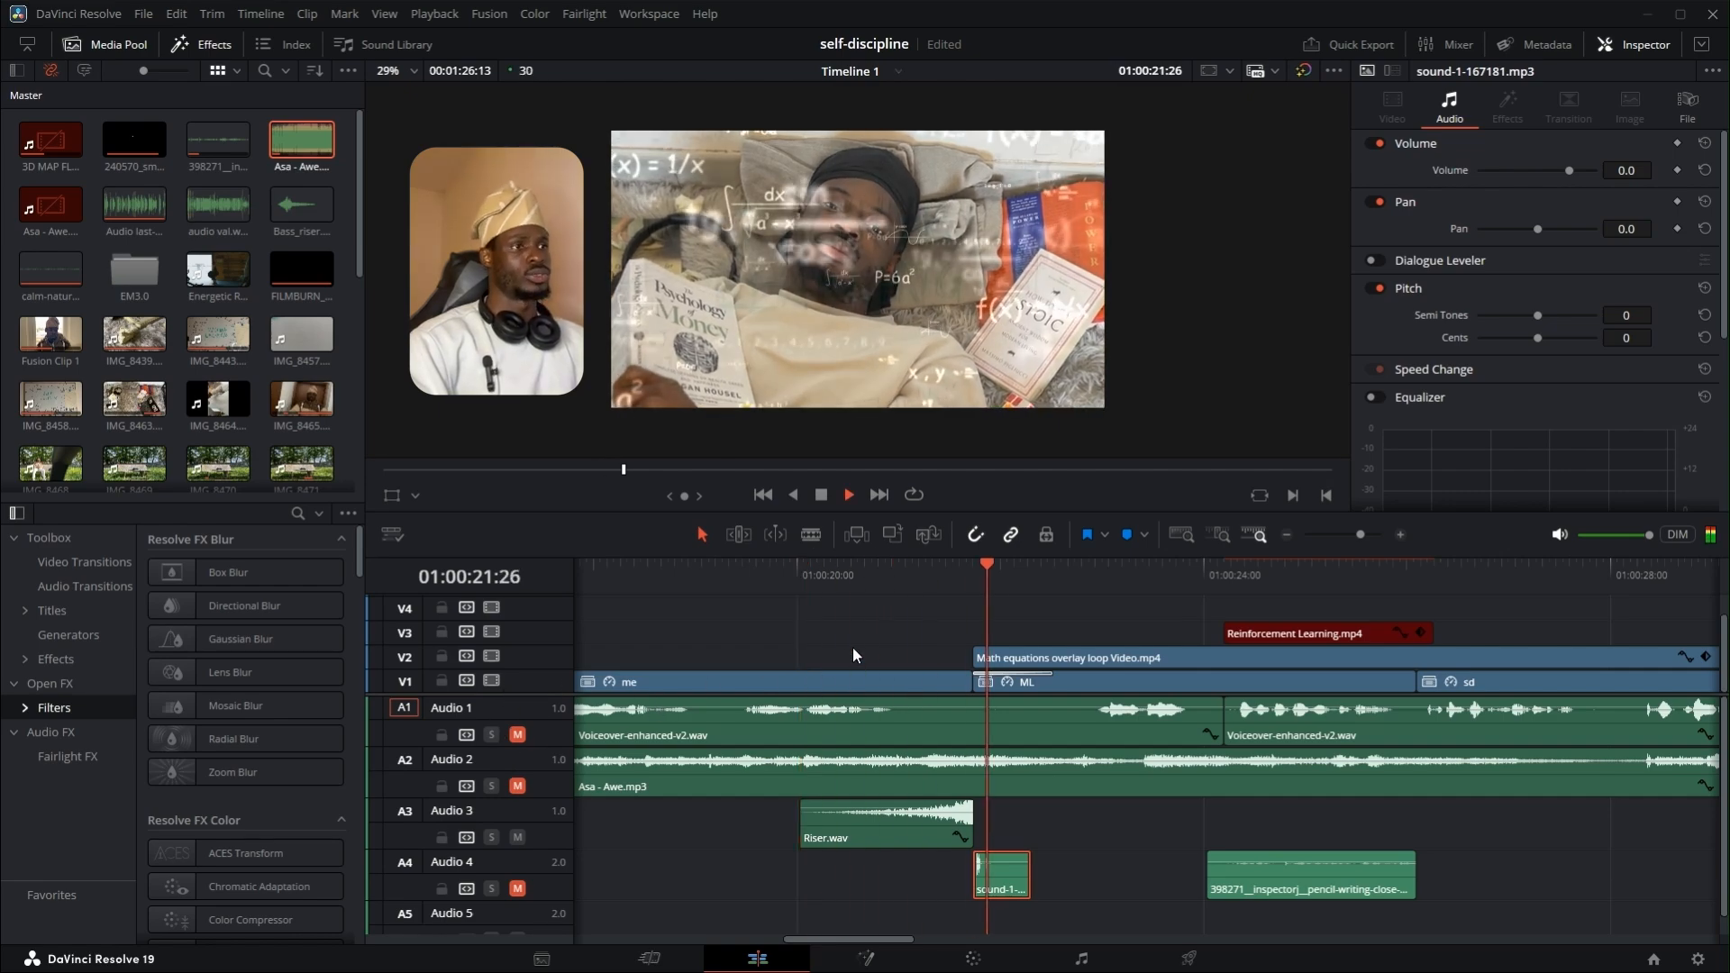
{"action": "key", "text": "space"}
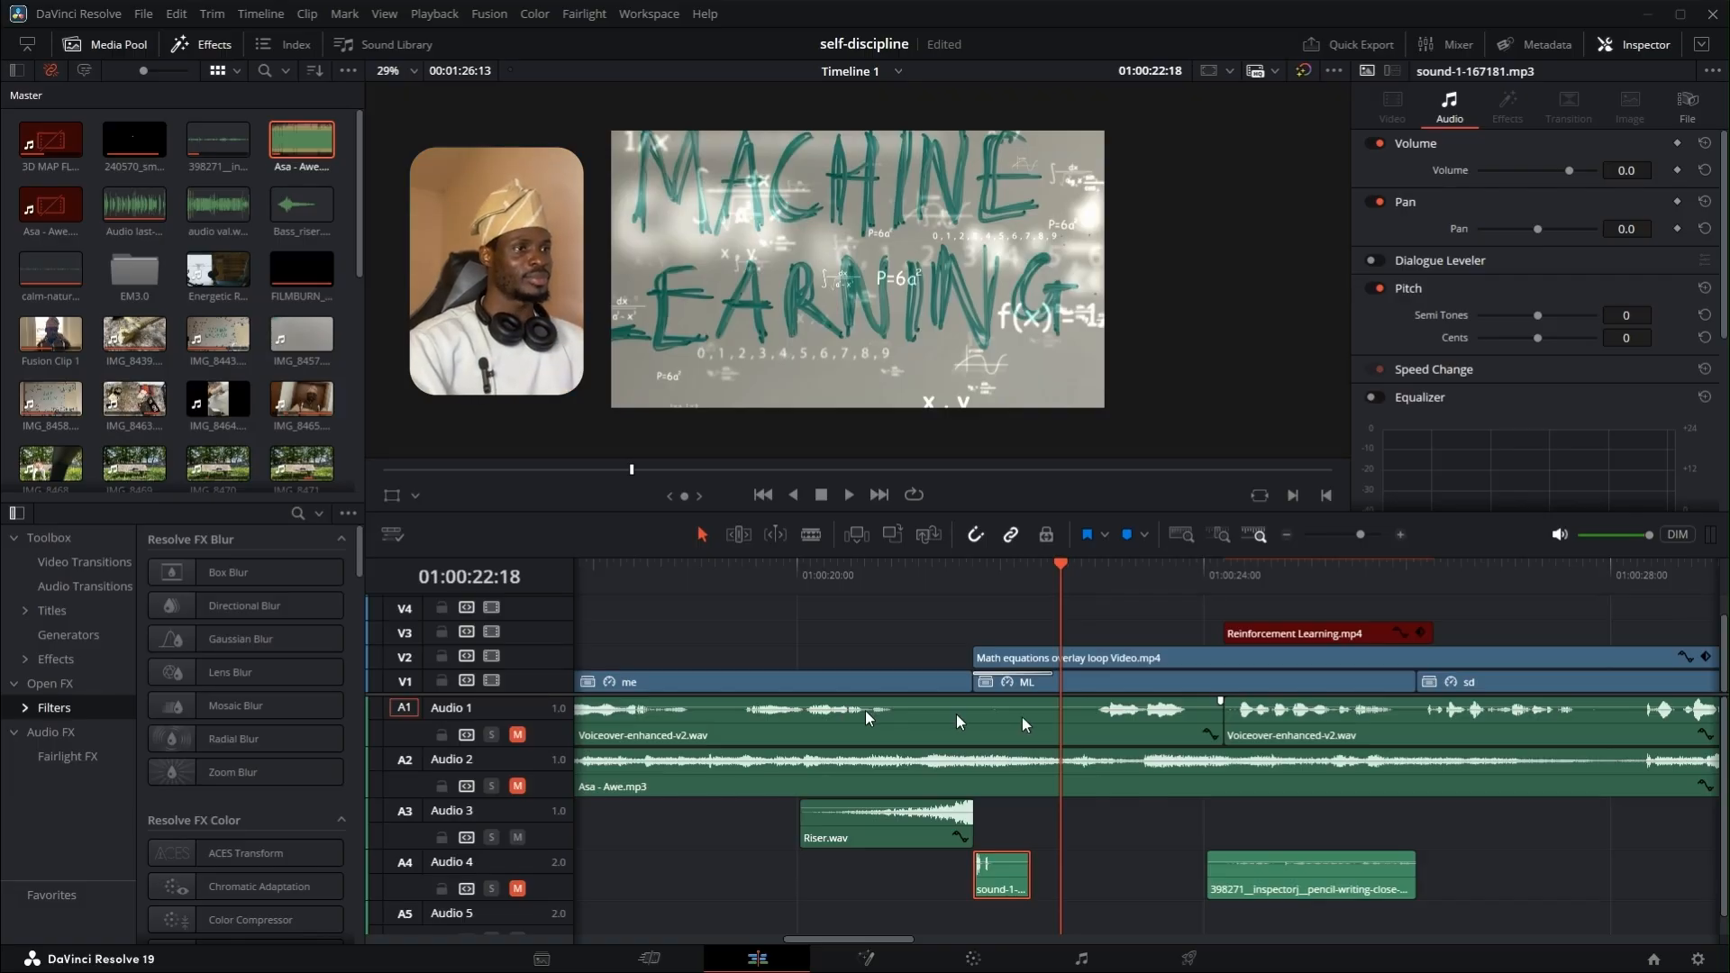
- Replay the transition into the ML clip with its sound effect up to 01:00:23:22
{"action": "left_click", "coordinate": [978, 582]}
{"action": "key", "text": "space"}
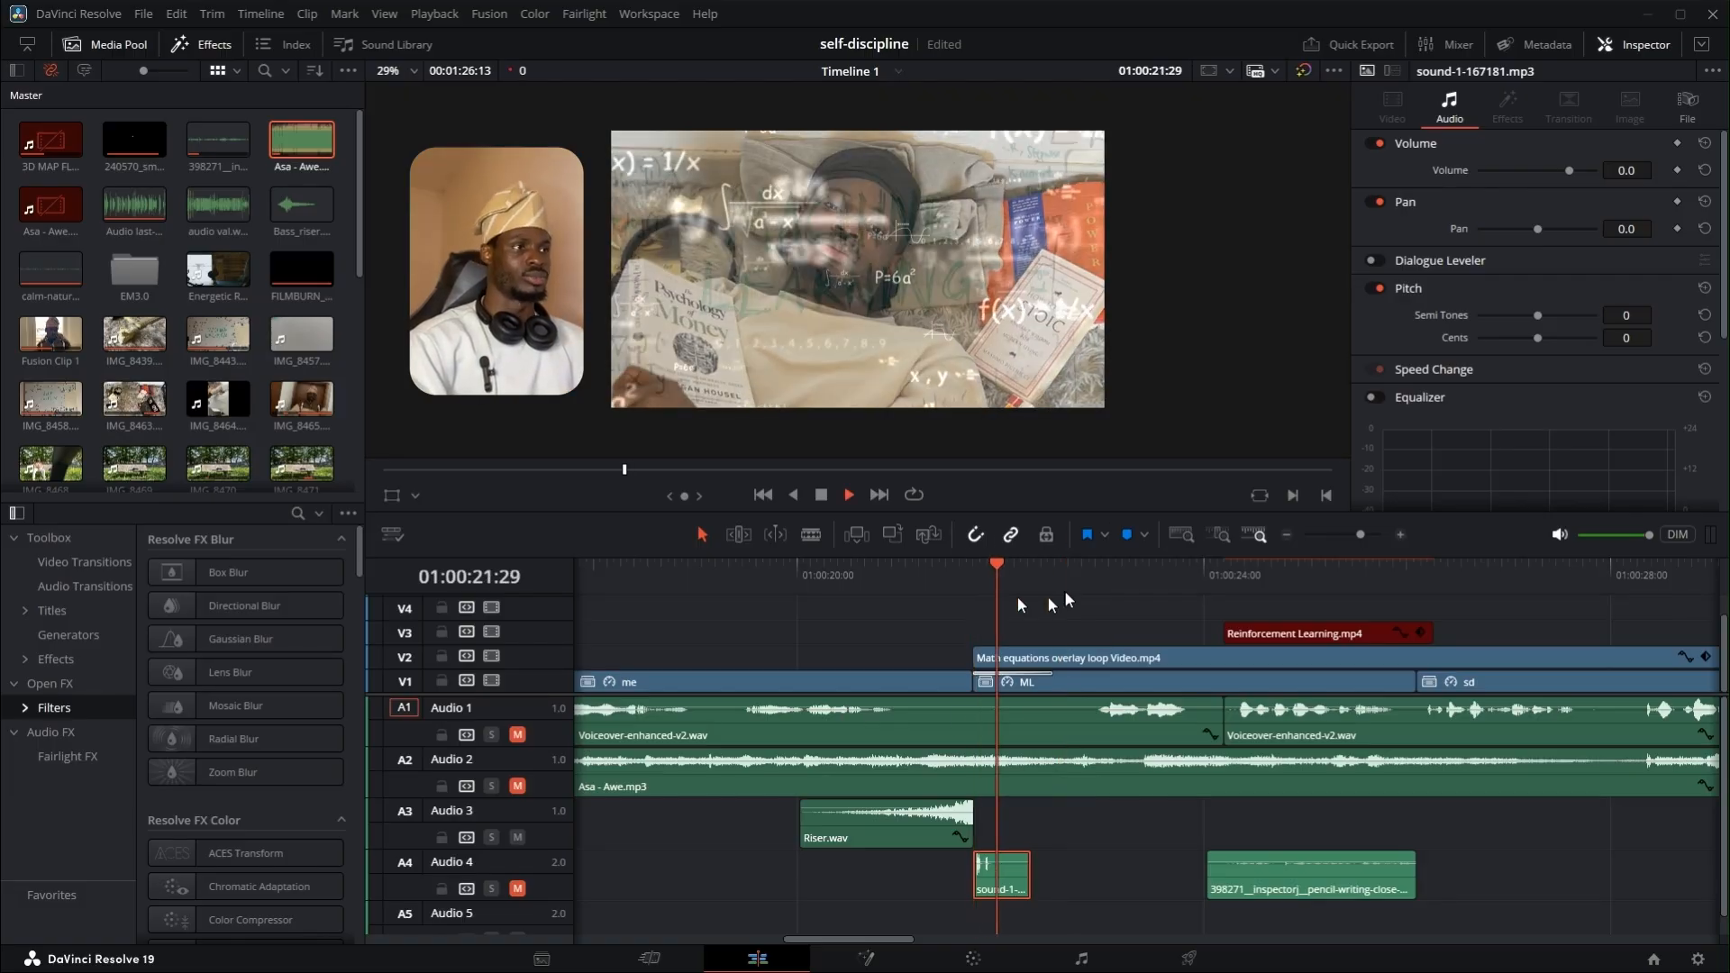
{"action": "key", "text": "space"}
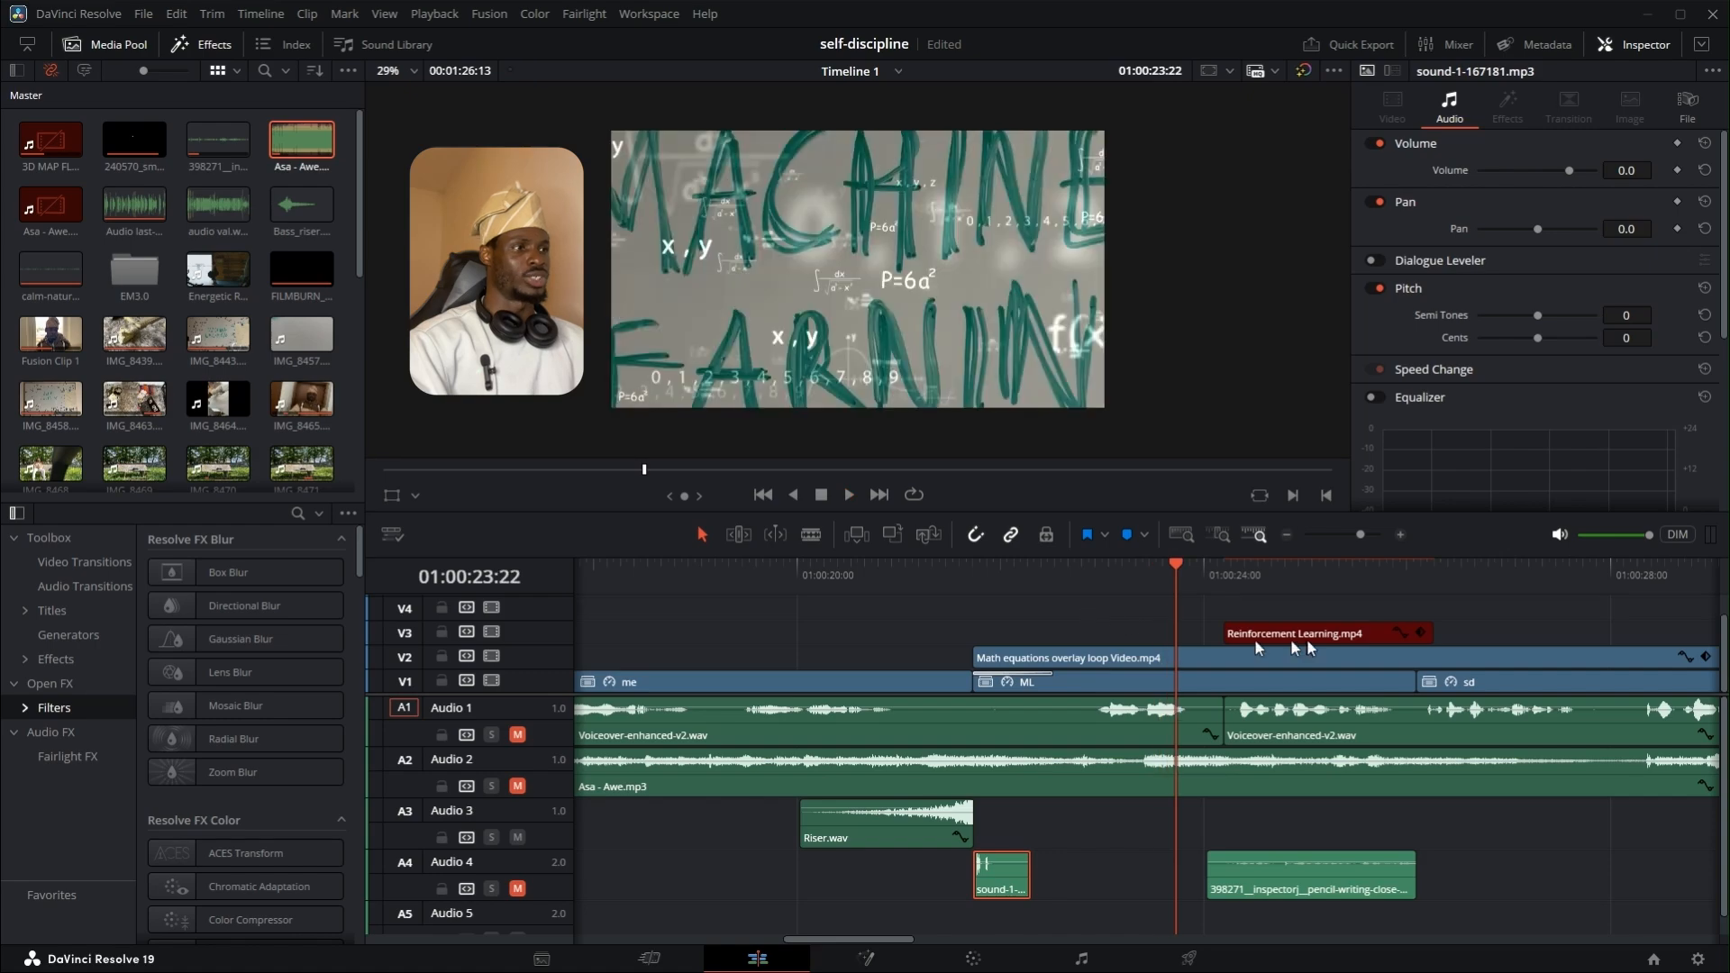
- Check Reinforcement Learning.mp4 on Video 3 and raise the volume of the pencil-writing sound effect on Audio 4 to 15.5
{"action": "left_click", "coordinate": [1301, 636]}
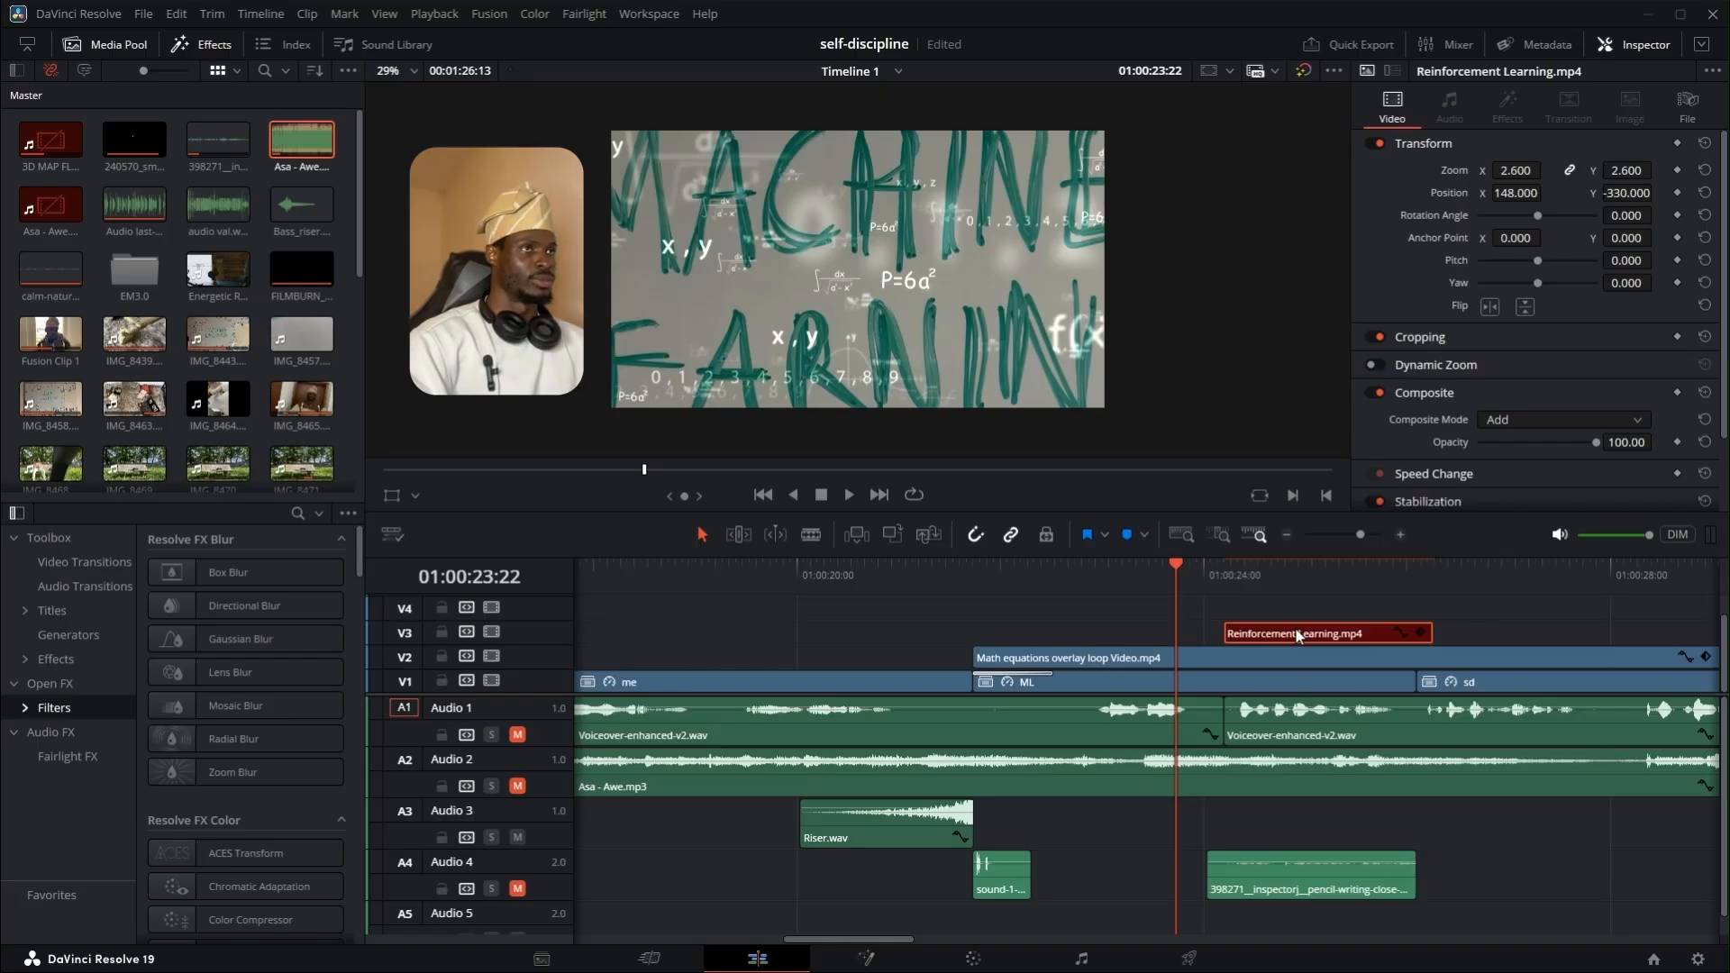
{"action": "left_click", "coordinate": [1314, 871]}
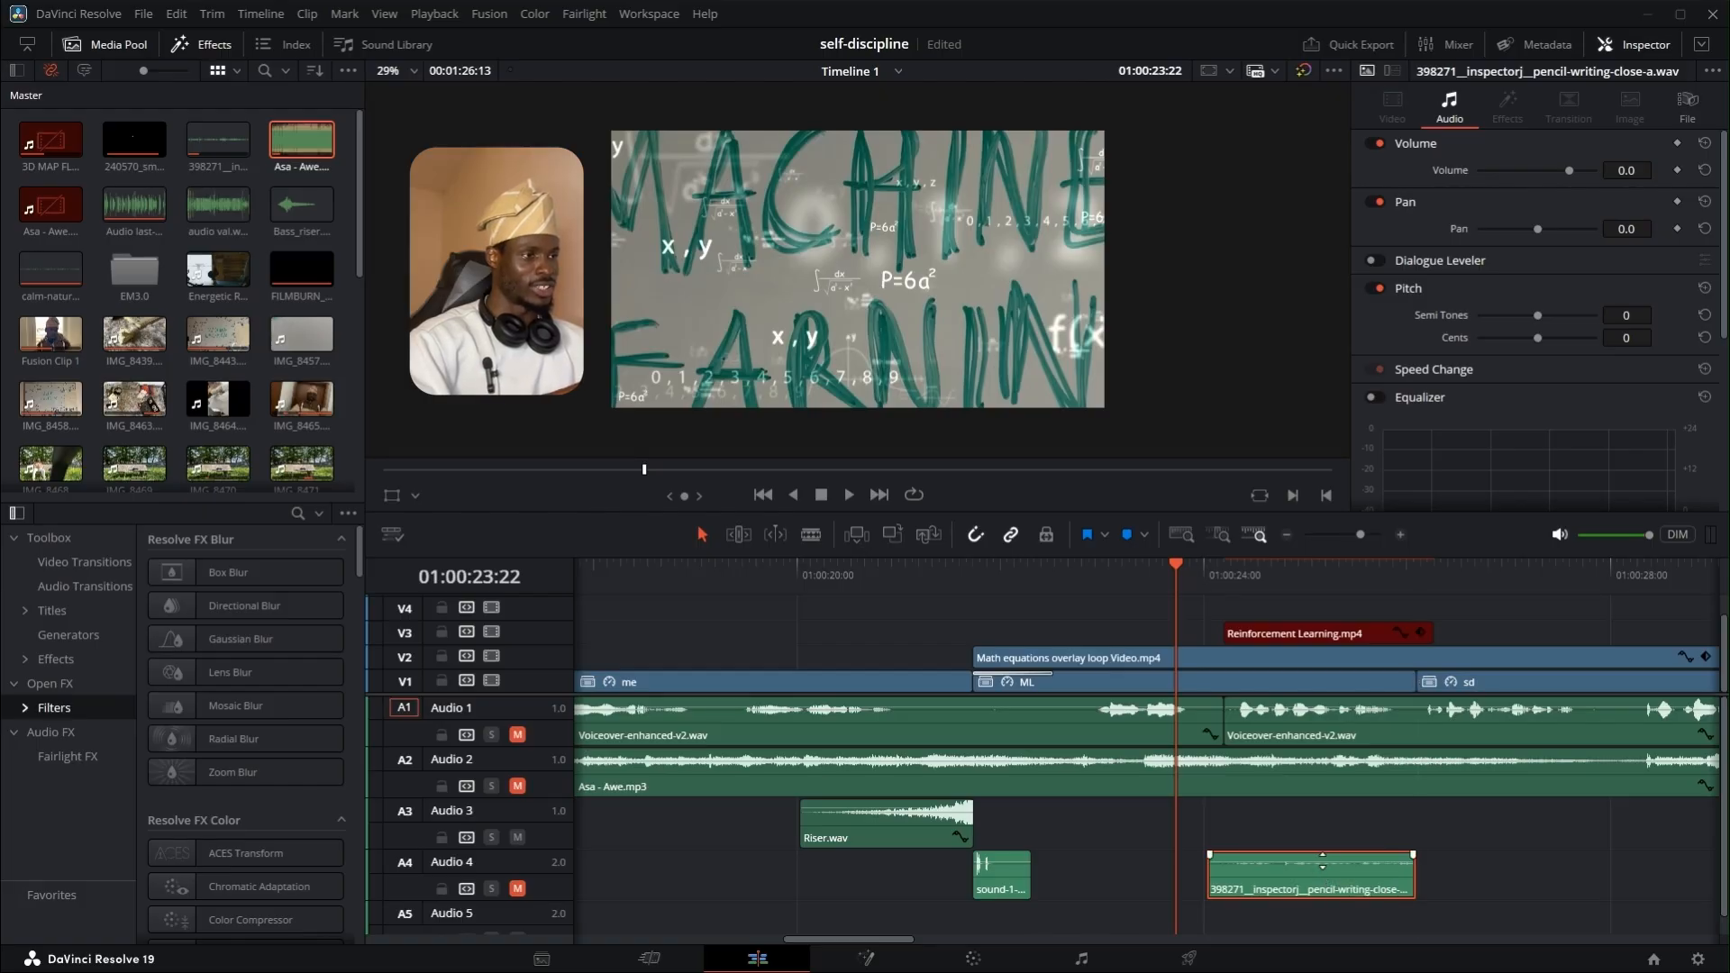
{"action": "left_click_drag", "start_coordinate": [1321, 863], "coordinate": [1324, 853]}
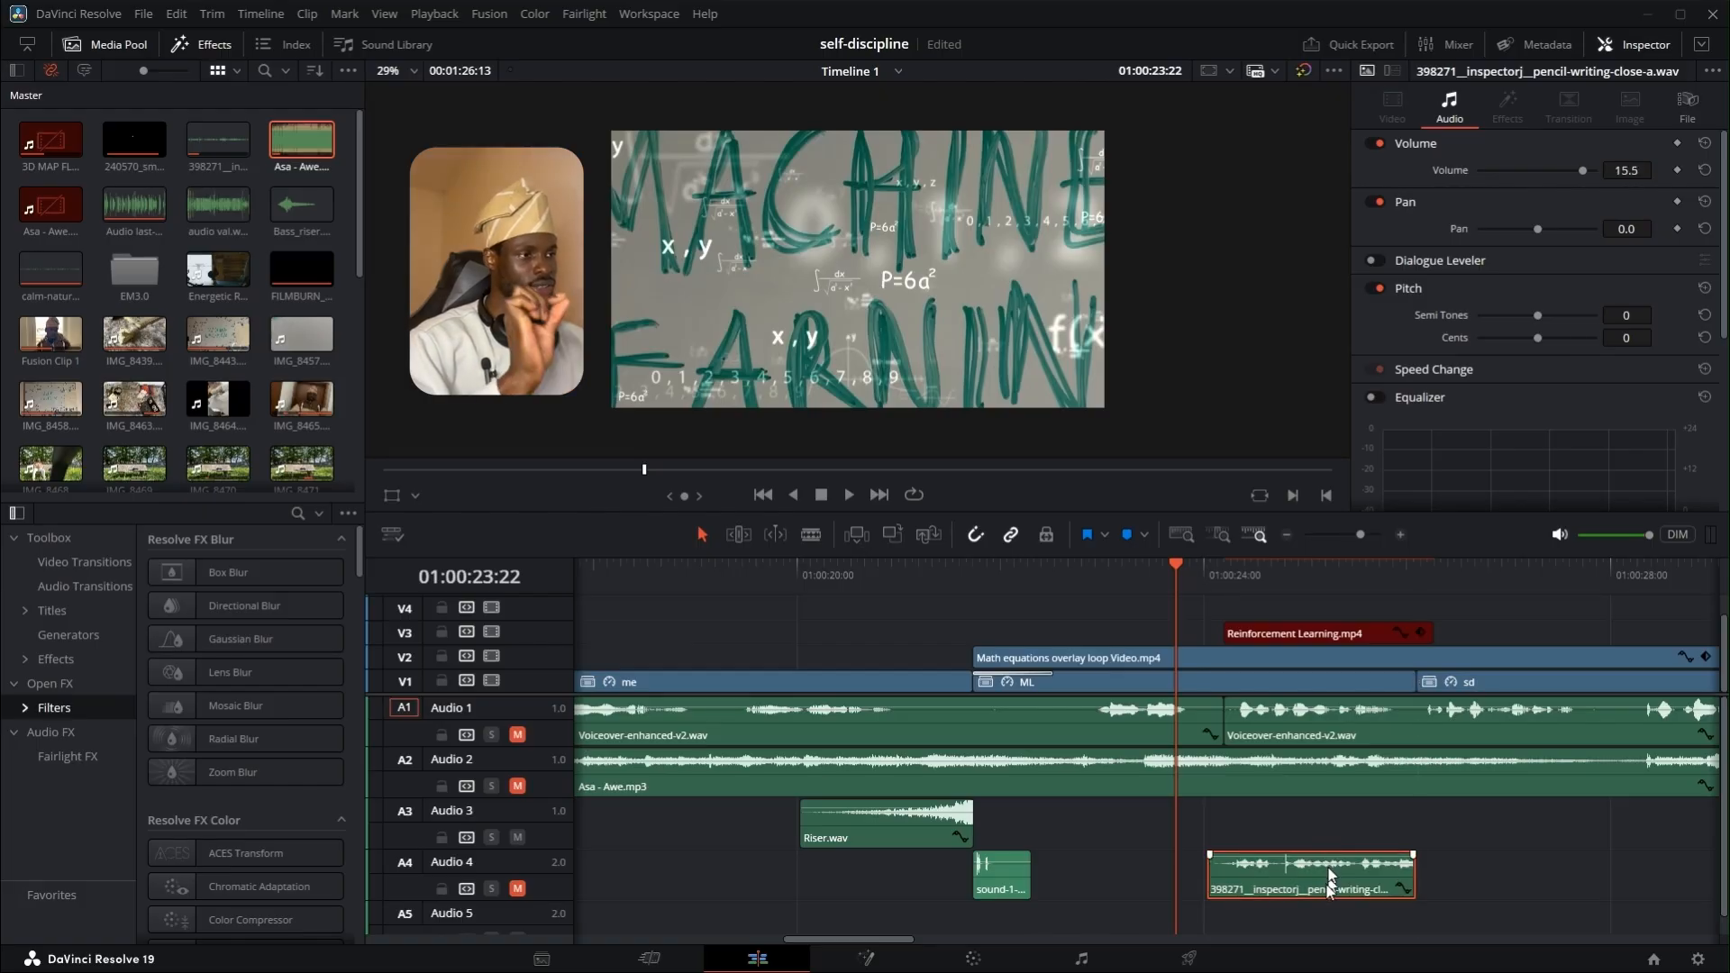
- Unmute Audio 1 and Audio 2, and play from 01:00:23:22 to 01:00:25:29
{"action": "left_click", "coordinate": [528, 787]}
{"action": "left_click", "coordinate": [519, 735]}
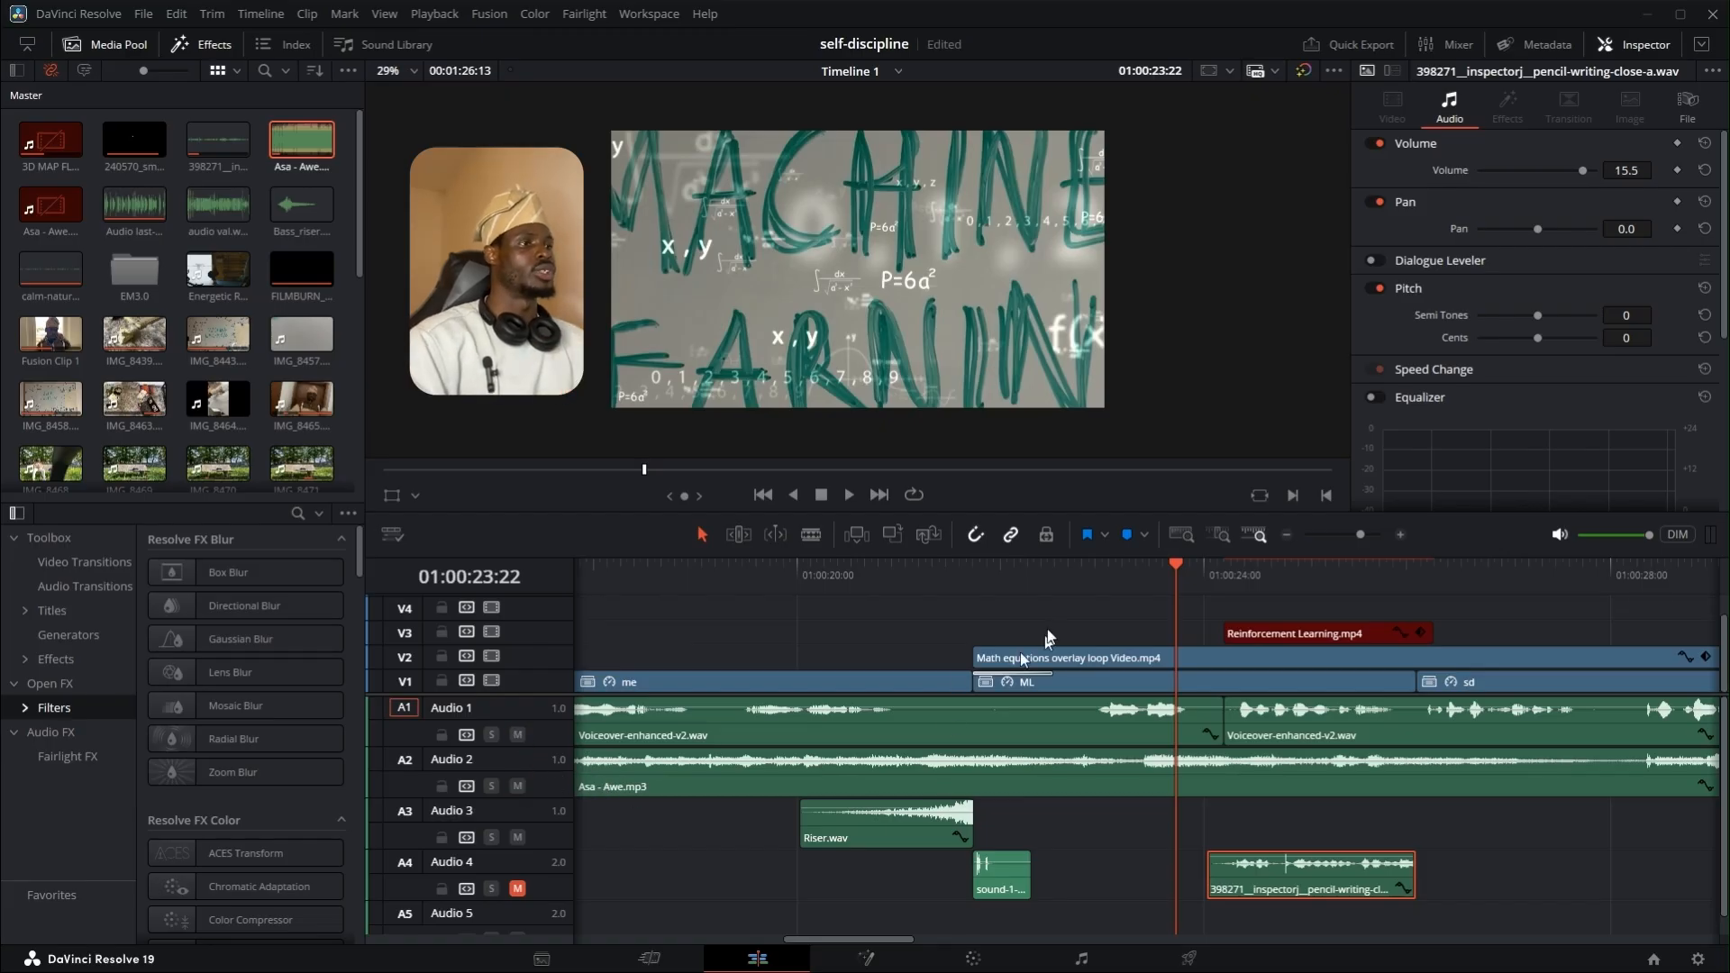
{"action": "key", "text": "space"}
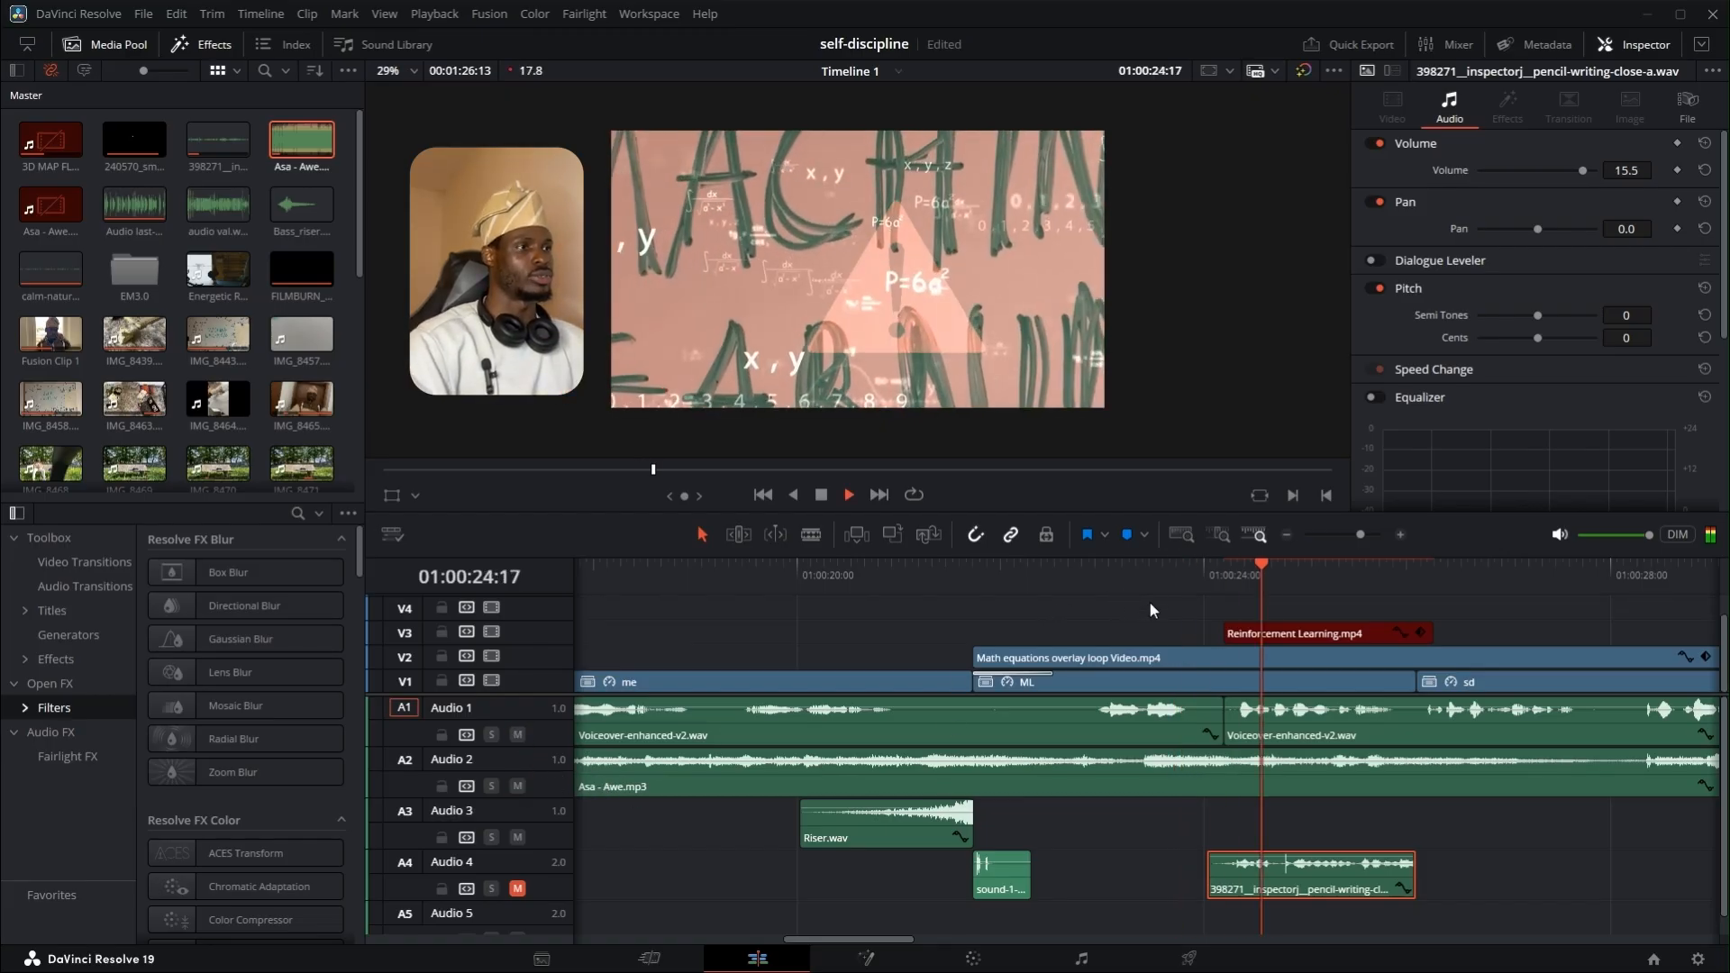
{"action": "key", "text": "space"}
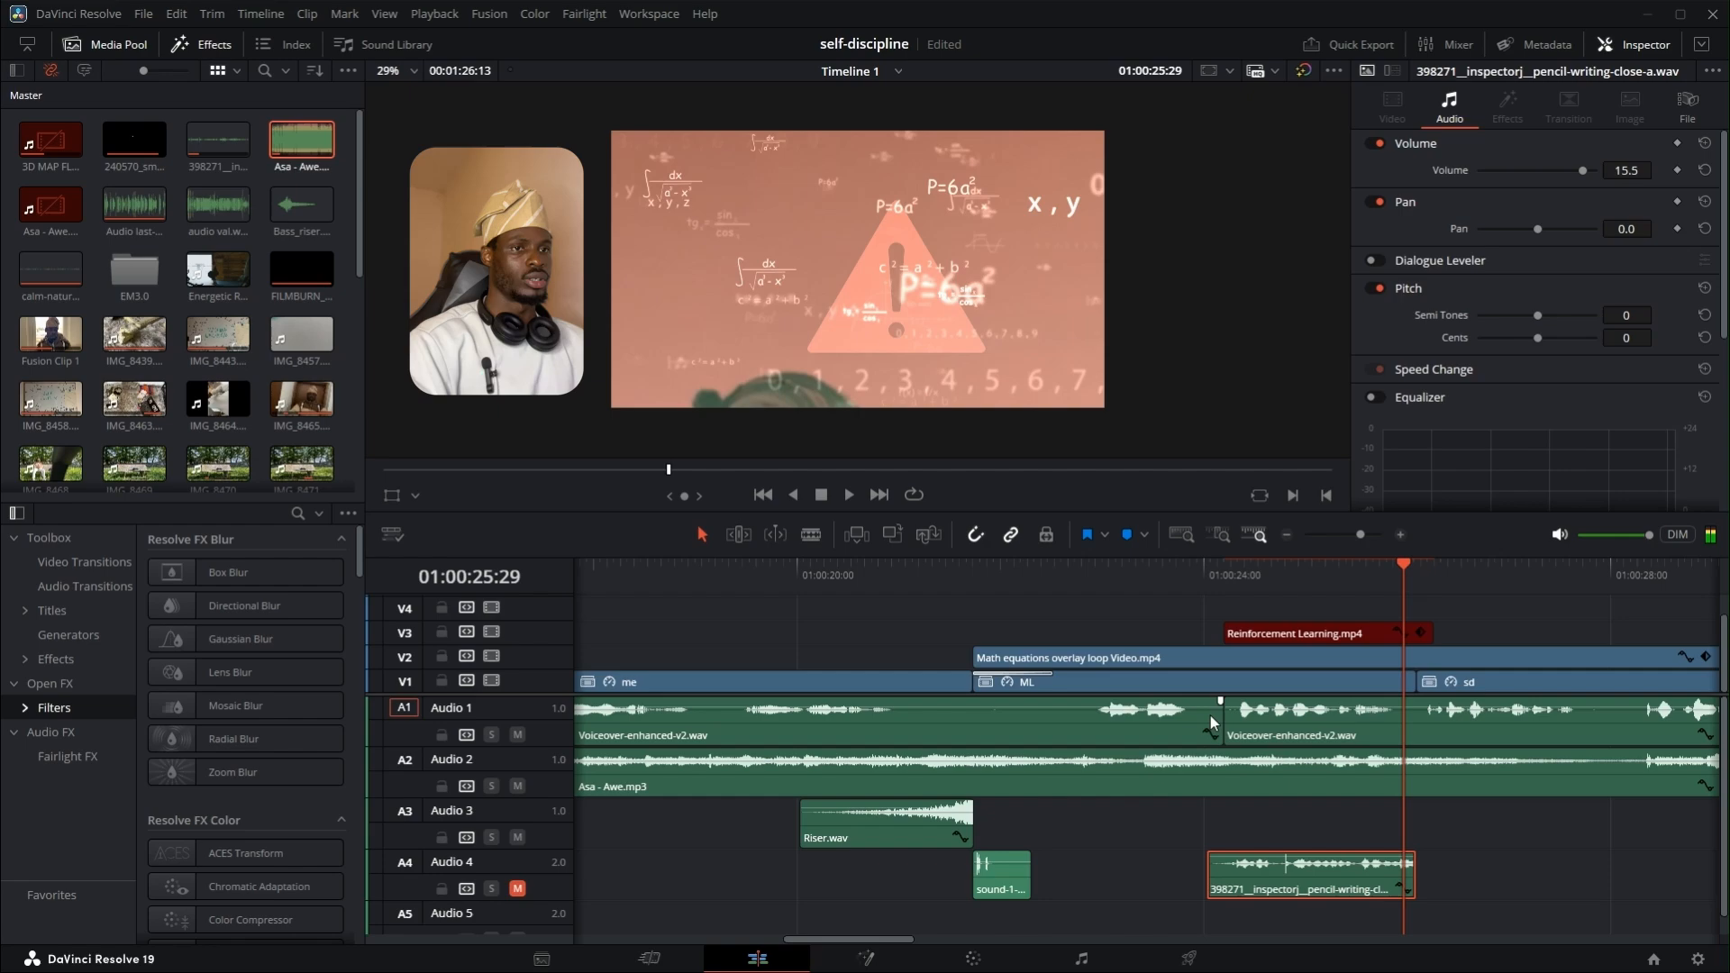
- Unmute Audio 4, mute Audio 1, 2 and 3, and play the pencil-writing effect from 01:00:23:24 to 01:00:26:14
{"action": "left_click", "coordinate": [521, 886]}
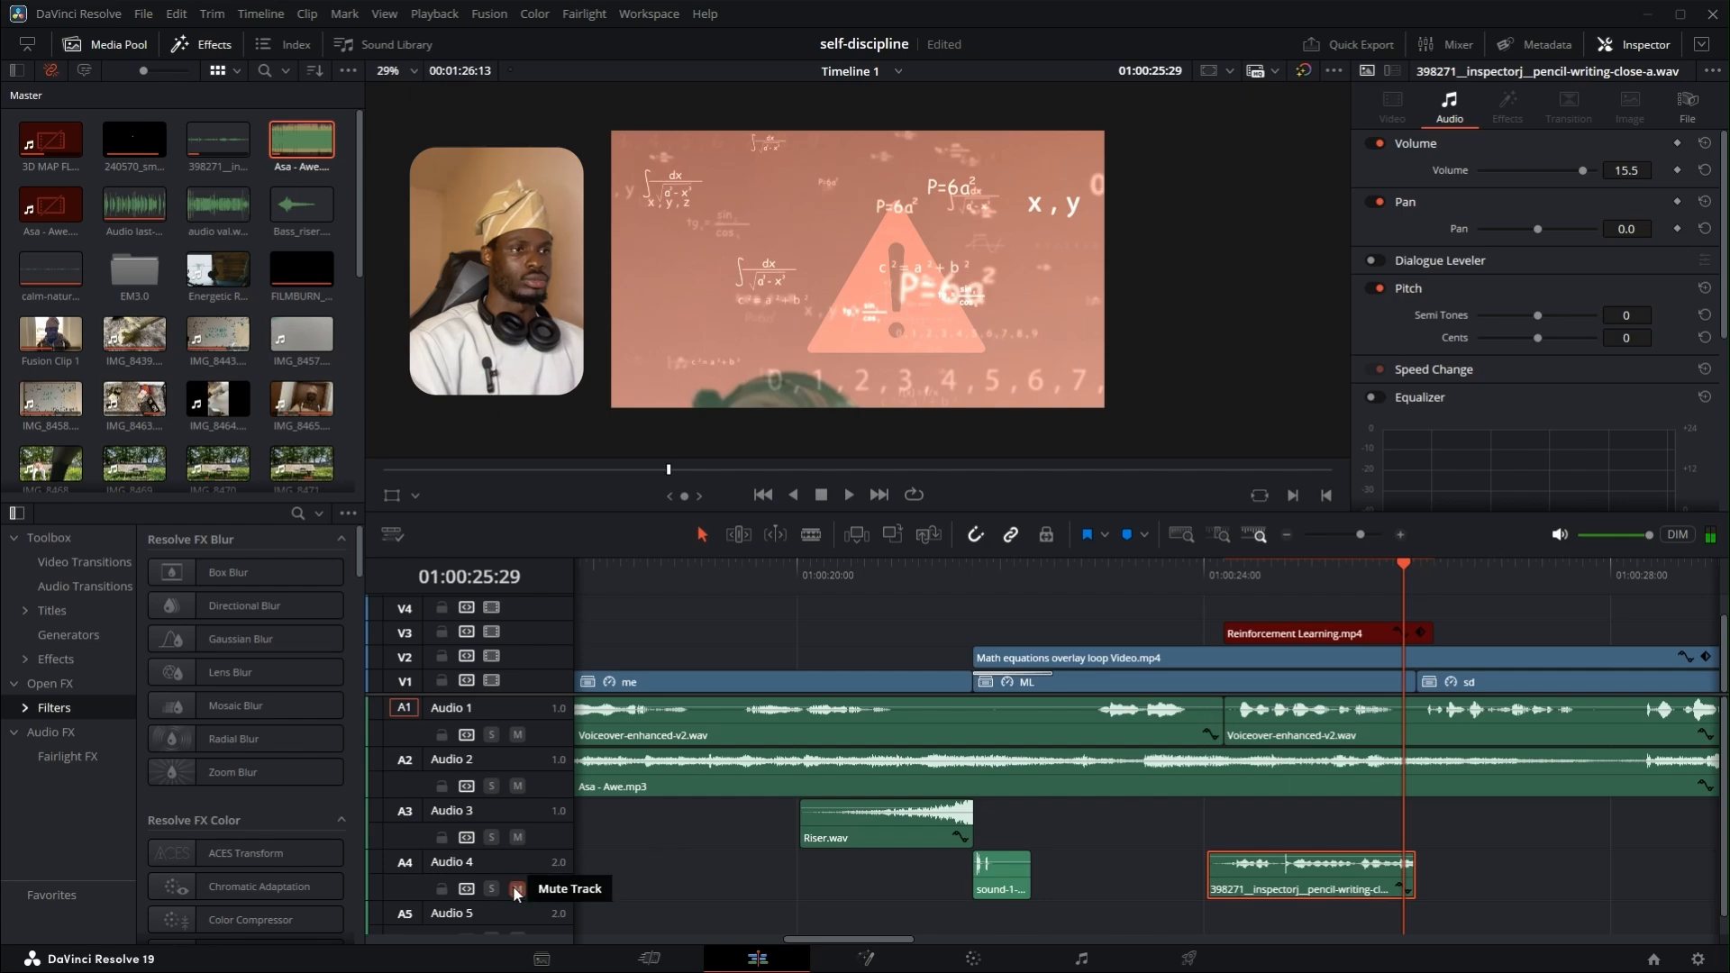
{"action": "left_click", "coordinate": [518, 785]}
{"action": "left_click", "coordinate": [518, 734]}
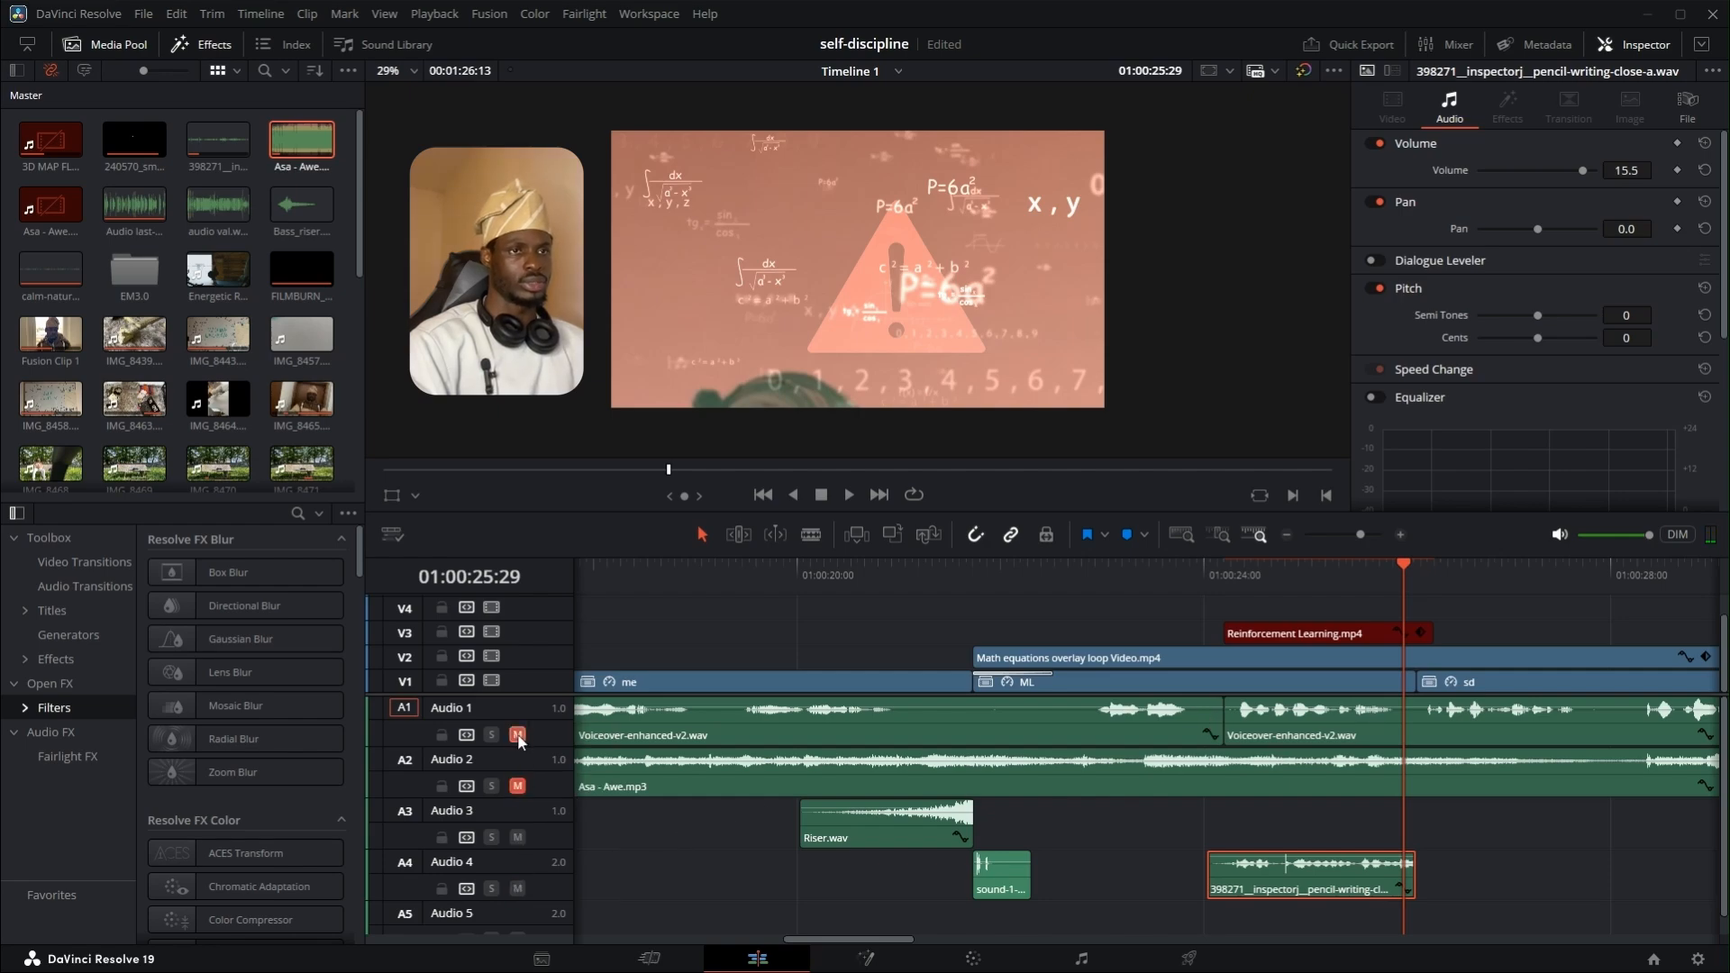
{"action": "left_click", "coordinate": [519, 838]}
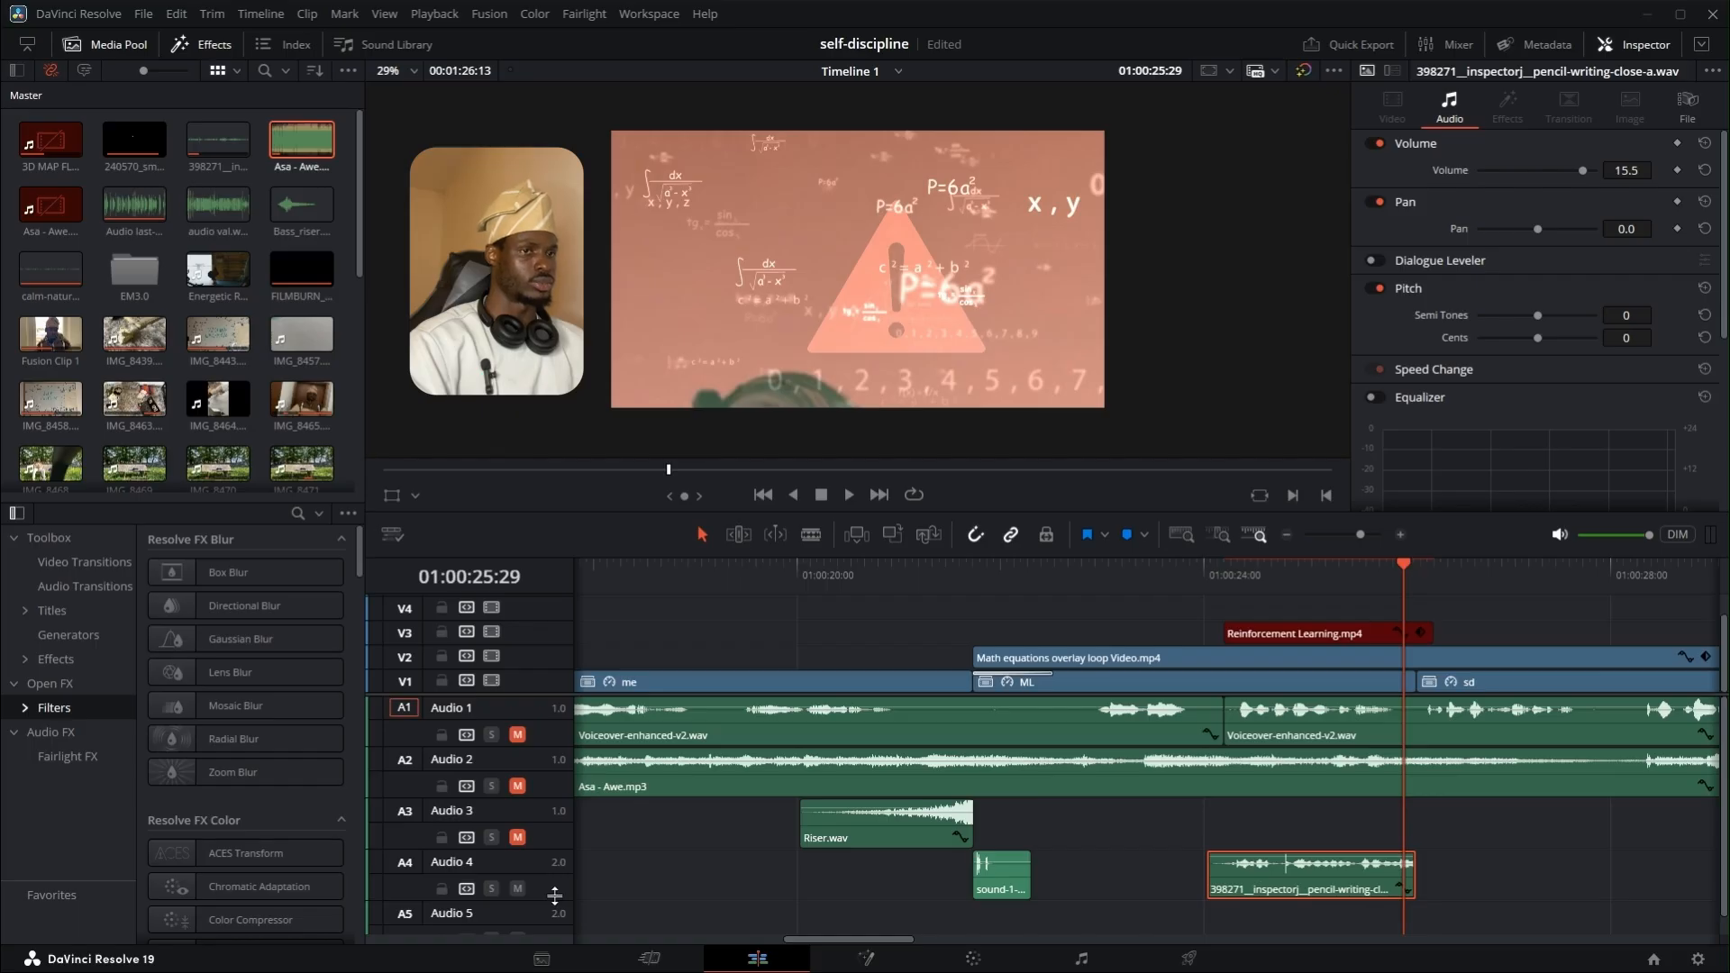
{"action": "left_click", "coordinate": [1181, 575]}
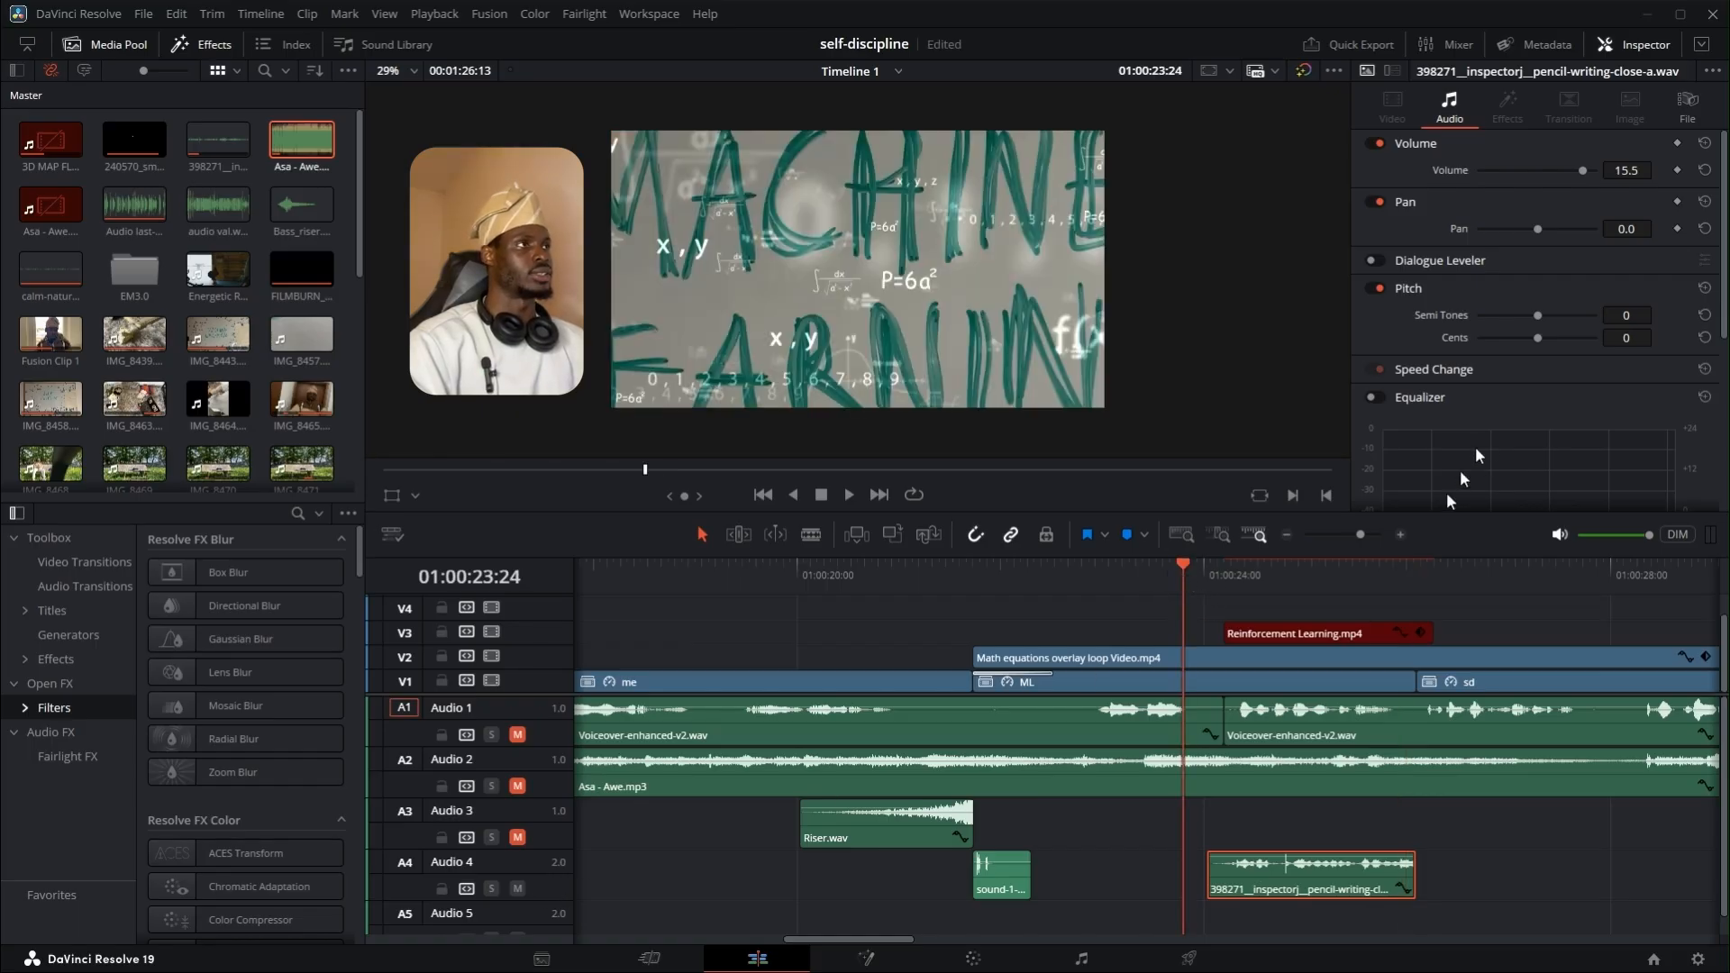
{"action": "key", "text": "space"}
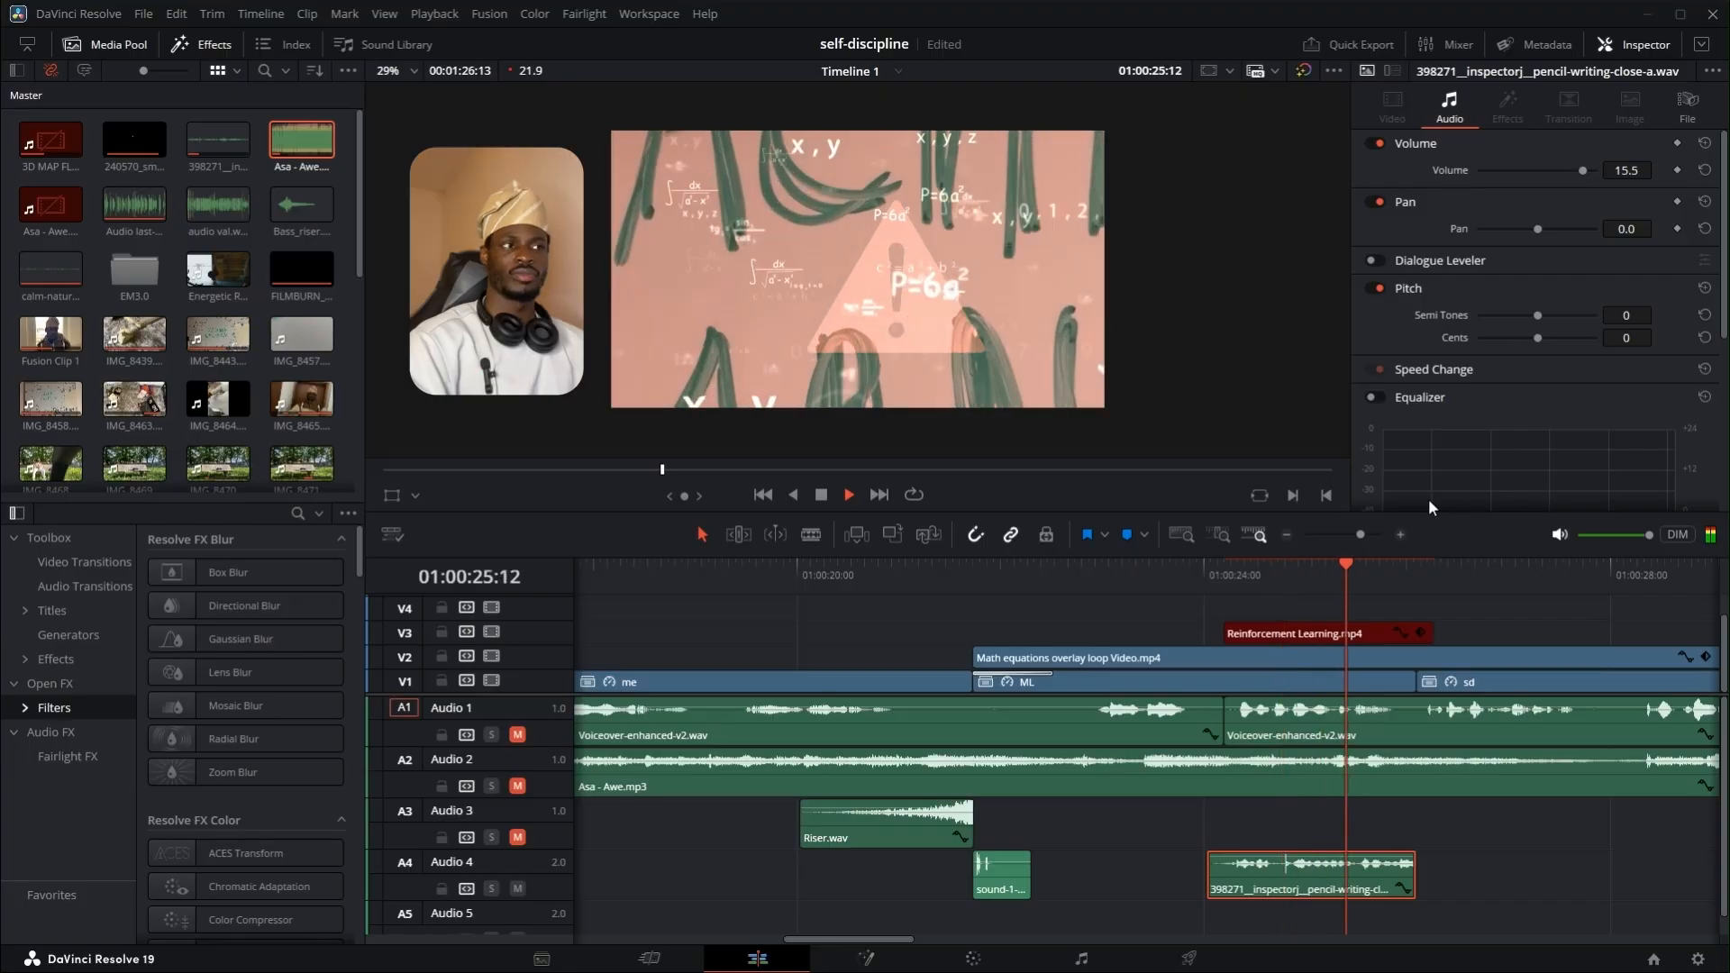
{"action": "key", "text": "space"}
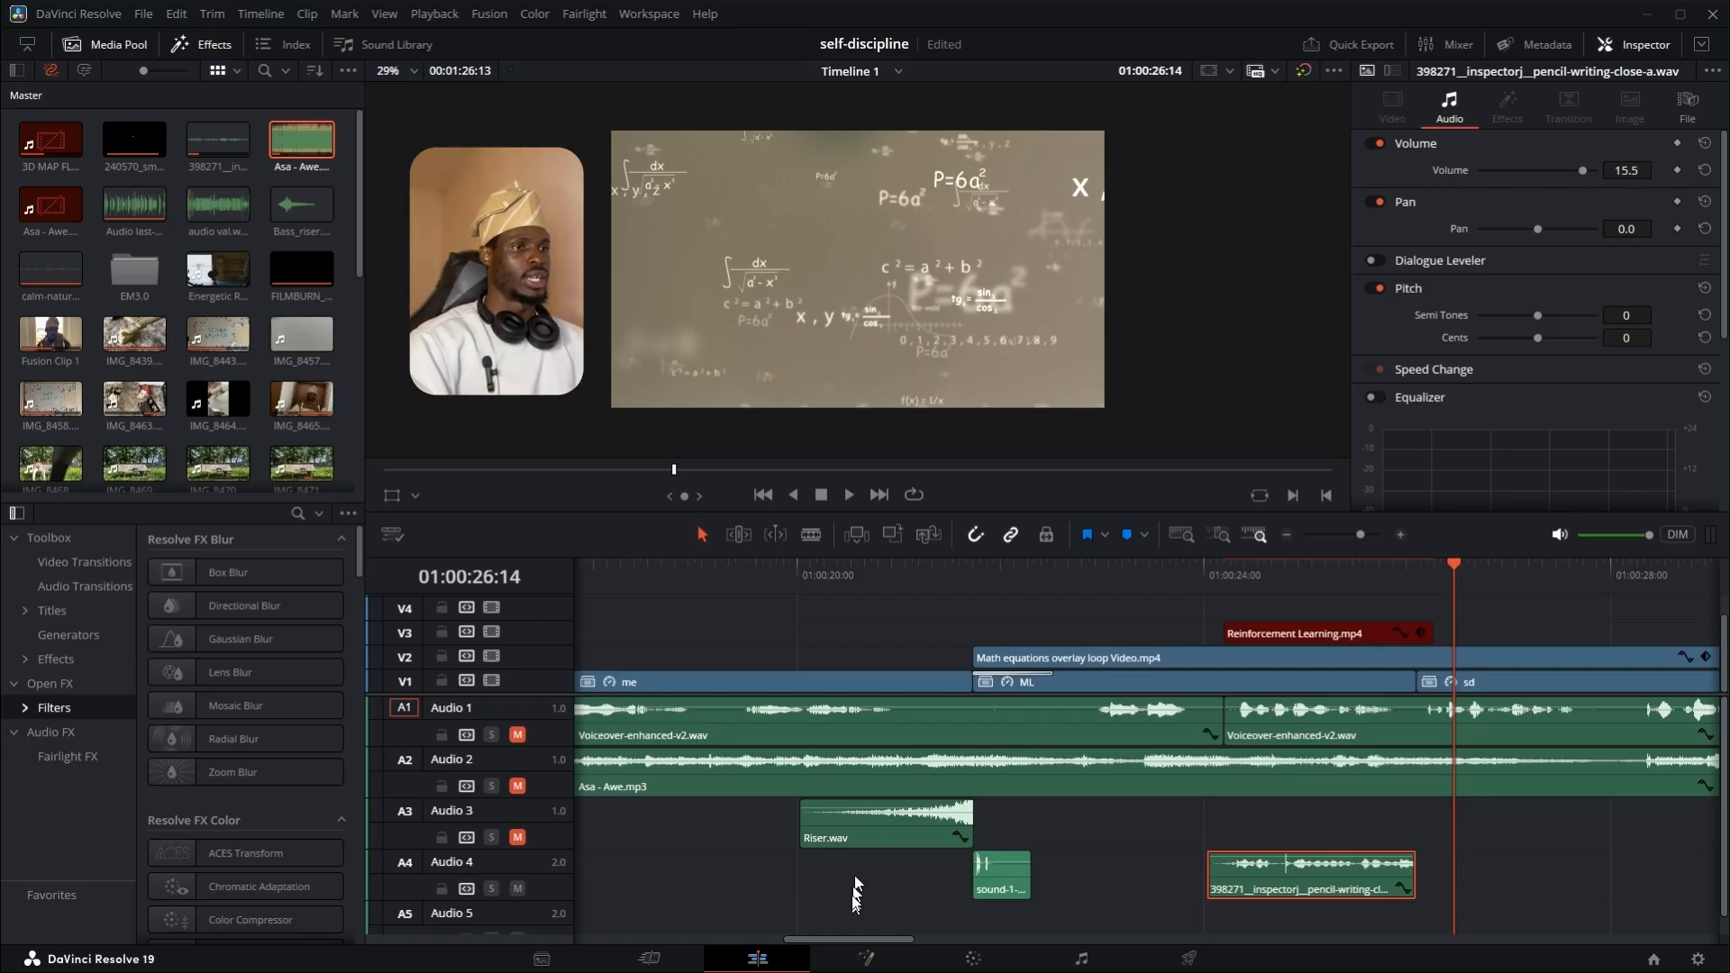
- Enlarge the video tracks to show clip thumbnails and select Math equations overlay loop Video.mp4 on Video 2
{"action": "left_click_drag", "start_coordinate": [851, 937], "coordinate": [872, 937]}
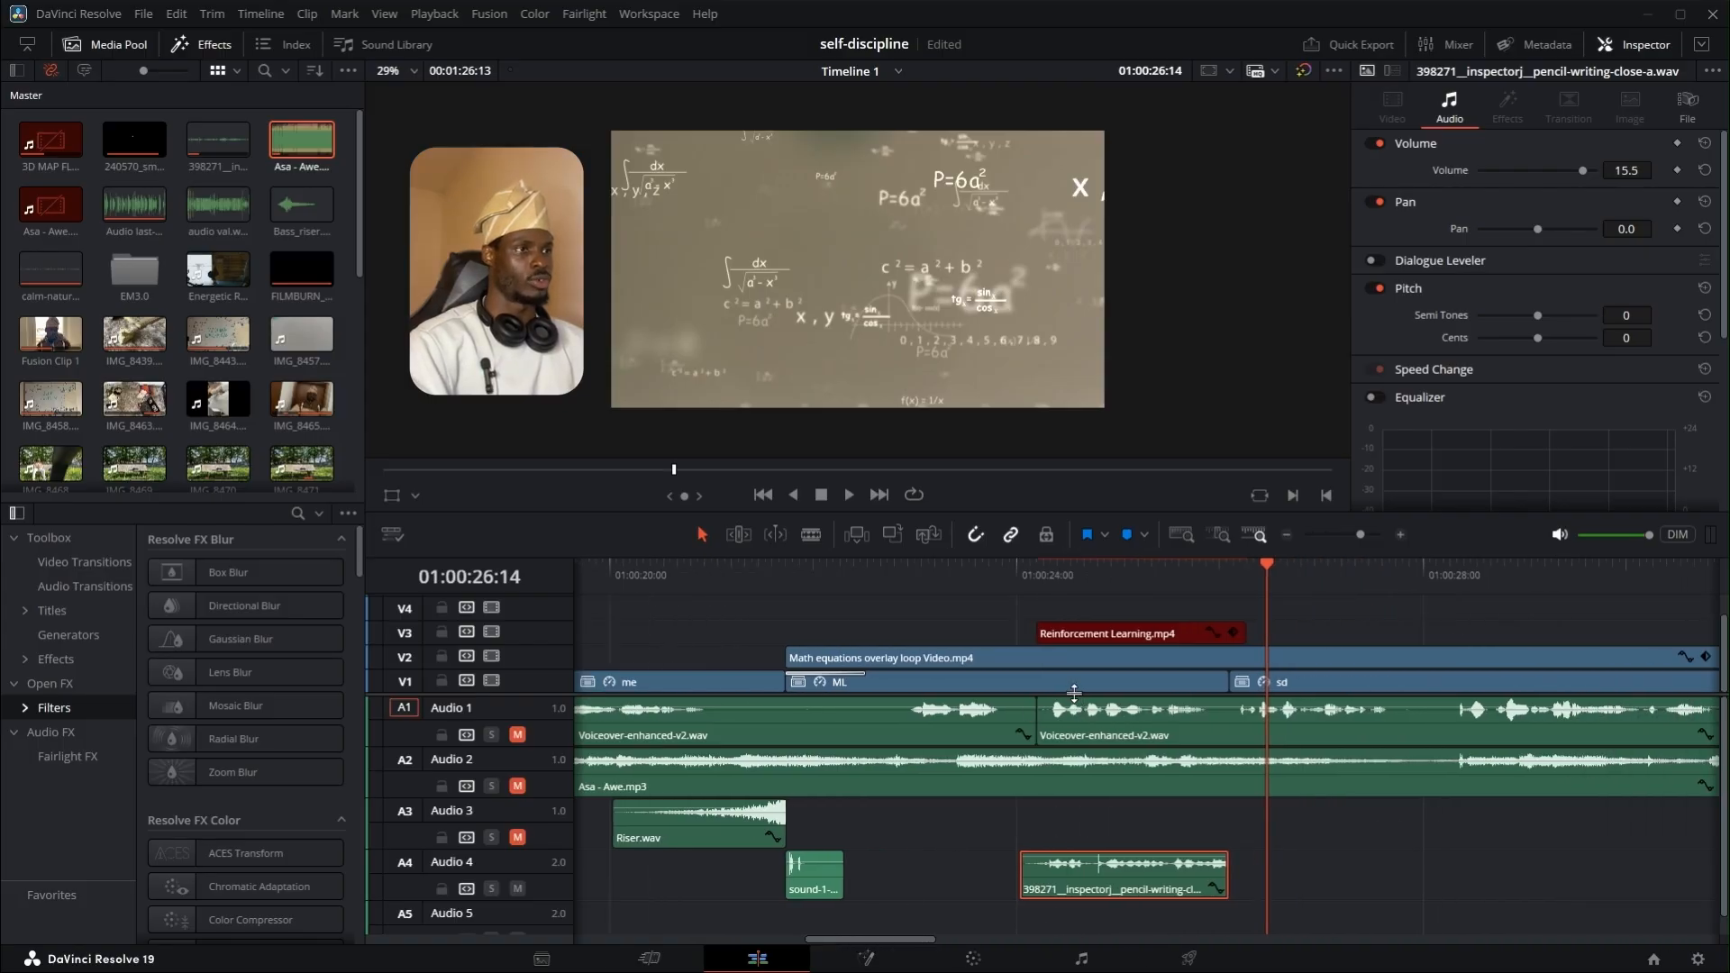
{"action": "left_click_drag", "start_coordinate": [1074, 692], "coordinate": [1072, 783]}
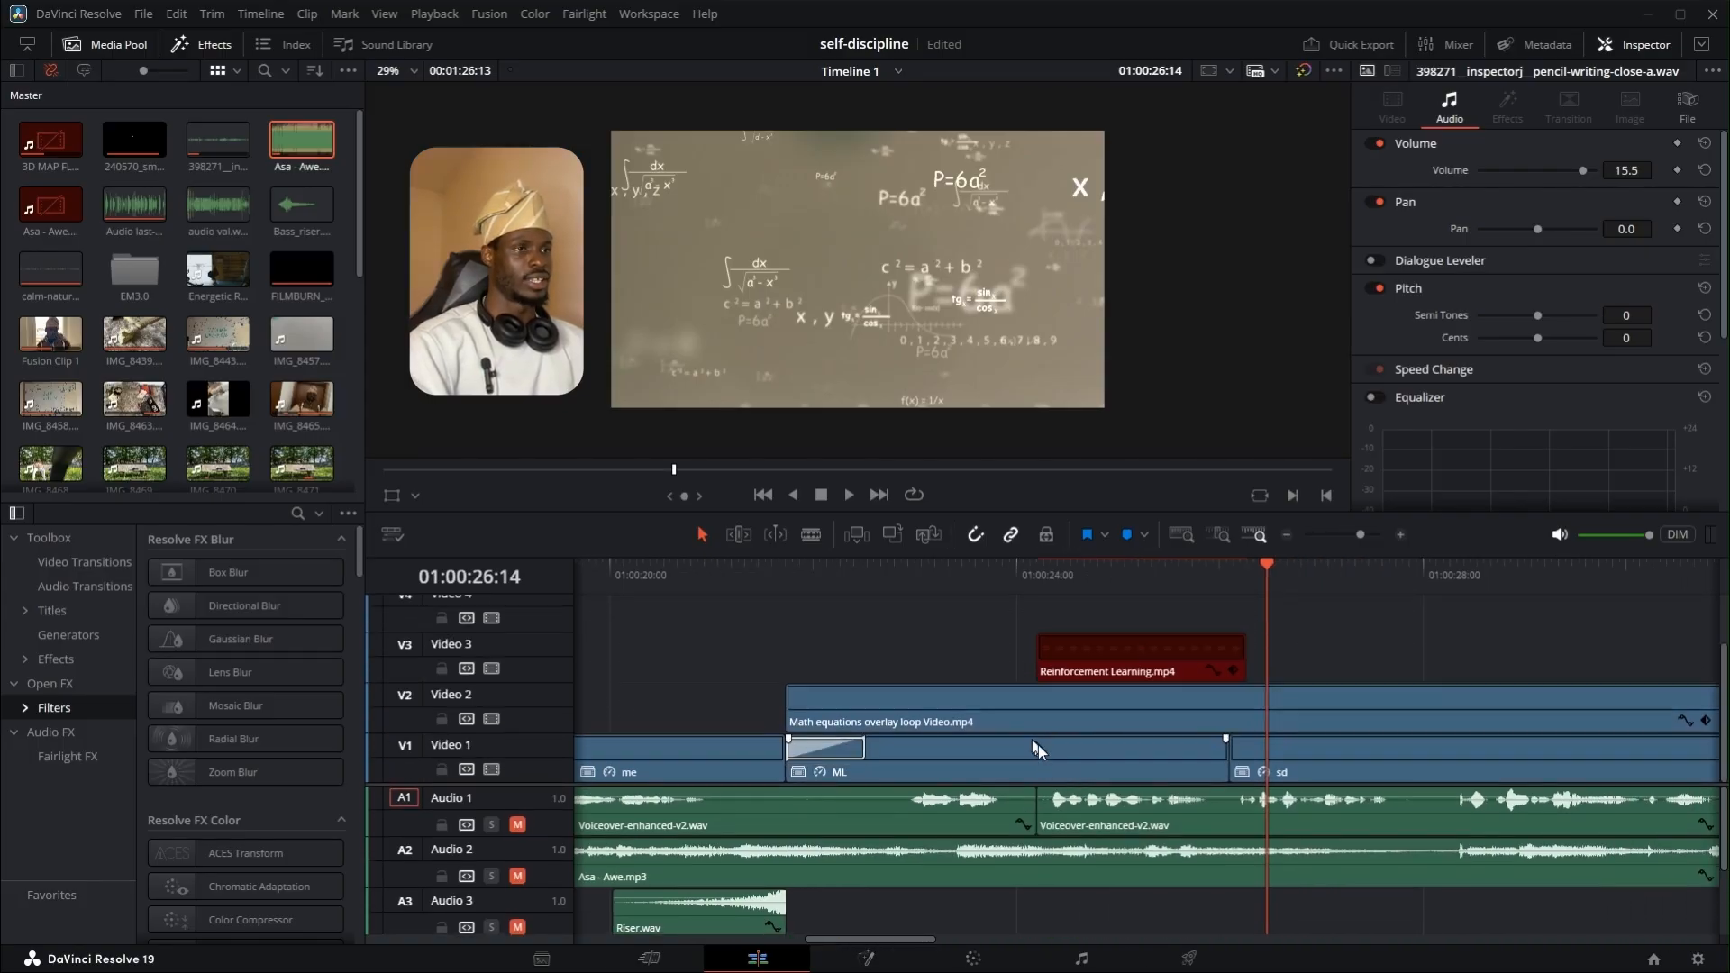
{"action": "scroll", "coordinate": [1032, 734], "scroll_direction": "up", "scroll_amount": 2}
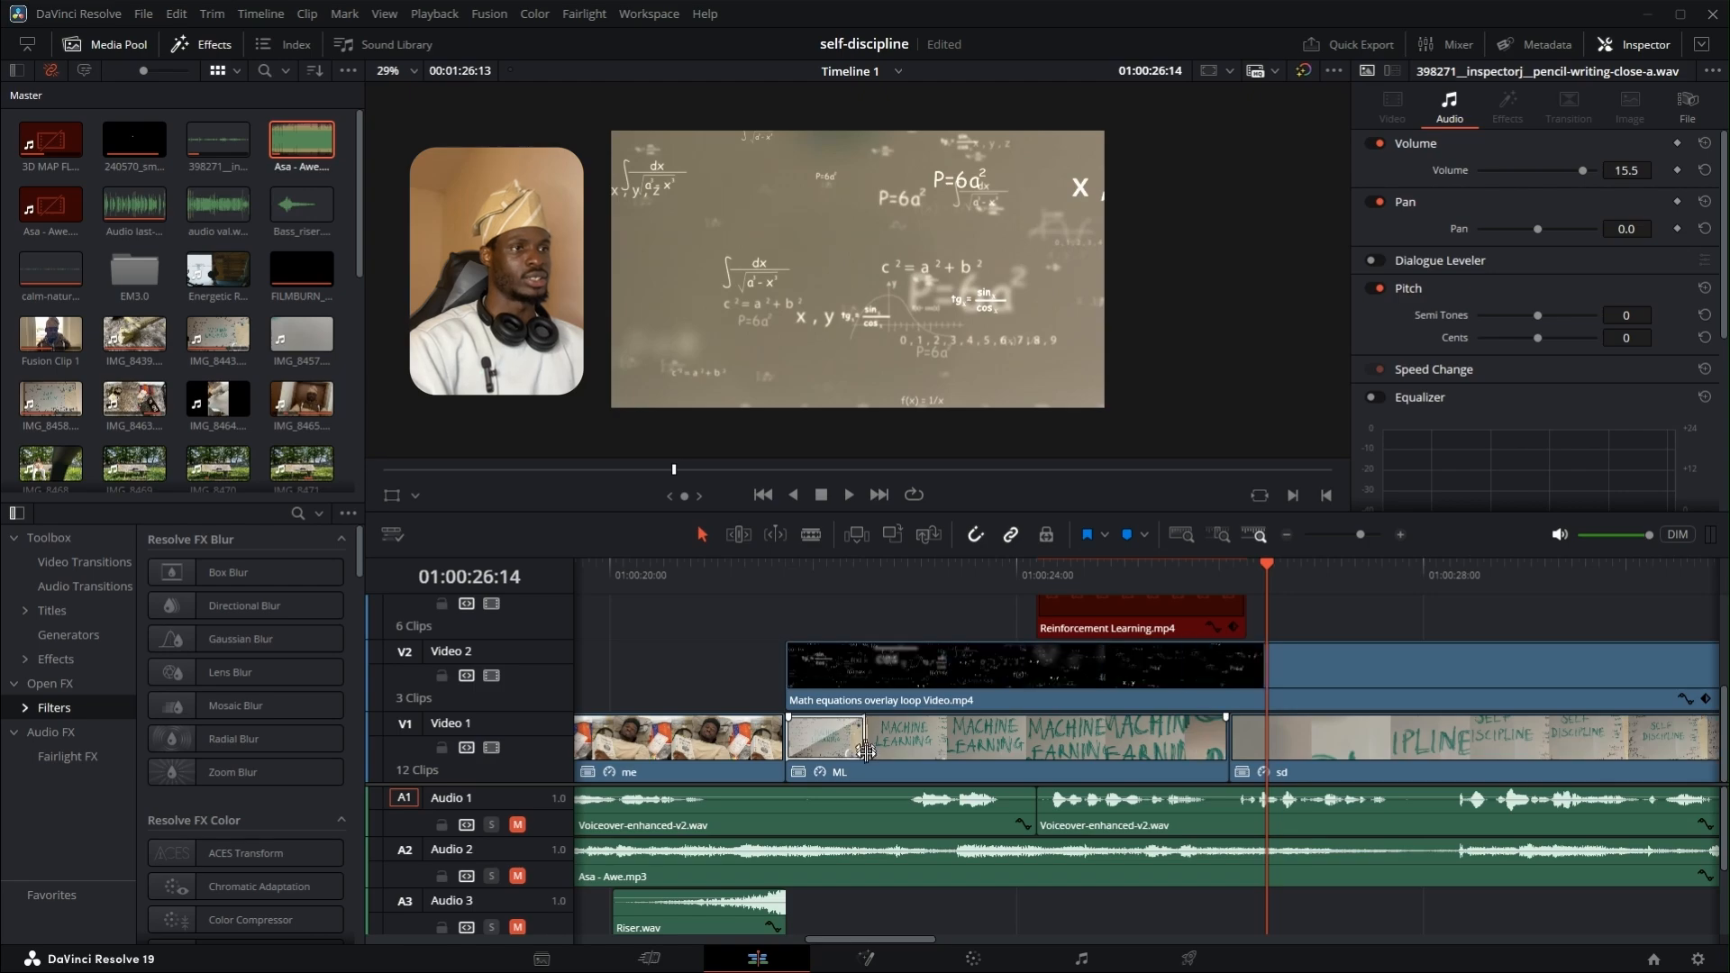
{"action": "left_click", "coordinate": [872, 682]}
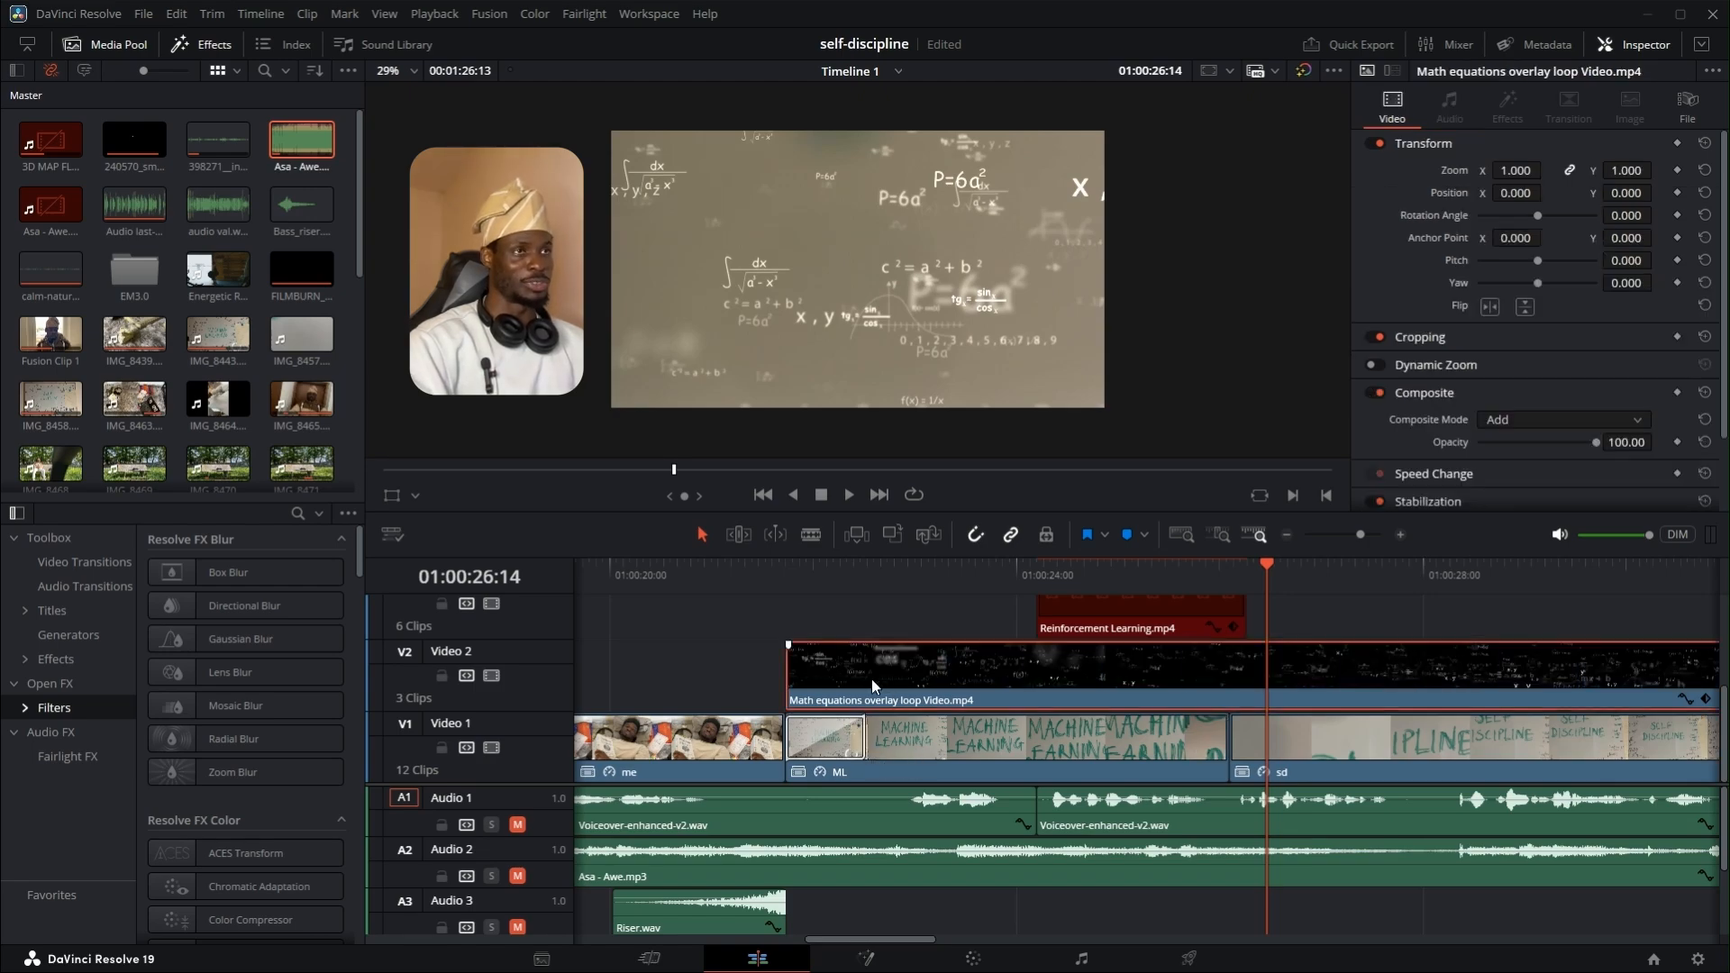
- Disable the Video 1 track and play the overlays from just before the ML clip to 01:00:26:27
{"action": "left_click", "coordinate": [493, 746]}
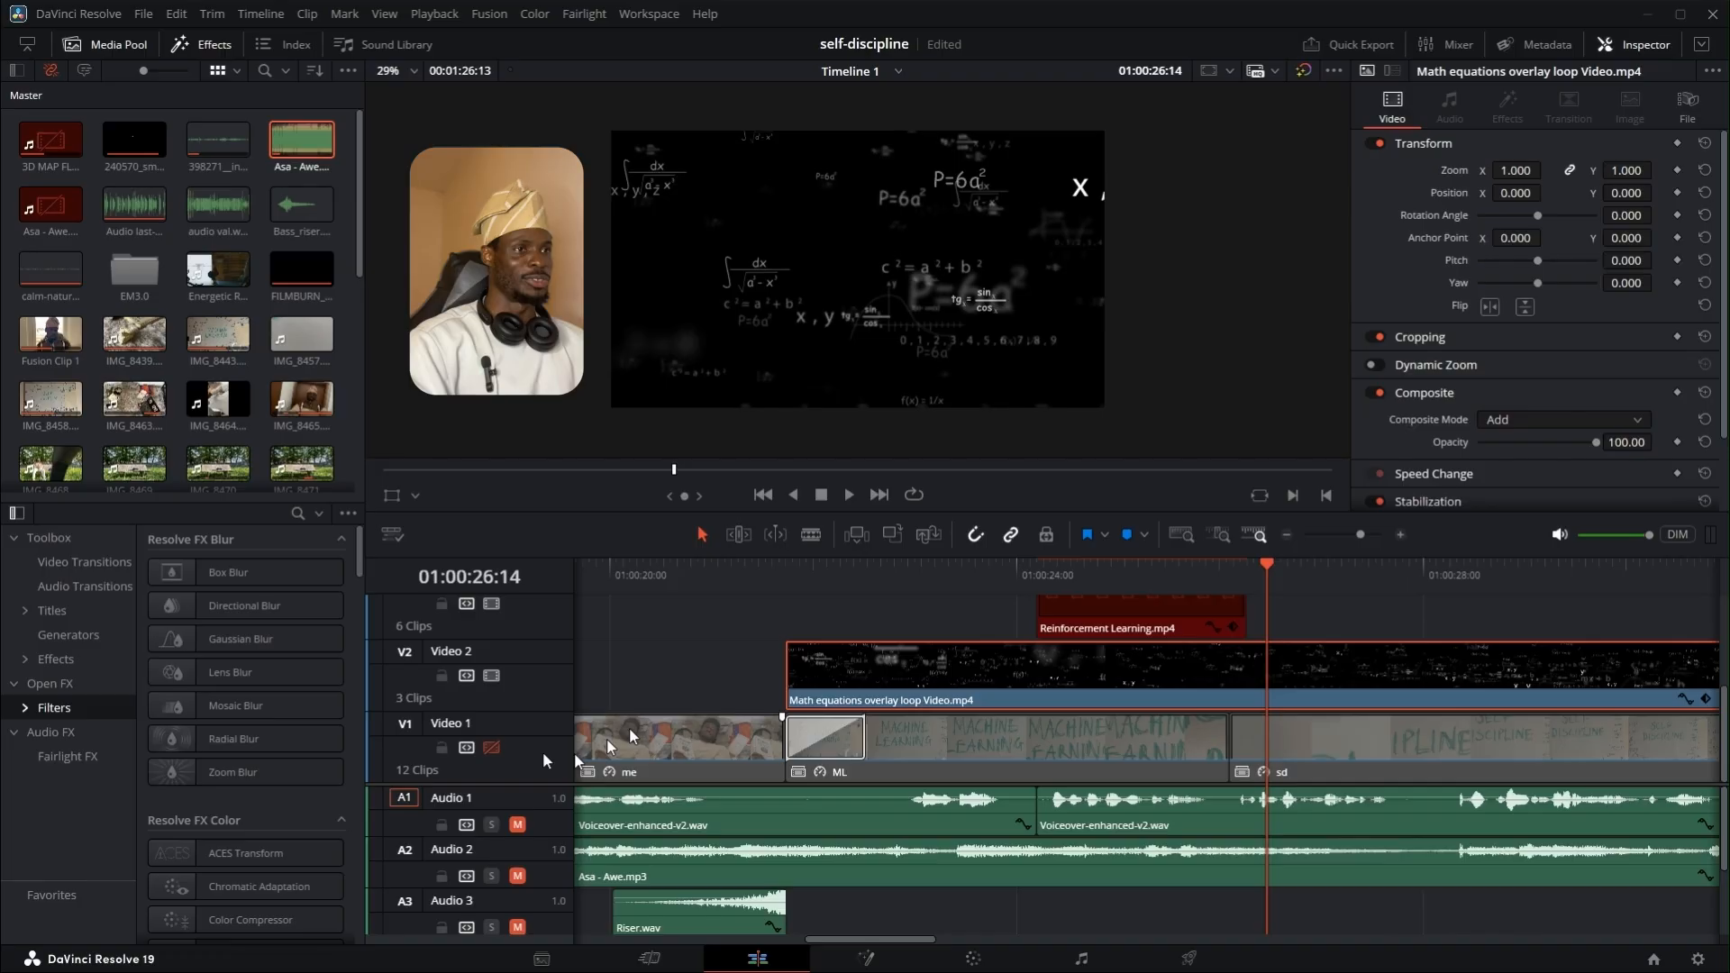
{"action": "left_click", "coordinate": [771, 571]}
{"action": "key", "text": "space"}
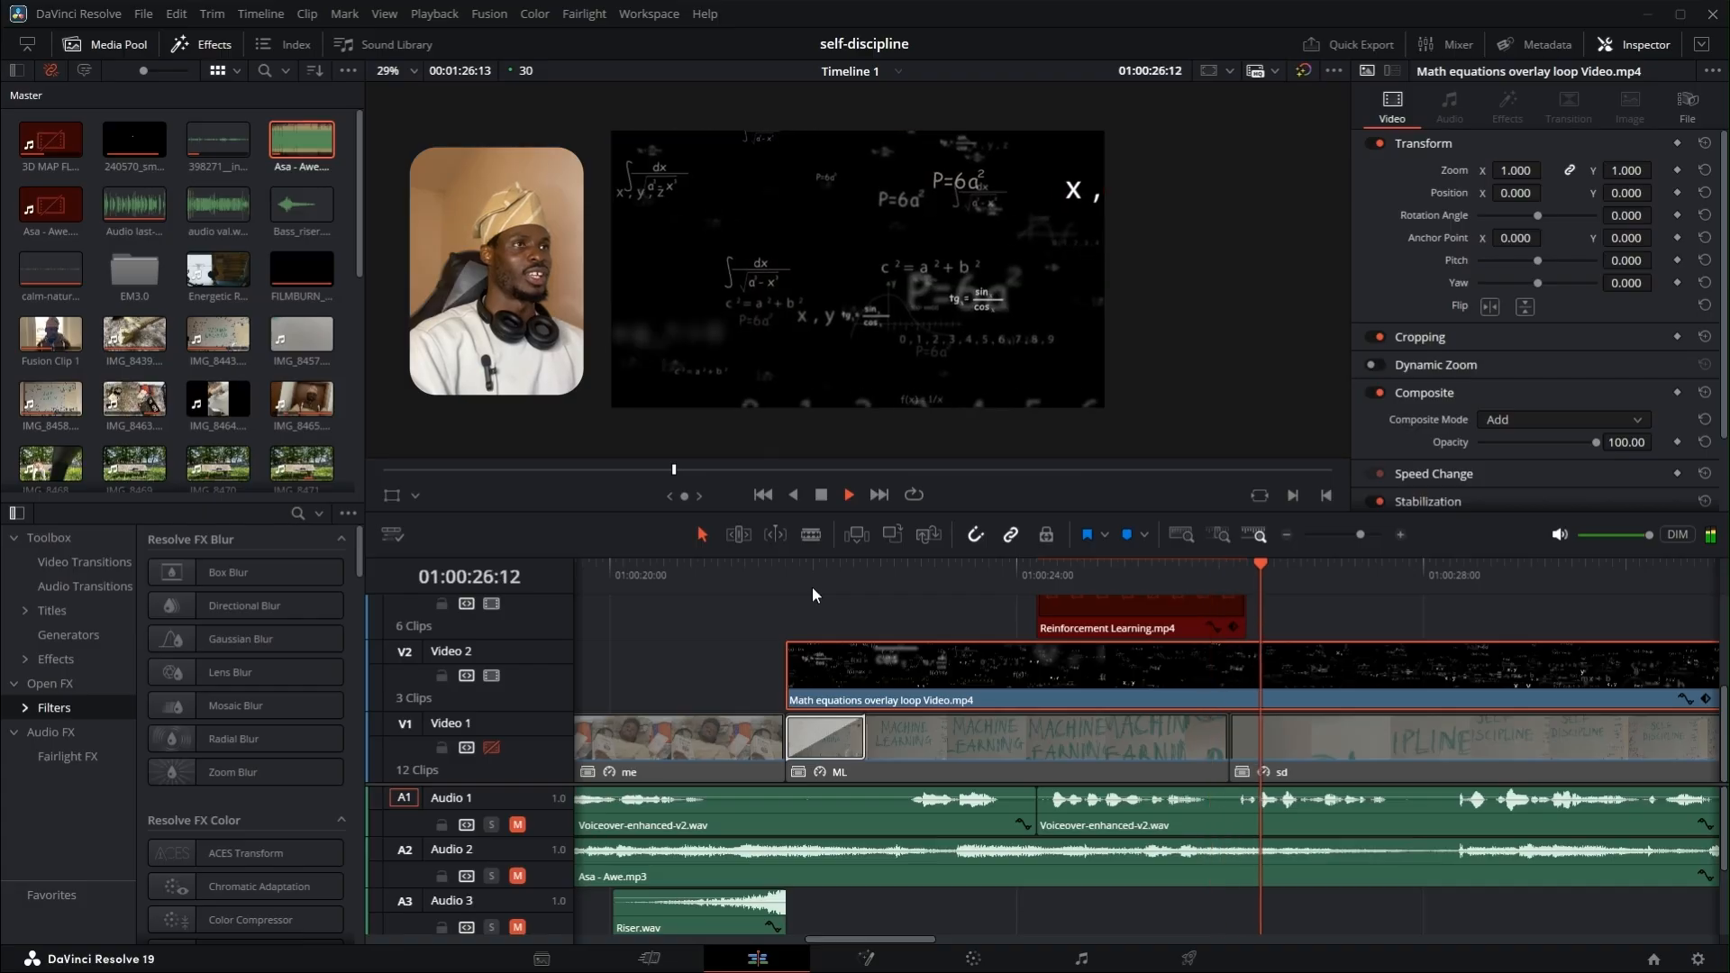
{"action": "key", "text": "space"}
- Disable the Video 3 track holding Reinforcement Learning.mp4 and play the math equations overlay alone up to 01:00:23:14
{"action": "left_click", "coordinate": [1056, 615]}
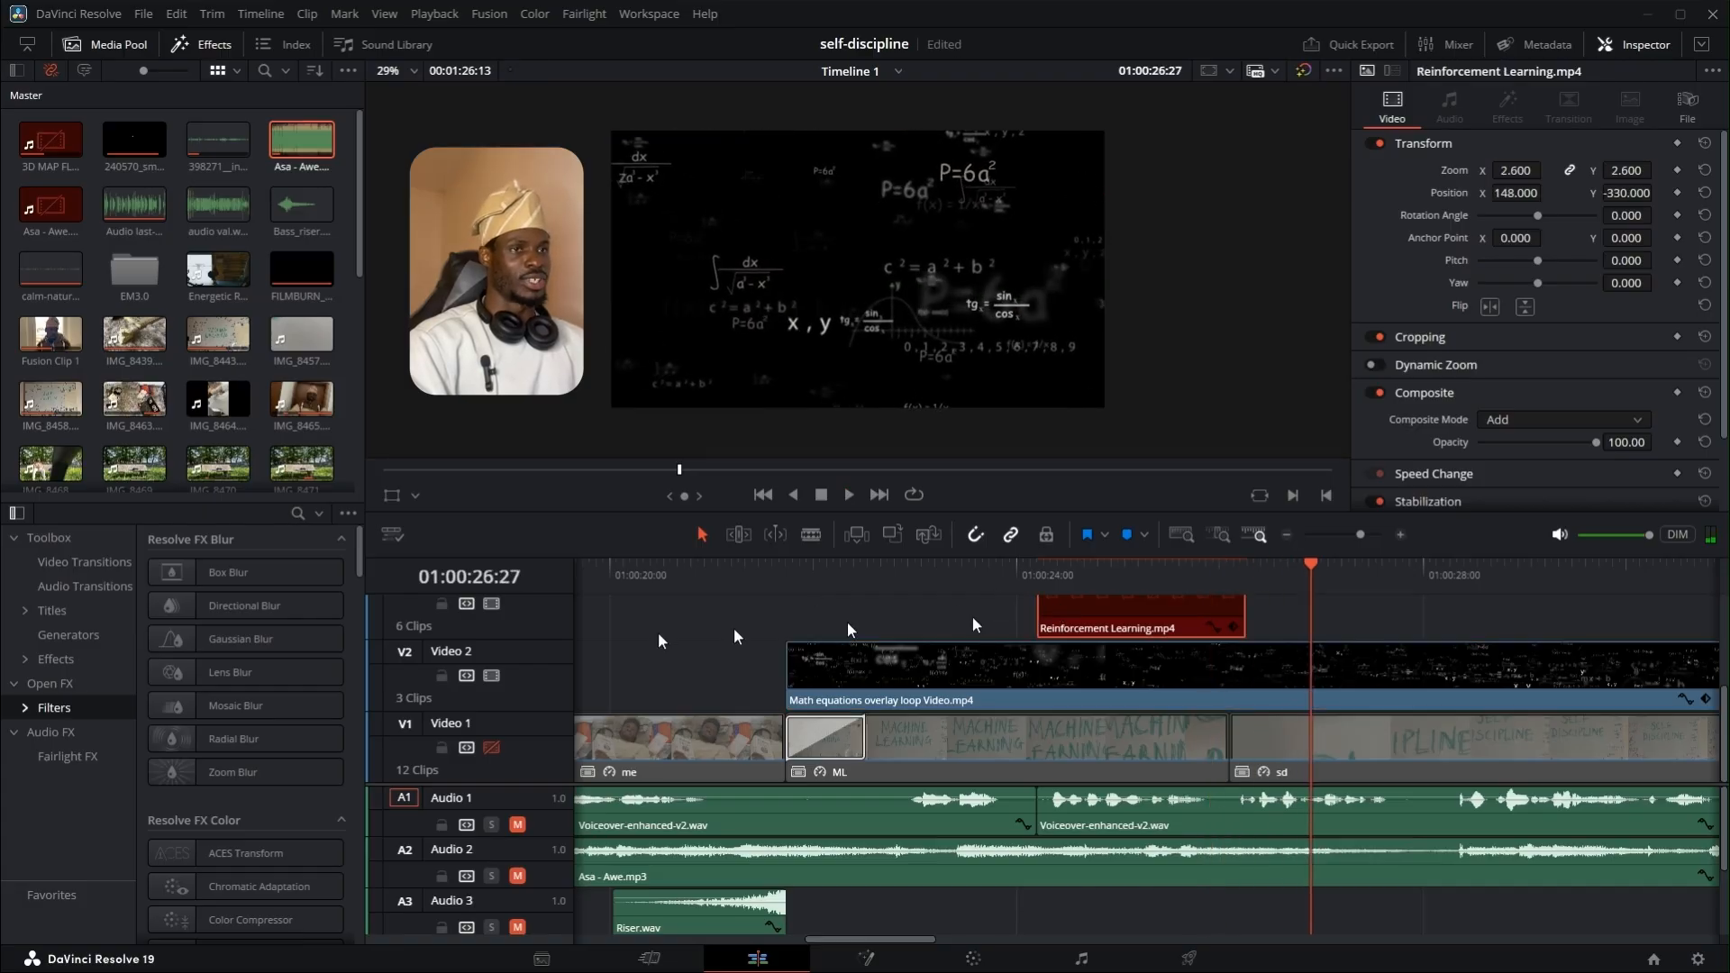
{"action": "left_click", "coordinate": [491, 603]}
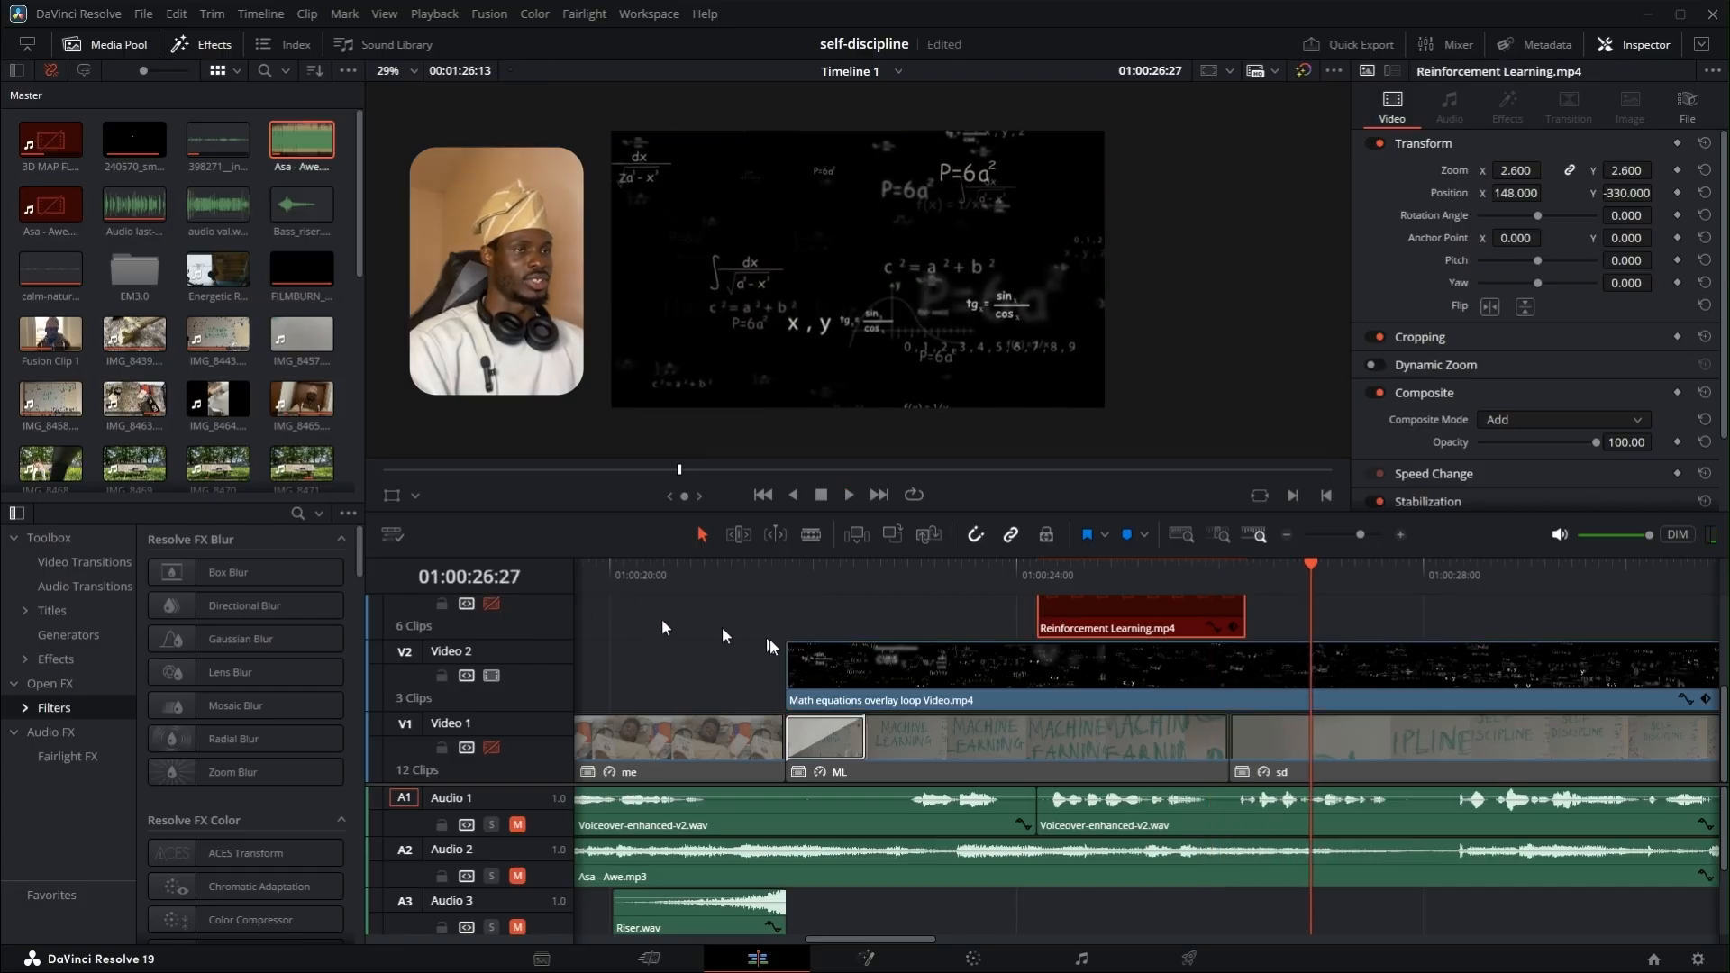
{"action": "left_click", "coordinate": [797, 575]}
{"action": "key", "text": "space"}
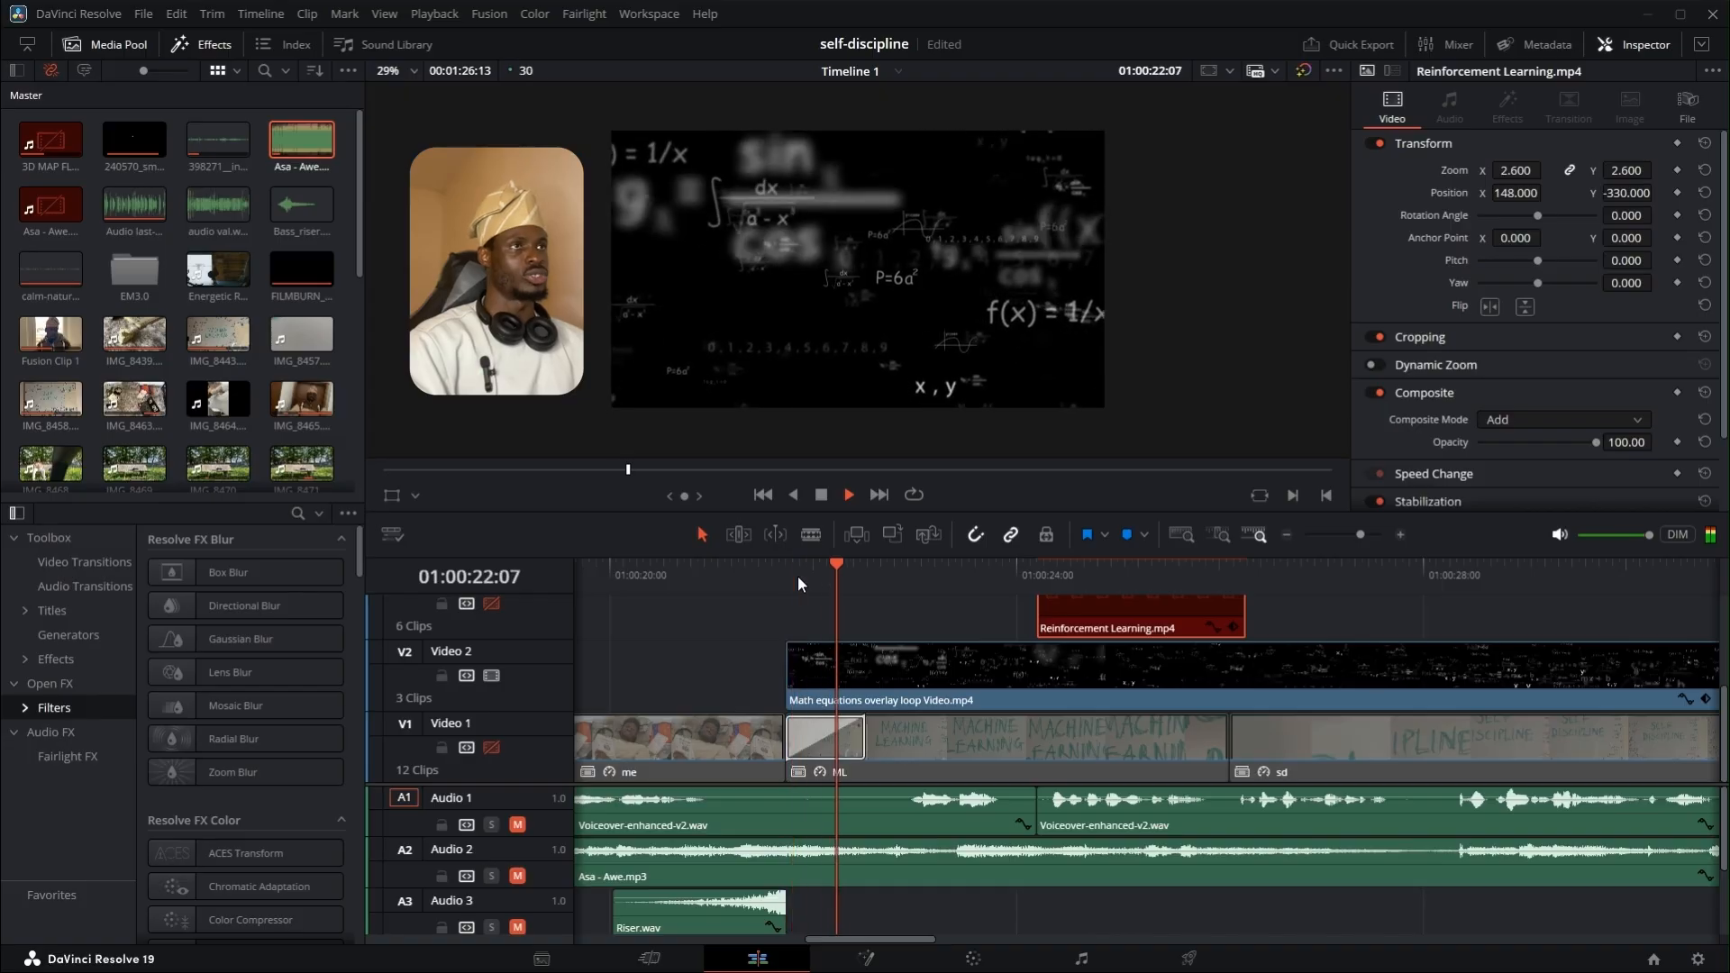
{"action": "key", "text": "space"}
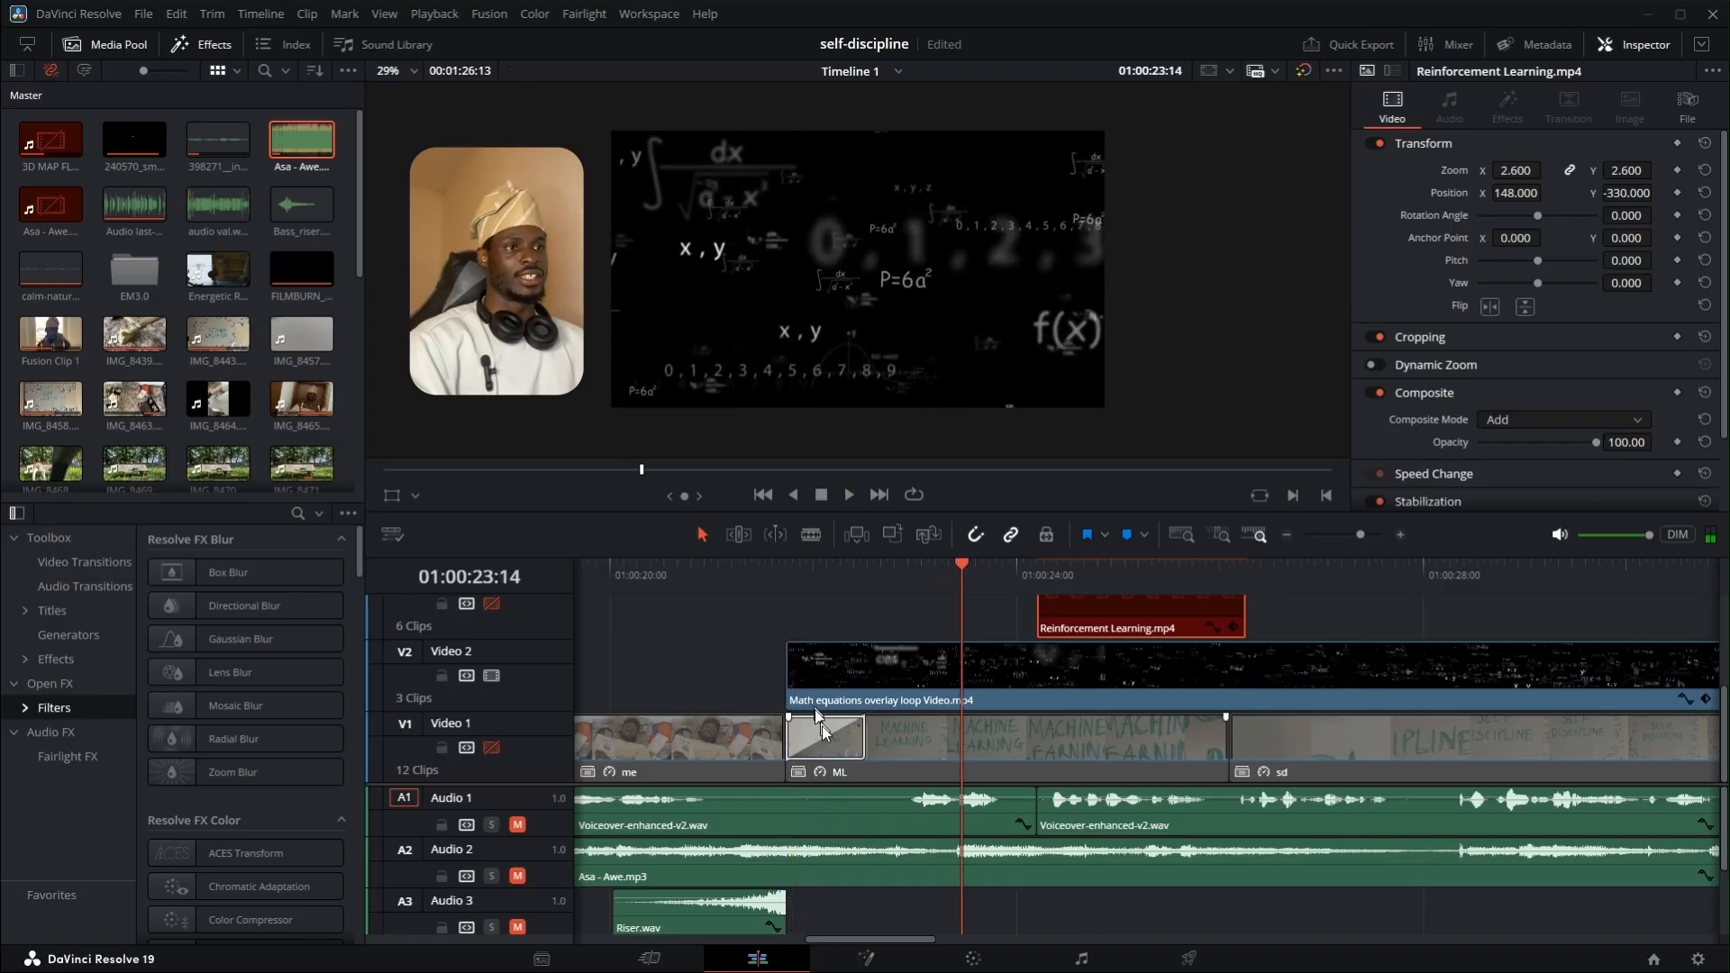
- Re-enable Video 1, disable Video 2, and play the ML clip without its overlay up to 01:00:23:28
{"action": "left_click", "coordinate": [859, 743]}
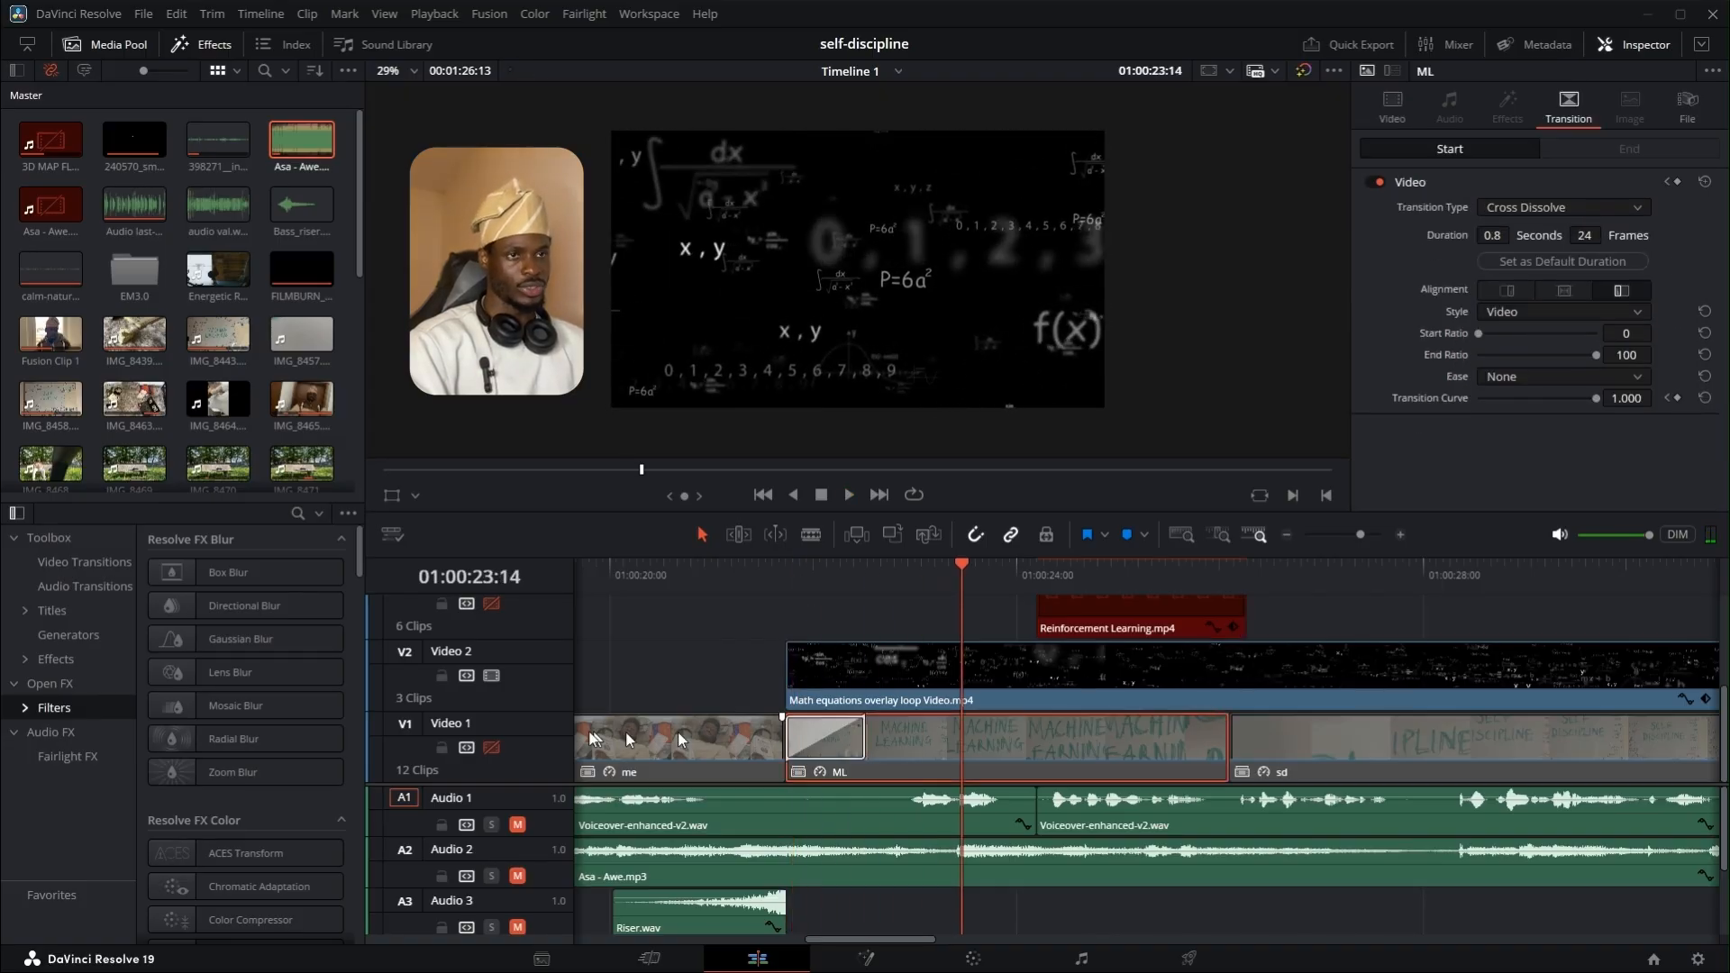
{"action": "left_click", "coordinate": [491, 748]}
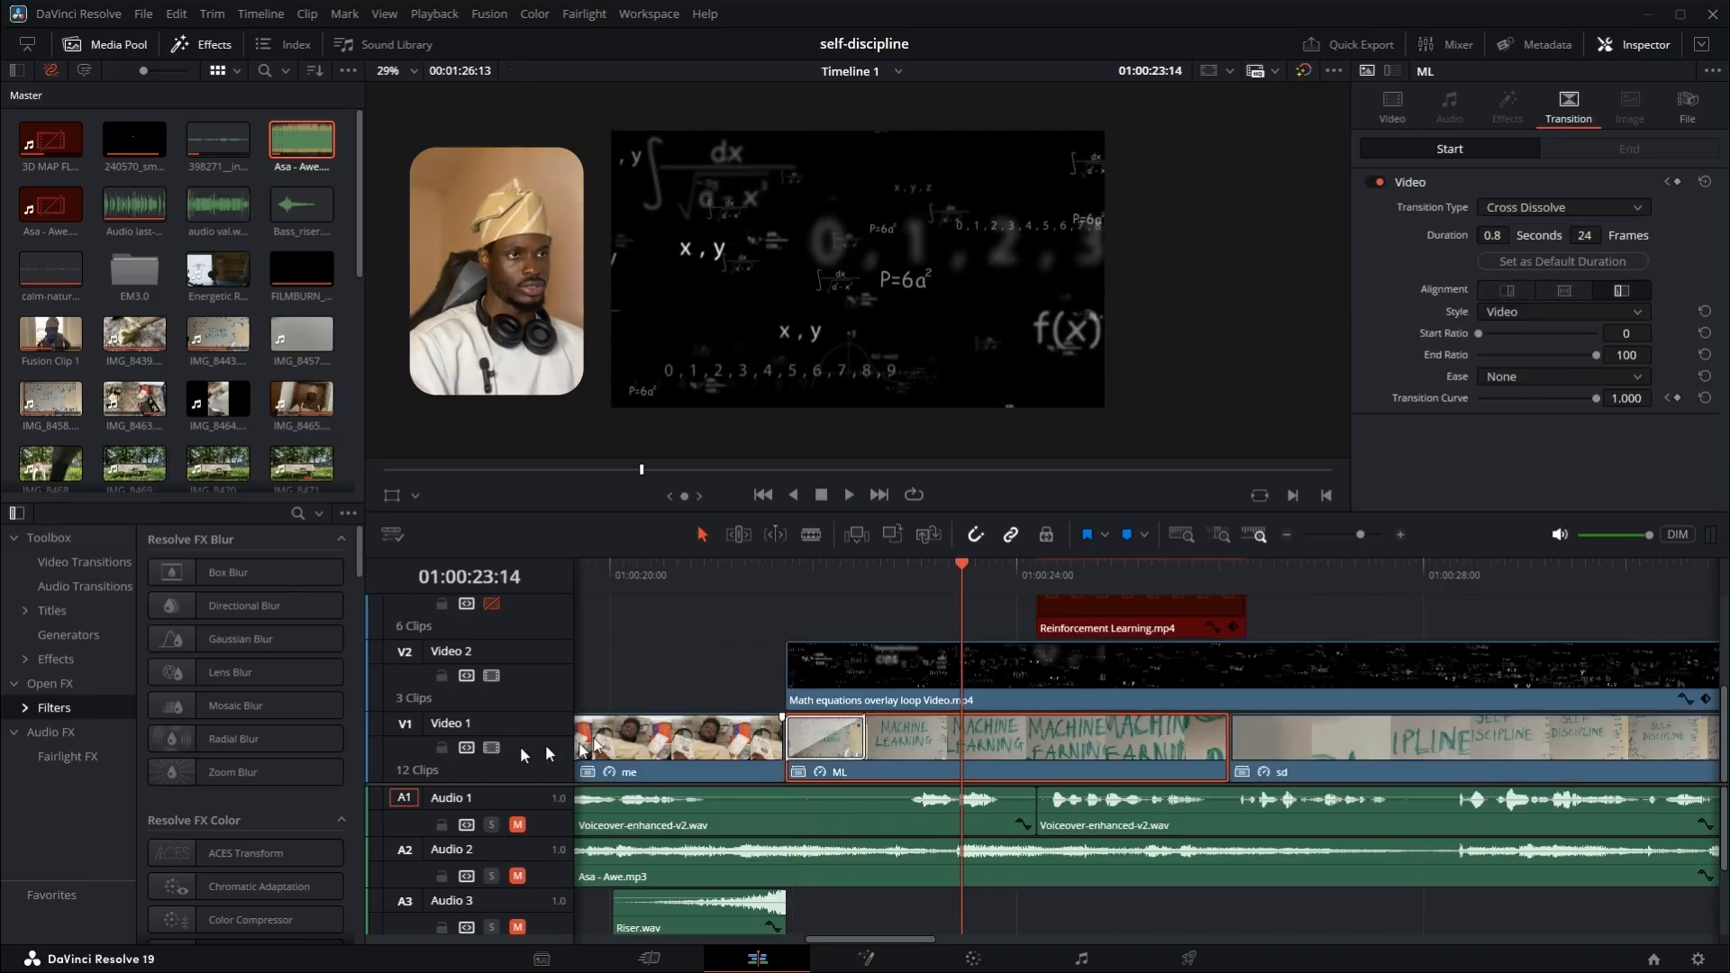
{"action": "left_click", "coordinate": [491, 675]}
{"action": "left_click", "coordinate": [792, 580]}
{"action": "key", "text": "space"}
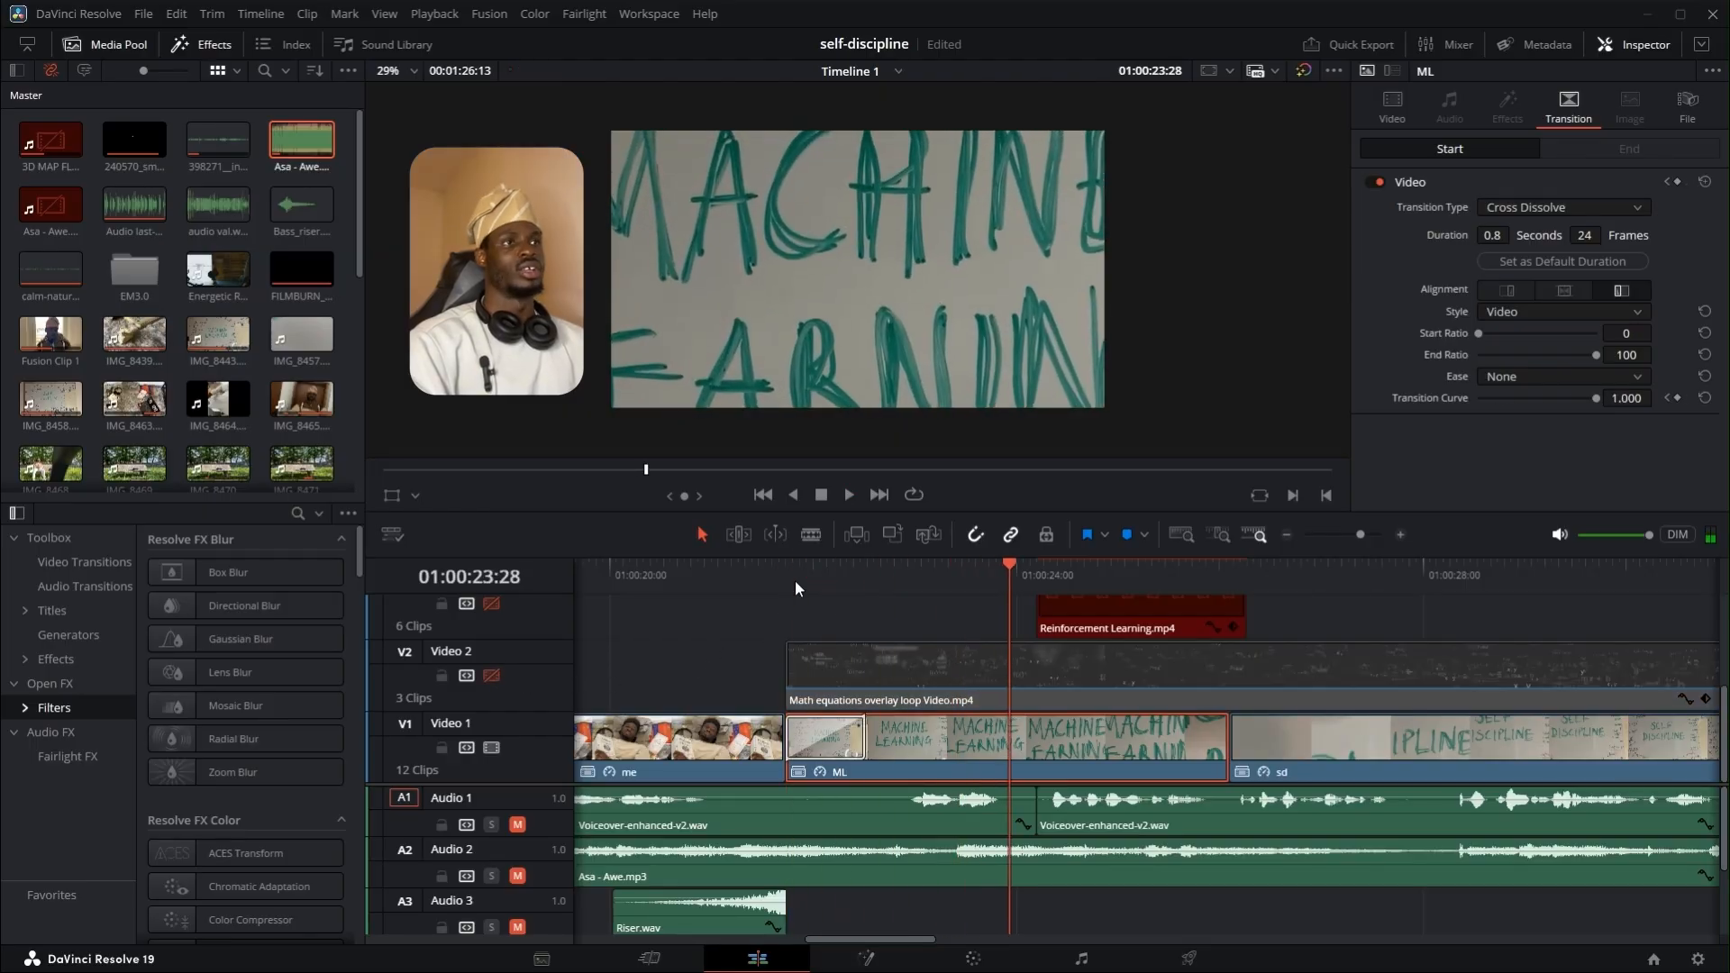
{"action": "key", "text": "space"}
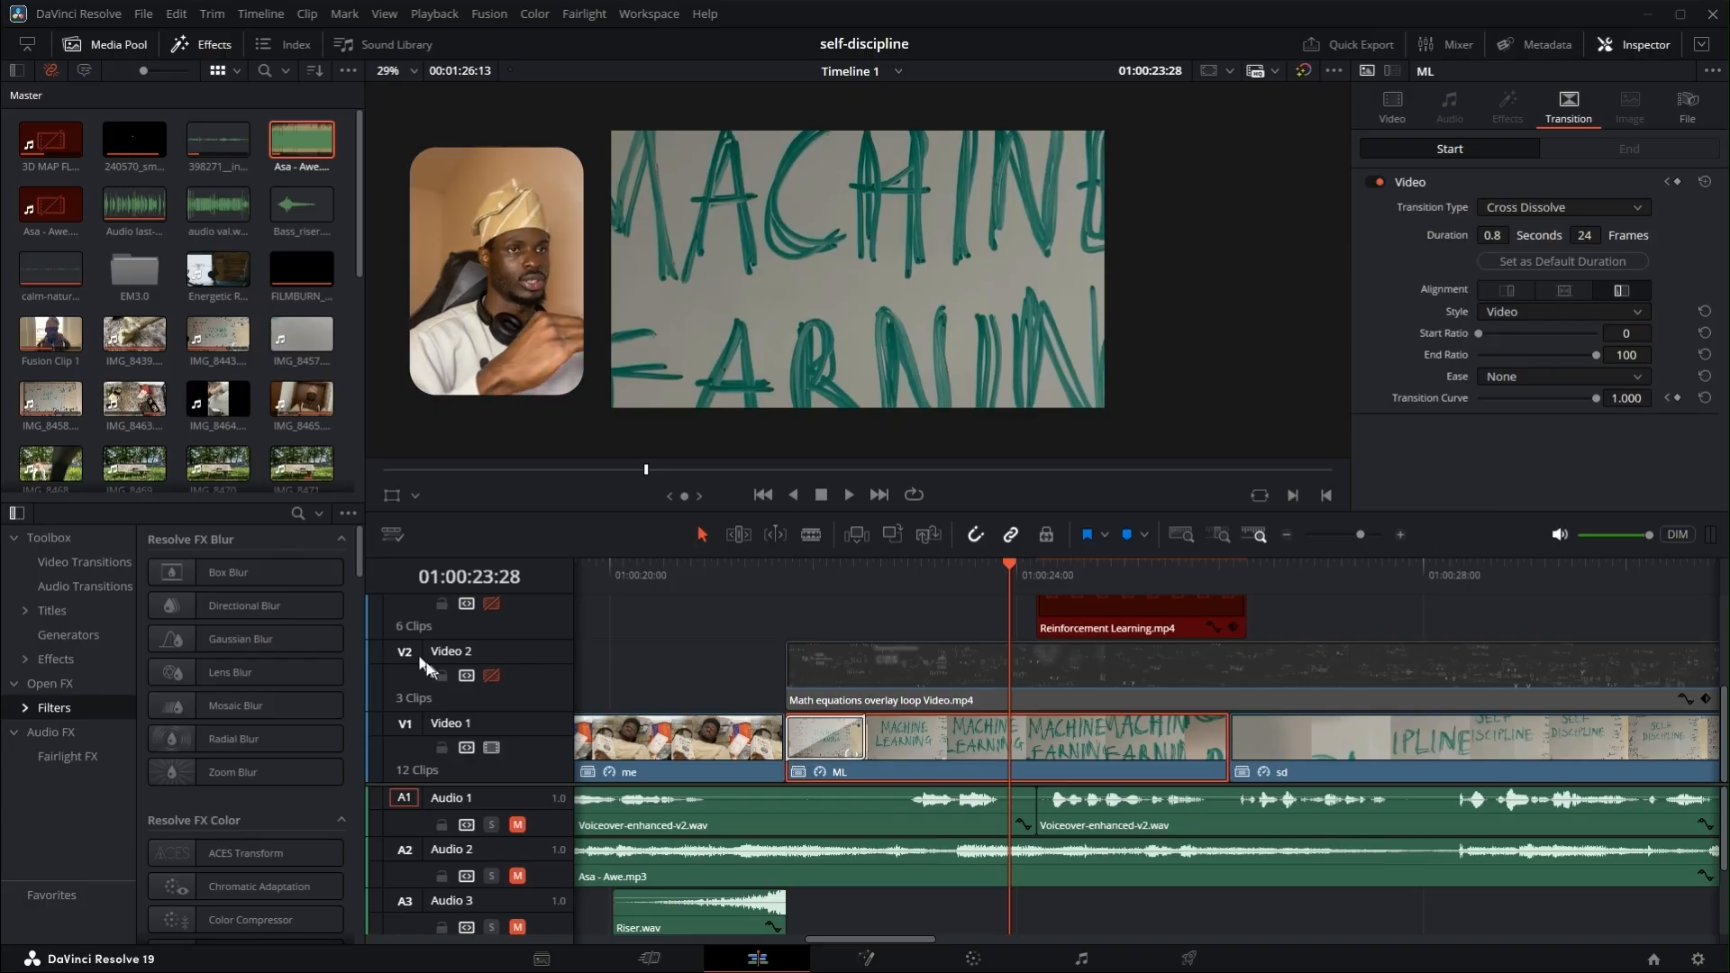
- Re-enable the Video 2 track and examine the composite mode of Math equations overlay loop Video.mp4
{"action": "left_click", "coordinate": [490, 675]}
{"action": "left_click", "coordinate": [854, 679]}
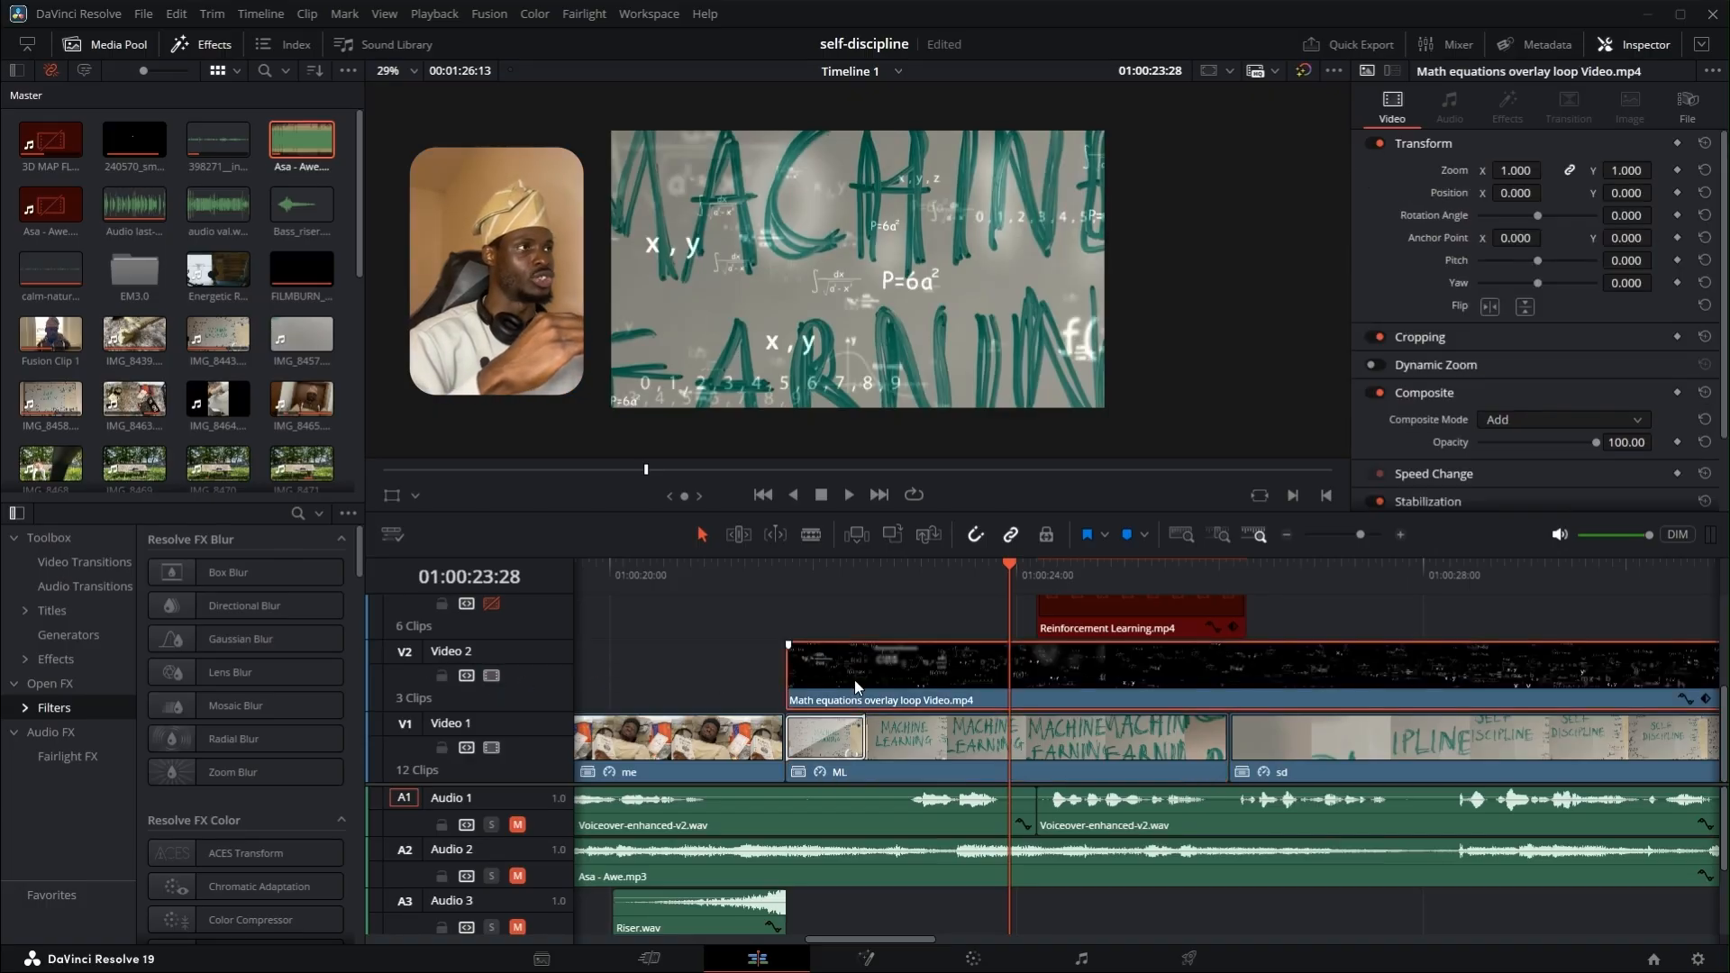
{"action": "left_click", "coordinate": [1500, 420]}
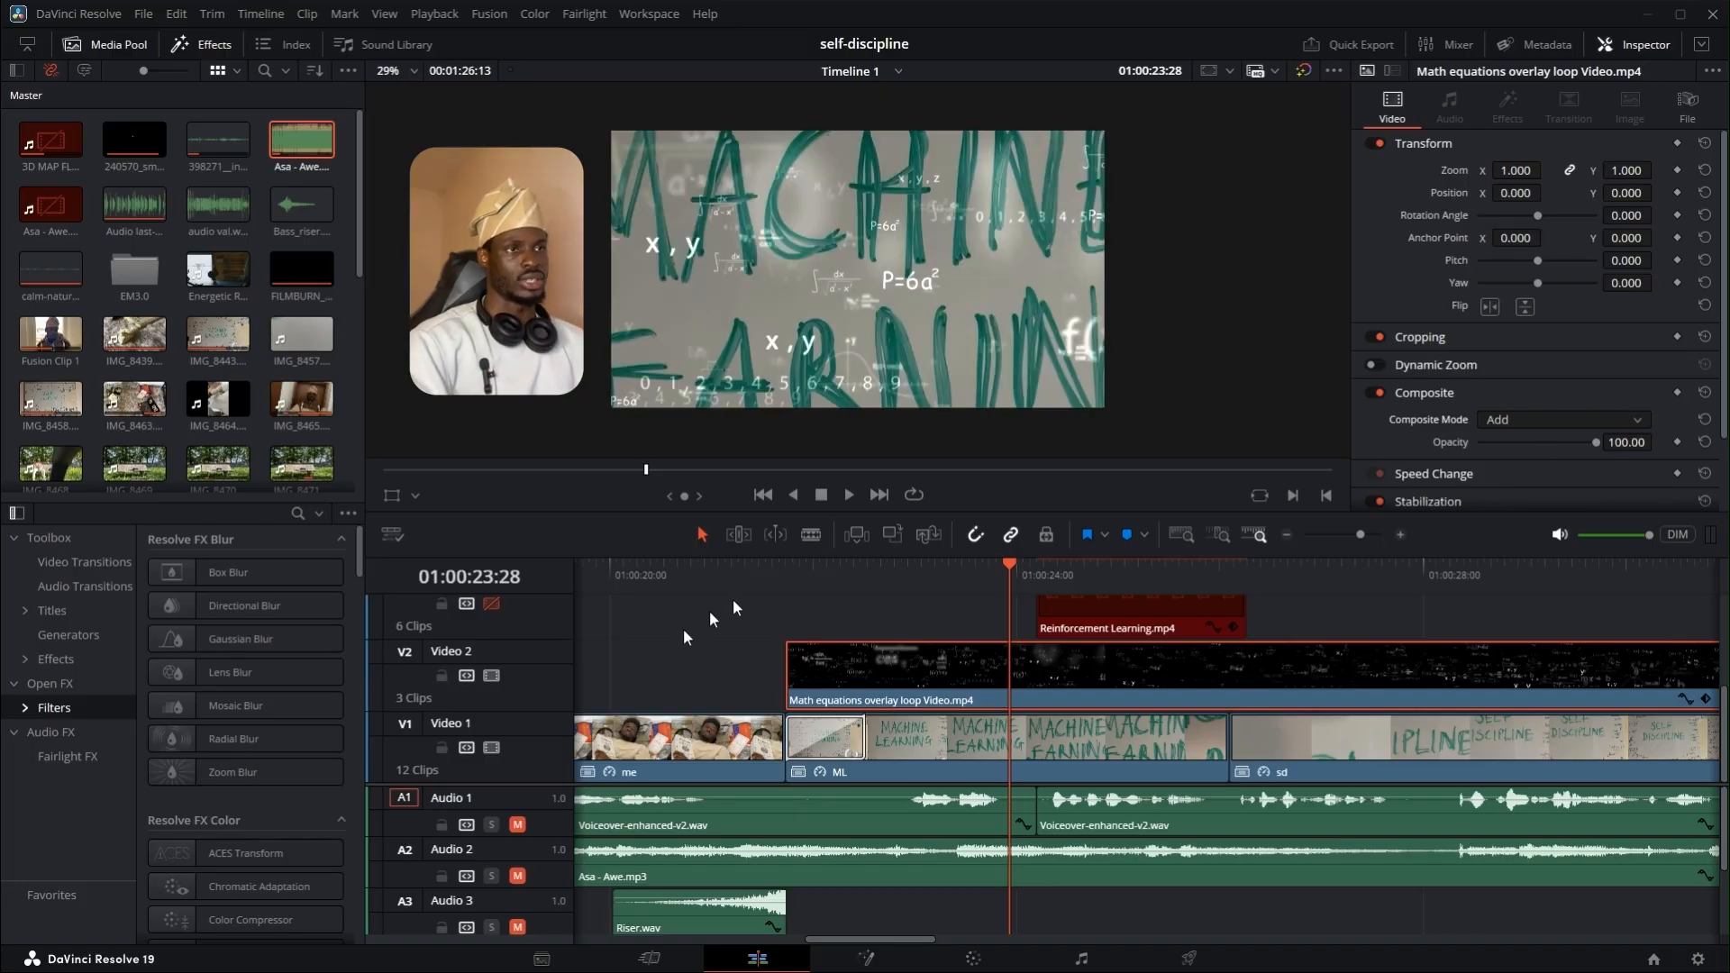
- Play the math equations overlay over the ML and sd clips up to 01:00:31:18
{"action": "left_click", "coordinate": [775, 569]}
{"action": "key", "text": "space"}
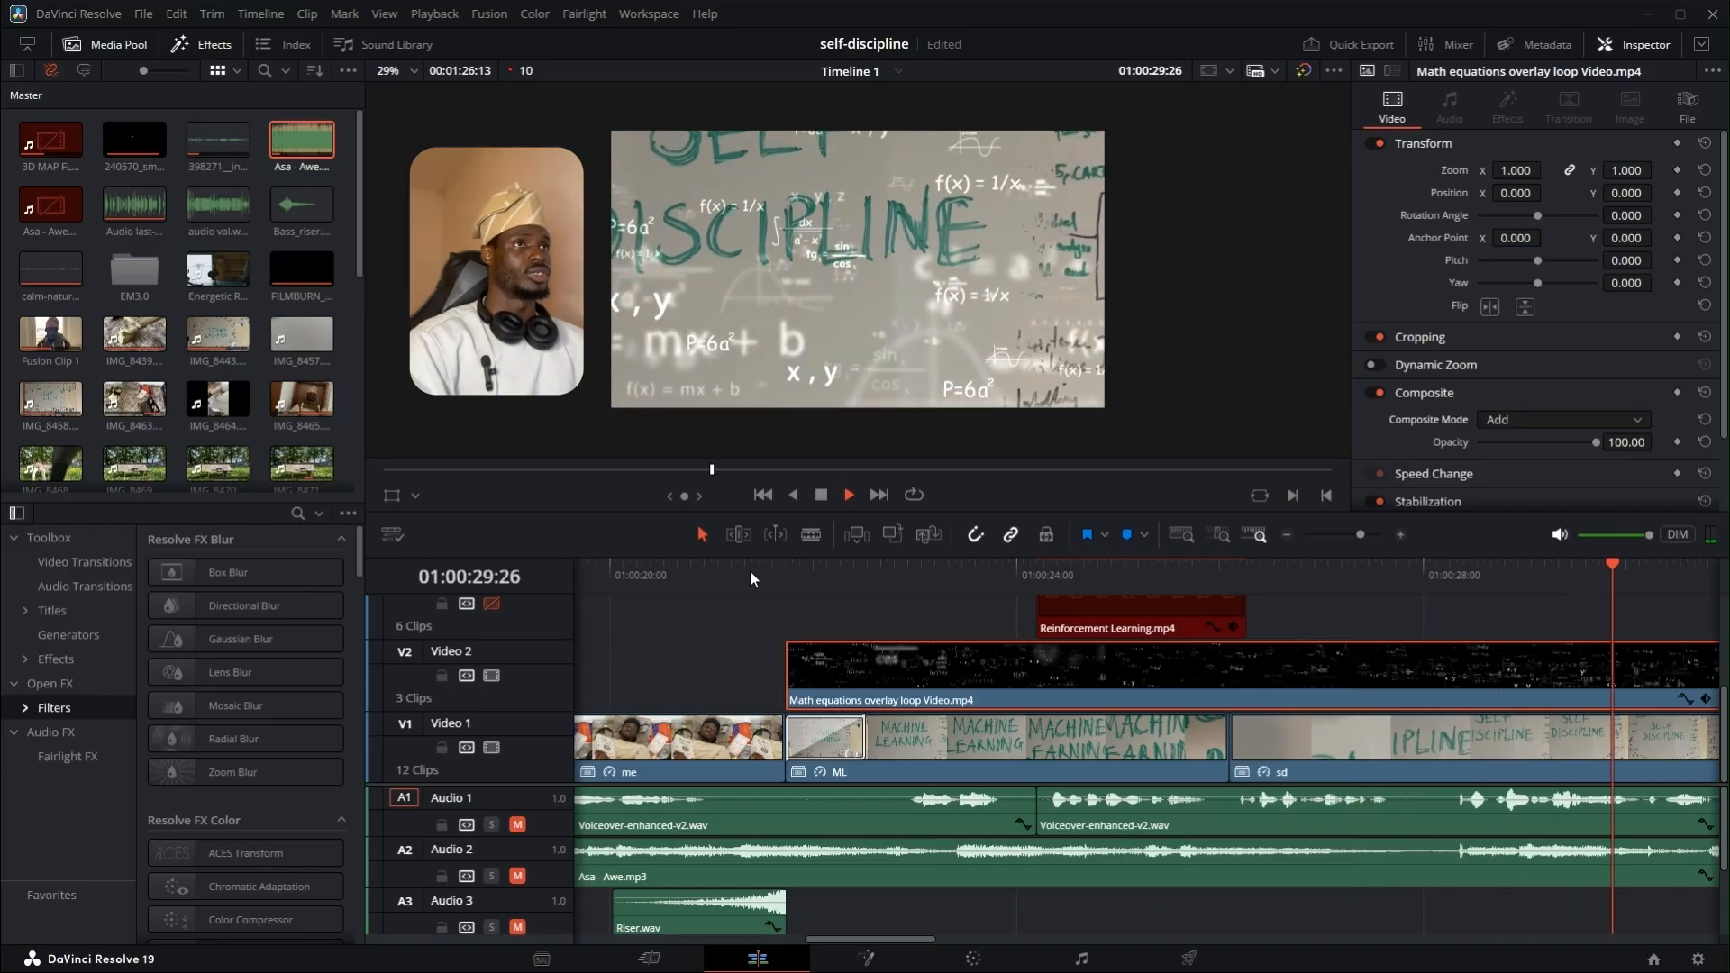
{"action": "key", "text": "space"}
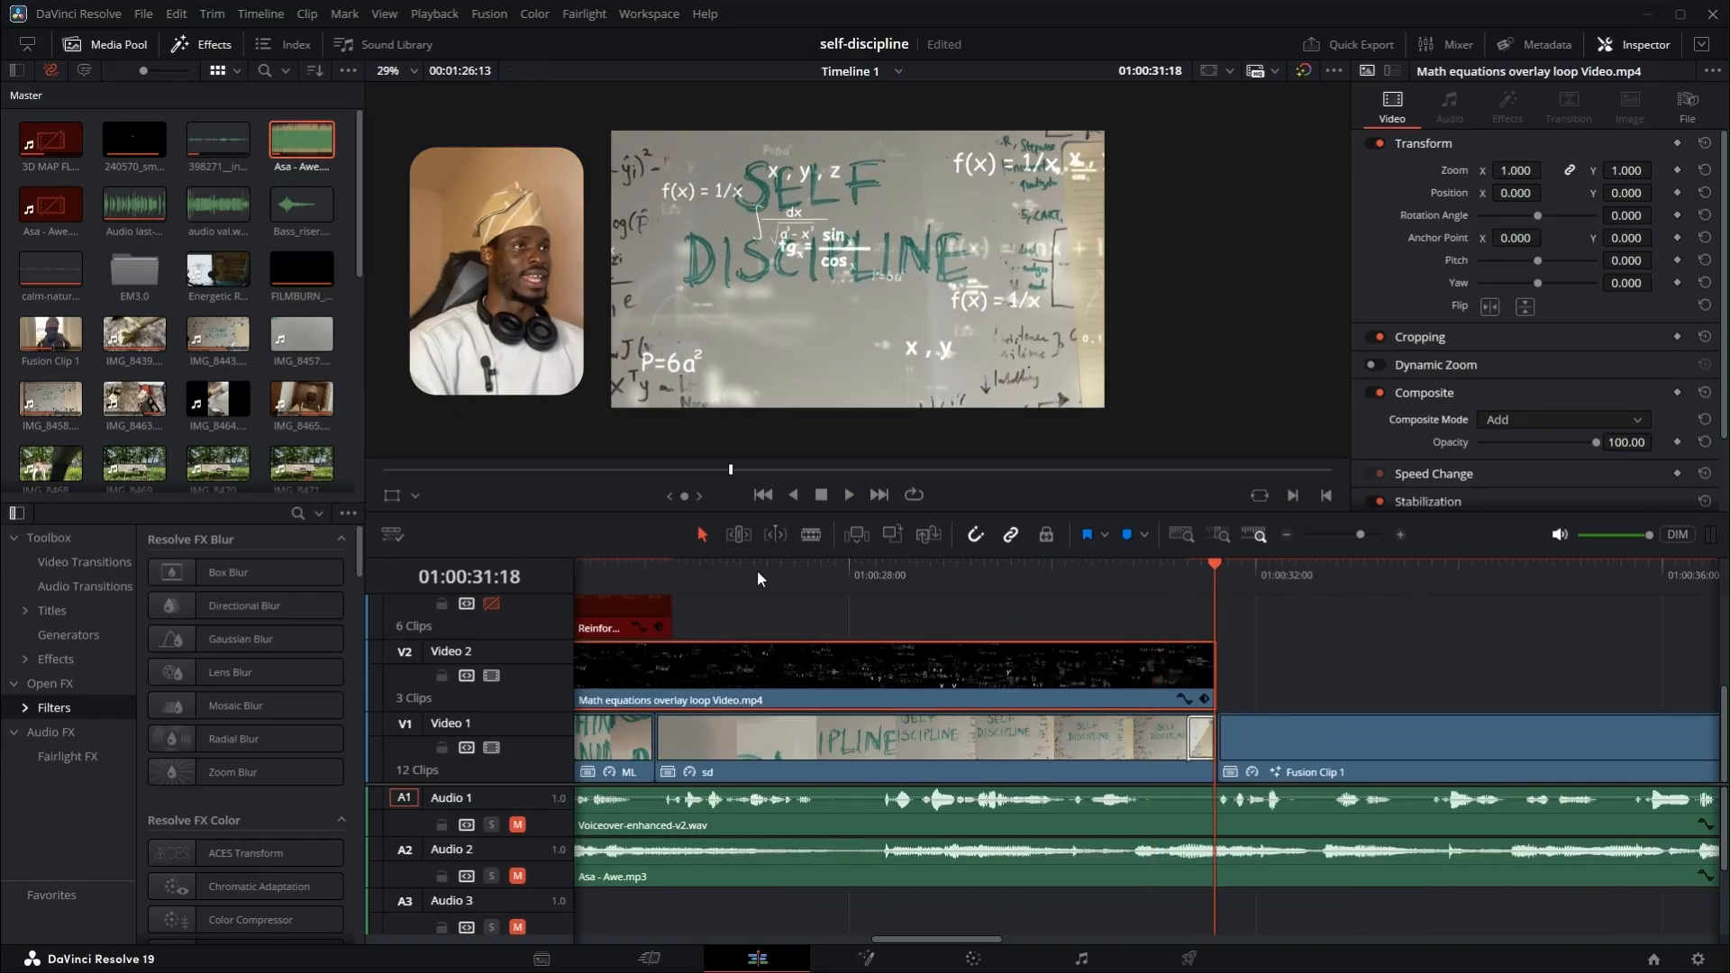
- Play the end of the sd clip from 01:00:29:13 and move the playhead to 01:00:32:21 in Fusion Clip 1
{"action": "left_click", "coordinate": [996, 582]}
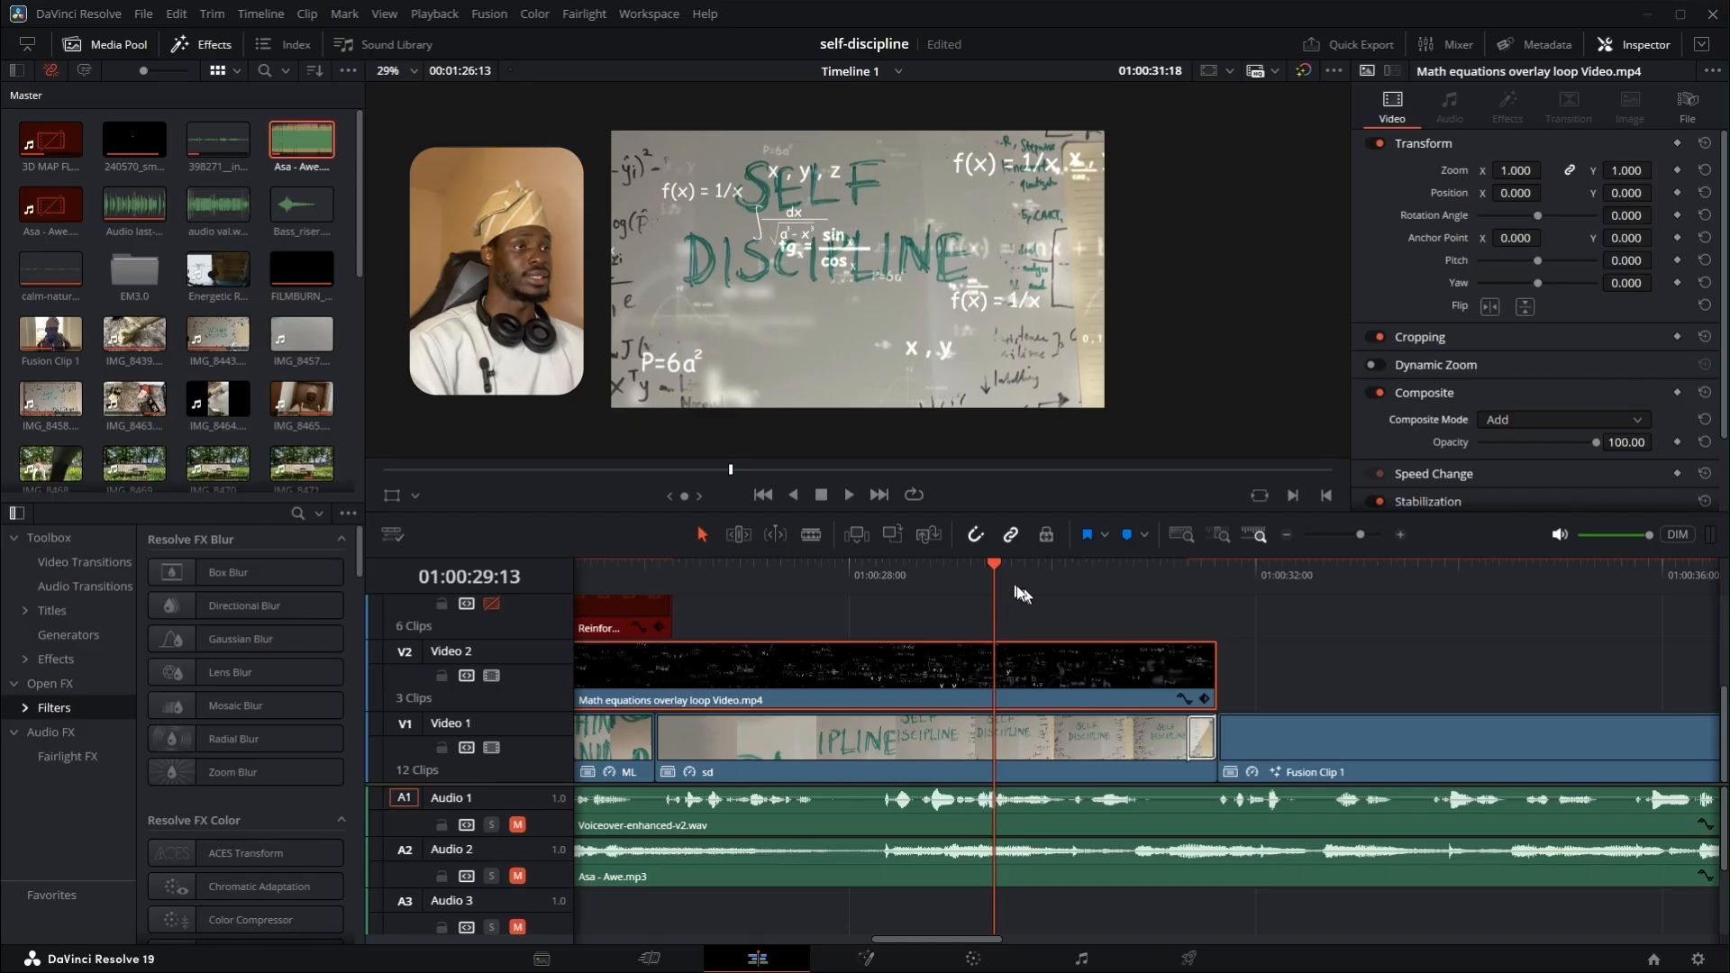
{"action": "key", "text": "space"}
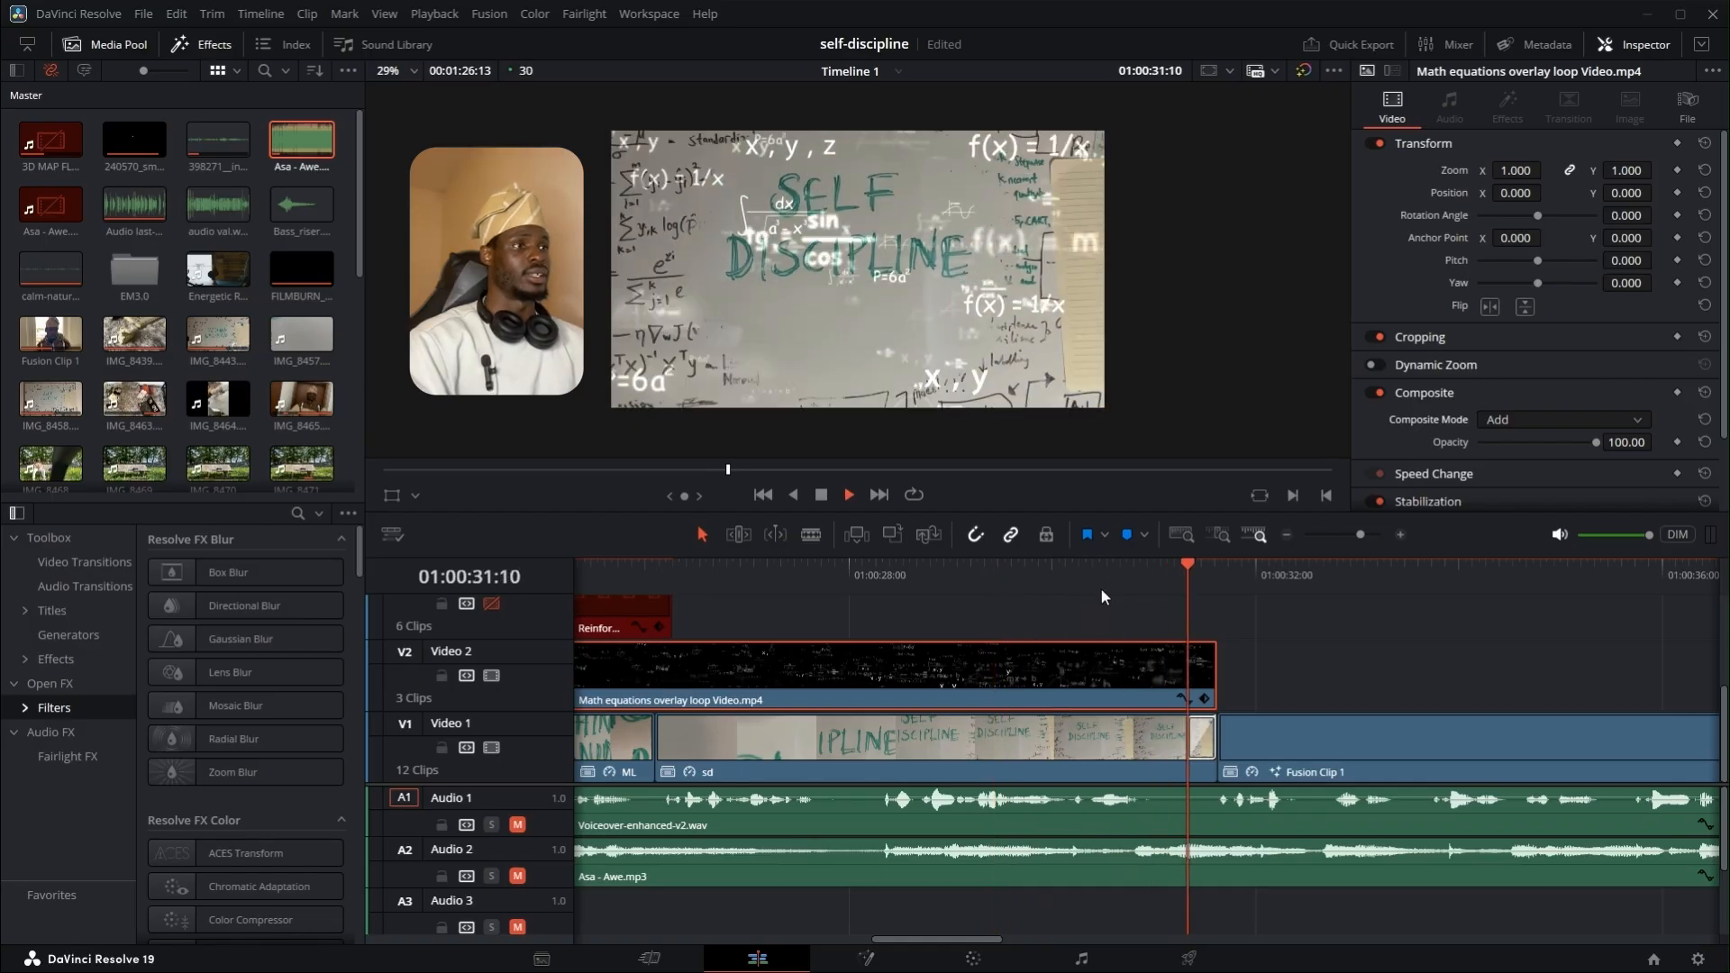
{"action": "key", "text": "space"}
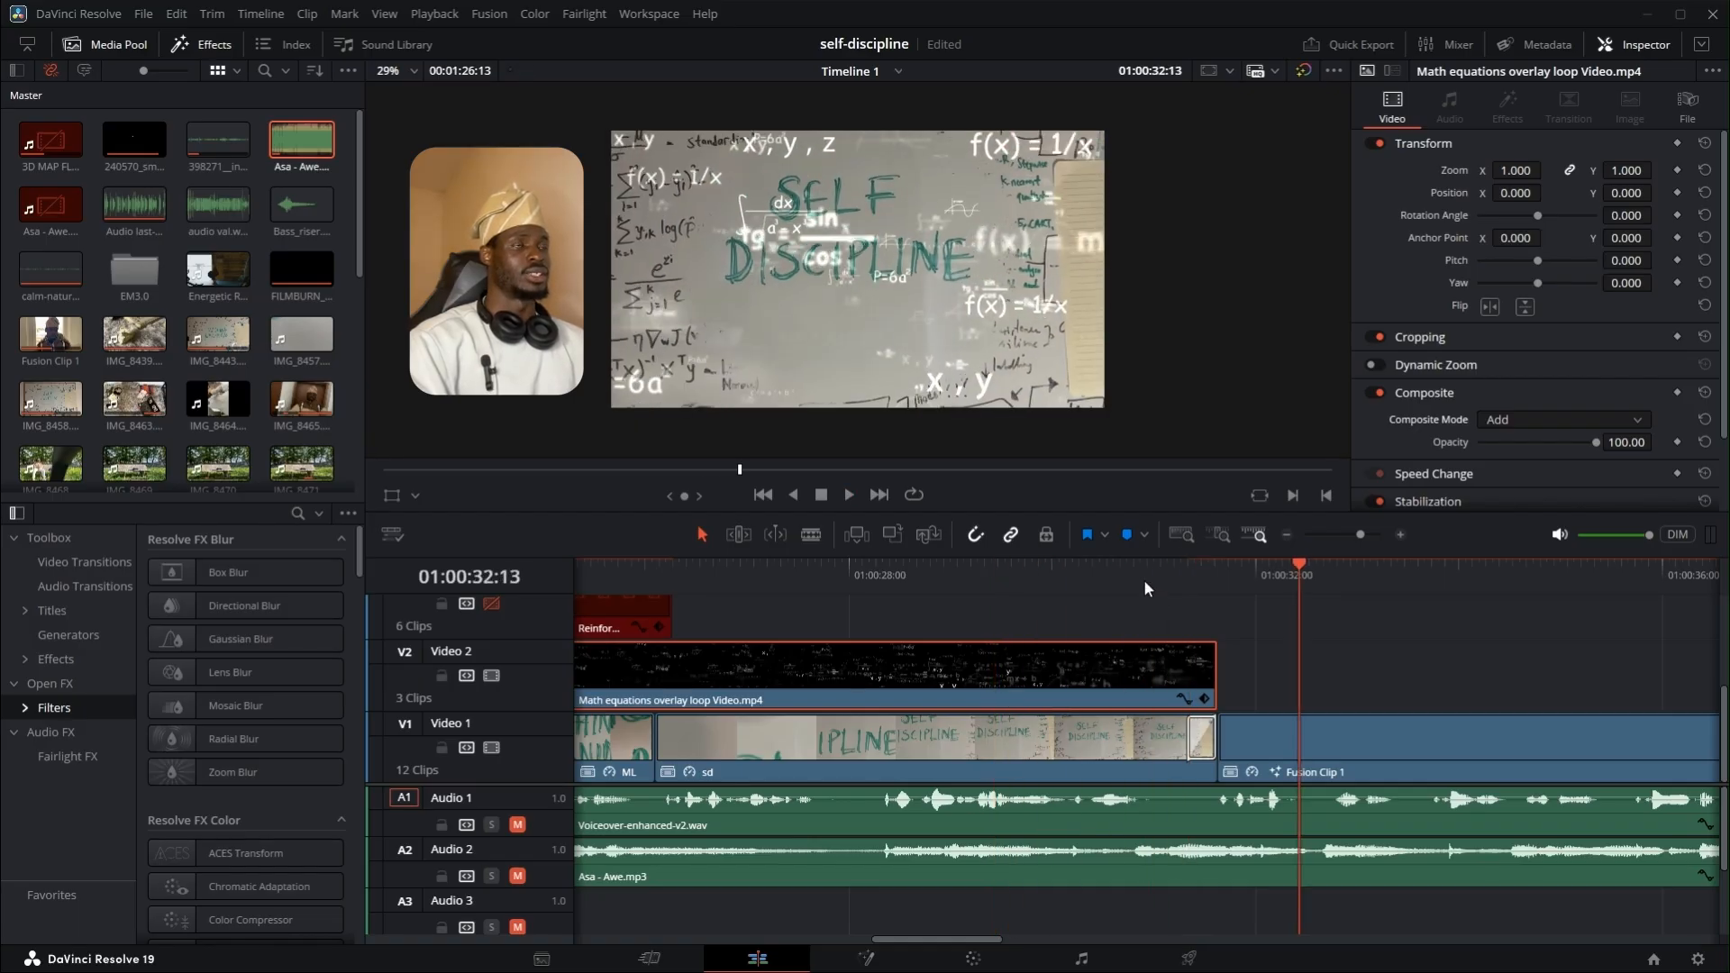
{"action": "left_click", "coordinate": [1143, 581]}
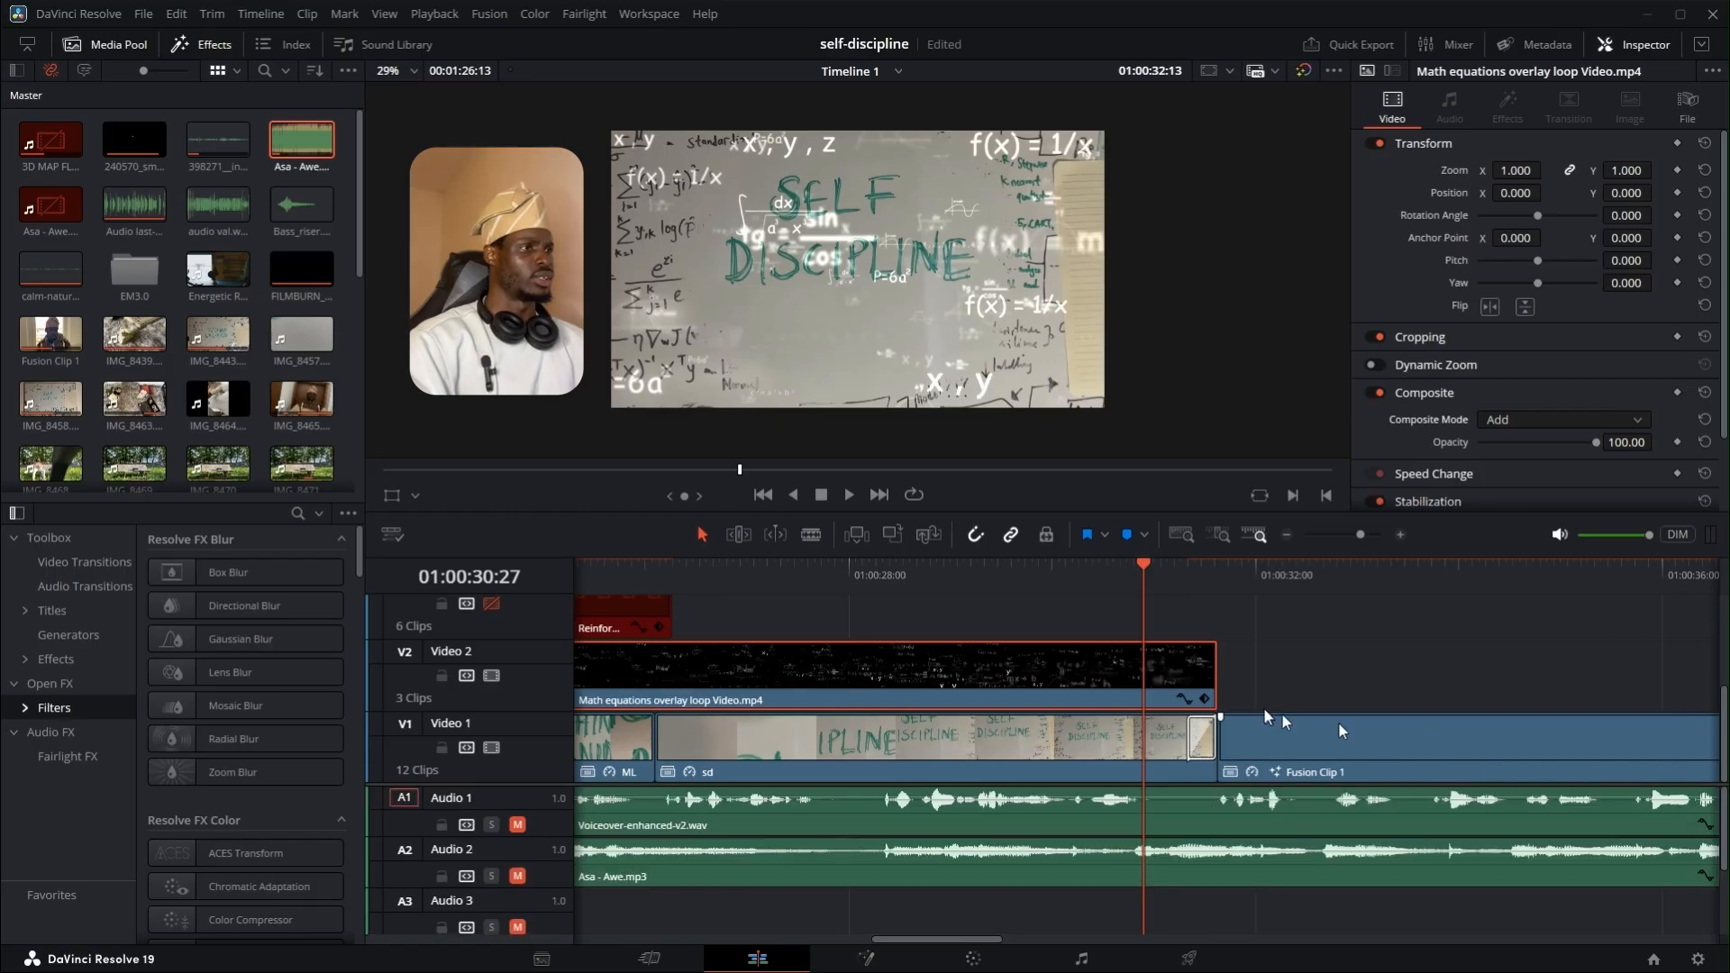
{"action": "left_click", "coordinate": [1327, 566]}
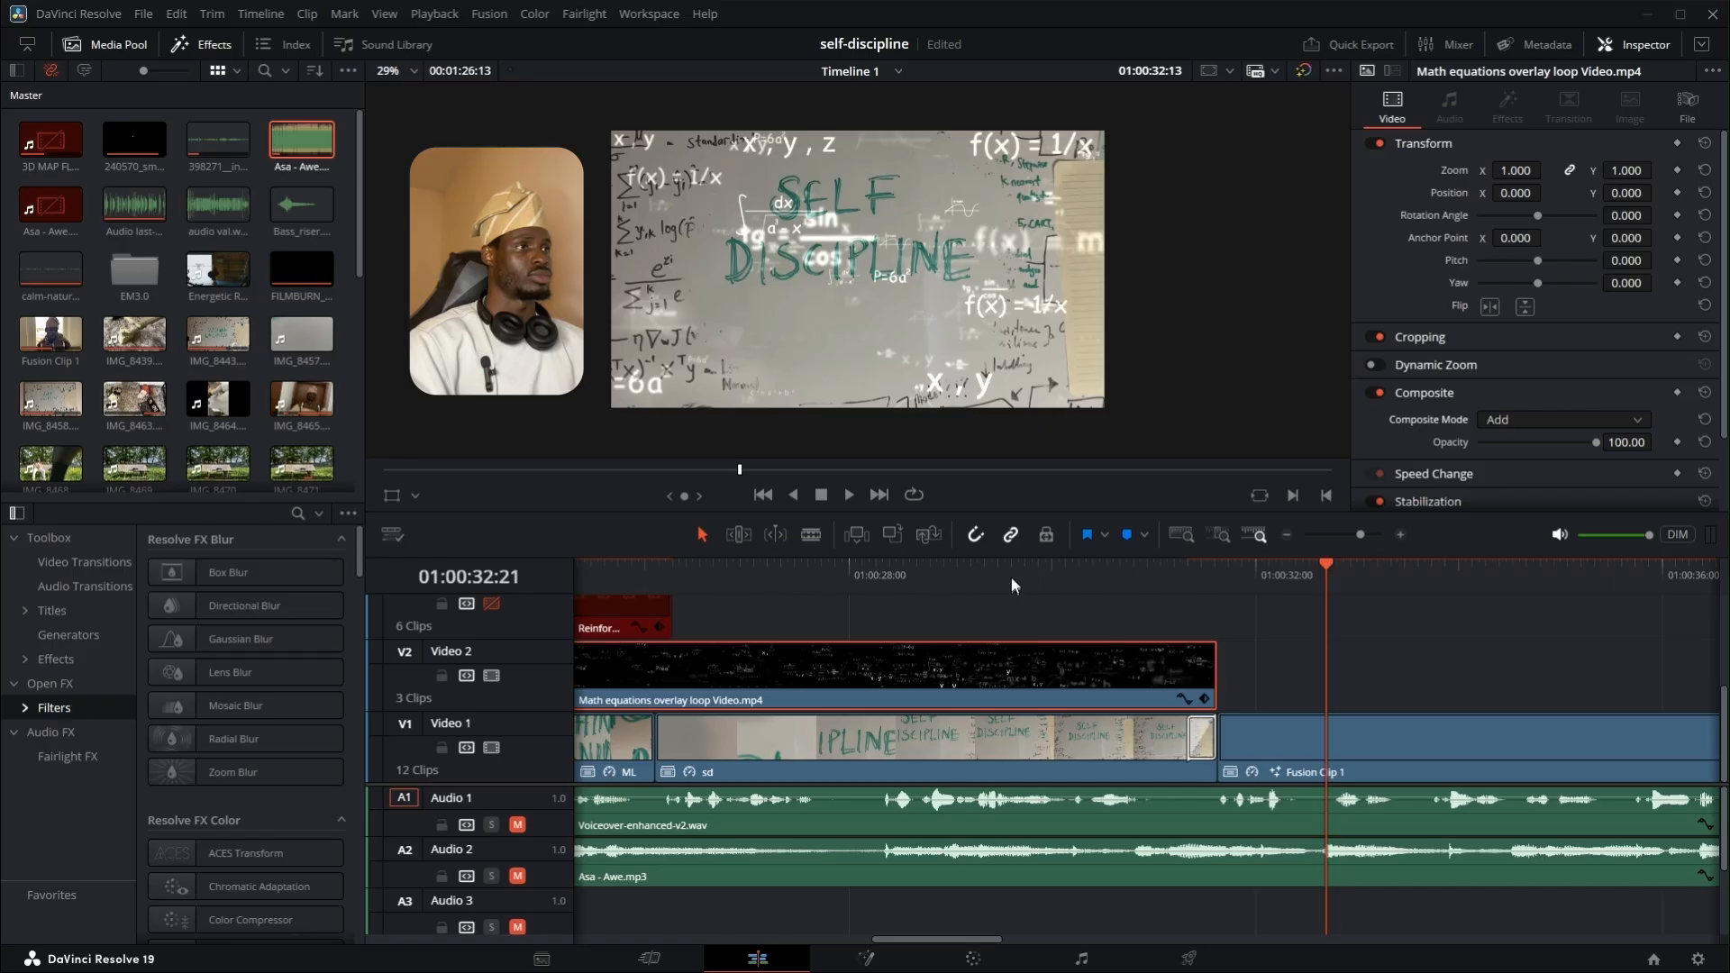
- Replay the sd clip with its math overlay from 01:00:28:28 and again from 01:00:27:17
{"action": "left_click", "coordinate": [942, 580]}
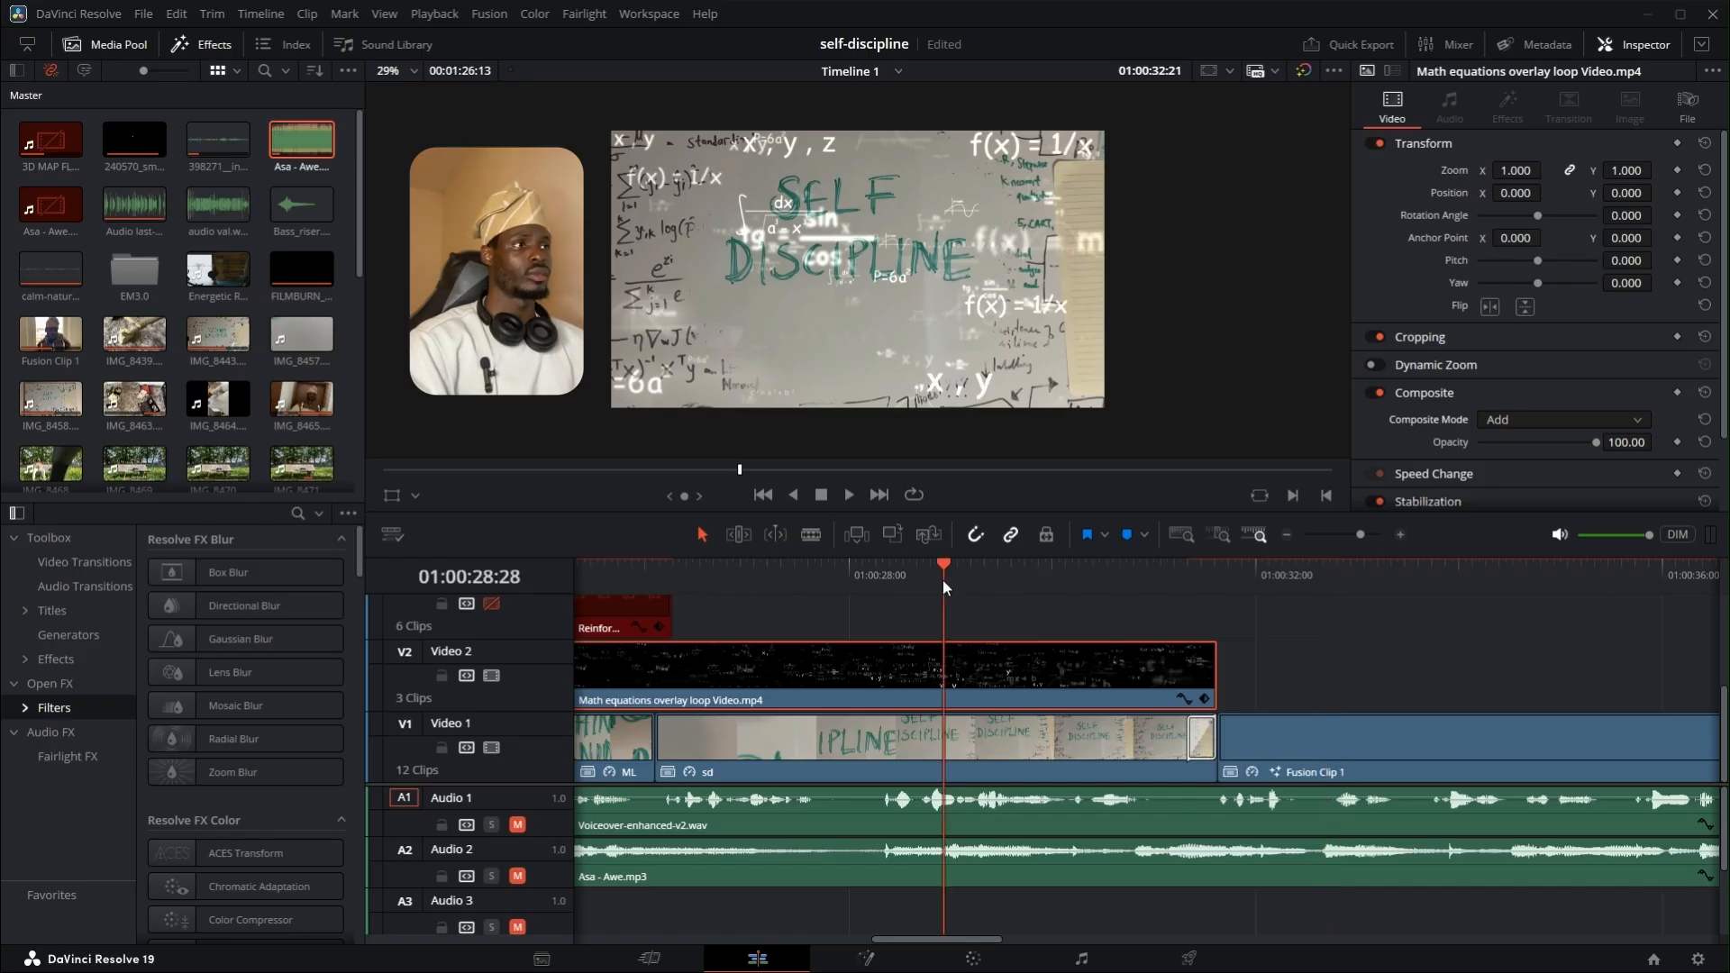
{"action": "key", "text": "space"}
{"action": "left_click", "coordinate": [856, 579]}
{"action": "left_click", "coordinate": [804, 571]}
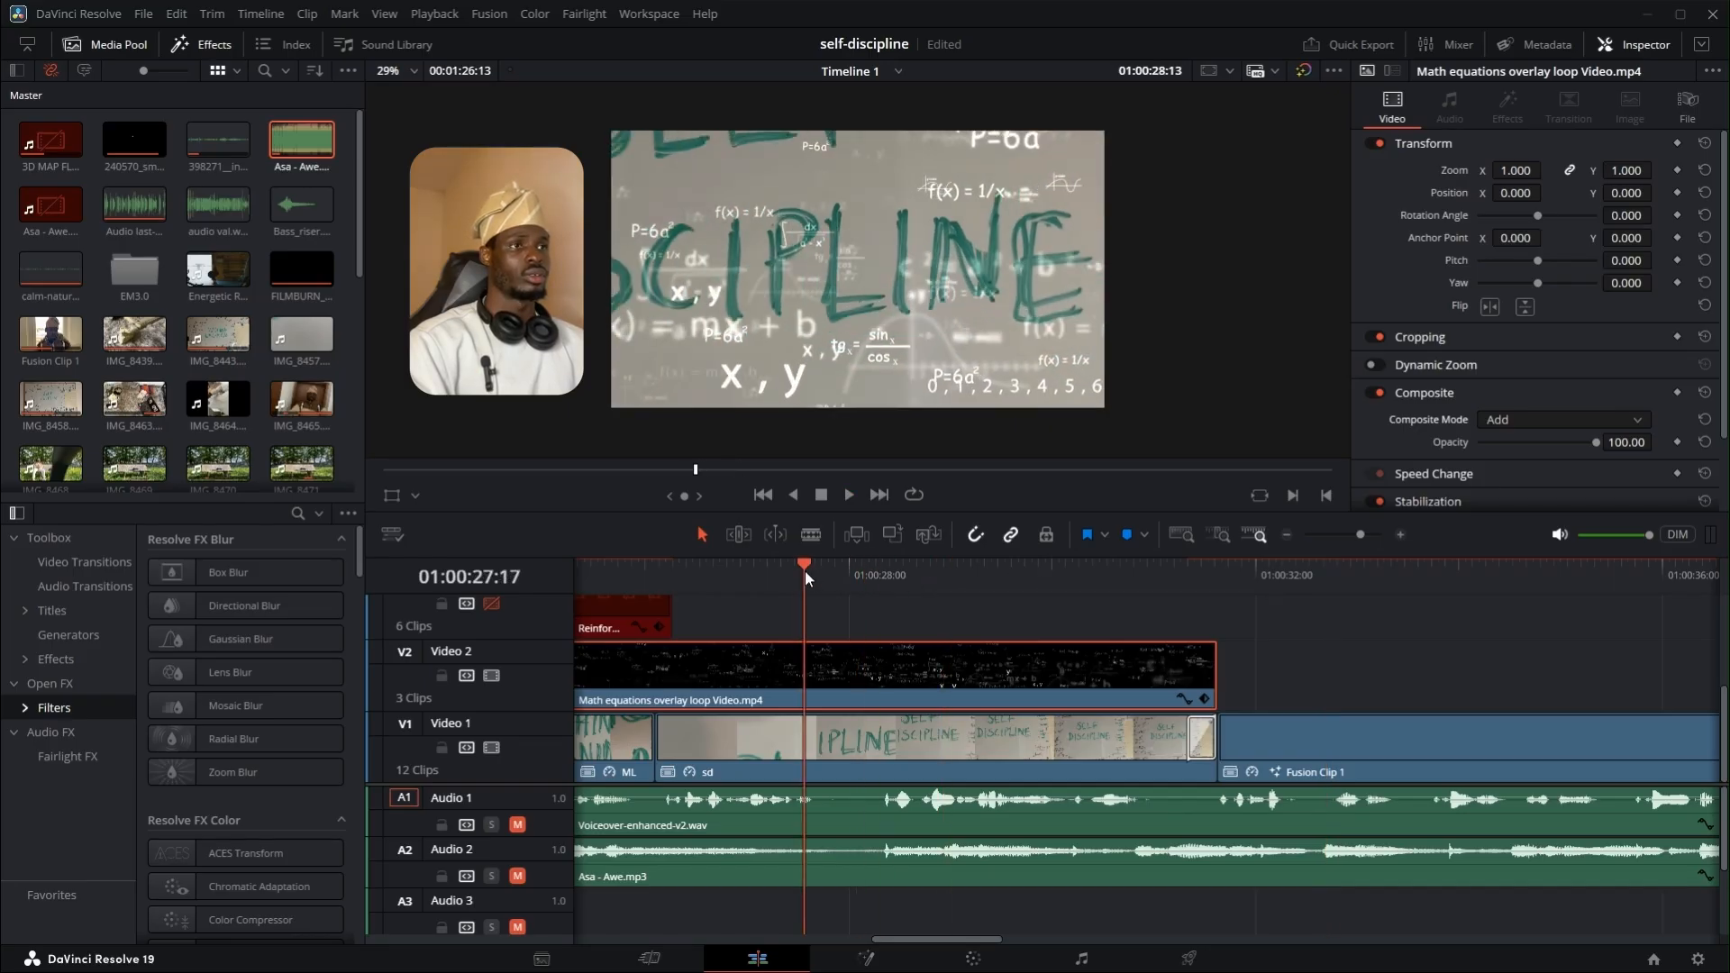
{"action": "key", "text": "space"}
- Place the playhead at 01:00:38:04 and select Fusion Clip 1 on Video 1 to view its effect
{"action": "left_click_drag", "start_coordinate": [921, 935], "coordinate": [996, 936]}
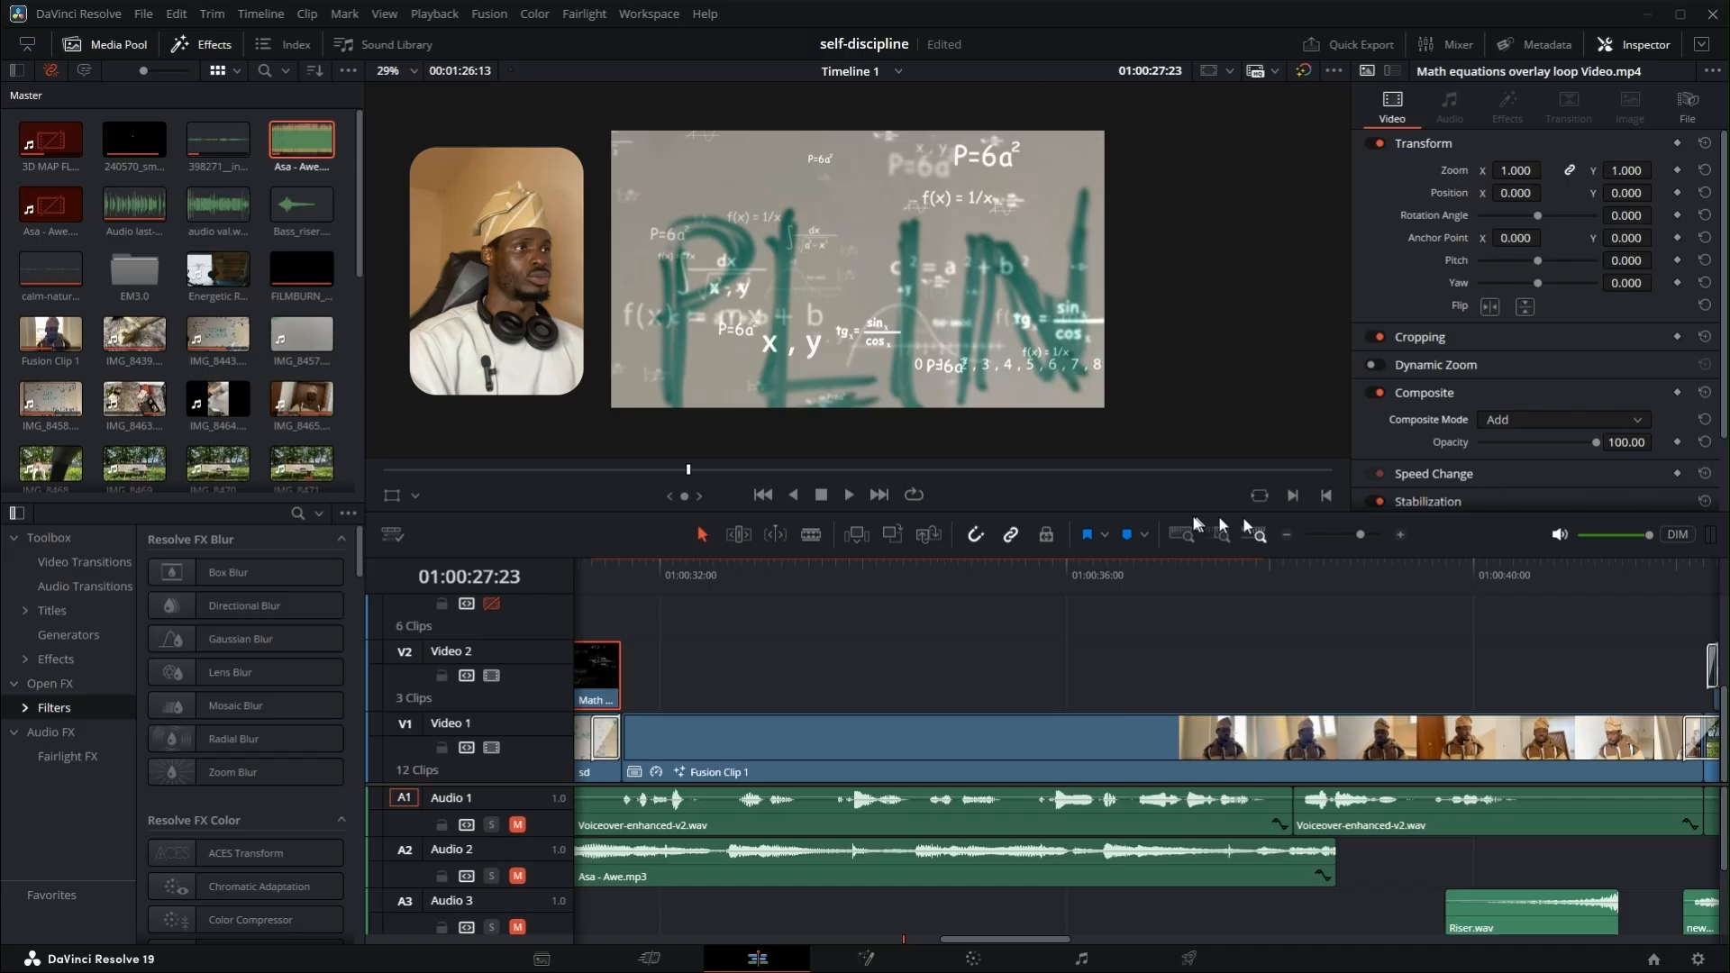
{"action": "left_click", "coordinate": [1284, 562]}
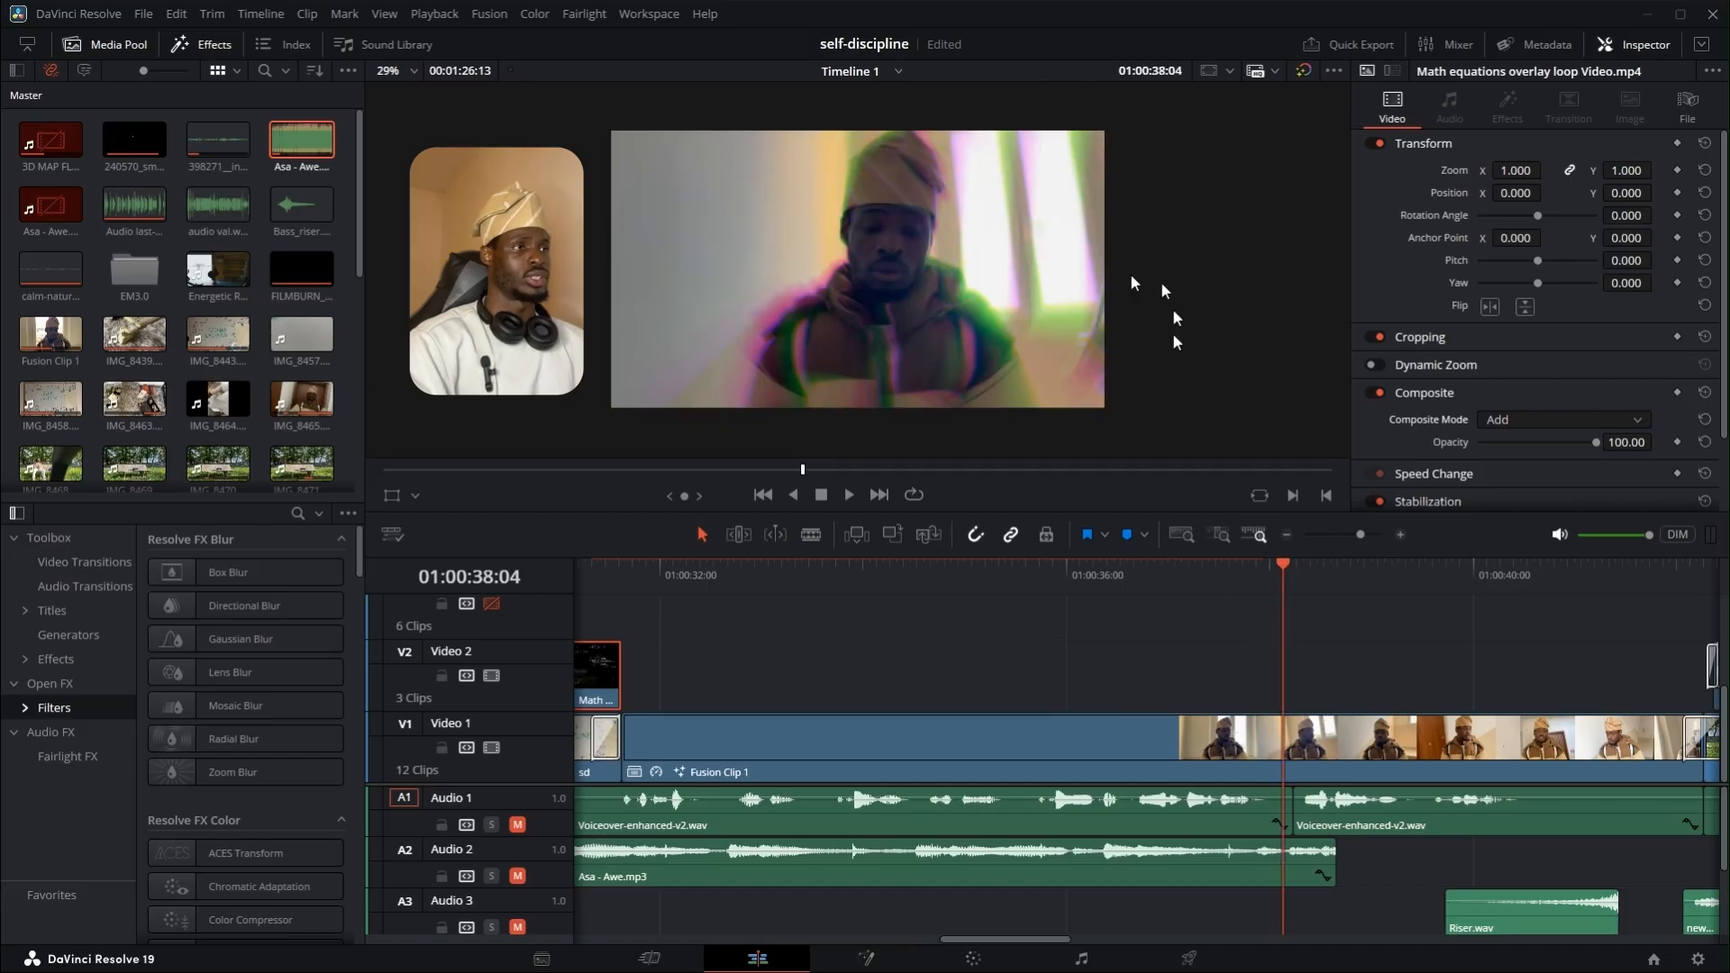
{"action": "left_click", "coordinate": [1299, 746]}
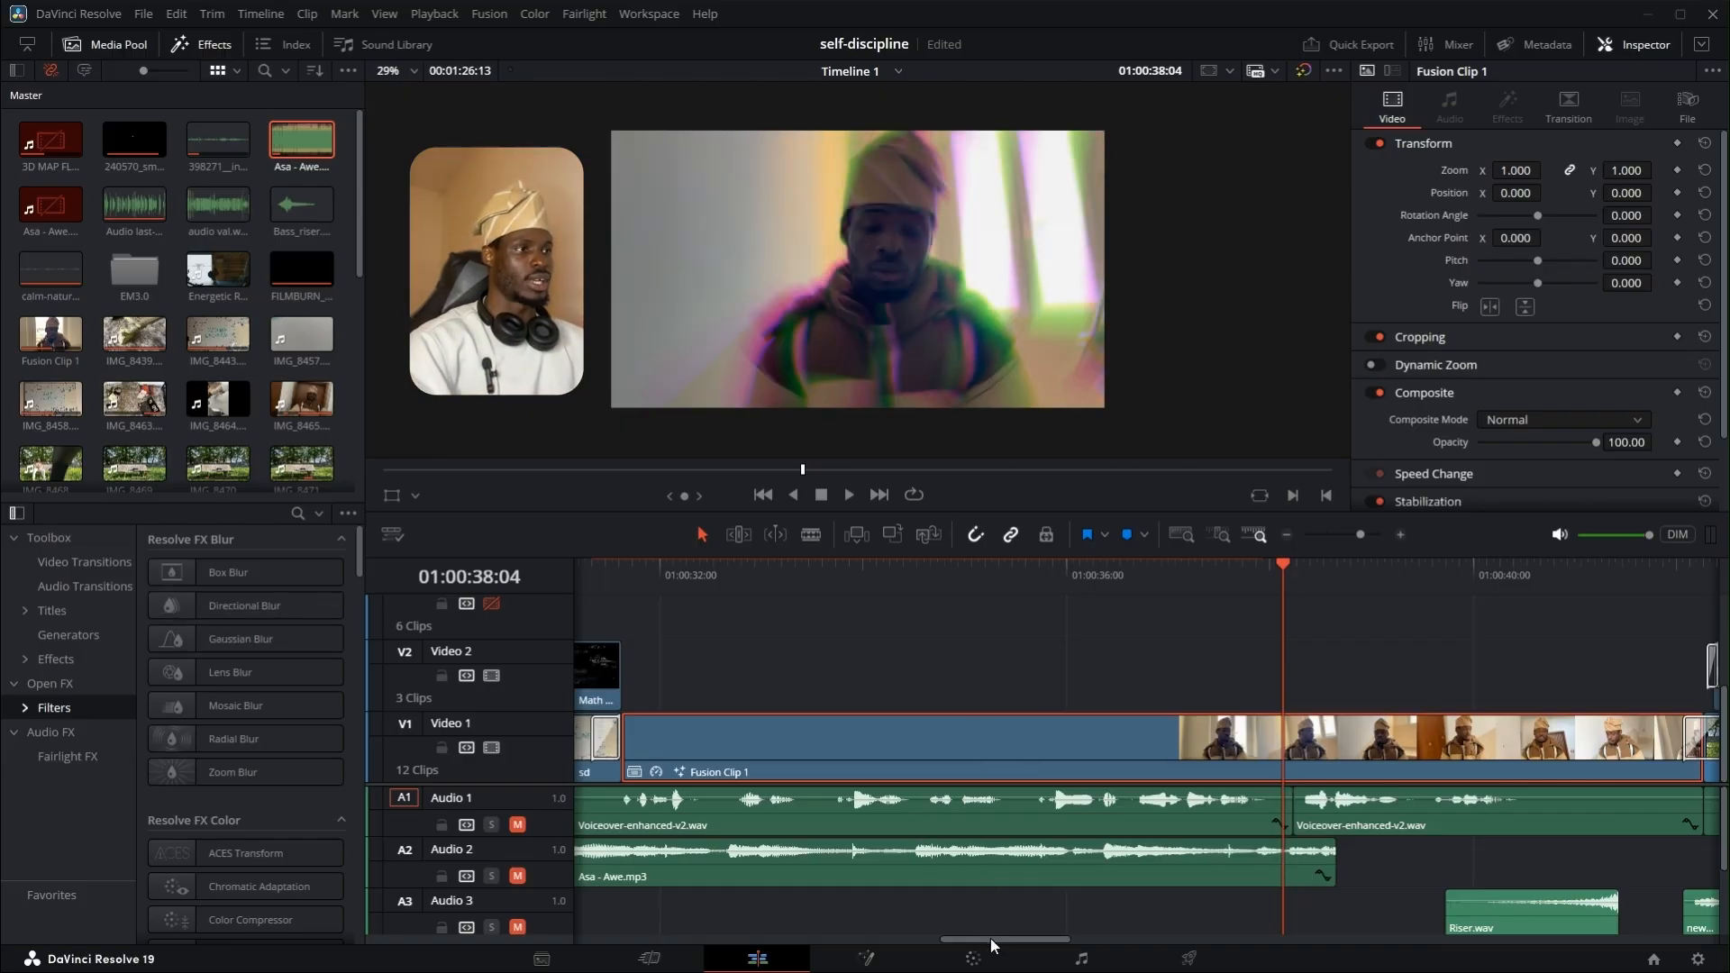
- Place the playhead at 01:00:39:09 before Riser.wav and unmute Audio 3, keeping Audio 2 muted
{"action": "left_click_drag", "start_coordinate": [991, 938], "coordinate": [1040, 940]}
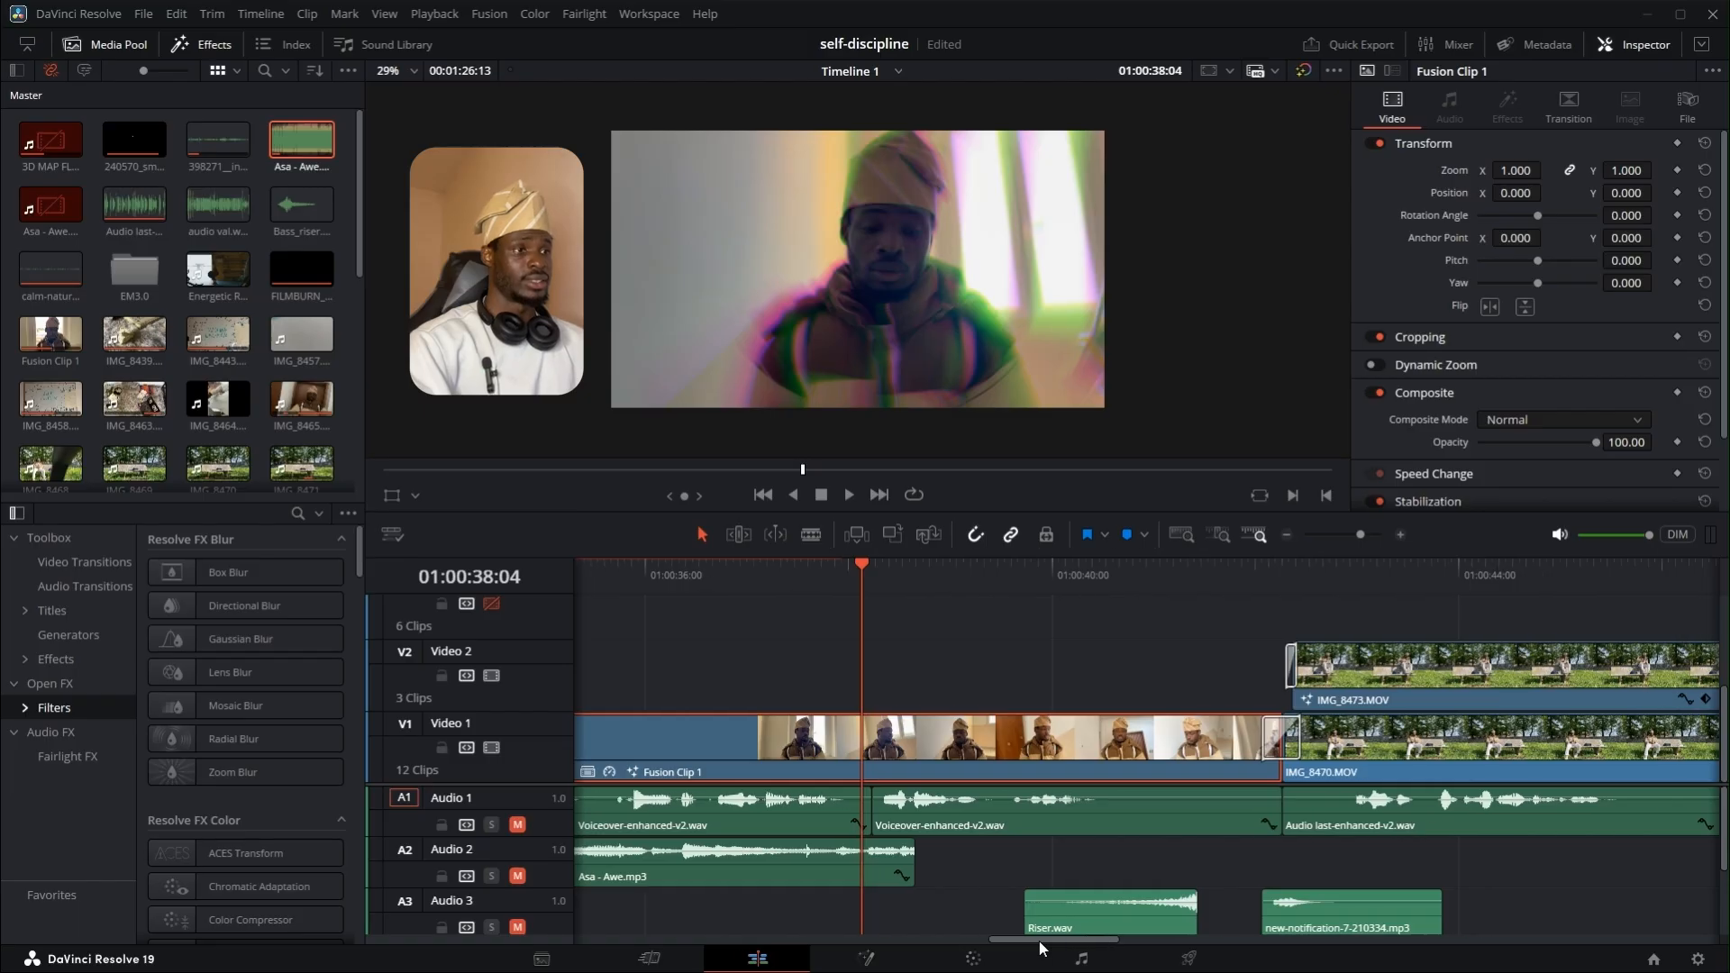
{"action": "left_click", "coordinate": [980, 580]}
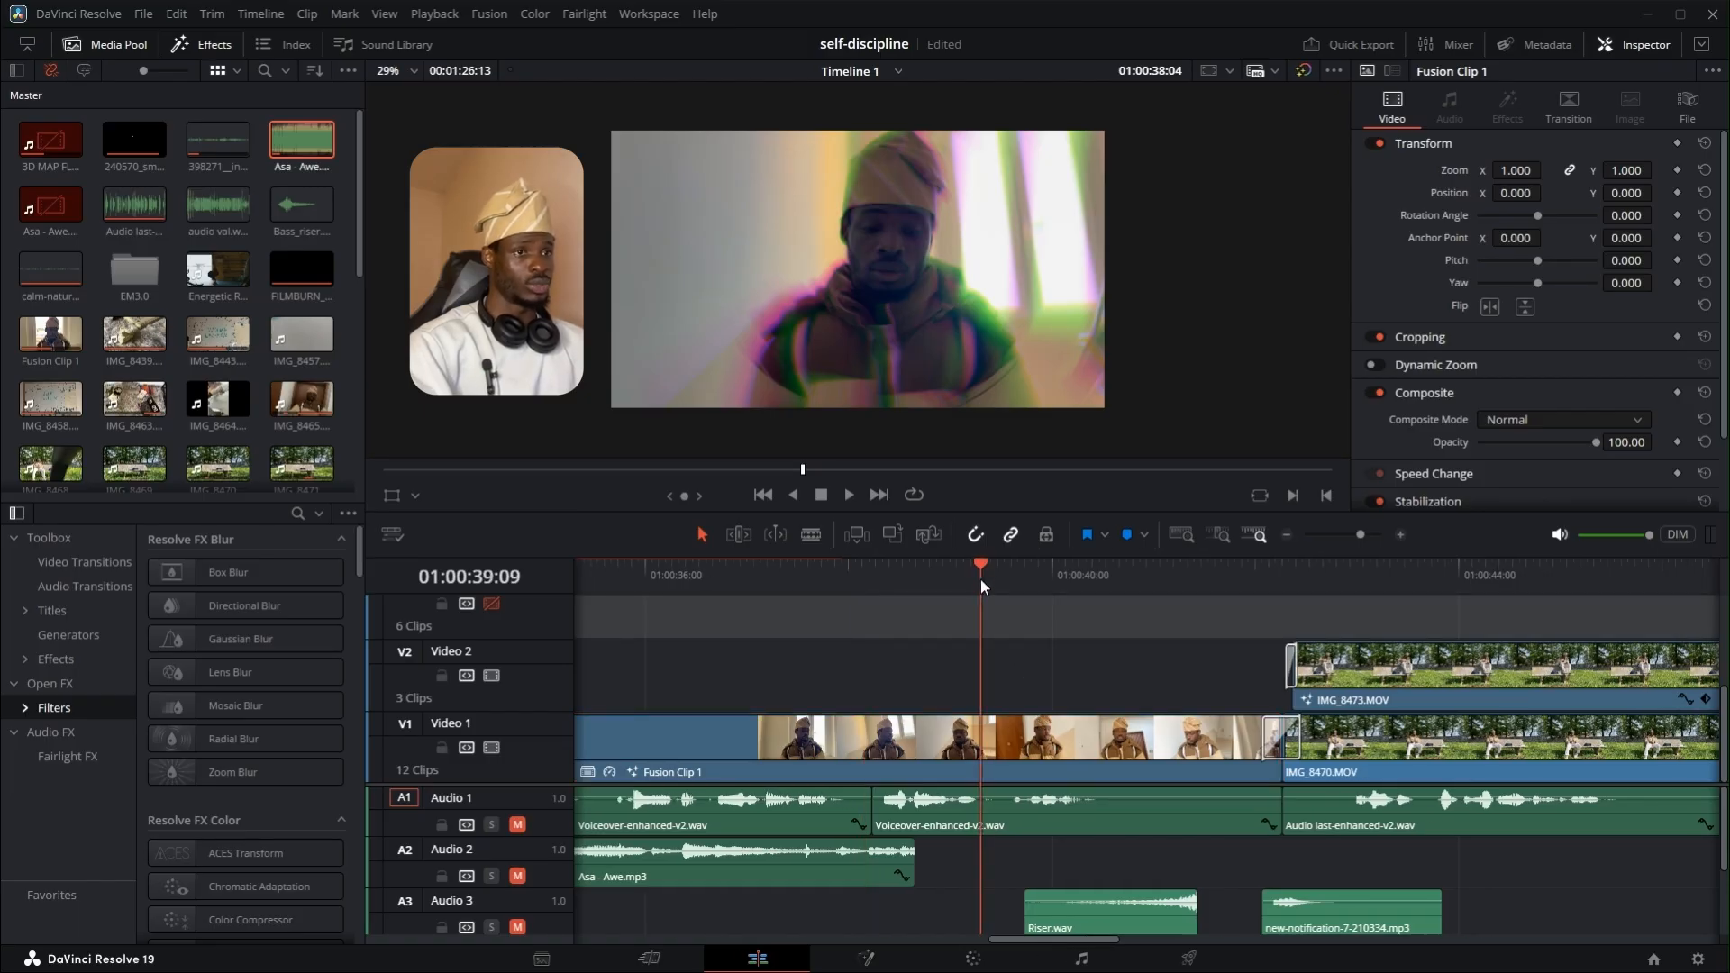
{"action": "left_click", "coordinate": [517, 925]}
{"action": "left_click", "coordinate": [517, 875]}
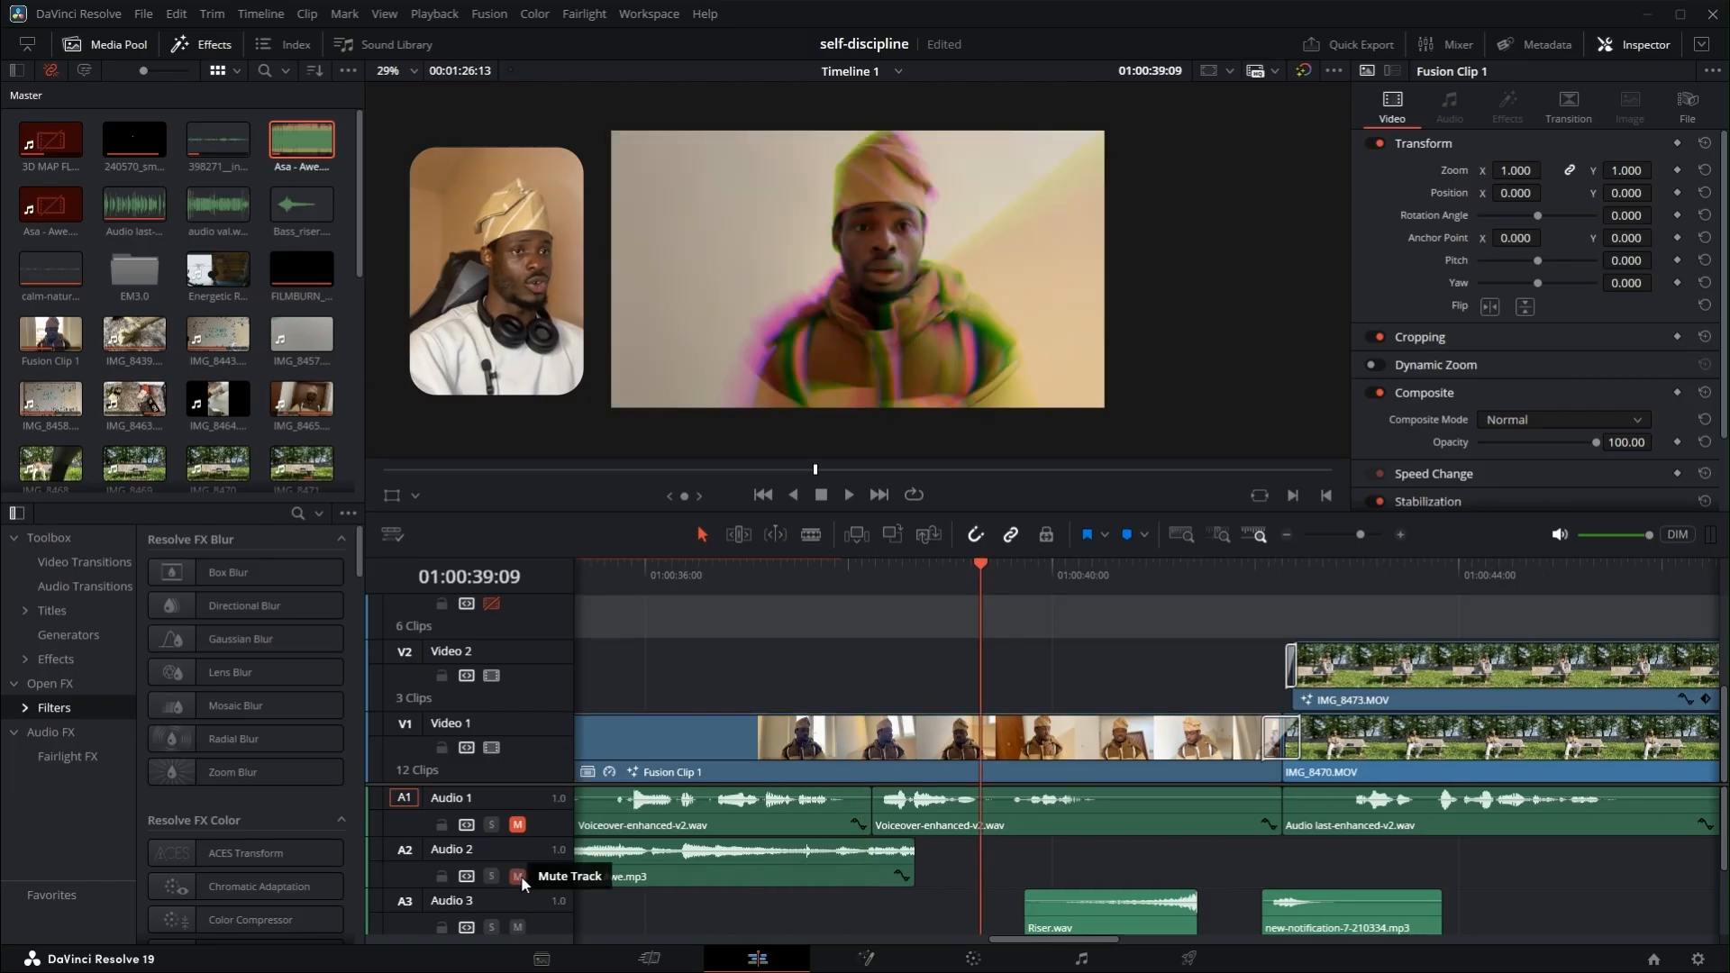
{"action": "left_click", "coordinate": [517, 874]}
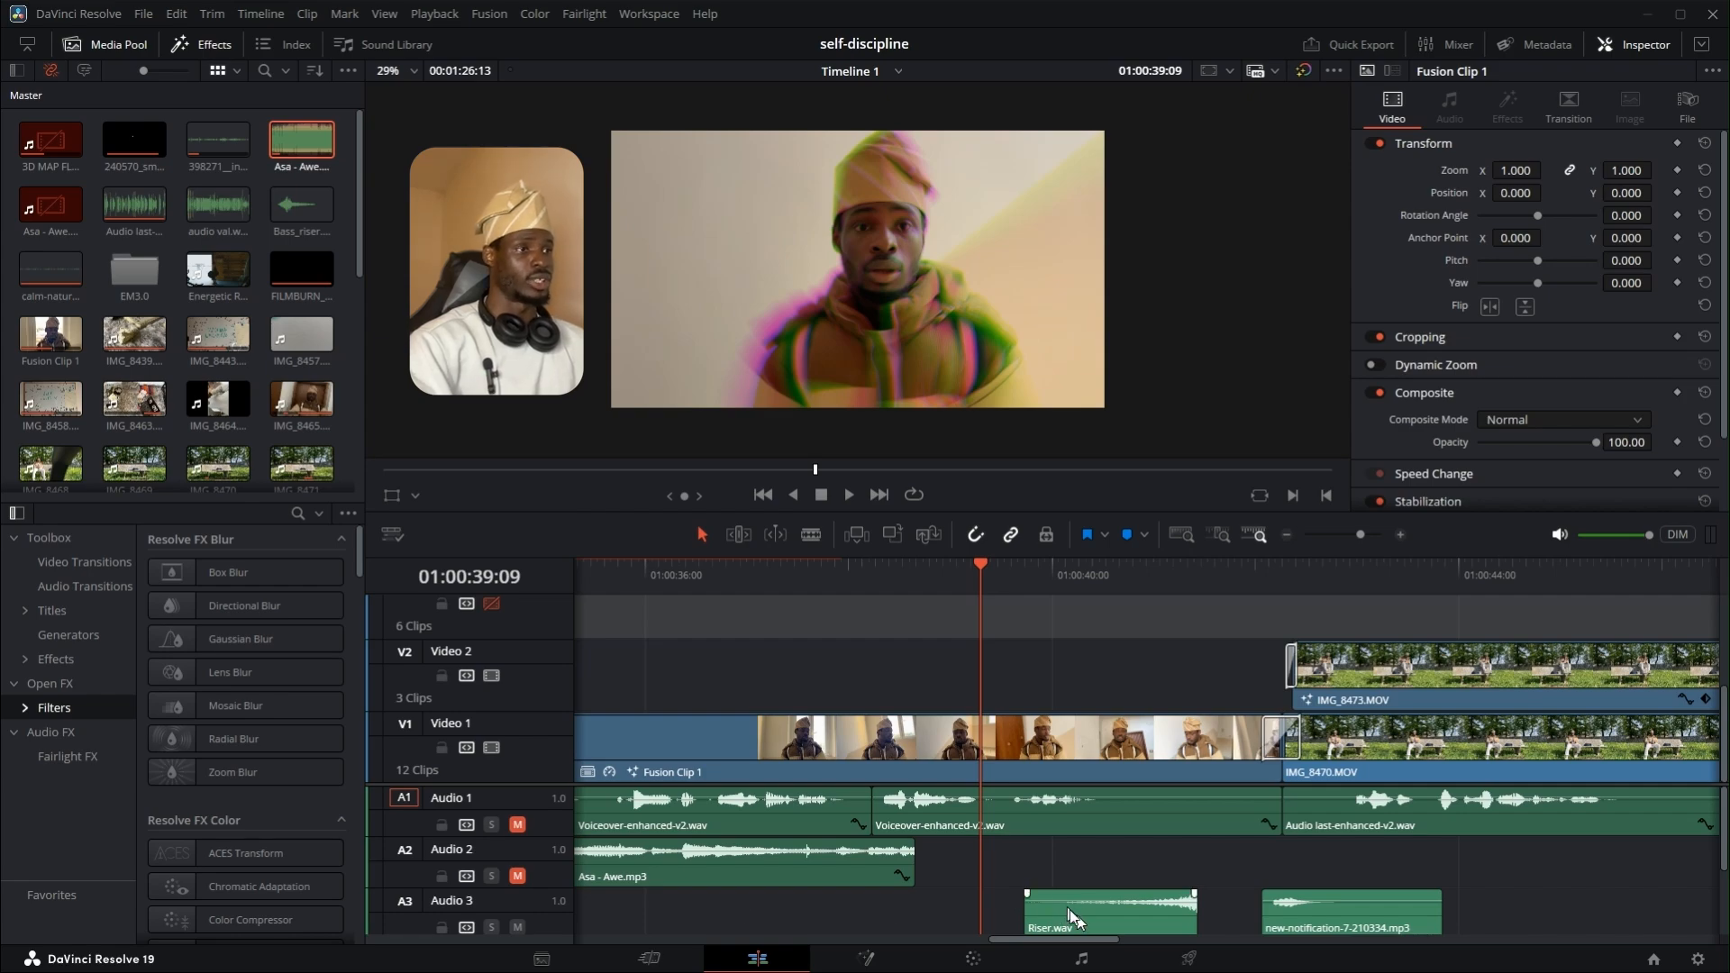
- Play the end of Fusion Clip 1 with its riser sound up to 01:00:42:13, and return to 01:00:41:00
{"action": "key", "text": "space"}
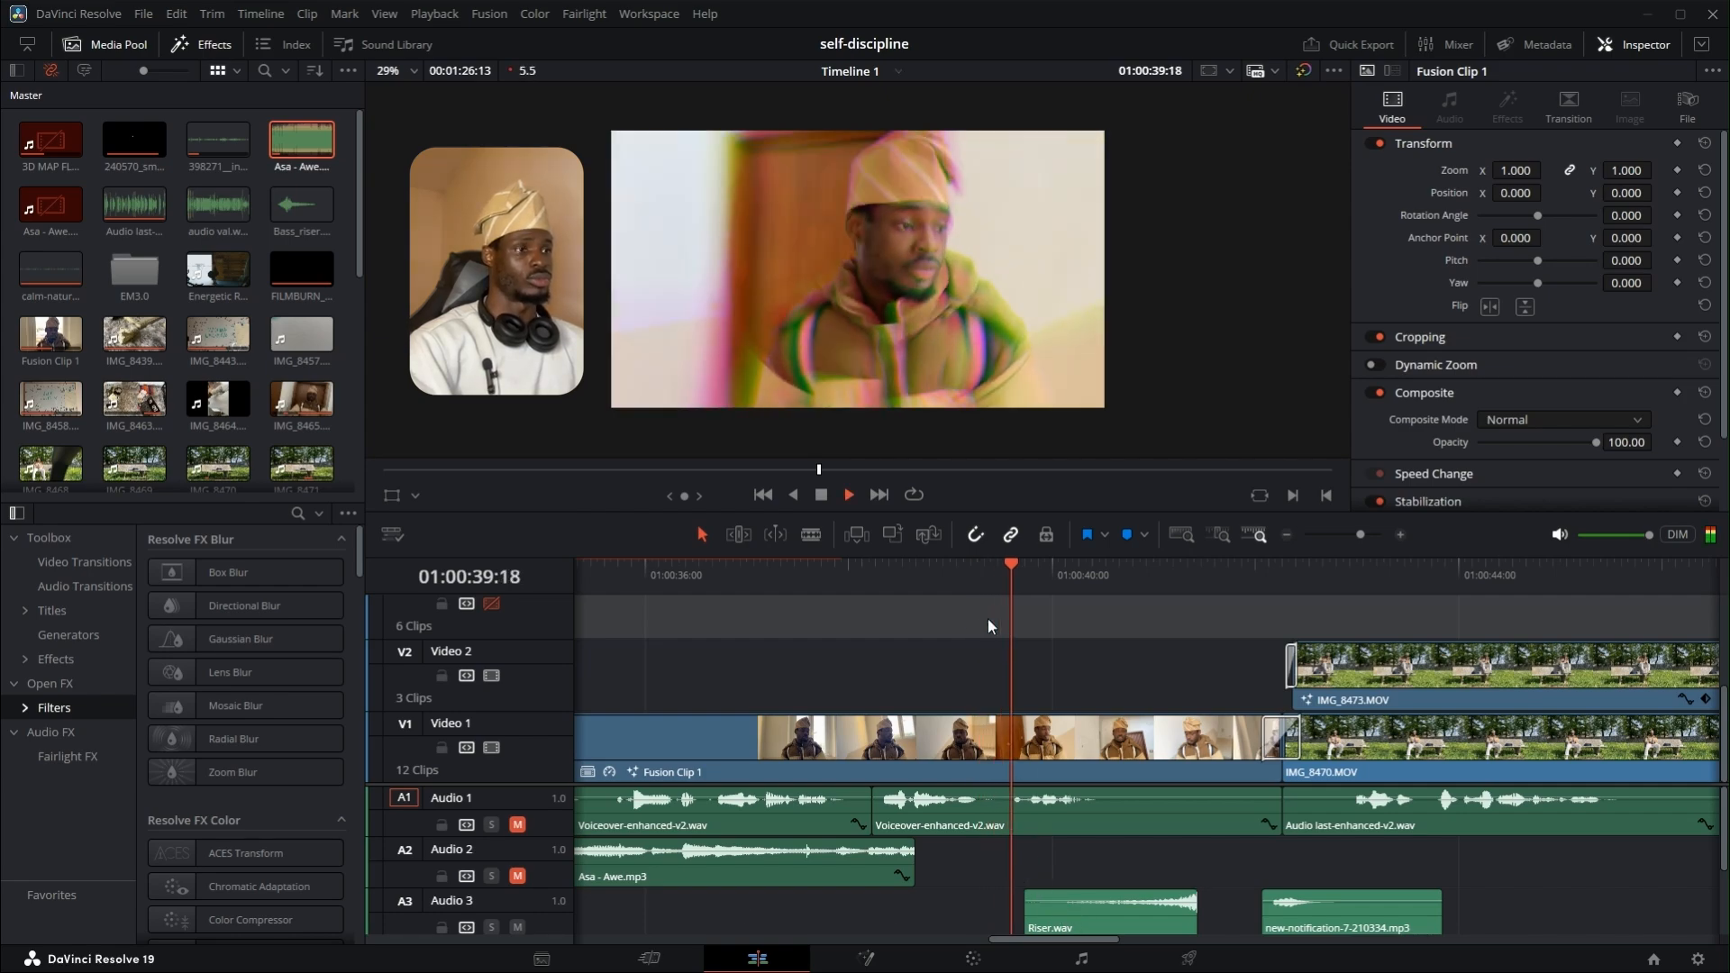
{"action": "key", "text": "space"}
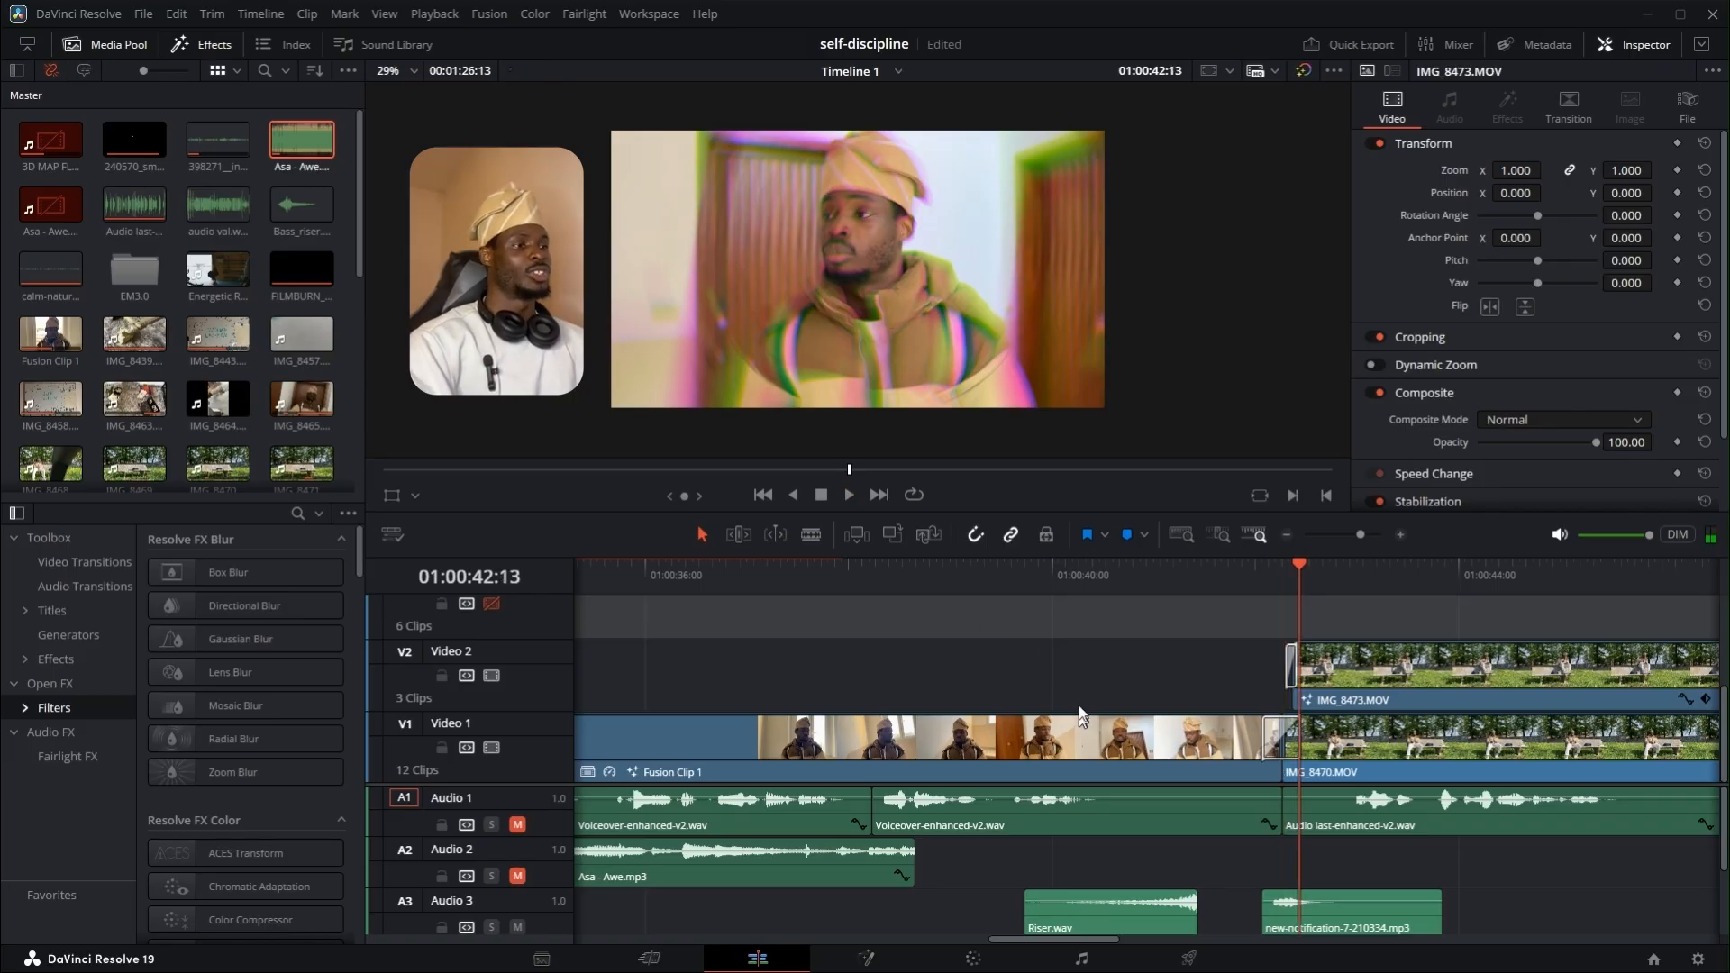
{"action": "left_click", "coordinate": [1153, 577]}
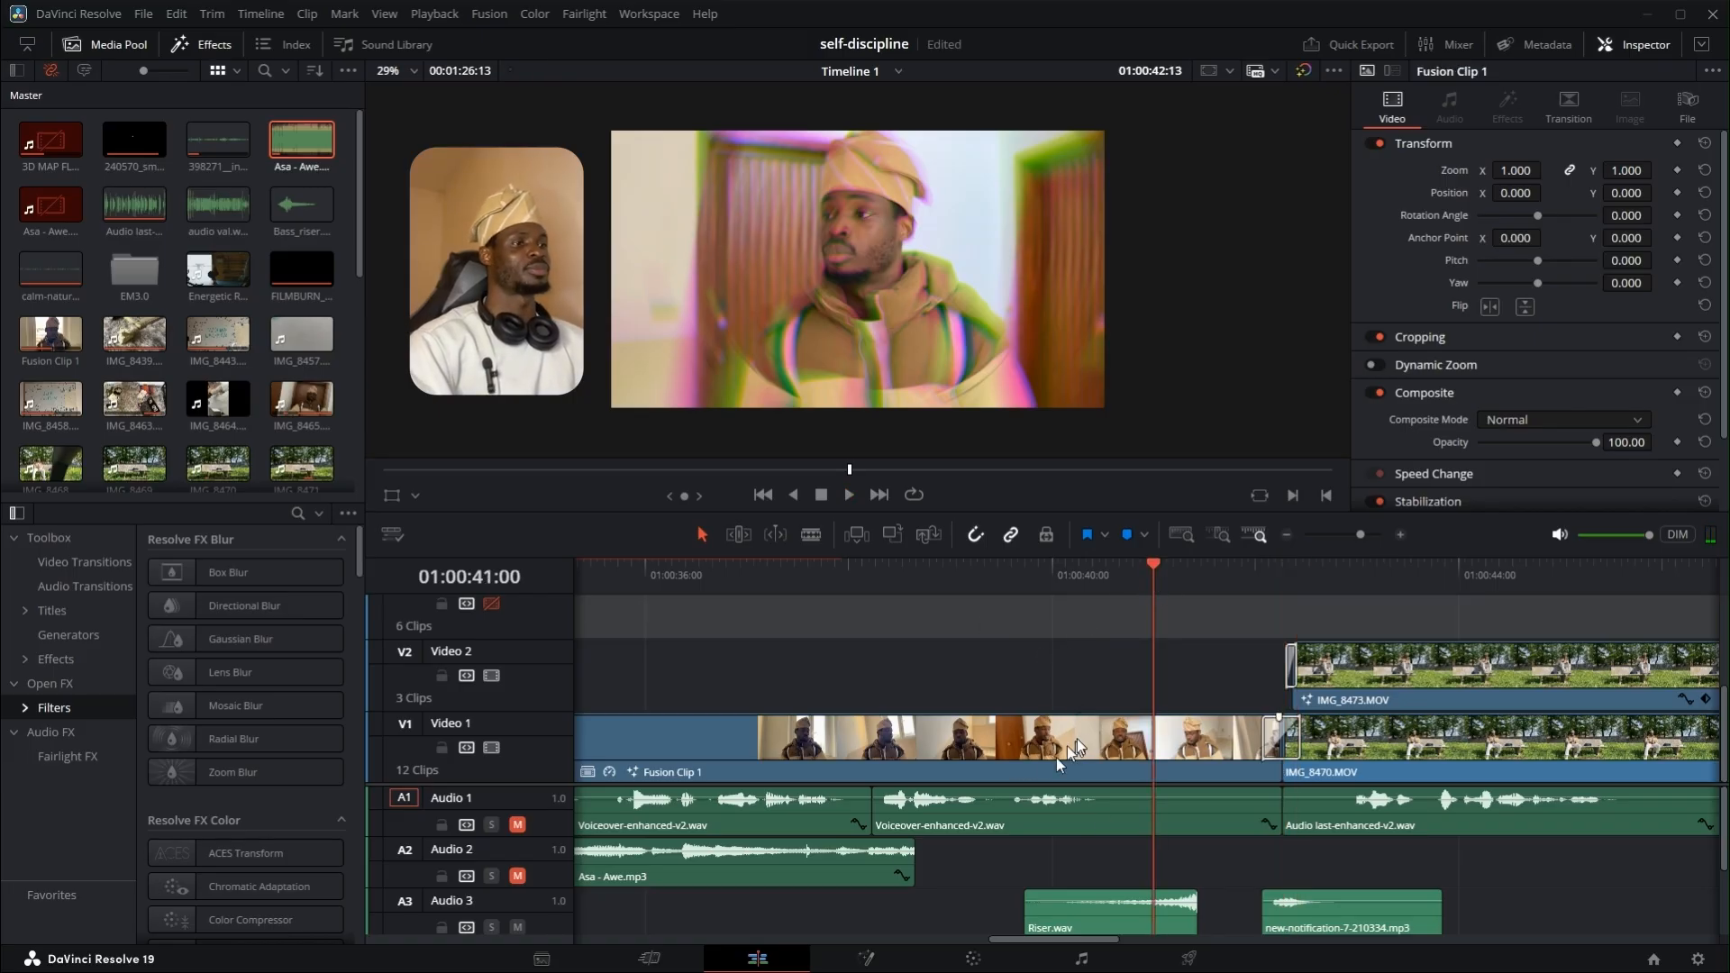
- Check the start of the bench clips at 01:00:44:13 and 01:00:43:21, and place the playhead at 01:00:42:01
{"action": "left_click_drag", "start_coordinate": [1016, 940], "coordinate": [1069, 940]}
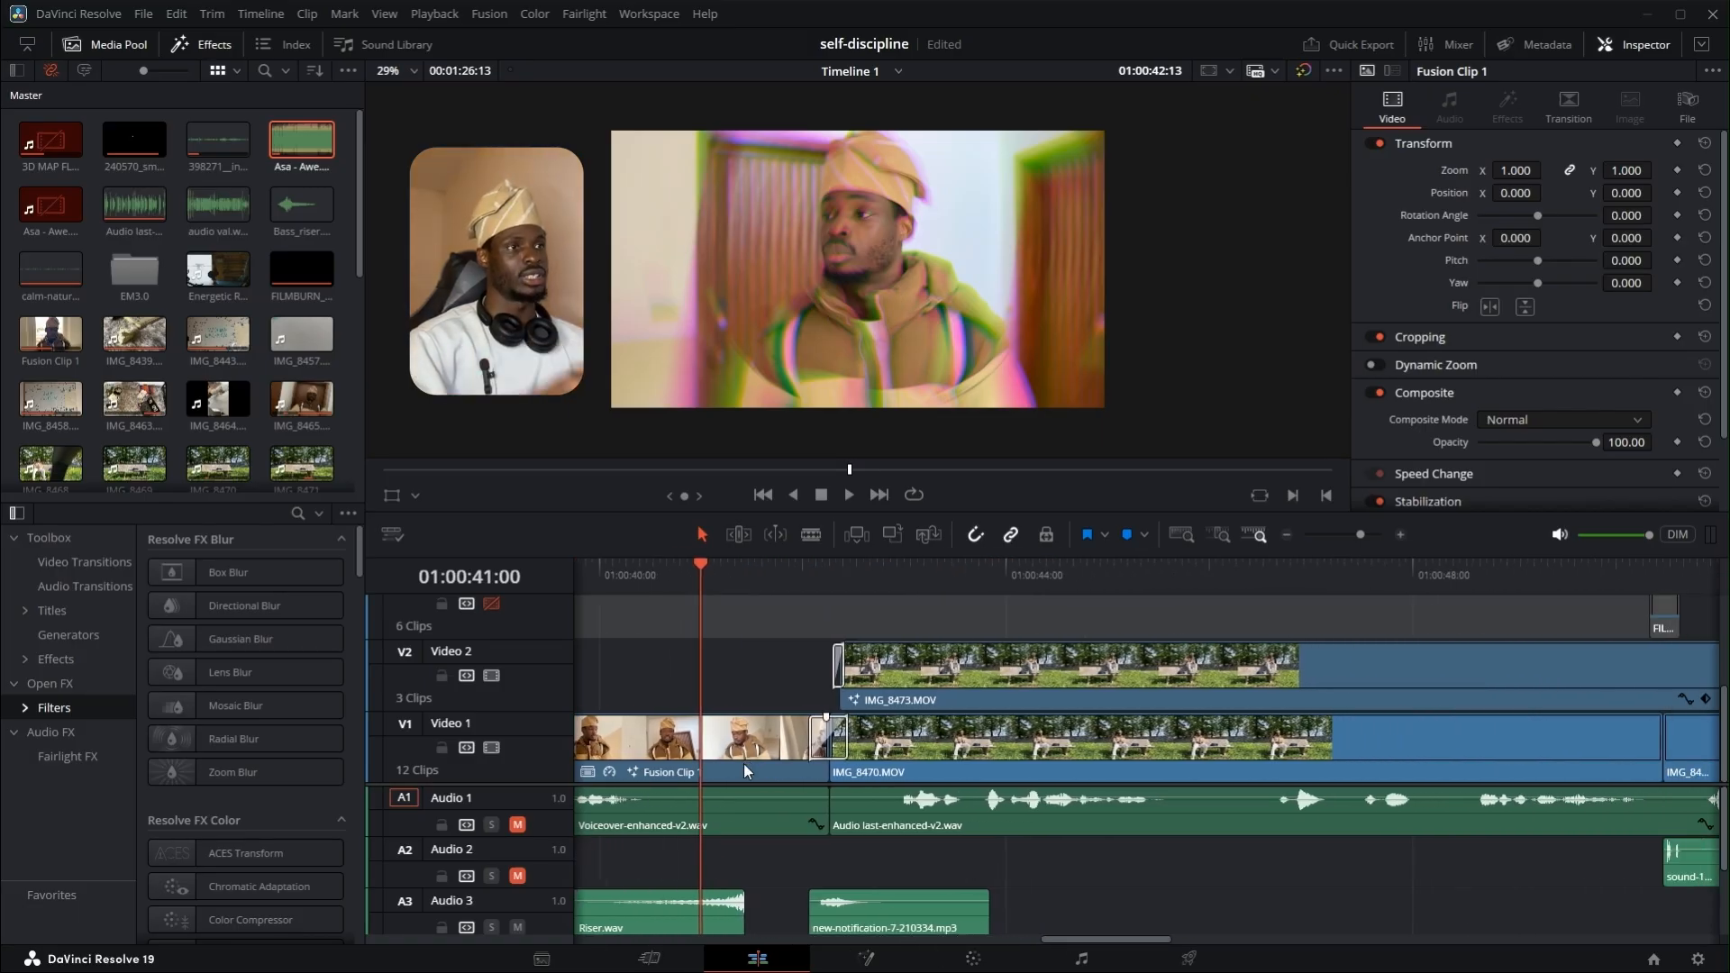
{"action": "left_click", "coordinate": [1051, 567]}
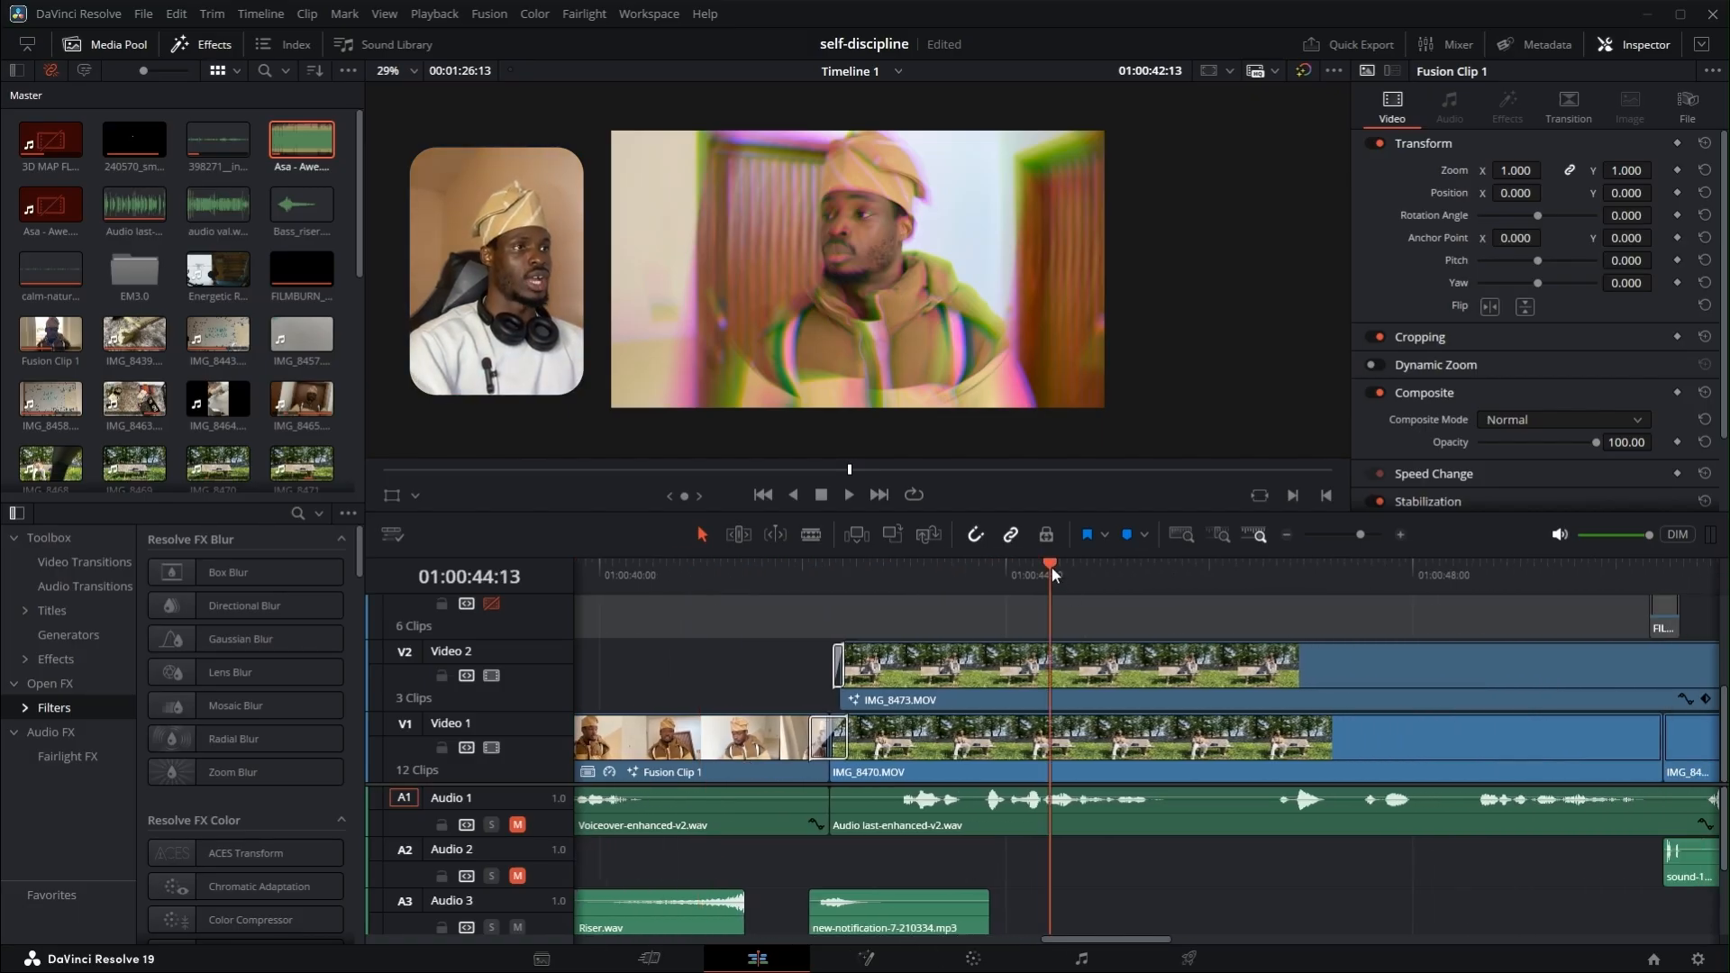
{"action": "left_click", "coordinate": [974, 577]}
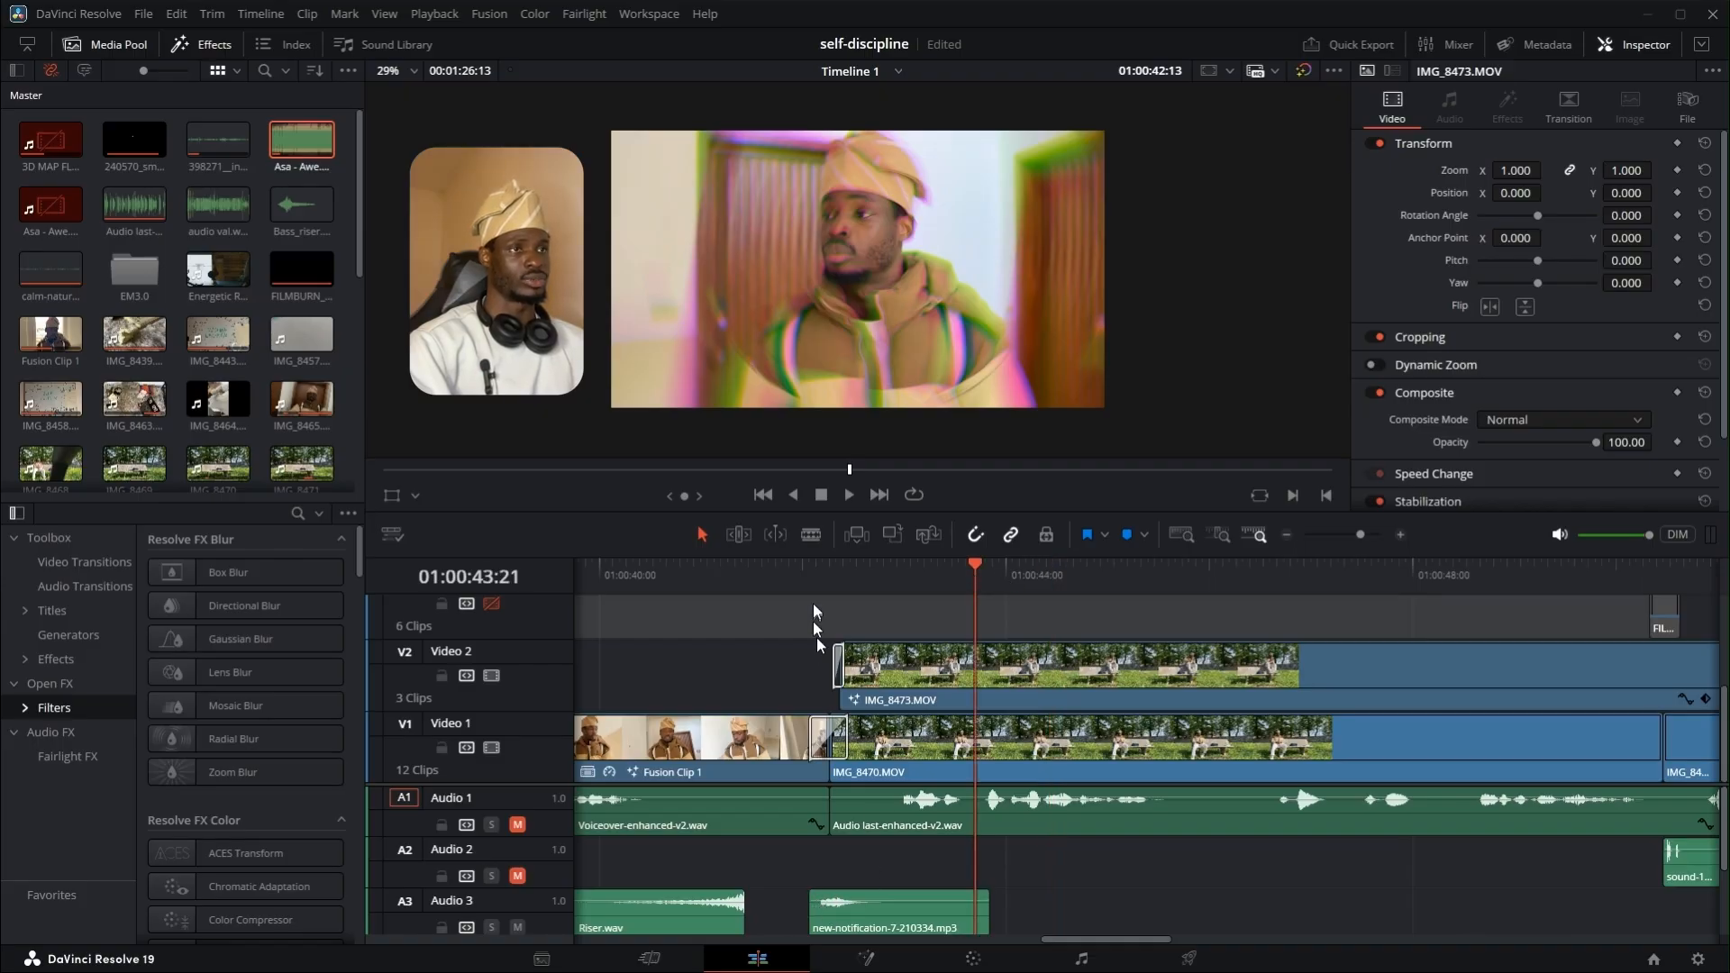
{"action": "left_click", "coordinate": [804, 573]}
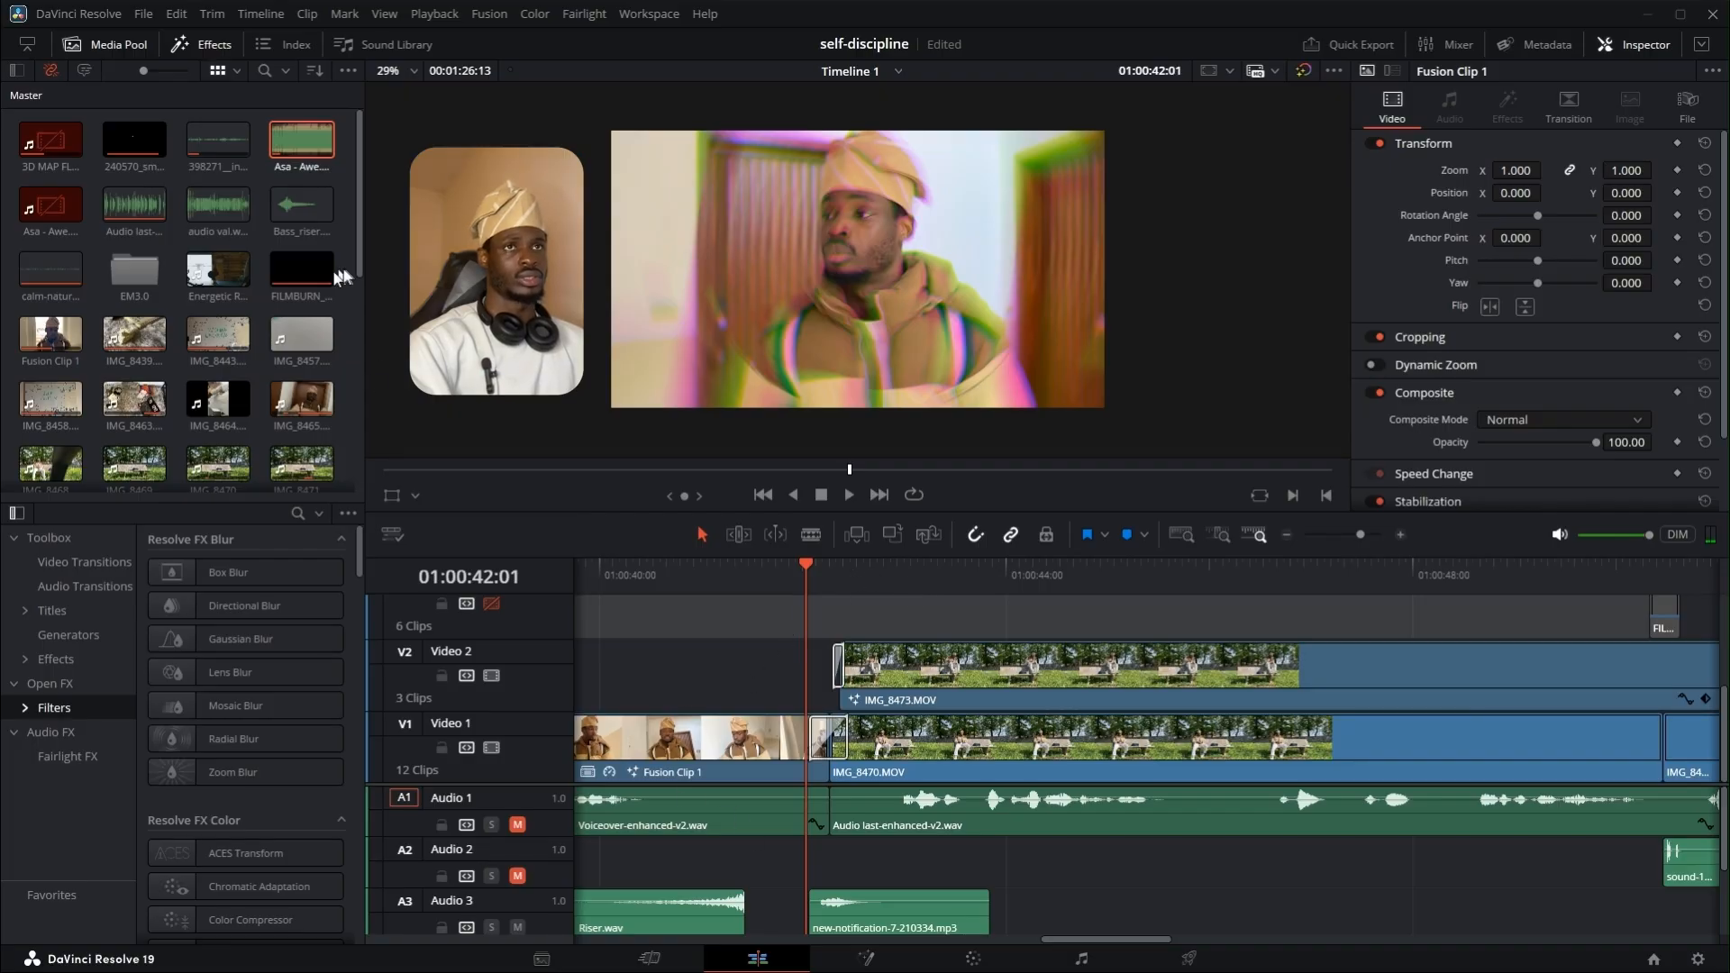
- Locate the new-notification sound effect among the project's media and select it
{"action": "left_click_drag", "start_coordinate": [360, 256], "coordinate": [354, 464]}
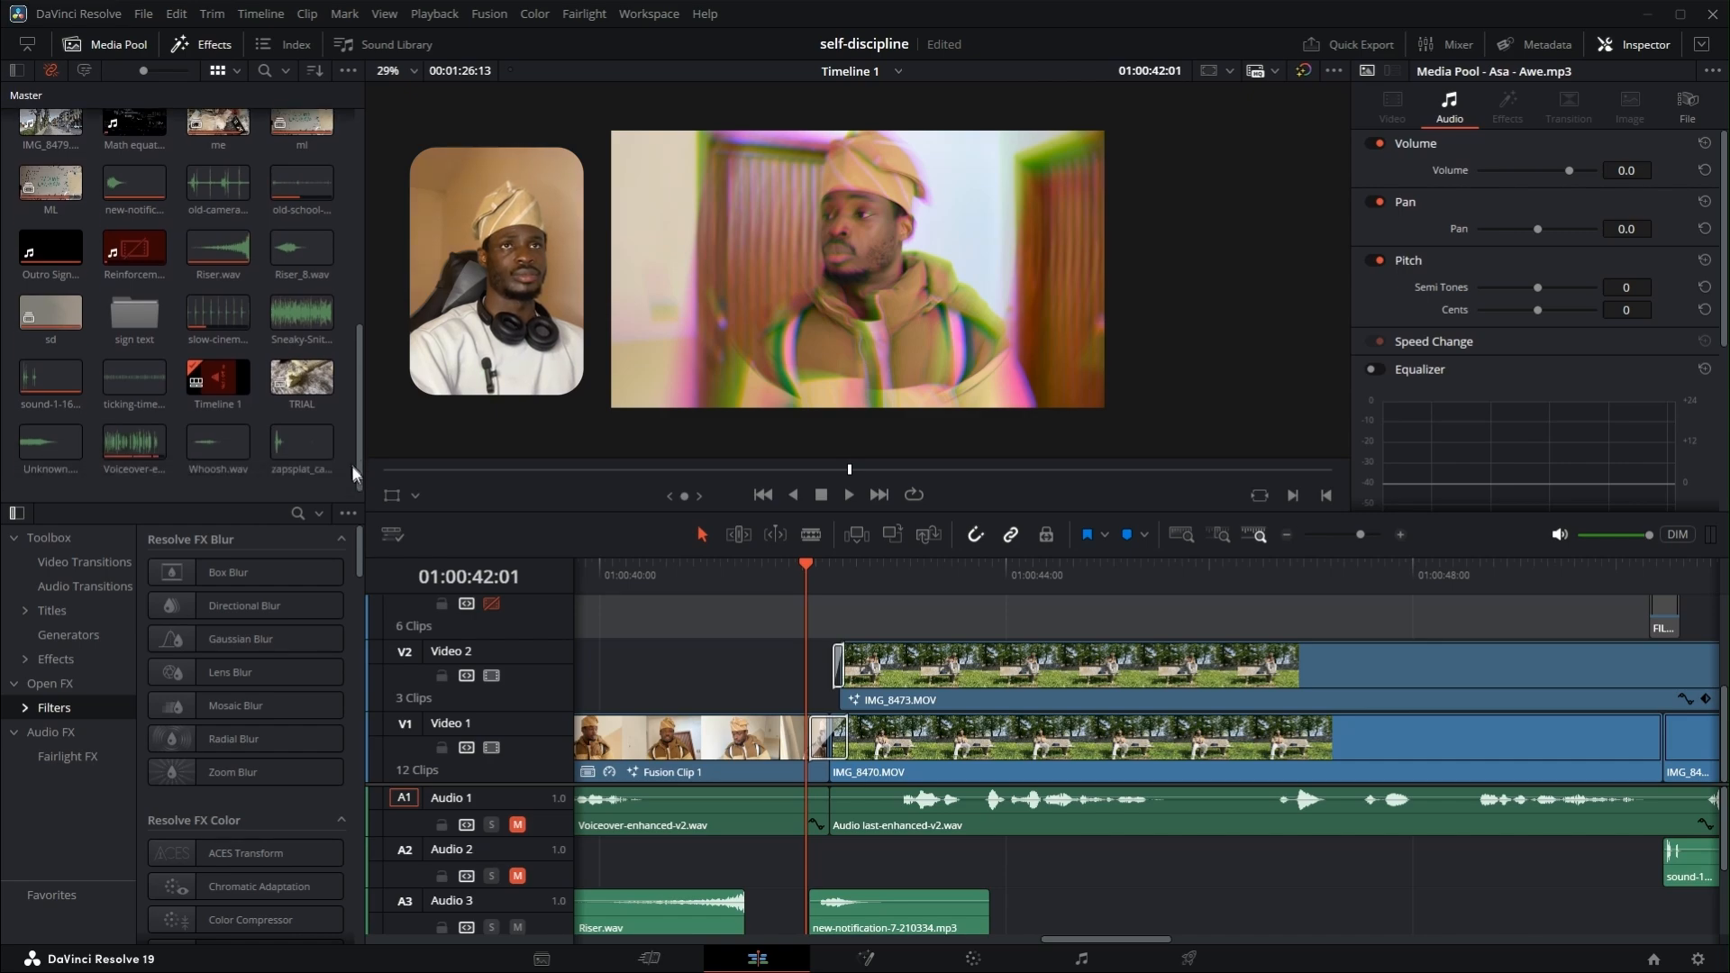
{"action": "scroll", "coordinate": [225, 316], "scroll_direction": "up", "scroll_amount": 1}
{"action": "left_click", "coordinate": [113, 239]}
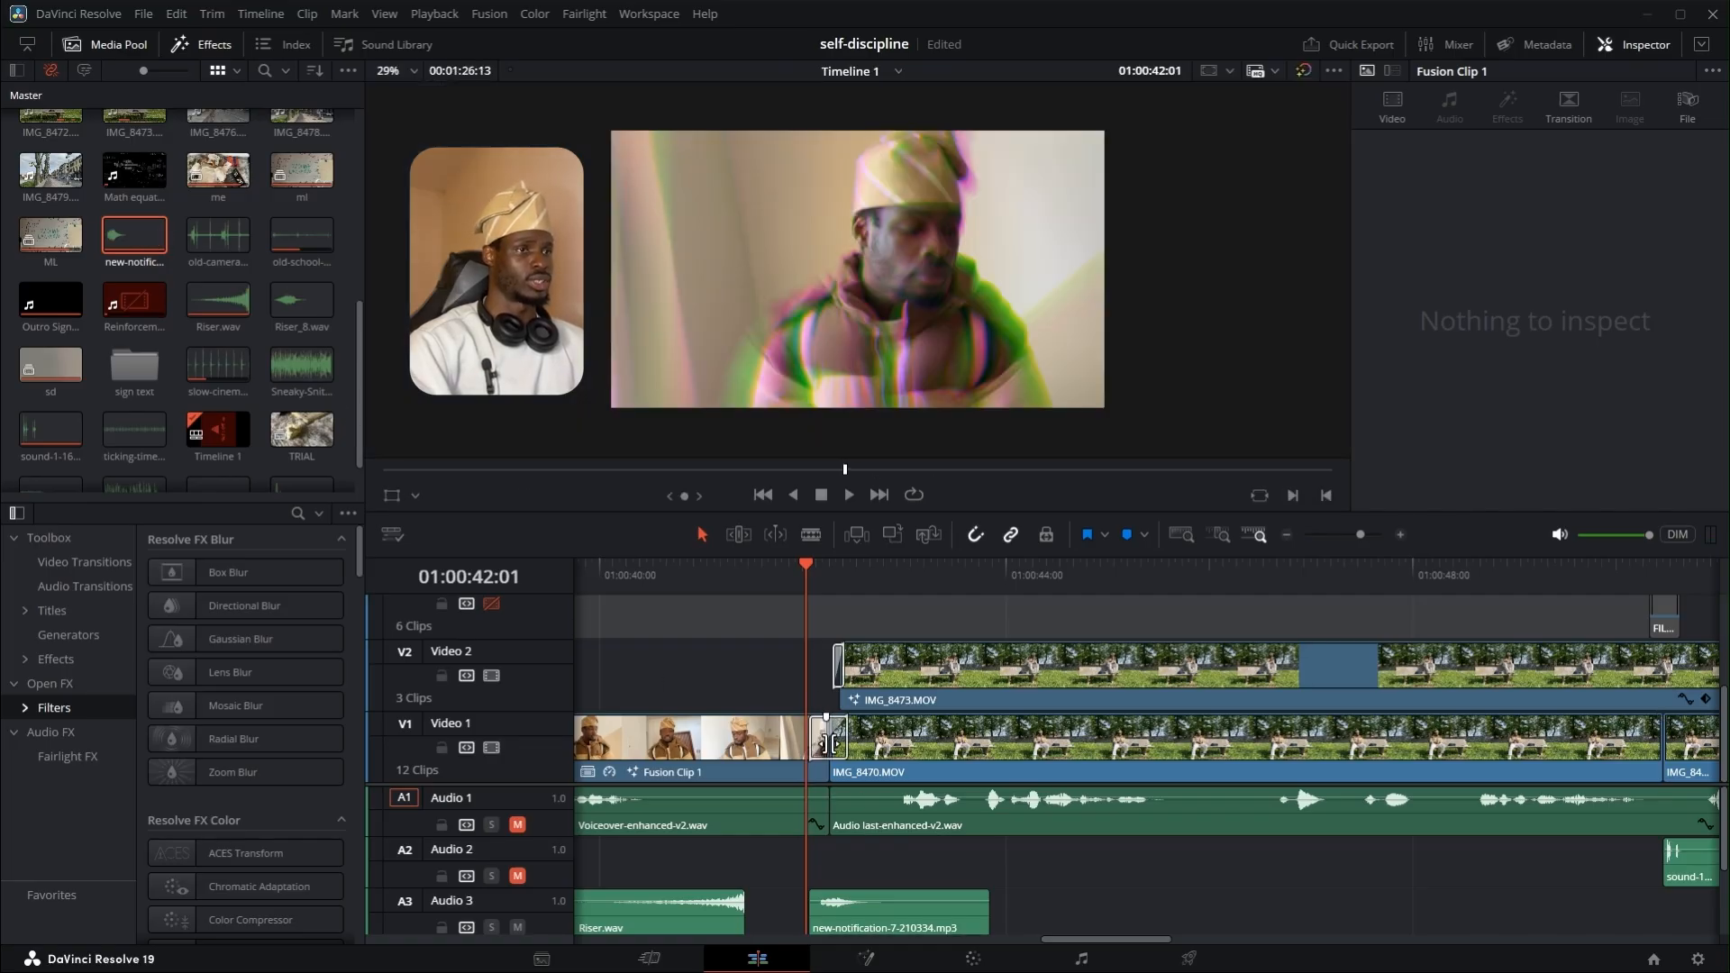
- Select the Smooth Cut transition between Fusion Clip 1 and IMG_8470.MOV to examine its settings
{"action": "left_click", "coordinate": [830, 745]}
{"action": "left_click", "coordinate": [846, 744]}
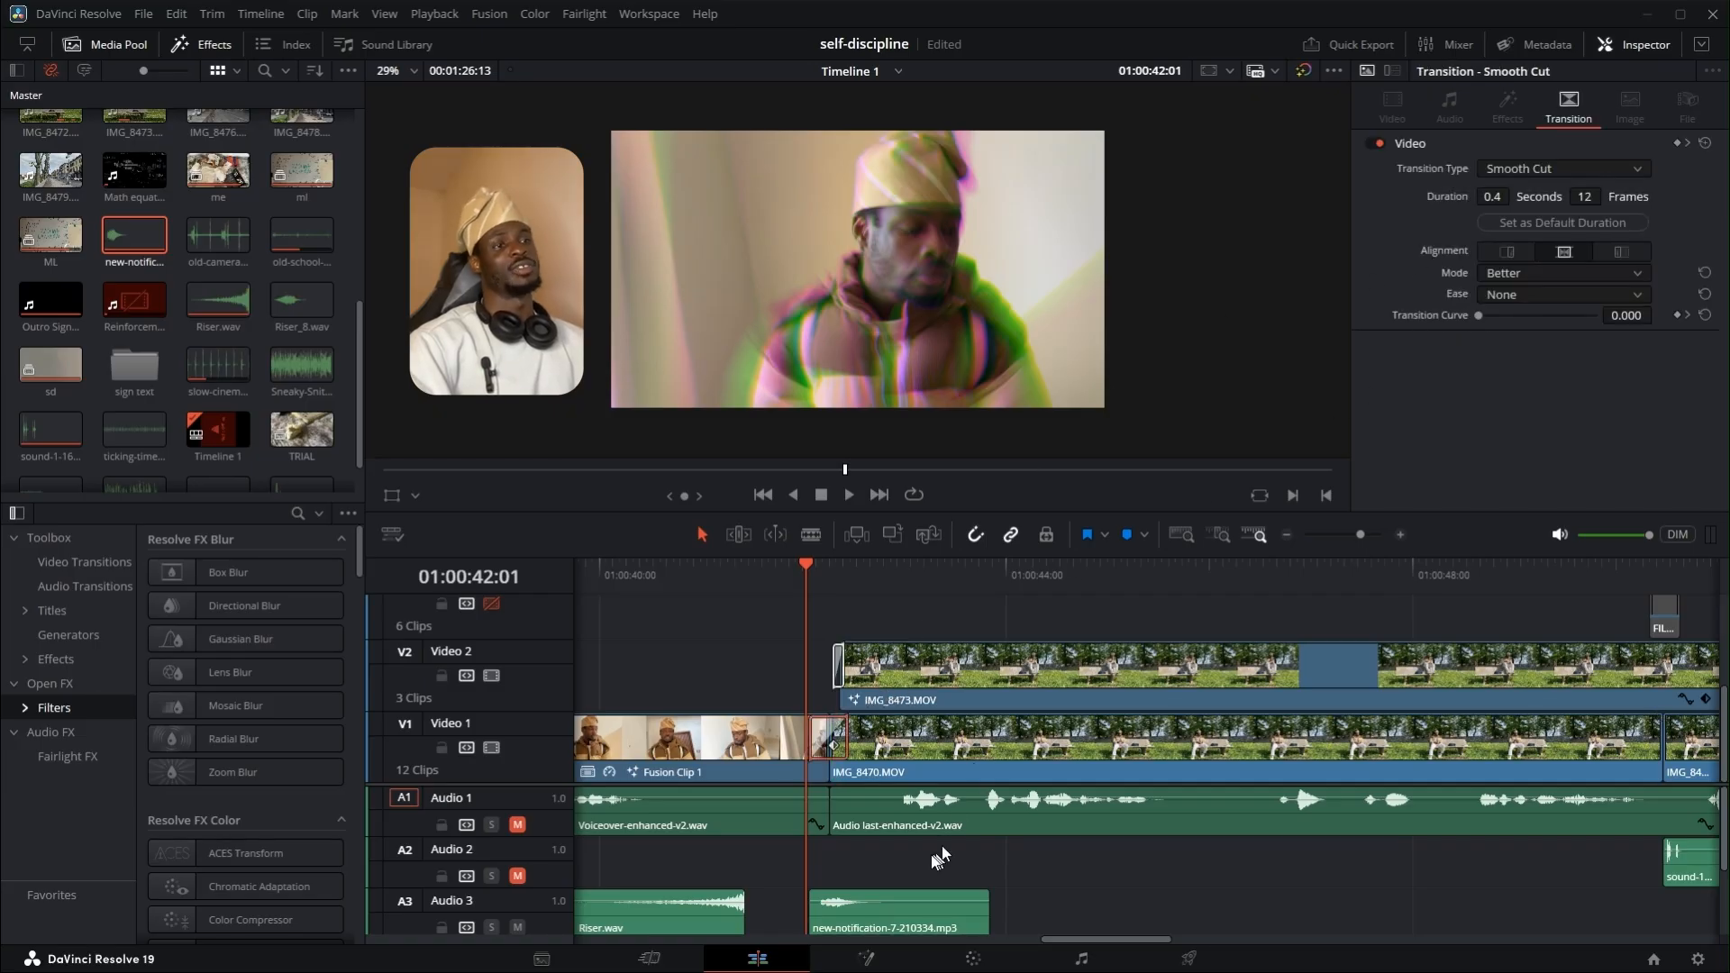
- Select IMG_8473.MOV on Video 2 and place the playhead at 01:00:45:10 to view the composited bench shot
{"action": "left_click_drag", "start_coordinate": [1092, 941], "coordinate": [1119, 940]}
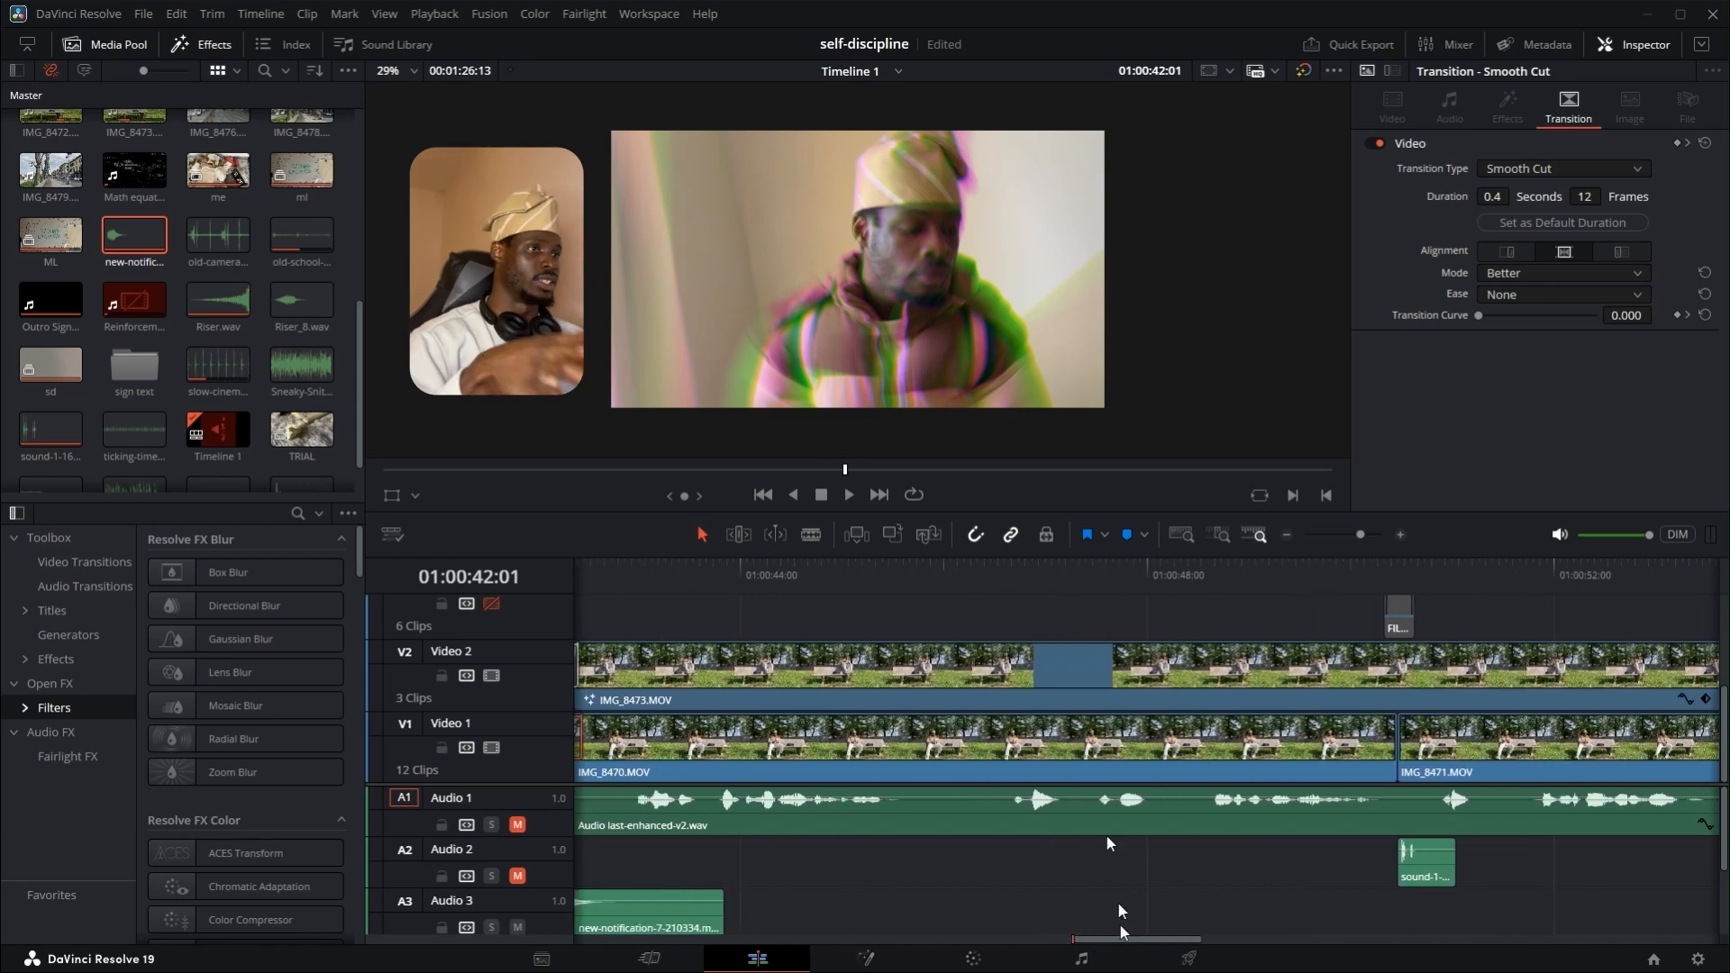
{"action": "mouse_move", "coordinate": [1094, 938]}
{"action": "left_mouse_down"}
{"action": "mouse_move", "coordinate": [1070, 937]}
{"action": "mouse_move", "coordinate": [1110, 941]}
{"action": "mouse_move", "coordinate": [1084, 928]}
{"action": "left_mouse_up"}
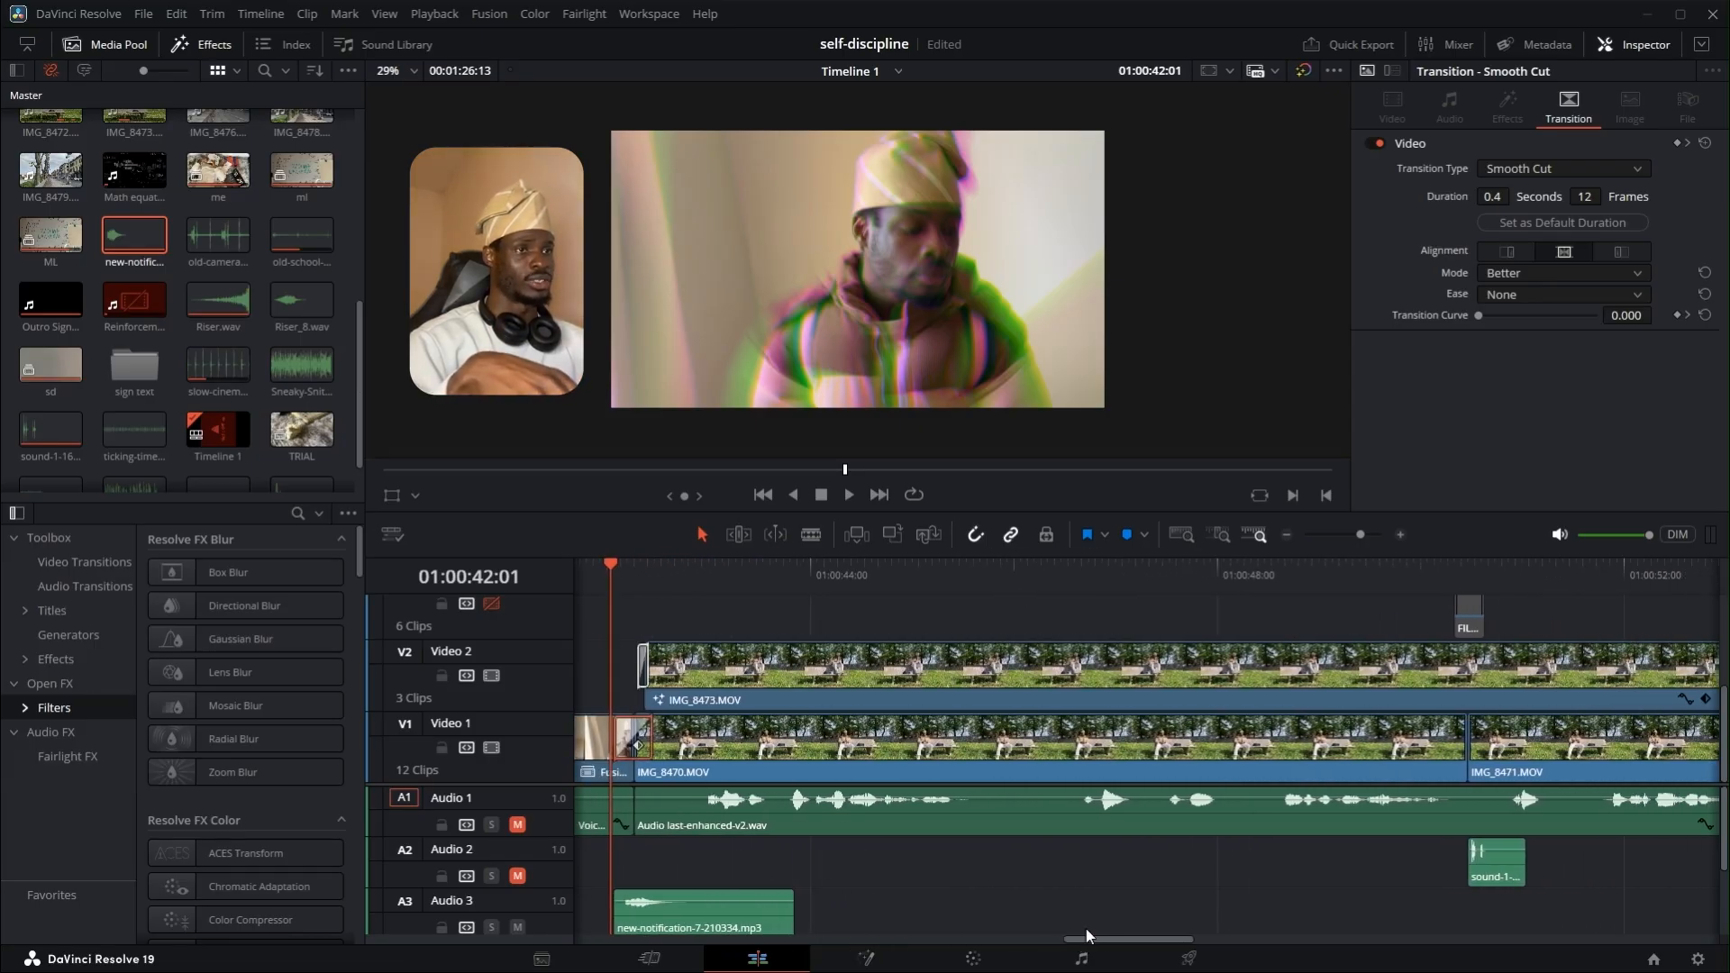
{"action": "left_click", "coordinate": [1016, 690]}
{"action": "left_click", "coordinate": [1072, 576]}
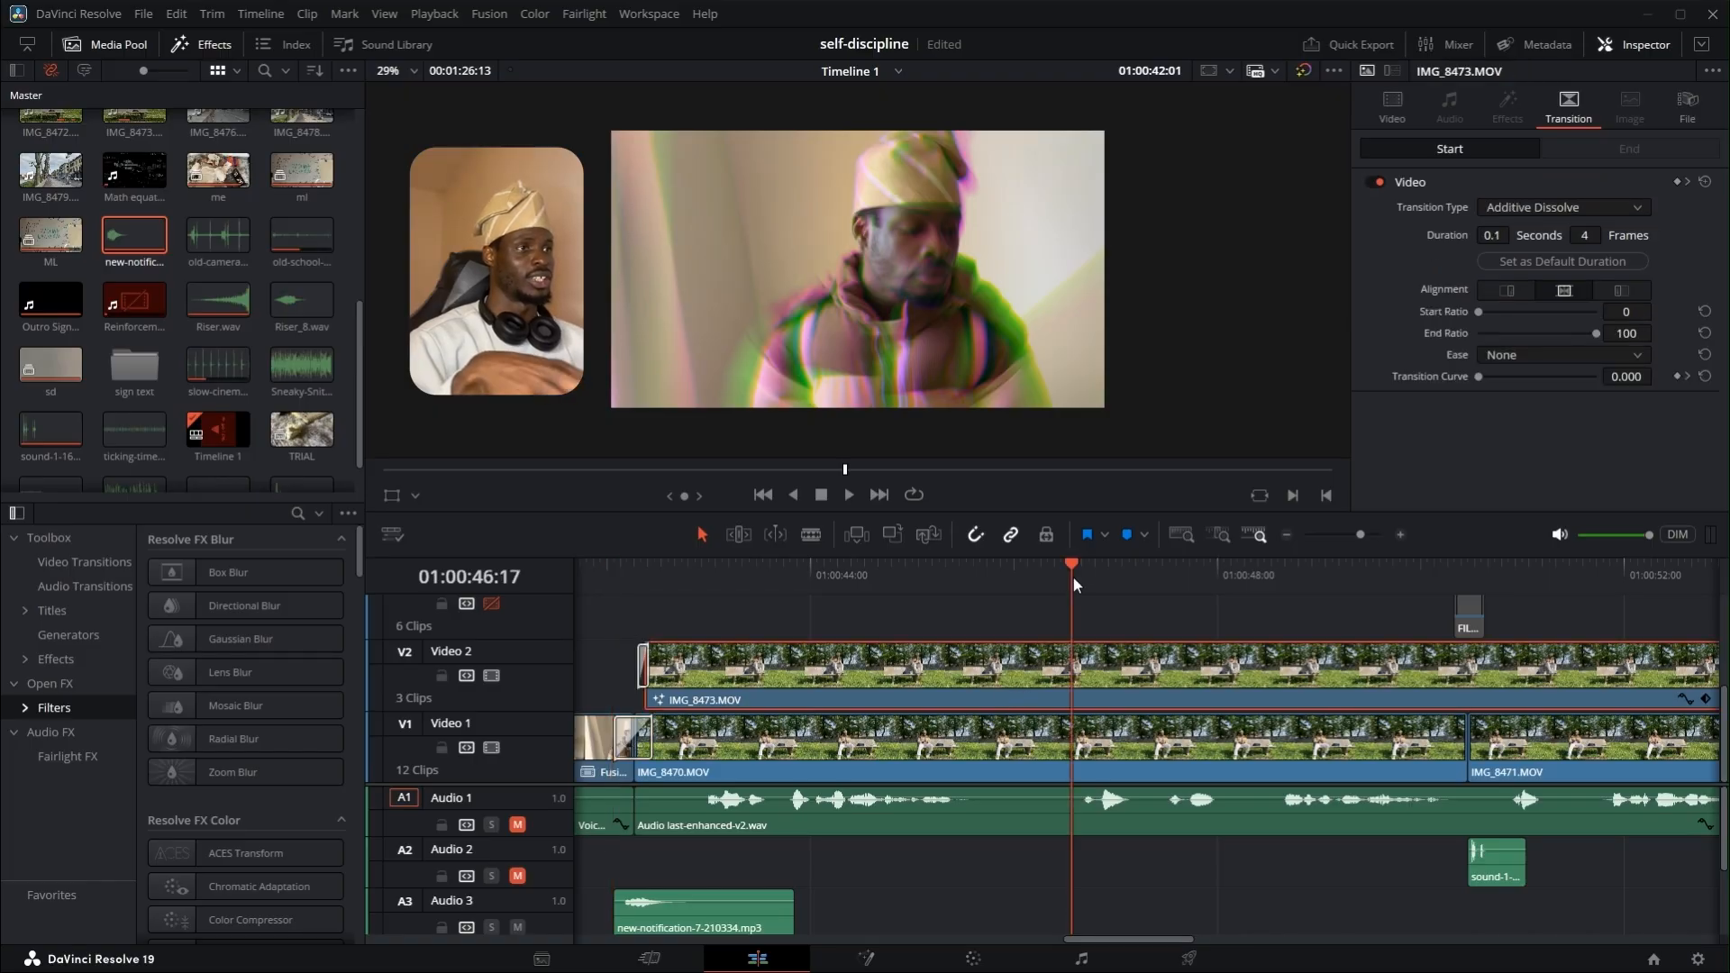
{"action": "left_click", "coordinate": [944, 585]}
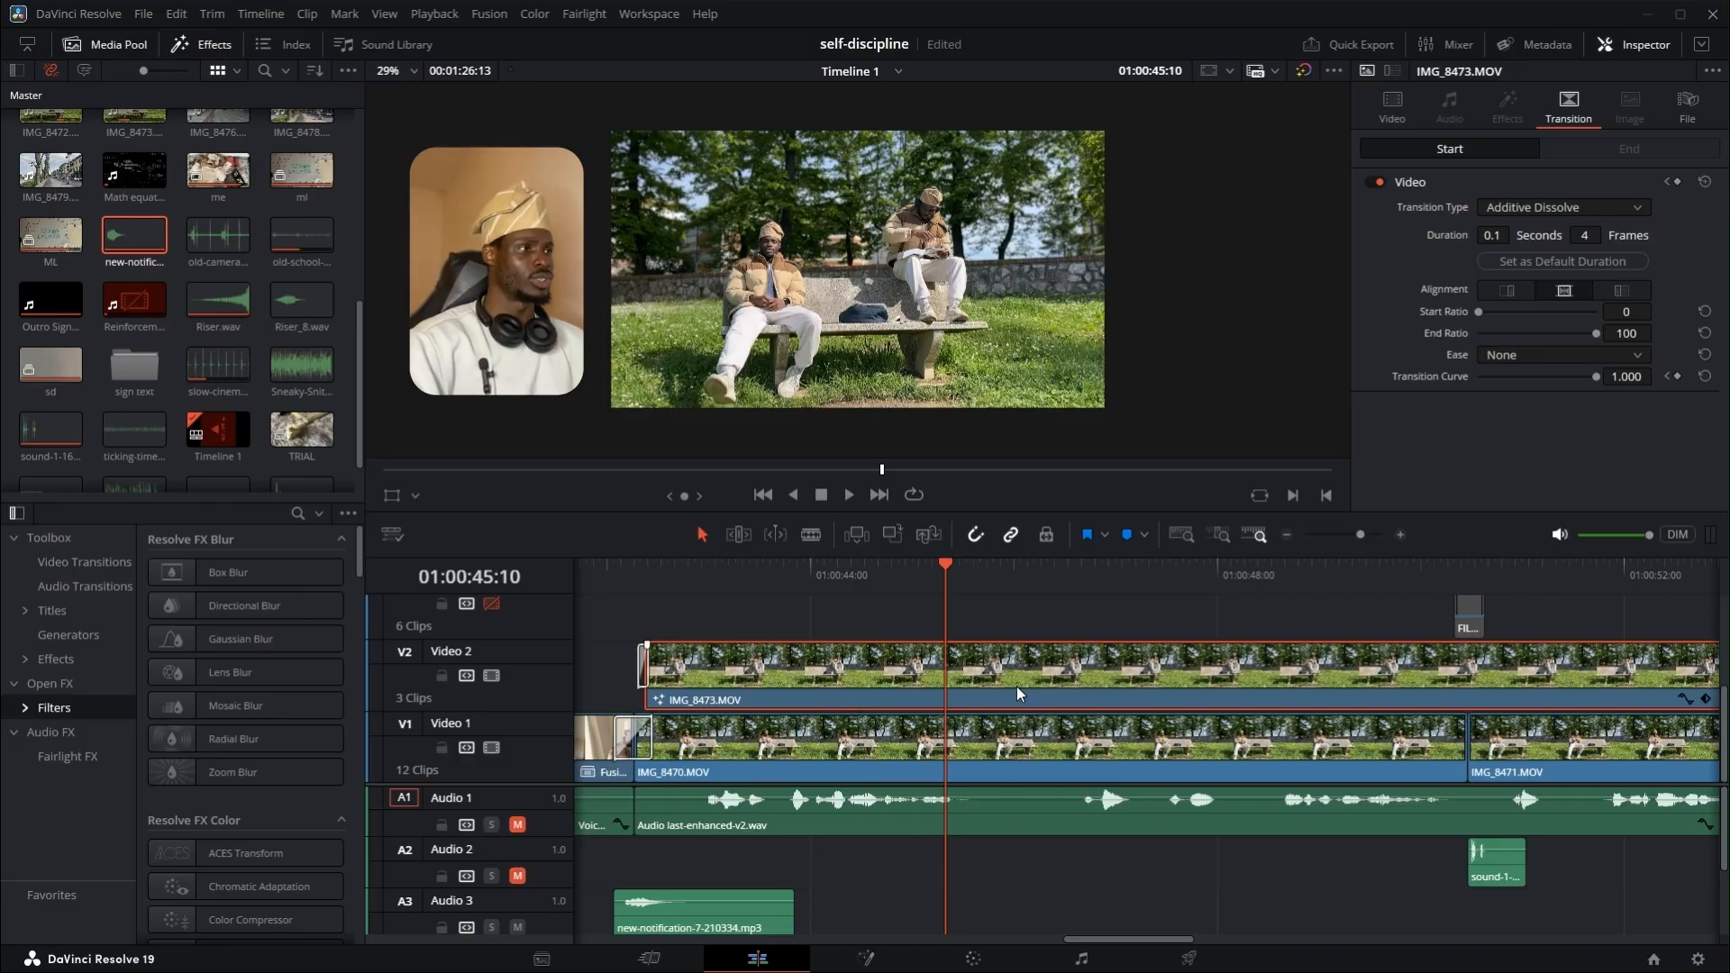
- Examine the Polygon mask isolating the seated figure in IMG_8473.MOV's Fusion composition, and return to the edit timeline
{"action": "left_click_drag", "start_coordinate": [1080, 940], "coordinate": [1193, 923]}
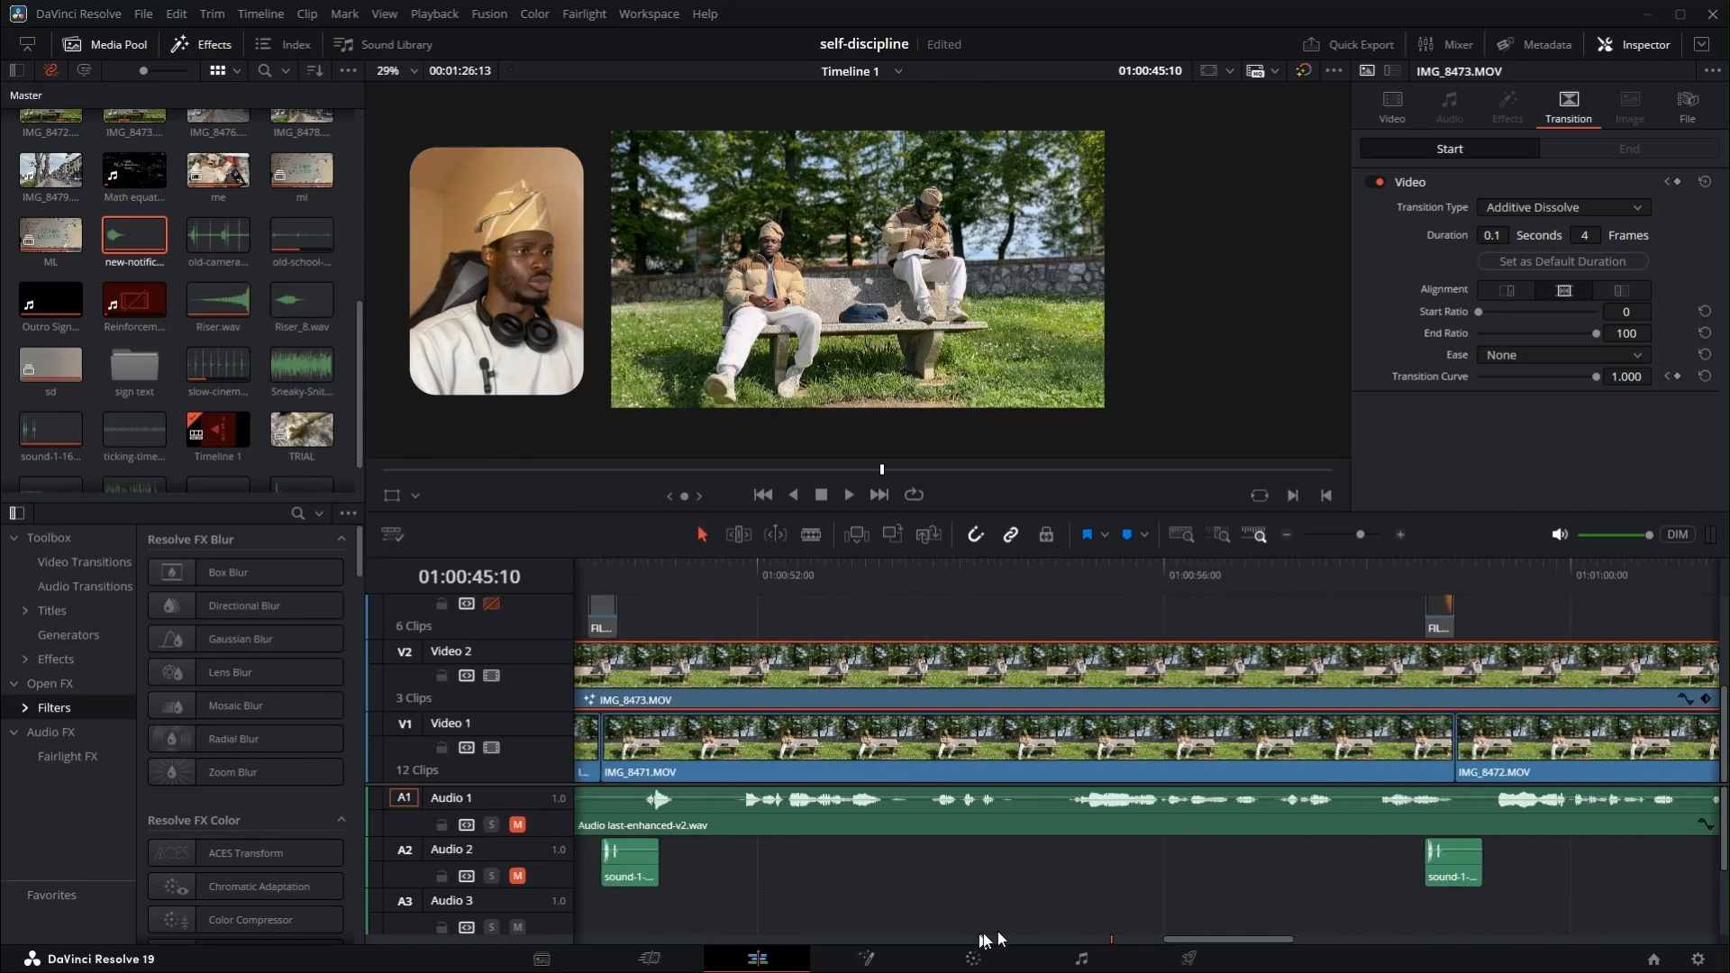
{"action": "left_click", "coordinate": [873, 962]}
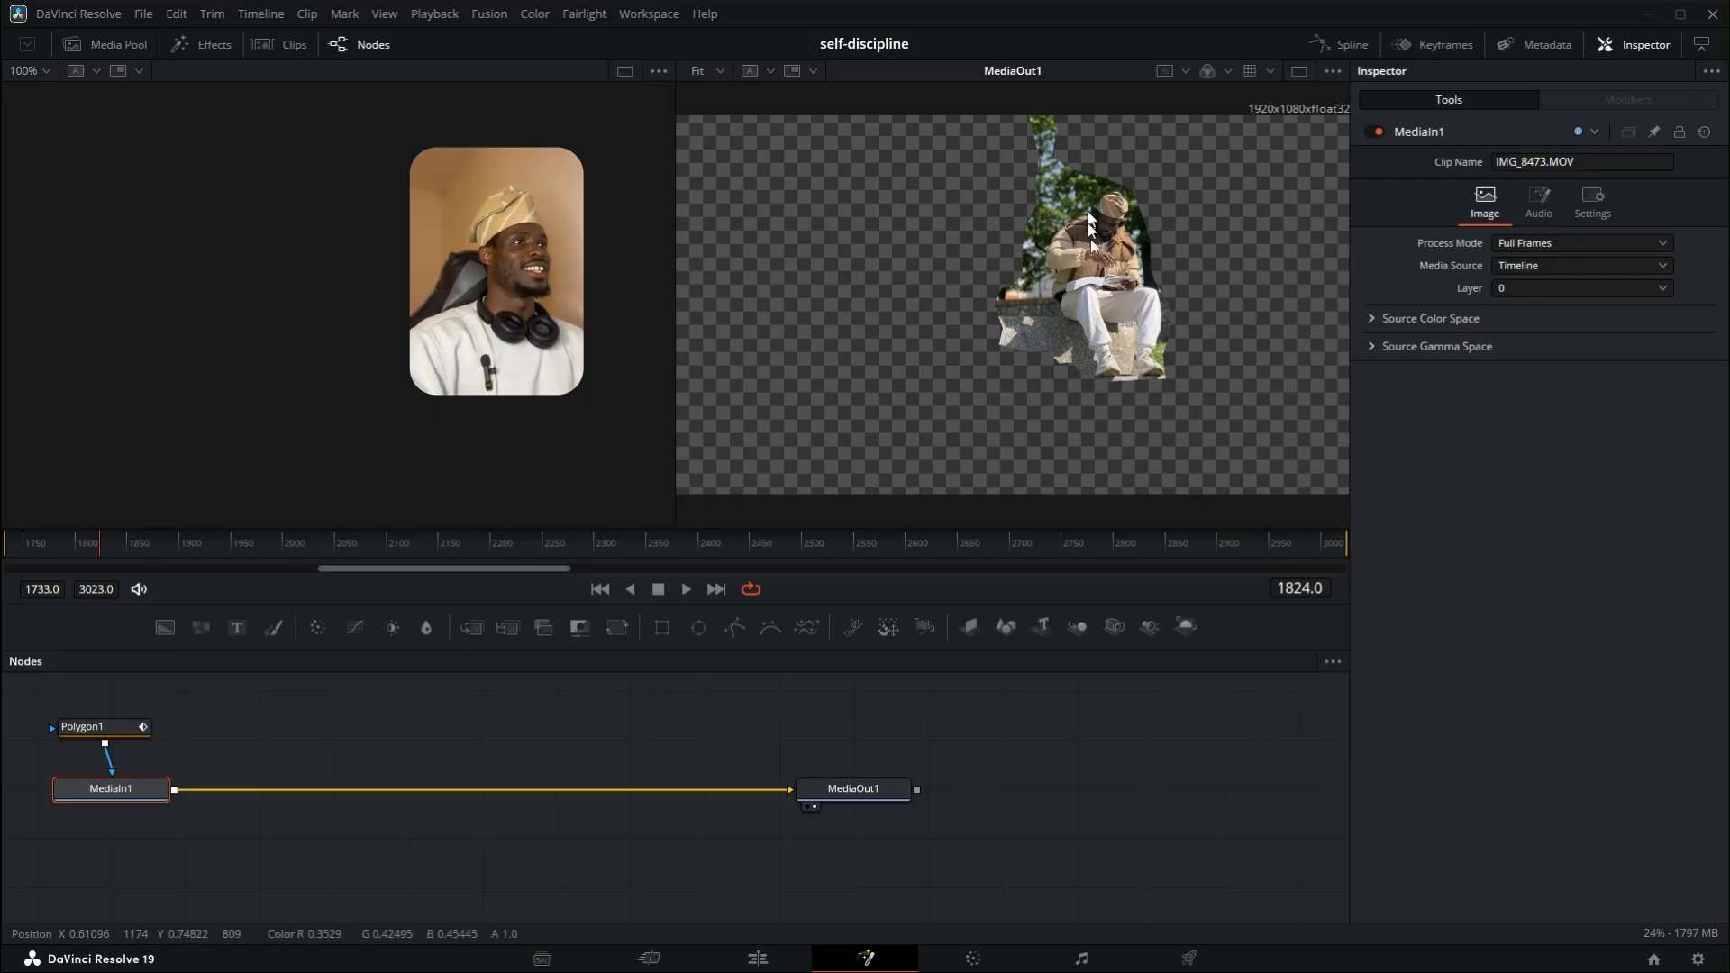
{"action": "scroll", "coordinate": [1096, 219], "scroll_direction": "up", "scroll_amount": 3}
{"action": "scroll", "coordinate": [1131, 349], "scroll_direction": "down", "scroll_amount": 4}
{"action": "scroll", "coordinate": [1133, 355], "scroll_direction": "down", "scroll_amount": 2}
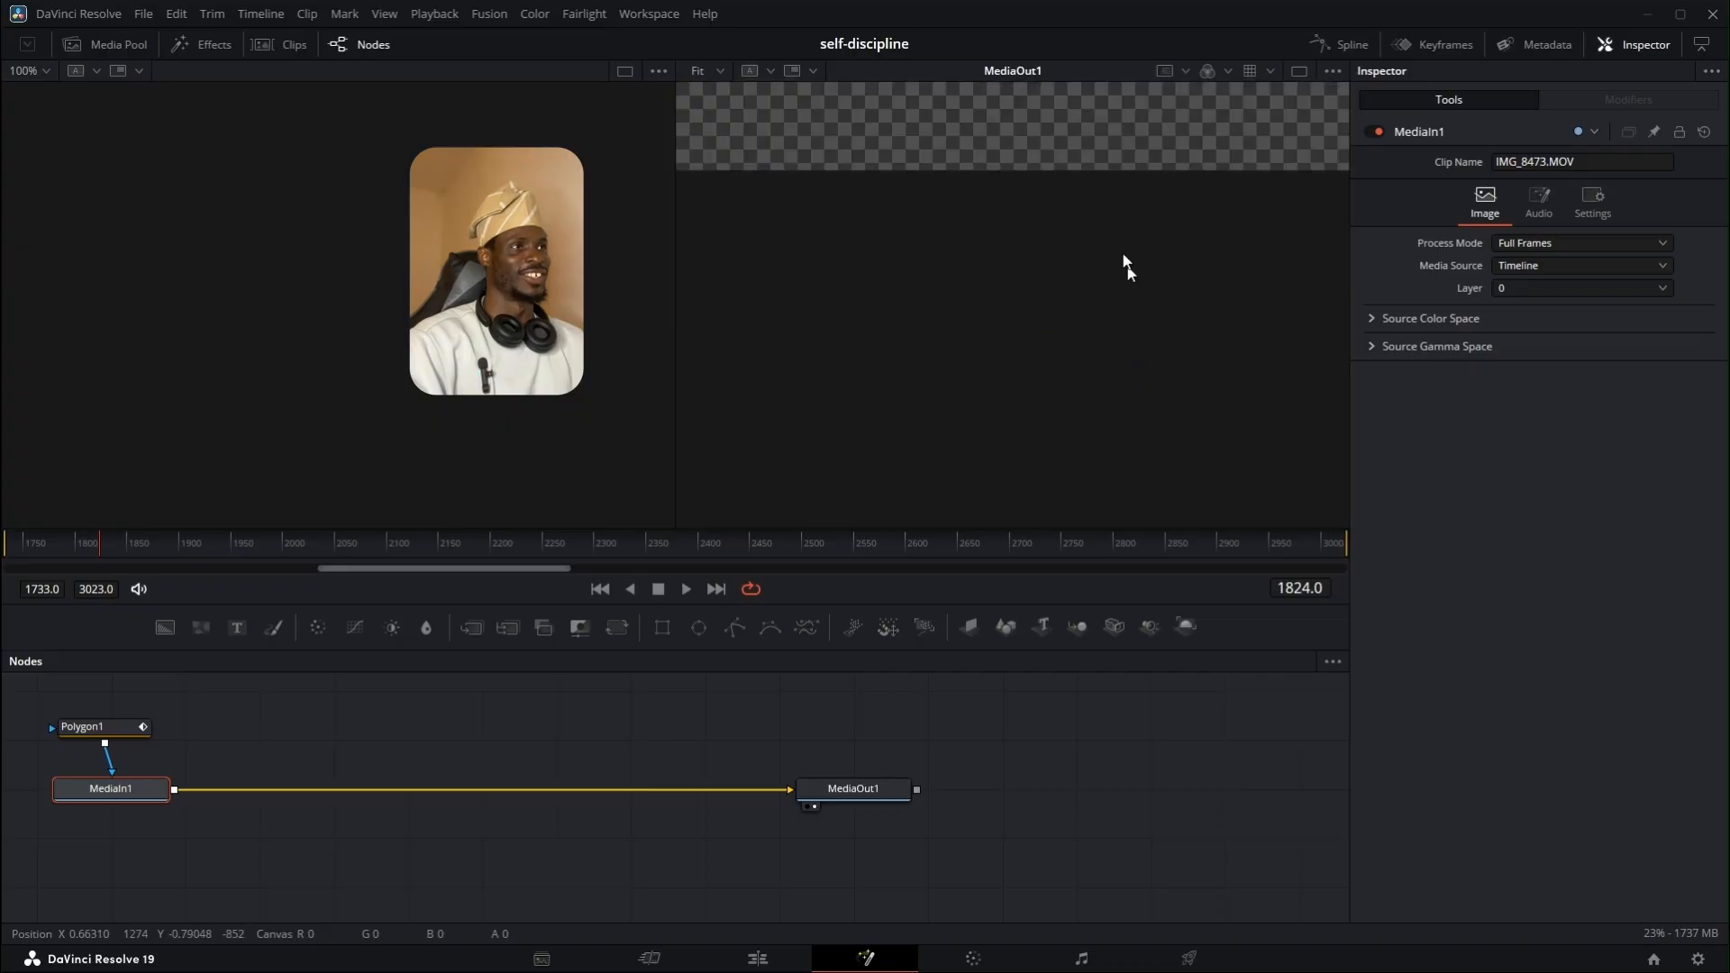
{"action": "scroll", "coordinate": [1121, 339], "scroll_direction": "up", "scroll_amount": 5}
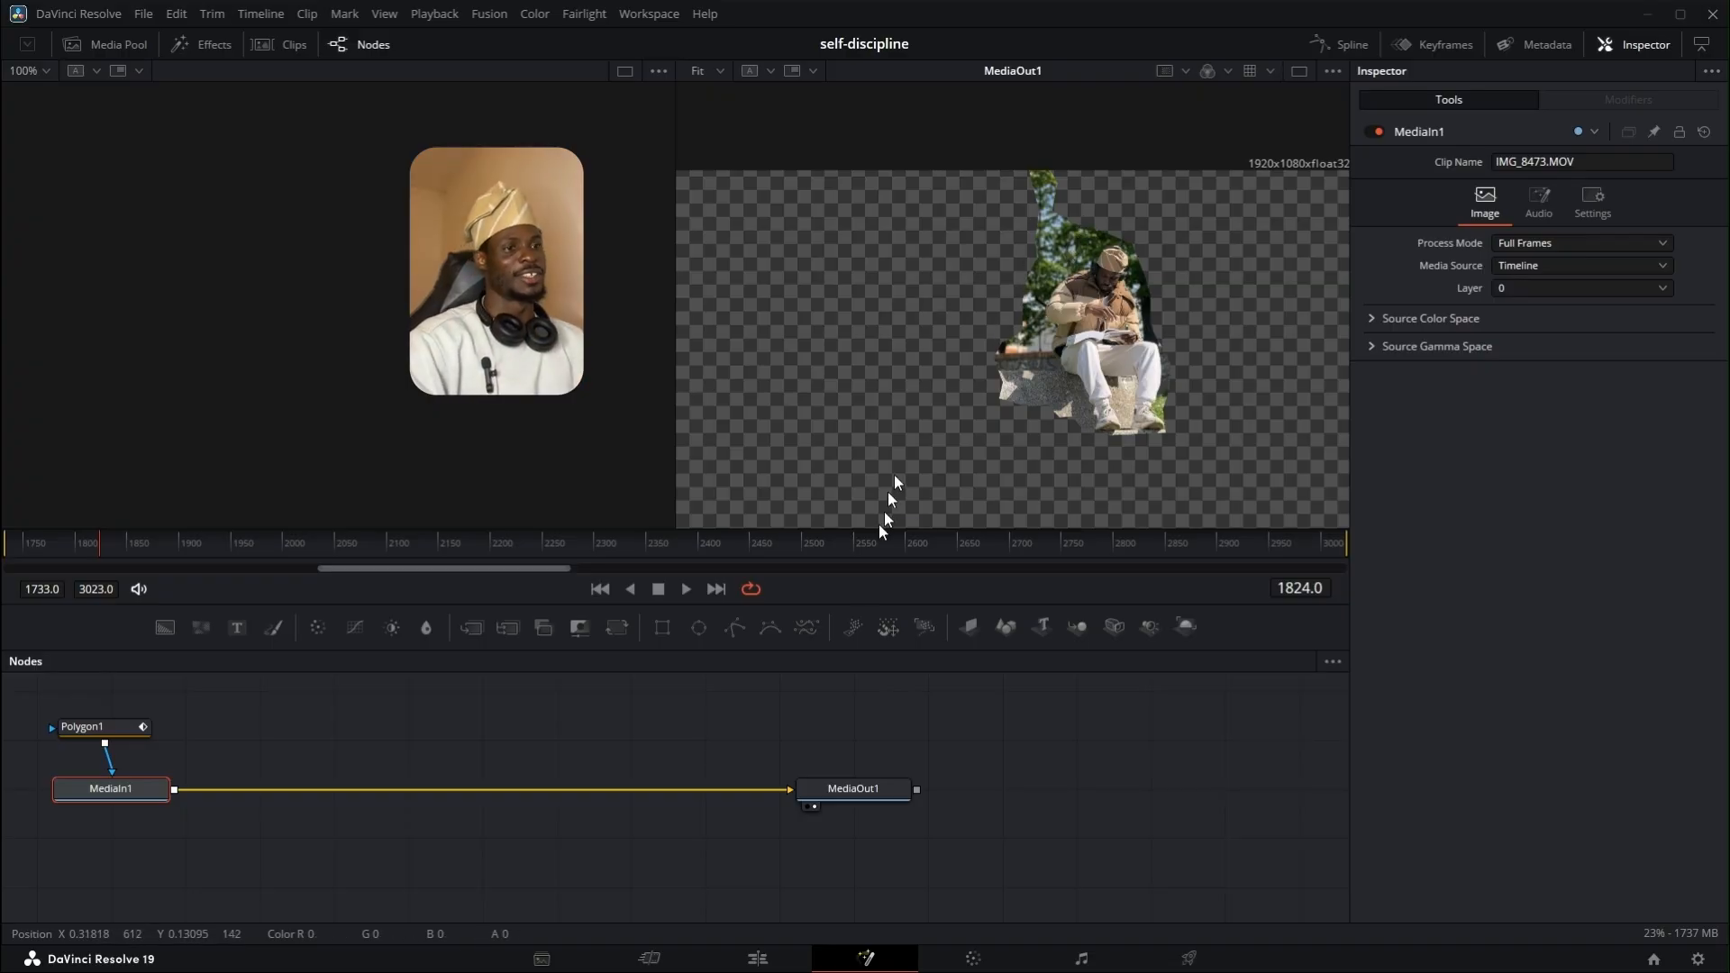
{"action": "left_click", "coordinate": [755, 956]}
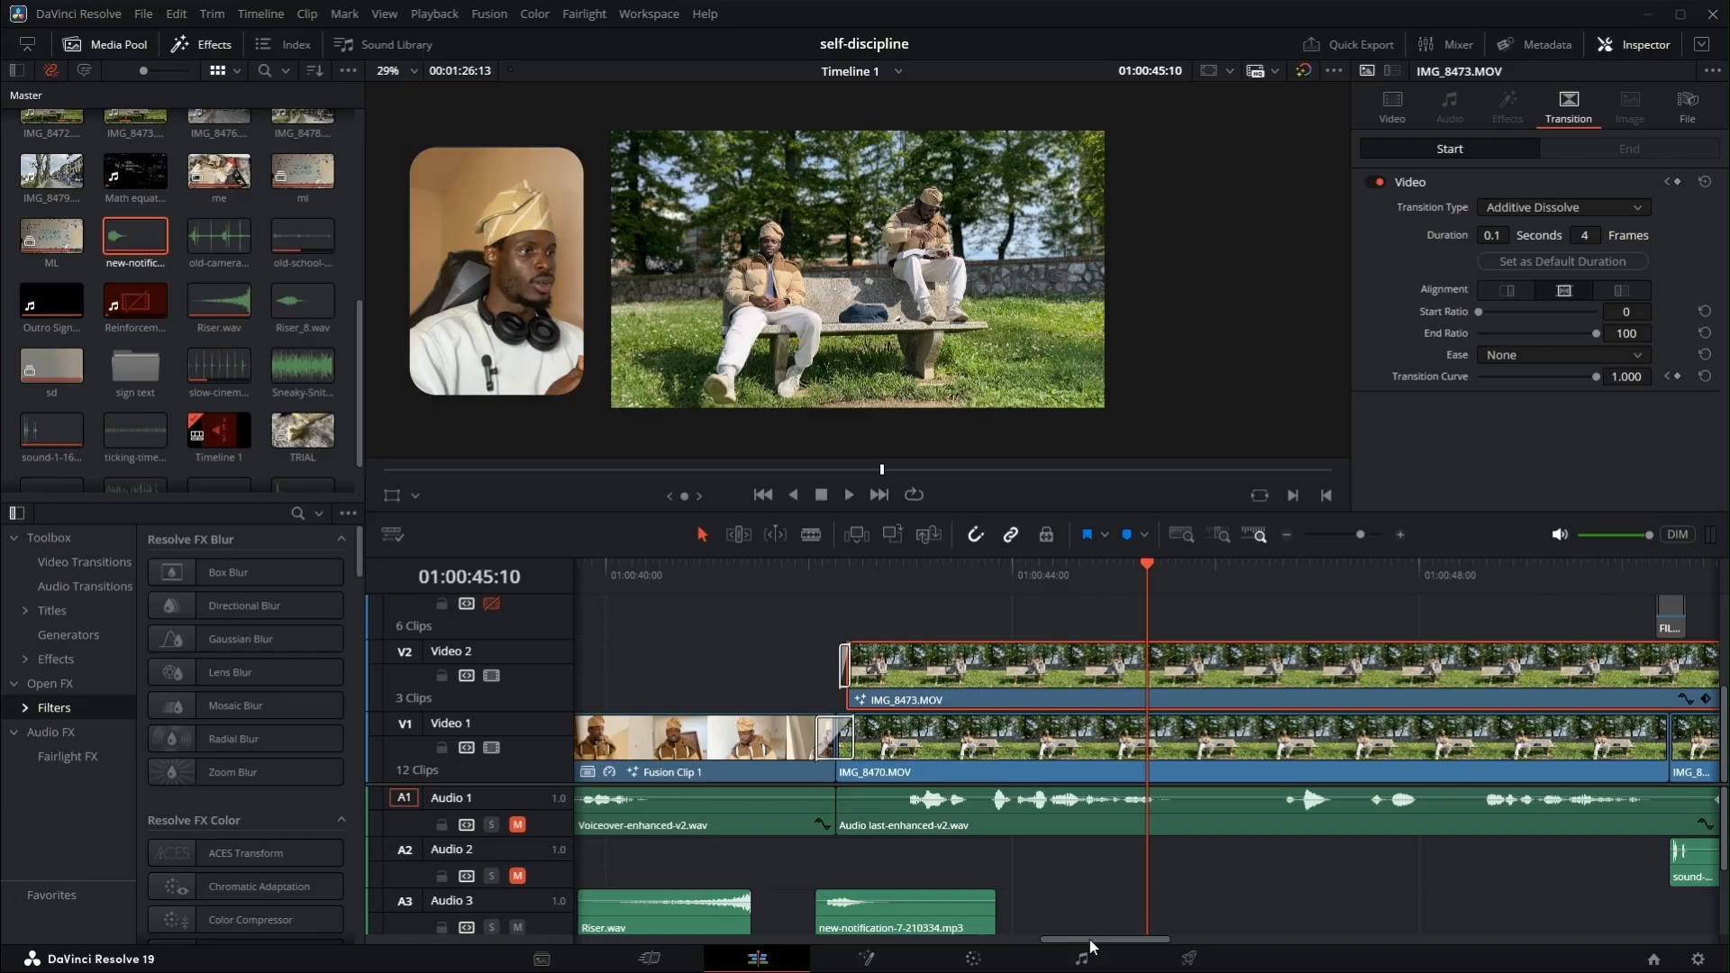
- Scrub the playhead from 01:00:49:24 to 01:00:51:08, across the cut between IMG_8470.MOV and IMG_8471.MOV
{"action": "left_click_drag", "start_coordinate": [1090, 944], "coordinate": [1138, 942]}
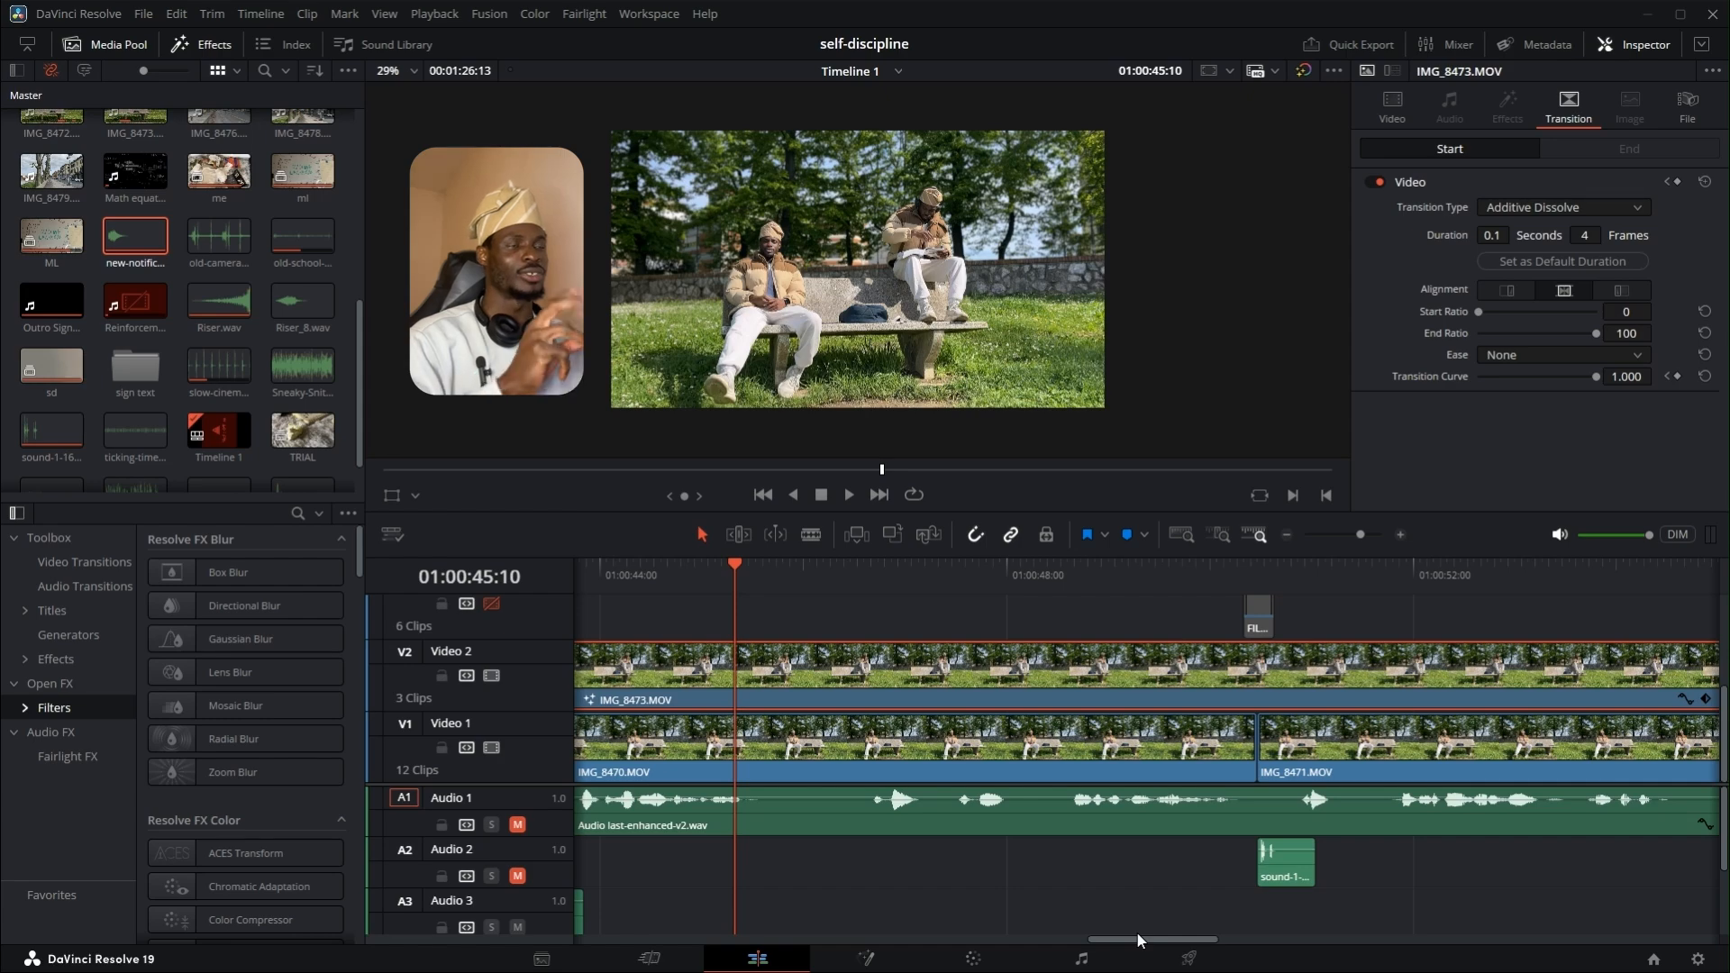
{"action": "left_click_drag", "start_coordinate": [1138, 941], "coordinate": [1142, 939]}
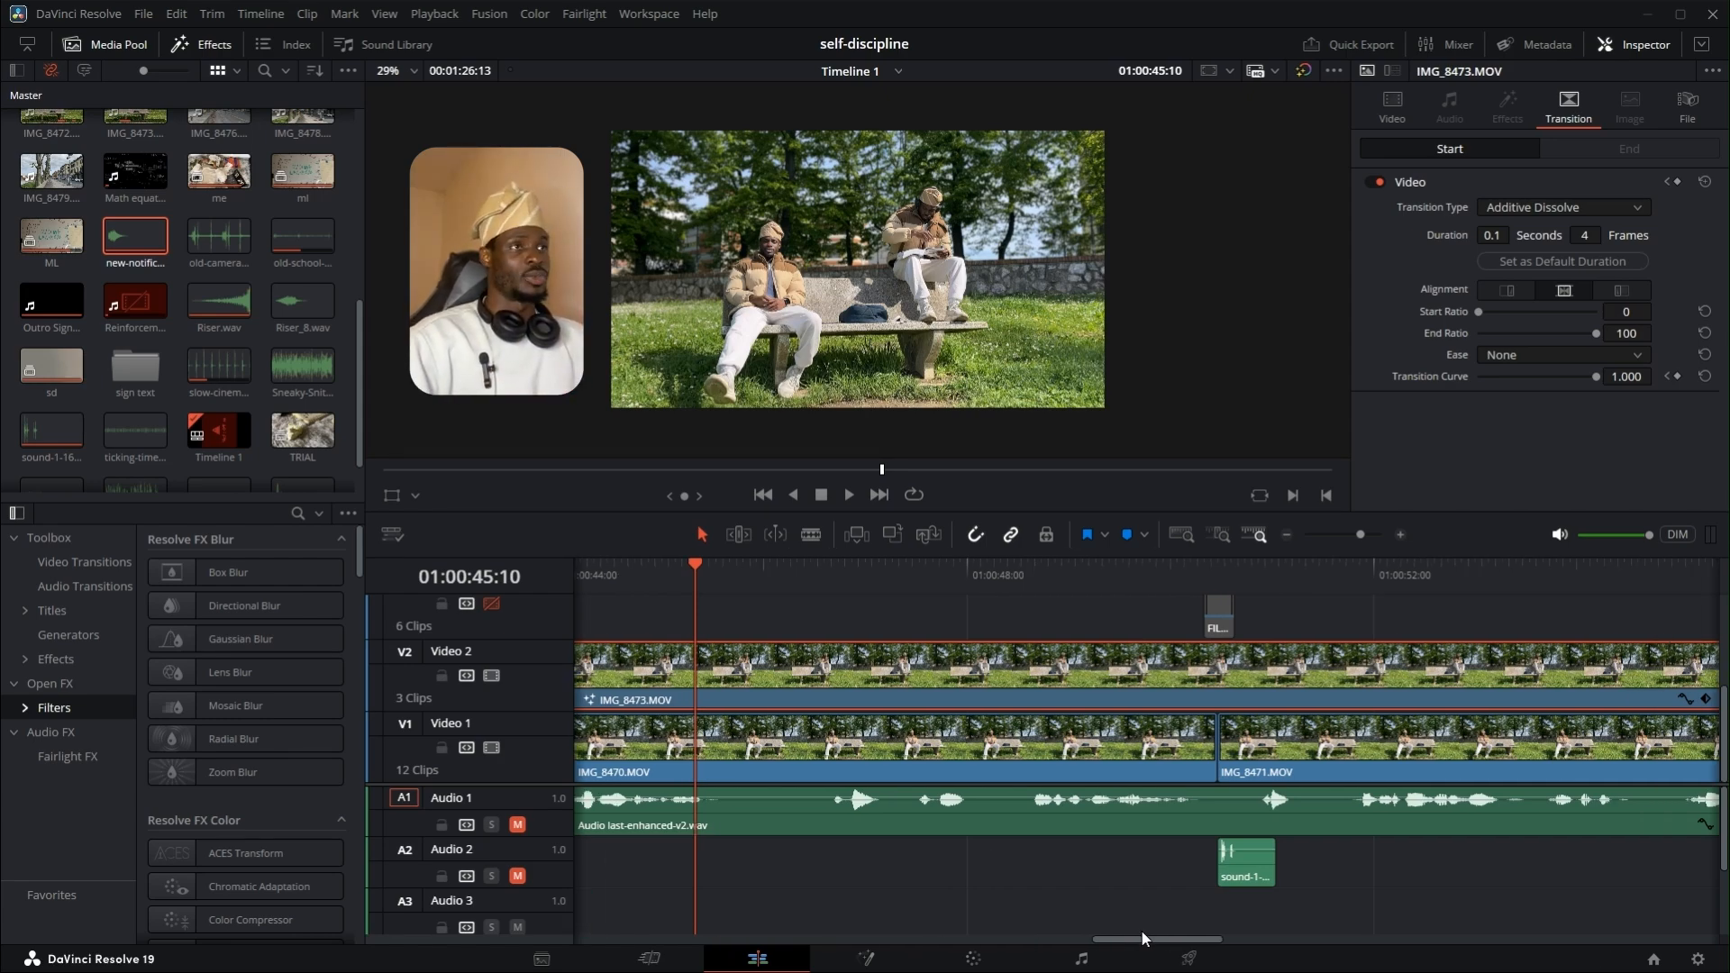
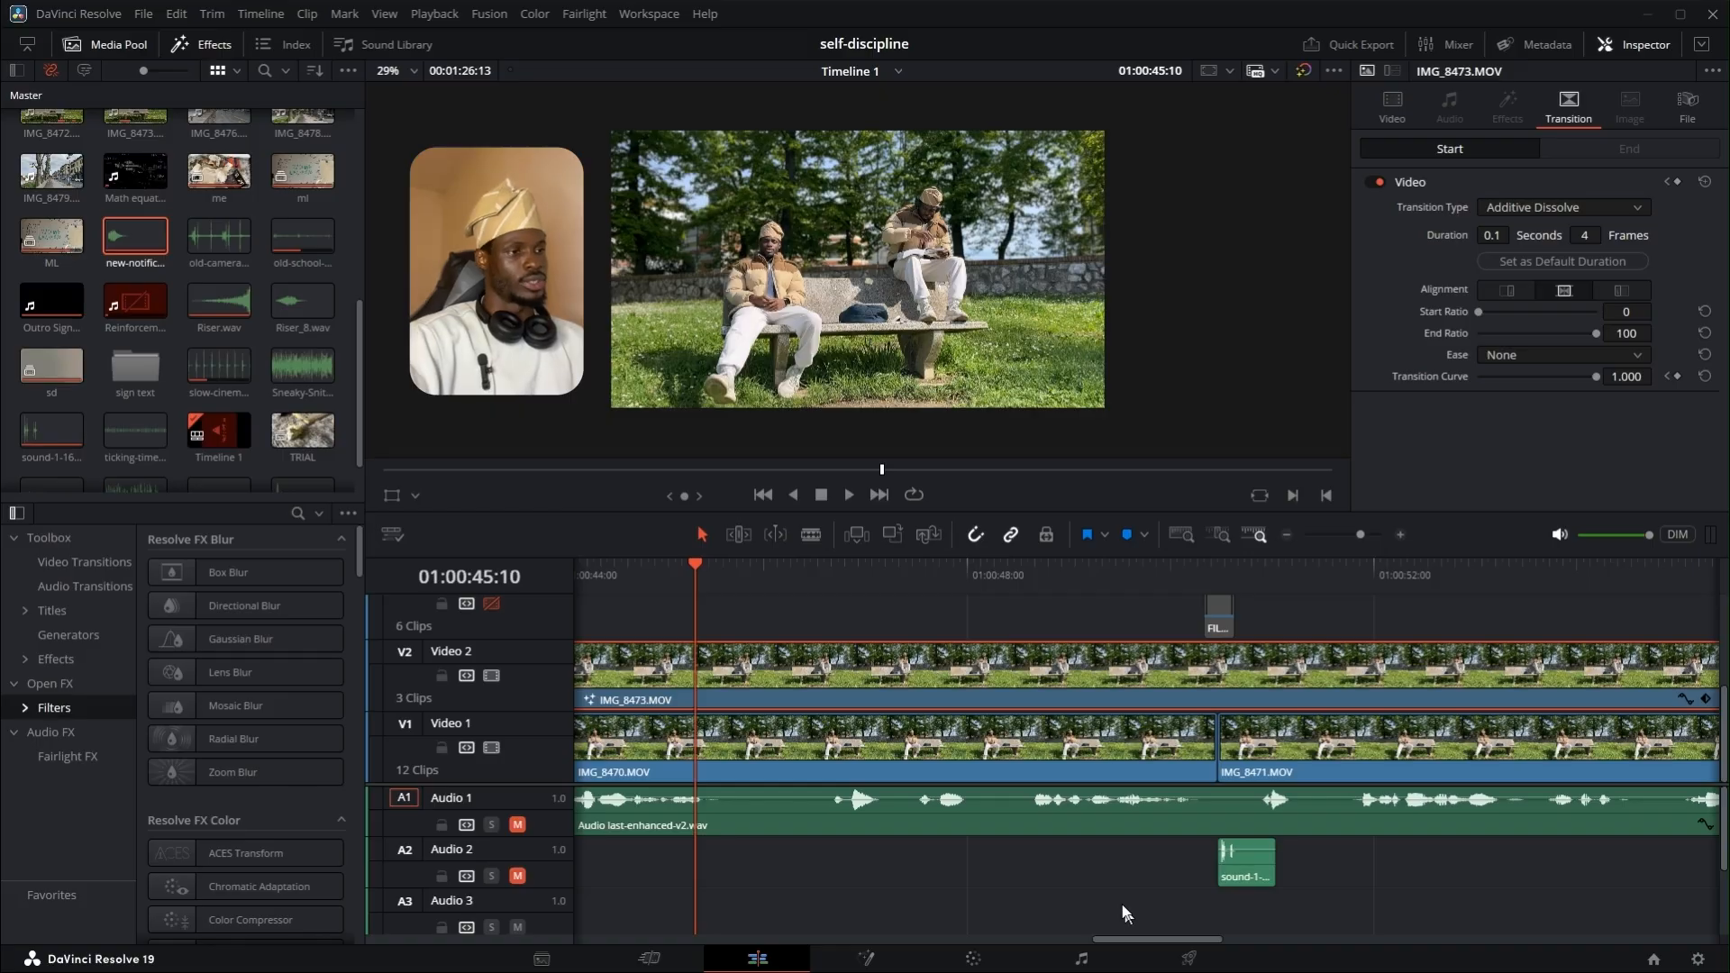
{"action": "mouse_move", "coordinate": [1139, 939]}
{"action": "left_mouse_down"}
{"action": "mouse_move", "coordinate": [1160, 938]}
{"action": "mouse_move", "coordinate": [1144, 926]}
{"action": "left_mouse_up"}
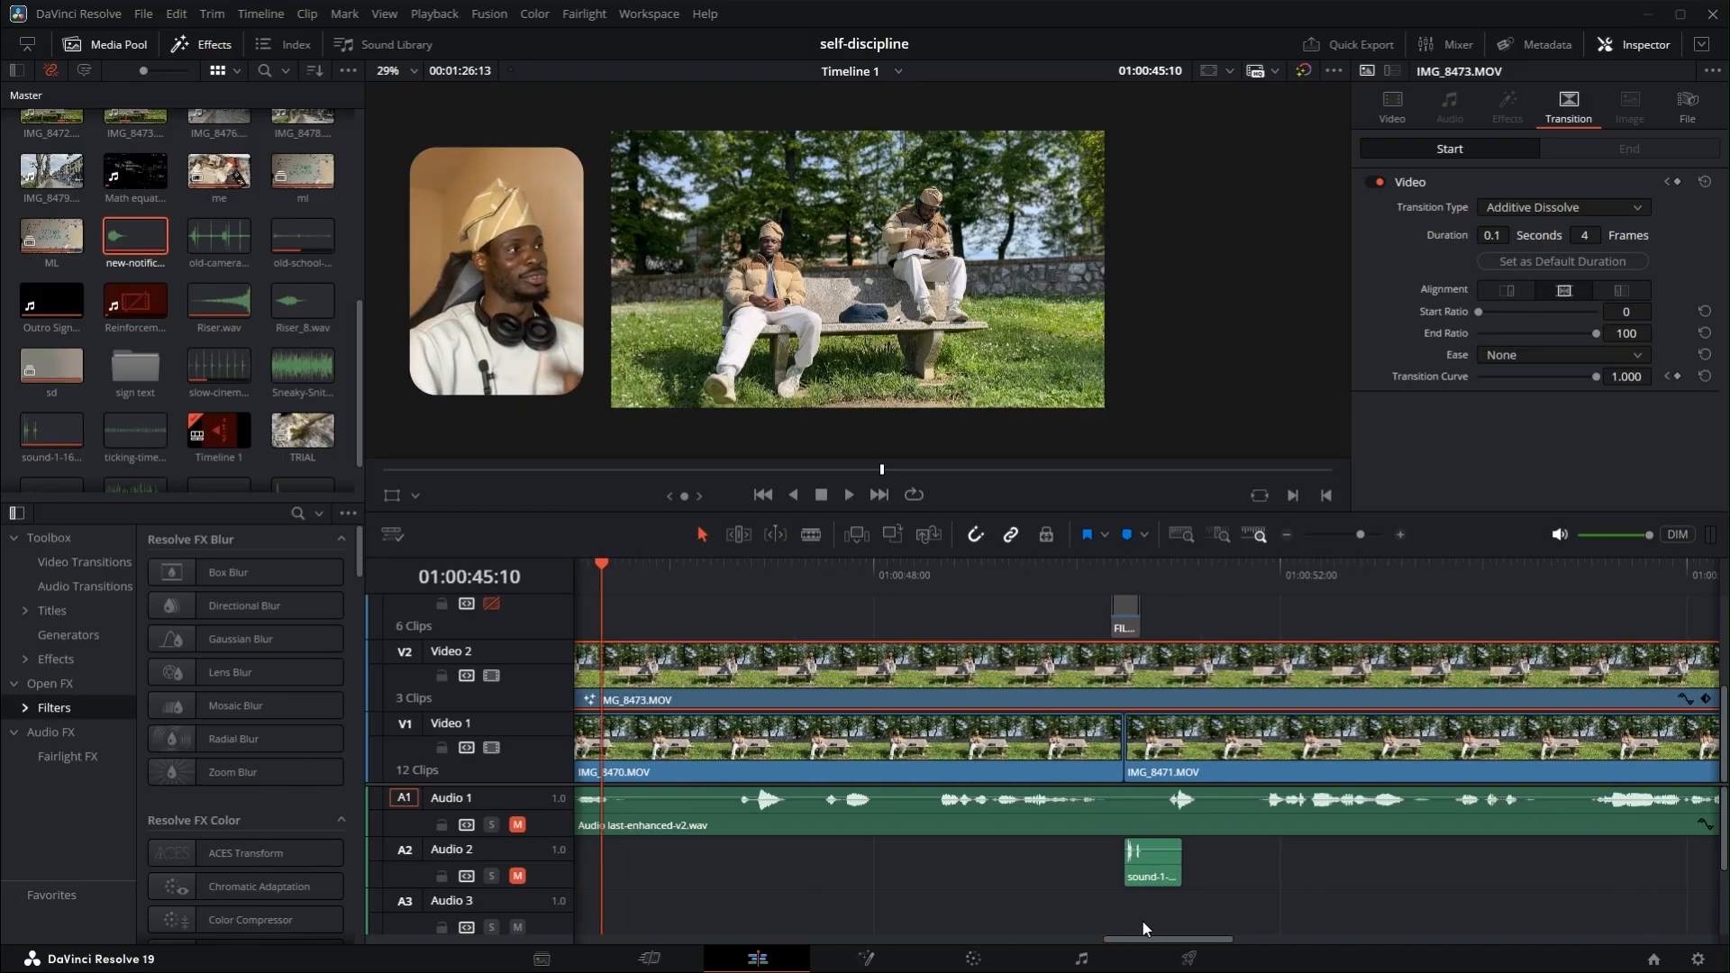
{"action": "left_click", "coordinate": [1058, 565]}
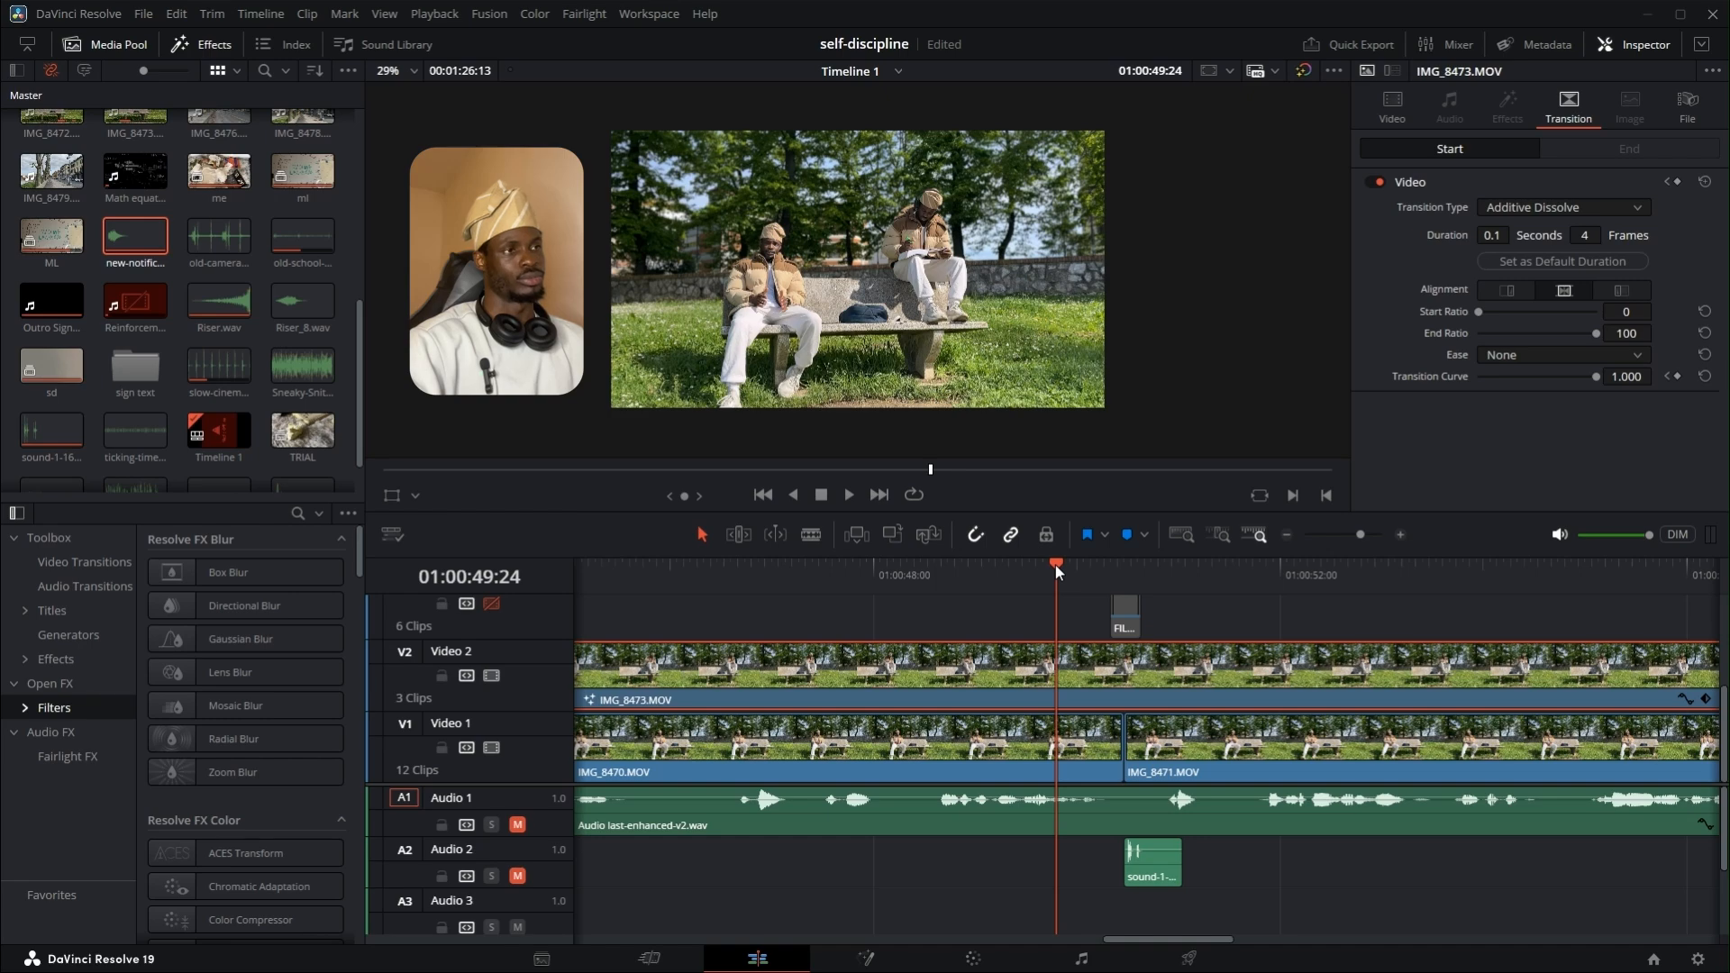
{"action": "left_click_drag", "start_coordinate": [1056, 565], "coordinate": [1203, 587]}
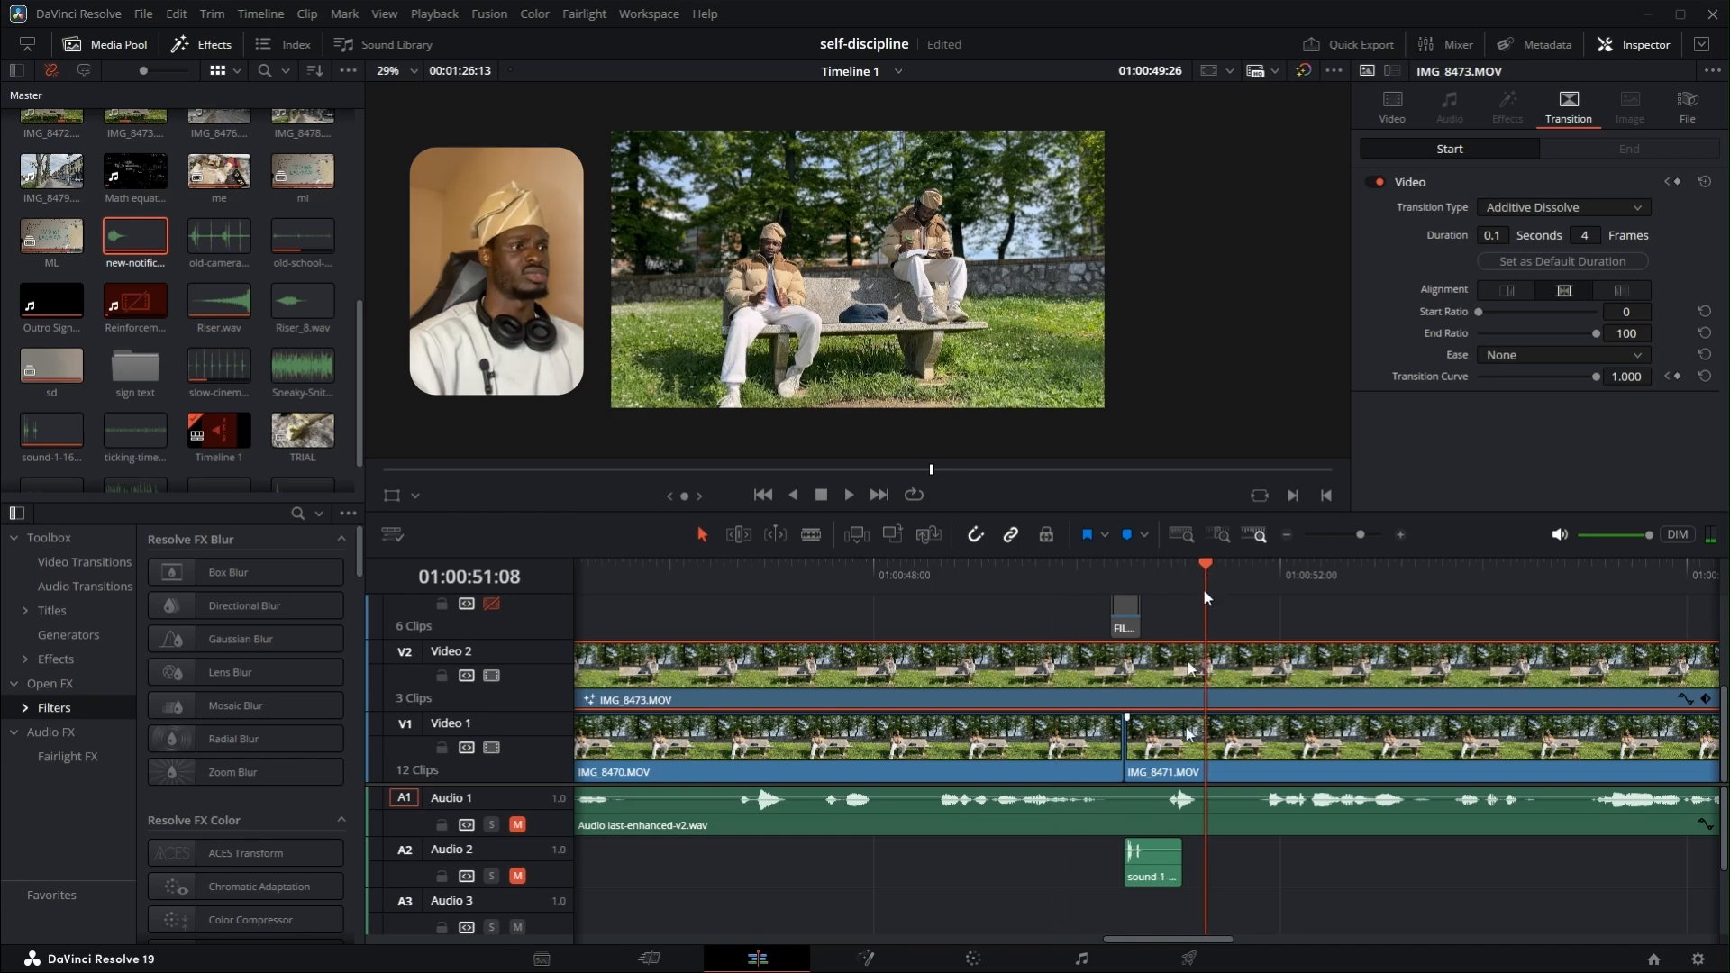
- Play the film burn cut from IMG_8470.MOV to IMG_8471.MOV, starting just before the overlay on Video 3
{"action": "left_click_drag", "start_coordinate": [1162, 938], "coordinate": [1180, 939]}
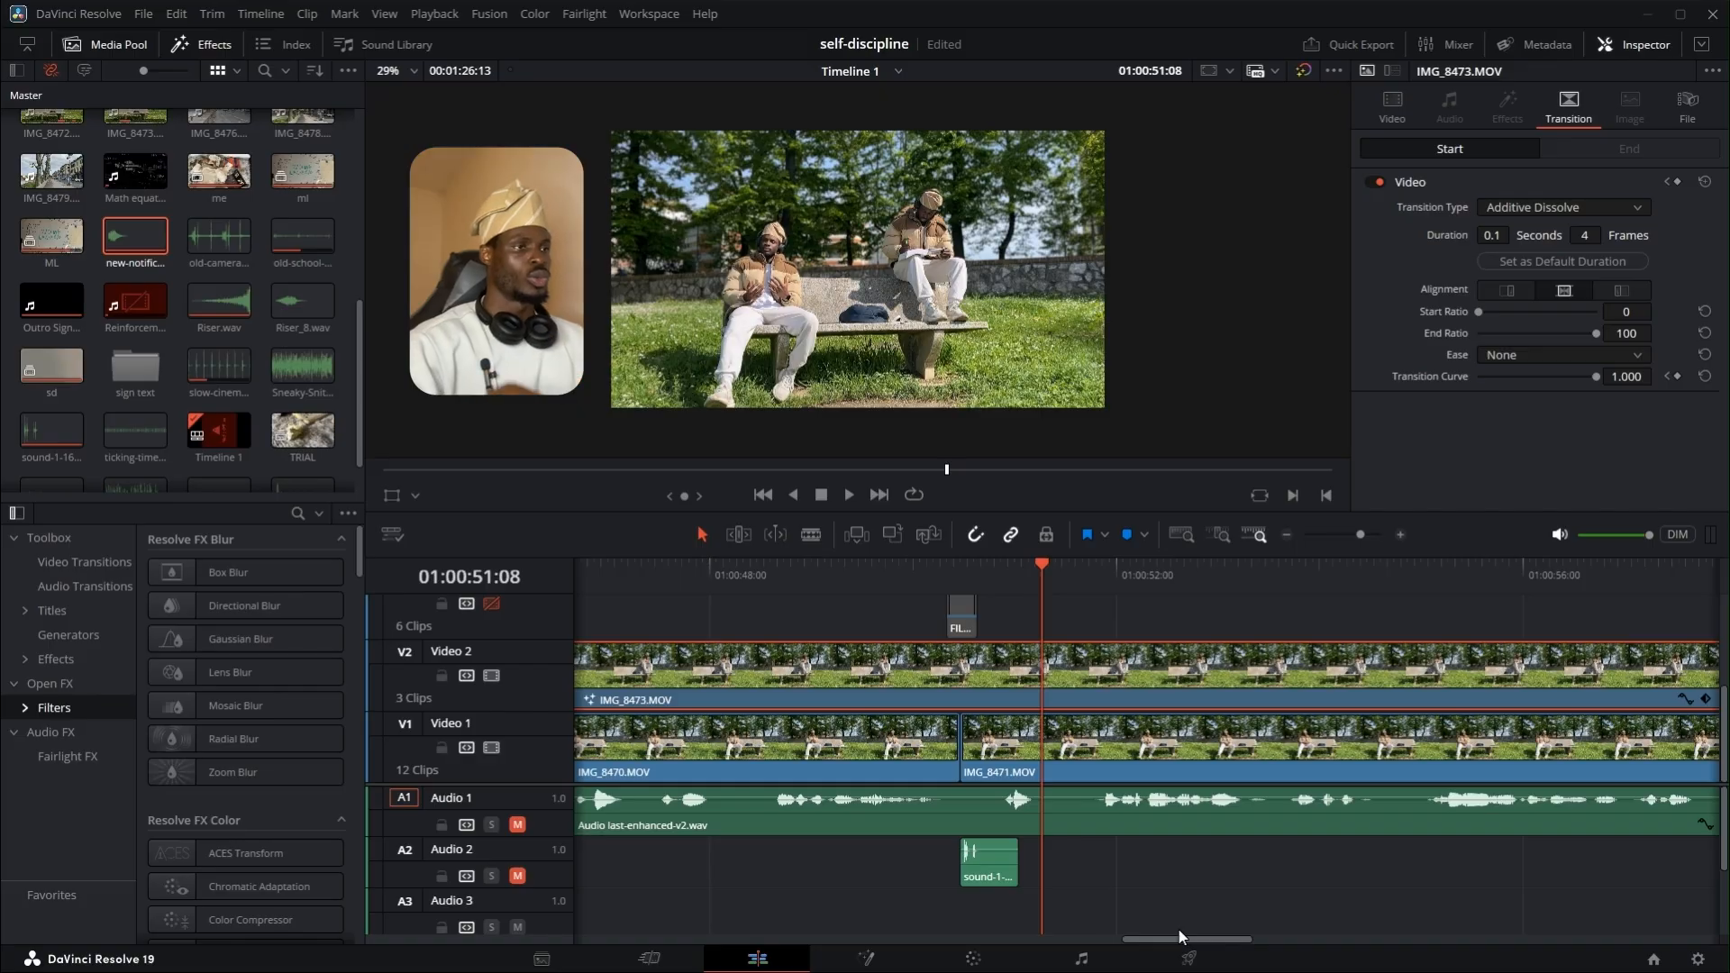
{"action": "left_click_drag", "start_coordinate": [1187, 944], "coordinate": [1191, 941]}
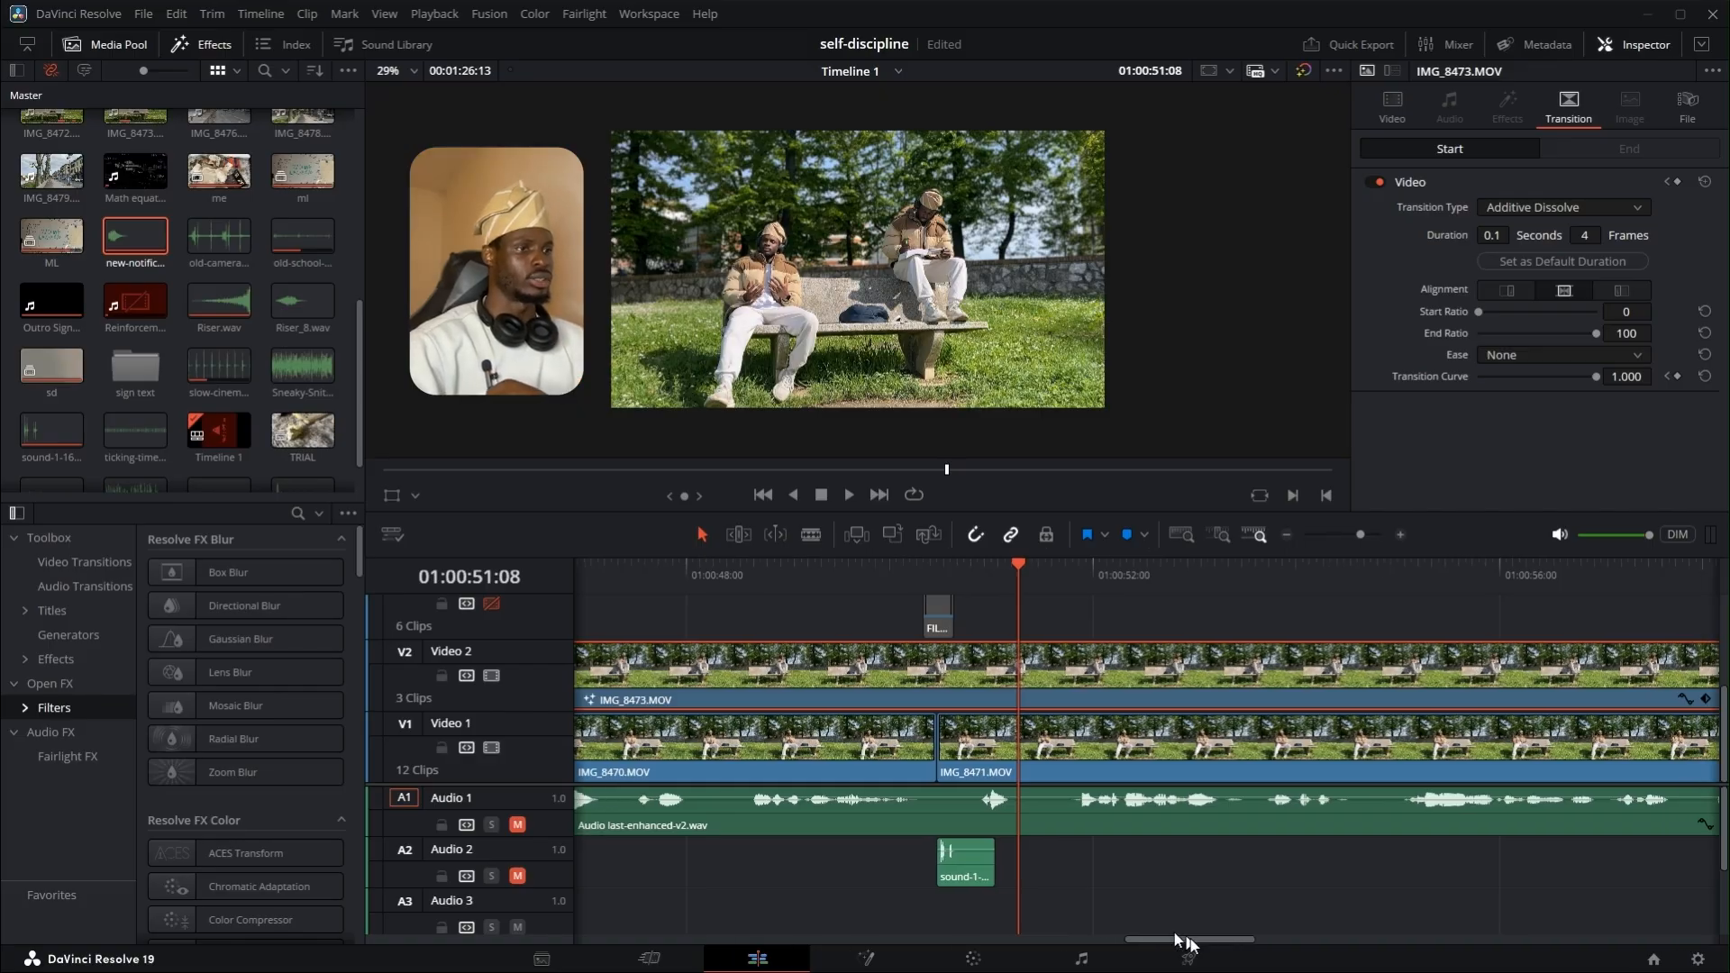
{"action": "left_click", "coordinate": [893, 571]}
{"action": "key", "text": "space"}
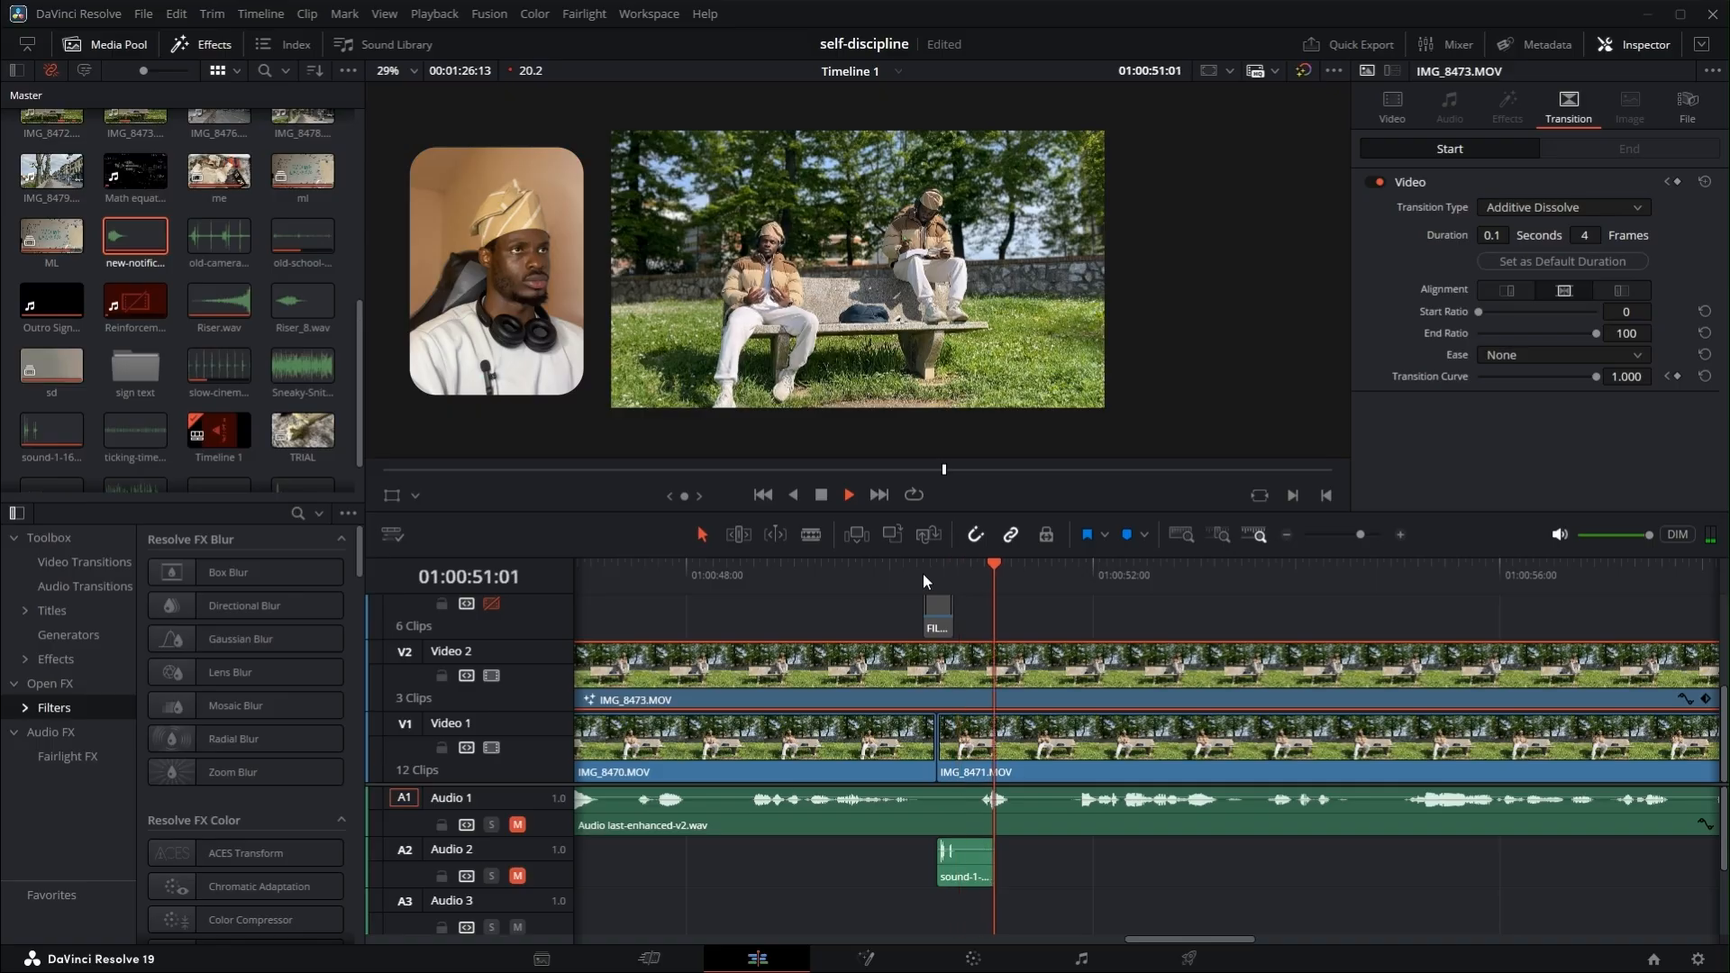
{"action": "key", "text": "space"}
- Unmute Audio 2 and replay the same cut to hear its sound effect
{"action": "left_click", "coordinate": [517, 875]}
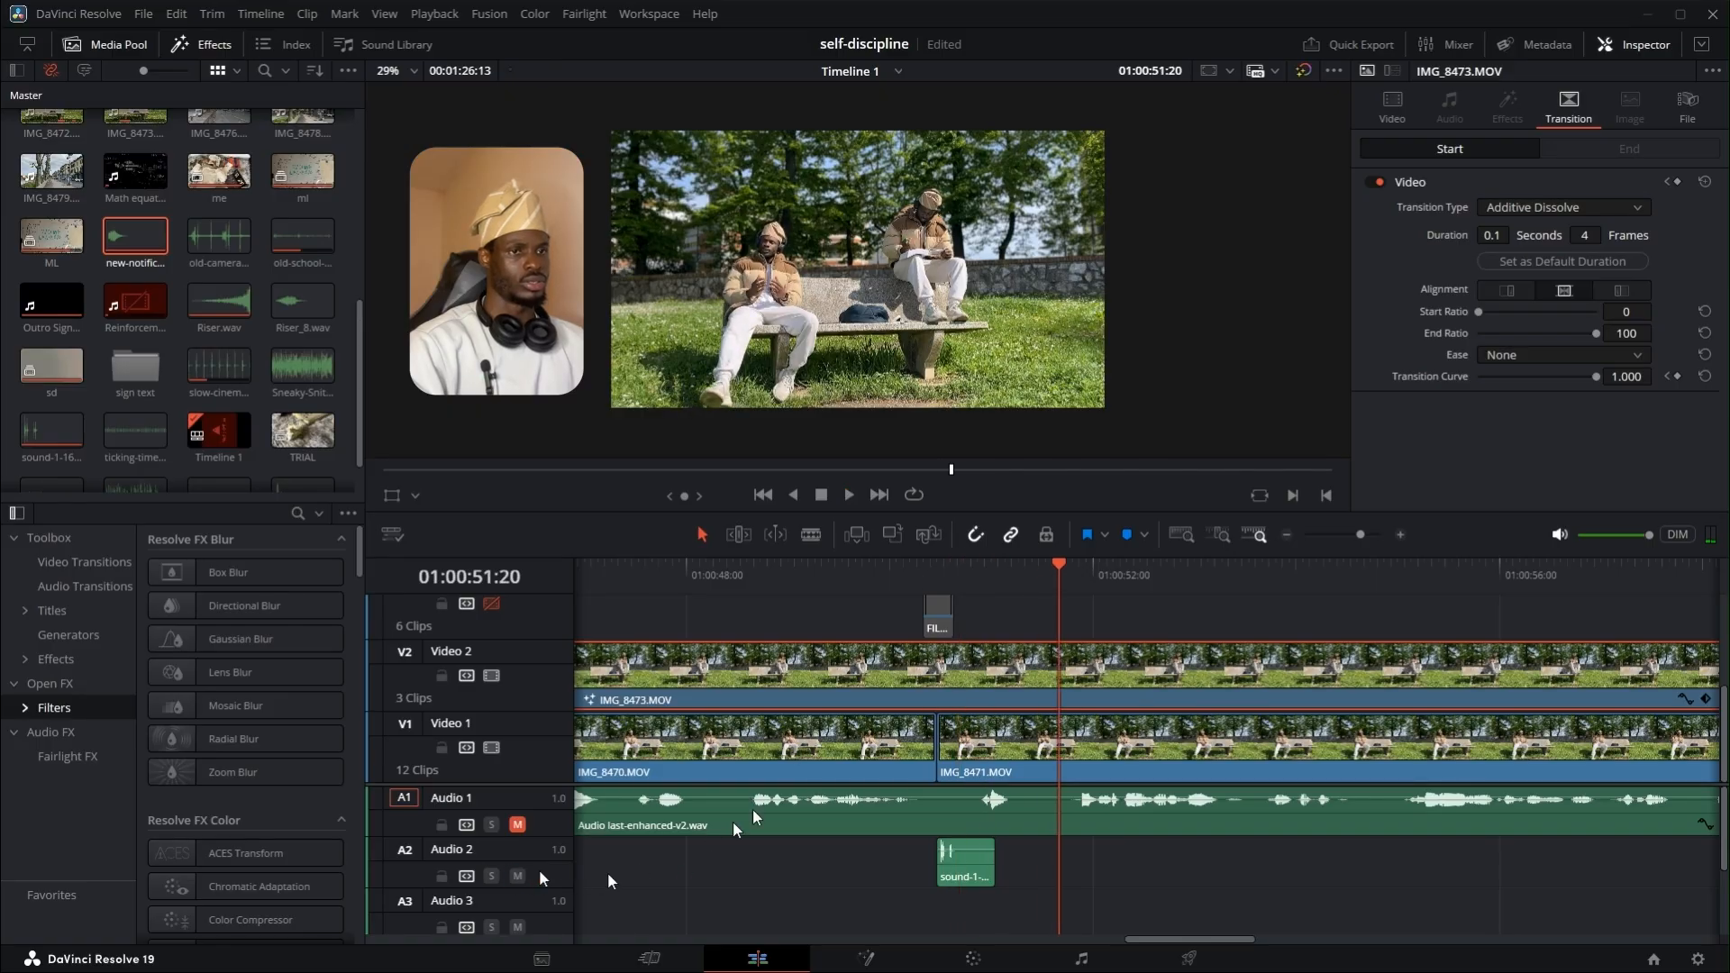
{"action": "left_click", "coordinate": [896, 574]}
{"action": "key", "text": "space"}
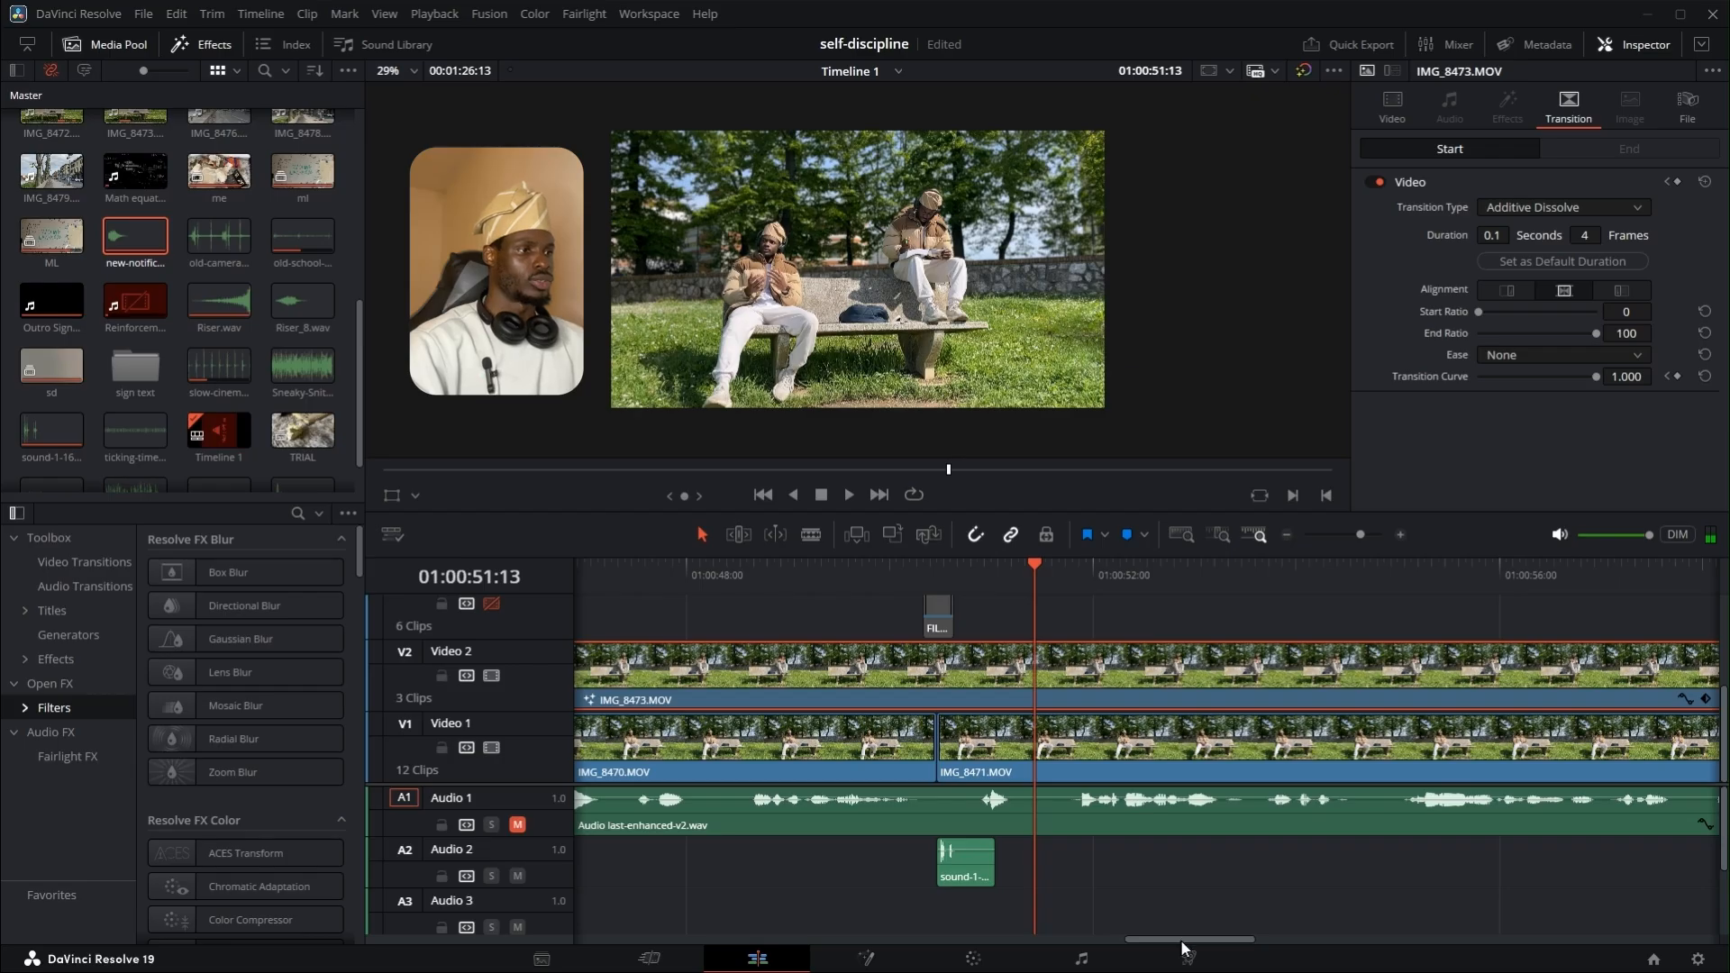
- Select the FILMBURN_HARD_006.mp4 overlay above the cut between IMG_8471.MOV and IMG_8472.MOV to view its settings
{"action": "left_click_drag", "start_coordinate": [1183, 938], "coordinate": [1265, 950]}
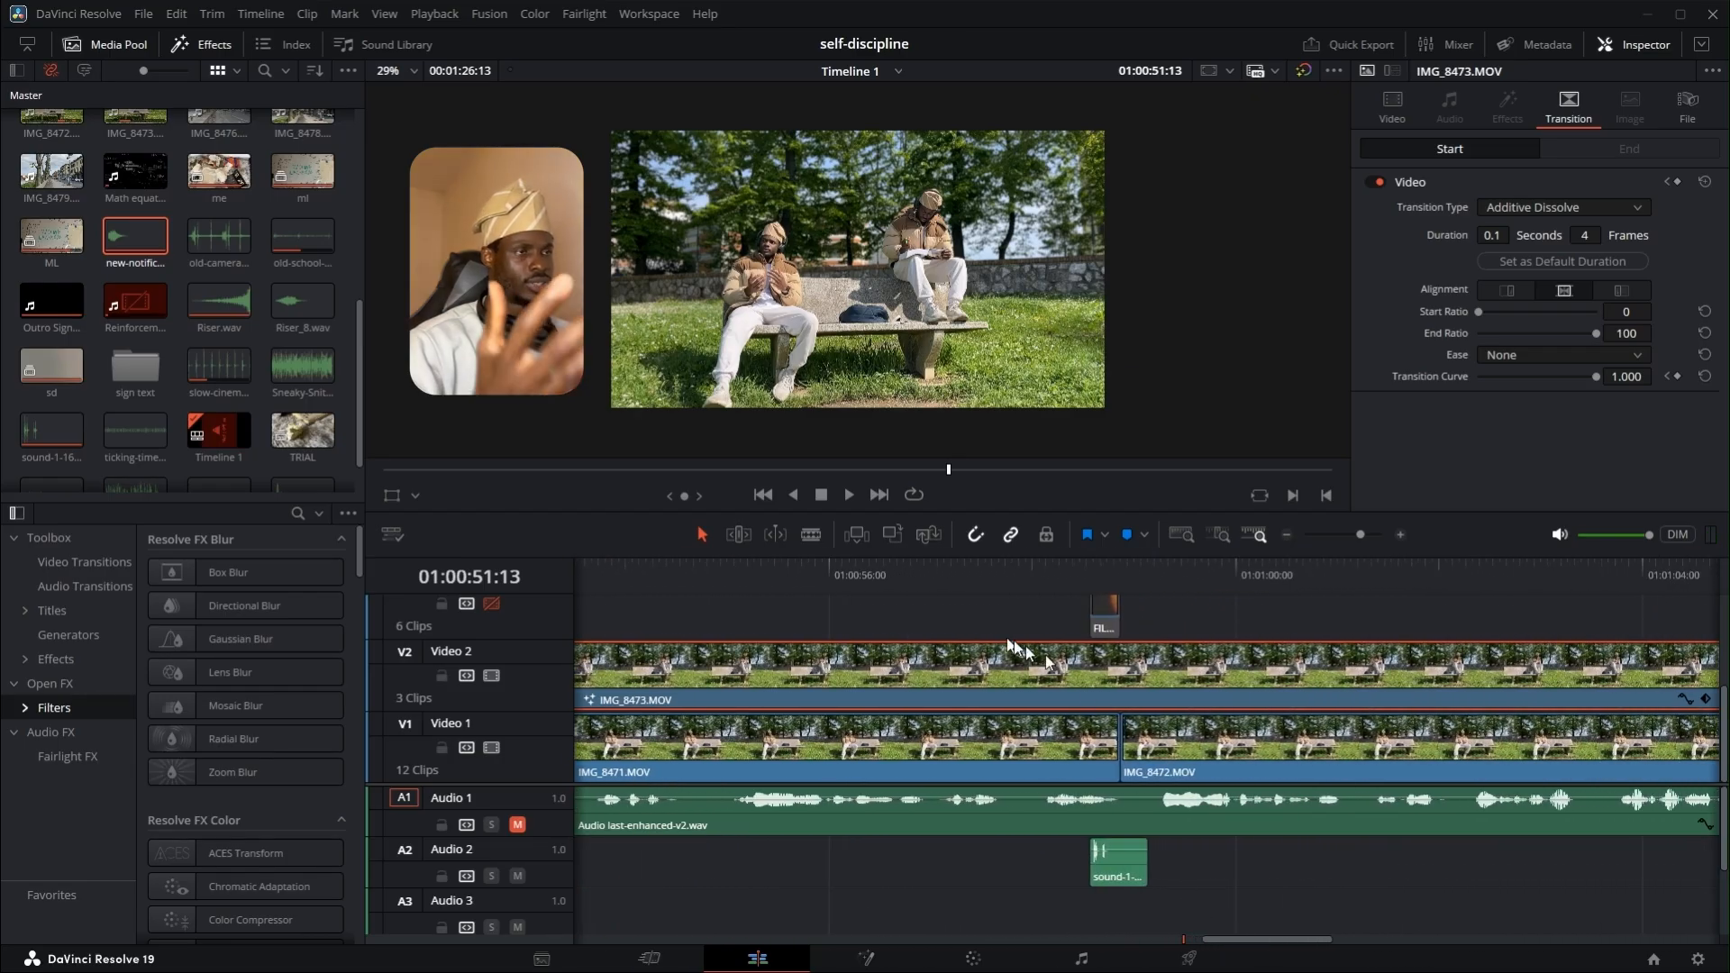
{"action": "left_click", "coordinate": [1104, 611]}
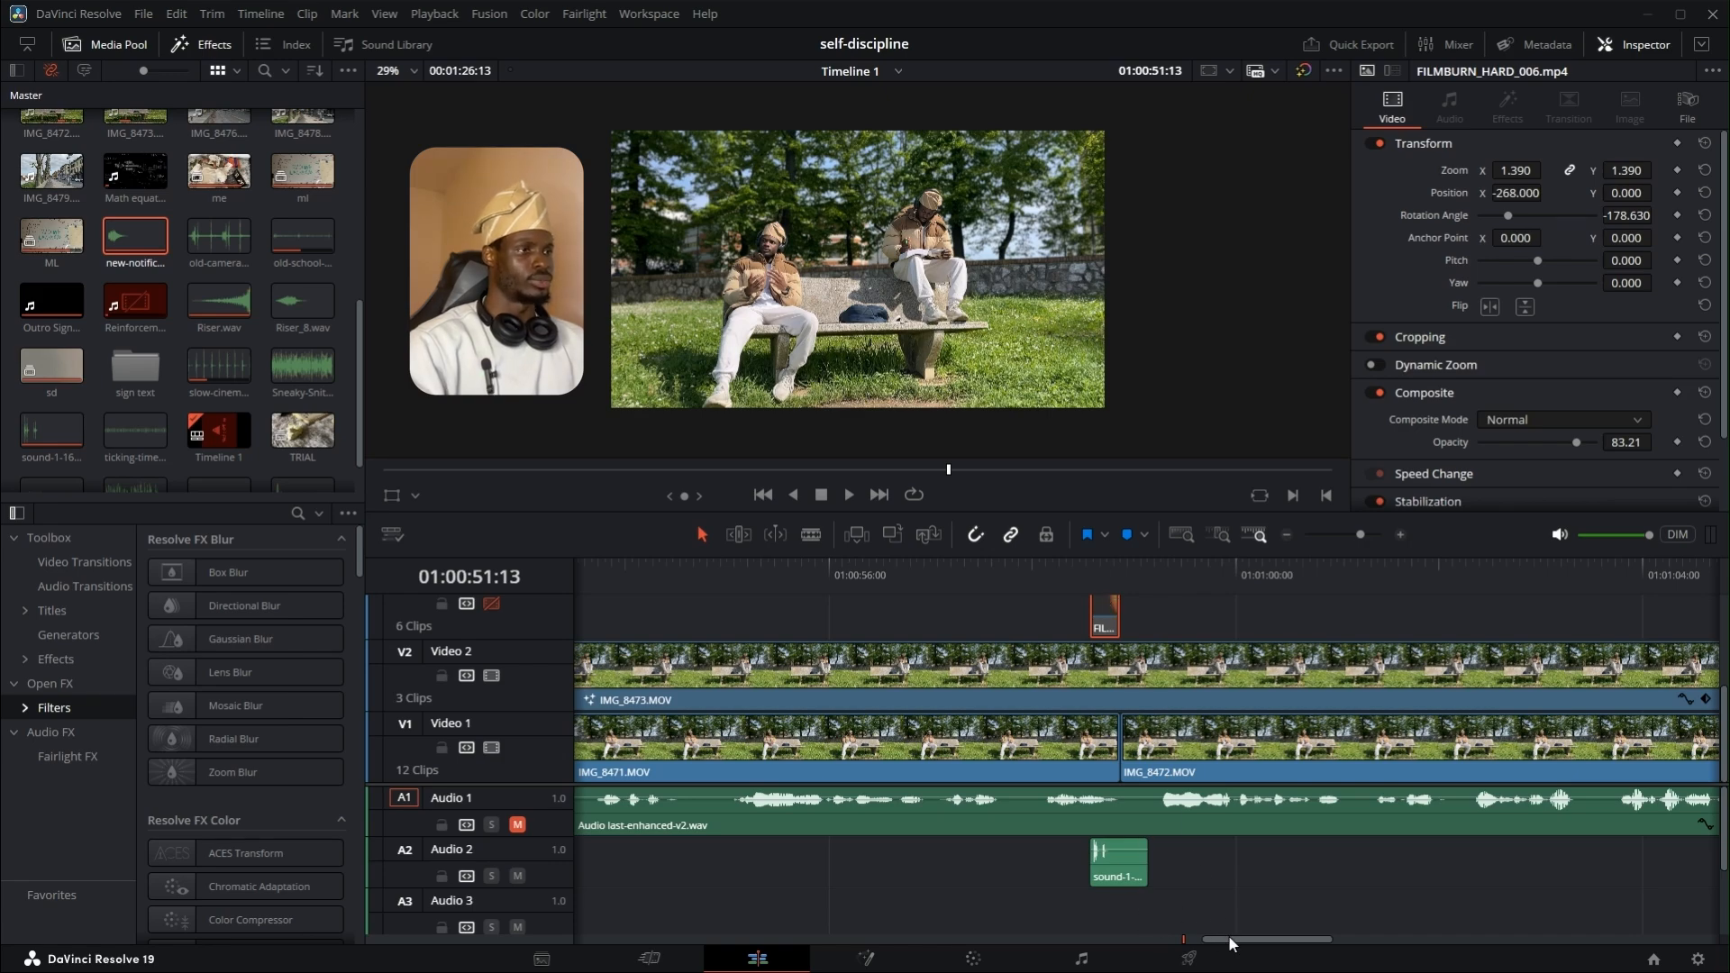
{"action": "mouse_move", "coordinate": [1228, 935]}
{"action": "left_mouse_down"}
{"action": "mouse_move", "coordinate": [1287, 938]}
{"action": "mouse_move", "coordinate": [1209, 941]}
{"action": "mouse_move", "coordinate": [1223, 928]}
{"action": "left_mouse_up"}
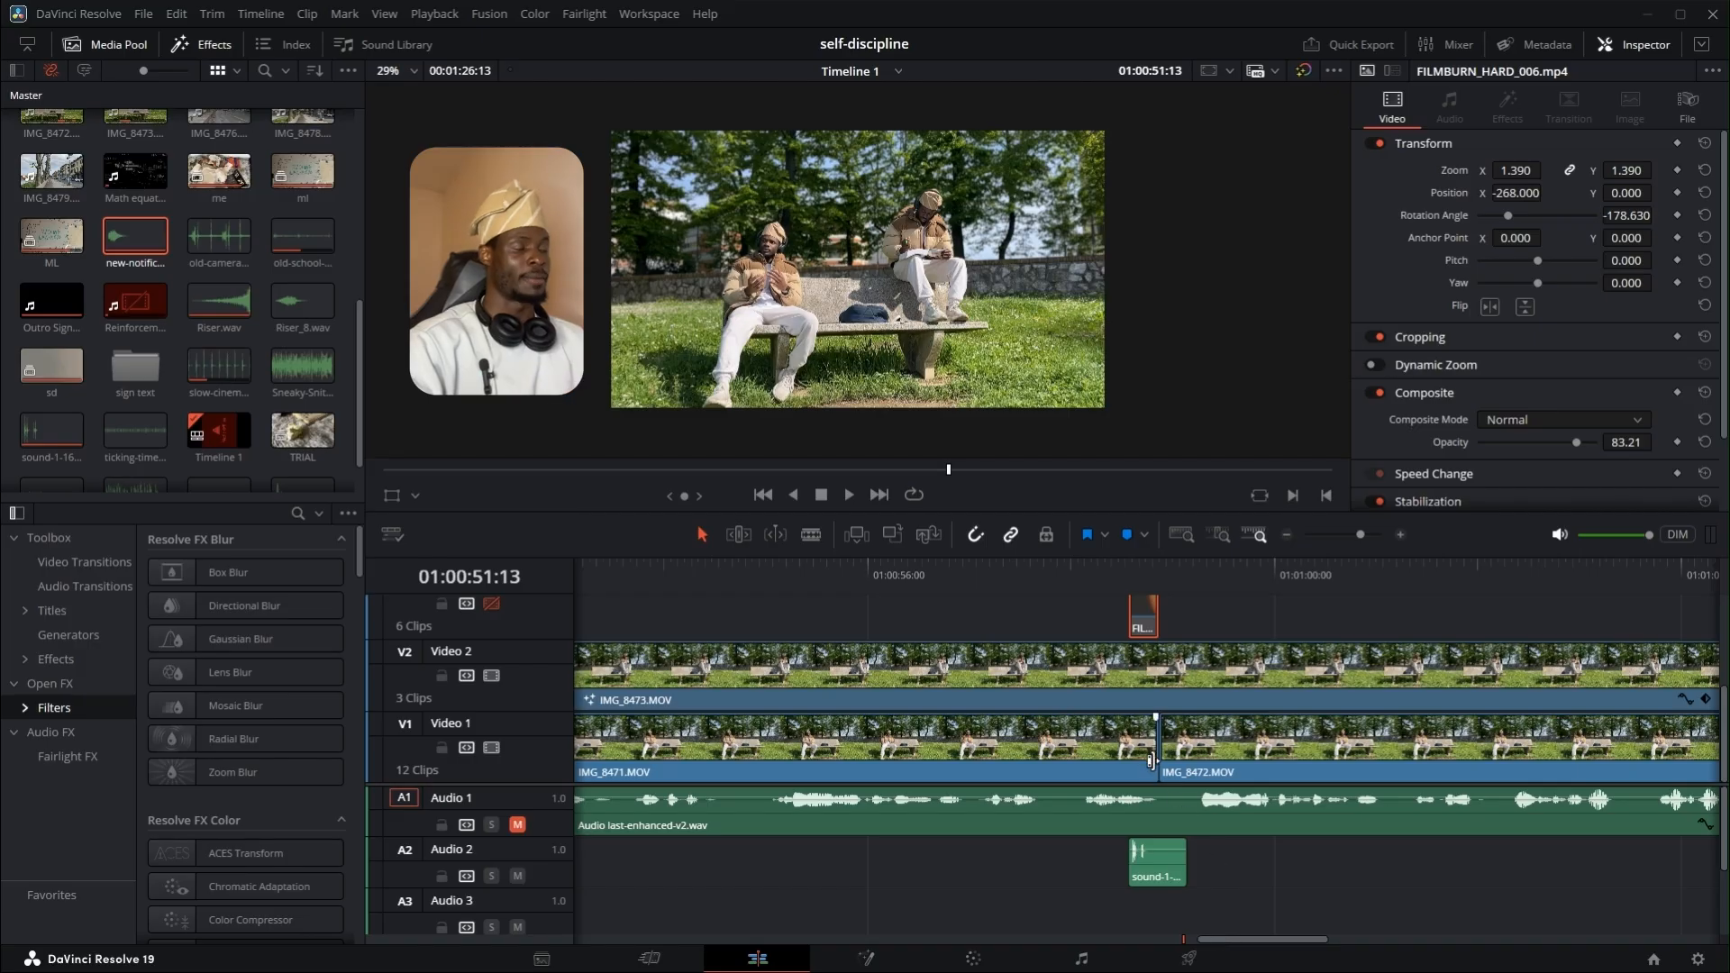
- Scrub to 01:01:25:05 near the timeline's end and play the change from the bench shot to the outro
{"action": "left_click_drag", "start_coordinate": [1234, 935], "coordinate": [1513, 896]}
{"action": "left_click", "coordinate": [1234, 574]}
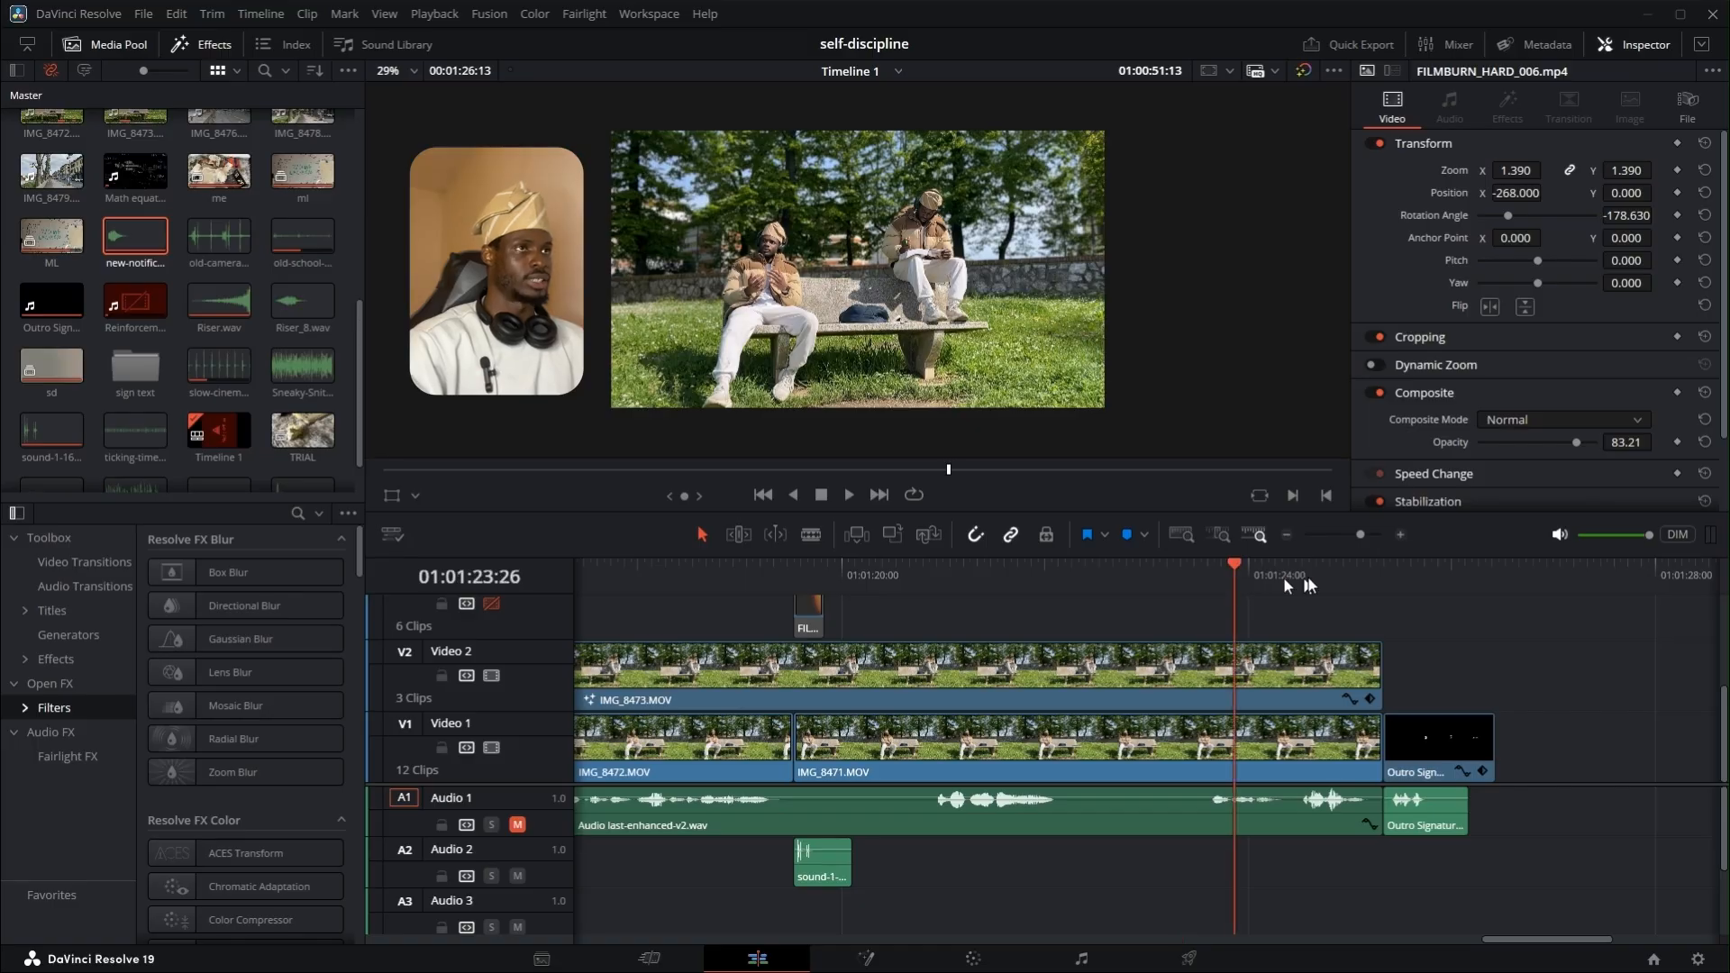
{"action": "left_click", "coordinate": [1305, 567]}
{"action": "left_click_drag", "start_coordinate": [1321, 572], "coordinate": [1367, 576]}
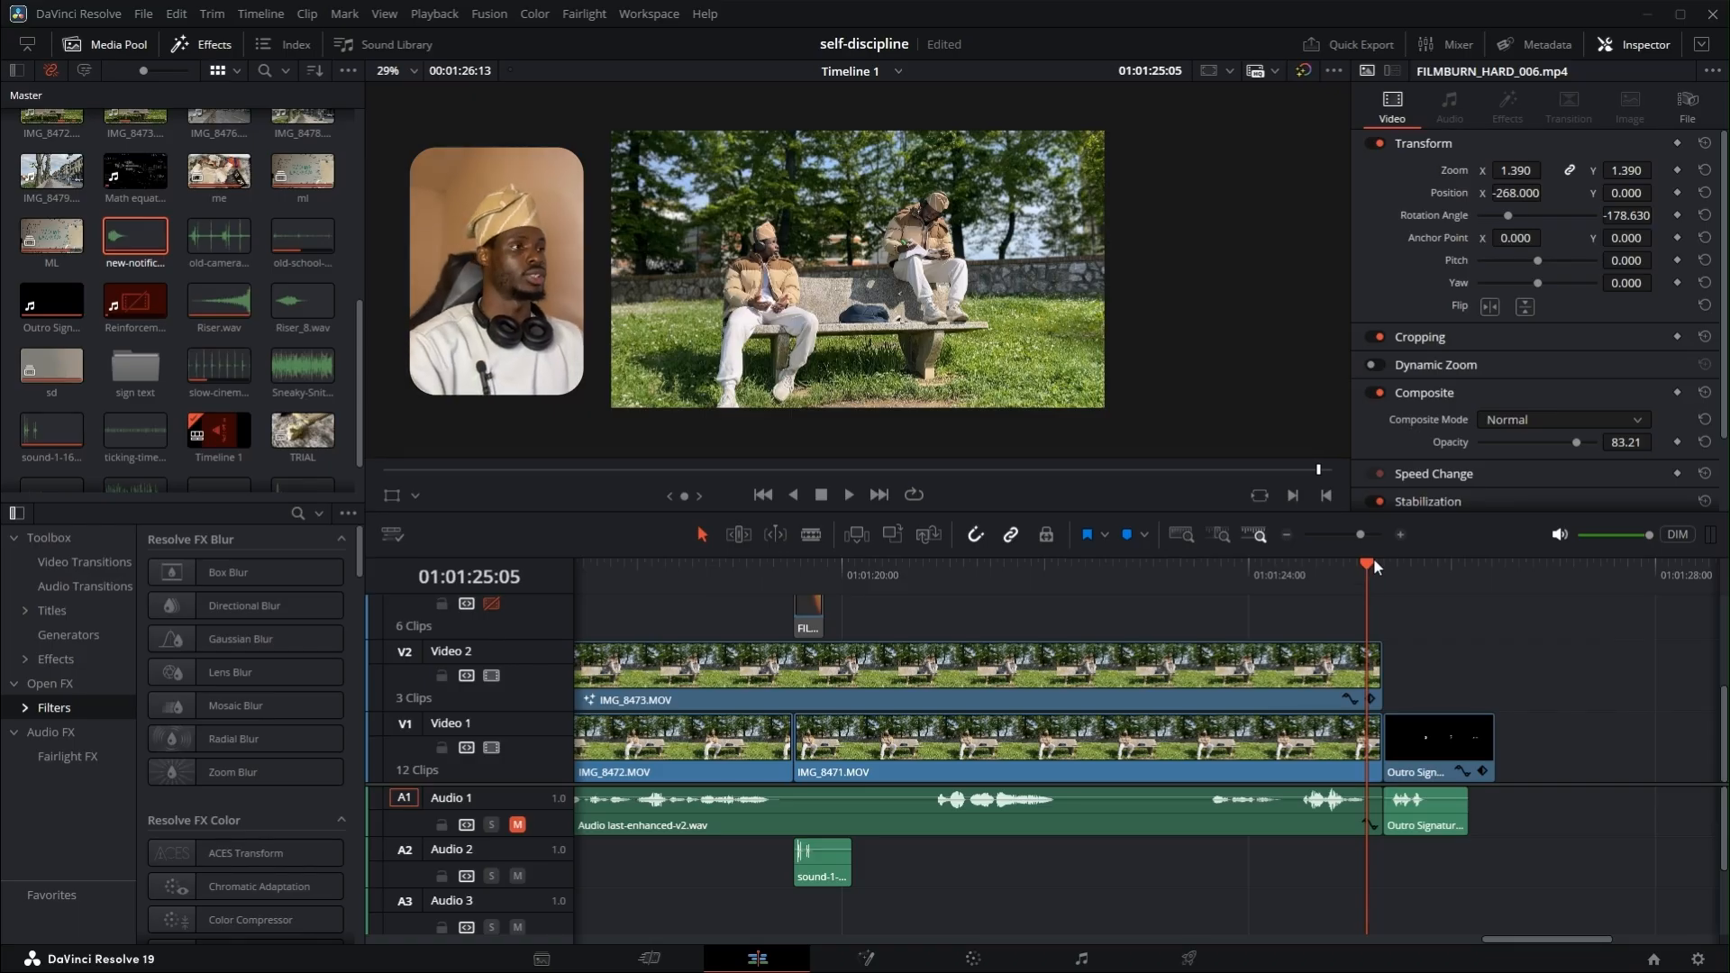
{"action": "key", "text": "space"}
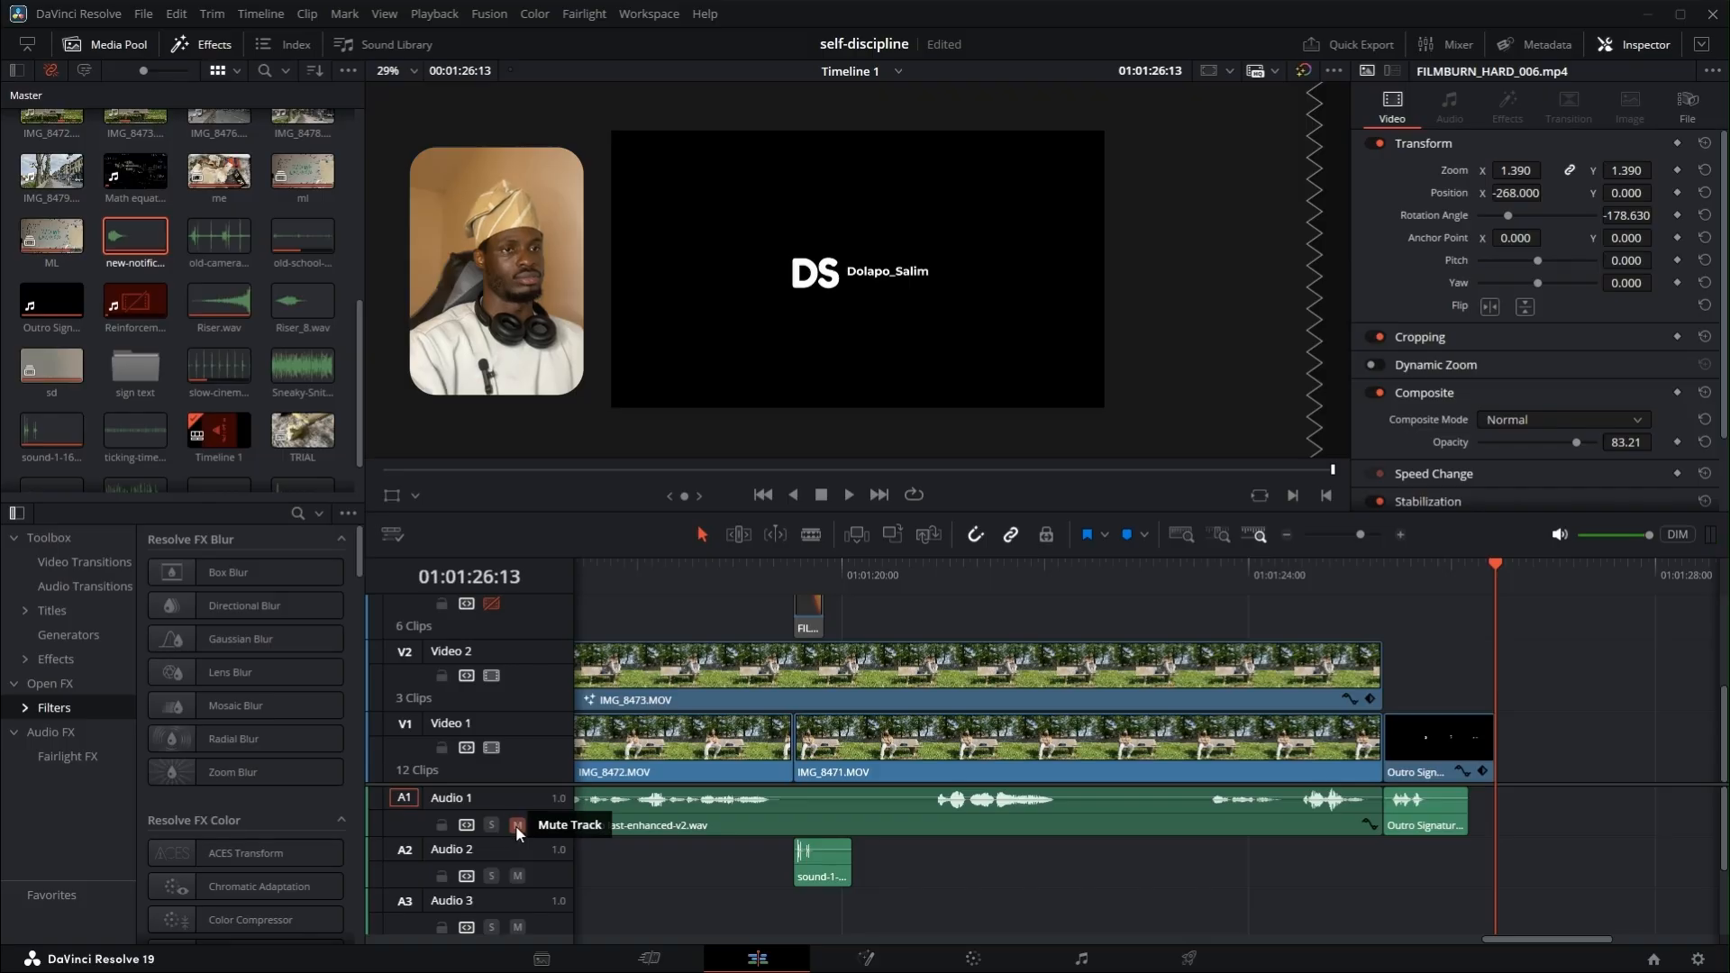
- Unmute Audio 1 and replay the outro with its sound from 01:01:25:07 and from slightly earlier
{"action": "left_click", "coordinate": [516, 824]}
{"action": "left_click", "coordinate": [1371, 583]}
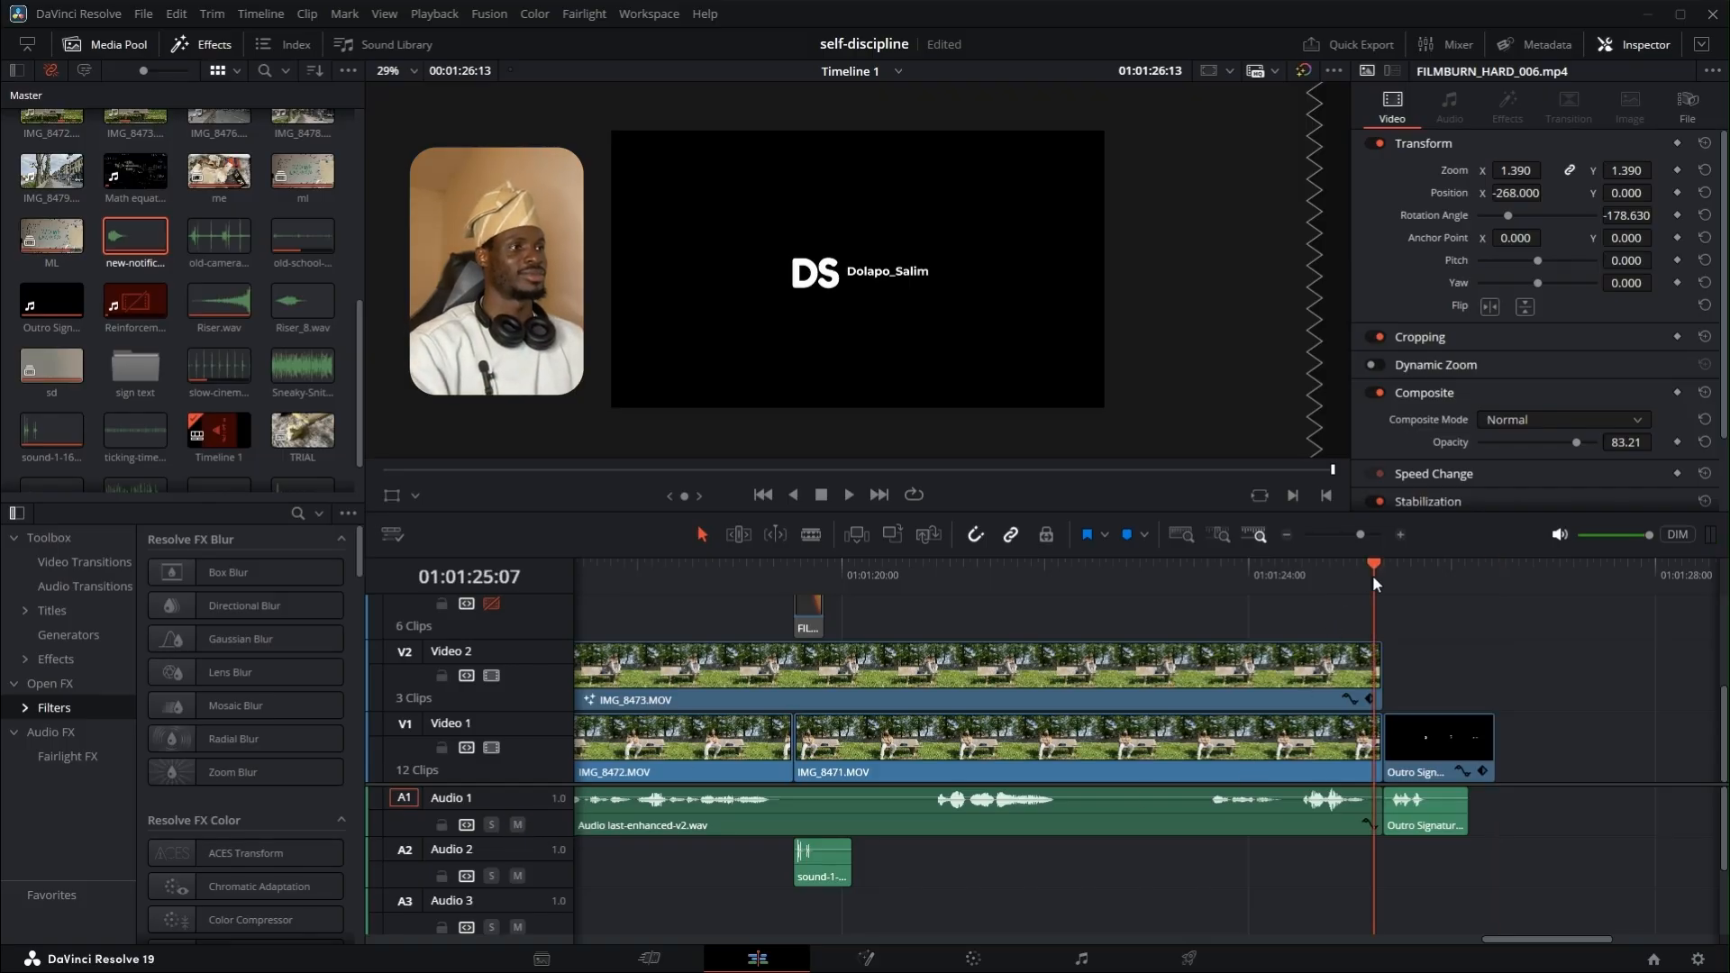
{"action": "key", "text": "space"}
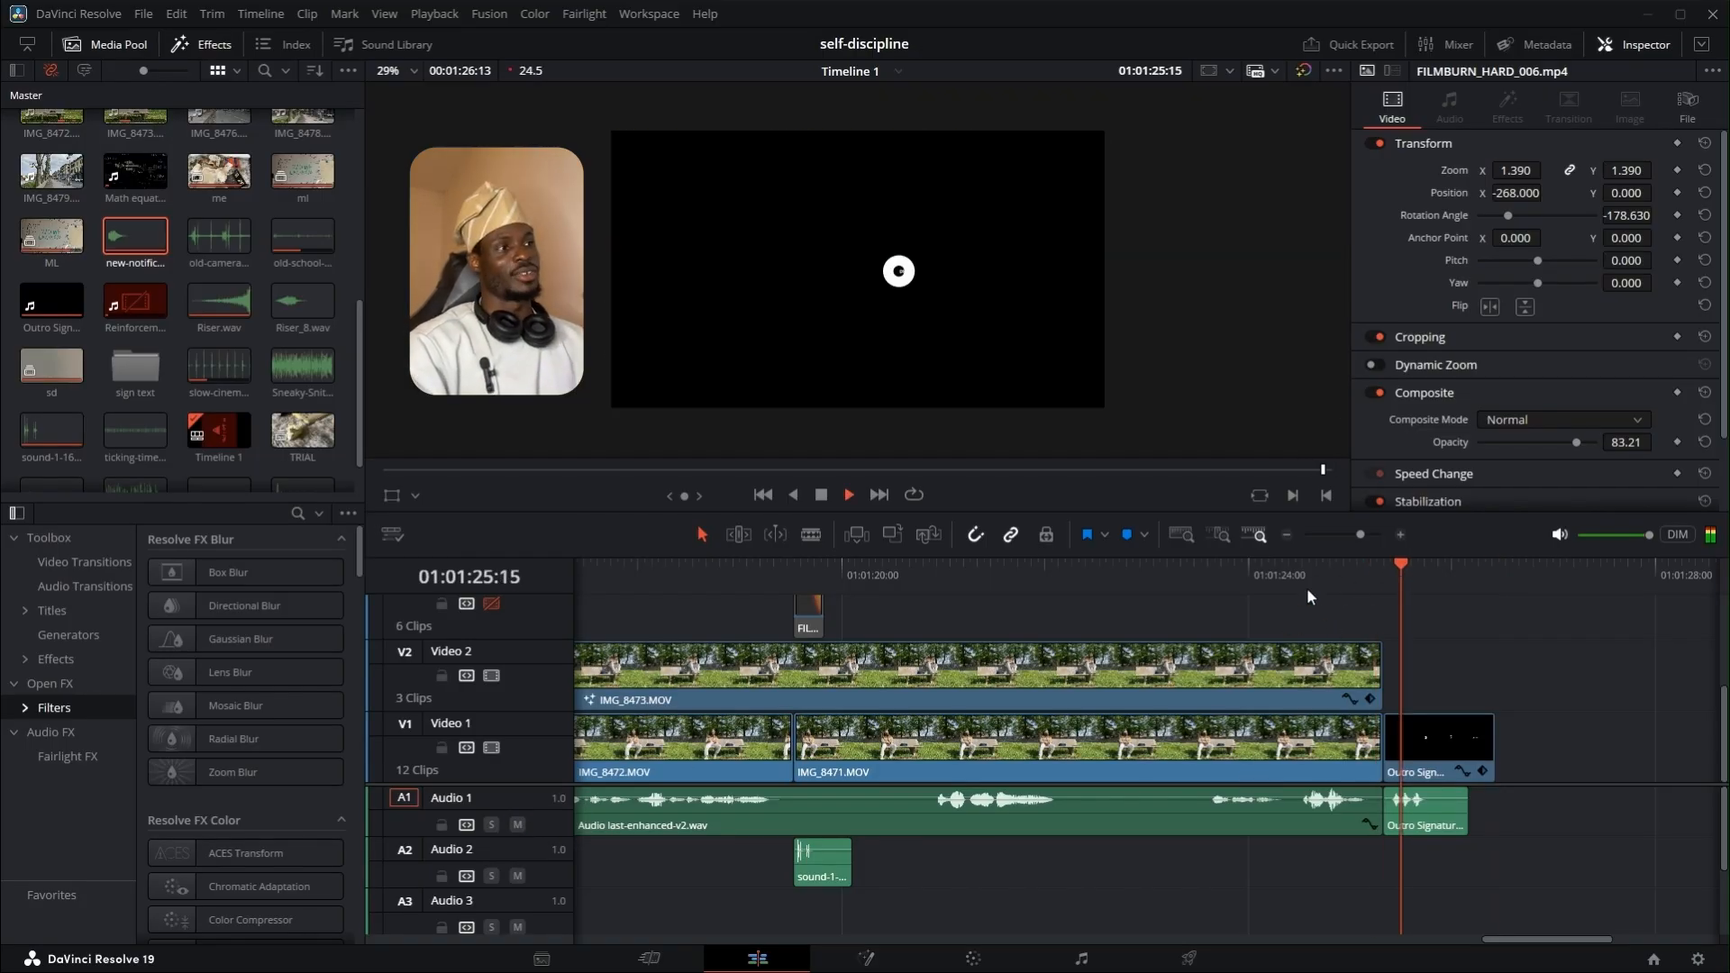
{"action": "left_click", "coordinate": [1306, 587]}
{"action": "key", "text": "space"}
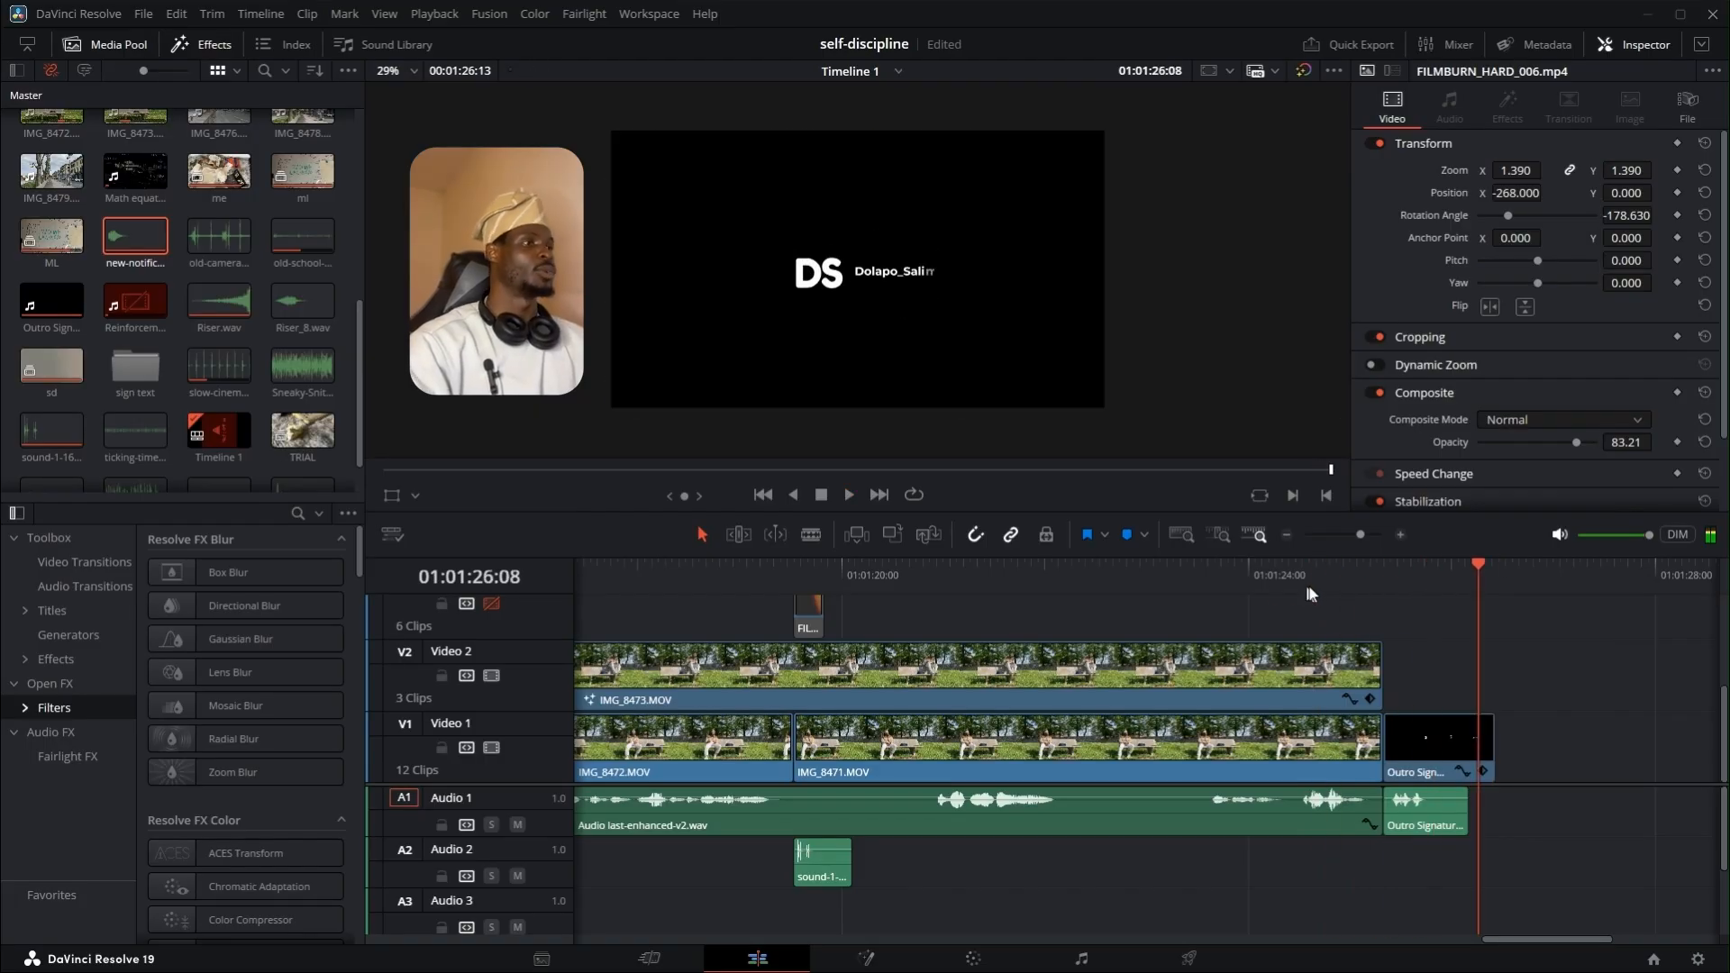
- Replay the final bench section from around 01:01:23 to hear its dialogue, stopping at 01:01:24:14
{"action": "left_click", "coordinate": [1221, 582]}
{"action": "key", "text": "space"}
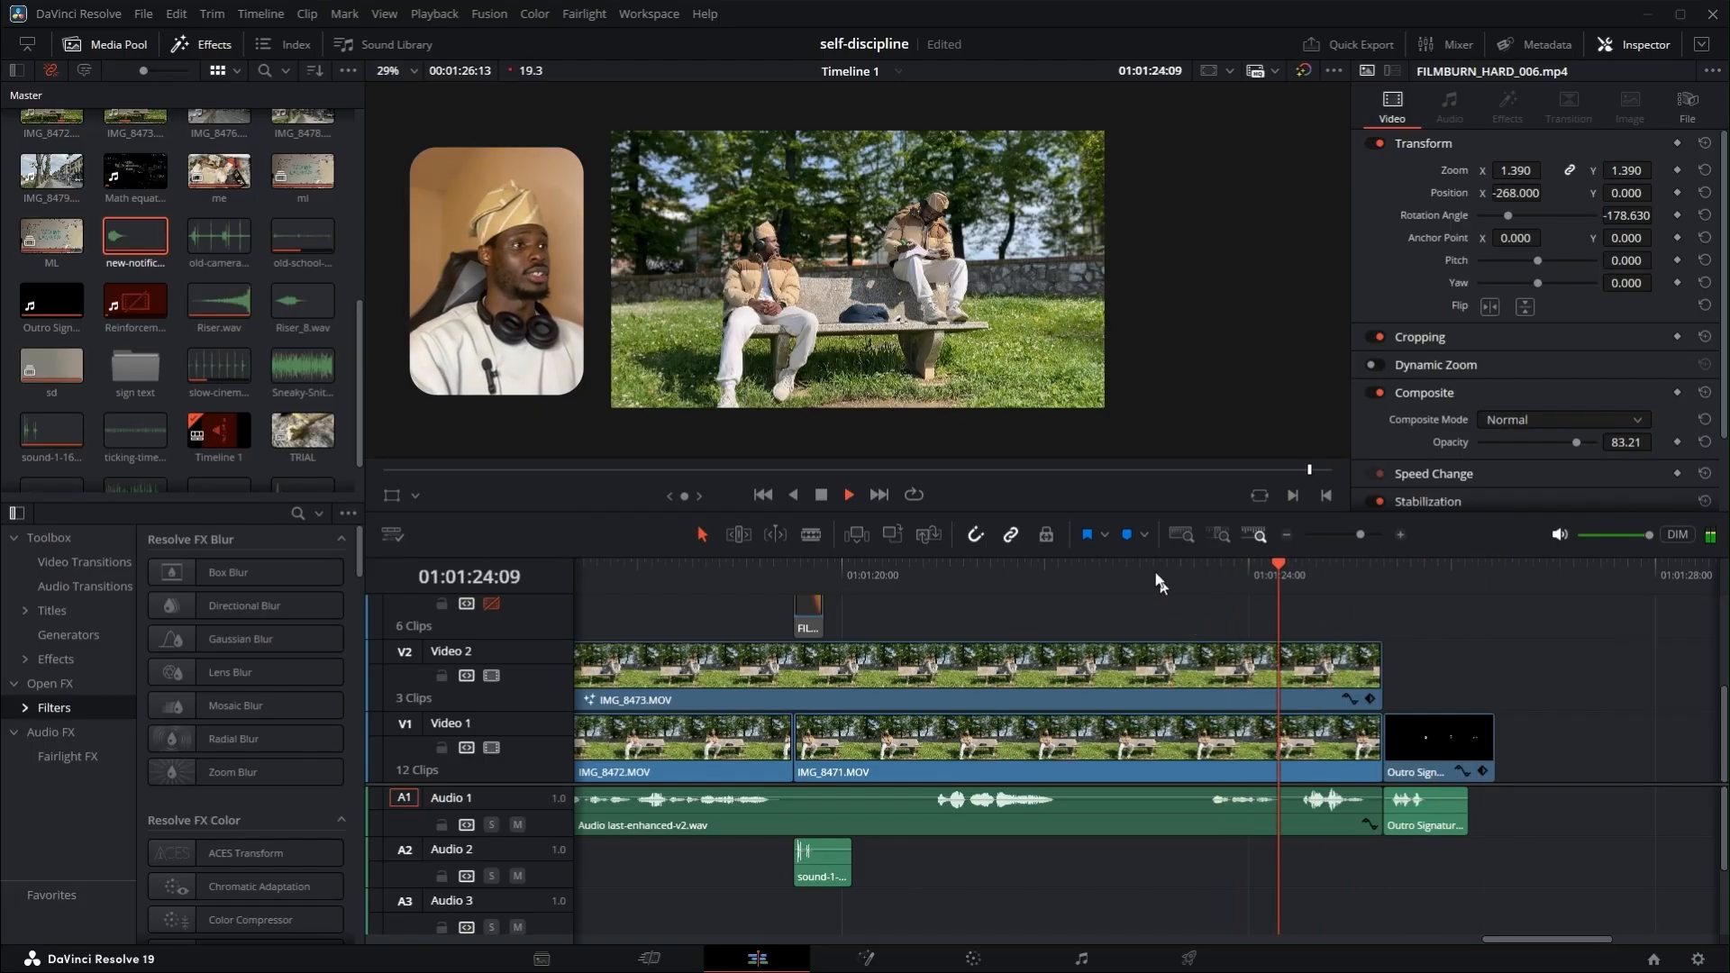
{"action": "left_click", "coordinate": [1152, 577]}
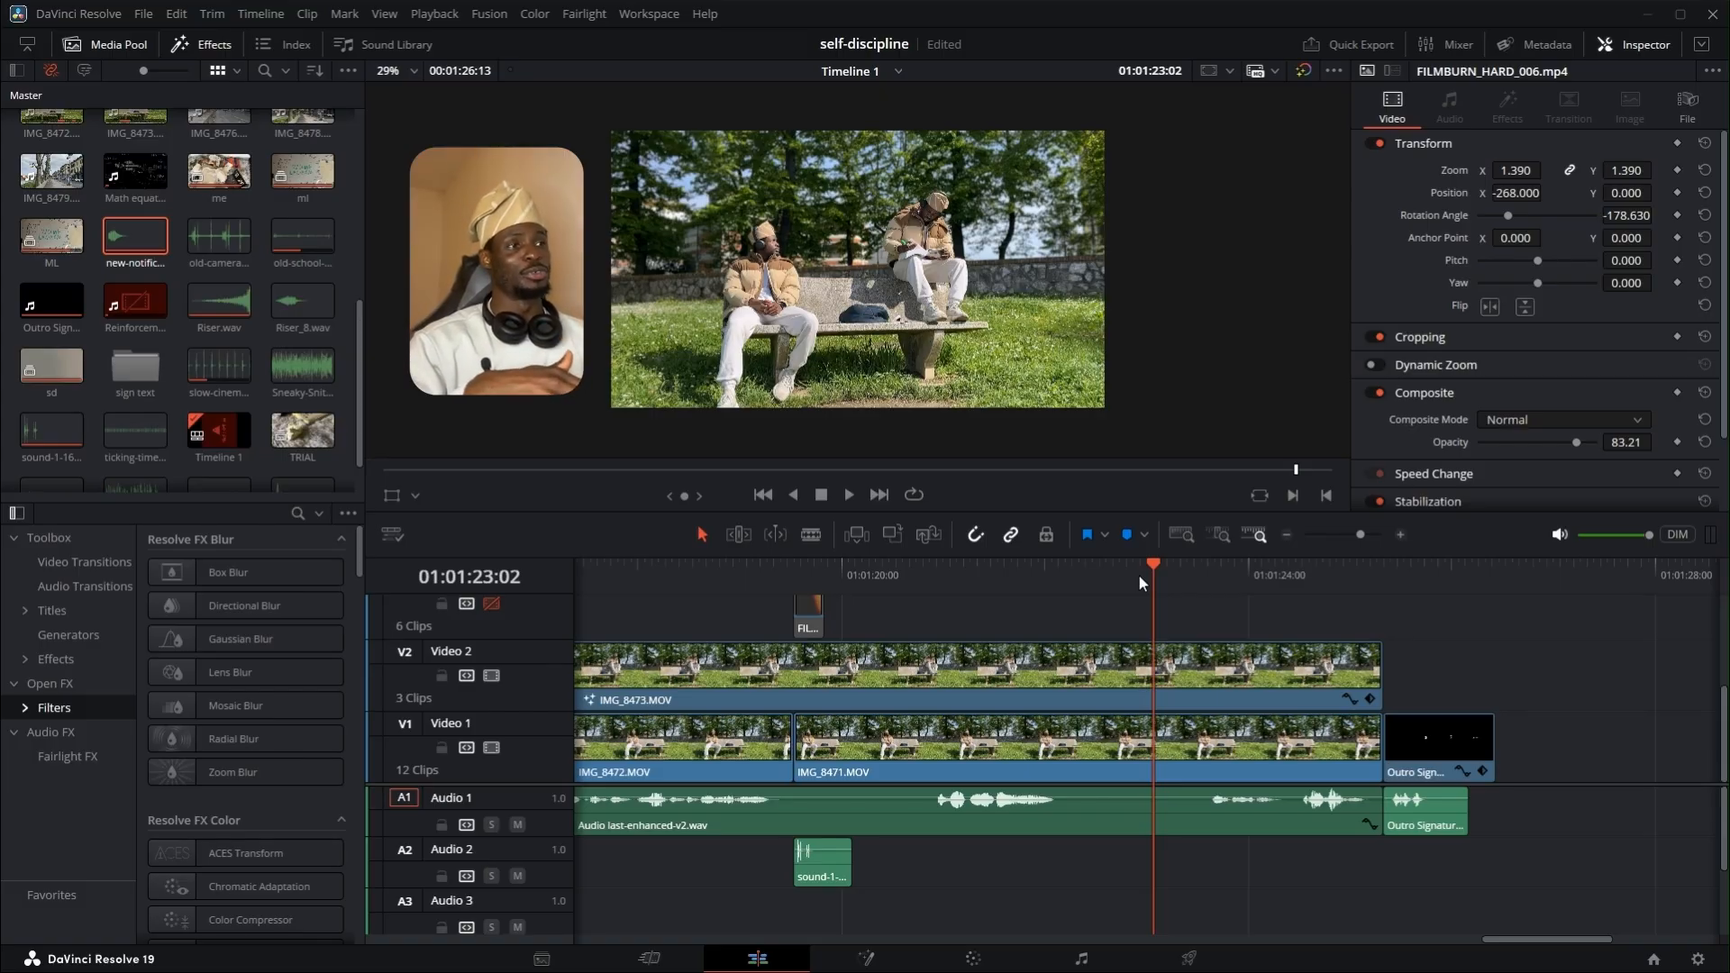
{"action": "left_click", "coordinate": [1138, 575]}
{"action": "key", "text": "space"}
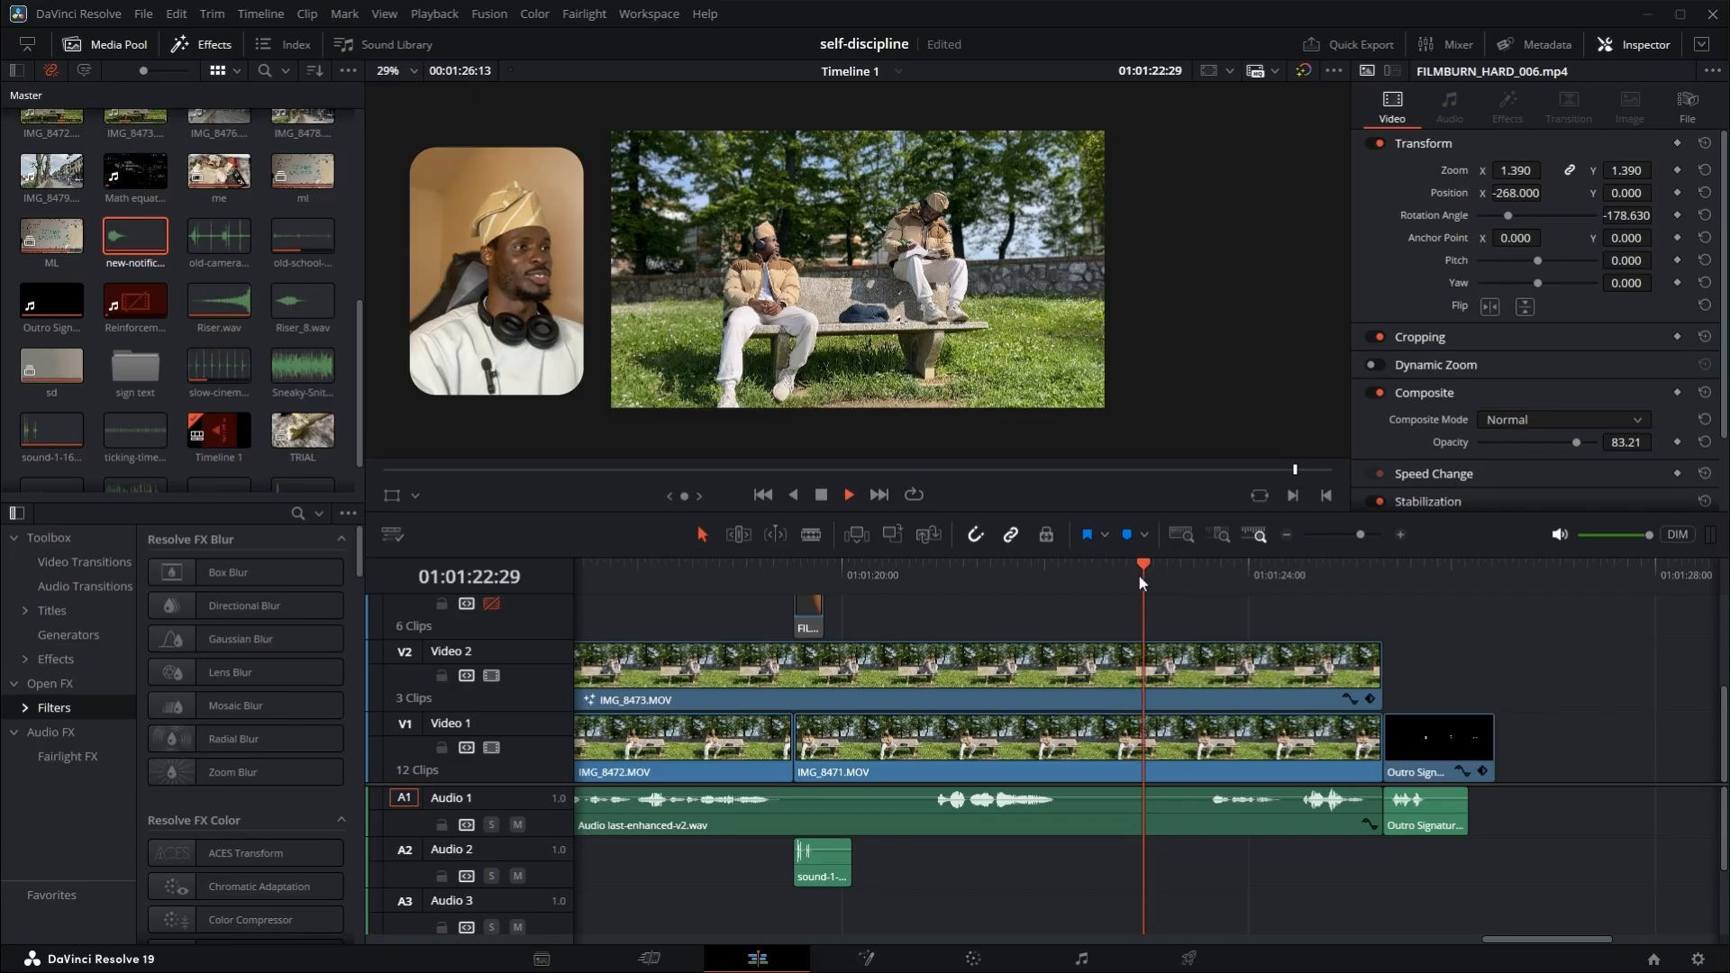
{"action": "key", "text": "space"}
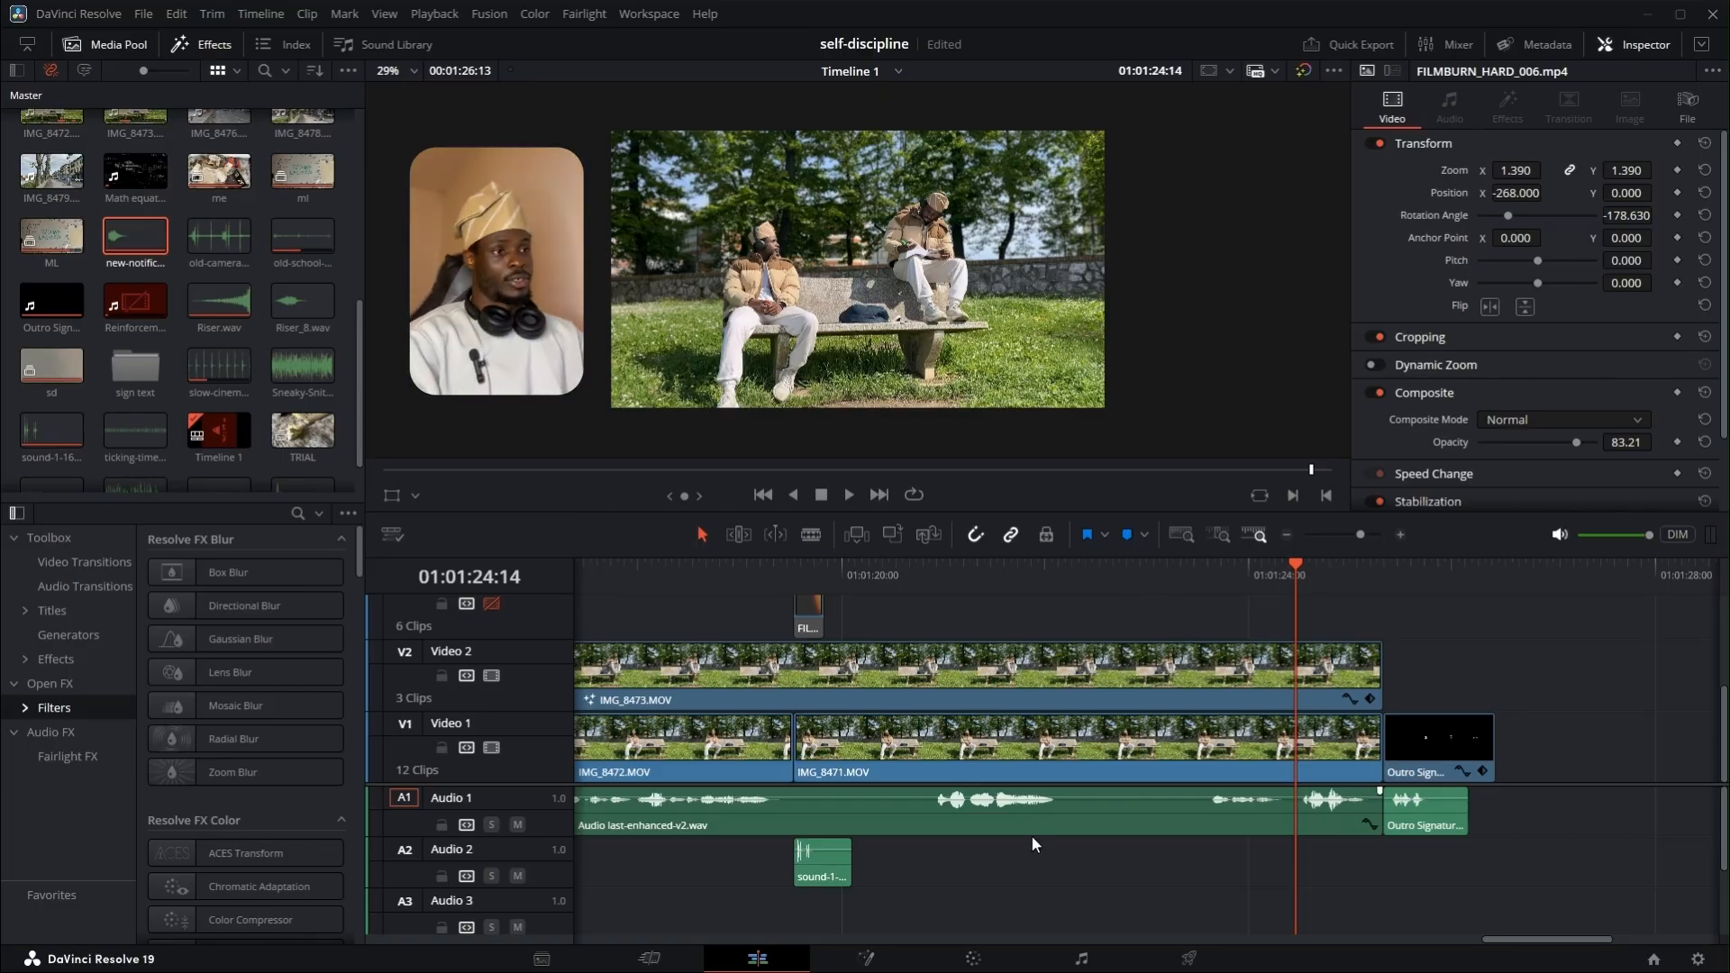
- Fit the complete edit in the timeline with compact tracks showing V1–V5 and A1–A5, and save the project
{"action": "left_click", "coordinate": [1007, 867]}
{"action": "key", "text": "shift+z"}
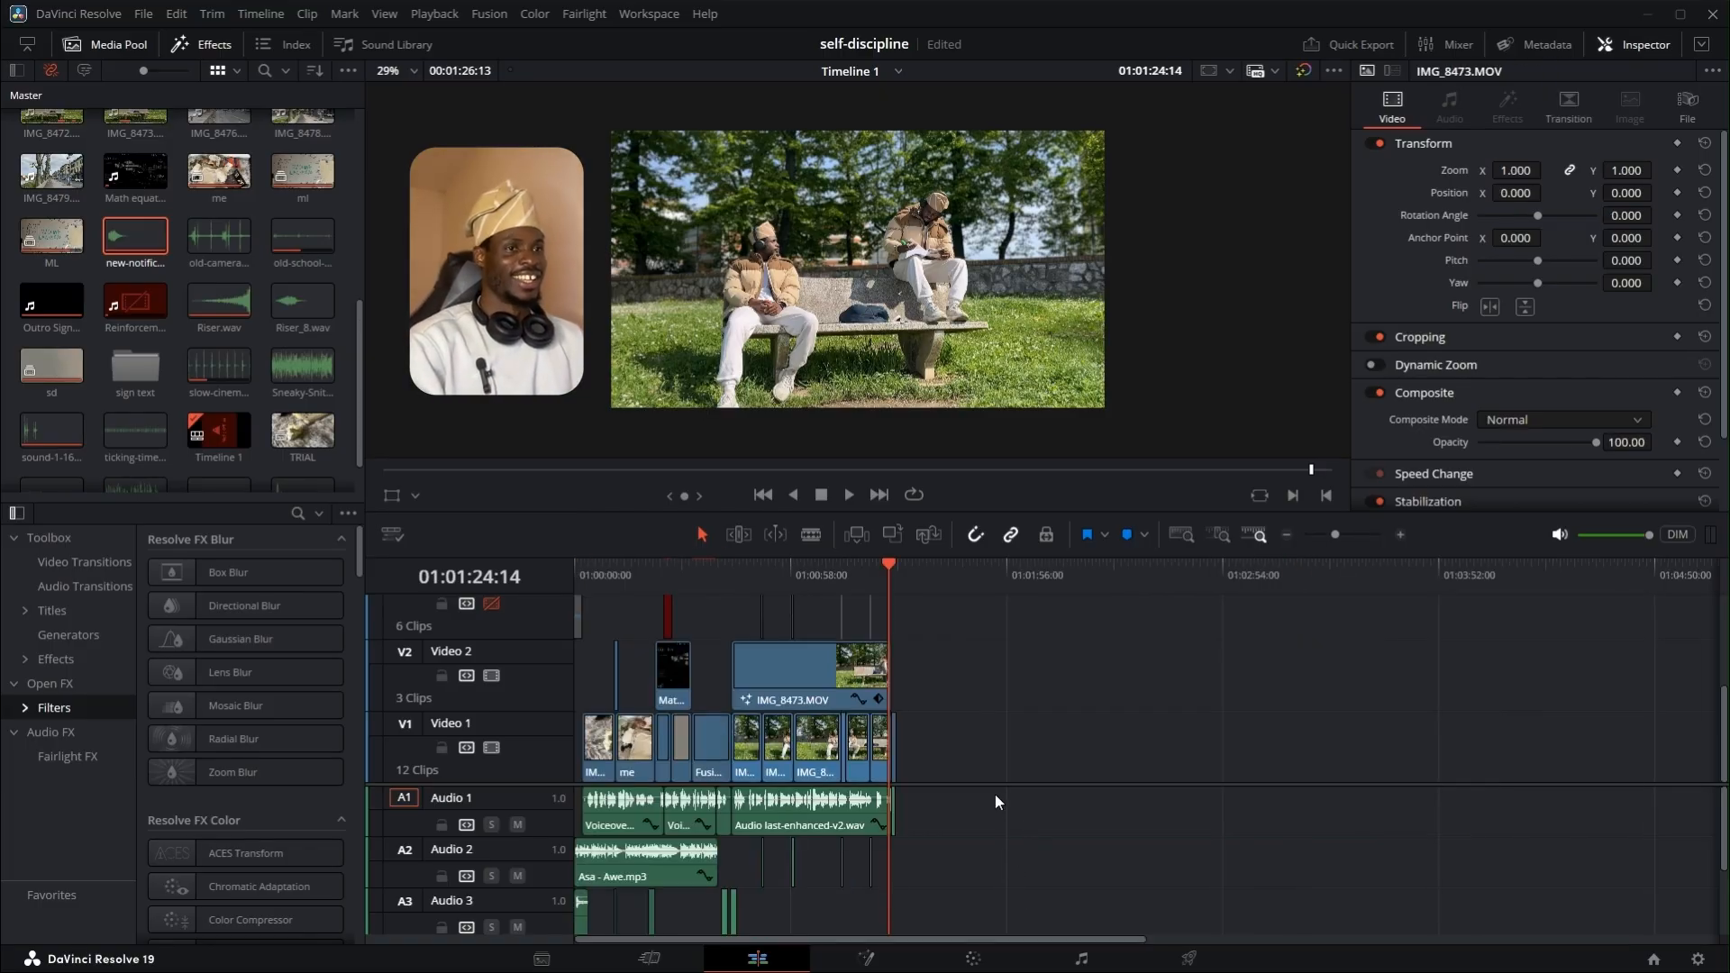
{"action": "scroll", "coordinate": [1035, 775], "scroll_direction": "down", "scroll_amount": 3}
{"action": "scroll", "coordinate": [1036, 803], "scroll_direction": "down", "scroll_amount": 6}
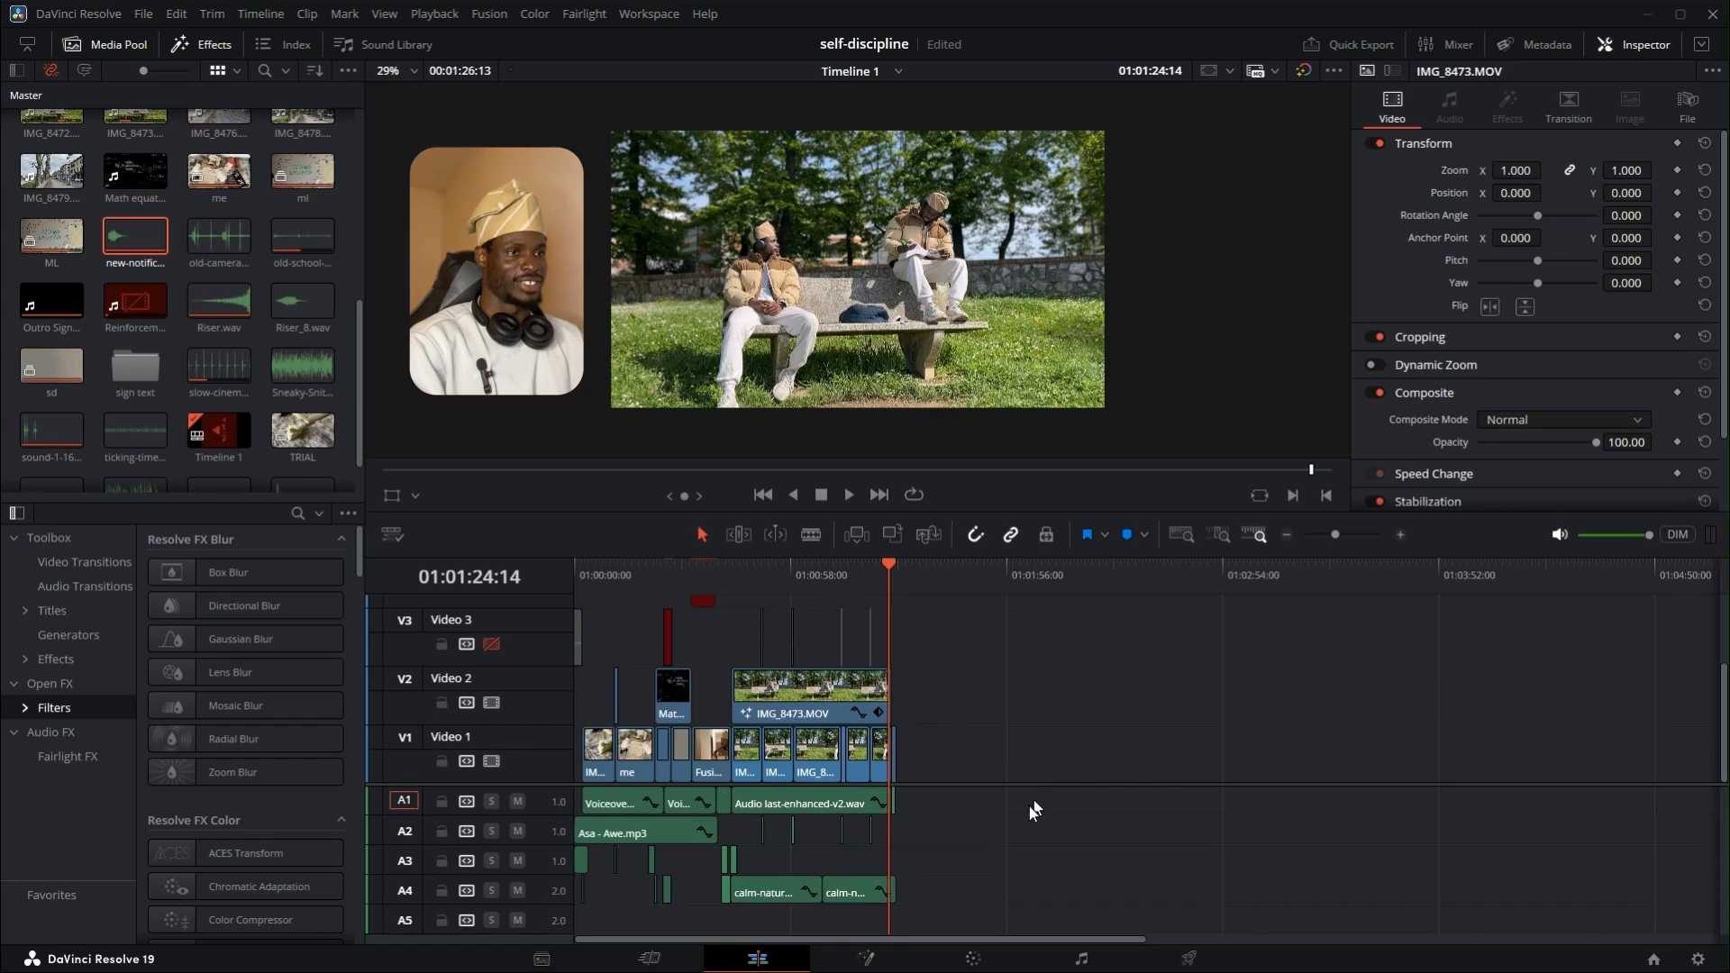
{"action": "scroll", "coordinate": [955, 748], "scroll_direction": "down", "scroll_amount": 4}
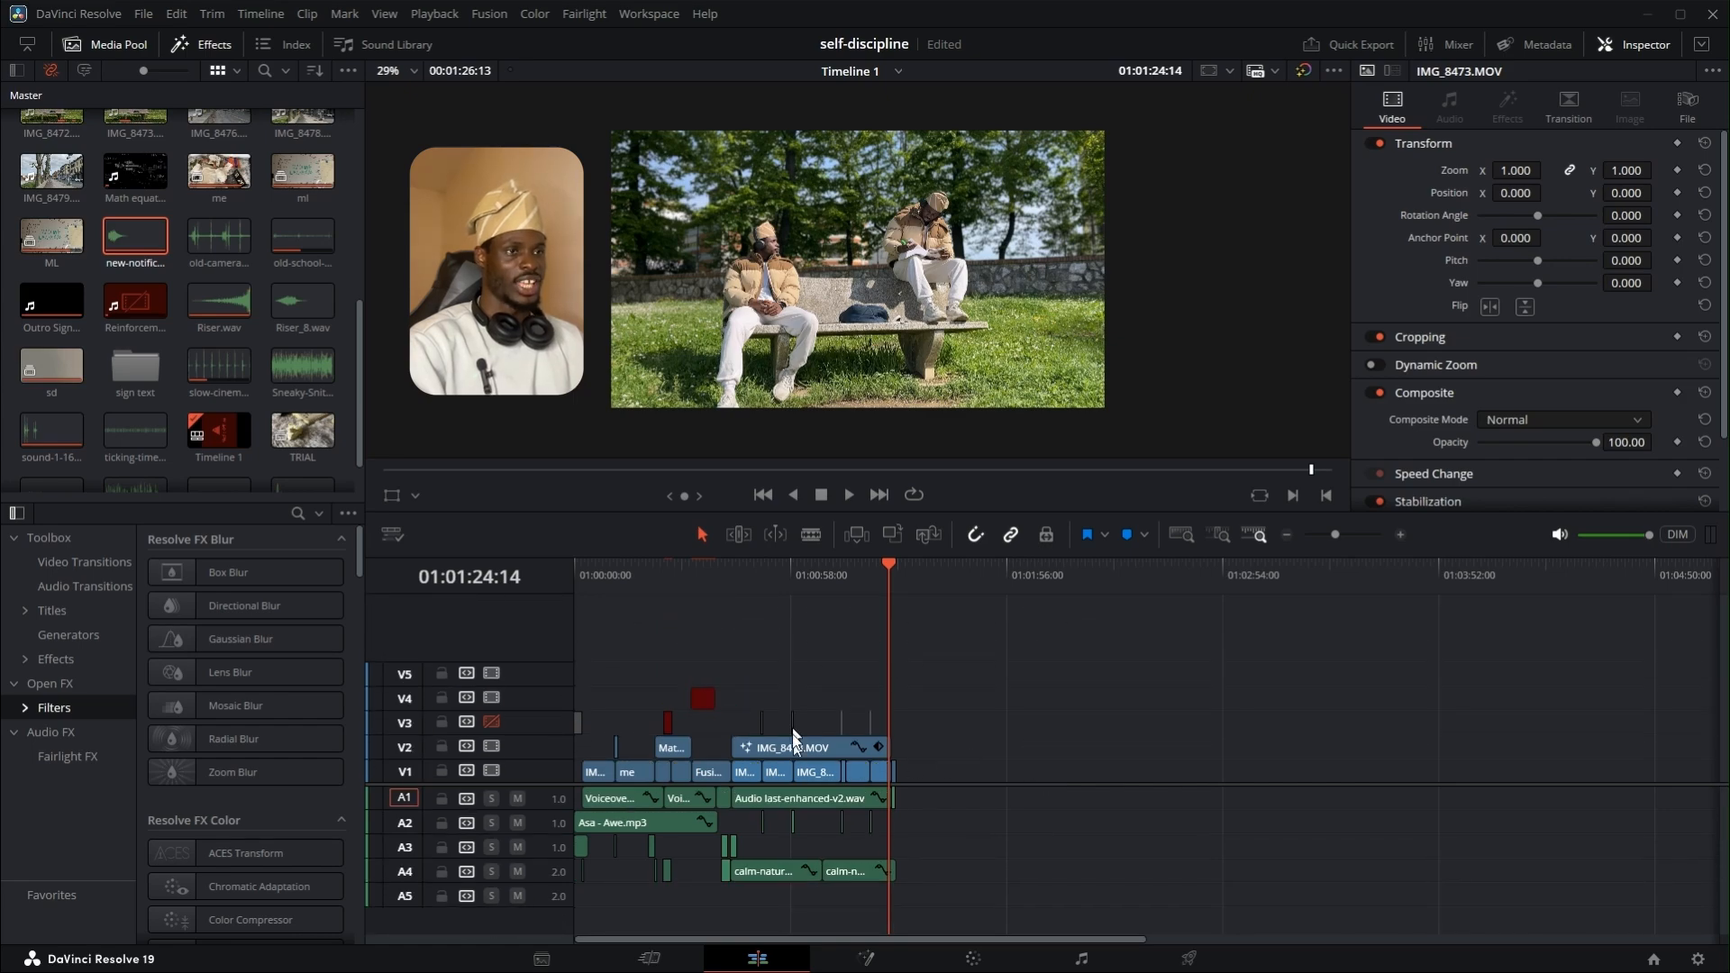
{"action": "scroll", "coordinate": [813, 705], "scroll_direction": "up", "scroll_amount": 3}
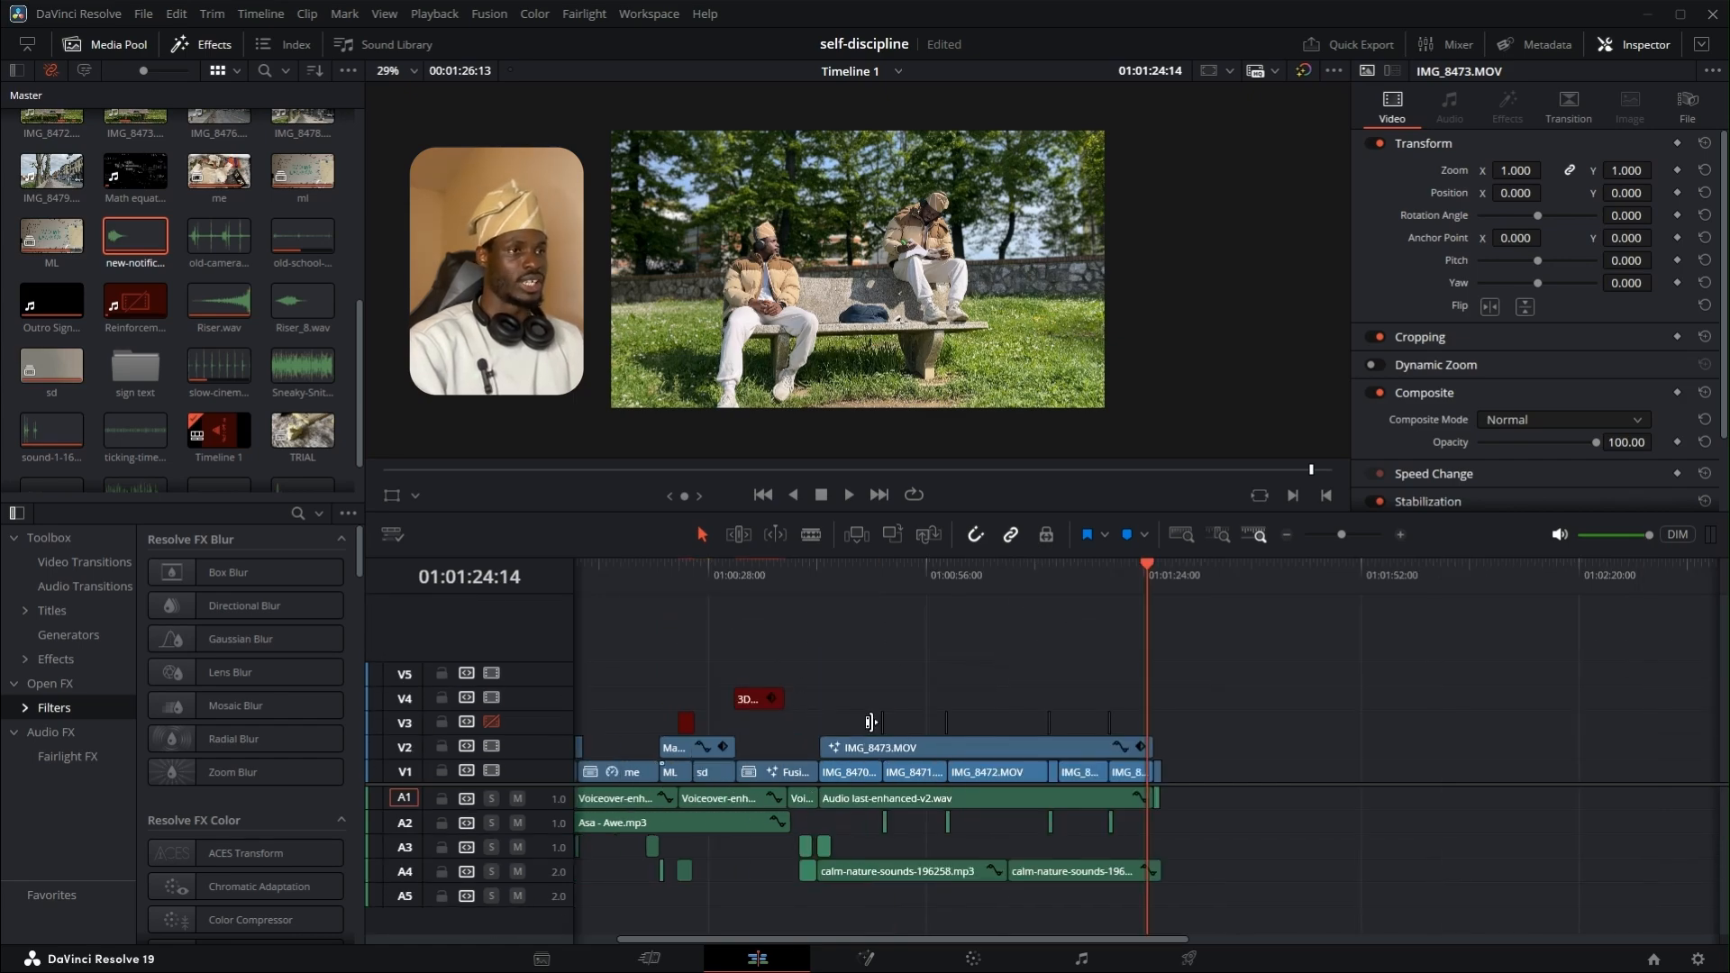
{"action": "left_click_drag", "start_coordinate": [874, 937], "coordinate": [599, 937]}
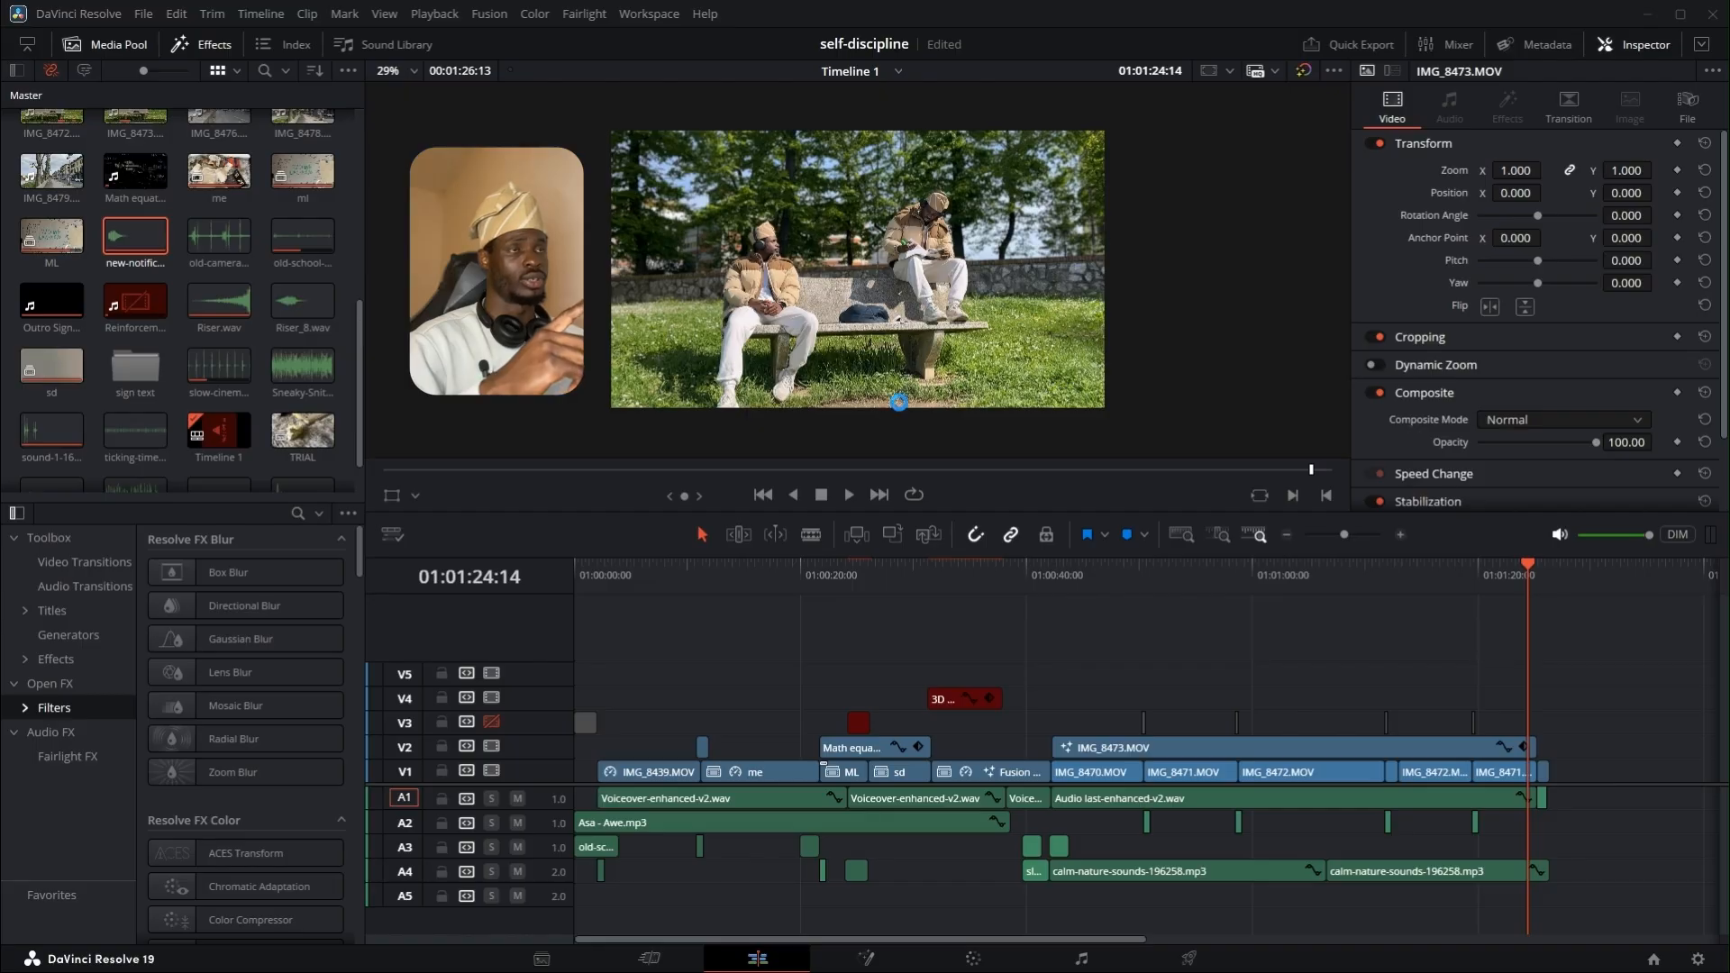
{"action": "key", "text": "ctrl+s"}
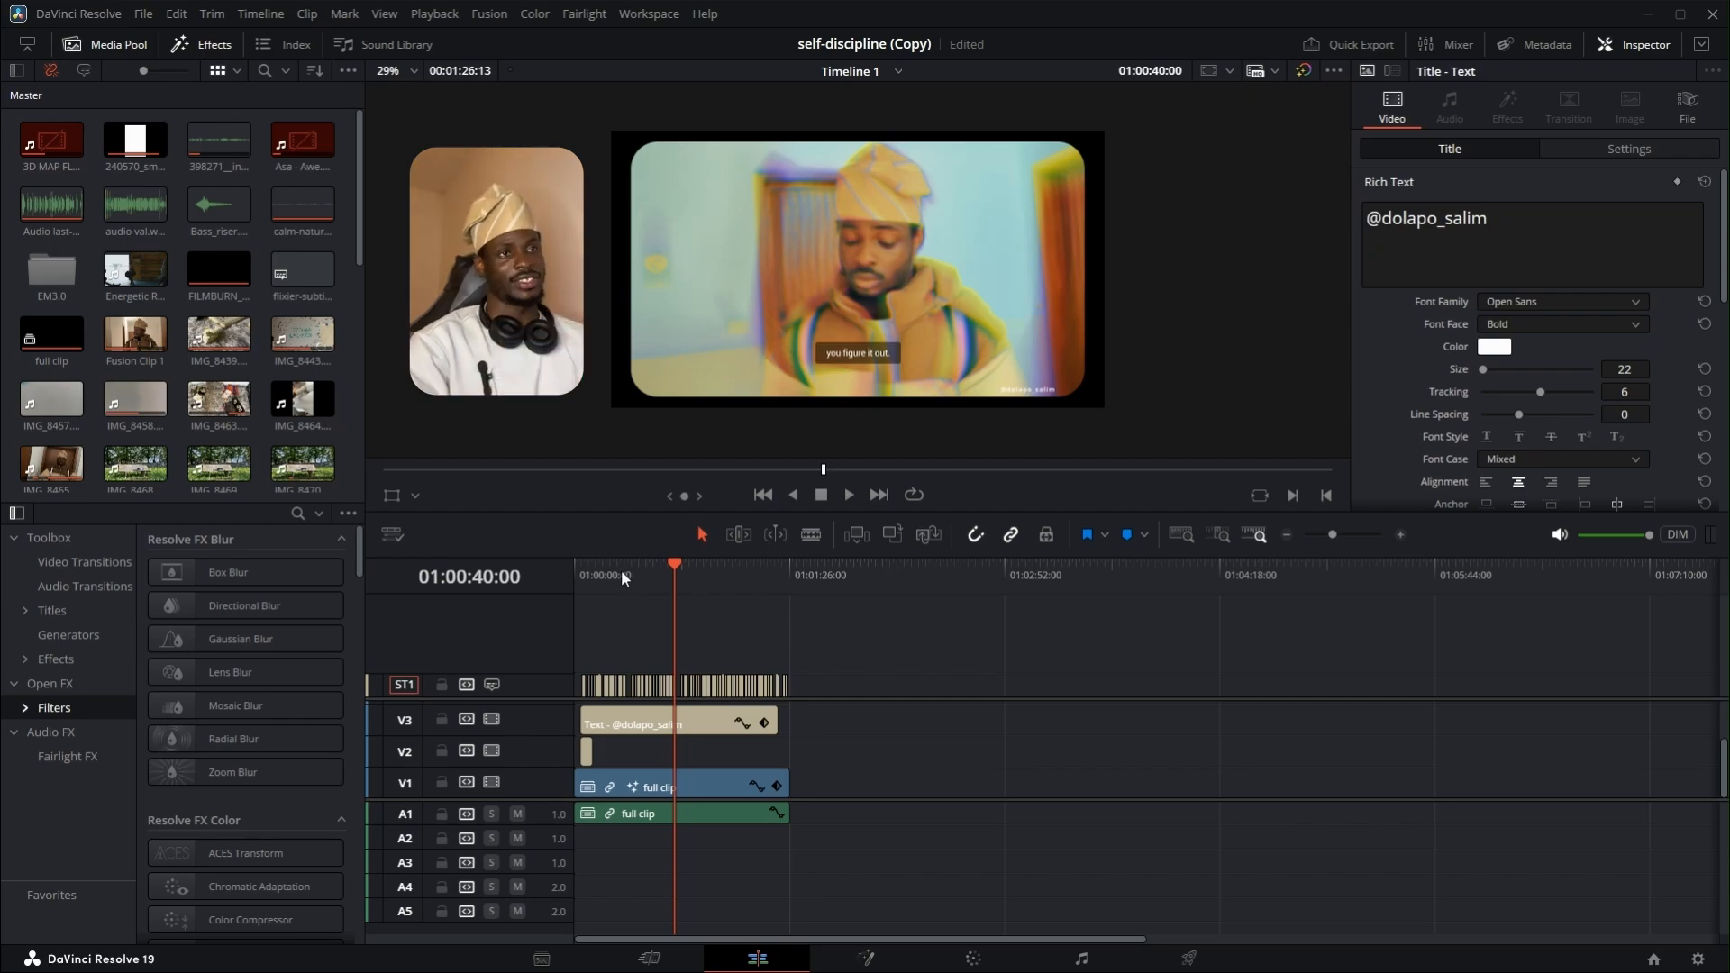
- Scrub through the opening of the finished edit, from its first frame to 01:00:16:01
{"action": "left_click", "coordinate": [588, 570]}
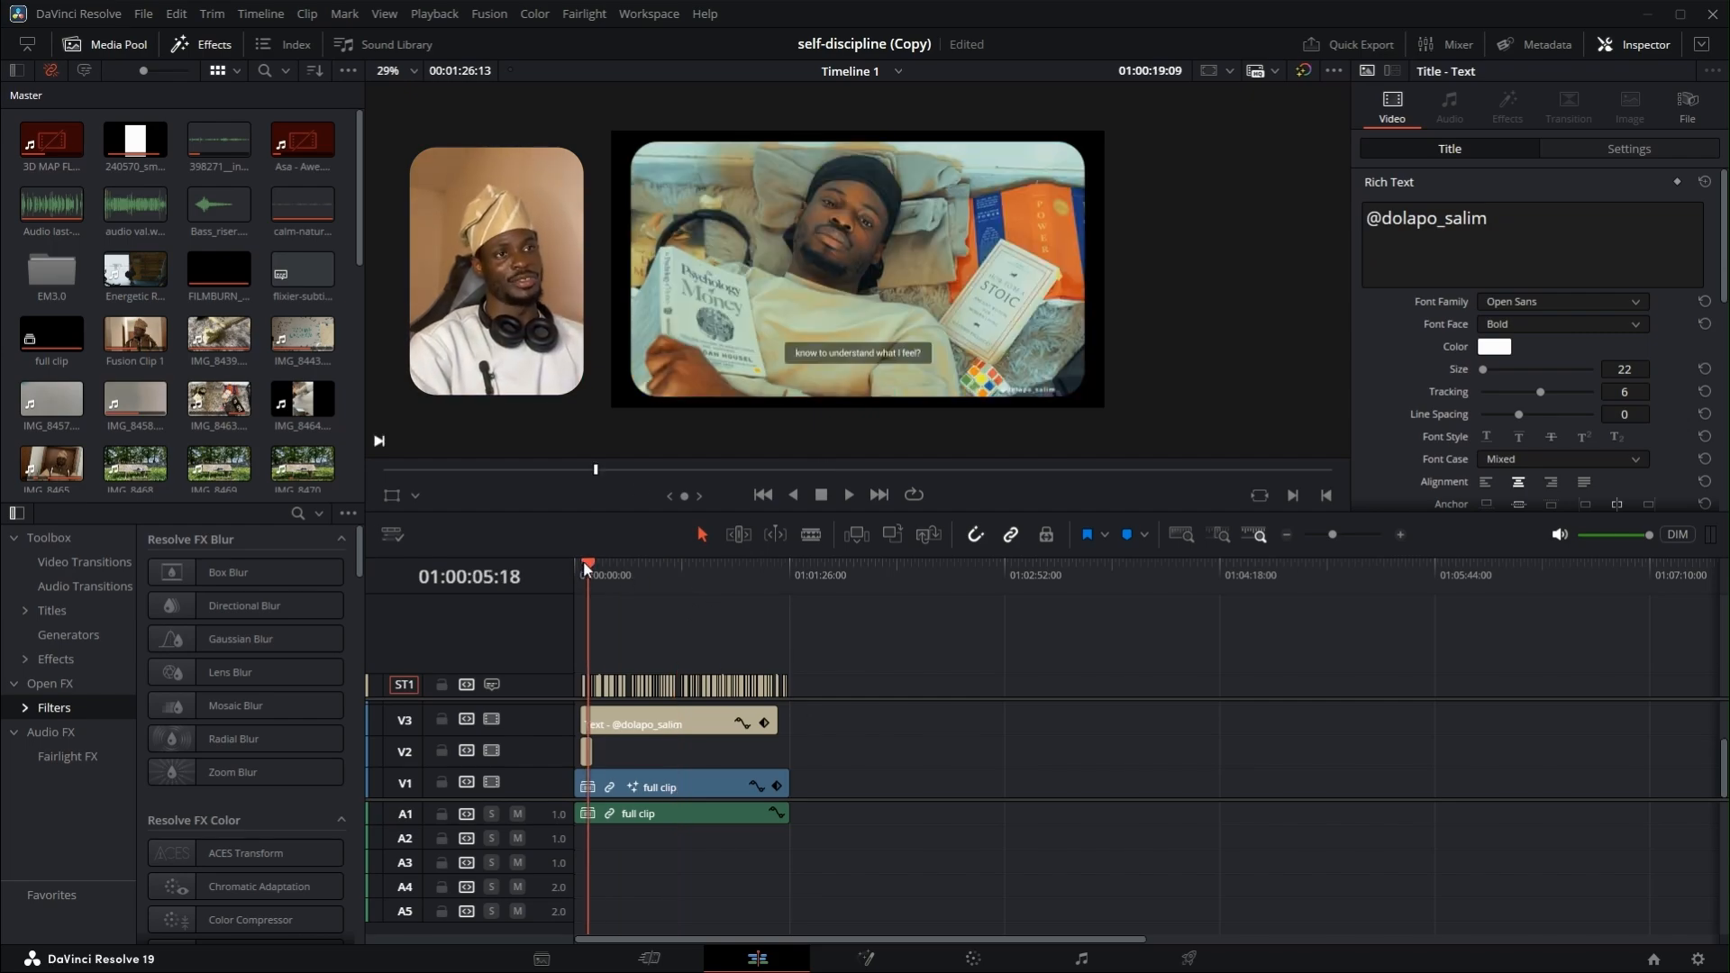
{"action": "left_click", "coordinate": [574, 564]}
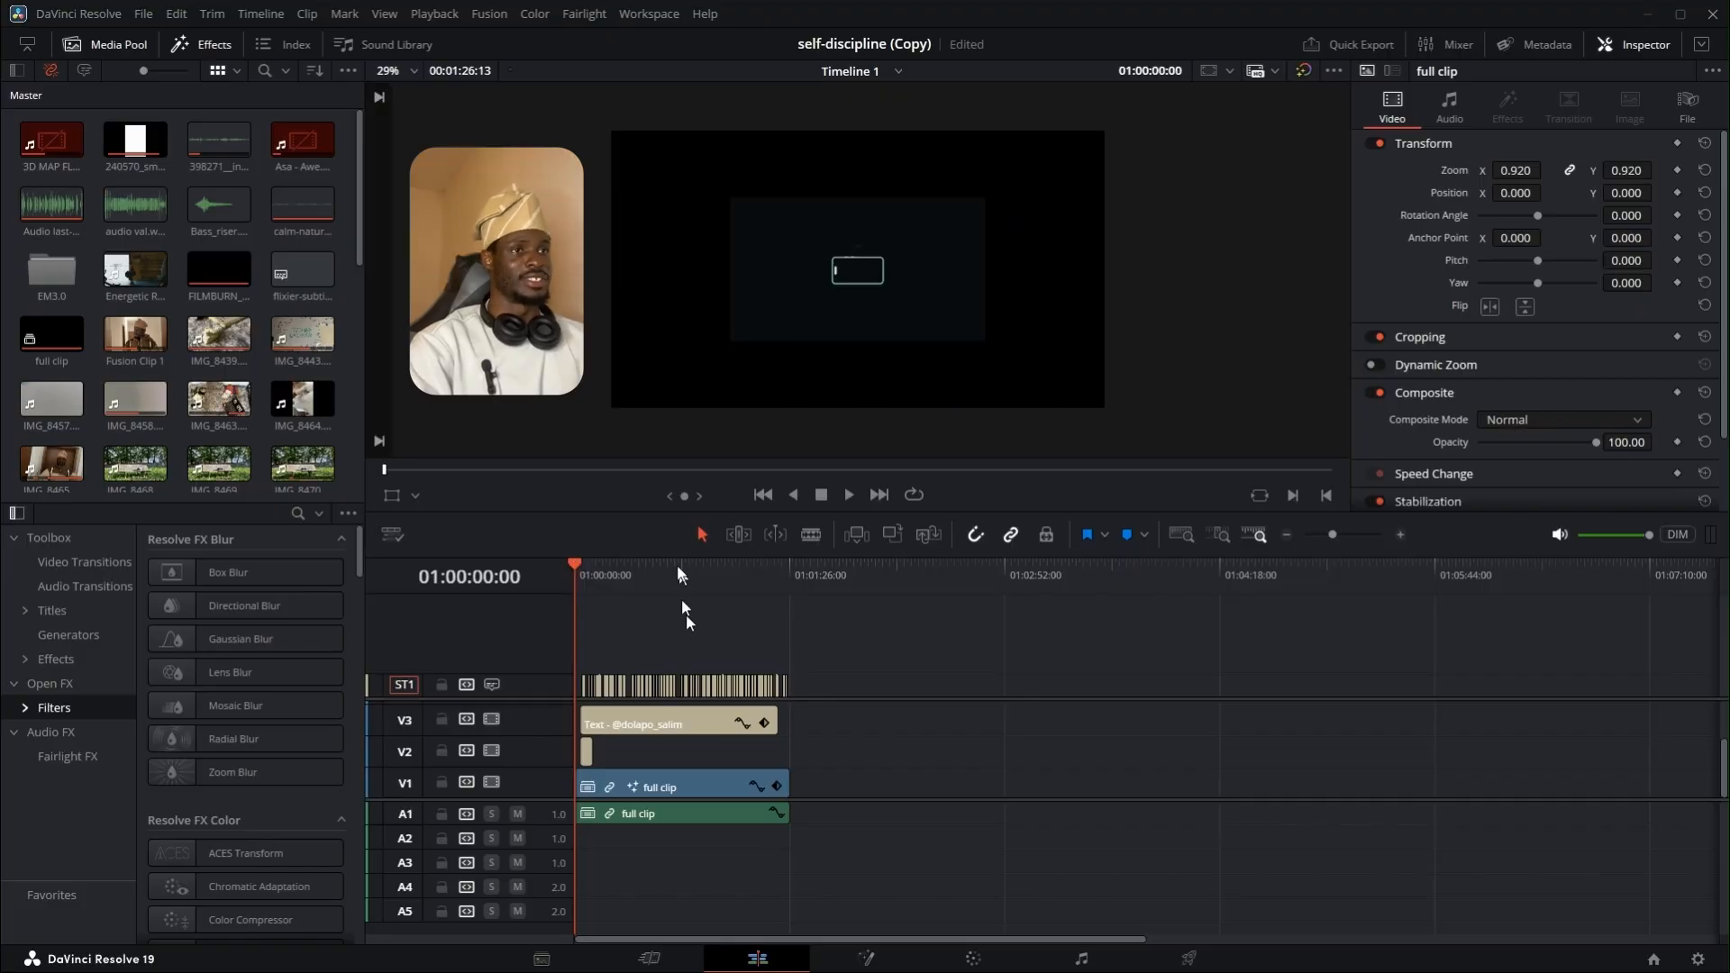
{"action": "left_click", "coordinate": [583, 564]}
{"action": "left_click", "coordinate": [614, 564]}
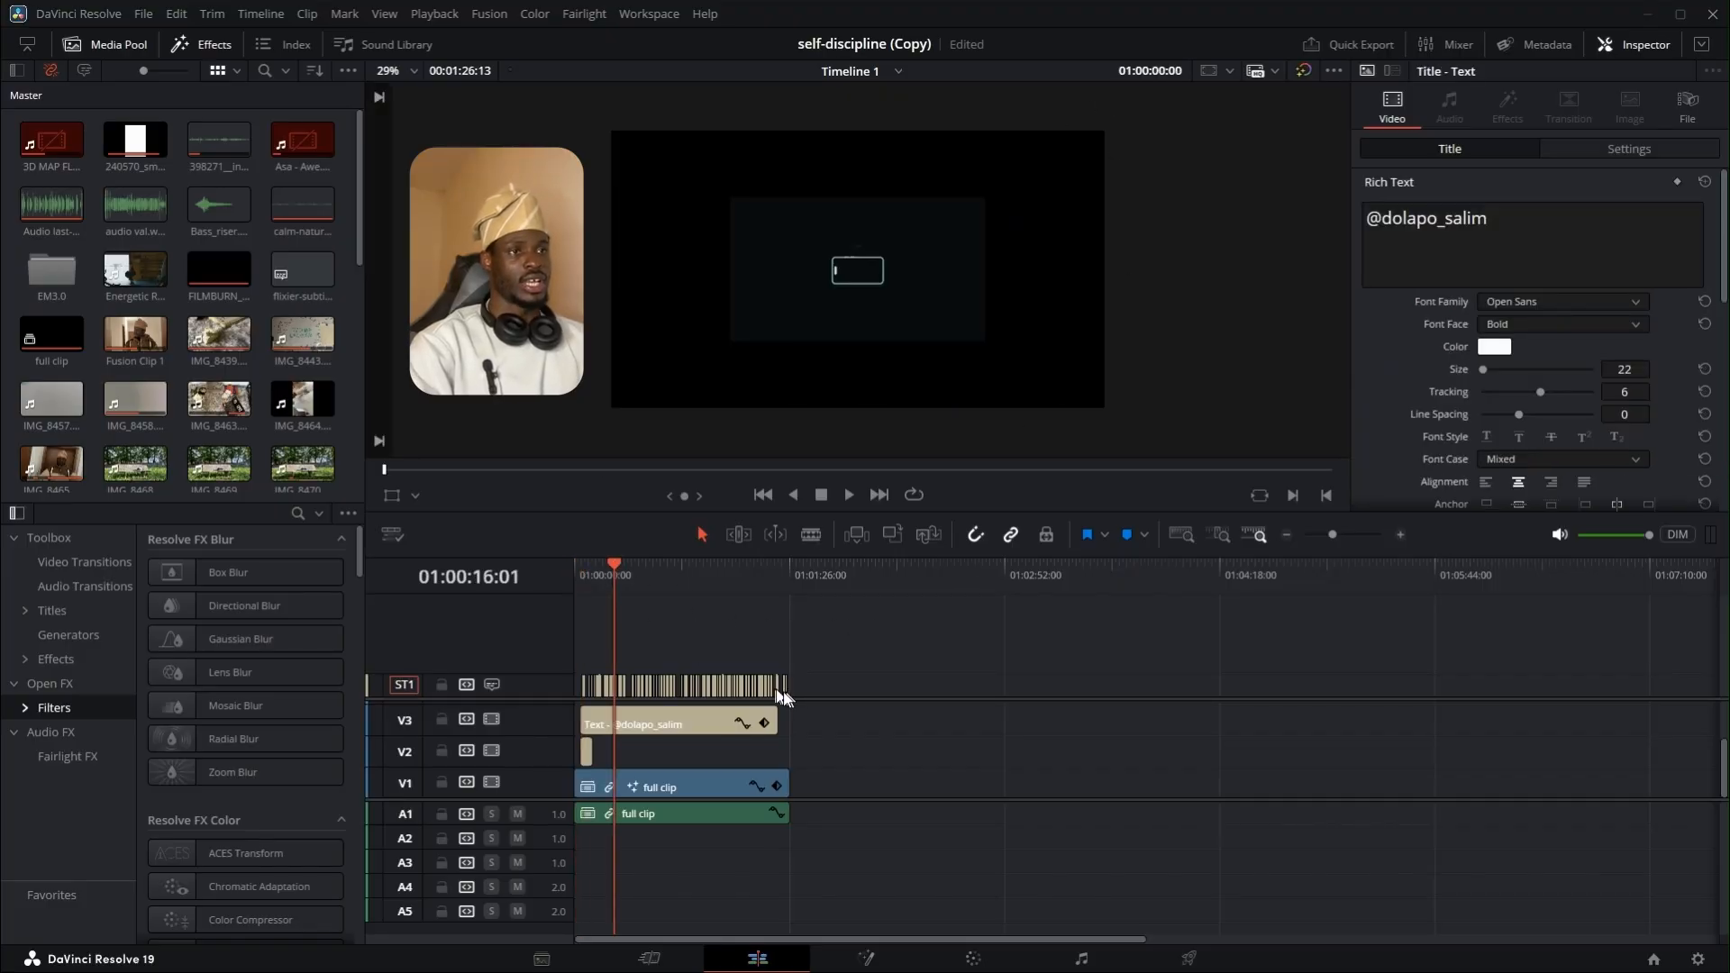
- Give the video tracks more room below the subtitle track and magnify the timeline around 01:00:16:01 until the caption text is readable
{"action": "left_click_drag", "start_coordinate": [797, 700], "coordinate": [800, 714]}
{"action": "left_click_drag", "start_coordinate": [828, 671], "coordinate": [825, 659]}
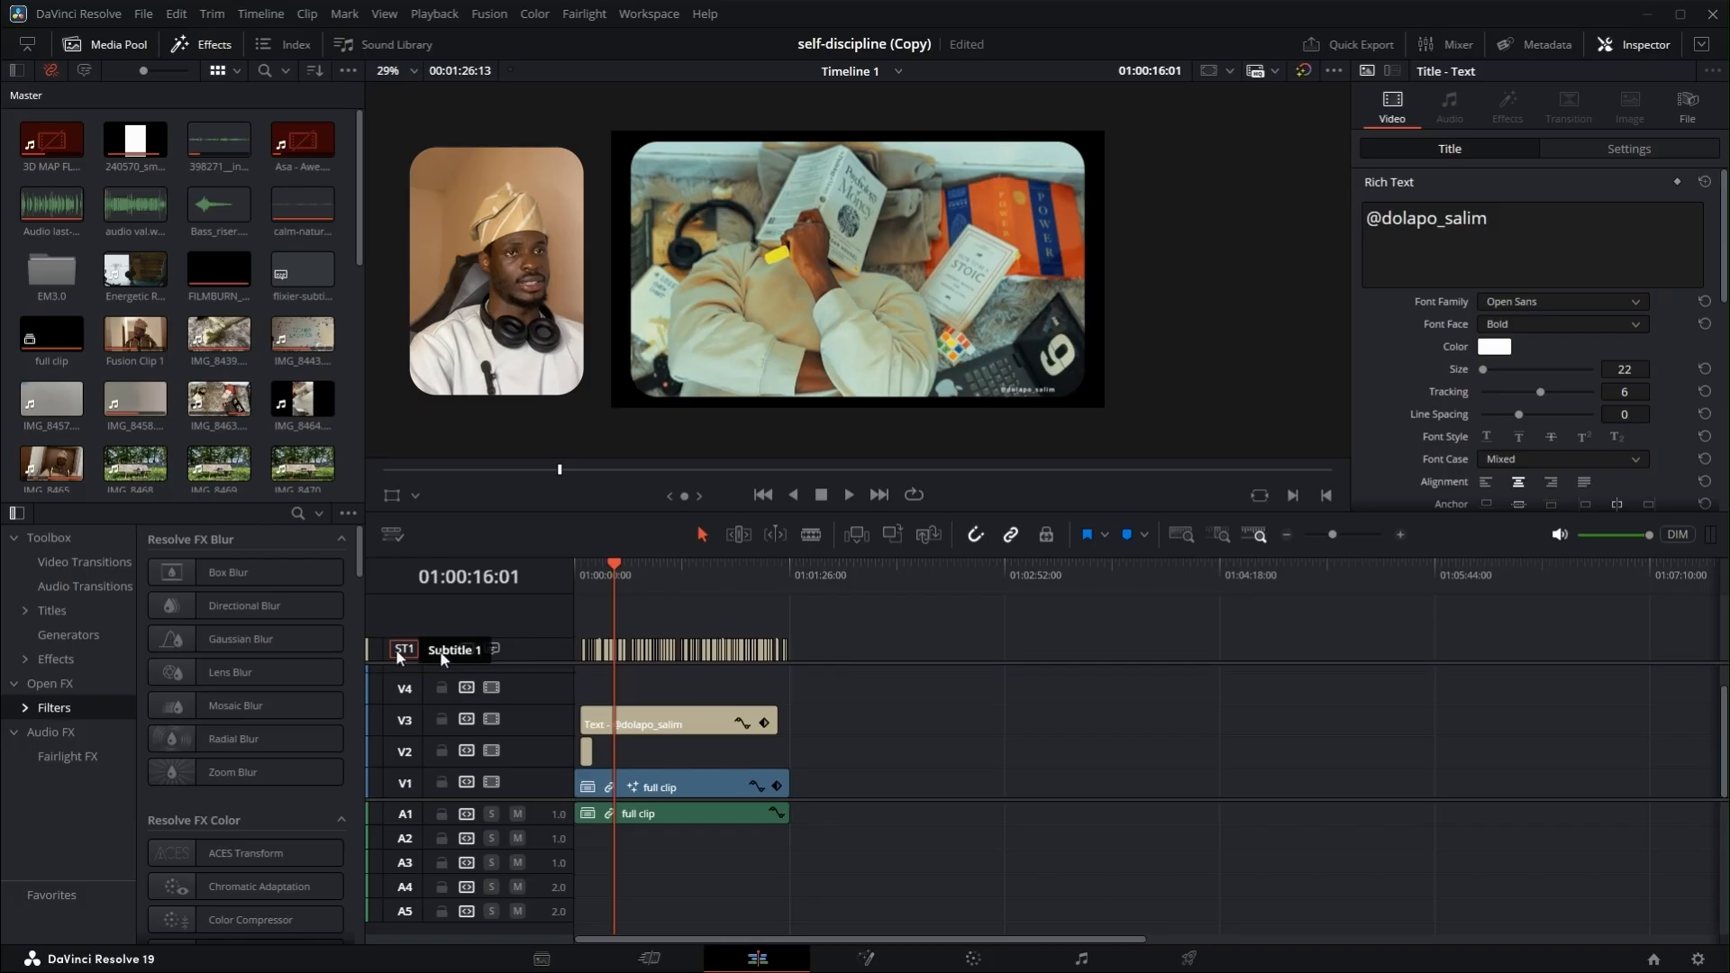
{"action": "scroll", "coordinate": [797, 807], "scroll_direction": "up", "scroll_amount": 1}
{"action": "scroll", "coordinate": [846, 721], "scroll_direction": "up", "scroll_amount": 2}
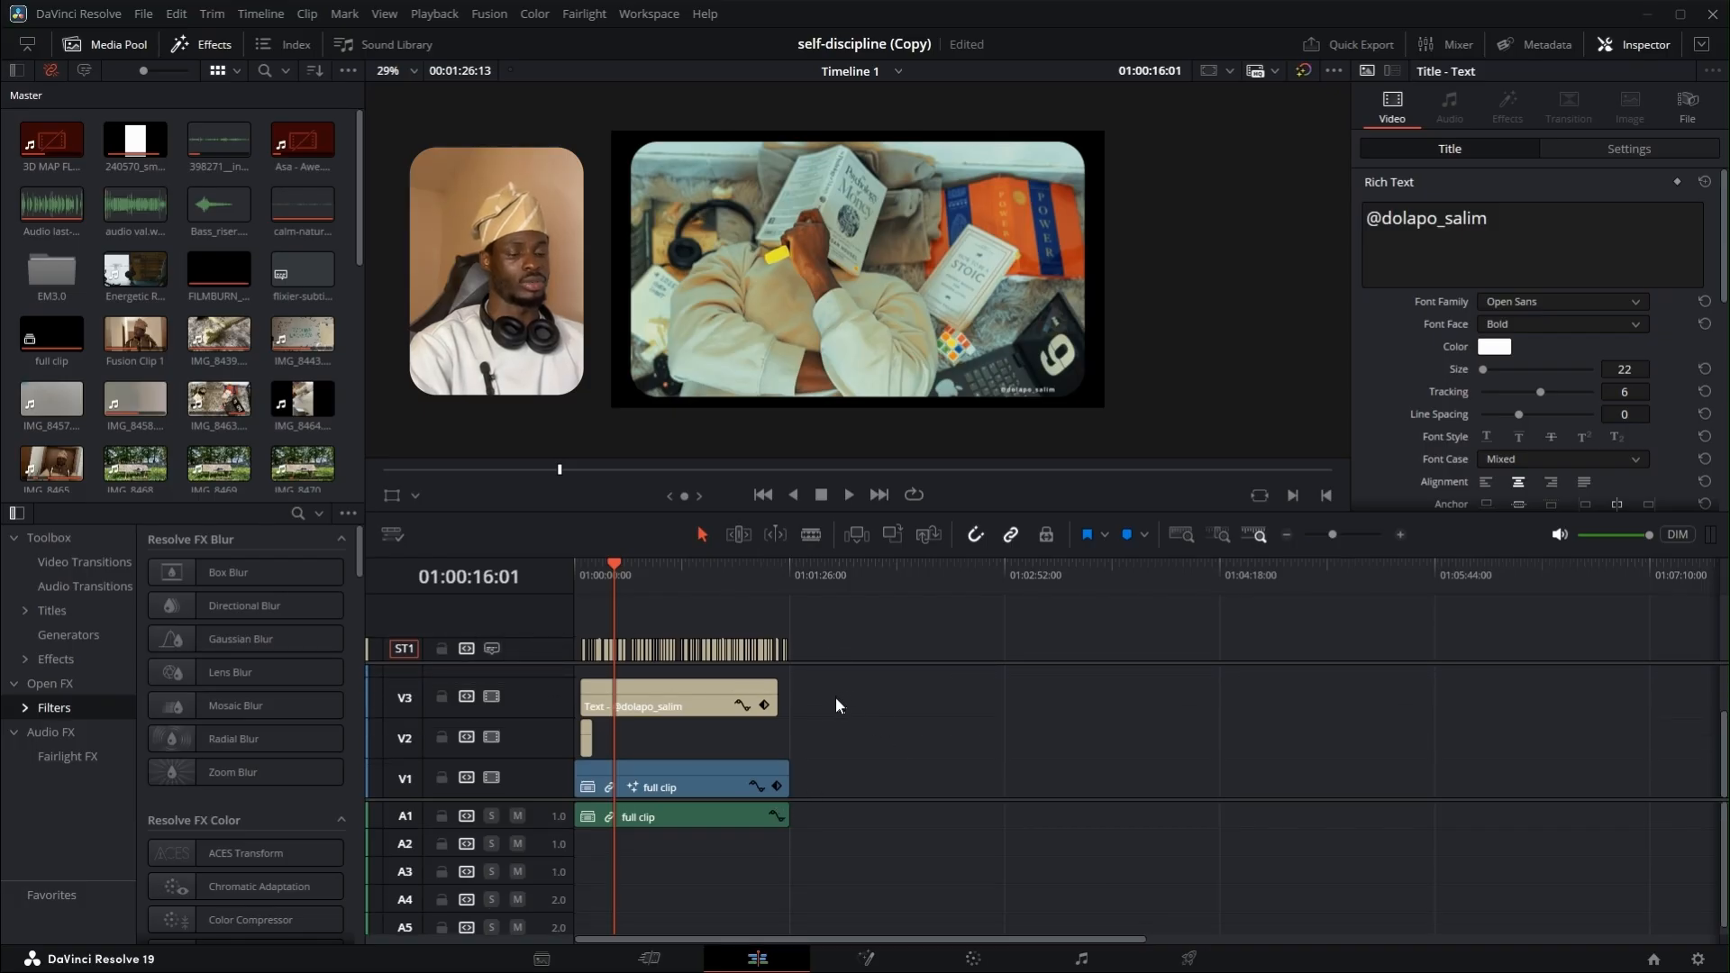
{"action": "scroll", "coordinate": [840, 703], "scroll_direction": "up", "scroll_amount": 10}
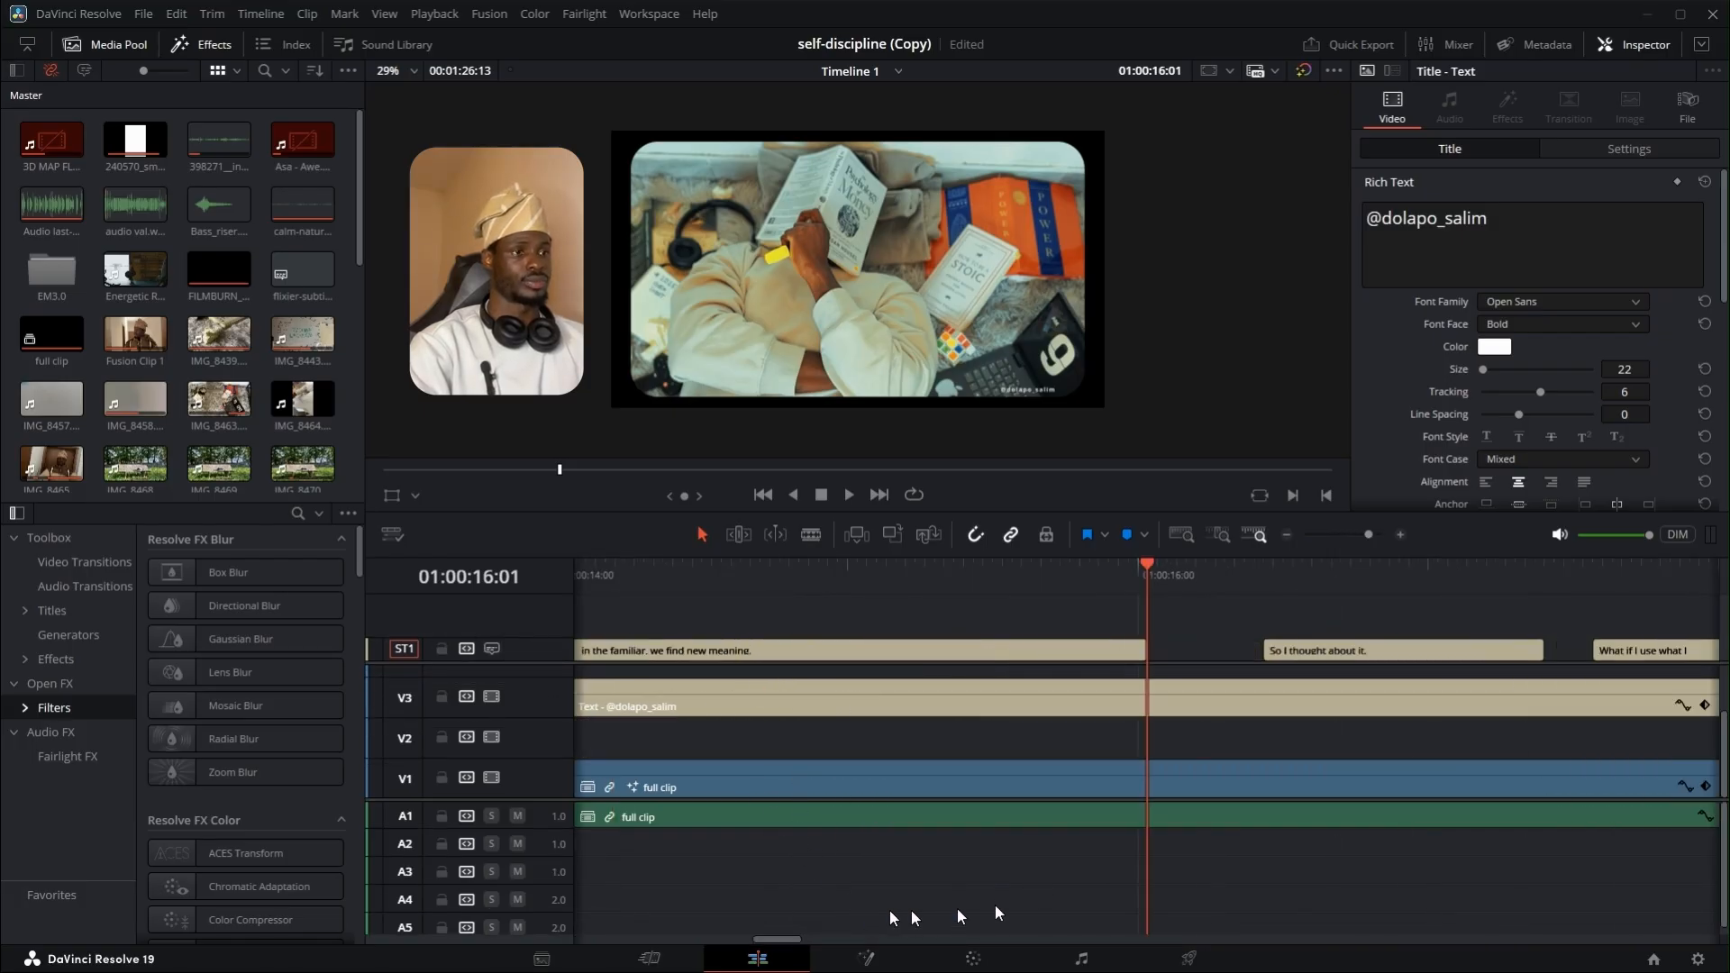
- Scrub back through the captions to 01:00:10:17 and on to the opening SELF-DISCIPLINE title at 01:00:03:16
{"action": "left_click_drag", "start_coordinate": [1146, 567], "coordinate": [576, 583]}
{"action": "key", "text": "space"}
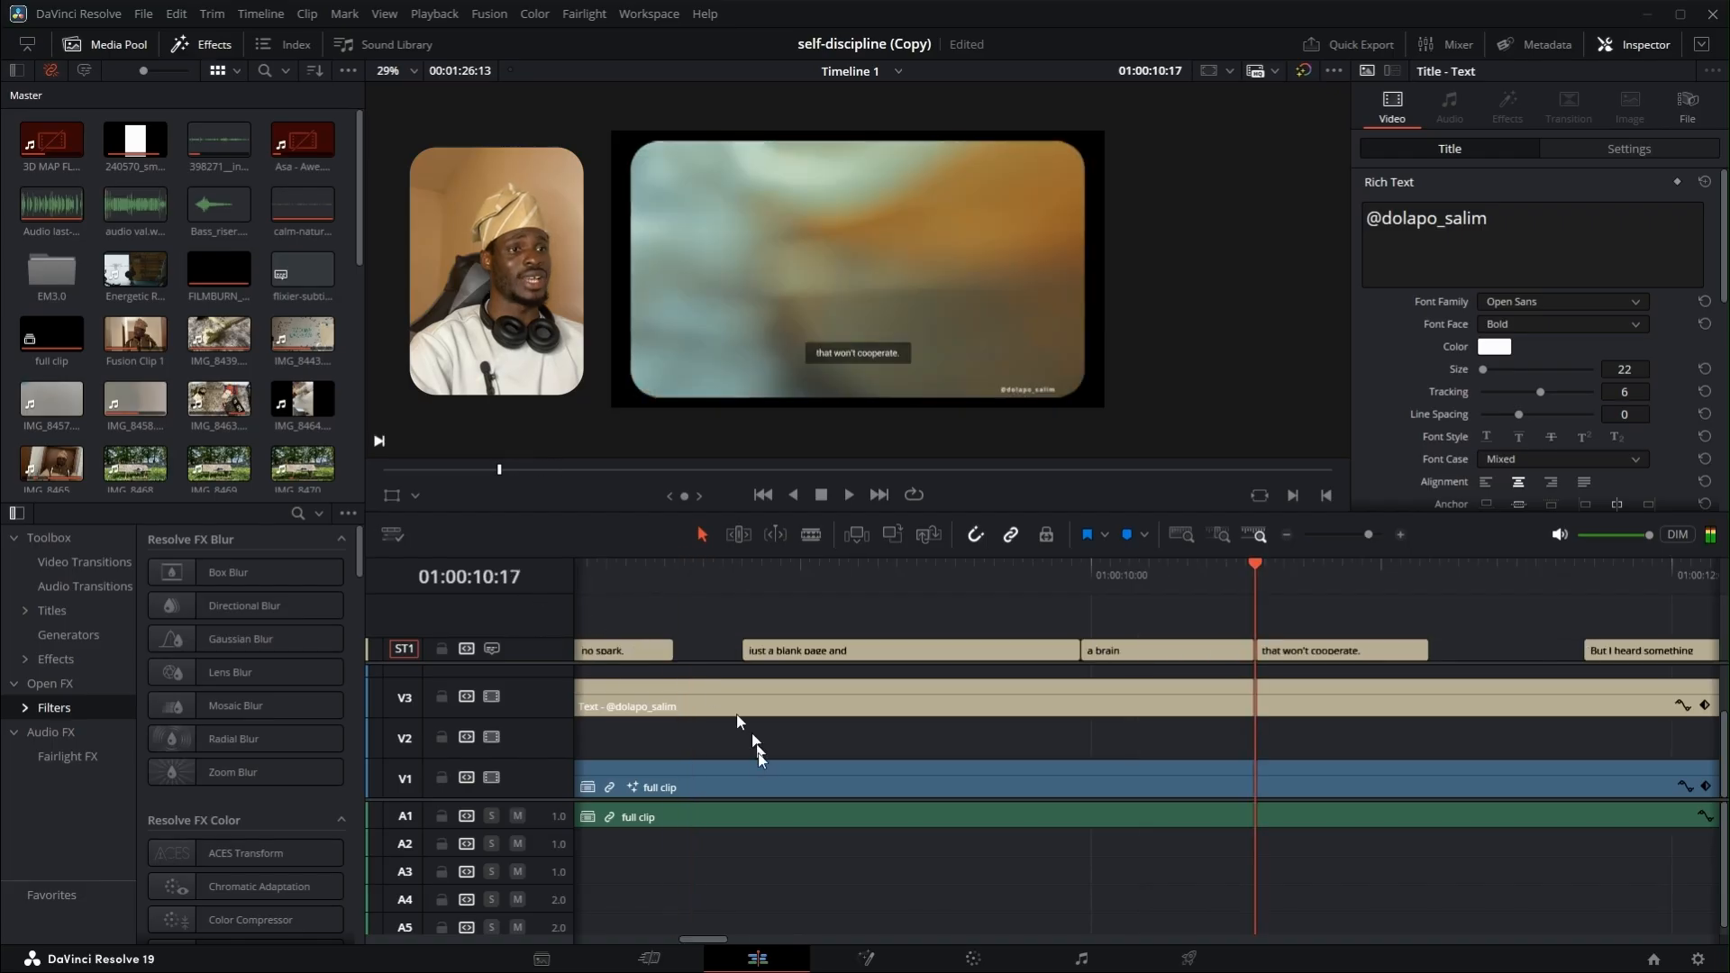
{"action": "left_click_drag", "start_coordinate": [705, 938], "coordinate": [621, 933]}
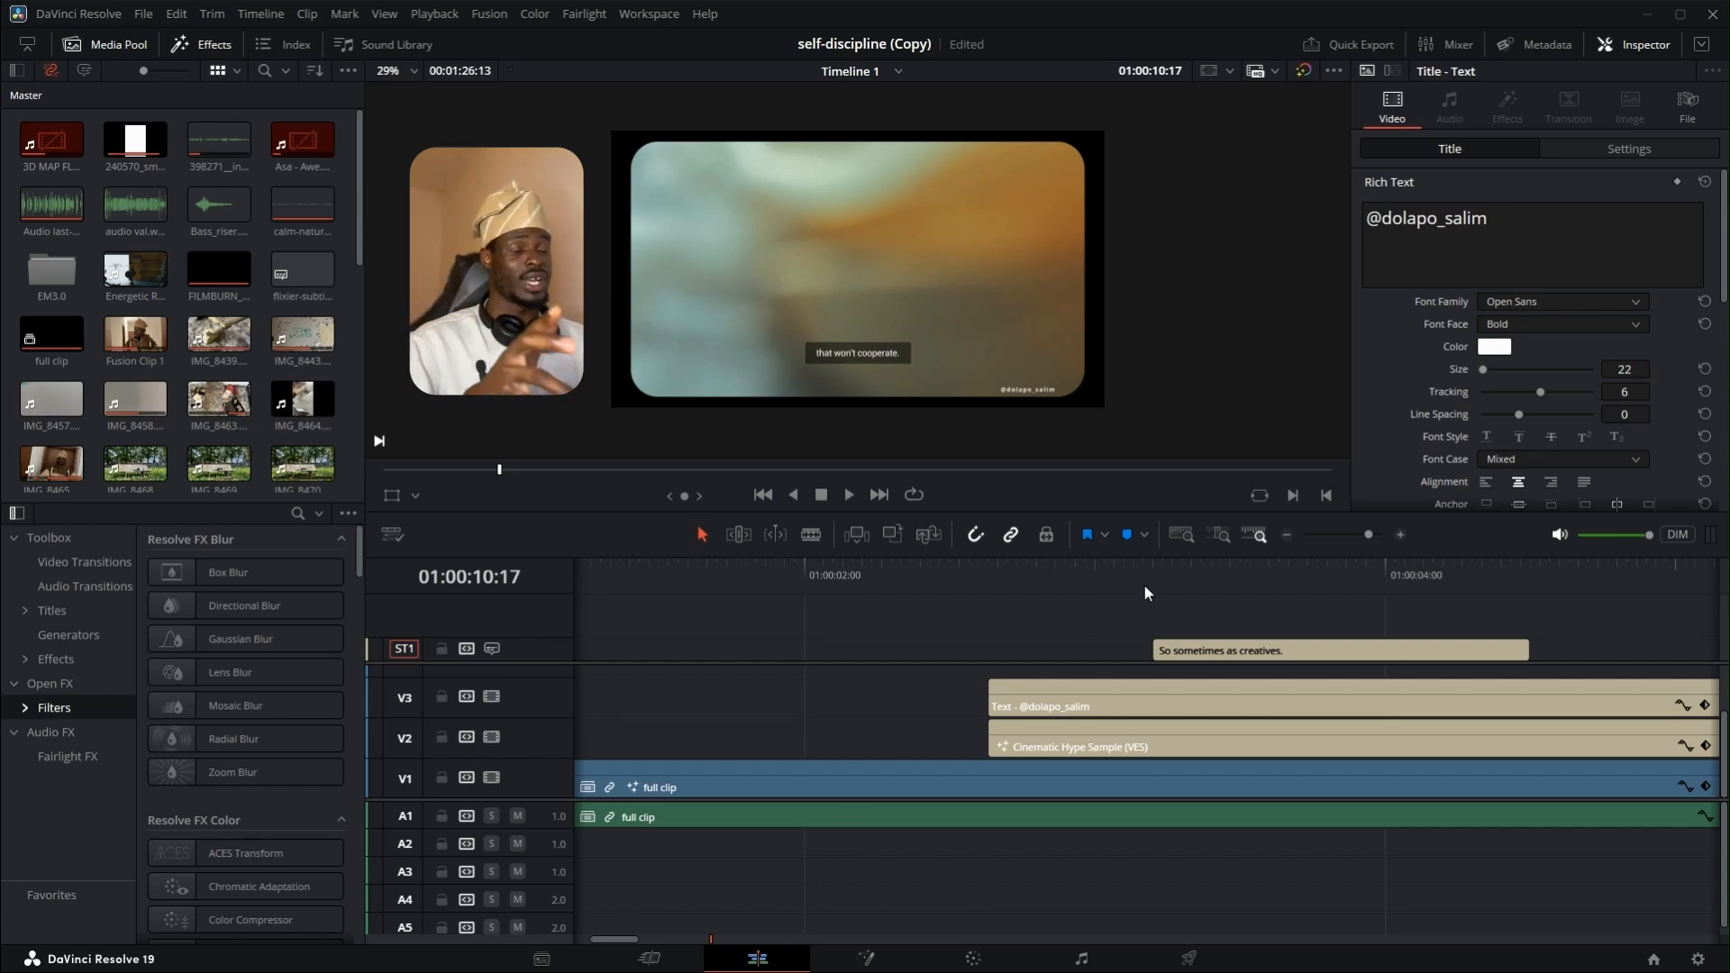
{"action": "left_click_drag", "start_coordinate": [1143, 584], "coordinate": [1249, 569]}
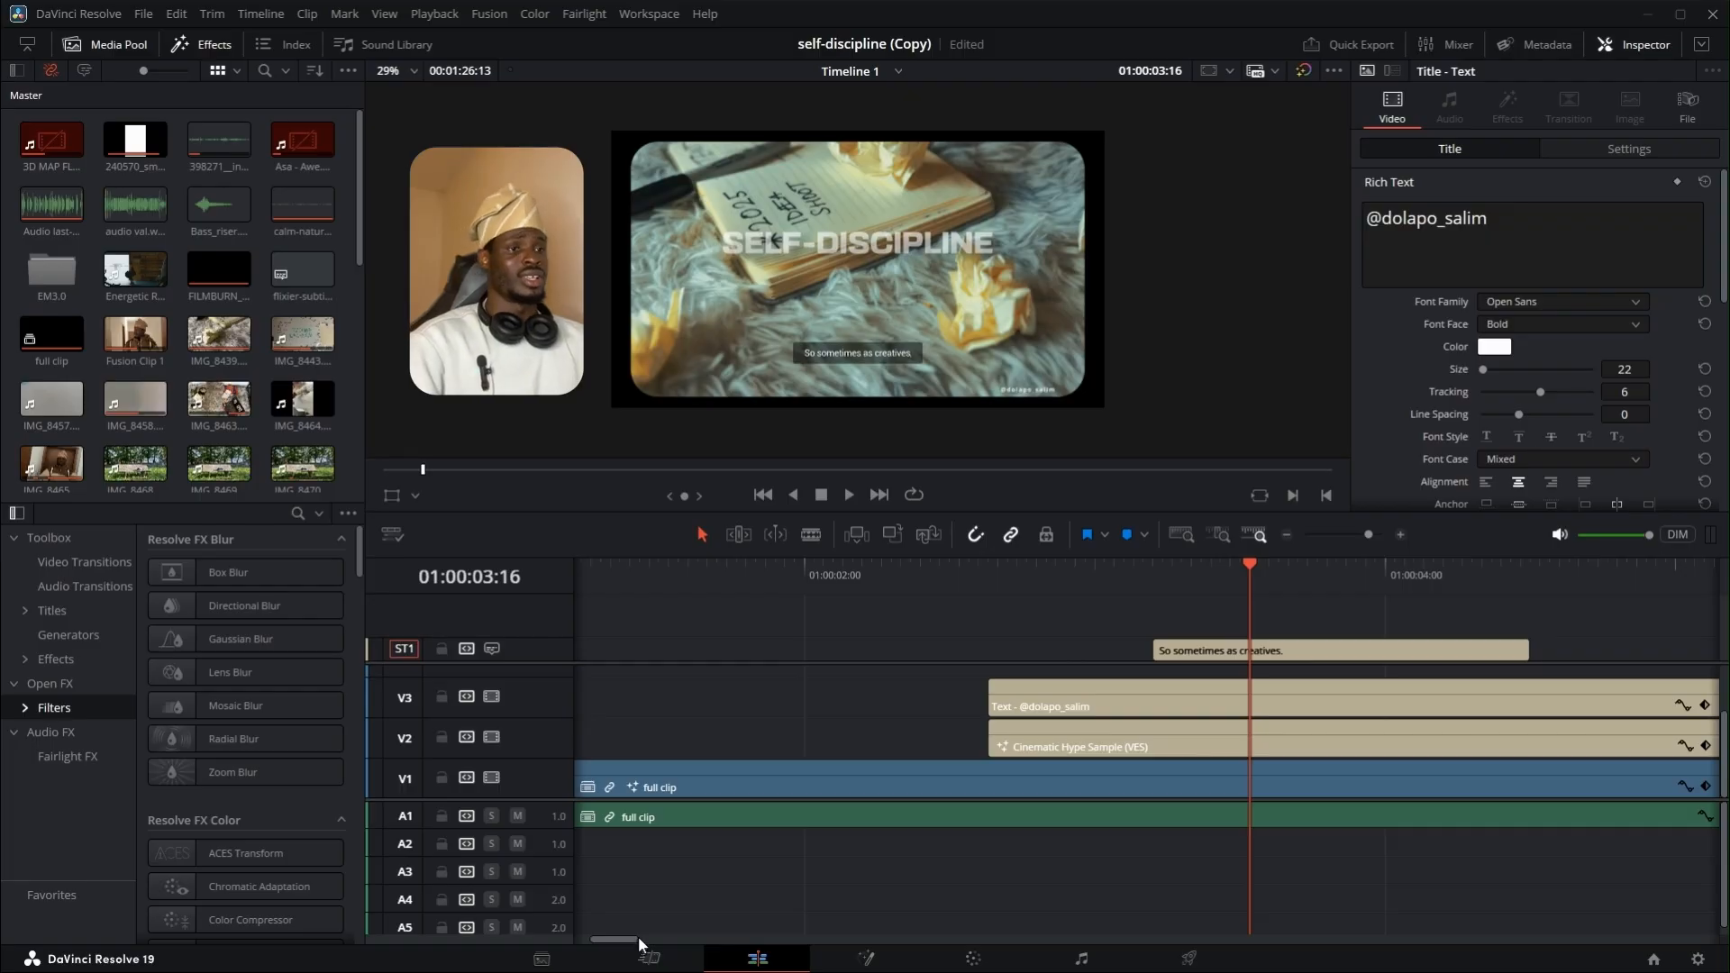
- Compact the video tracks and bring the whole edit, with all its captions, into view in the timeline
{"action": "left_click_drag", "start_coordinate": [620, 939], "coordinate": [1522, 868]}
{"action": "scroll", "coordinate": [1137, 806], "scroll_direction": "up", "scroll_amount": 2}
{"action": "scroll", "coordinate": [1135, 804], "scroll_direction": "up", "scroll_amount": 1}
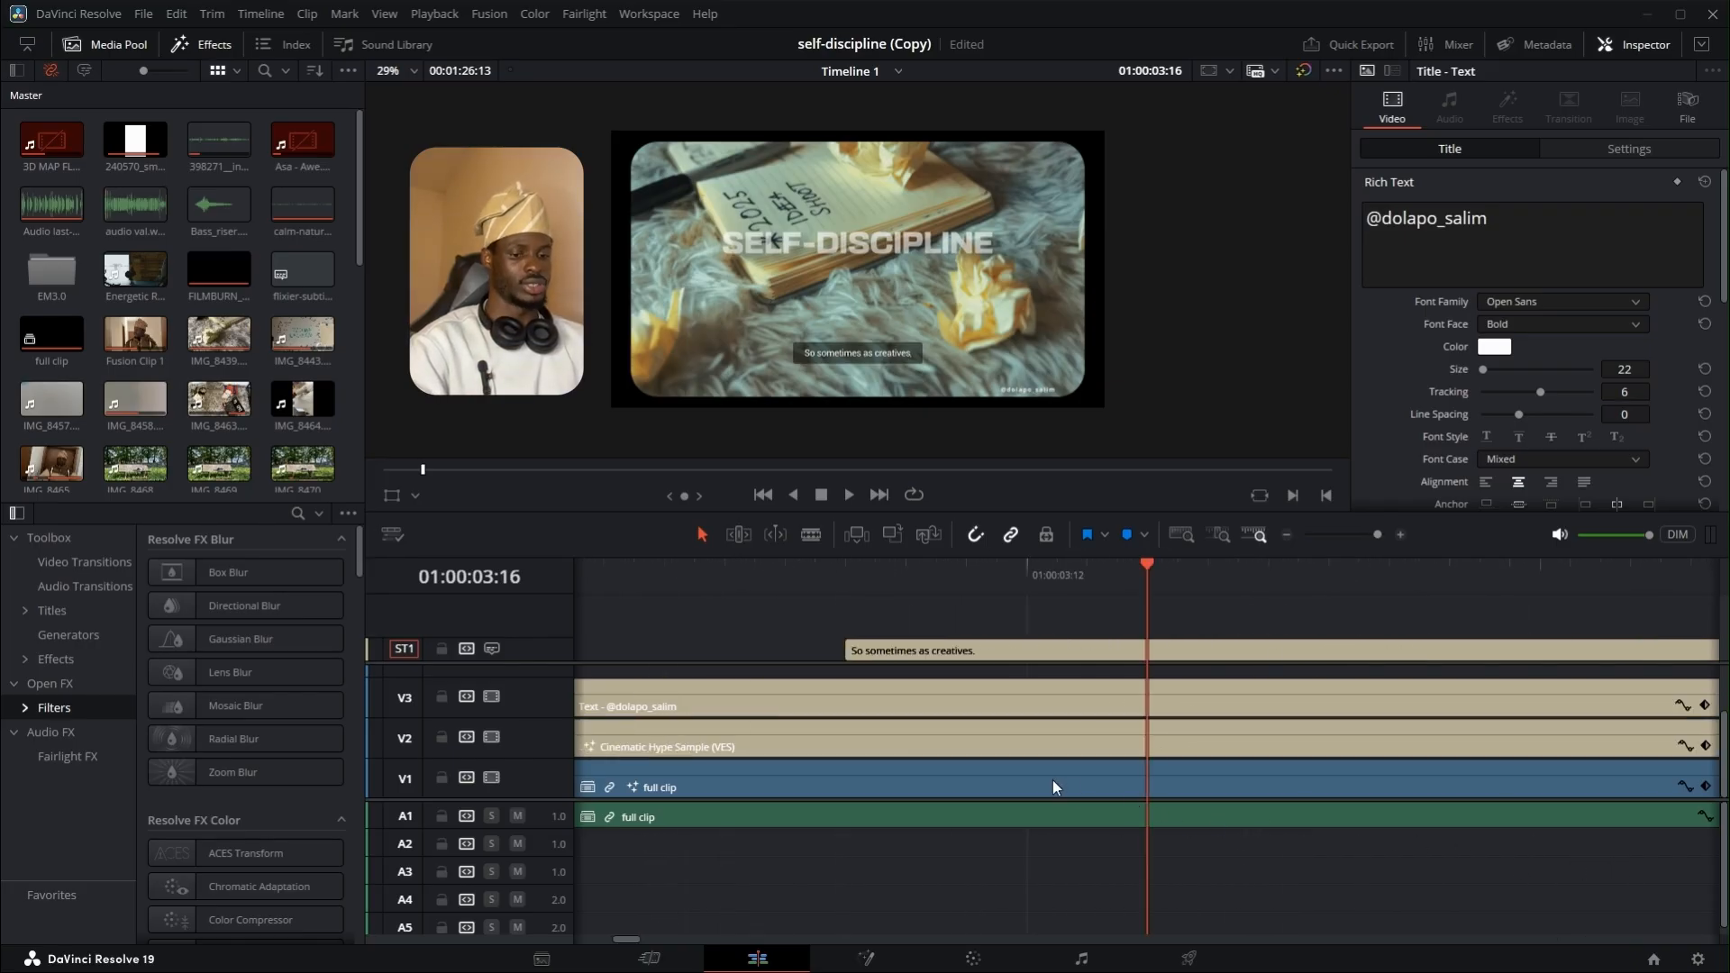
{"action": "scroll", "coordinate": [1040, 771], "scroll_direction": "down", "scroll_amount": 3}
{"action": "scroll", "coordinate": [1023, 790], "scroll_direction": "down", "scroll_amount": 4}
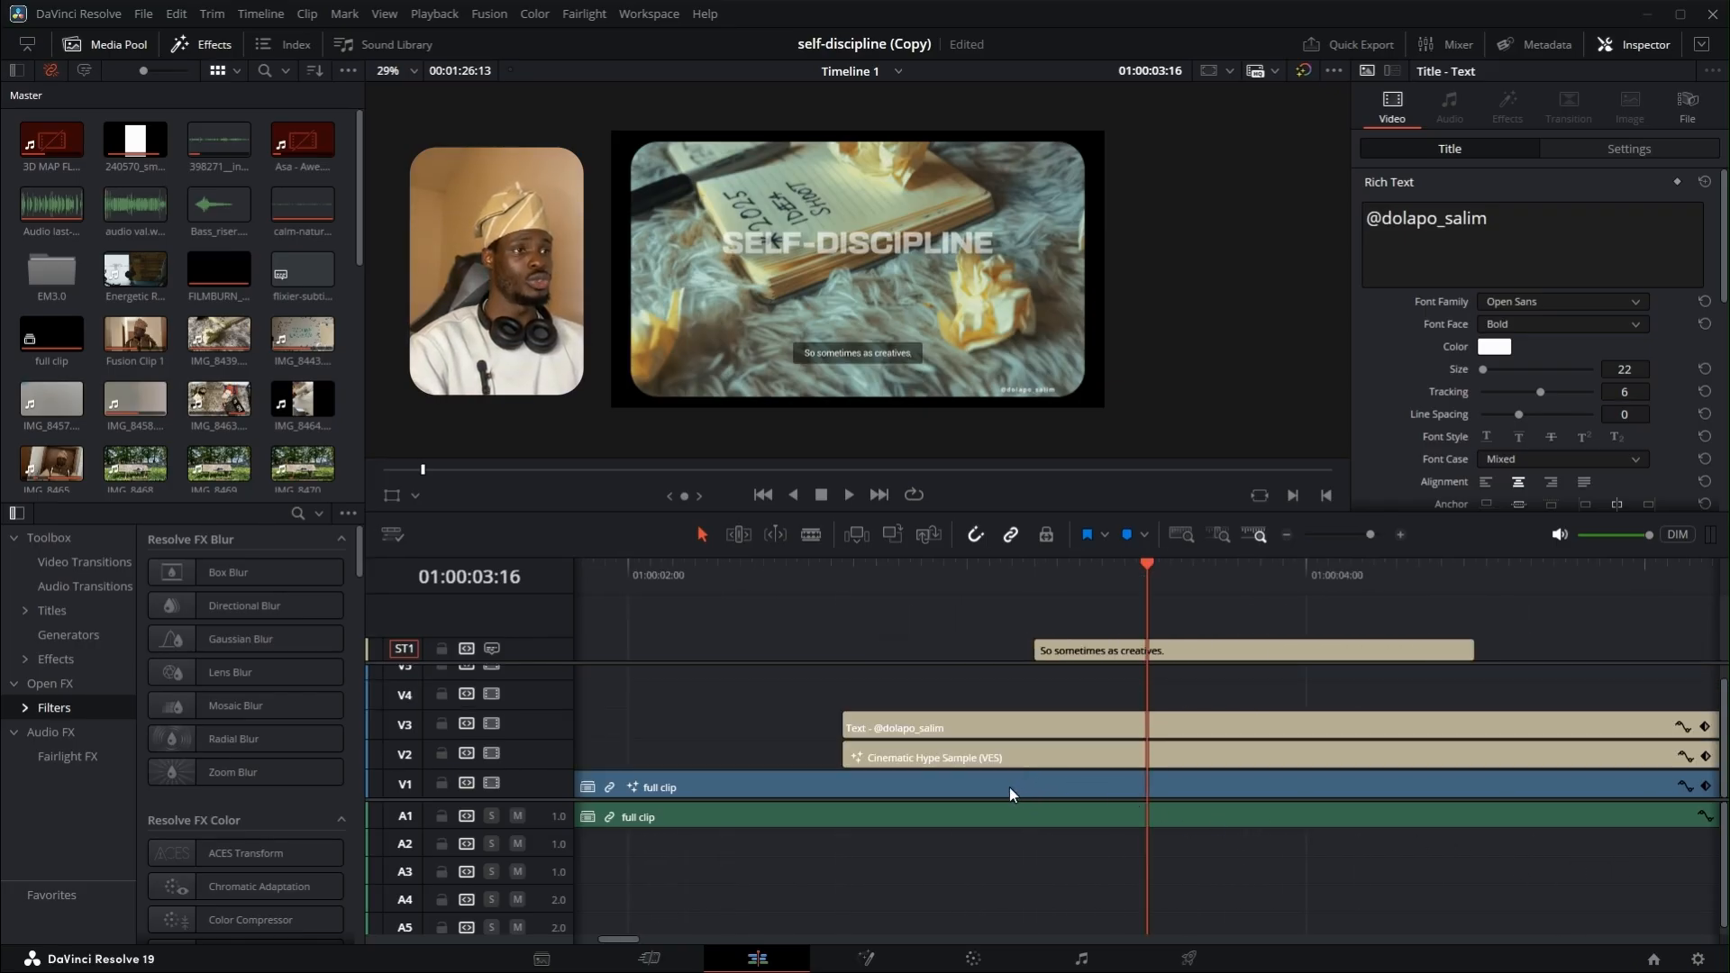
{"action": "scroll", "coordinate": [768, 889], "scroll_direction": "down", "scroll_amount": 5}
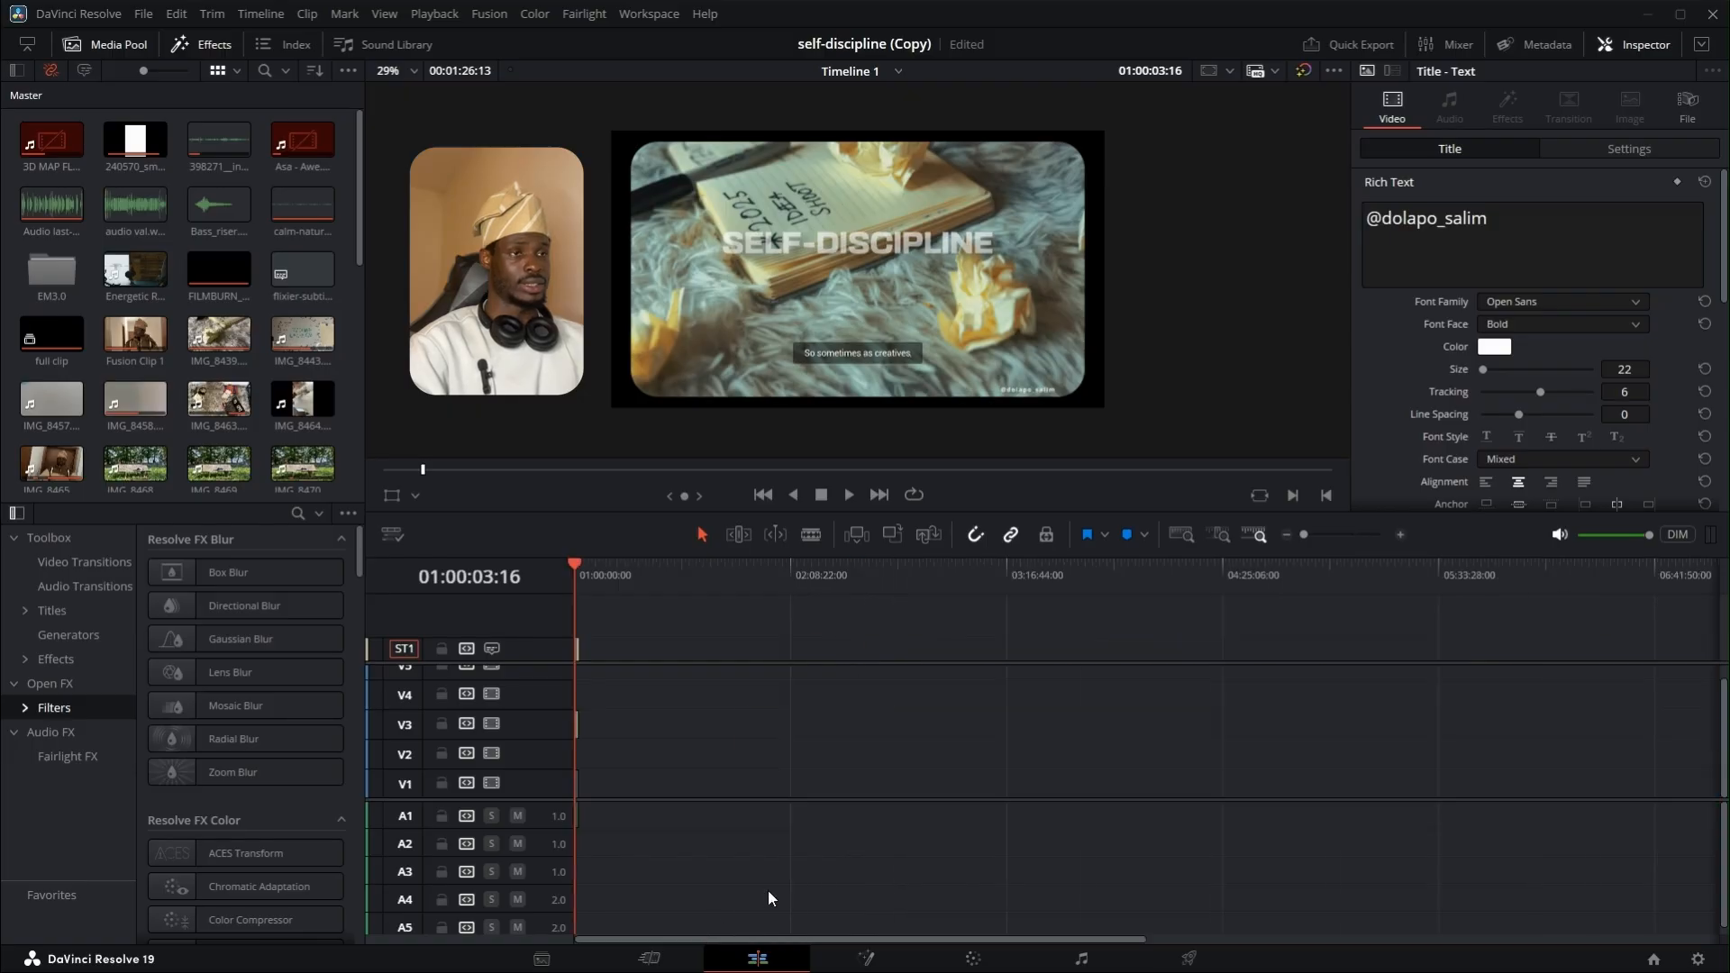
{"action": "scroll", "coordinate": [752, 893], "scroll_direction": "up", "scroll_amount": 5}
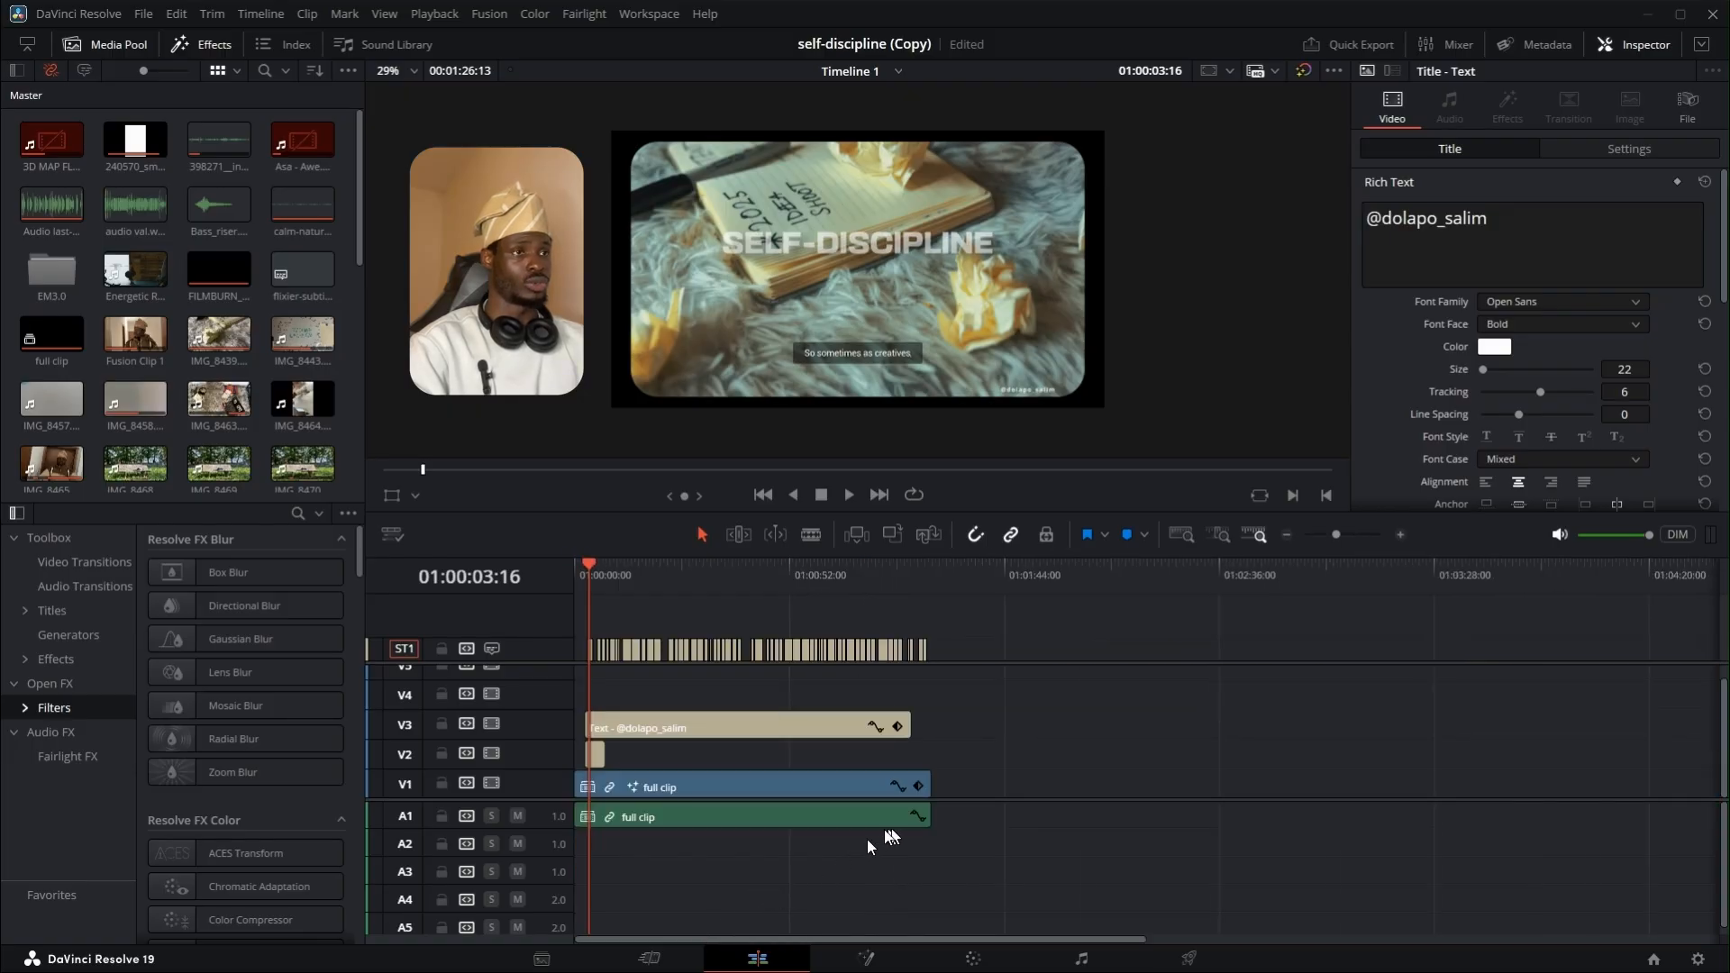
- Play the start of the bench clone shot from 01:00:50:17 and stop at 01:00:51:17
{"action": "left_click", "coordinate": [817, 576]}
{"action": "left_click", "coordinate": [781, 574]}
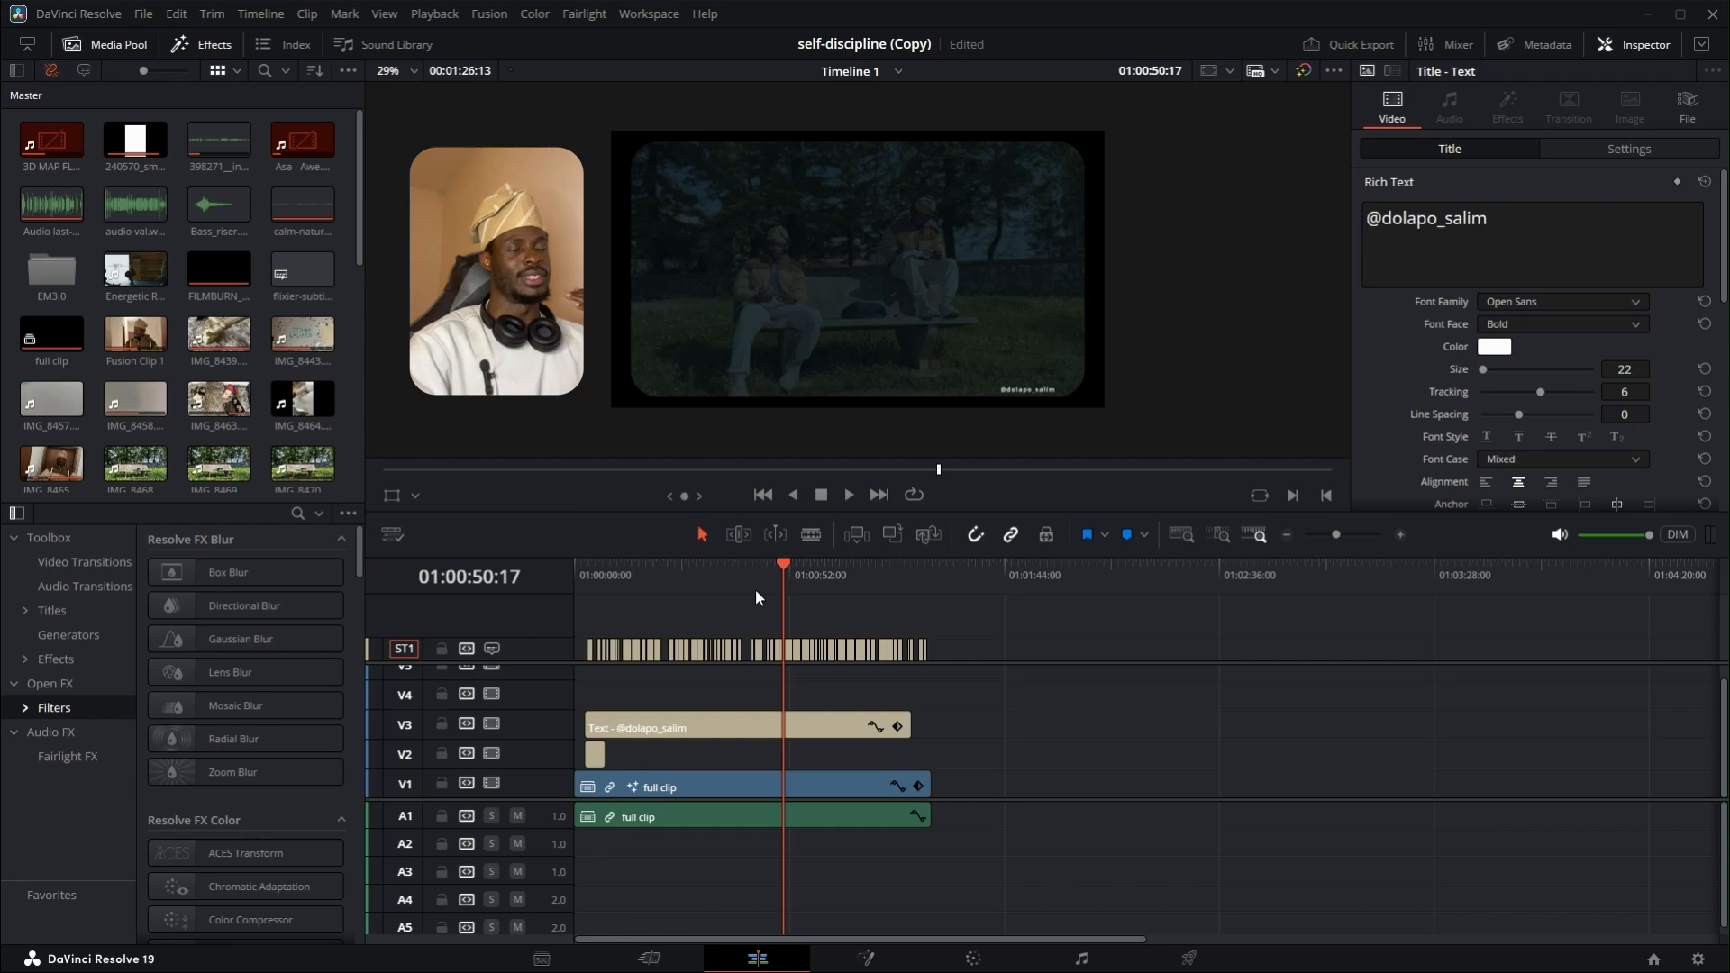
{"action": "key", "text": "space"}
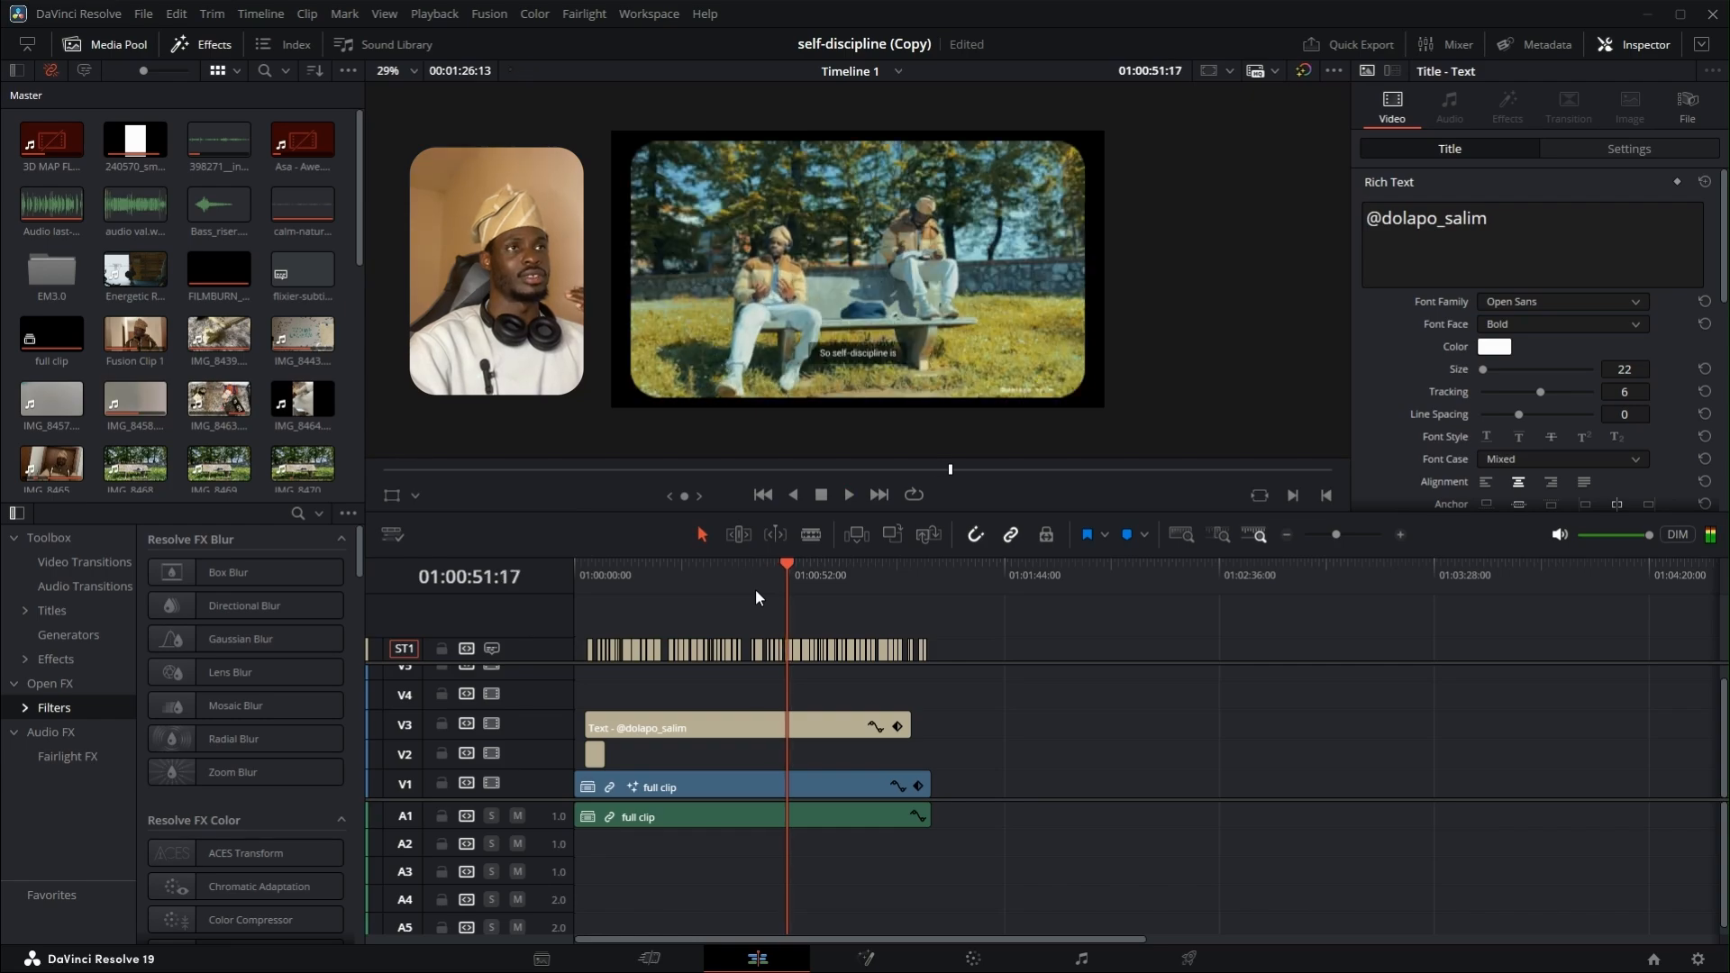
{"action": "key", "text": "space"}
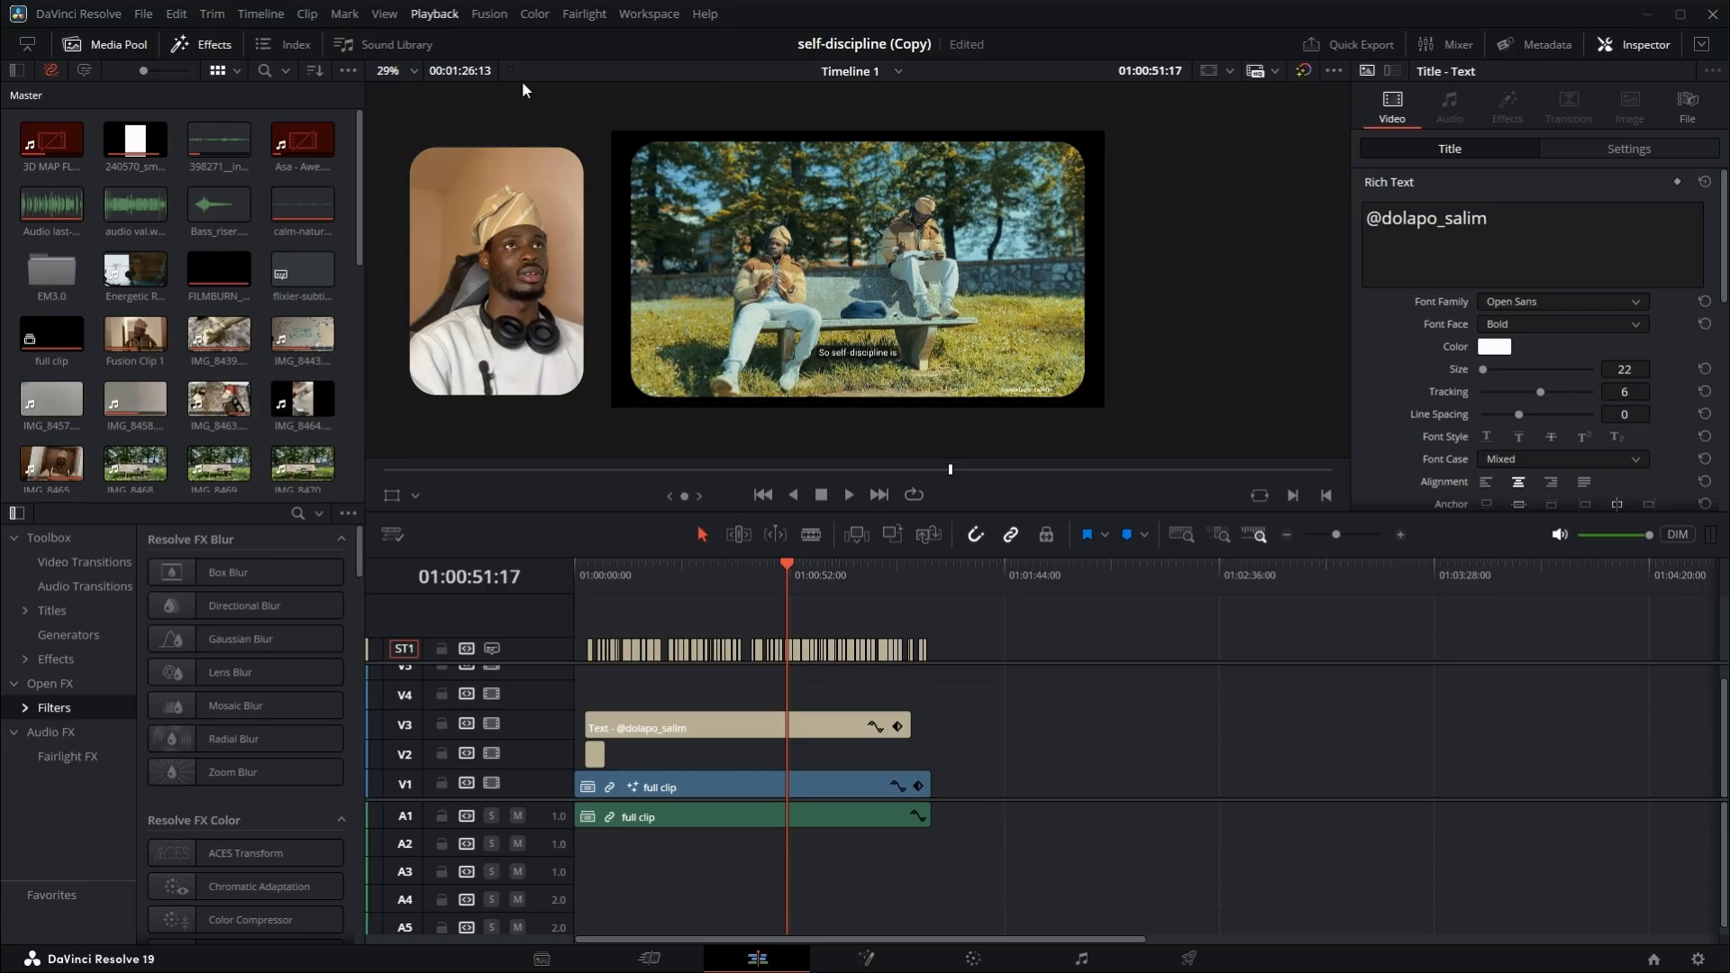
- Play briefly from around 01:00:33, then scrub past the end of the edit and back to the bench shot at 01:01:05:26
{"action": "left_click", "coordinate": [712, 574]}
{"action": "key", "text": "space"}
{"action": "left_click", "coordinate": [809, 572]}
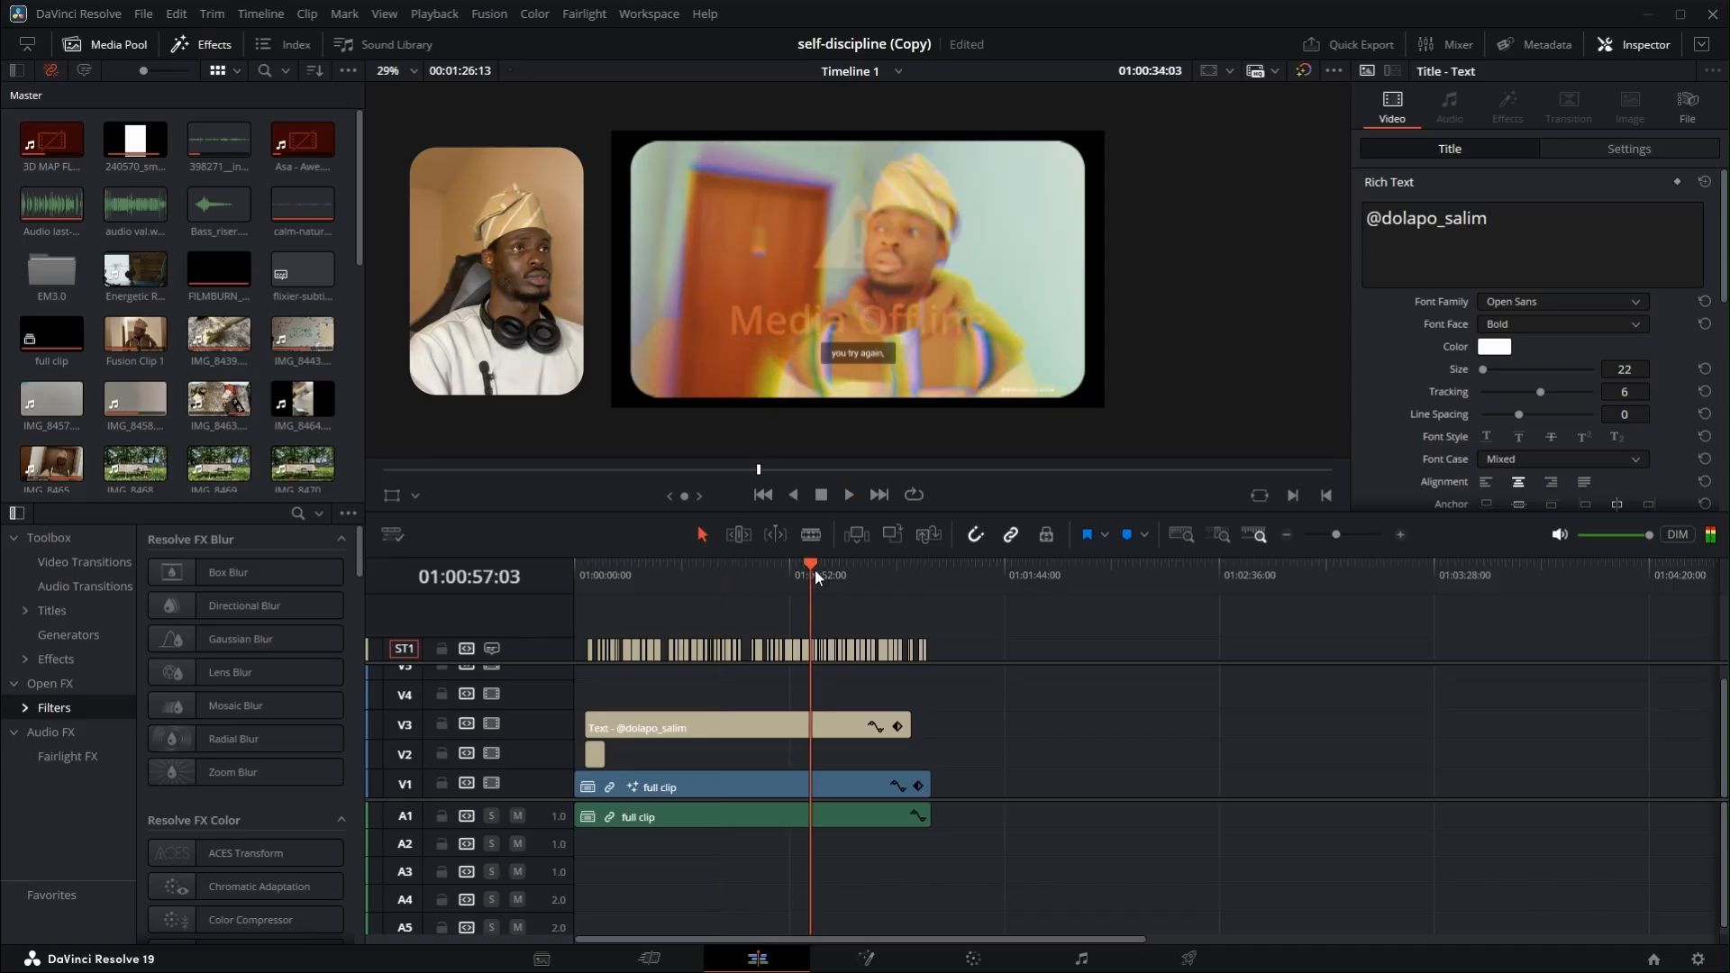
{"action": "left_click", "coordinate": [959, 577]}
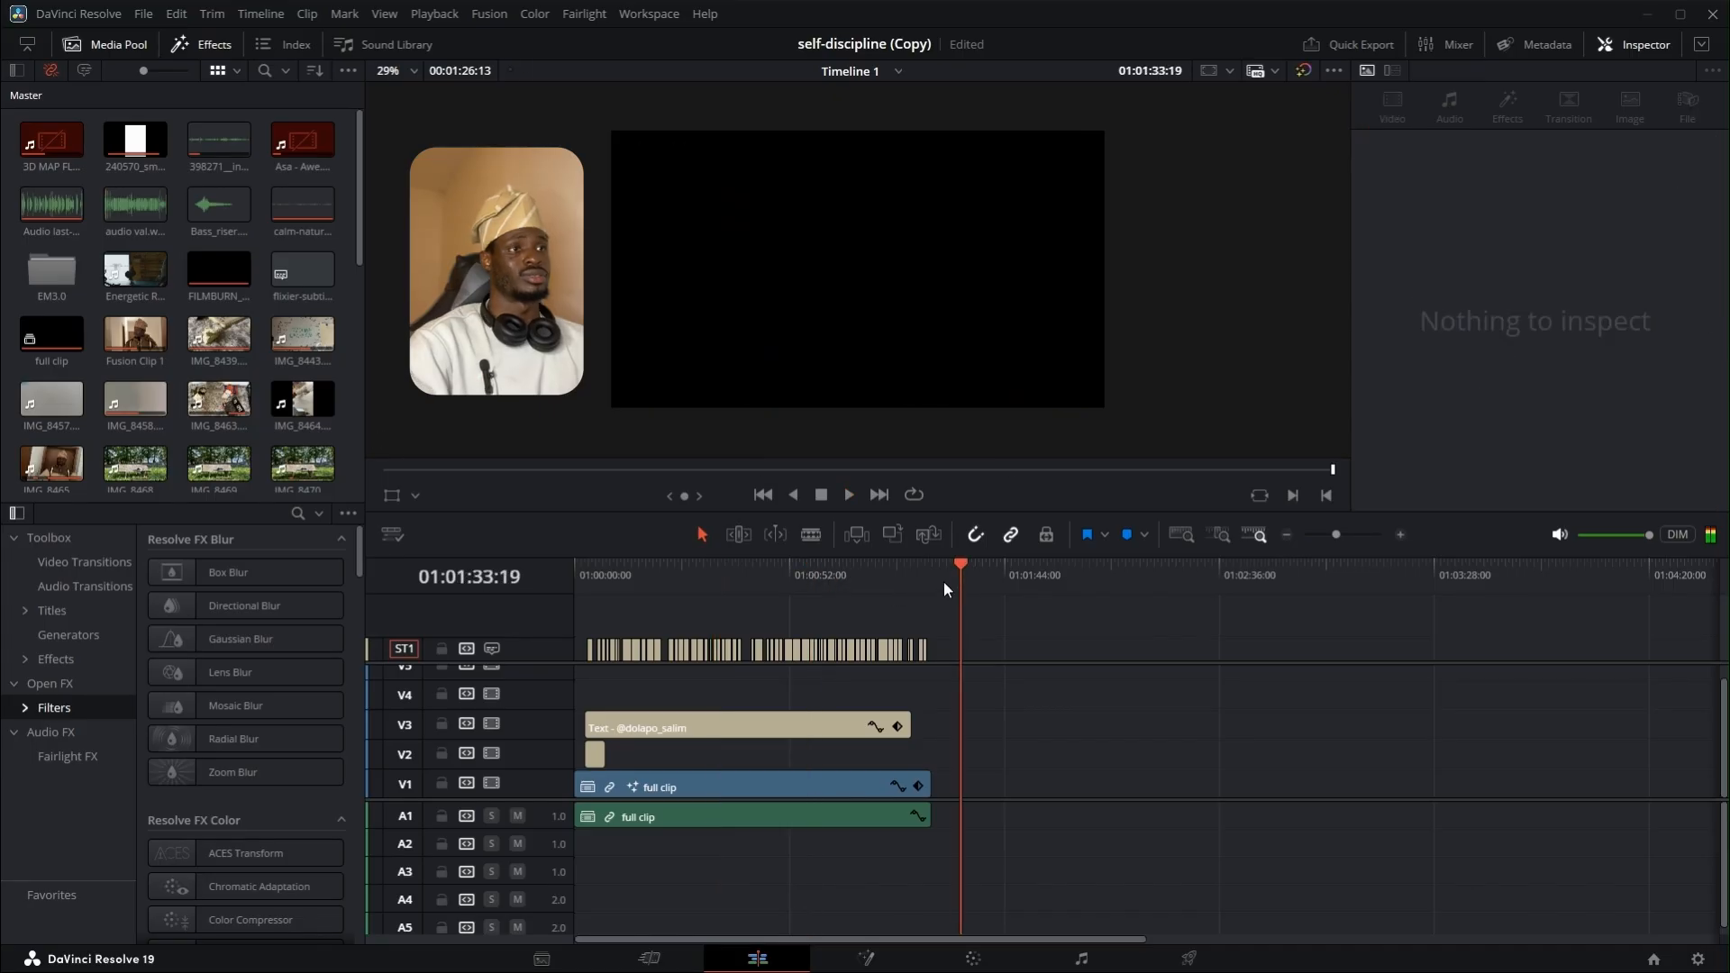
{"action": "left_click", "coordinate": [845, 577]}
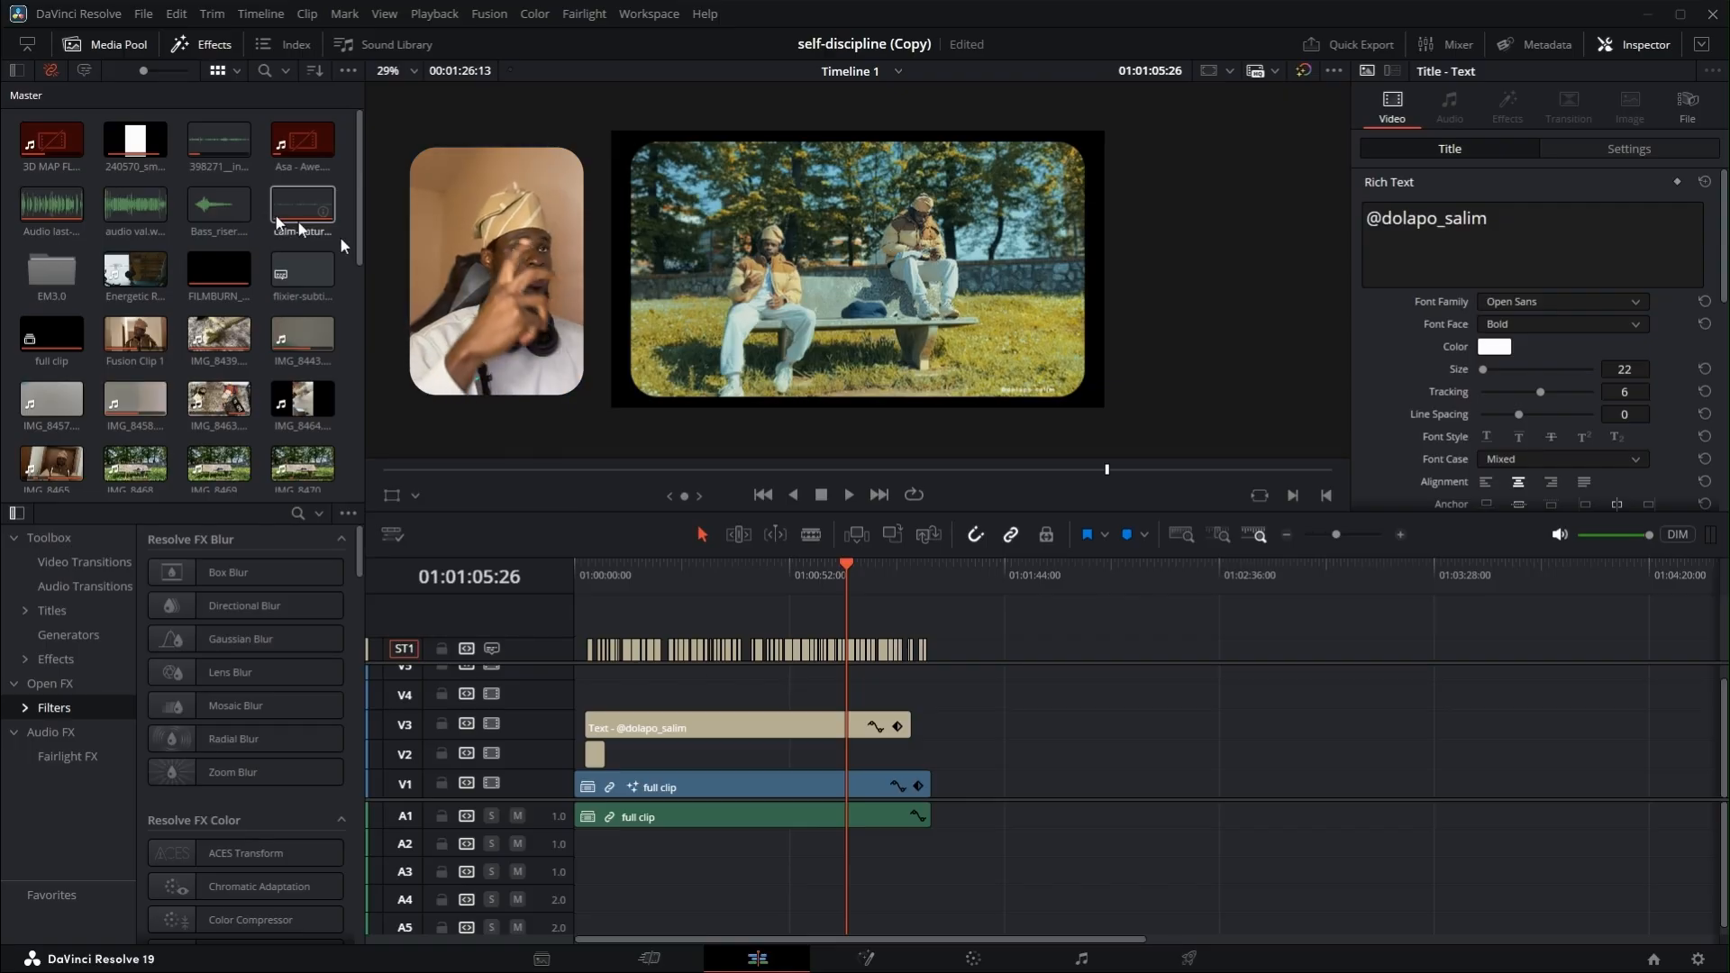
- Add calm-nature-sounds-196258.mp3 to A1 in the empty space after the full clip and play it from 01:01:42:11
{"action": "left_click_drag", "start_coordinate": [281, 216], "coordinate": [1023, 816]}
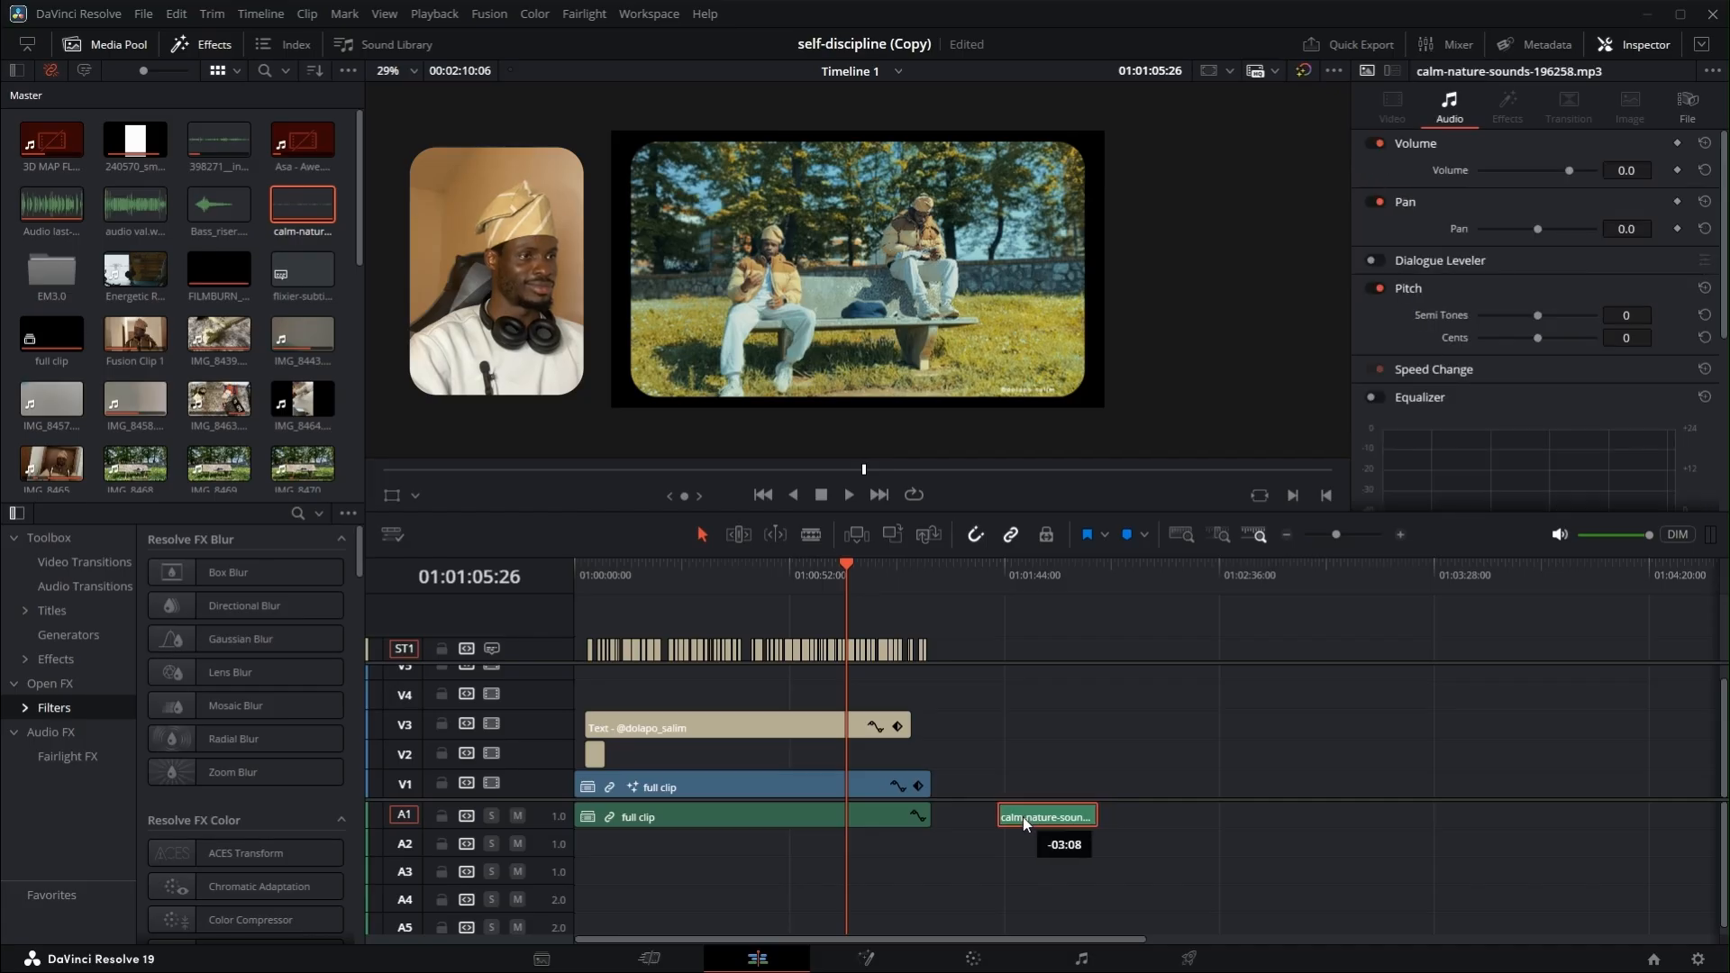
{"action": "left_click", "coordinate": [983, 575]}
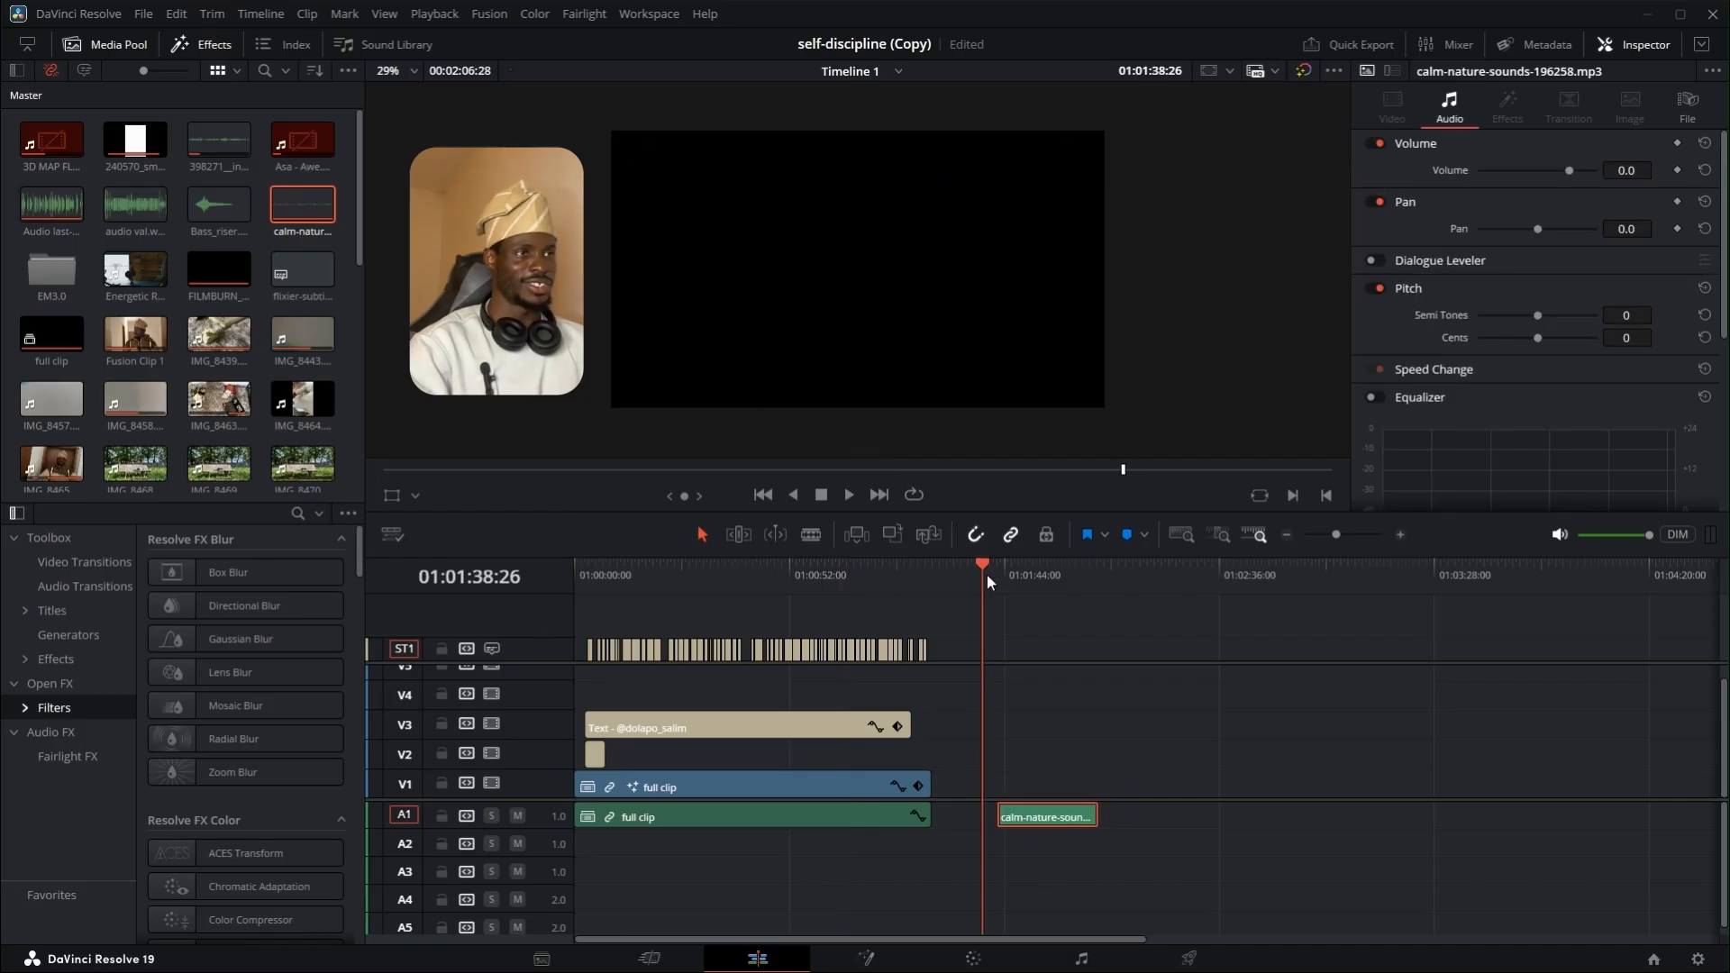
{"action": "left_click", "coordinate": [997, 571]}
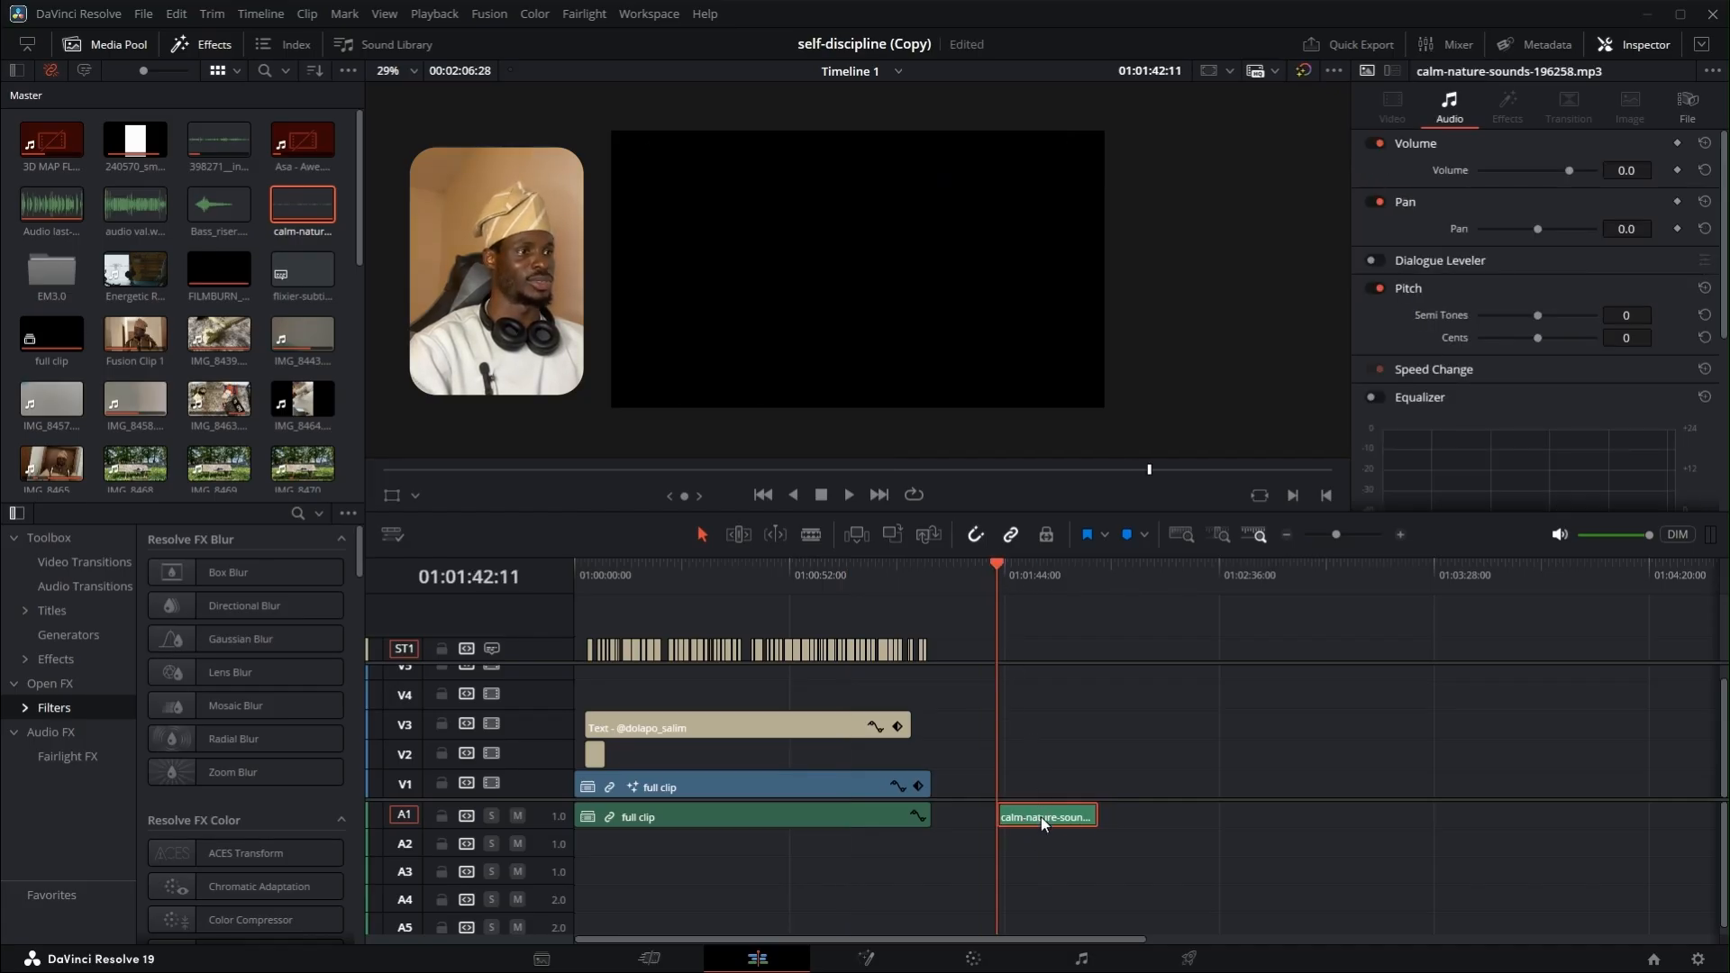
{"action": "key", "text": "space"}
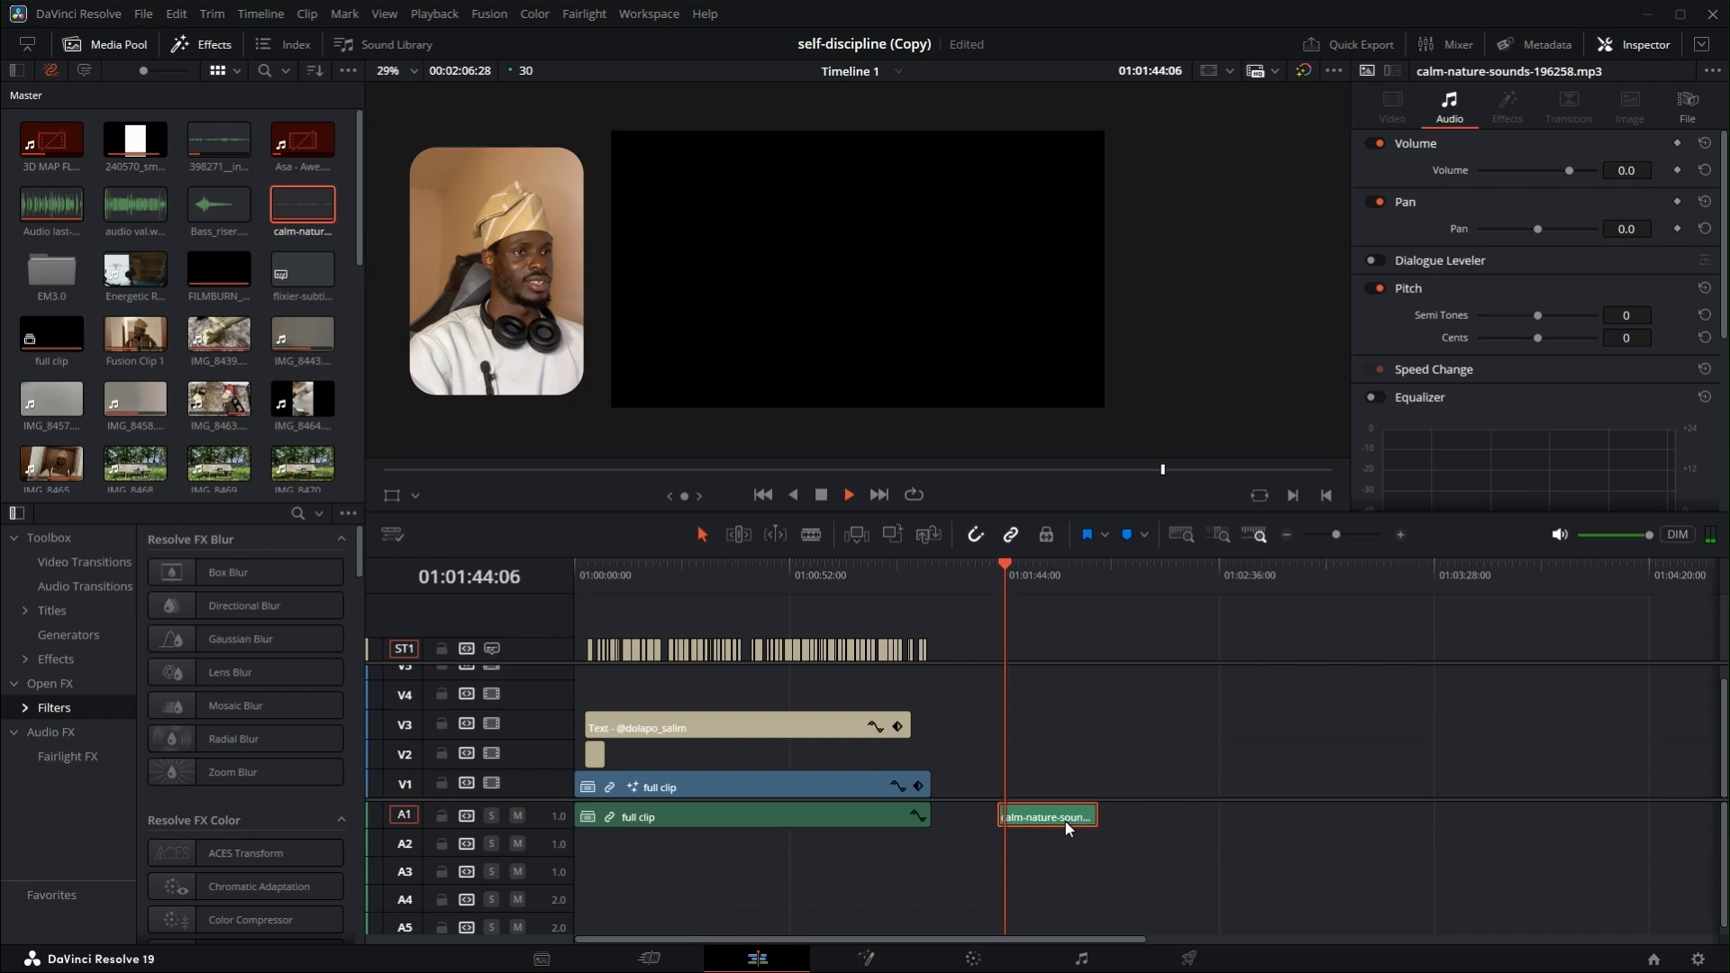
{"action": "key", "text": "space"}
- Raise the nature sound's volume to 23.0 with its waveform enlarged, and replay it up to 01:01:48:25
{"action": "scroll", "coordinate": [1043, 838], "scroll_direction": "up", "scroll_amount": 5}
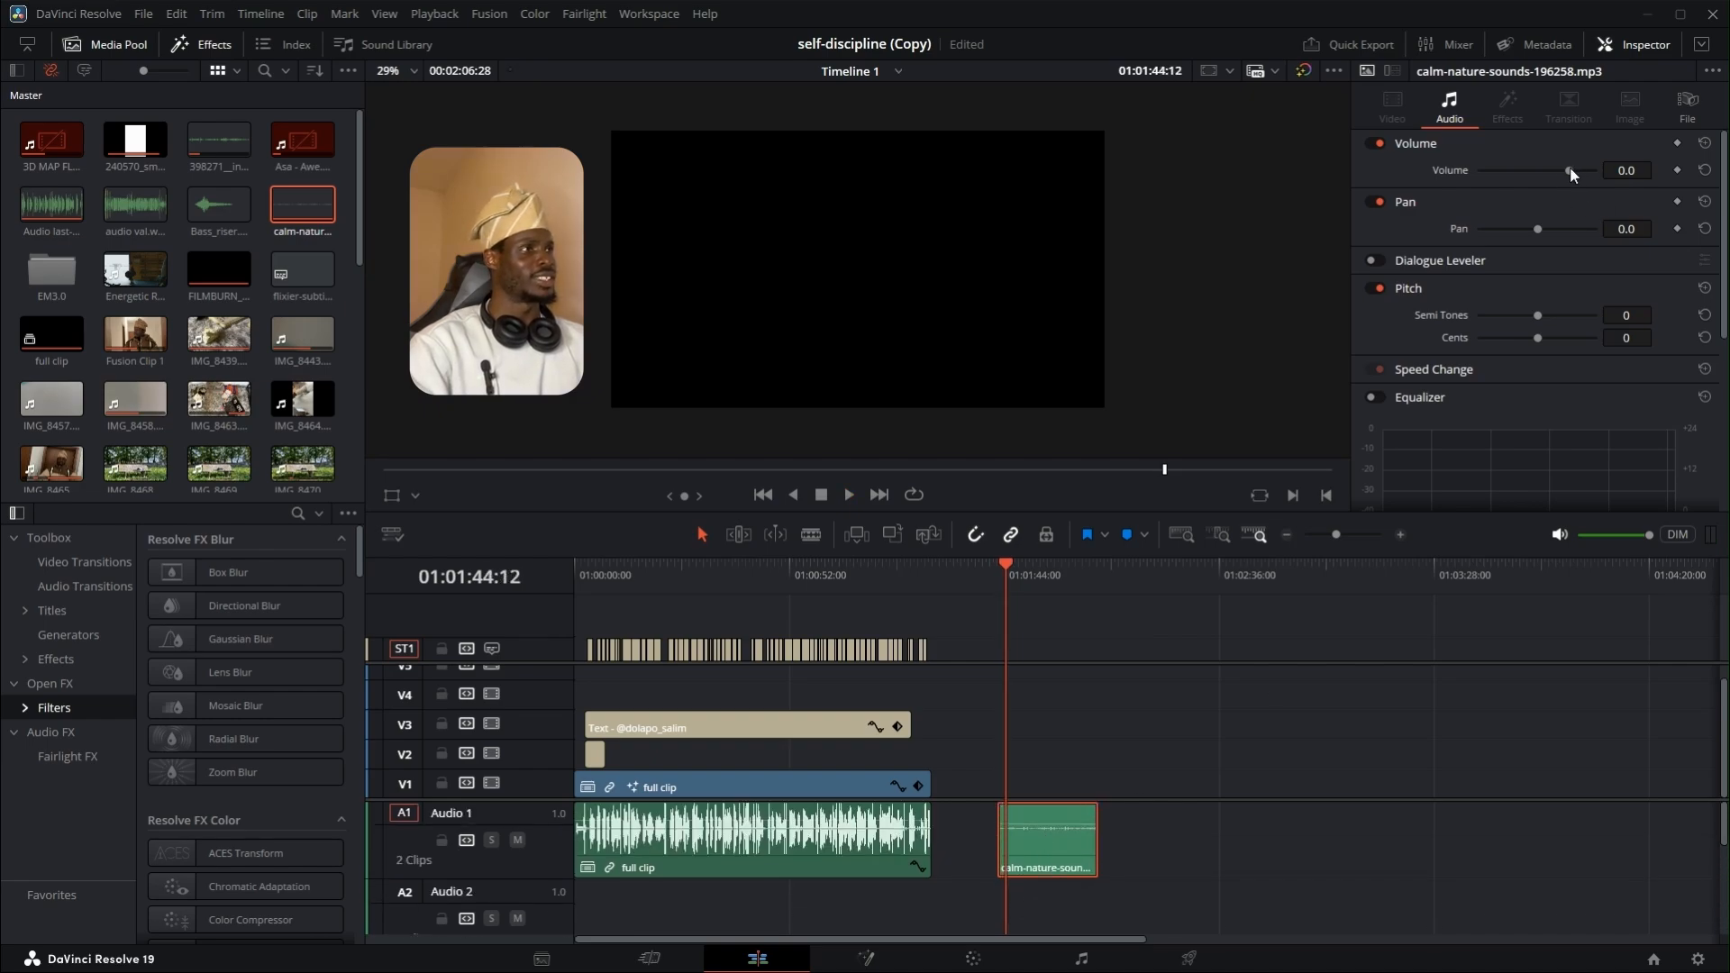
{"action": "left_click_drag", "start_coordinate": [1569, 170], "coordinate": [1591, 175]}
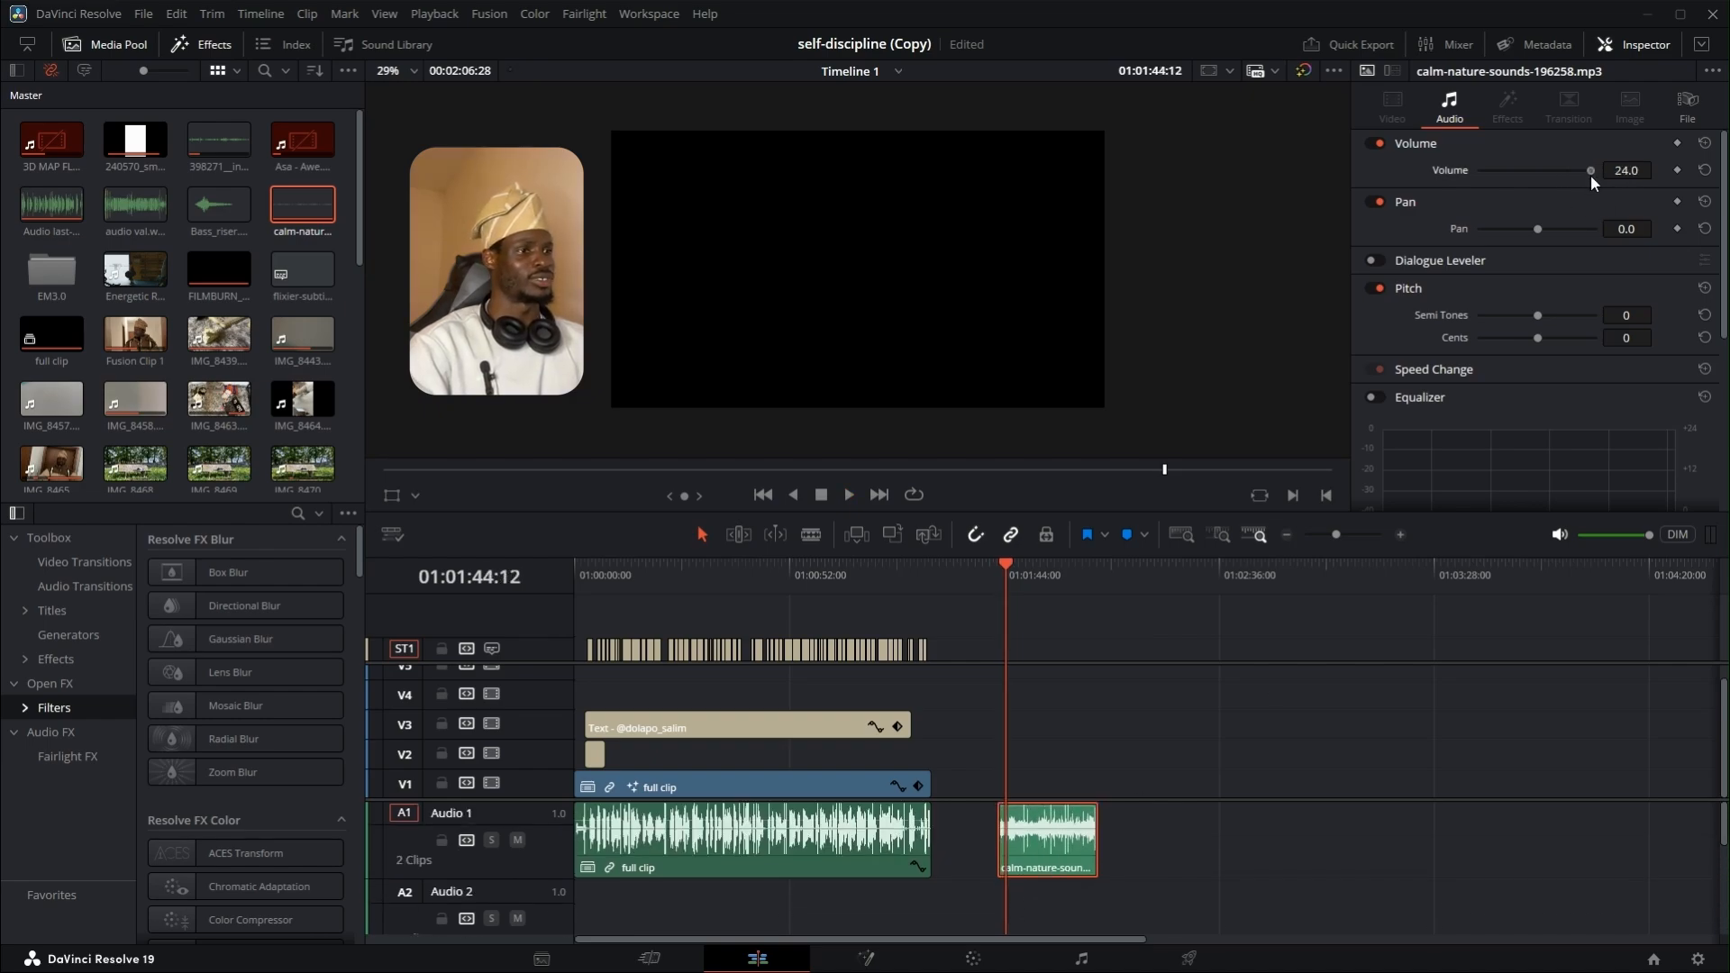
{"action": "left_click", "coordinate": [992, 570]}
{"action": "key", "text": "space"}
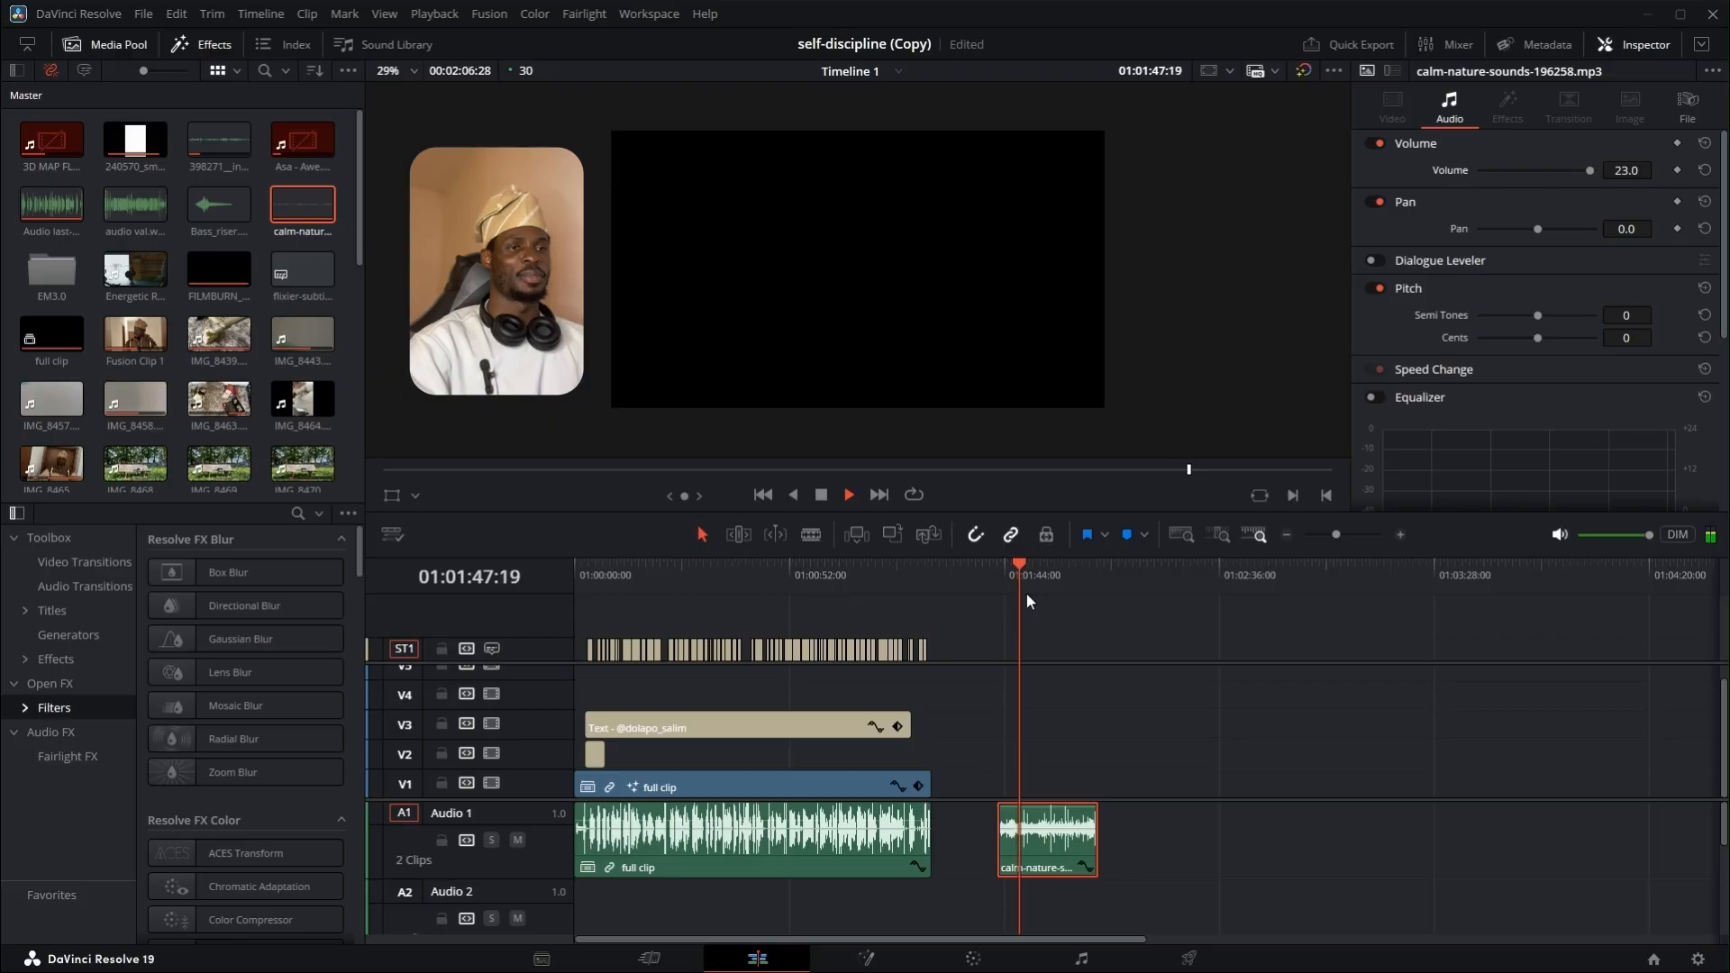
{"action": "key", "text": "space"}
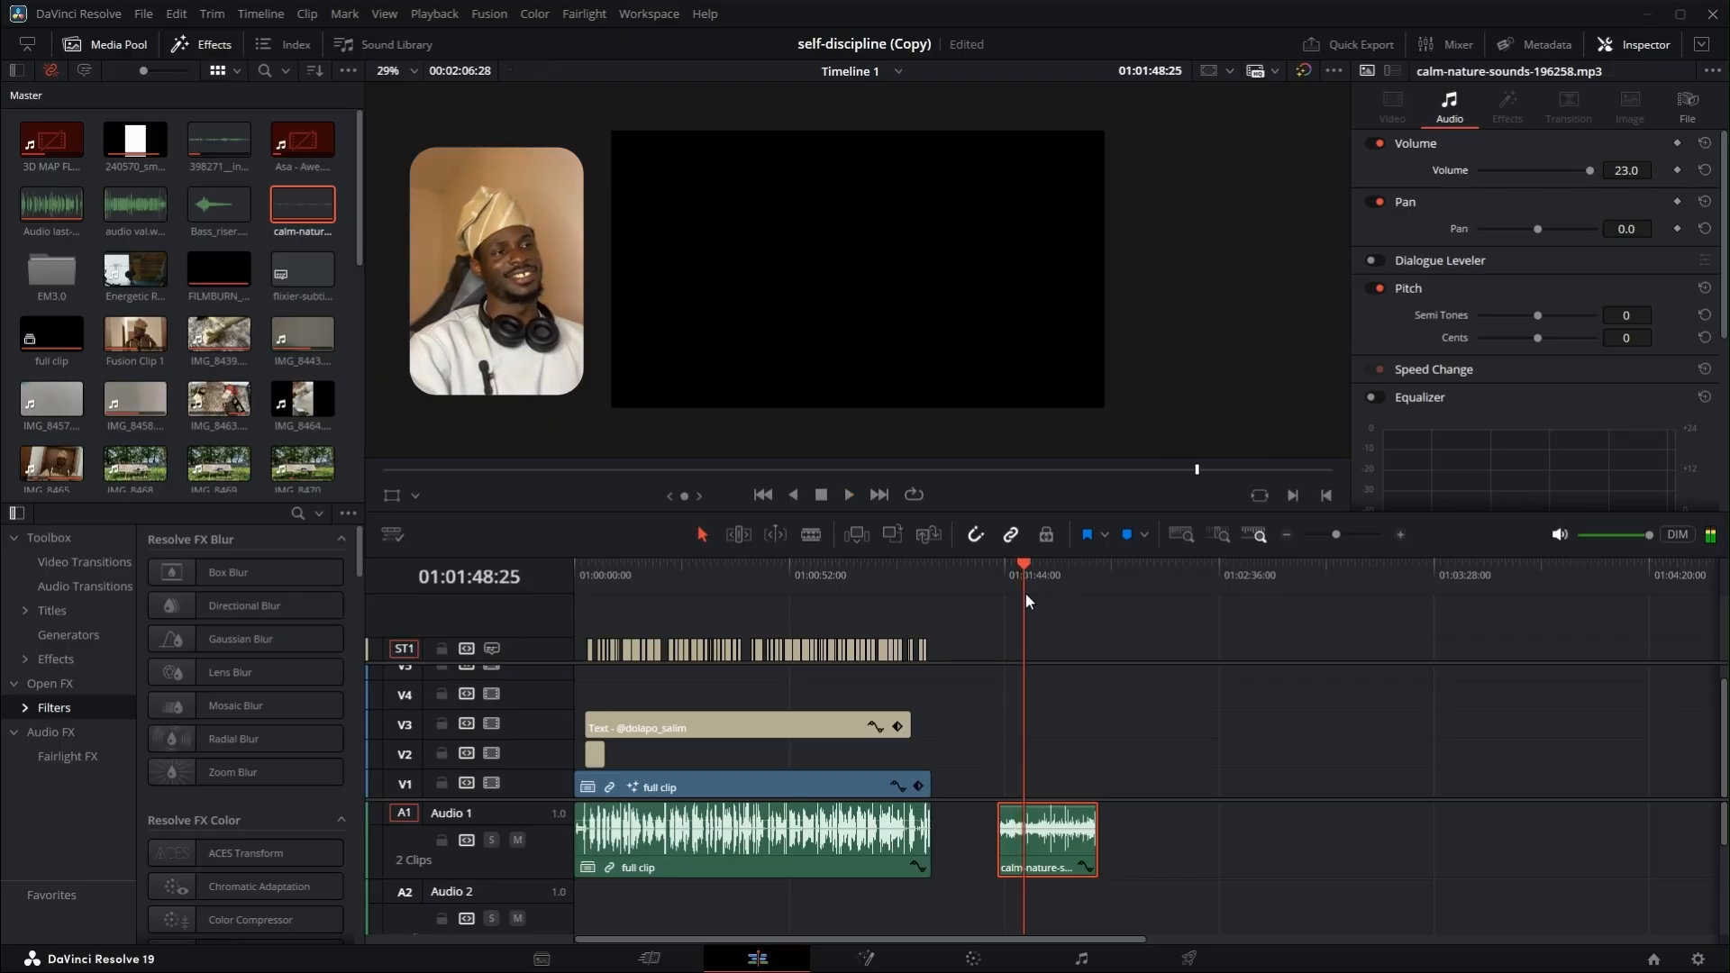
- Select all captions on the ST1 subtitle track and scrub the bench shot from 01:01:01:11 back to 01:00:50:29
{"action": "left_click", "coordinate": [826, 573]}
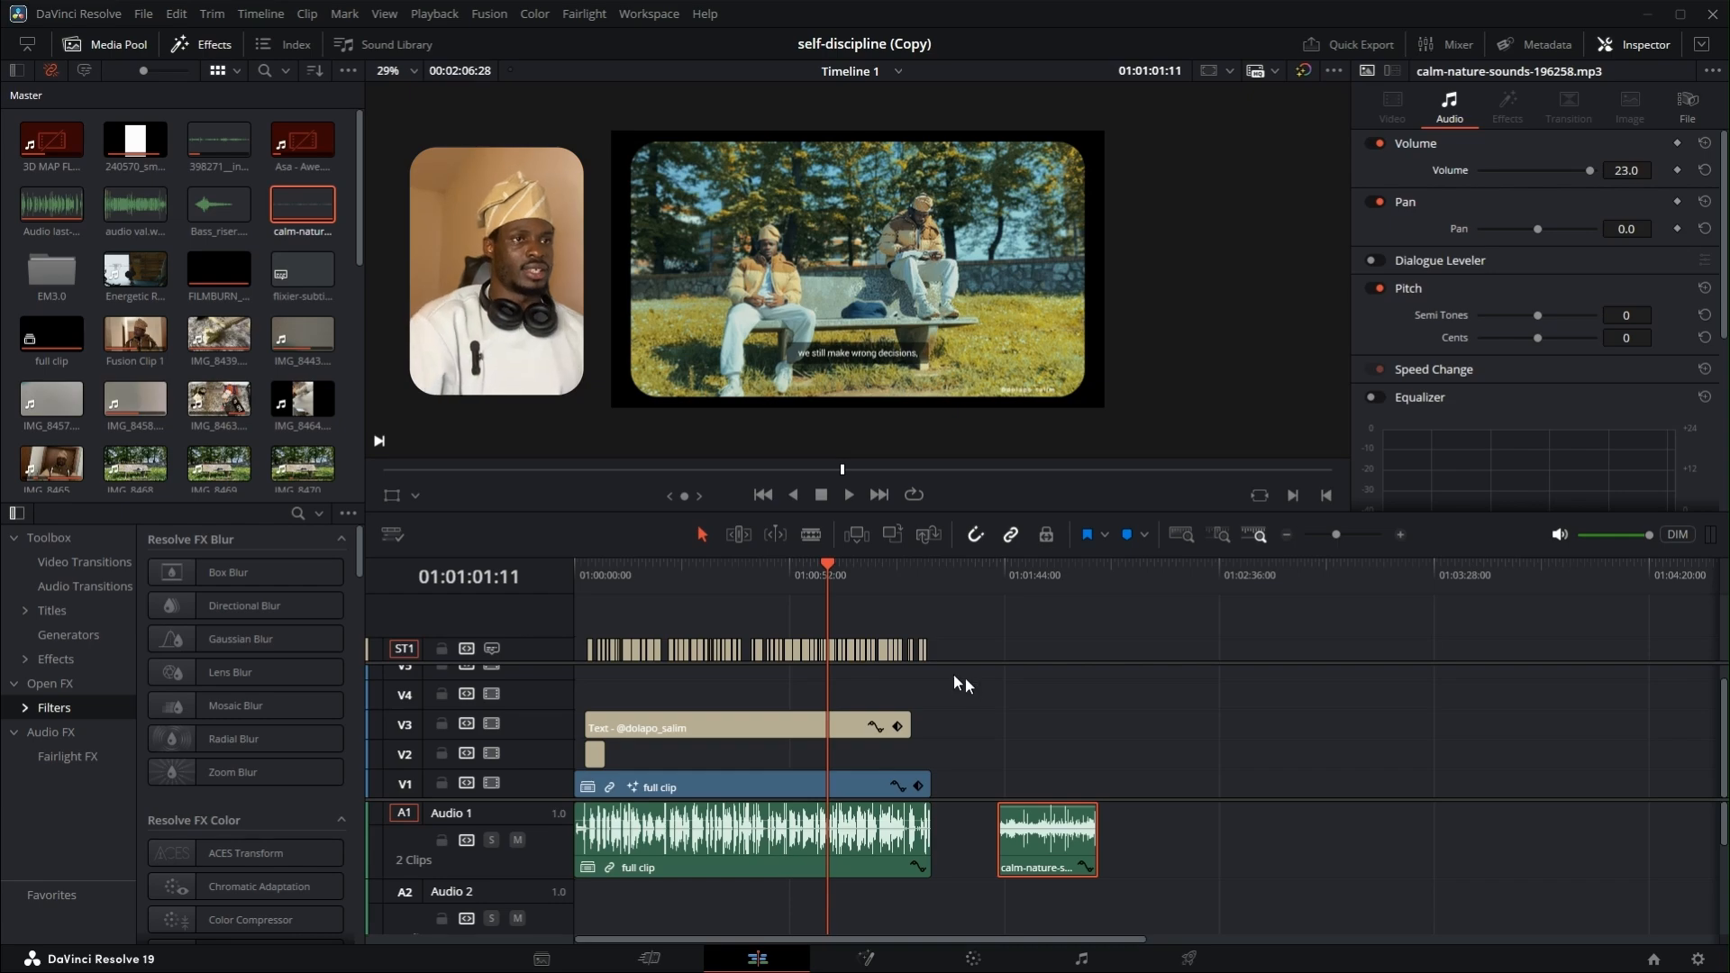
{"action": "left_click_drag", "start_coordinate": [985, 658], "coordinate": [575, 645]}
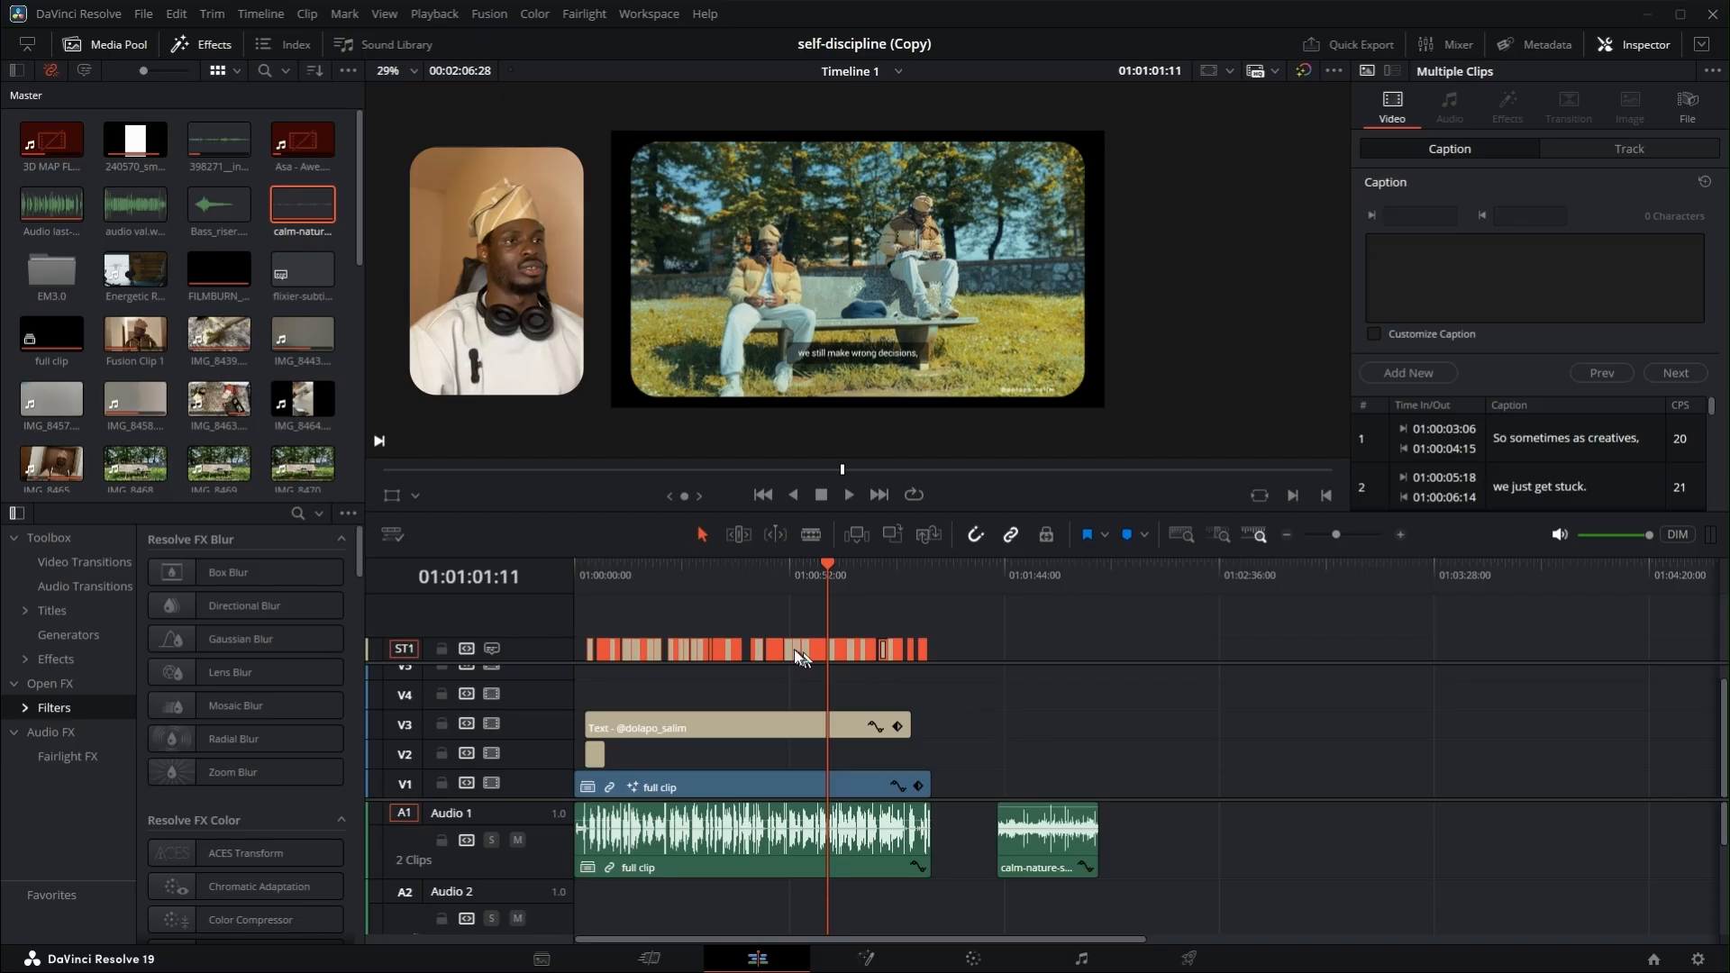
{"action": "left_click_drag", "start_coordinate": [824, 565], "coordinate": [786, 564]}
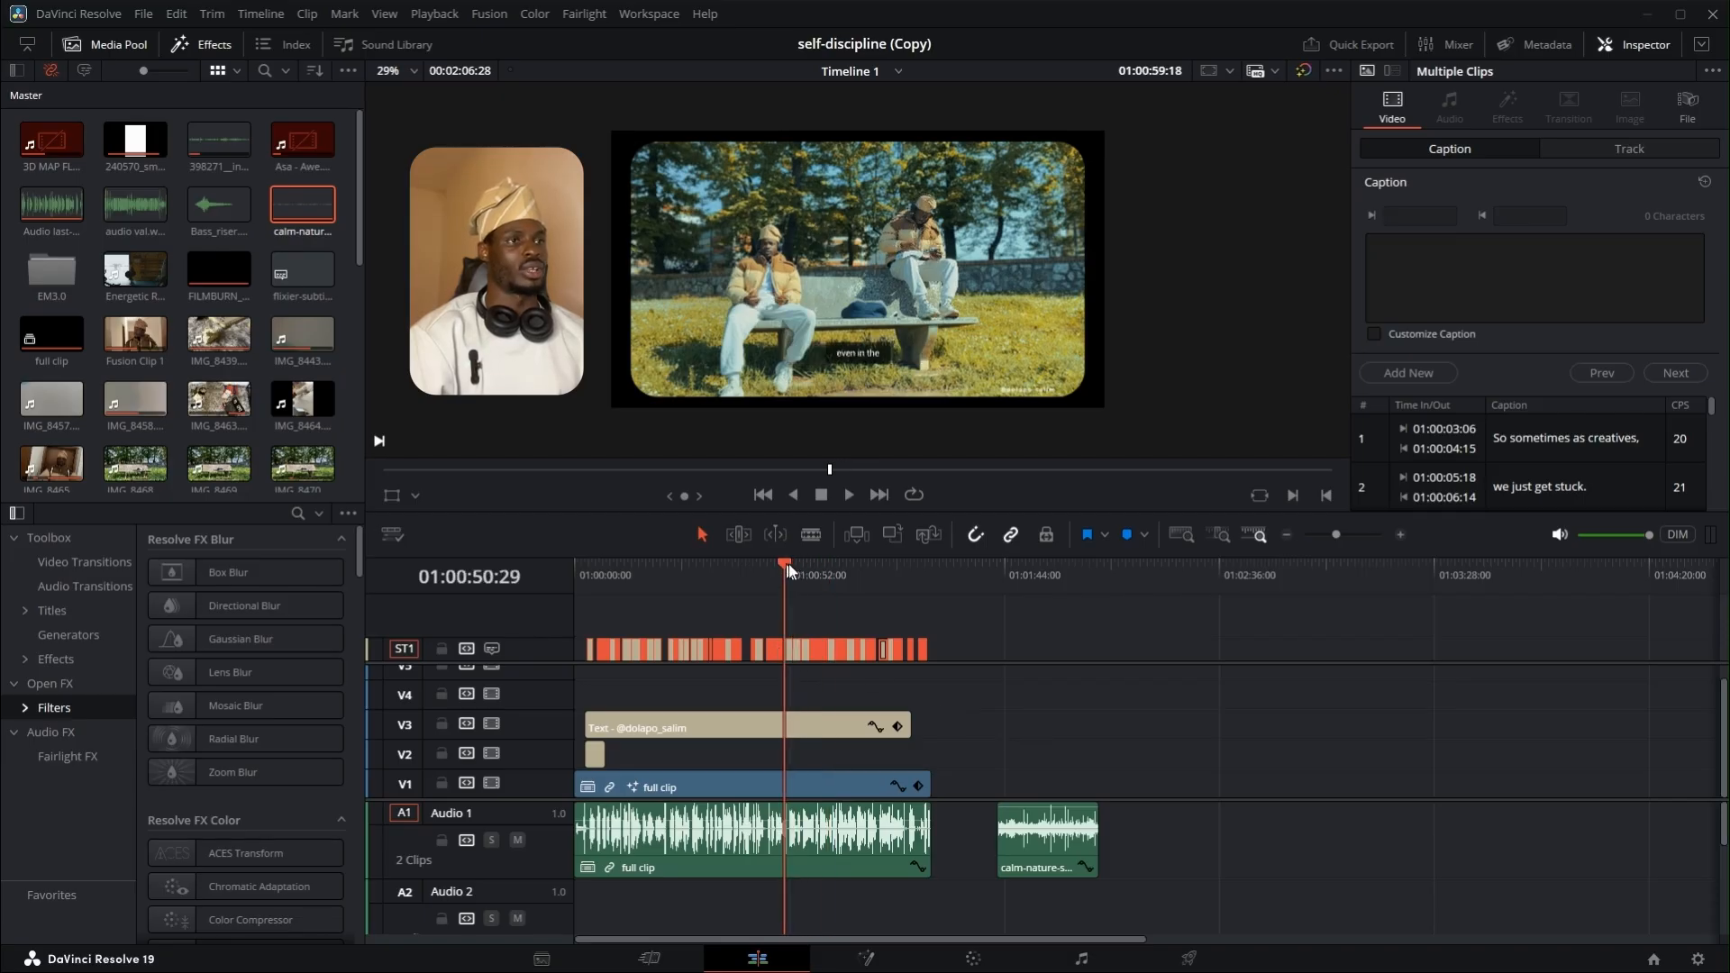